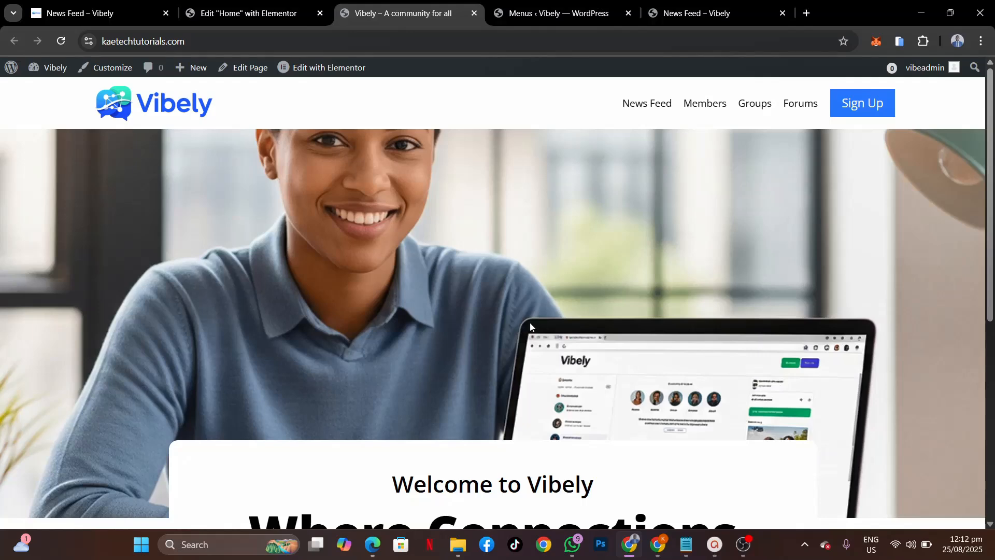
Step: Open the News Feed page, then return to the homepage and scroll through it
click(645, 110)
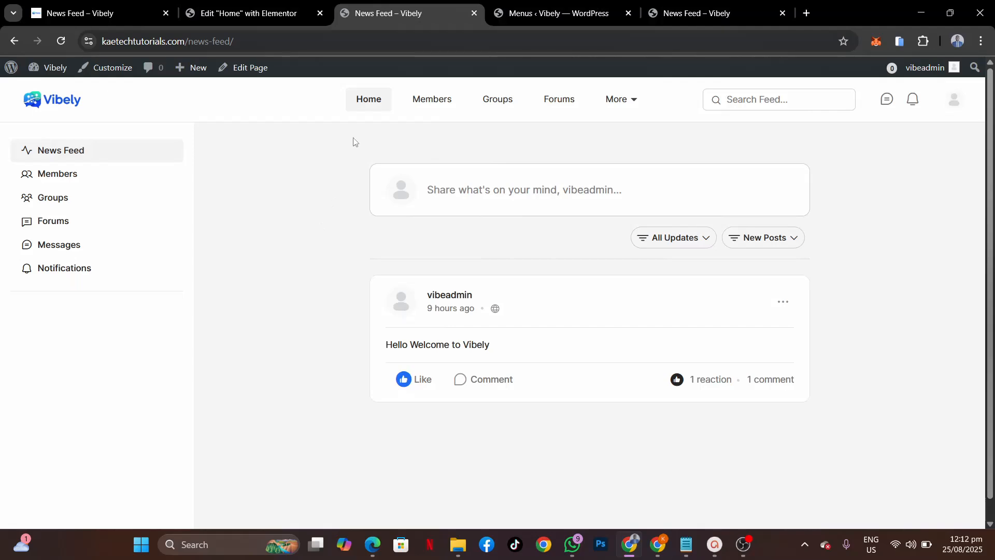
click(14, 41)
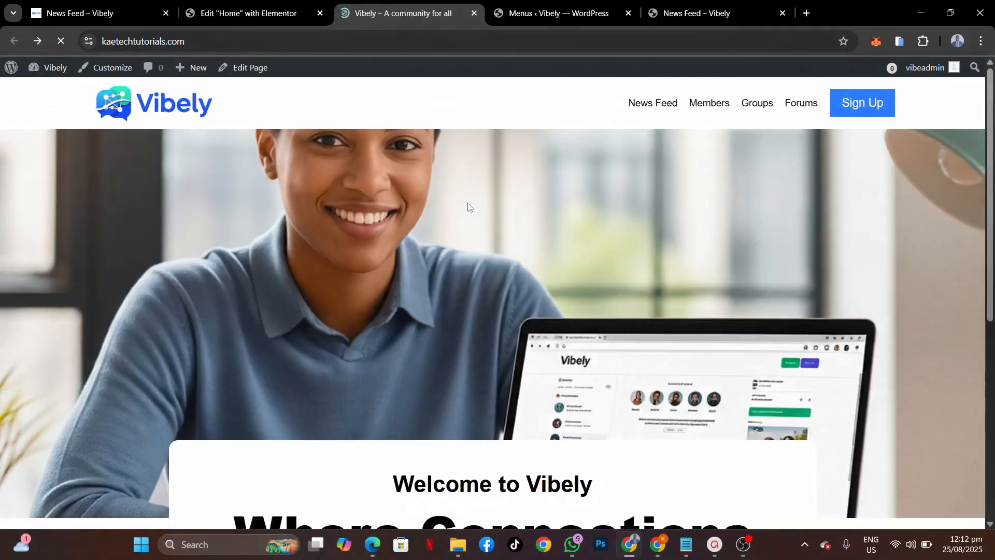
scroll(498, 288, down, 7)
scroll(498, 289, up, 7)
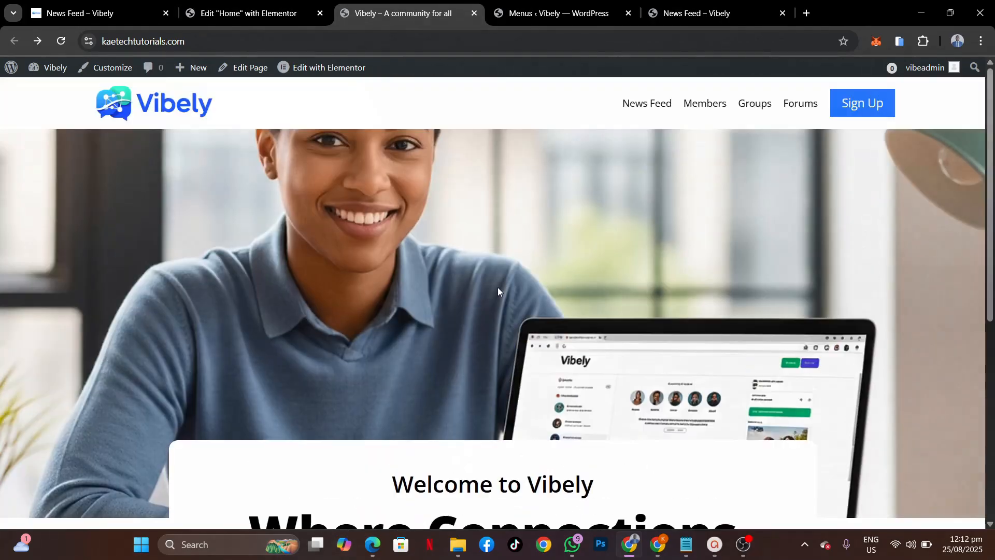
scroll(601, 437, down, 5)
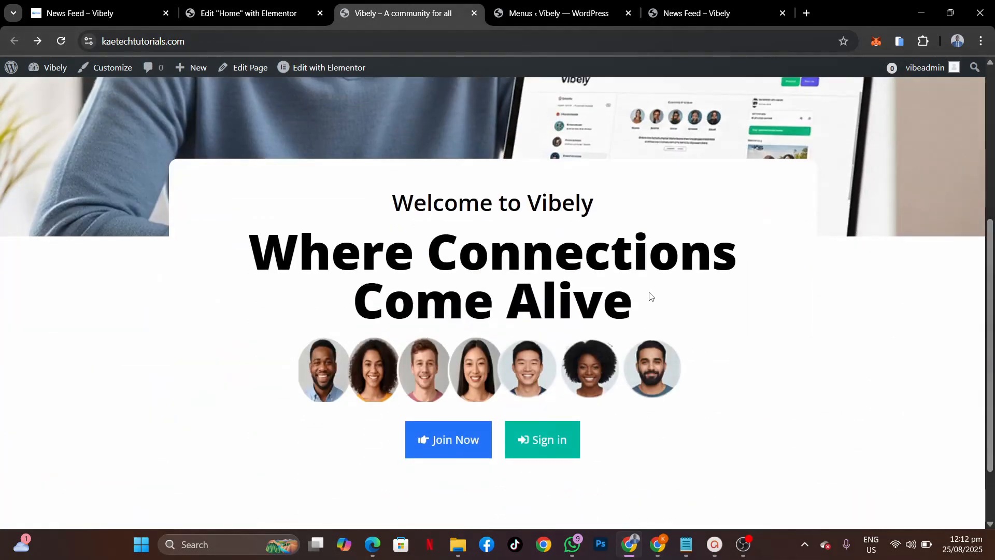
scroll(648, 291, up, 5)
scroll(648, 292, down, 5)
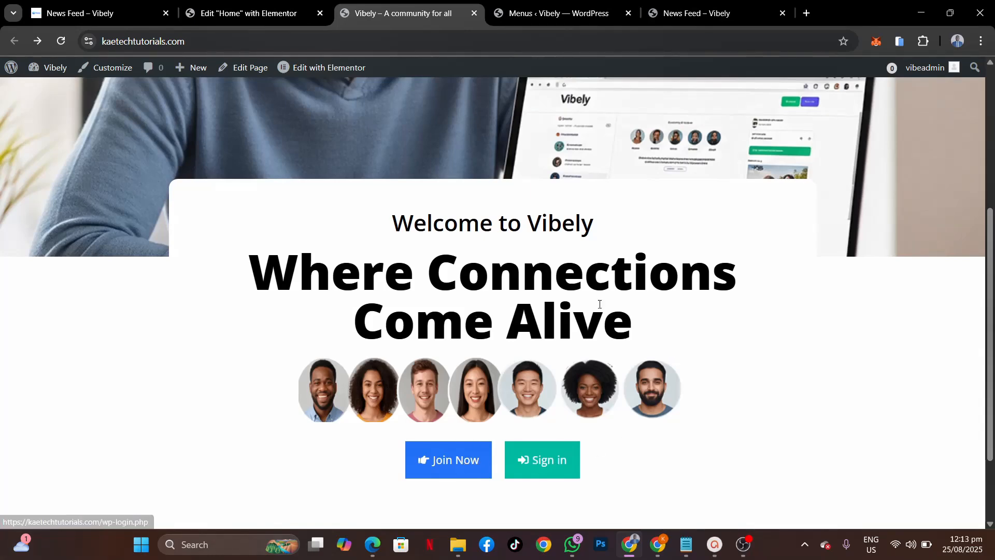
scroll(637, 216, up, 5)
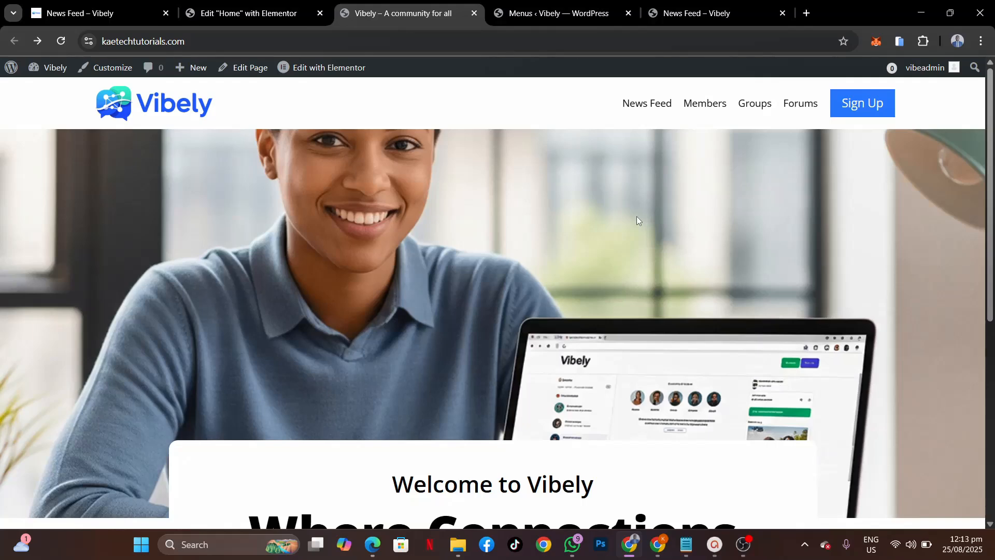
scroll(537, 333, down, 6)
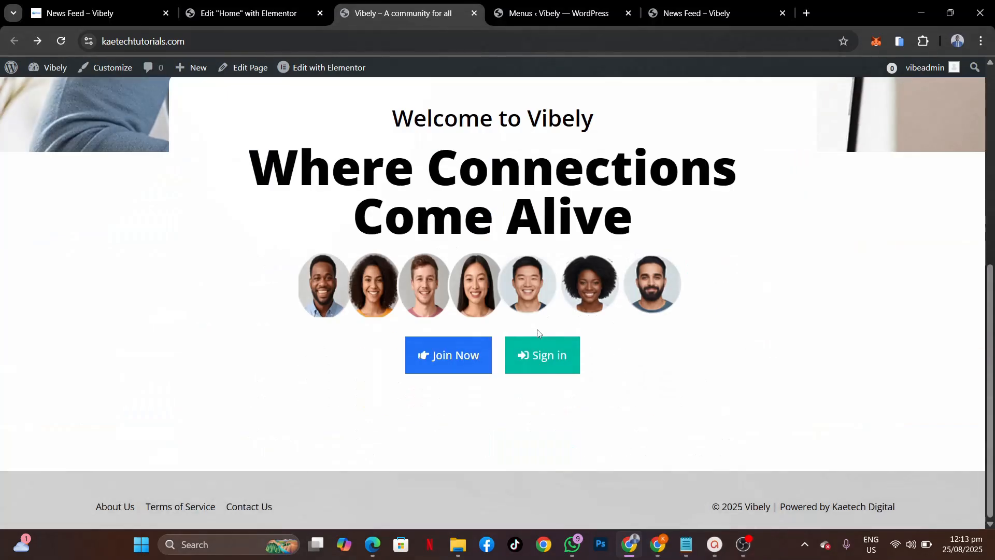
scroll(537, 333, up, 6)
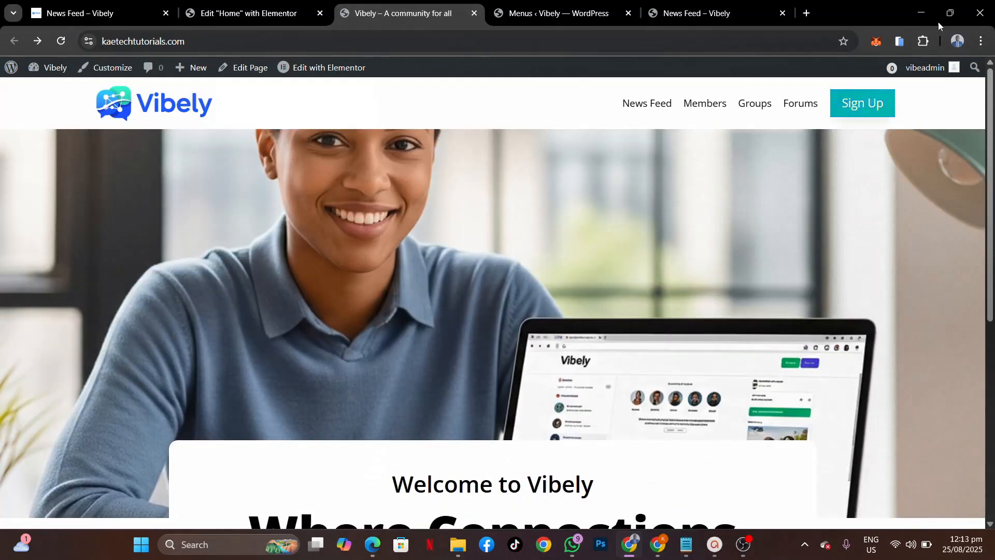
Step: Preview the homepage at phone size, scroll it, then turn the phone preview off
click(899, 42)
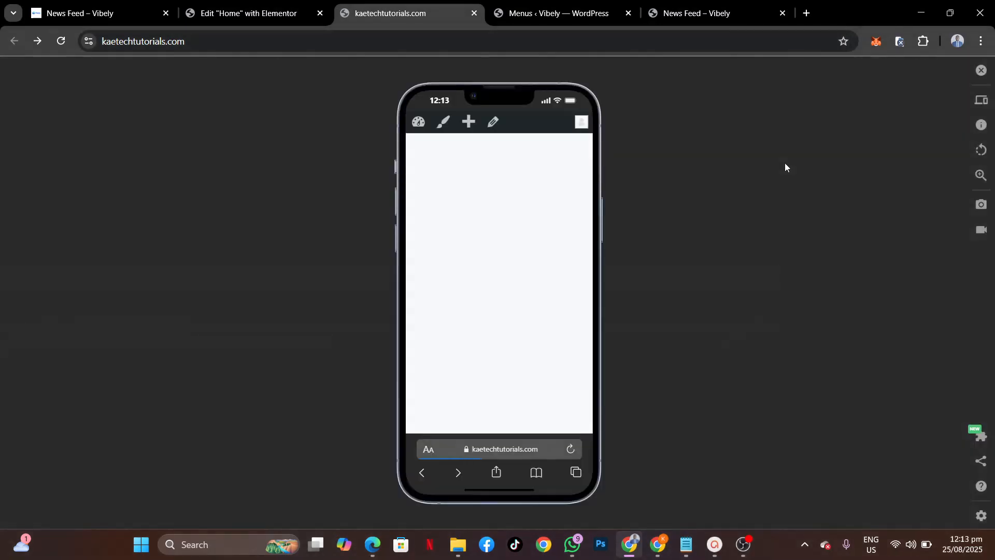
scroll(509, 335, down, 4)
scroll(509, 336, down, 2)
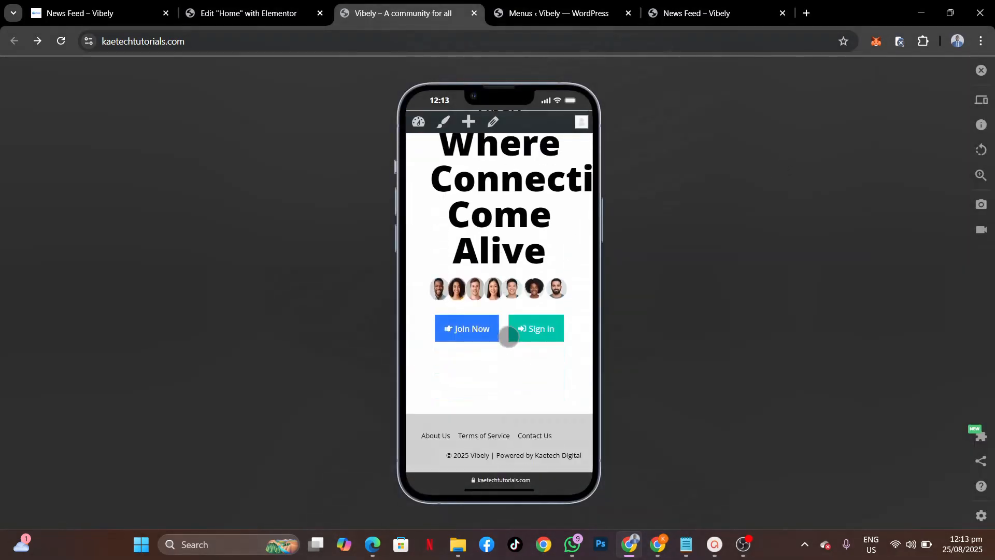
scroll(508, 329, up, 6)
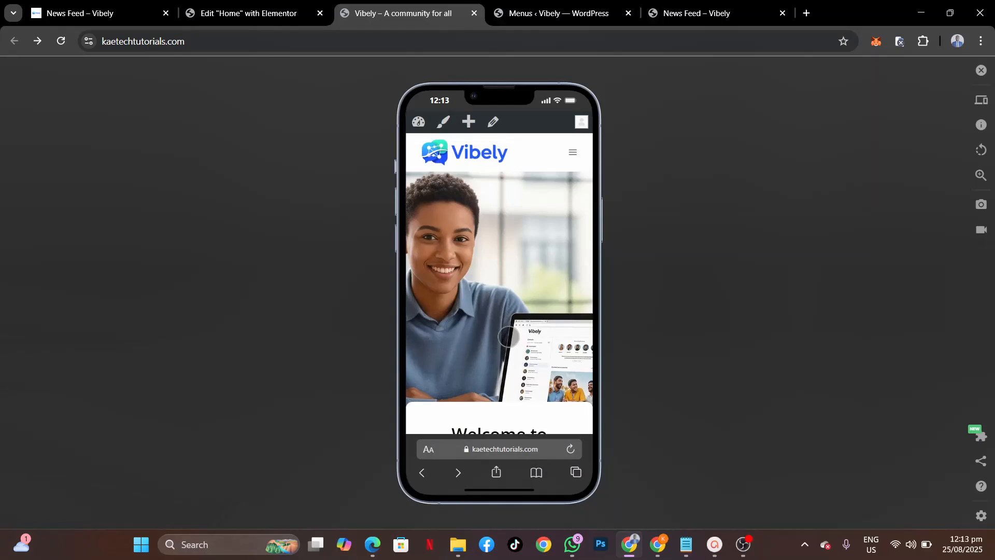
click(981, 70)
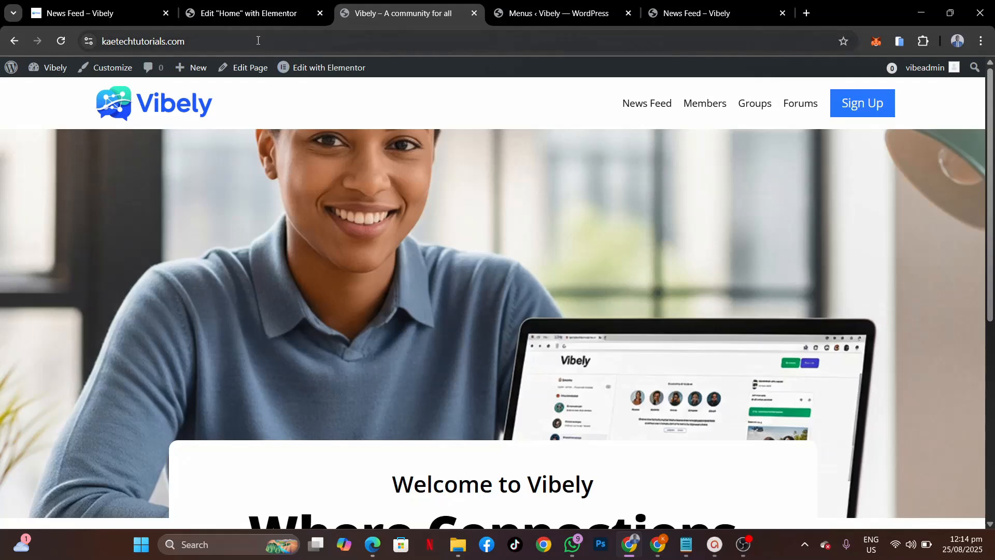
Step: Copy the Vibely site's domain and load it in a new incognito window
click(260, 43)
click(97, 4)
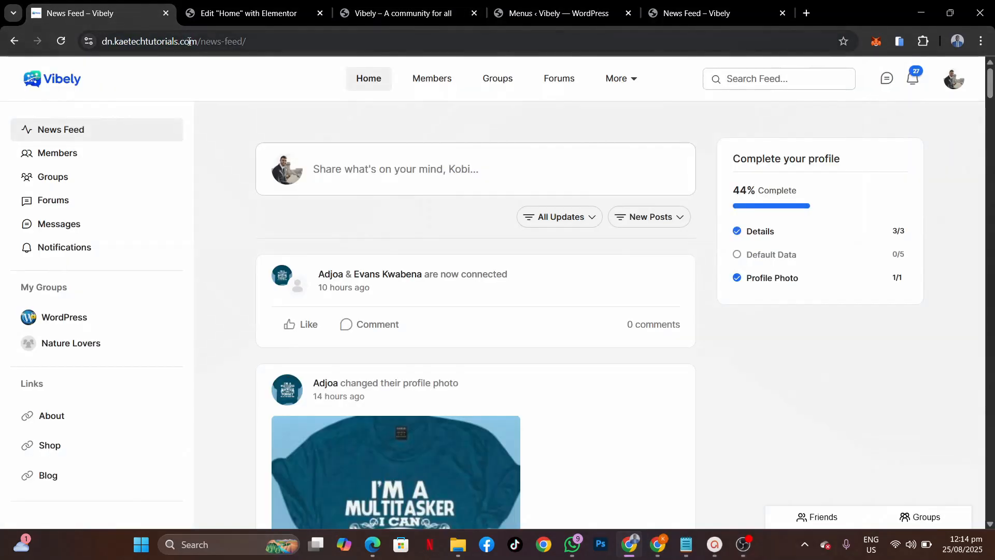
drag(200, 42, 44, 52)
key(ctrl+c)
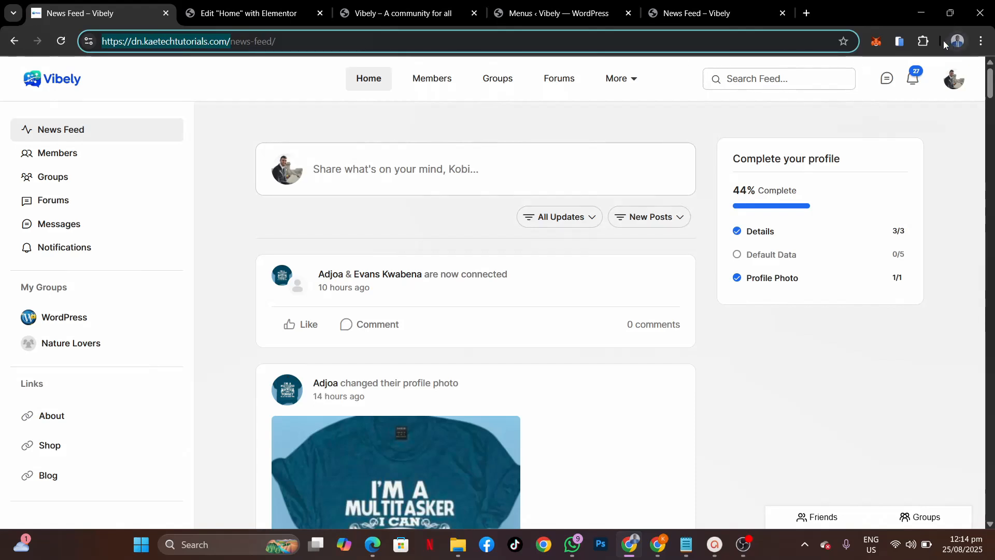
click(981, 41)
click(862, 143)
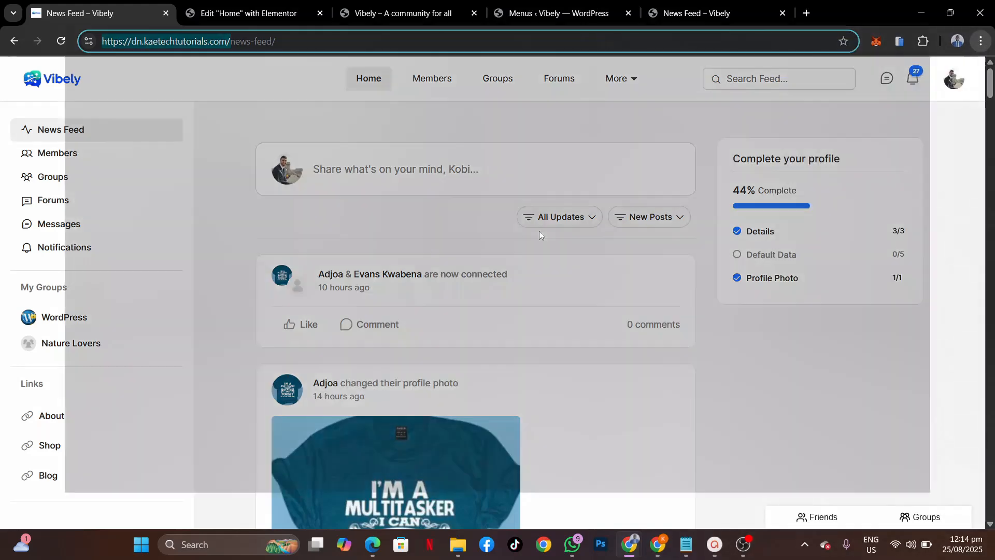
key(ctrl+v)
key(Return)
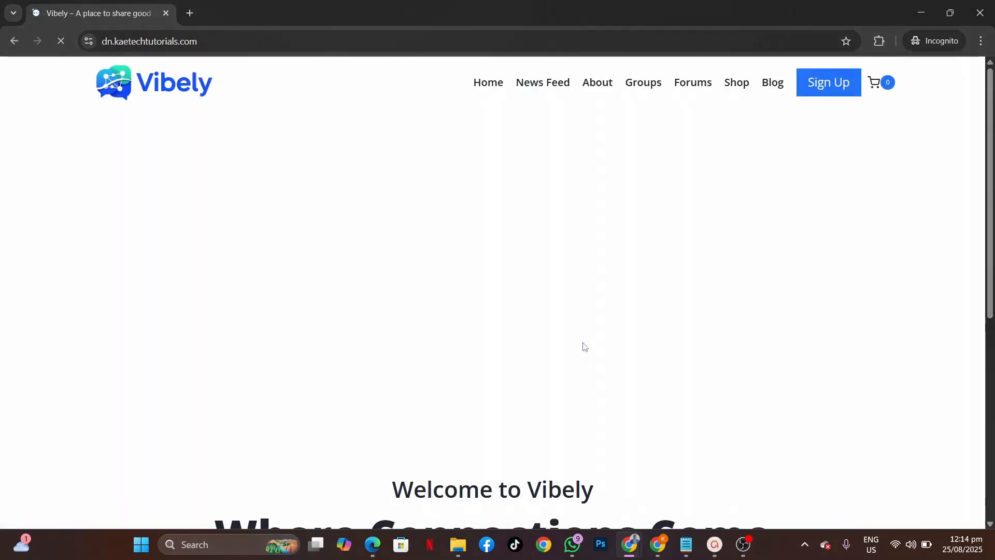
Step: Scroll the homepage and open the Join Now account registration page
scroll(587, 378, down, 5)
scroll(587, 382, down, 3)
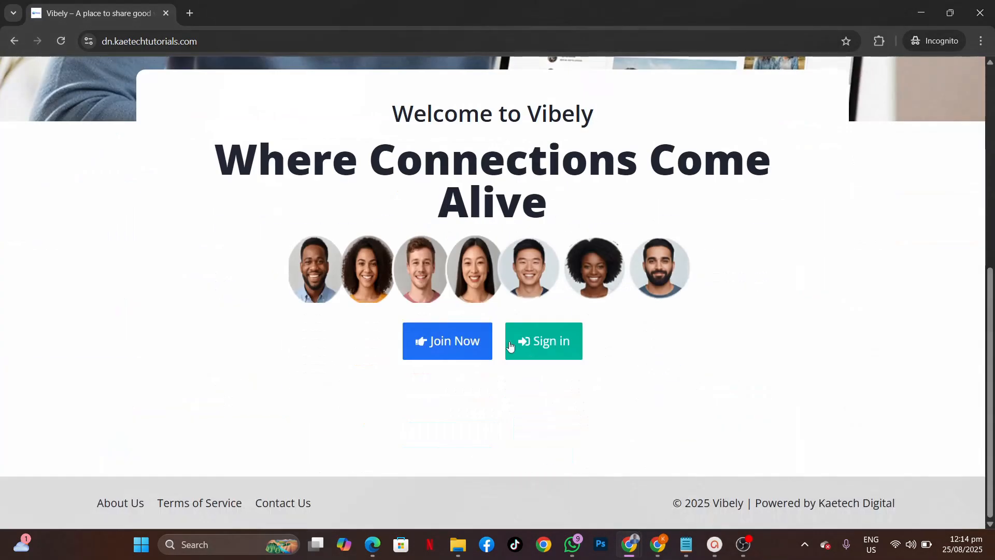
click(447, 350)
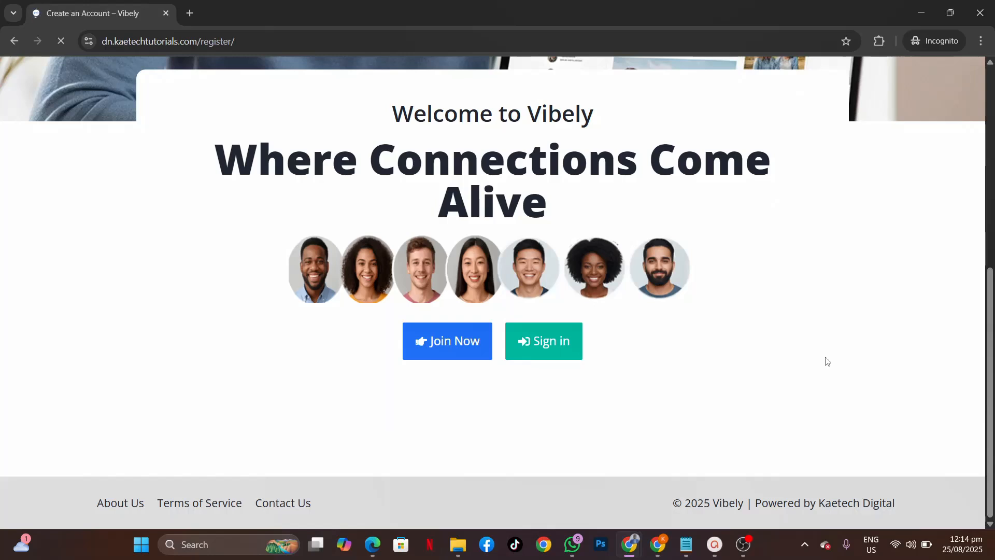
scroll(827, 361, down, 2)
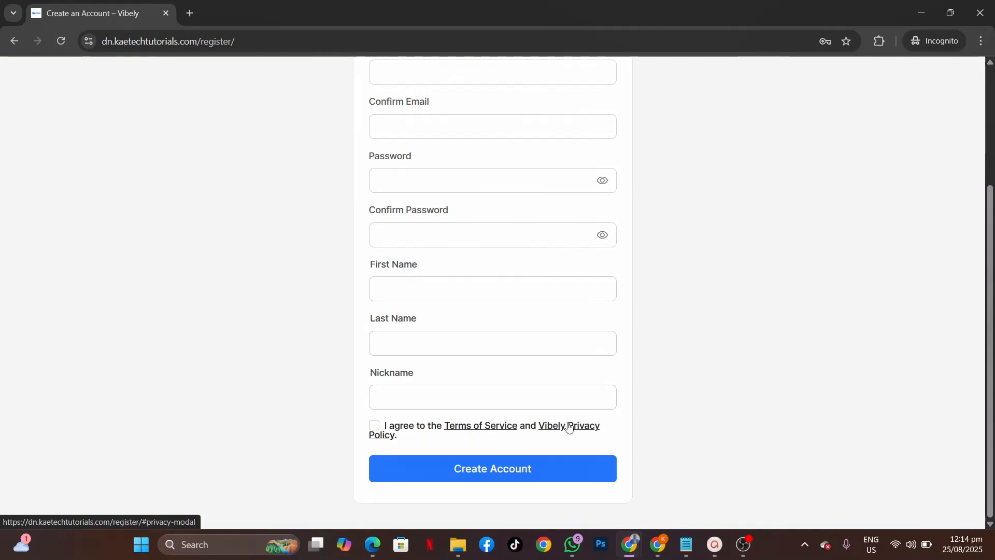
Step: Read through the Terms of Service modal and close it
click(478, 429)
scroll(458, 397, down, 15)
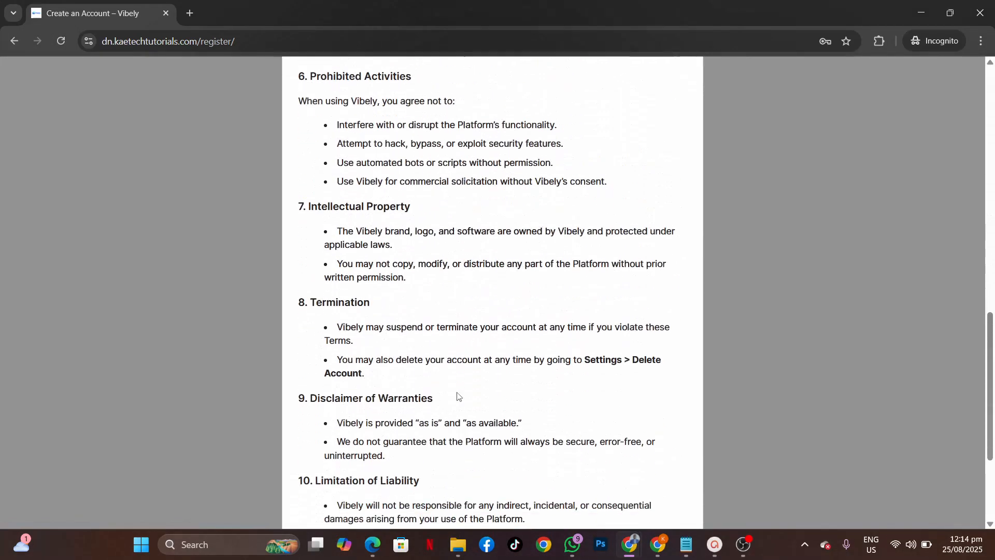
scroll(458, 396, down, 3)
scroll(458, 396, up, 15)
scroll(458, 397, down, 5)
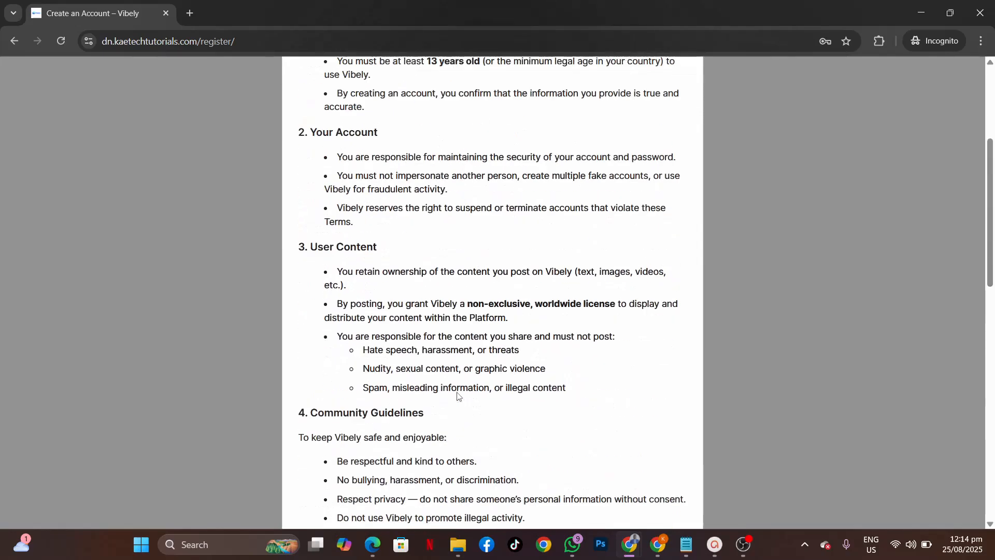
scroll(458, 397, down, 10)
scroll(458, 396, up, 15)
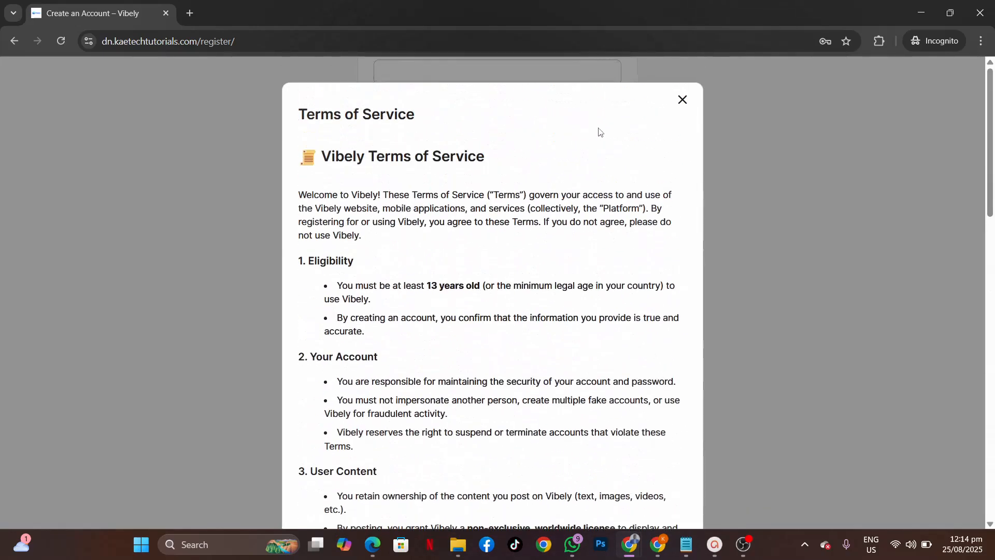
click(684, 103)
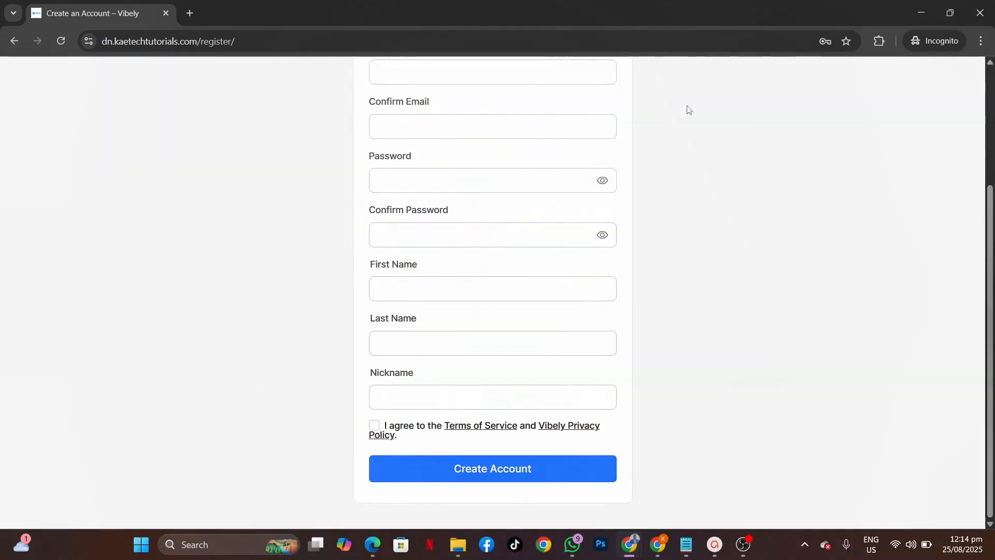
Step: Read through the Vibely Privacy Policy modal and close it
click(567, 428)
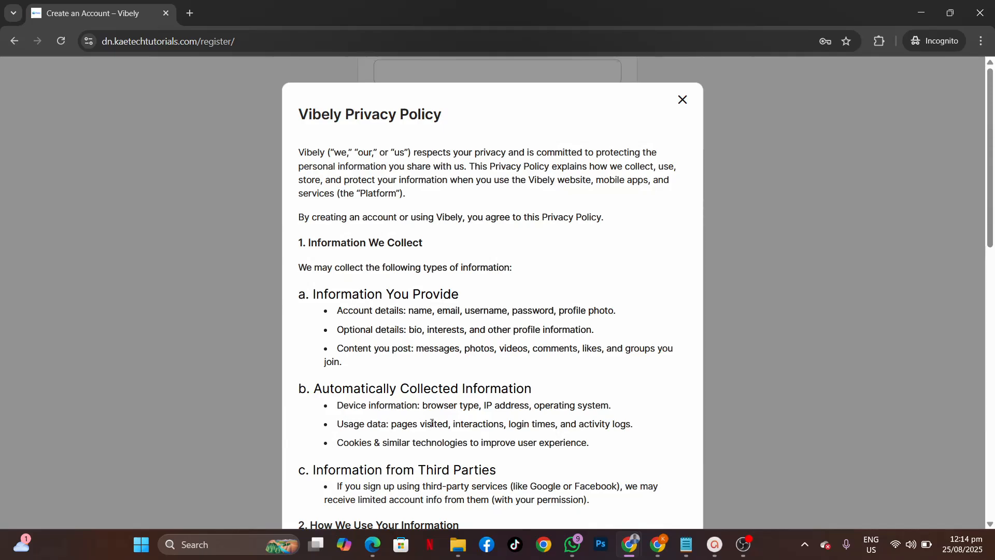
scroll(431, 423, down, 10)
scroll(432, 423, up, 12)
click(684, 103)
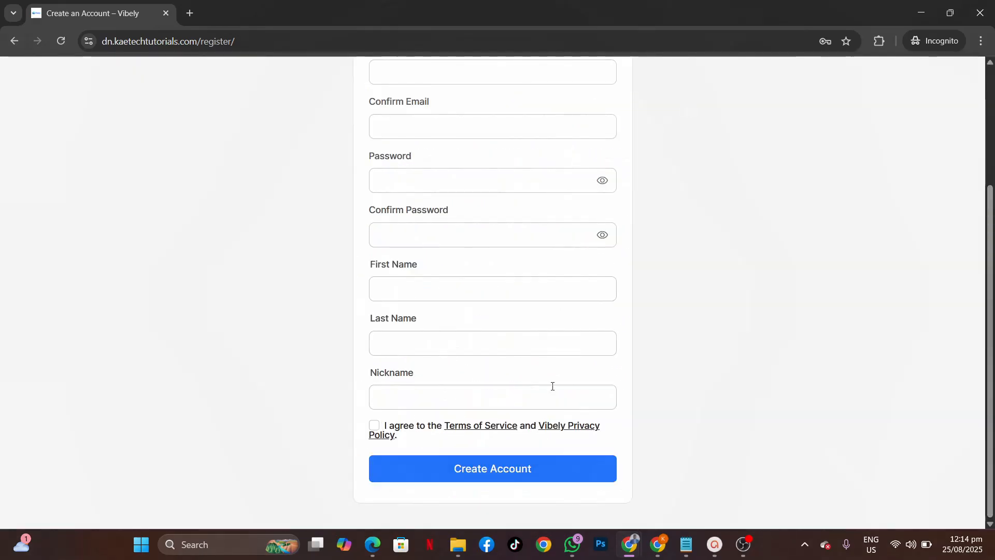
scroll(551, 385, up, 3)
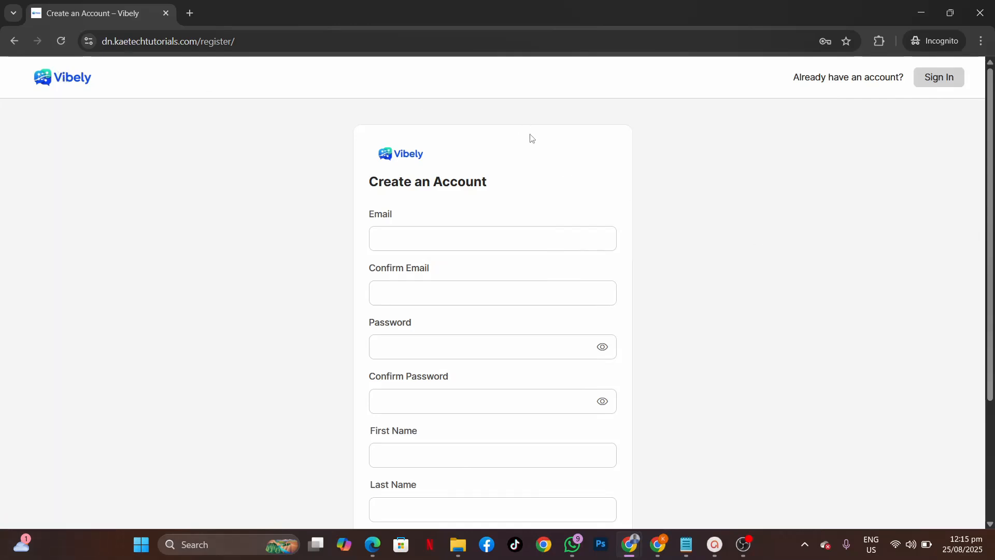
Step: Return to the Vibely homepage and open News Feed, landing on the login-required sign-in page
click(394, 153)
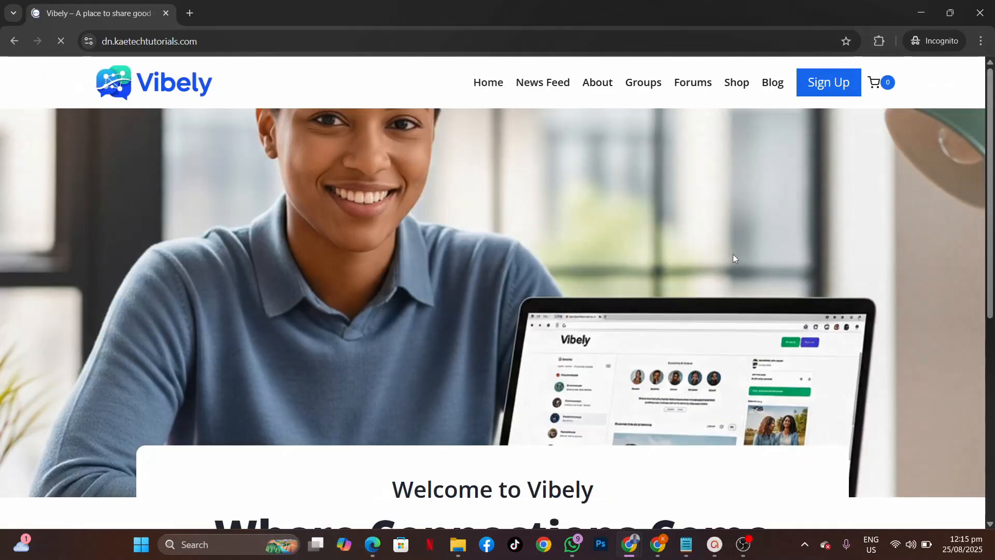
scroll(733, 254, down, 7)
scroll(733, 253, up, 8)
scroll(609, 334, down, 6)
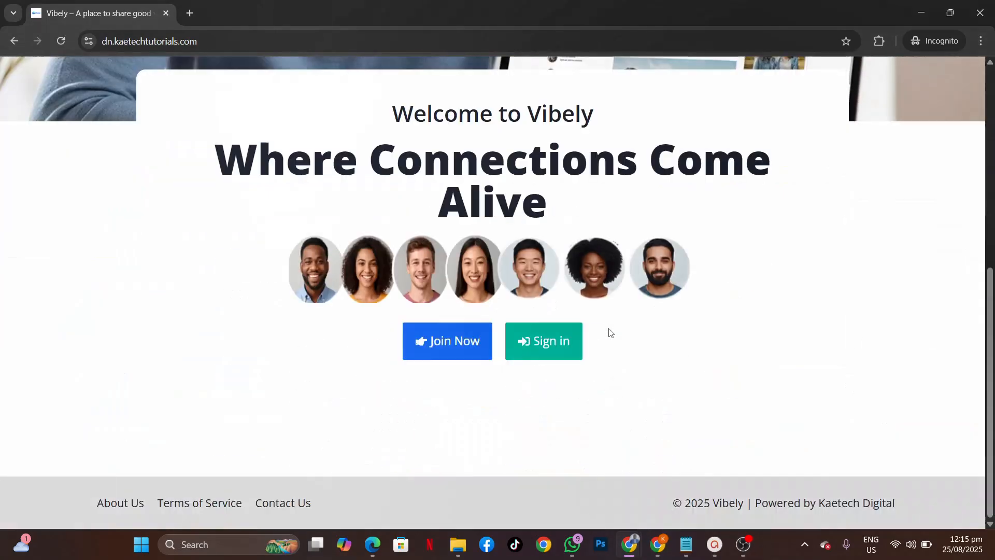
scroll(610, 332, up, 6)
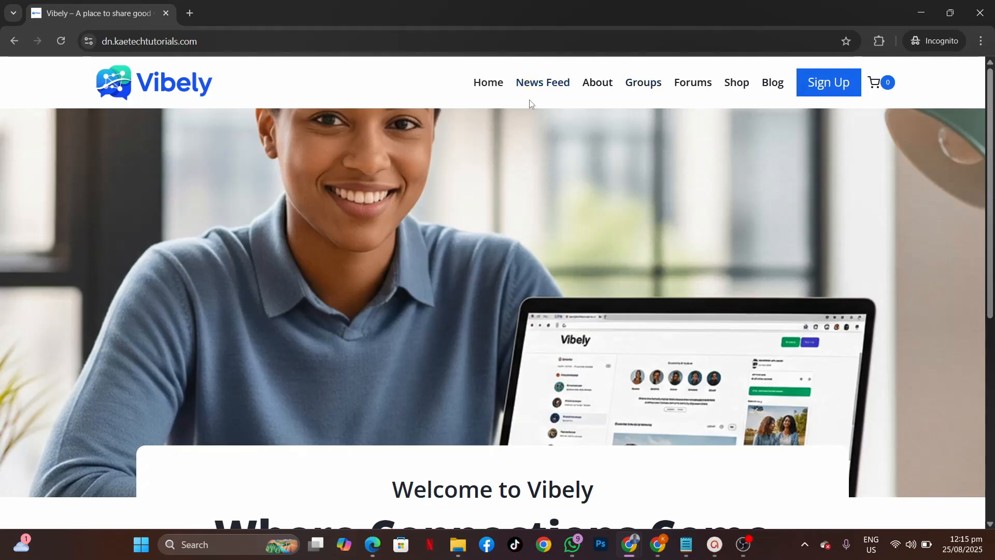
click(540, 90)
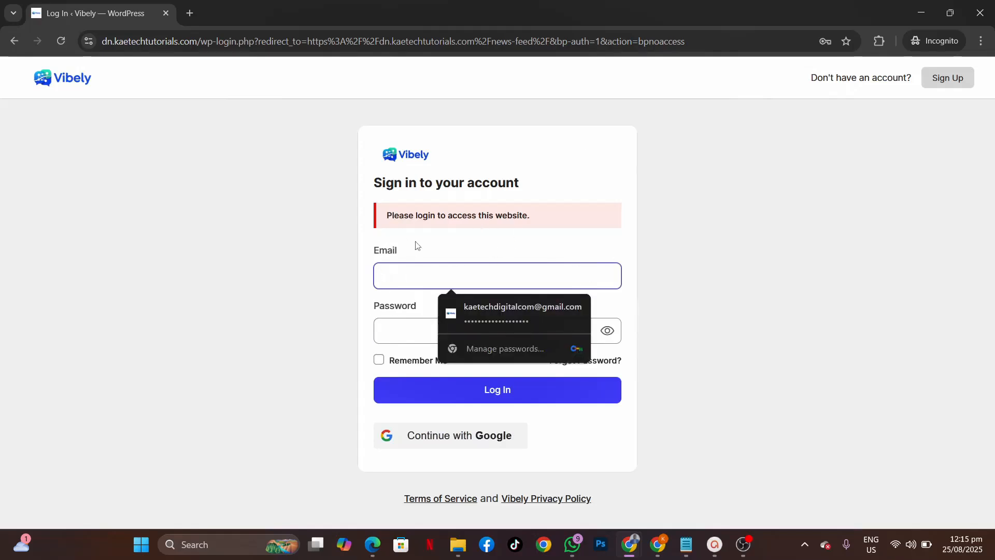
Step: Log in using the saved email and password, then scroll the member News Feed
click(682, 277)
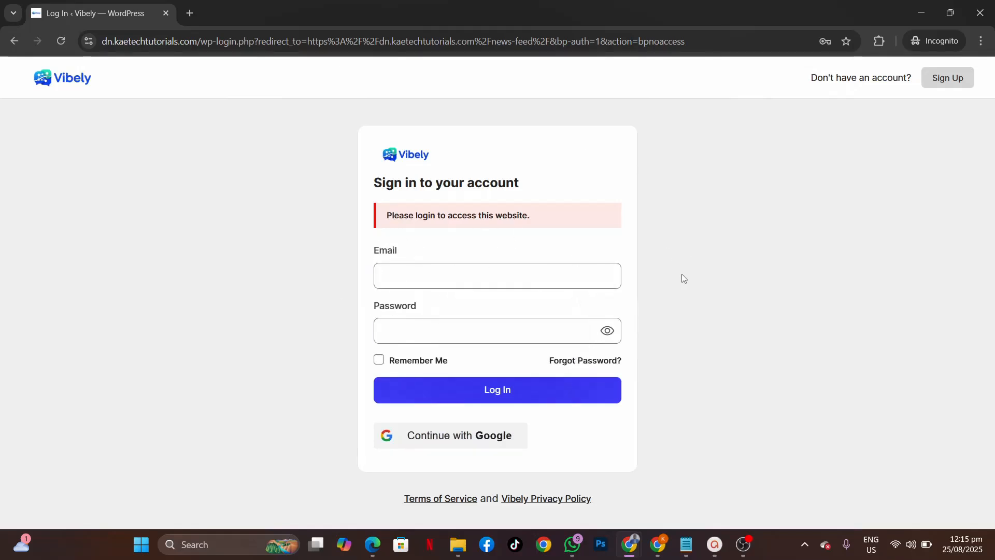
click(546, 280)
click(480, 306)
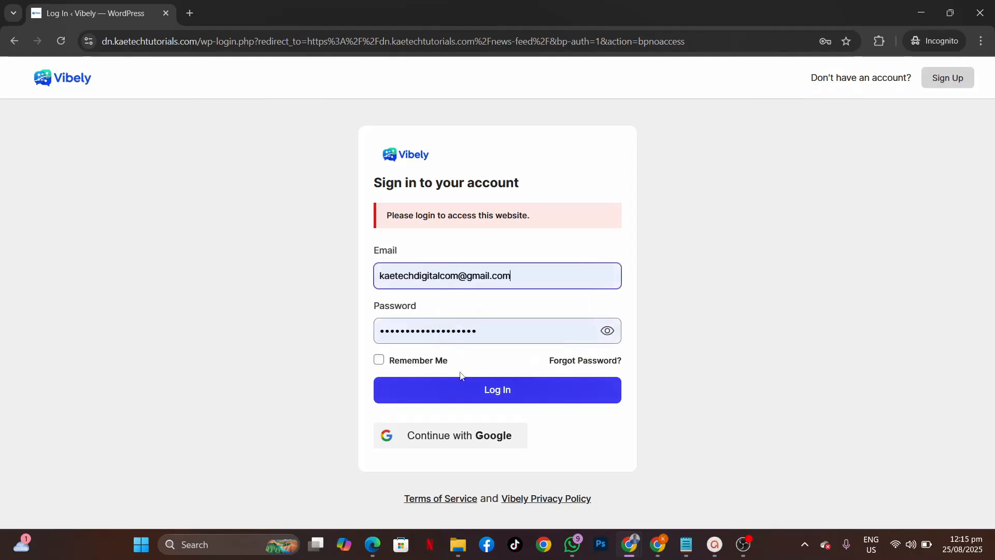
click(481, 397)
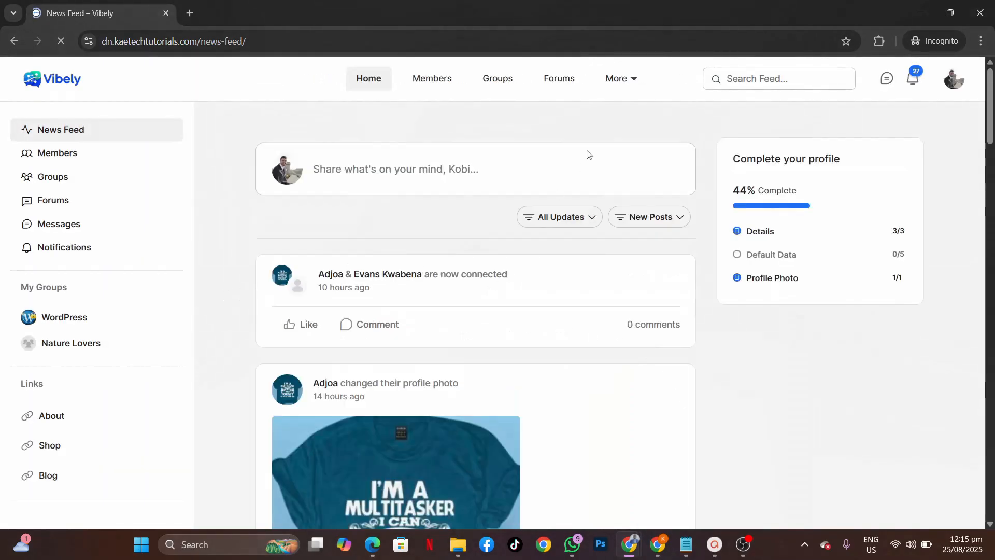
scroll(644, 345, down, 15)
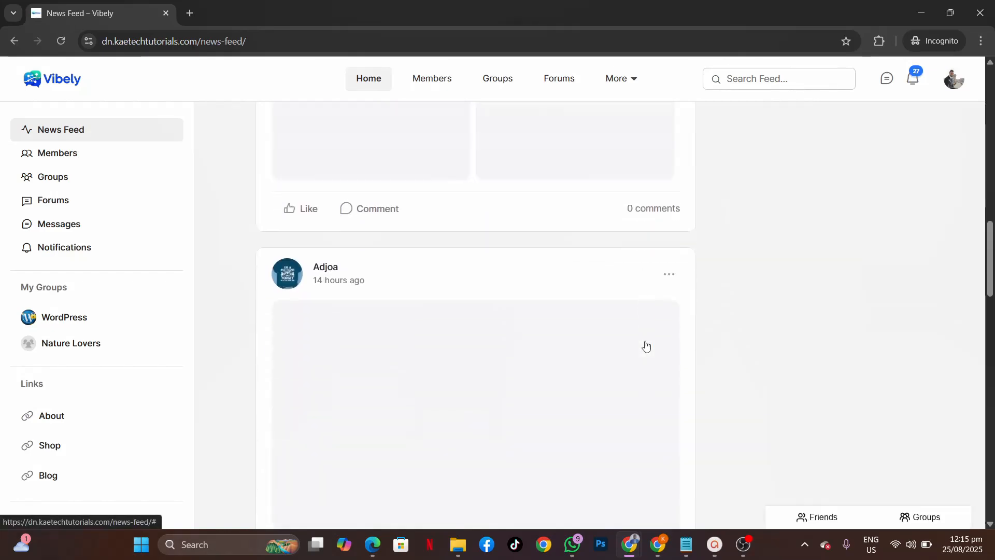
scroll(645, 345, down, 3)
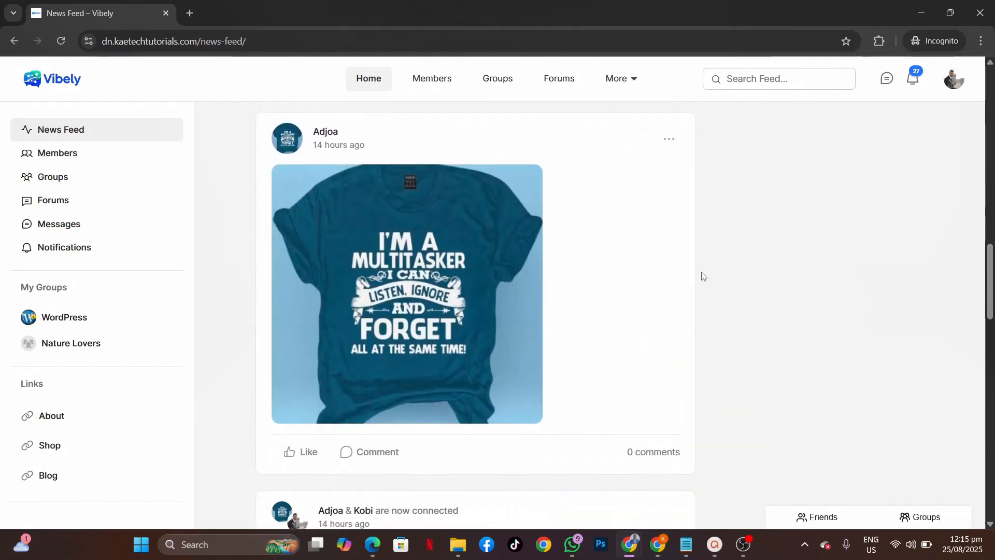
scroll(703, 276, up, 6)
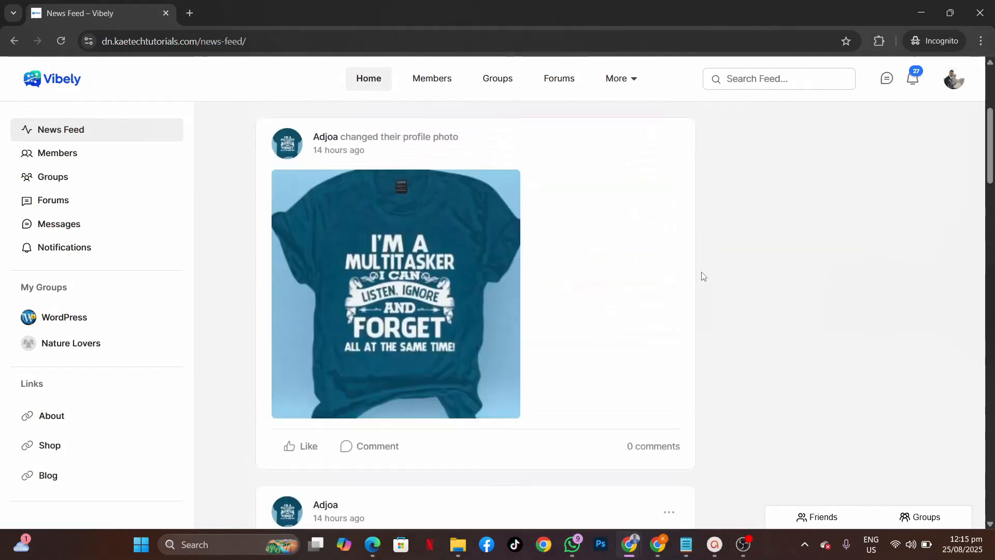
scroll(702, 275, up, 5)
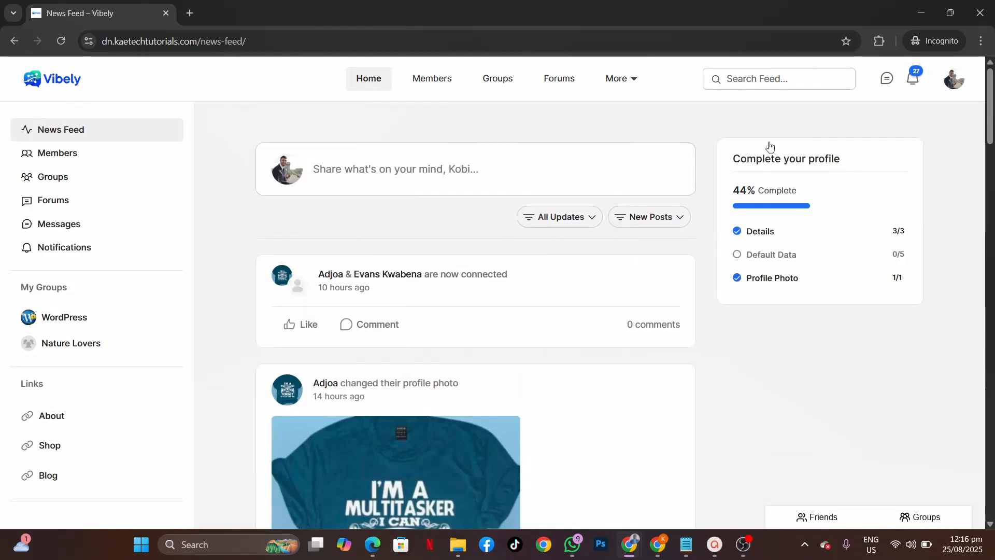
Step: Log out from the avatar menu and go to the 'Sign in to your account' page
click(955, 79)
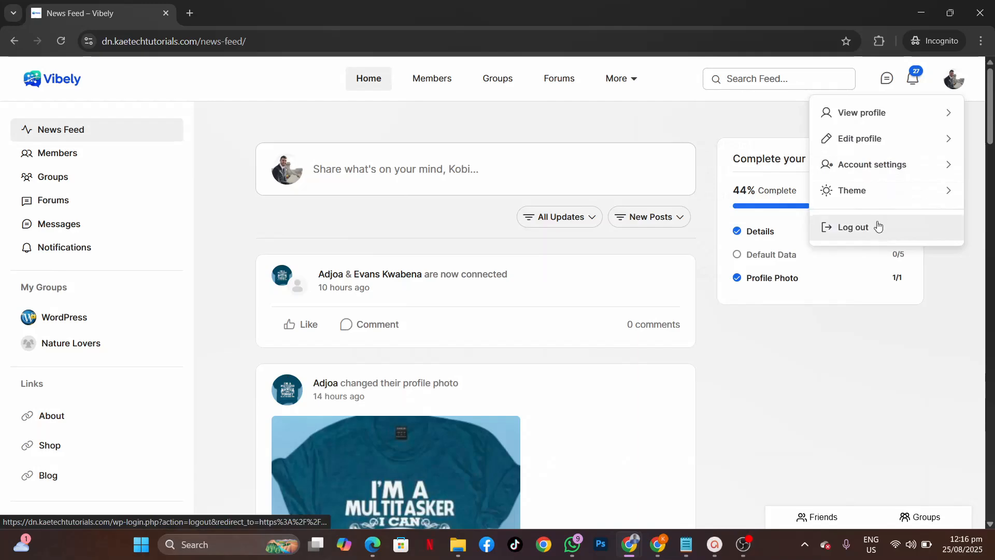
click(877, 226)
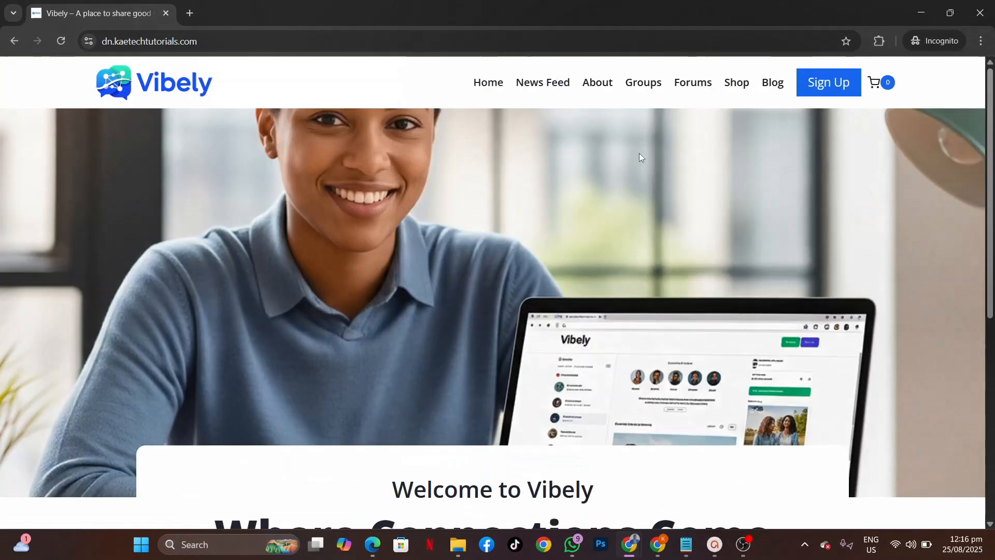
scroll(536, 311, down, 7)
click(548, 354)
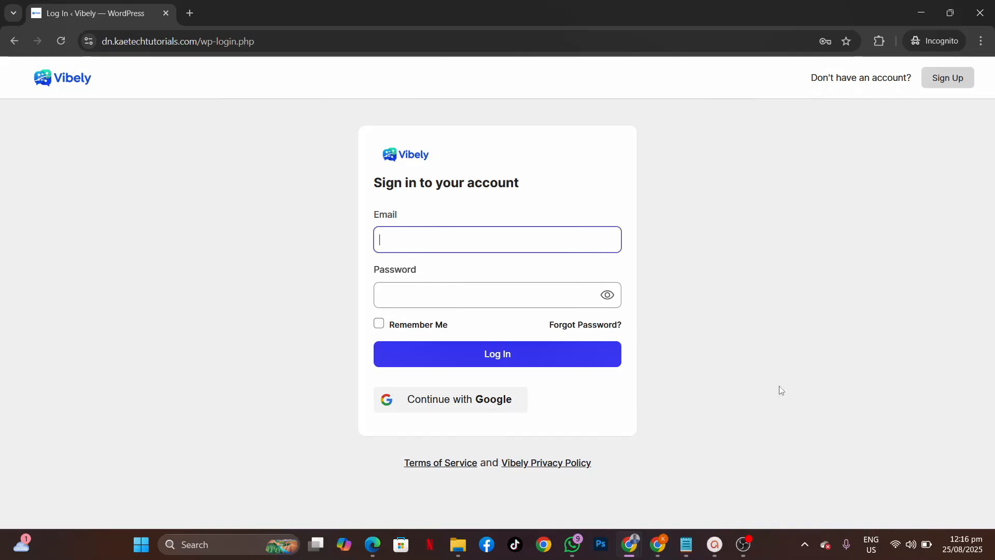
Step: Switch to the Elementor editor for the Vibely 'Home' page
mouse_move(624, 553)
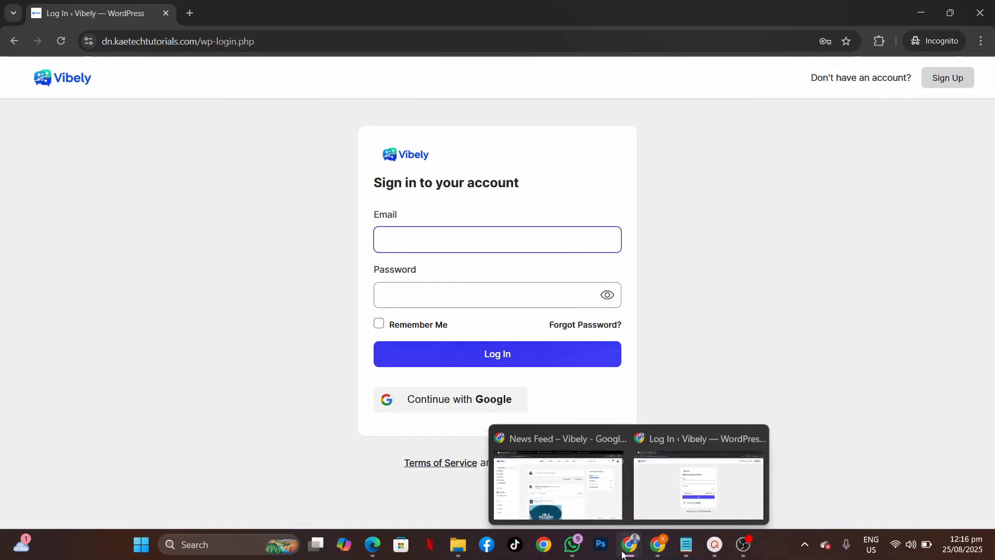
click(539, 461)
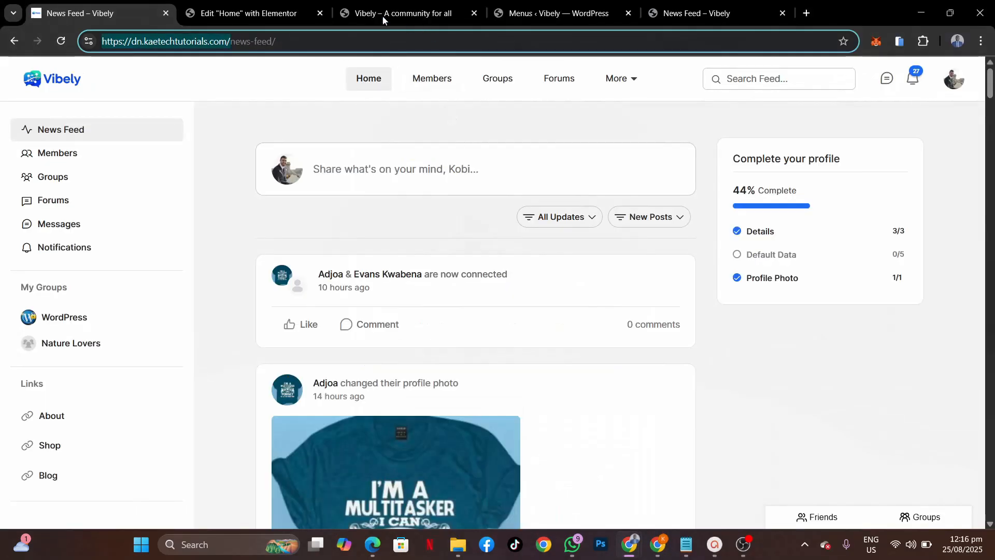
click(264, 13)
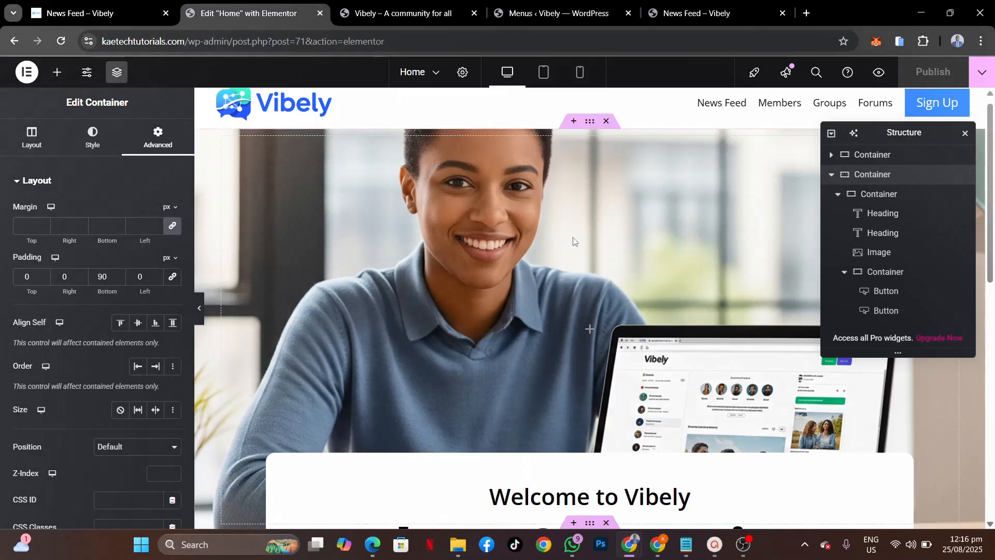
scroll(582, 349, down, 10)
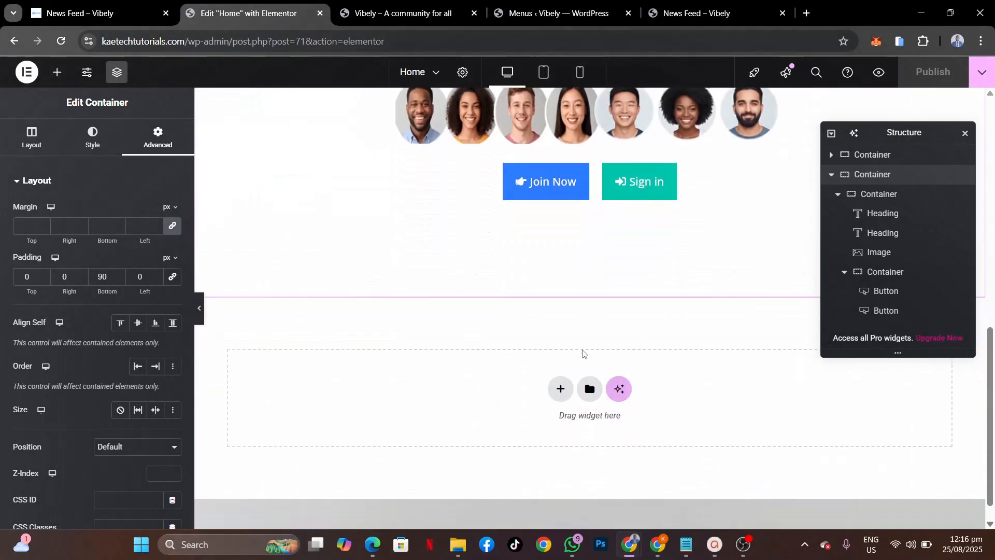
scroll(582, 349, up, 11)
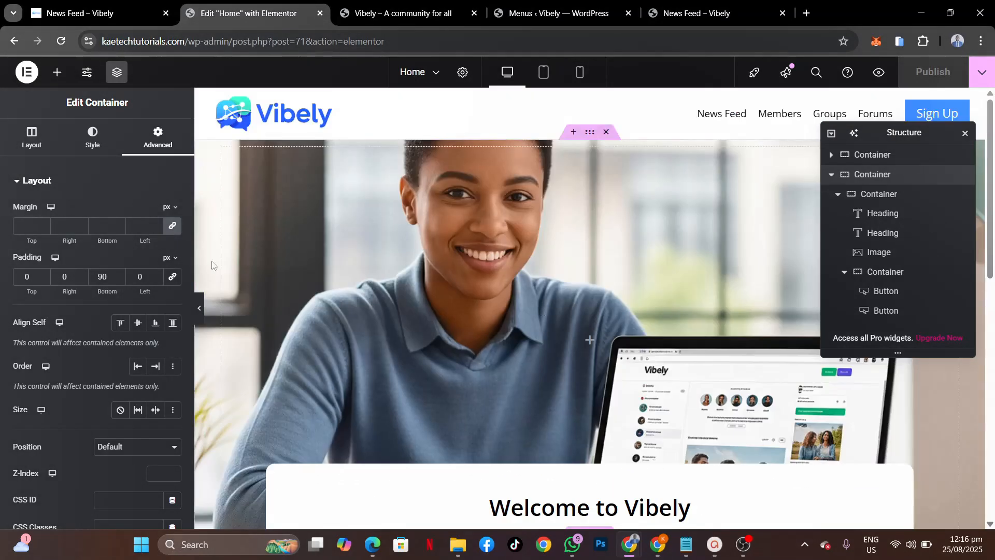
Step: Preview the Home page with editing panels hidden, then show the container's background style settings
click(199, 308)
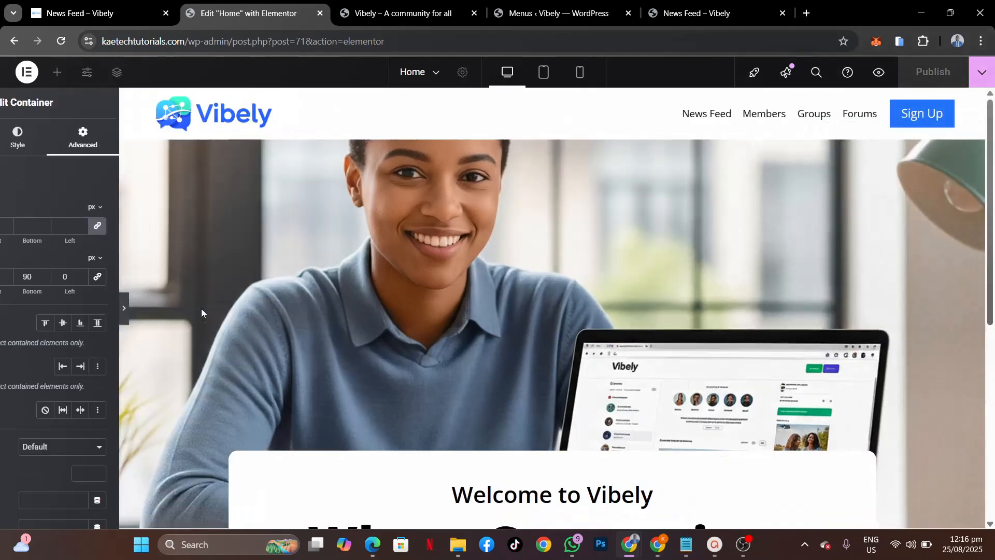
scroll(560, 303, down, 7)
scroll(560, 304, up, 7)
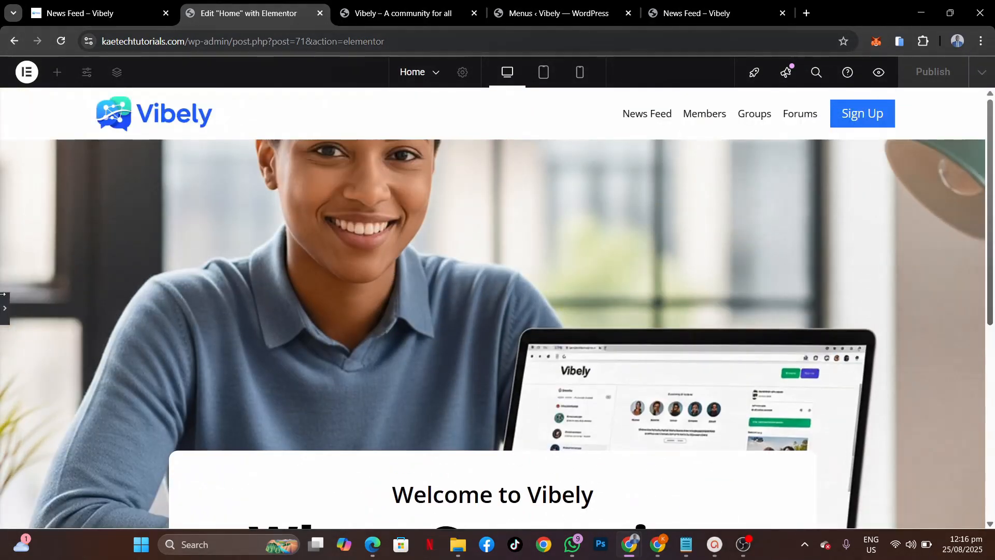
click(4, 307)
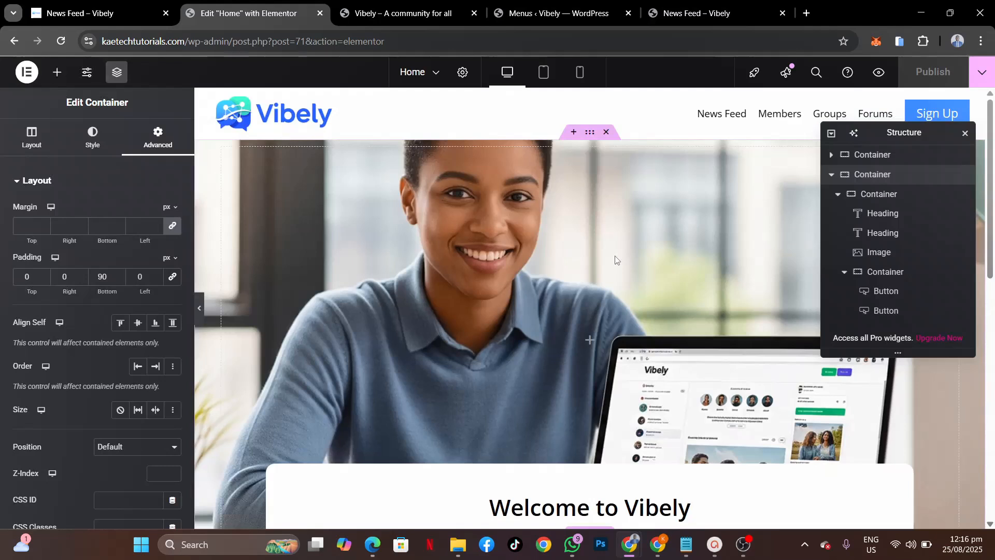
click(590, 136)
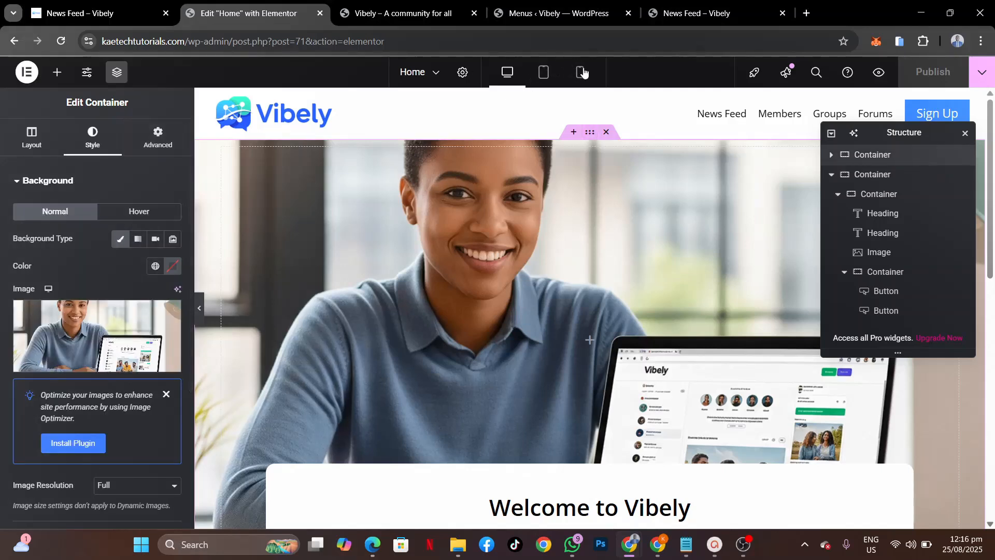
Step: Switch Elementor to Tablet responsive mode and scroll the page preview
click(544, 75)
scroll(632, 340, down, 8)
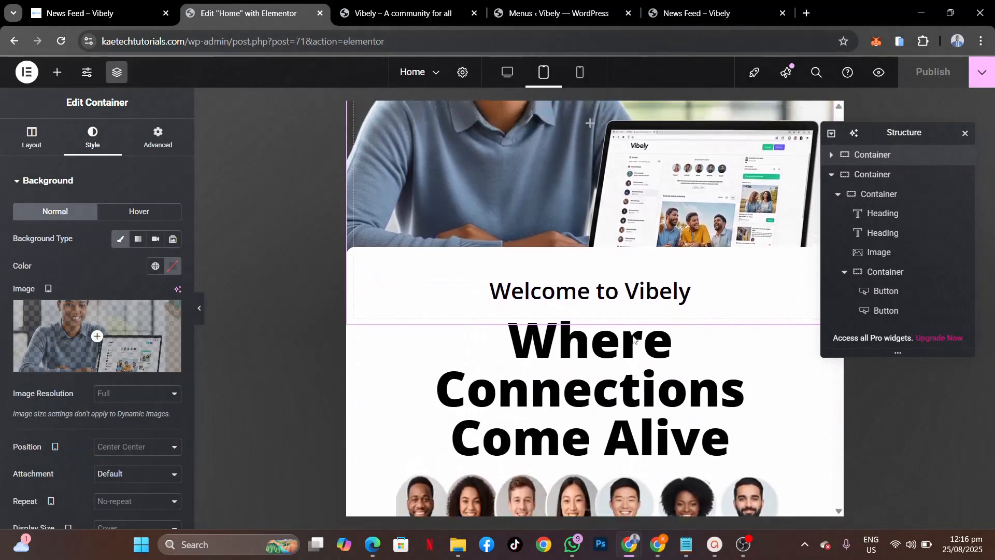
scroll(632, 339, up, 7)
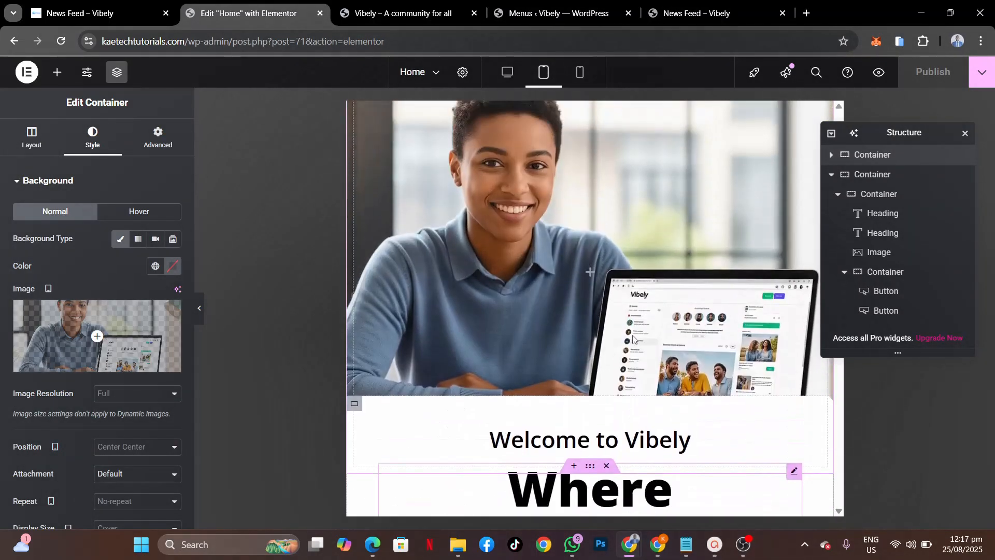
scroll(632, 339, down, 5)
scroll(633, 229, up, 6)
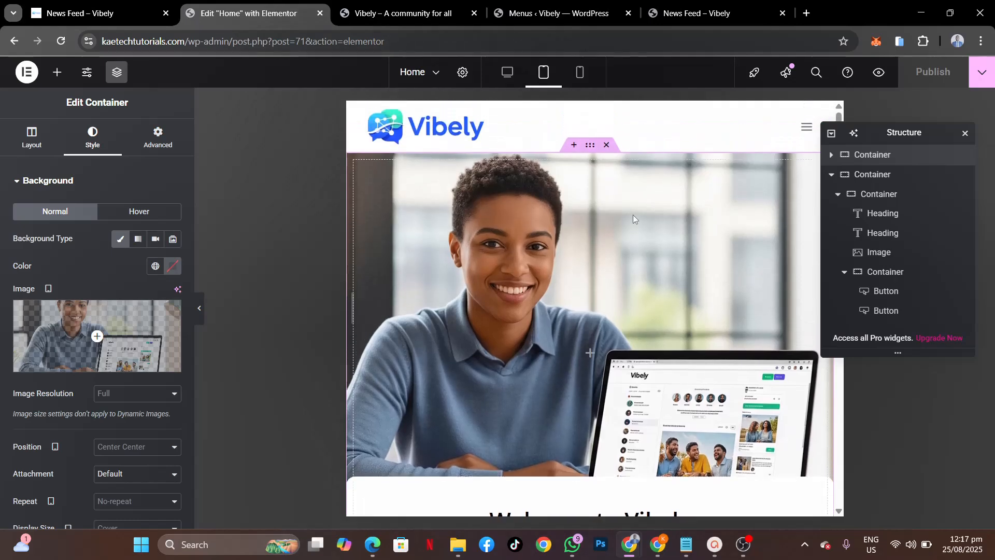
scroll(83, 271, down, 4)
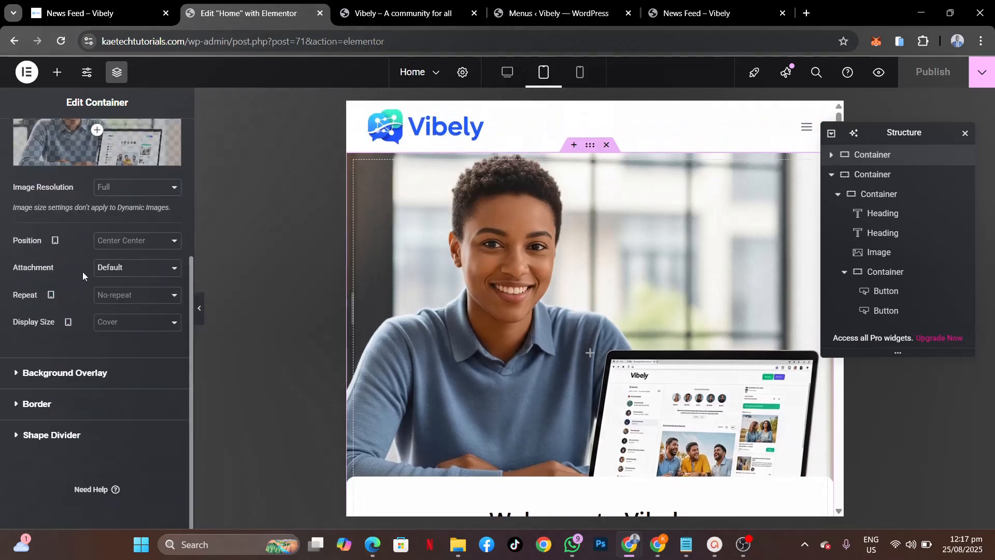
scroll(82, 272, up, 4)
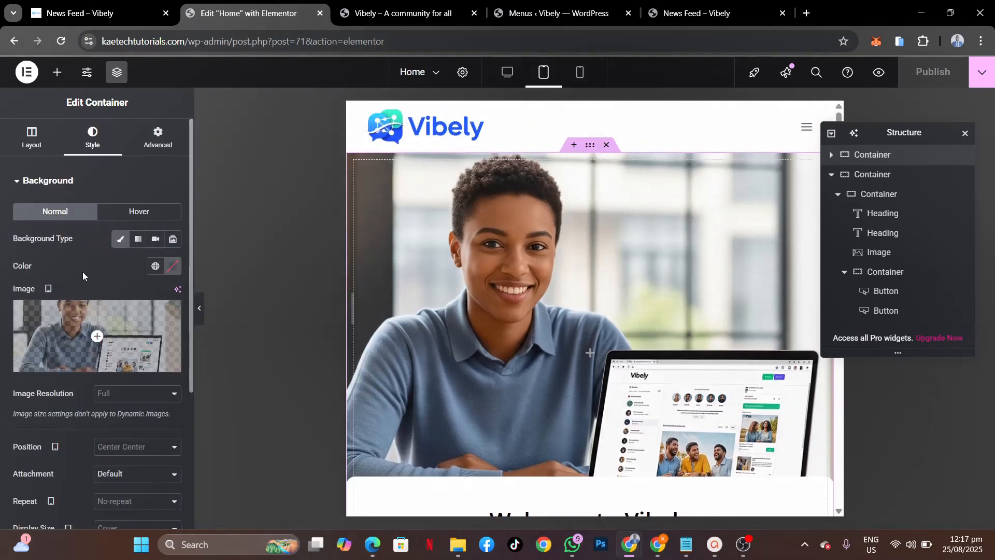
Step: Lower the hero container's tablet Min Height from 600 to 466 px
click(41, 137)
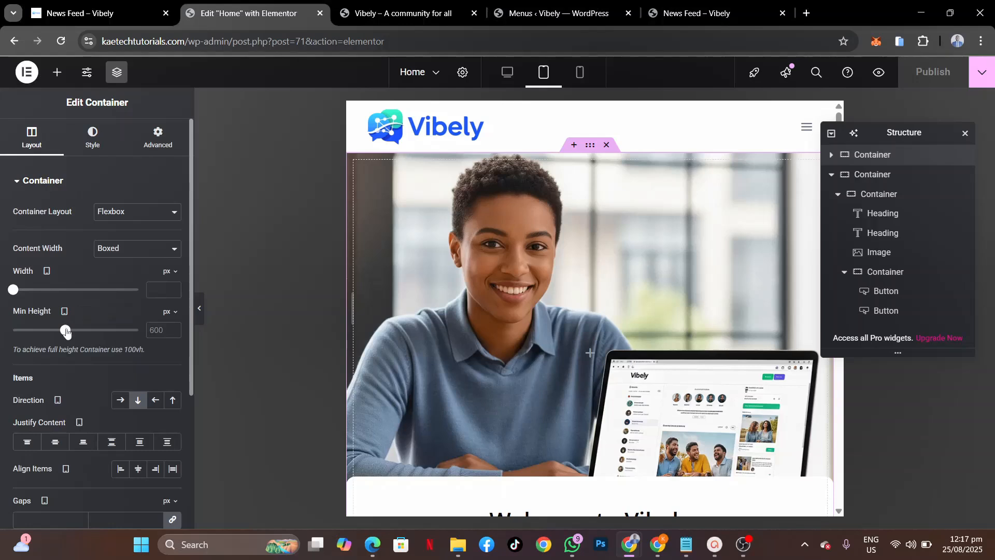
drag(66, 331, 54, 334)
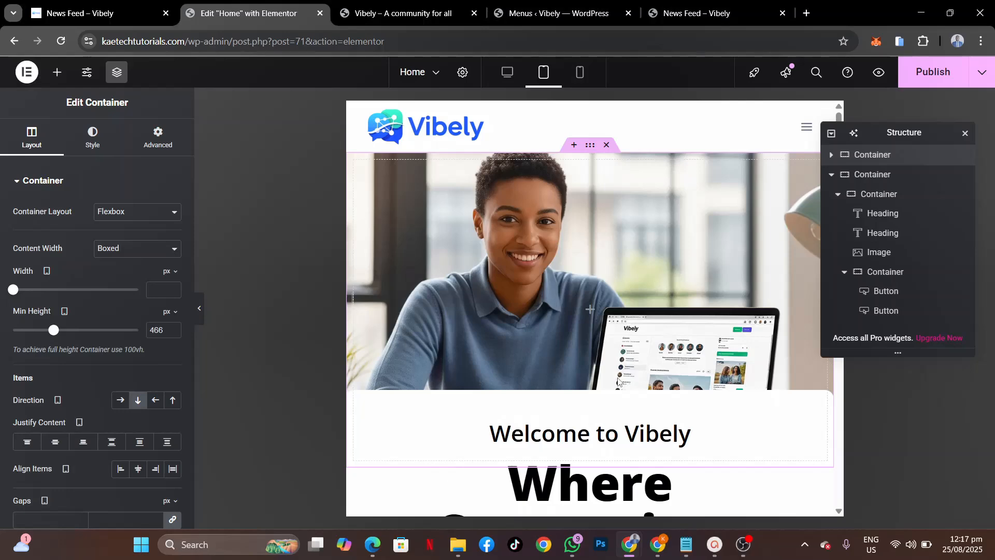
scroll(618, 382, down, 4)
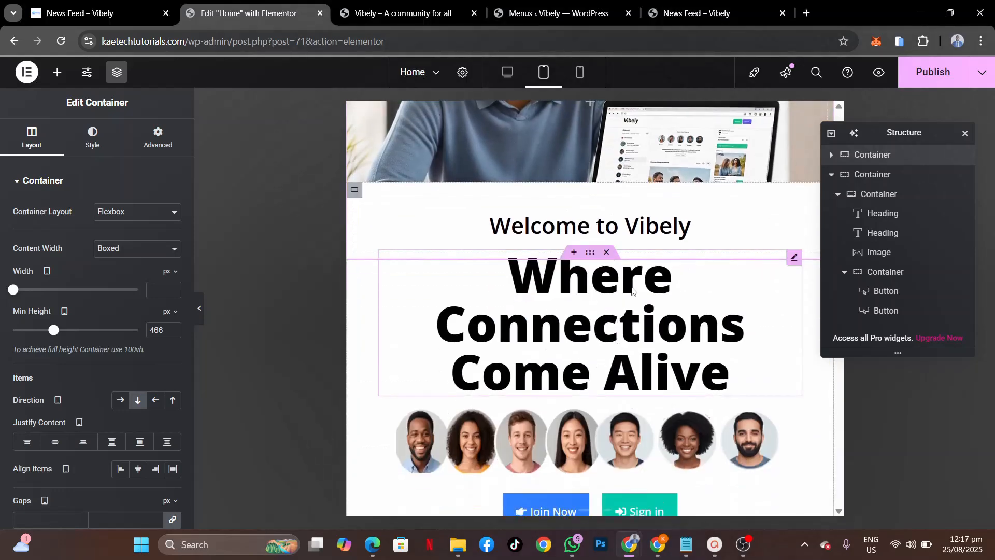
click(632, 291)
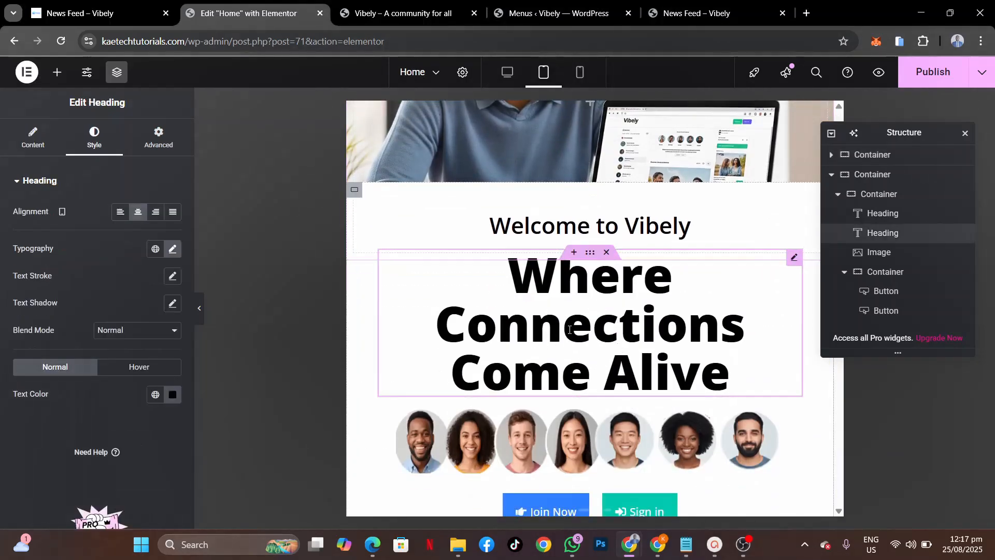
Step: Set the 'Where Connections Come Alive' headline's typography size to 56 px on tablet
click(173, 249)
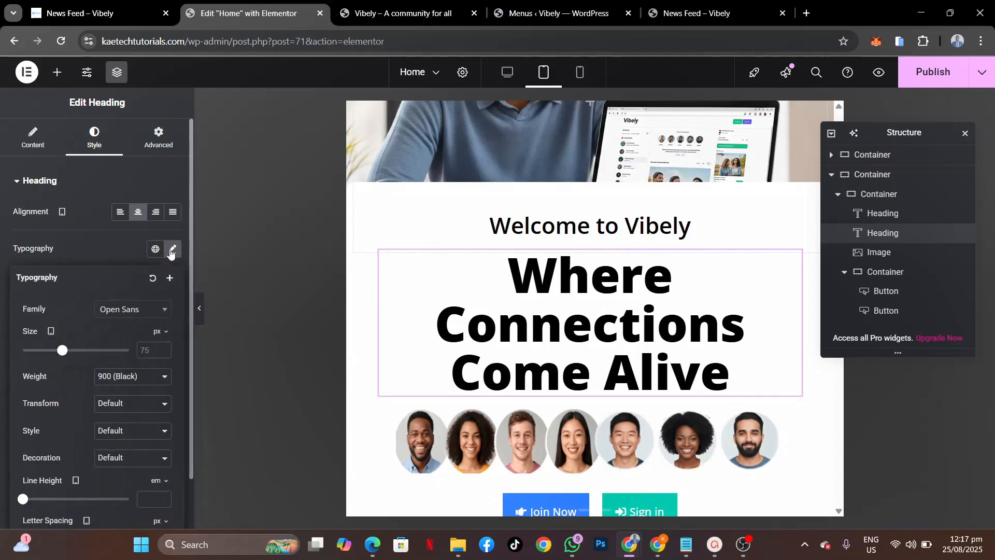
drag(62, 352, 54, 353)
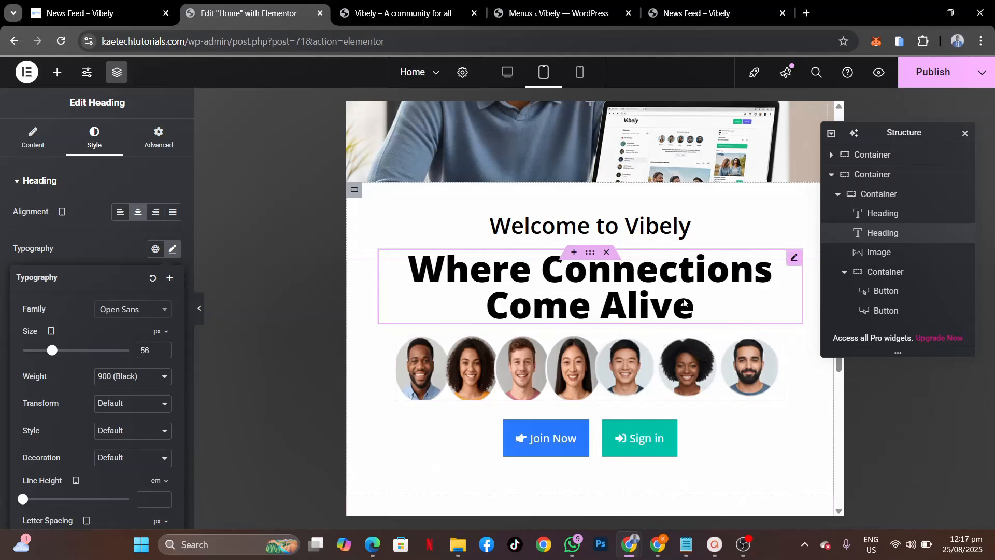
click(889, 216)
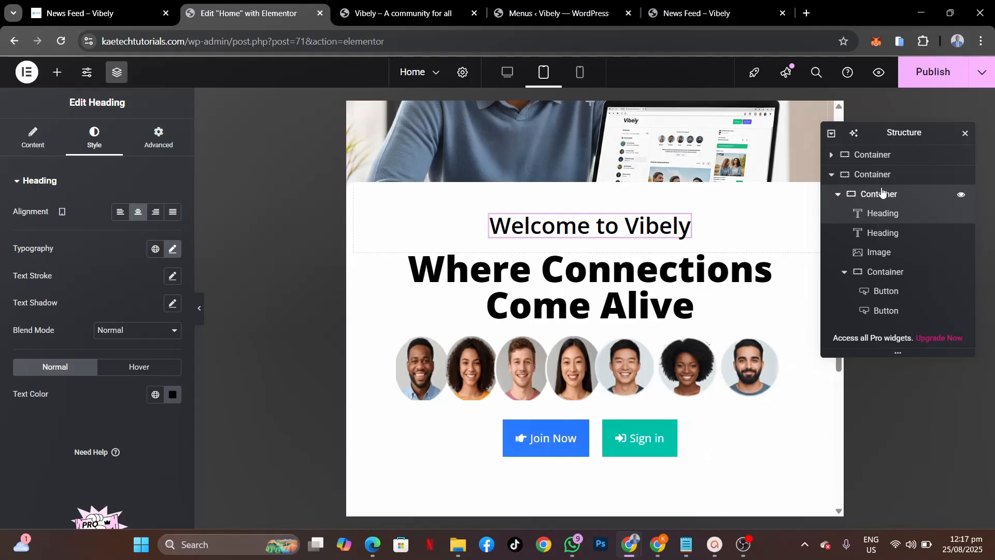
click(882, 191)
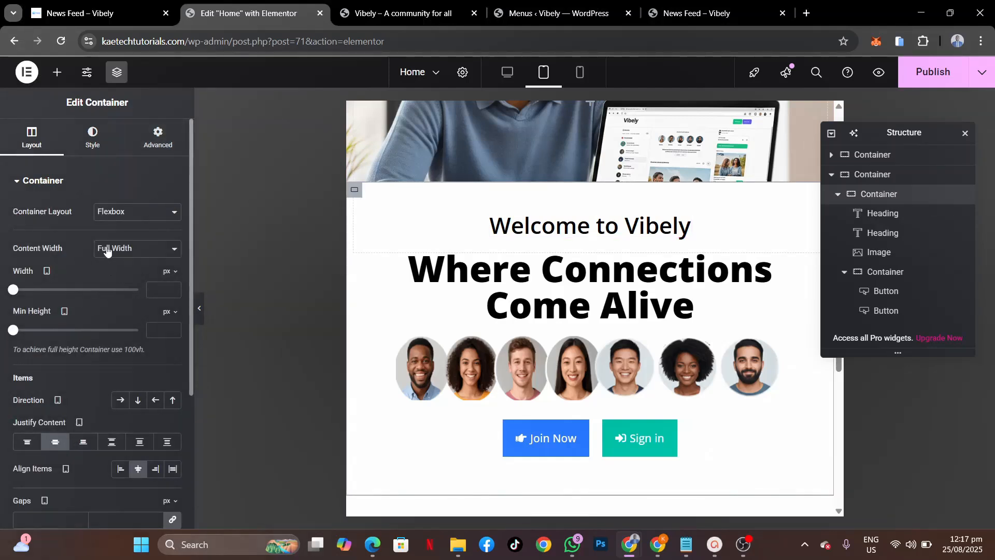
Step: Give the heading container tablet padding of 20 right, 20 left and 50 bottom
click(871, 176)
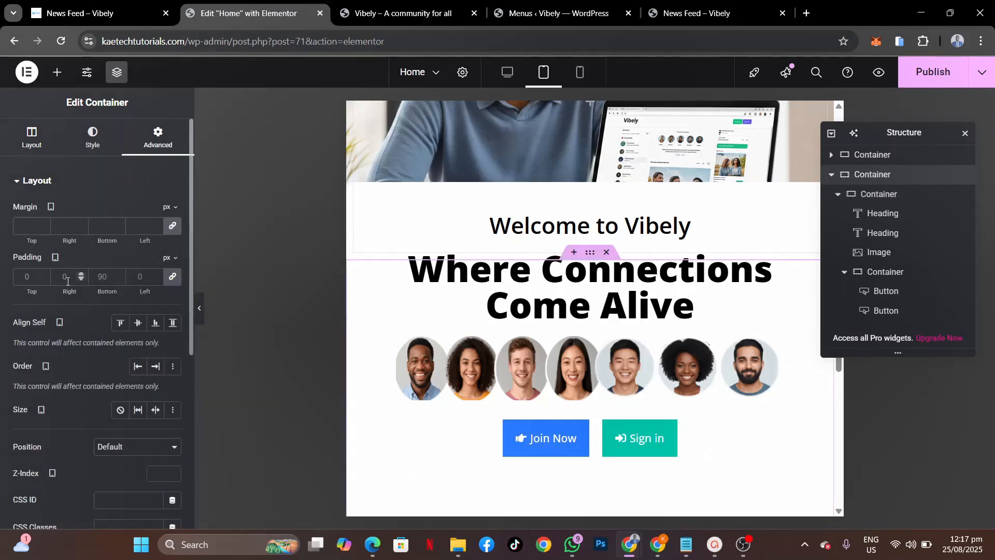
click(173, 277)
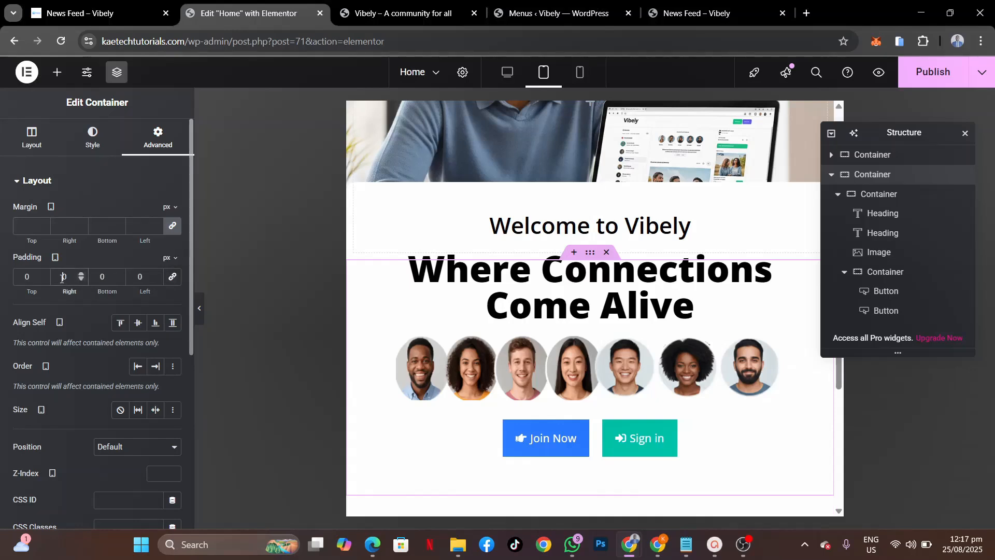
text(2)
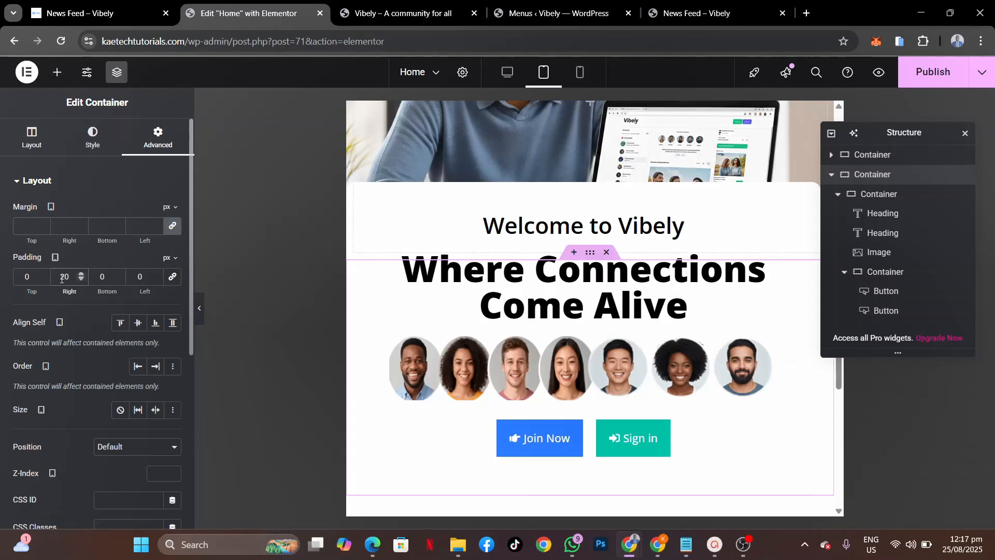
click(137, 277)
text(2)
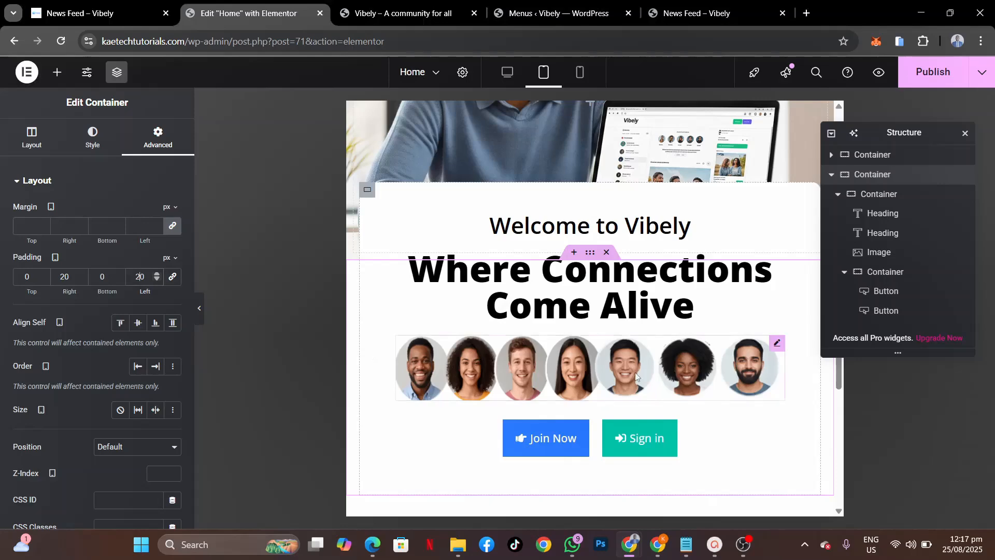
click(89, 276)
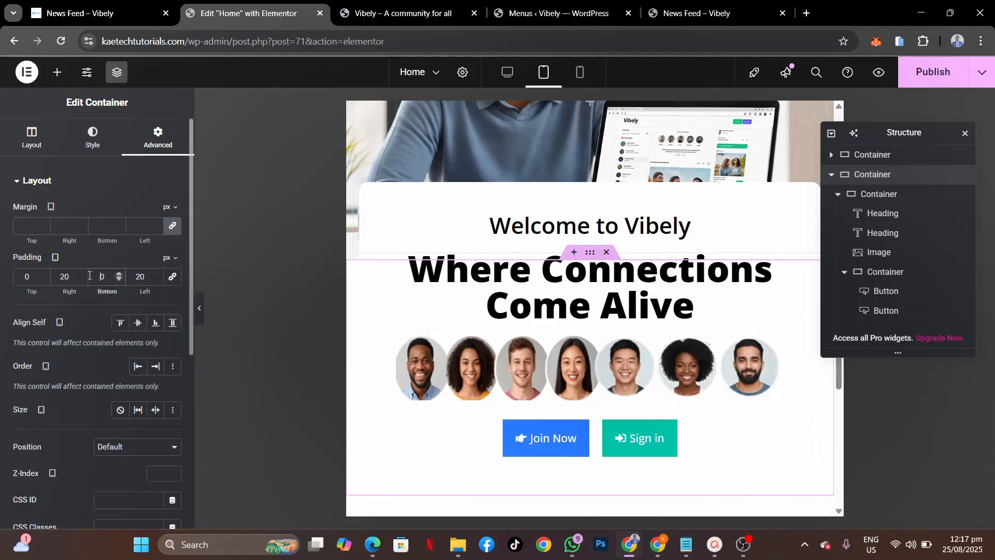
text(5)
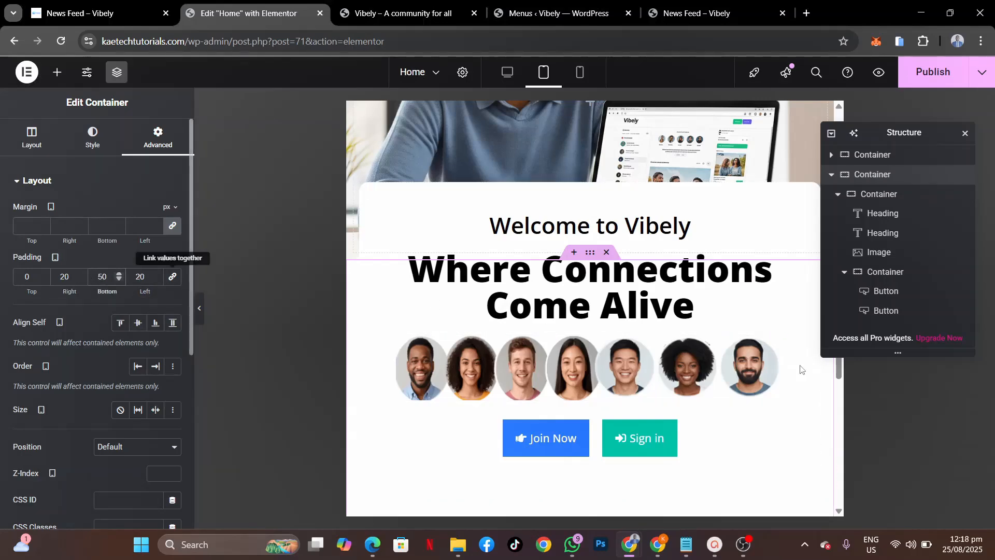
scroll(802, 369, down, 4)
scroll(800, 369, up, 8)
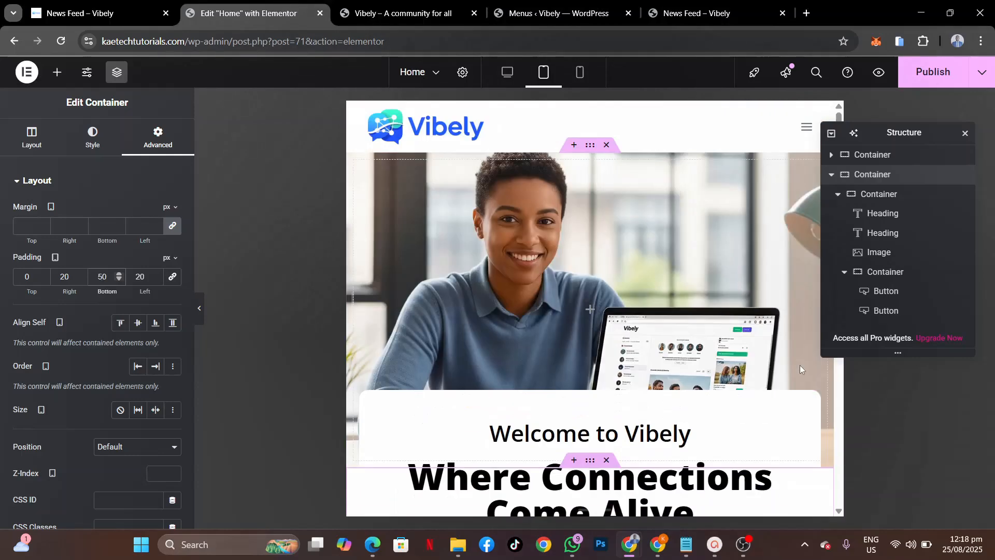
Step: In Mobile Portrait view, reduce the top hero container's Min Height to about 332 px
click(581, 77)
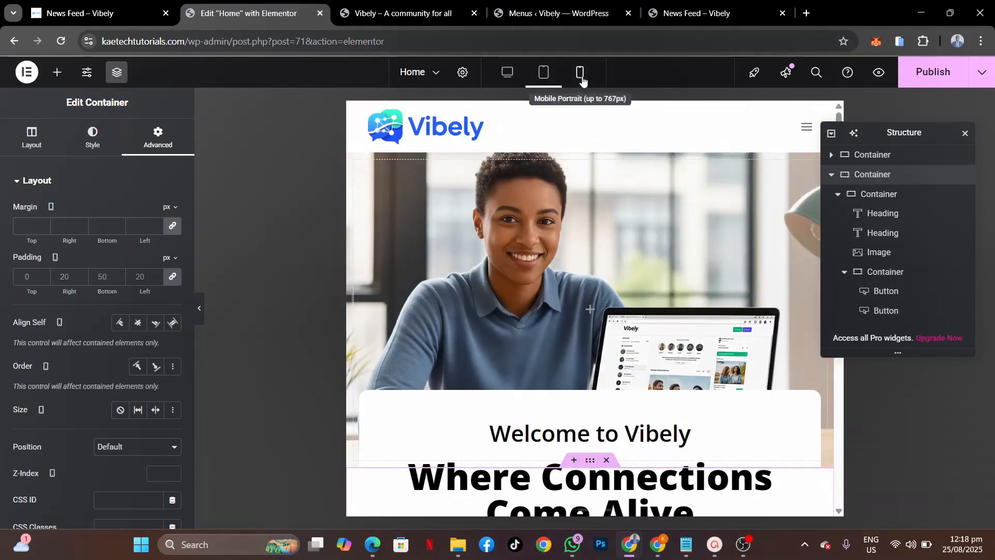
scroll(614, 296, down, 5)
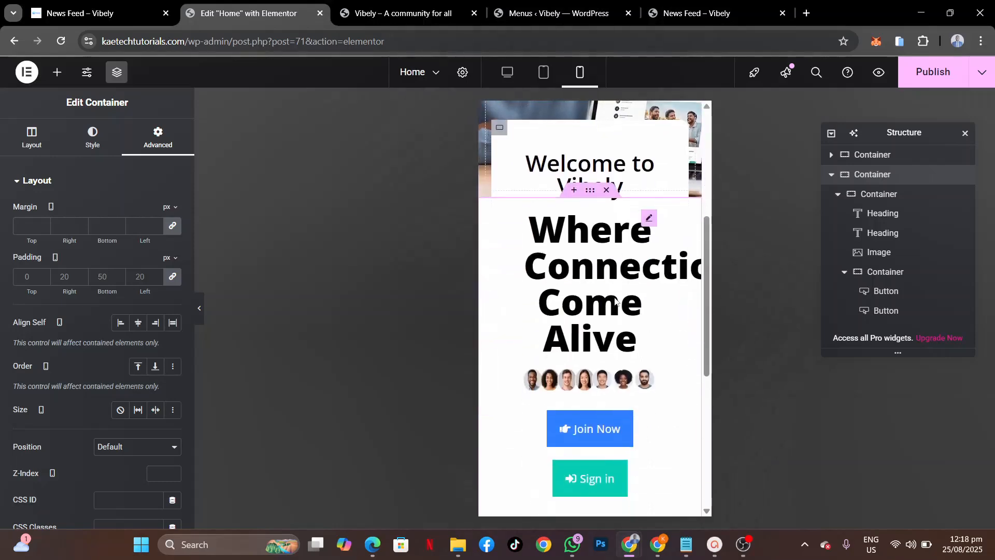
scroll(614, 299, up, 4)
scroll(615, 299, down, 6)
scroll(615, 300, up, 6)
scroll(615, 300, up, 3)
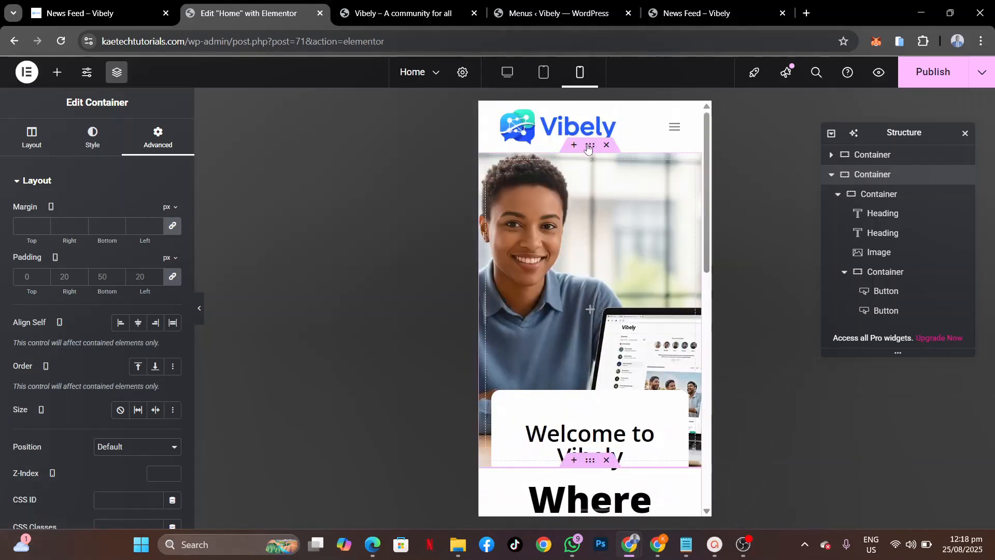
click(587, 146)
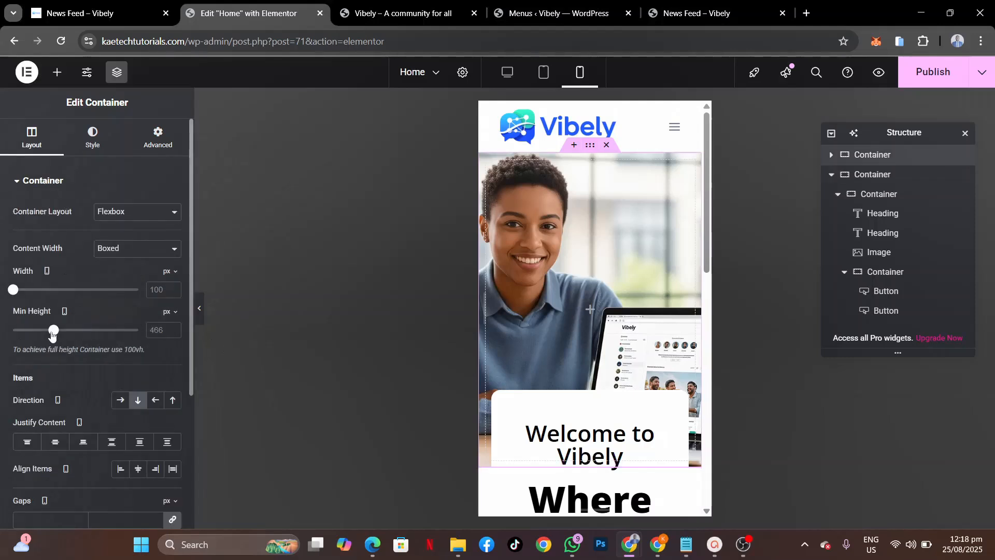
mouse_move(52, 334)
mouse_down()
mouse_move(32, 335)
mouse_move(42, 334)
mouse_up()
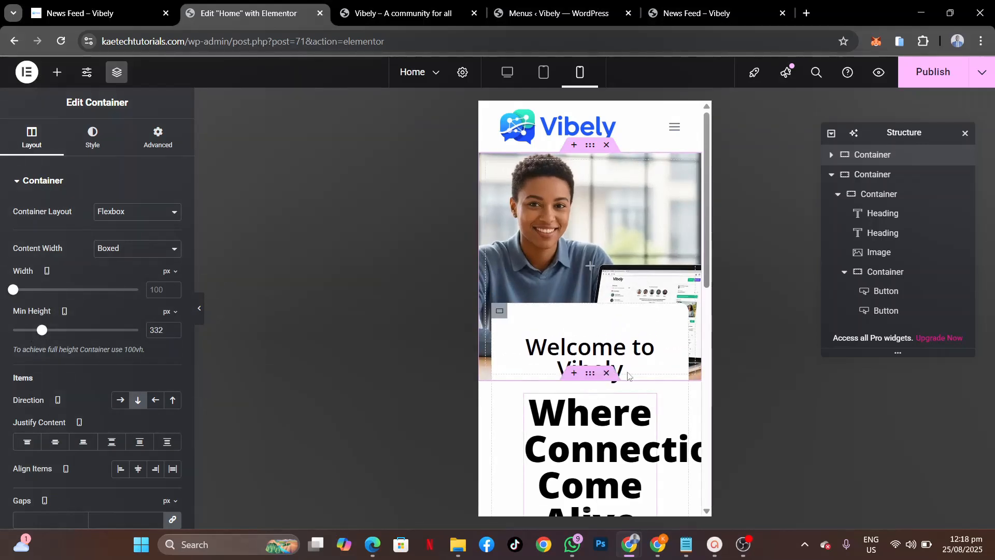
Step: Set the 'Welcome to Vibely' heading's mobile font size to 18 px
click(647, 346)
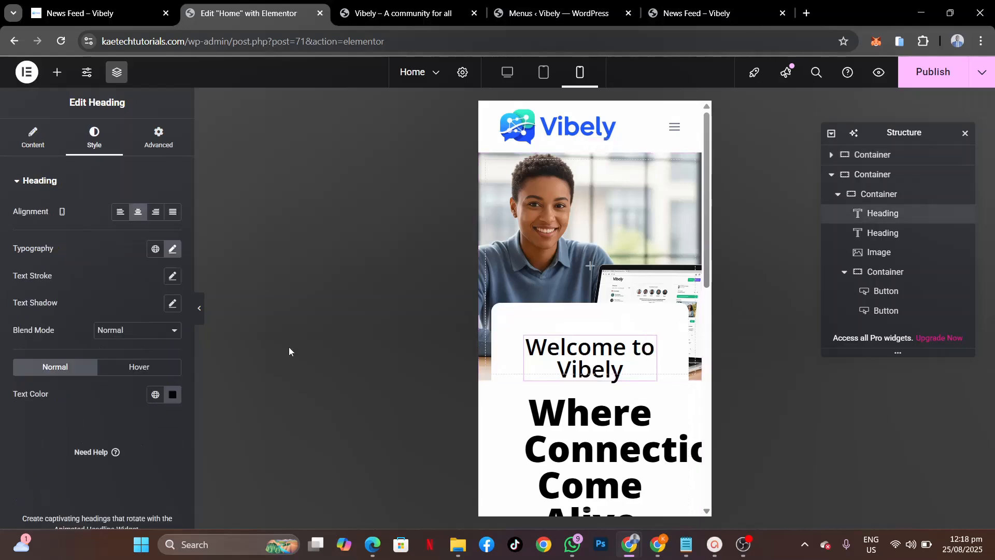
click(171, 254)
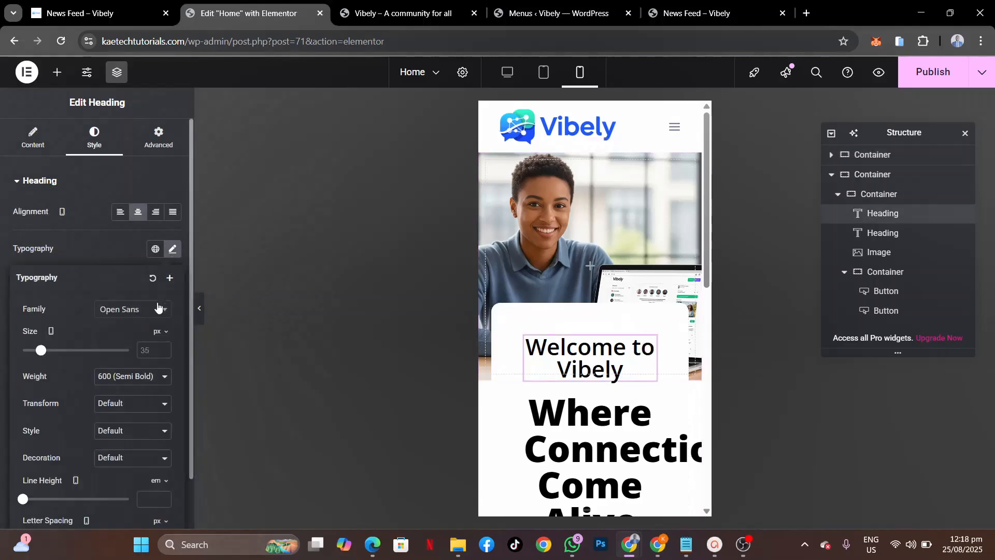
click(153, 349)
text(18)
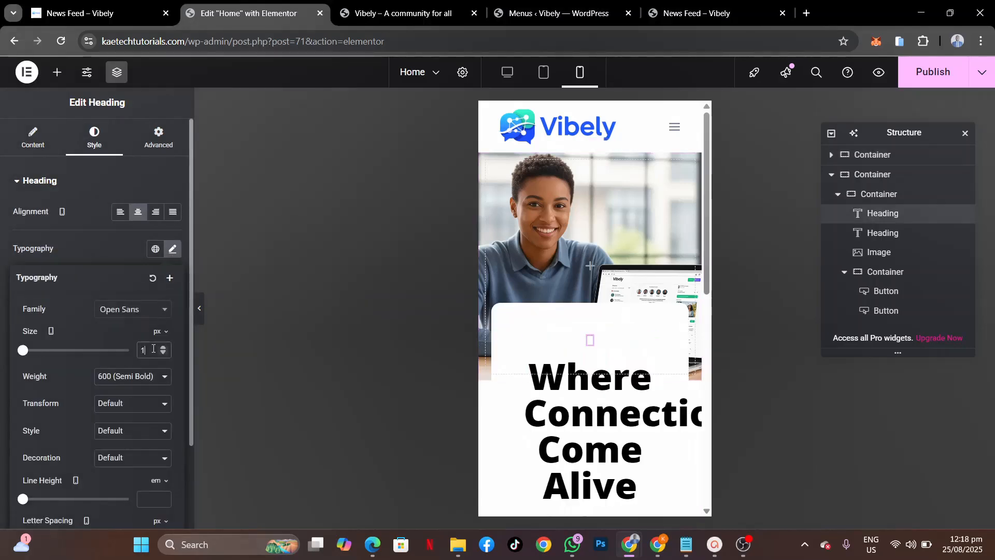
Step: Give the welcome card container 20 px padding on all four sides
click(875, 194)
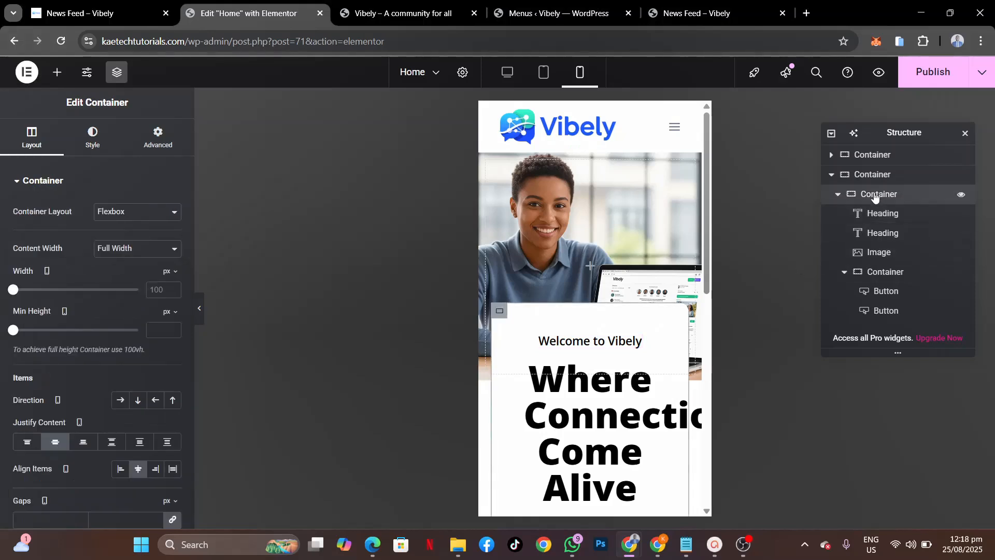
click(144, 140)
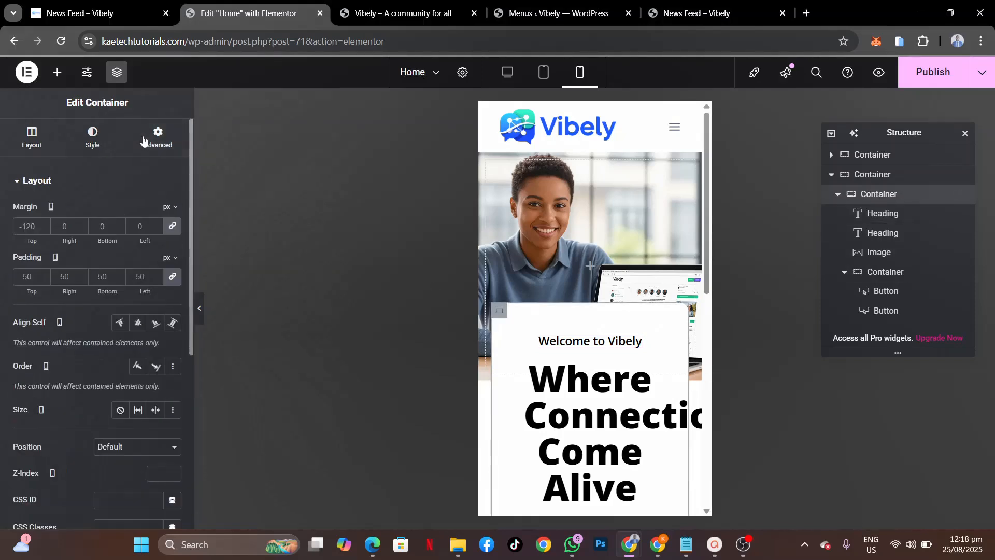
click(170, 280)
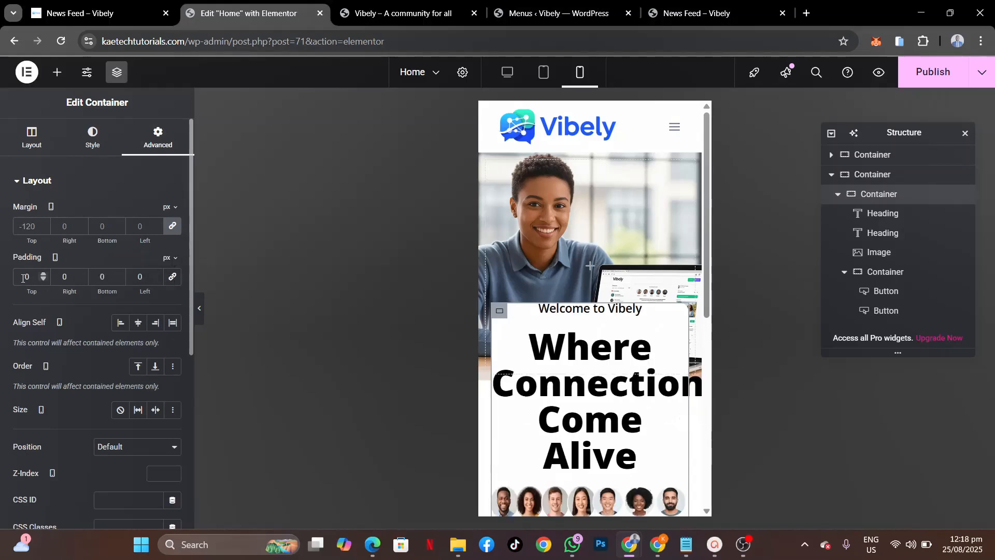
text(2)
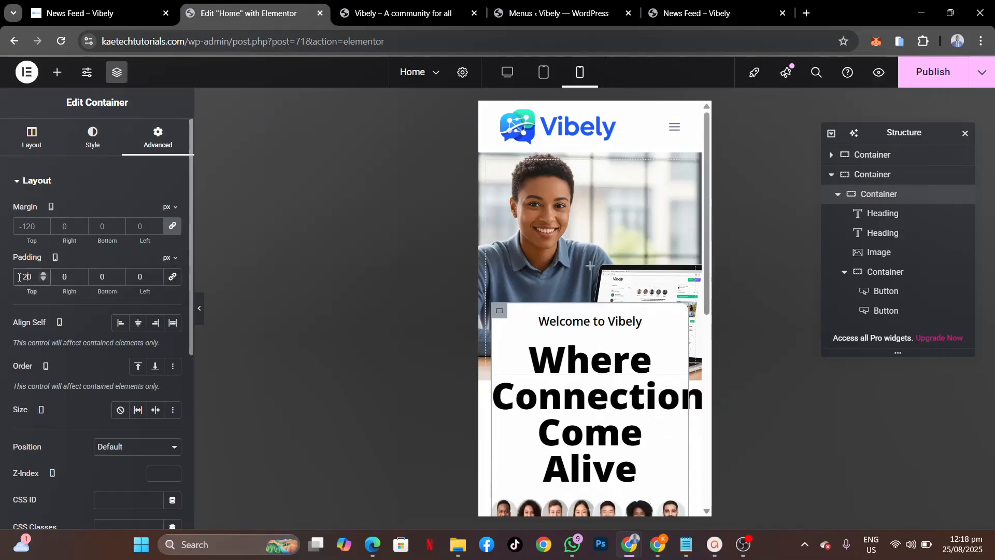
click(167, 280)
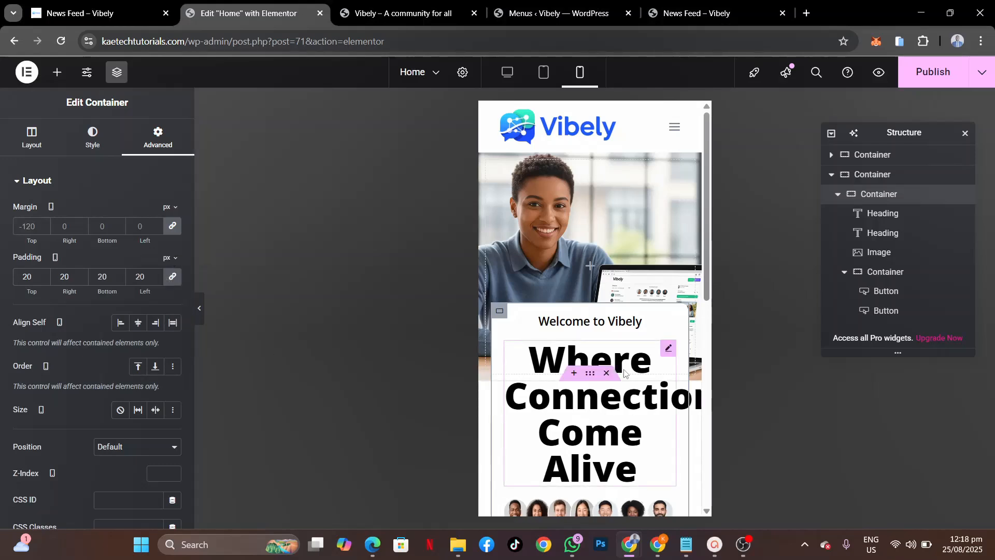
click(658, 413)
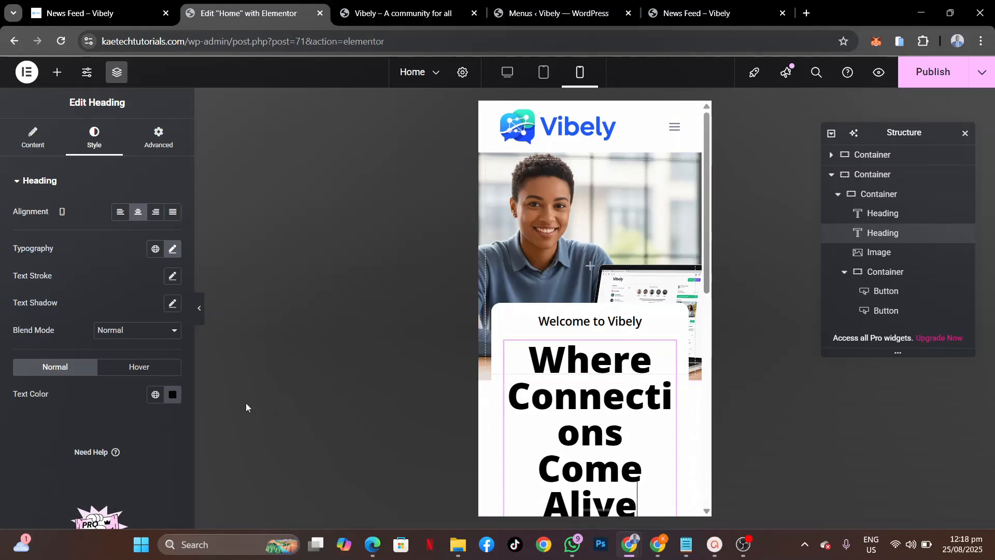
Step: Set the 'Where Connections Come Alive' headline's mobile font size to 25 px
click(171, 253)
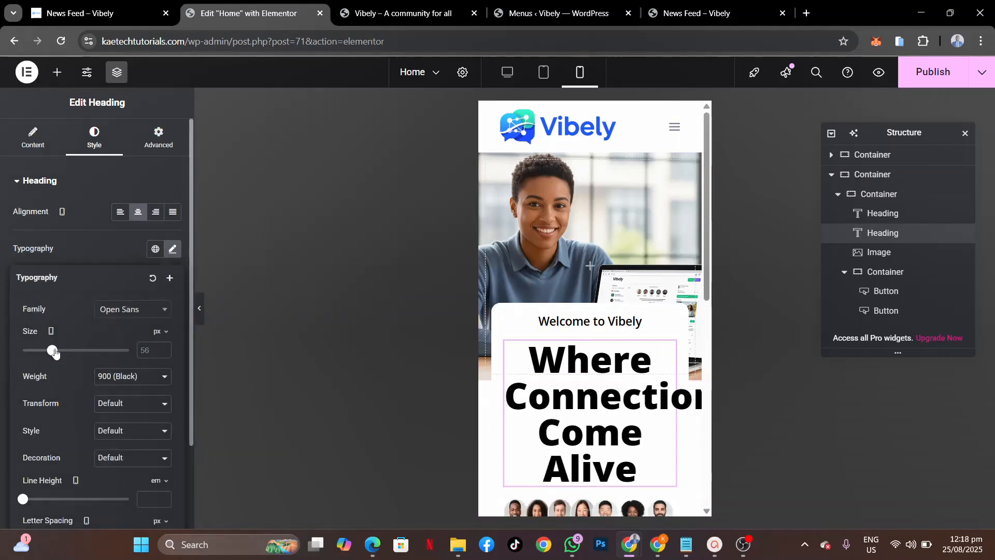
drag(55, 353, 43, 353)
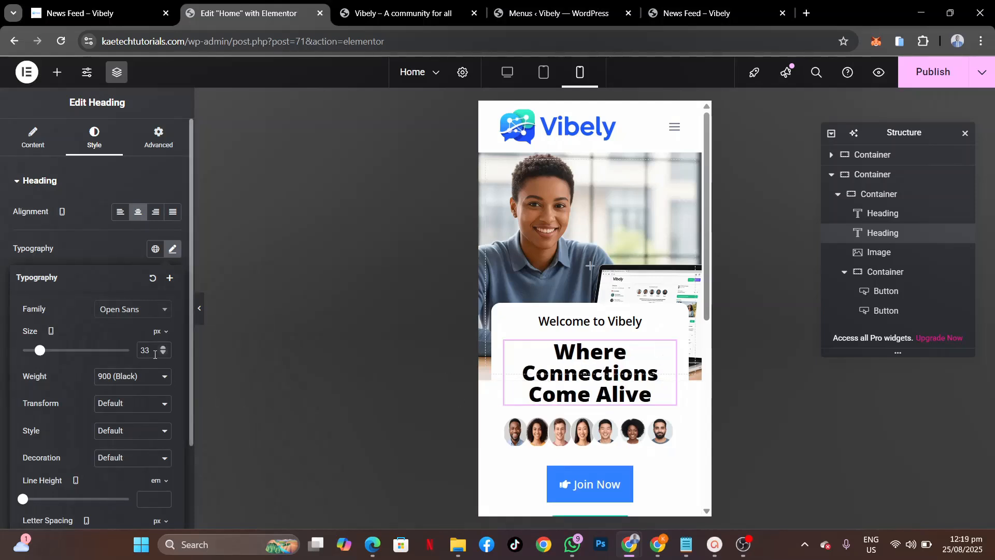
drag(154, 352, 130, 356)
text(25)
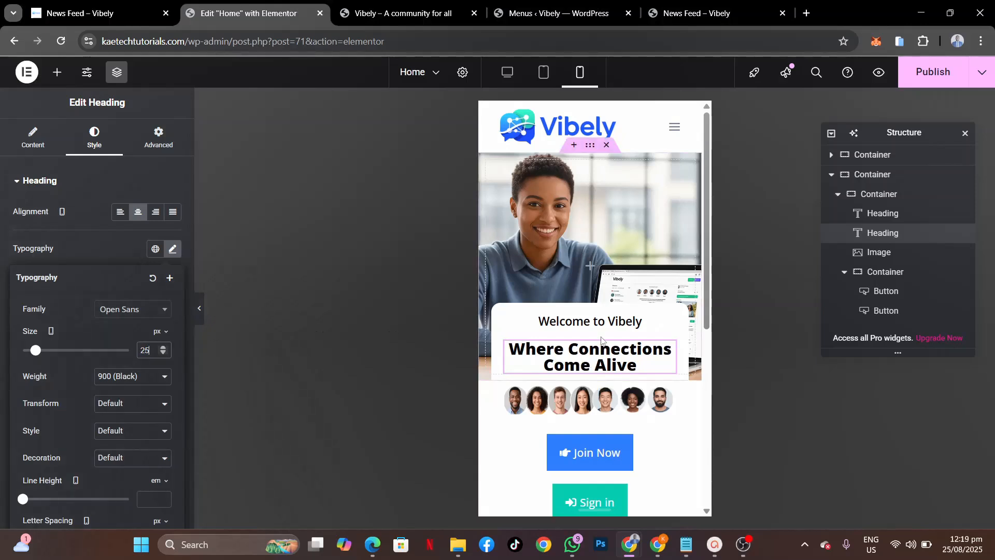
scroll(658, 446, down, 3)
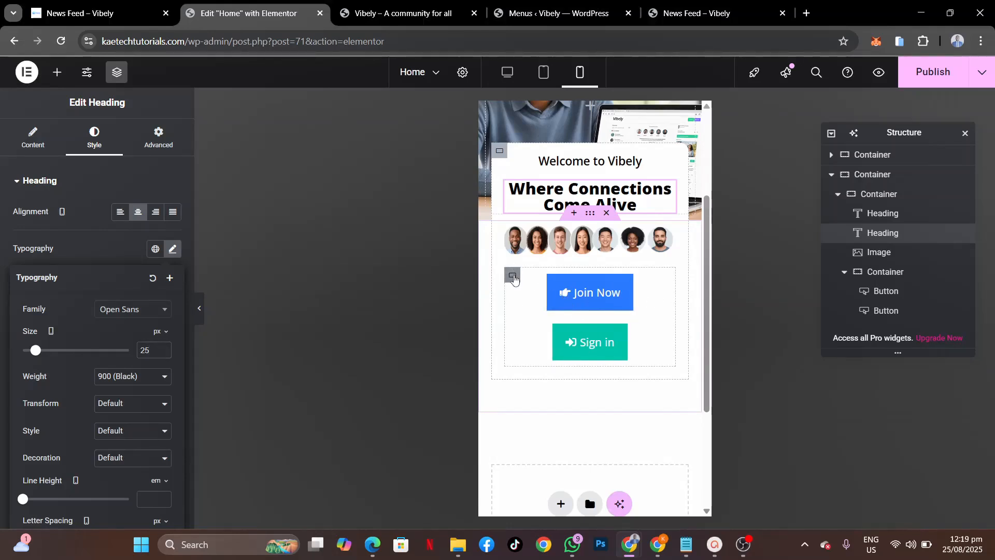
click(513, 278)
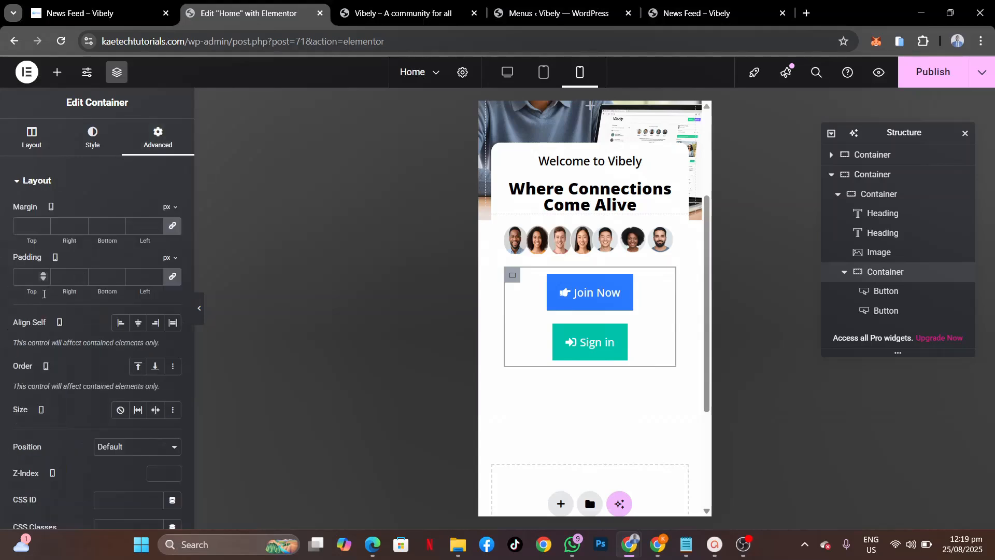
Step: Set the button container's padding to 0 and its gap to 10 px, then preview
click(21, 275)
text(0)
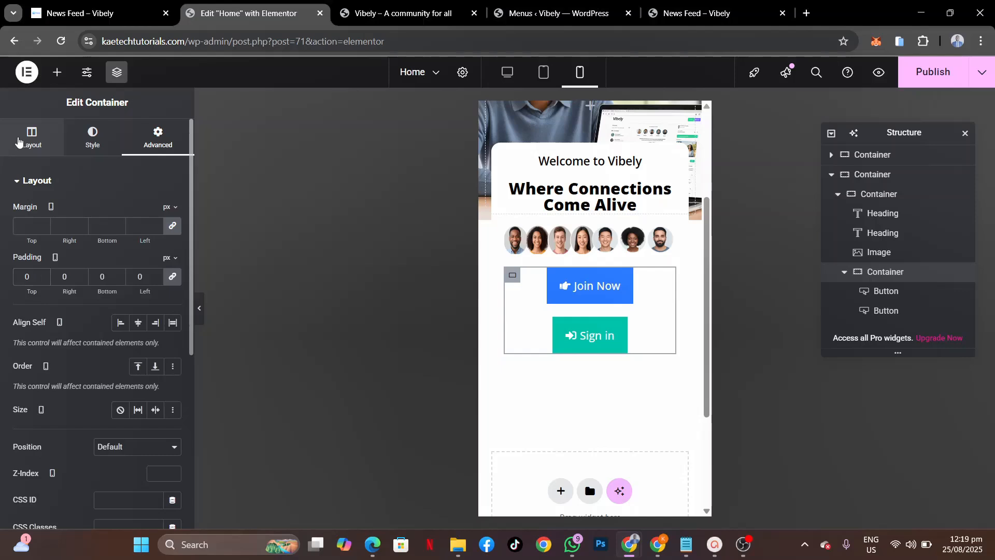
scroll(52, 451, down, 3)
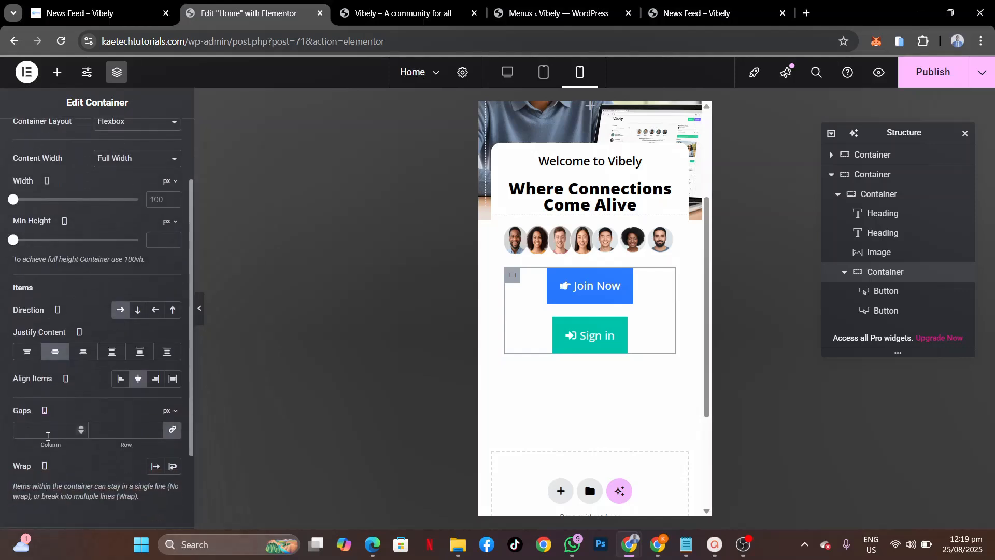
click(44, 429)
text(10)
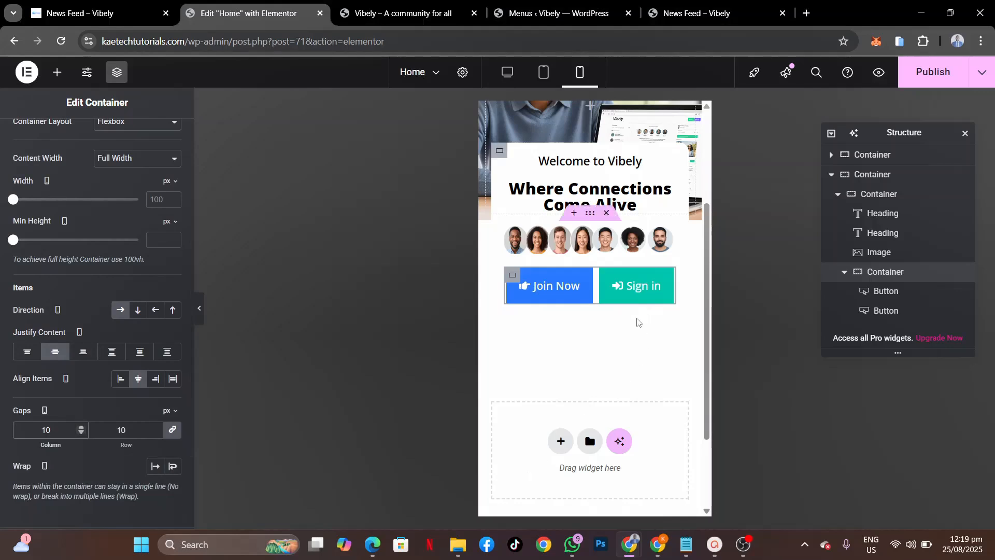
click(199, 308)
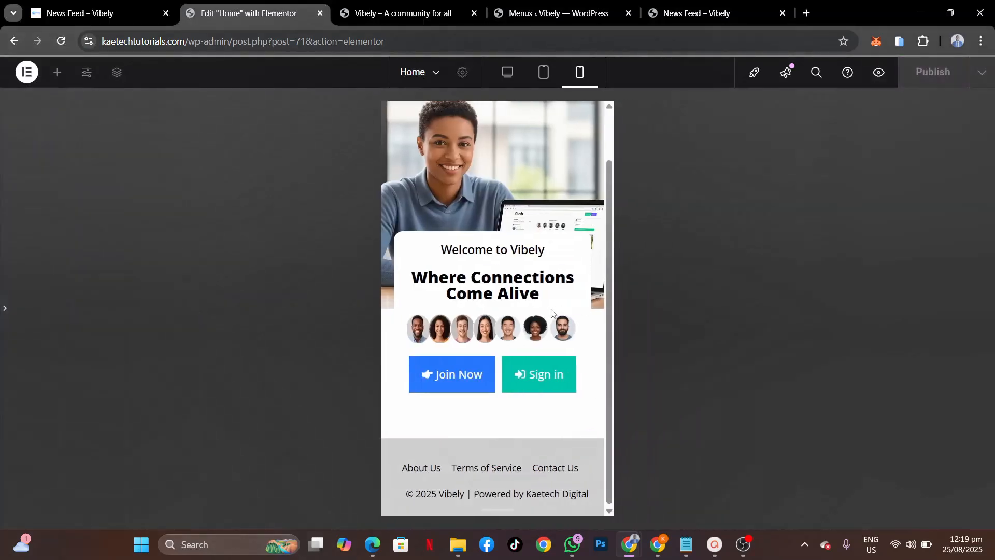
click(4, 308)
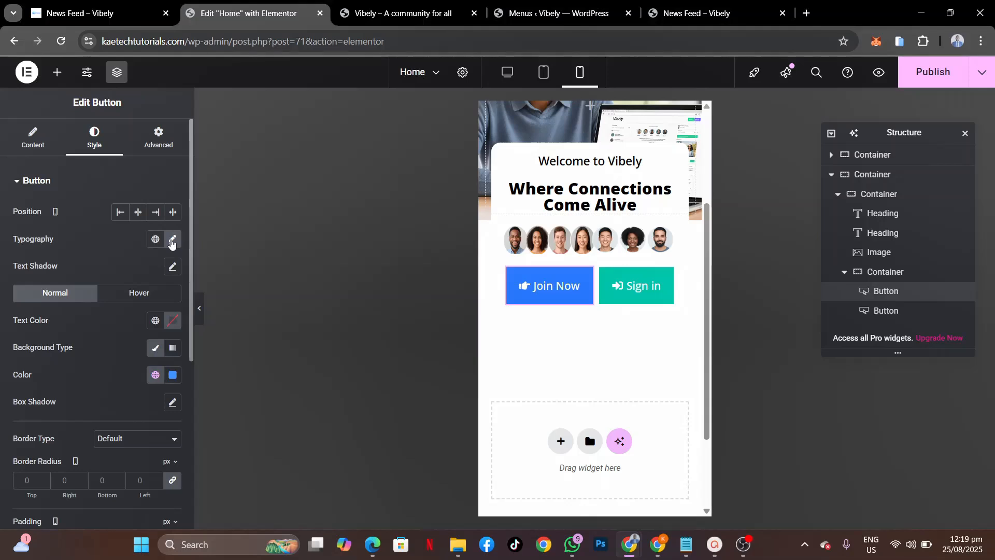
Step: Set the Join Now and Sign in button text size to 14 px
click(172, 240)
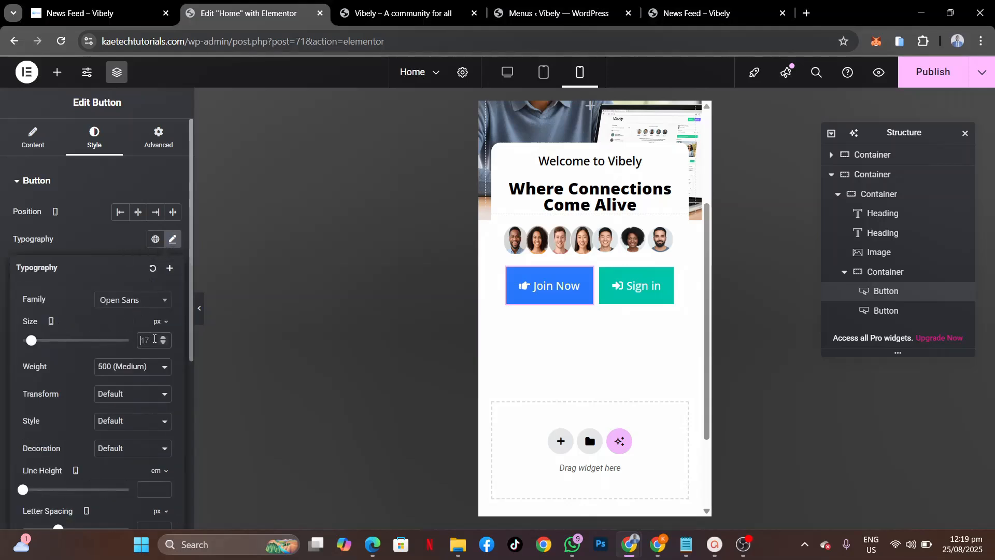
text(14)
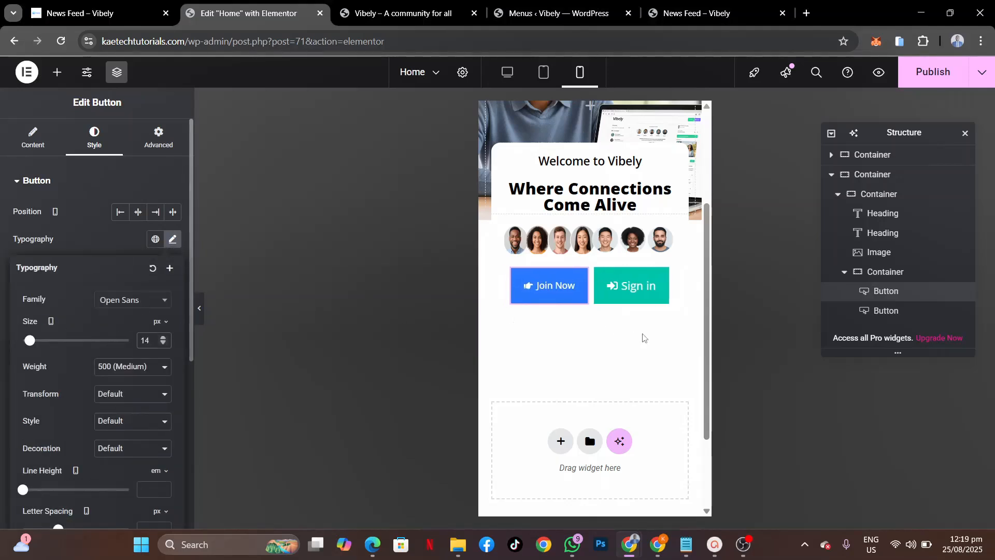
click(663, 277)
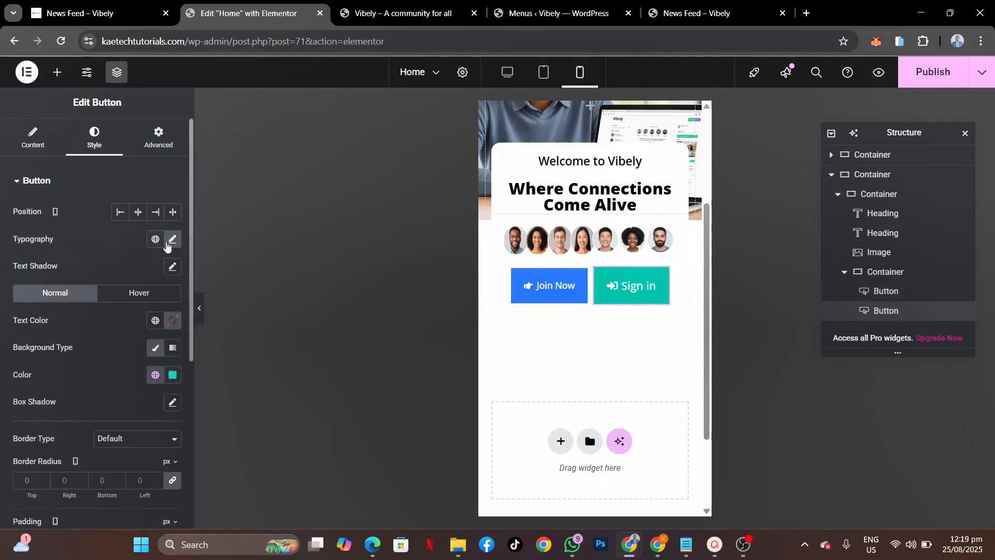
click(172, 239)
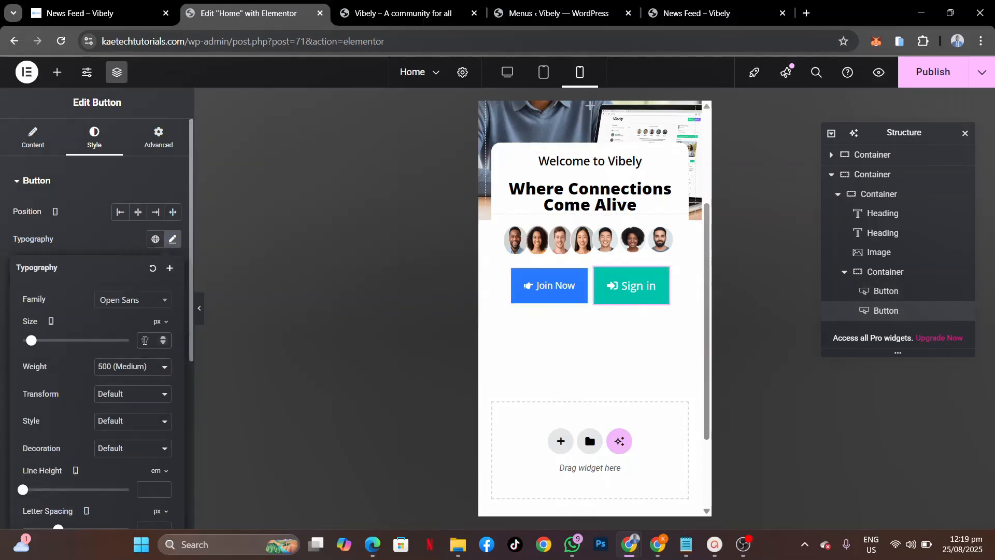
click(145, 341)
text(14)
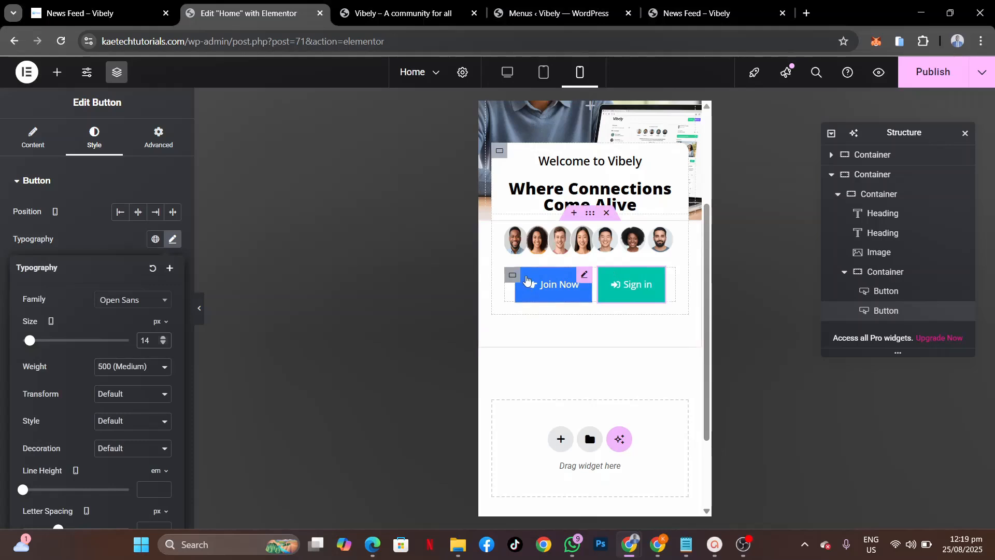
Step: Widen the gap between the two buttons to 20 px
click(512, 275)
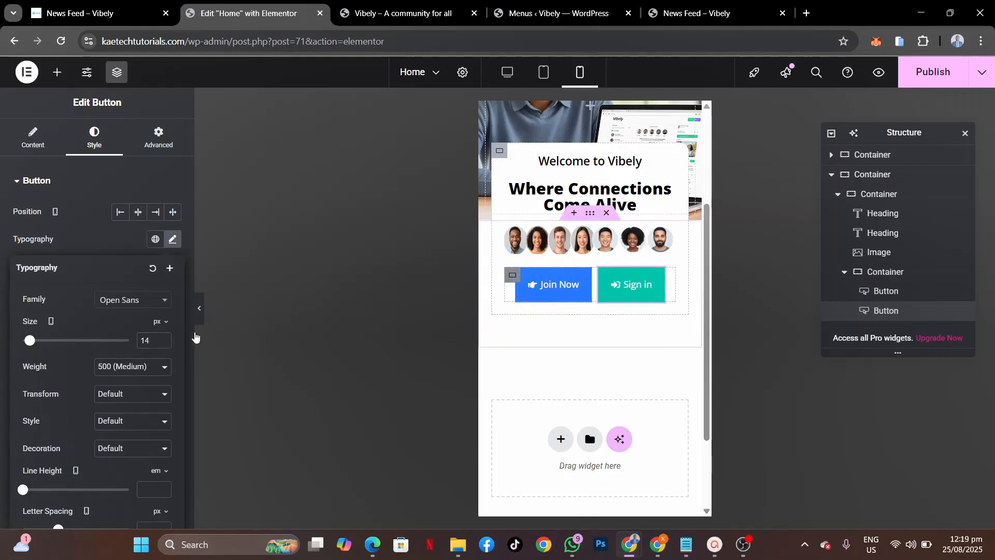
drag(59, 517, 1, 510)
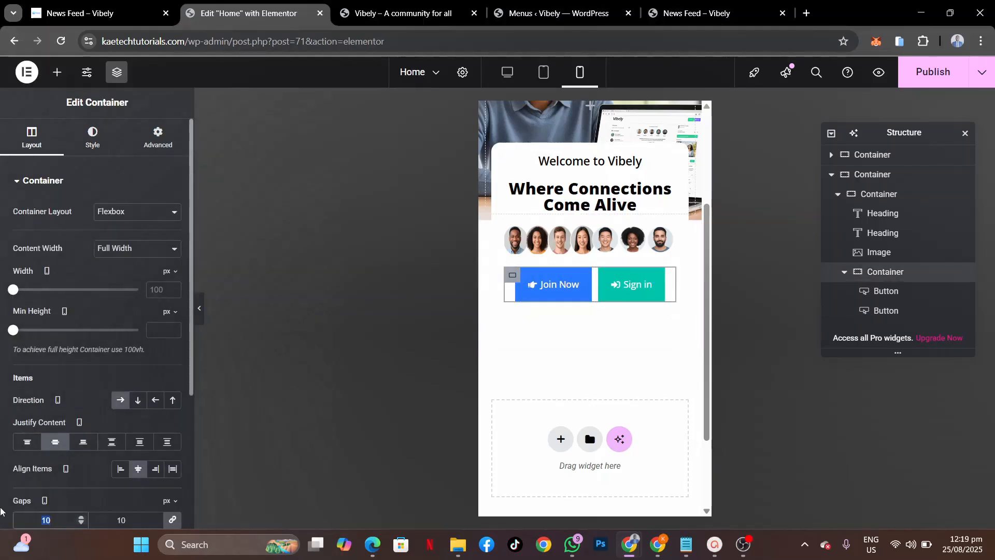
text(20)
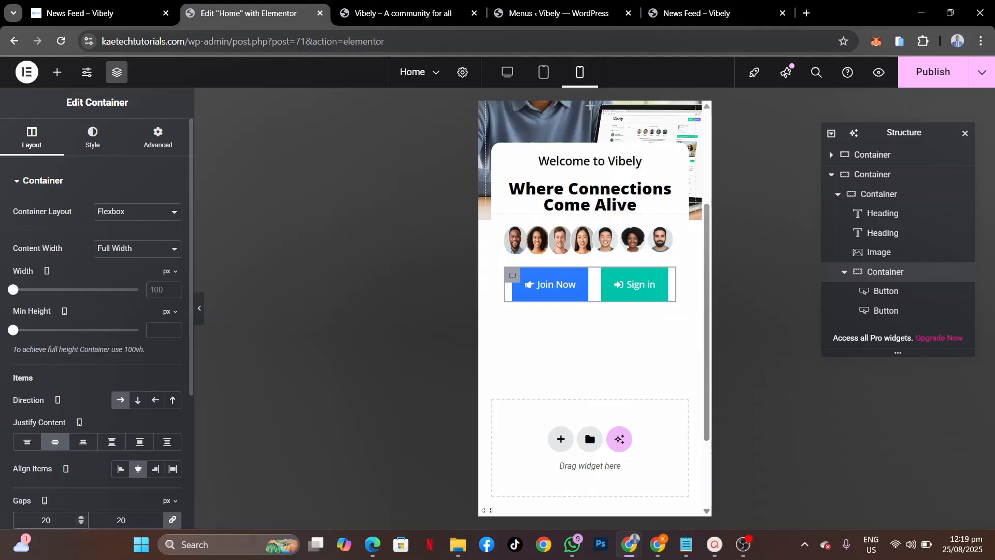
scroll(673, 246, up, 3)
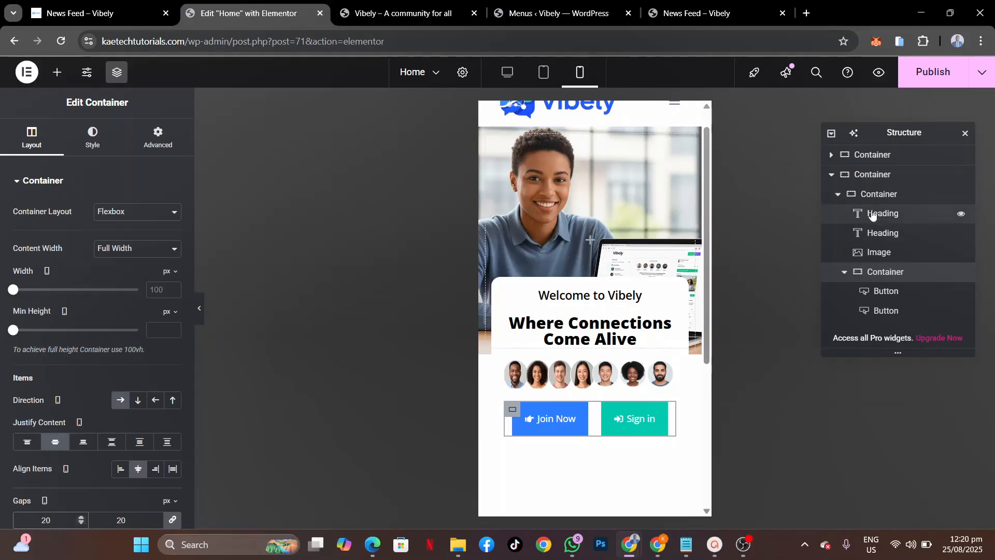
Step: Set the page's top container padding to 0
click(875, 174)
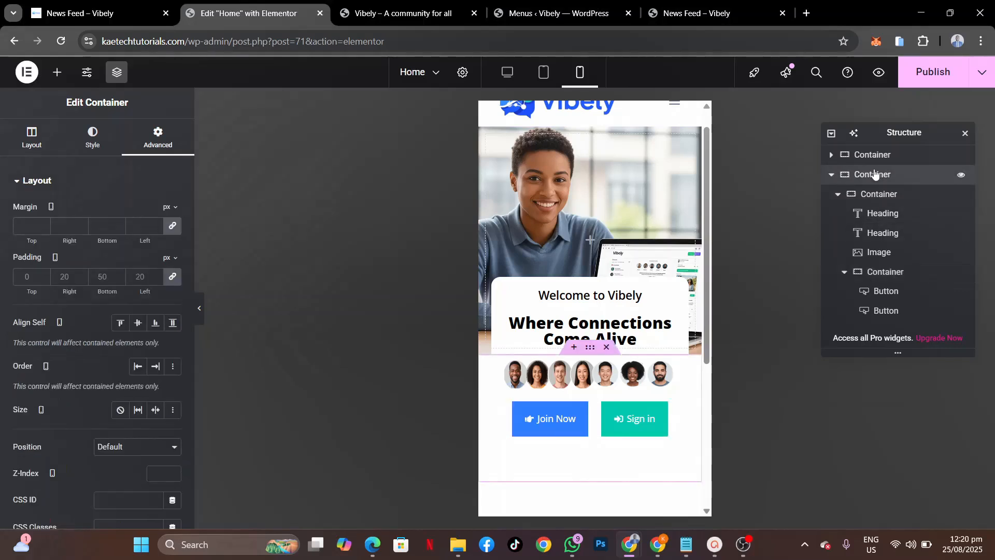
click(879, 158)
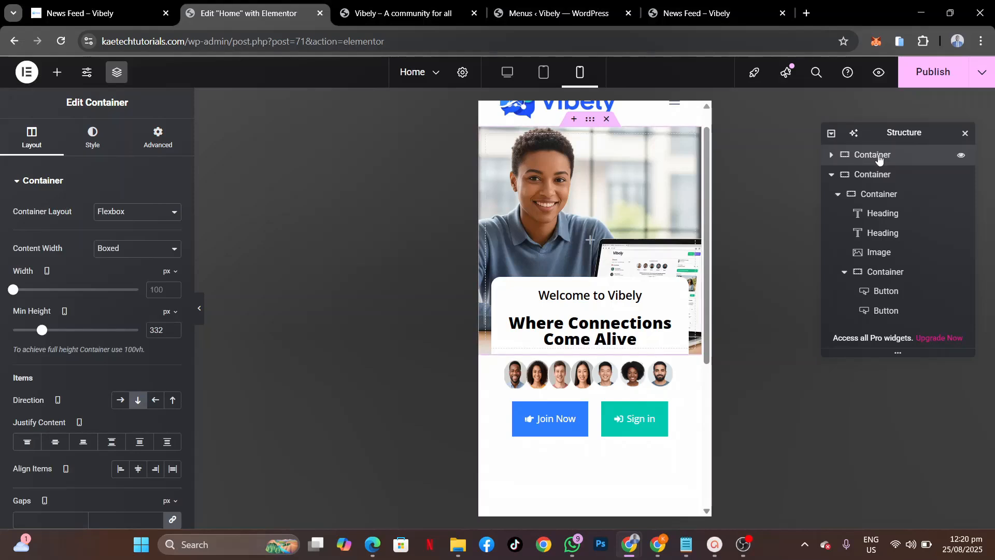
click(158, 147)
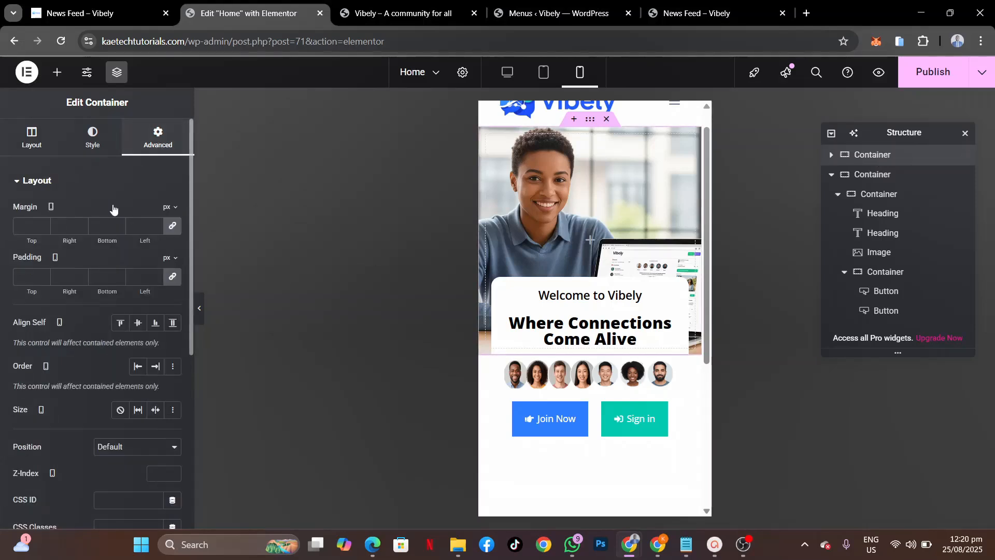
click(22, 278)
text(0)
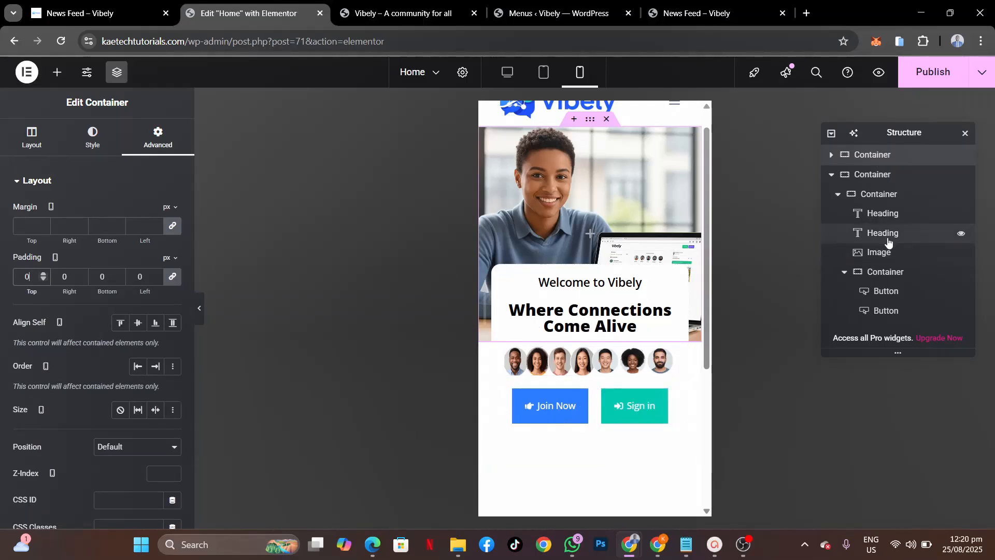
Step: Set the hero section padding to 0 top, 10 right, 50 bottom, 10 left
click(873, 201)
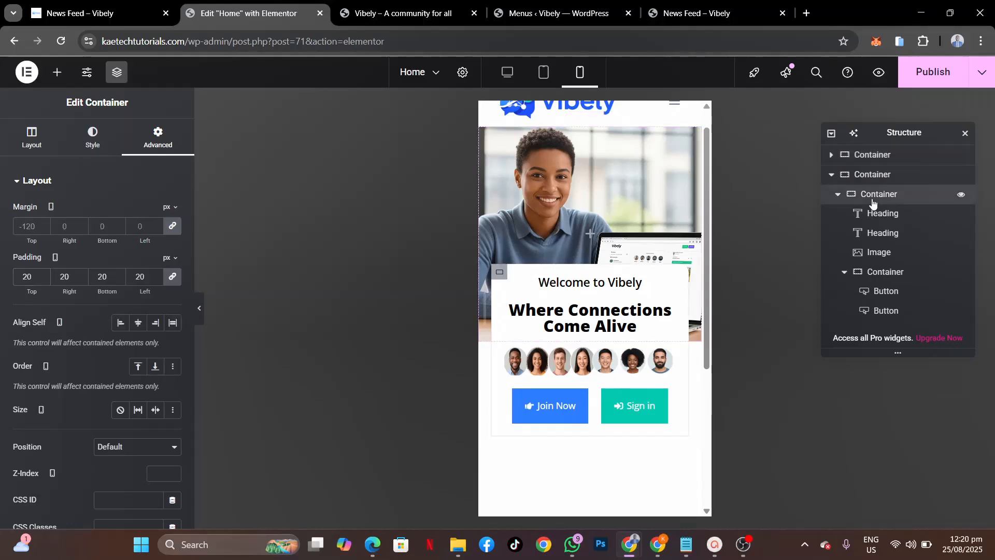
click(873, 175)
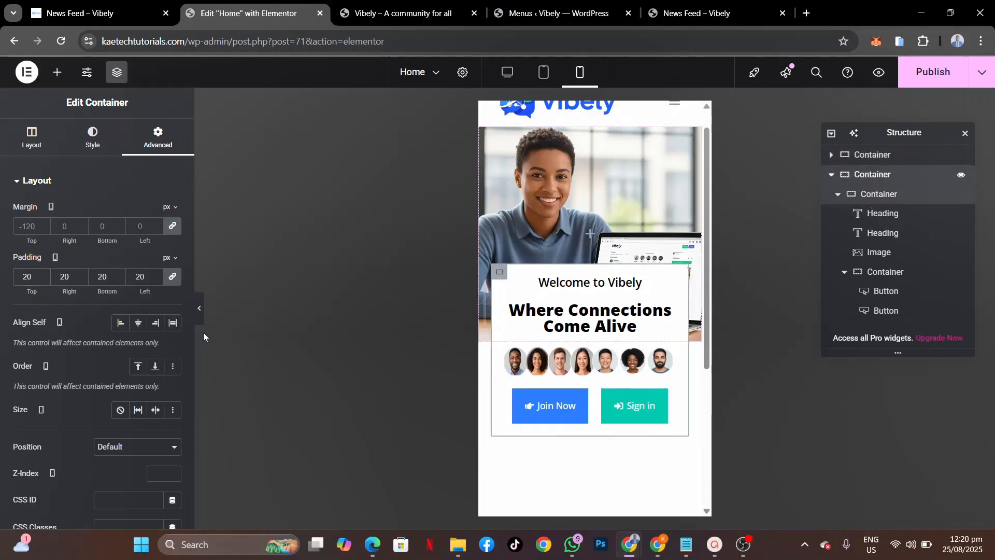
click(172, 279)
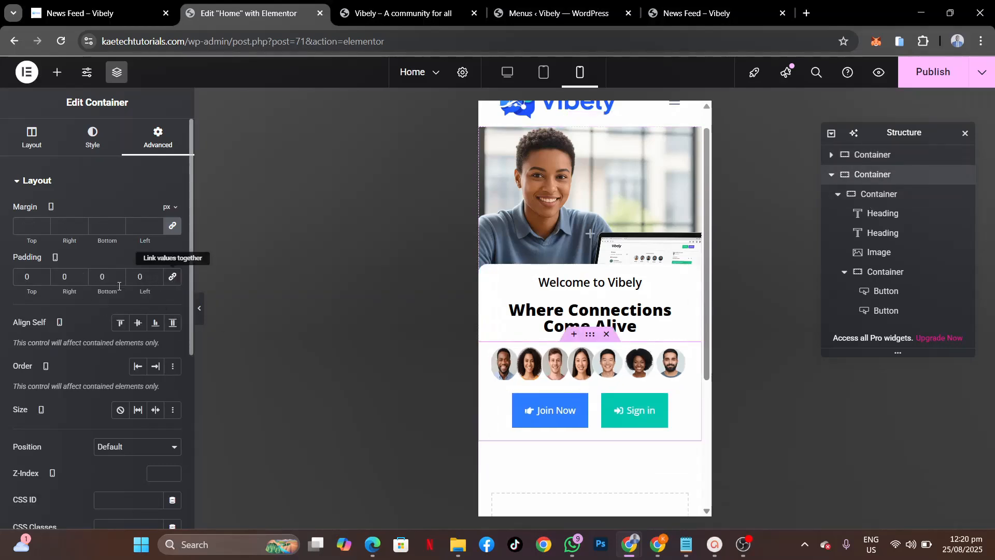
click(61, 277)
text(1)
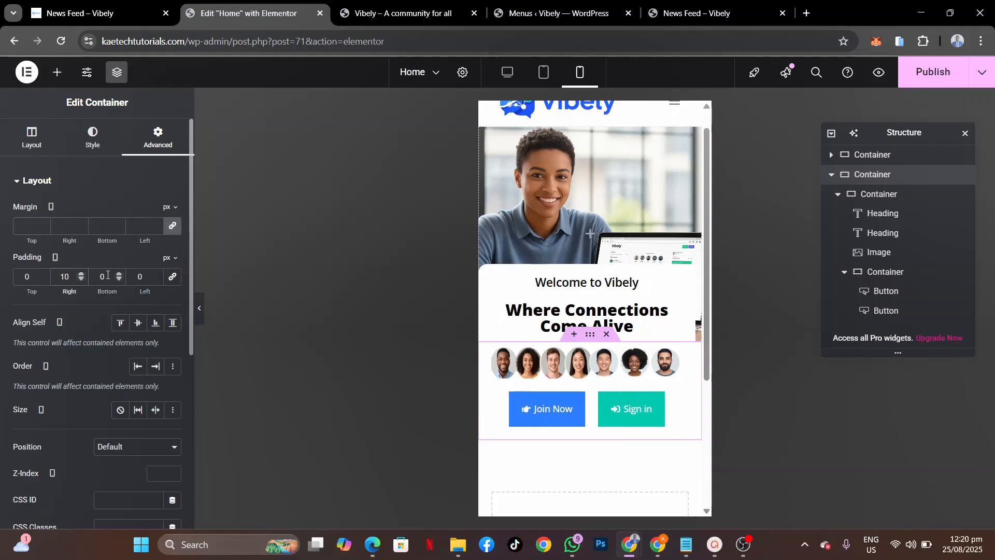
click(136, 277)
text(1)
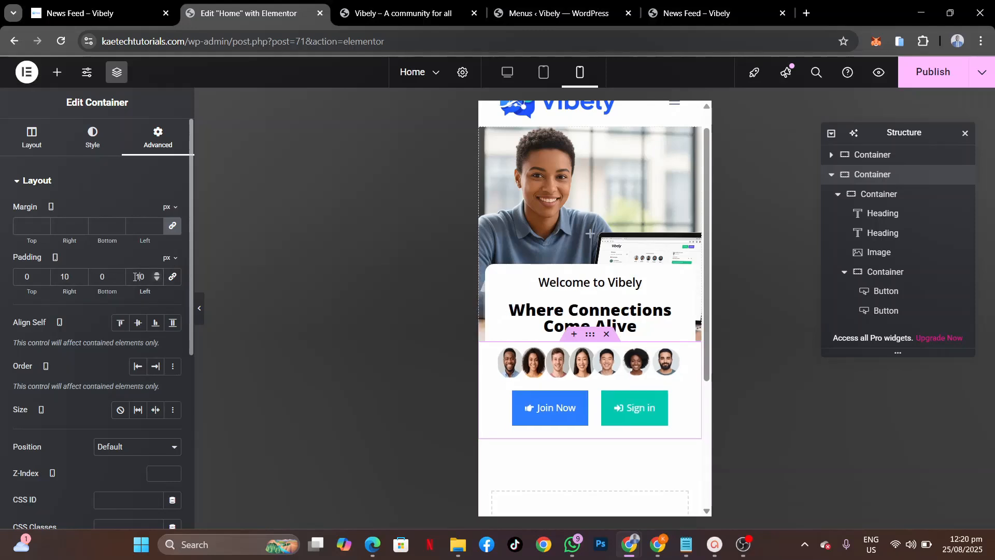
click(88, 276)
right_click(92, 275)
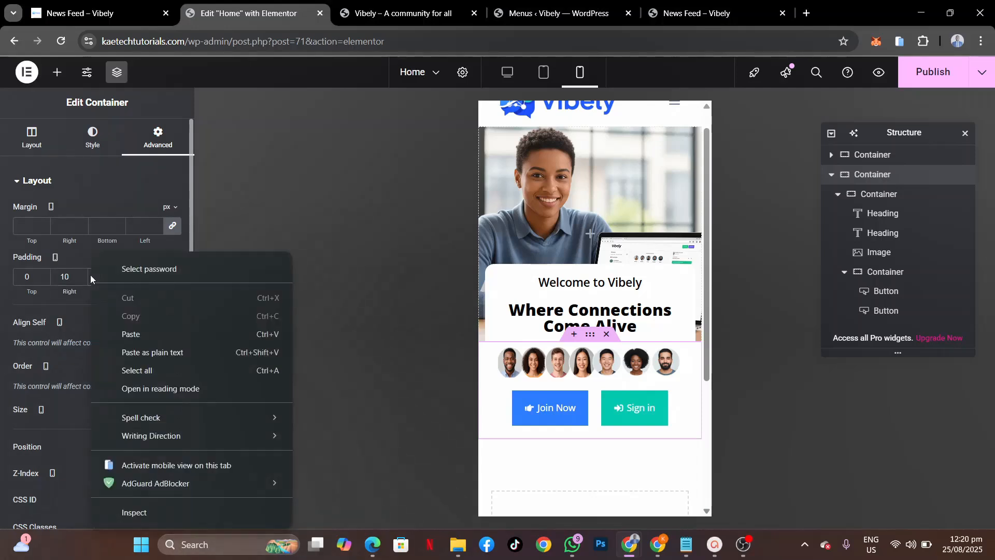
key(Escape)
text(50)
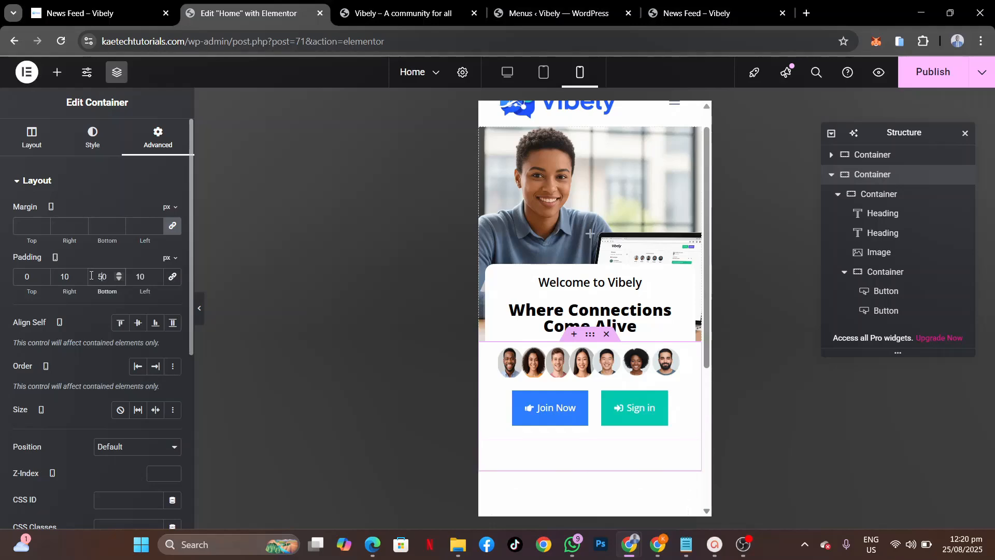
scroll(634, 327, down, 5)
scroll(634, 326, up, 5)
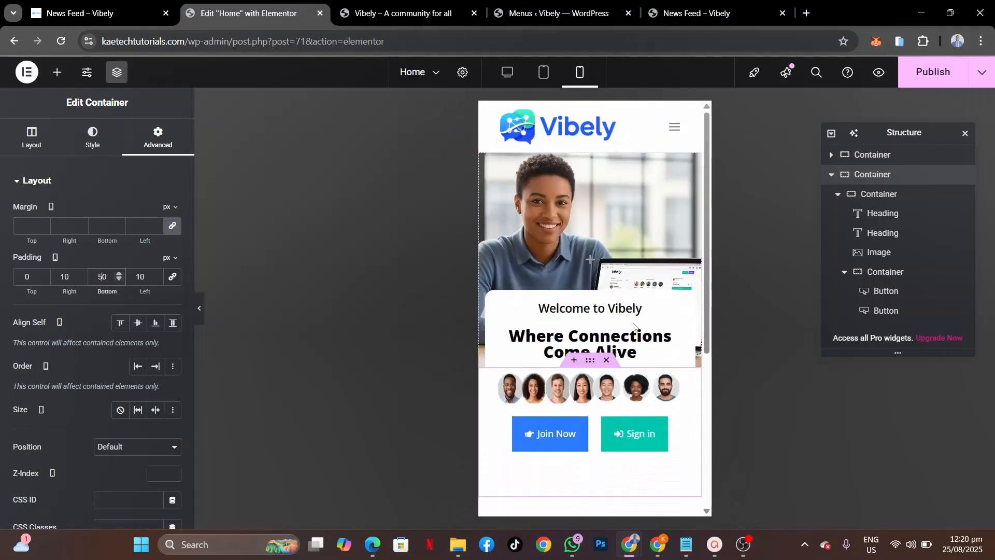
Step: Preview the mobile layout with the editor panels hidden
click(200, 310)
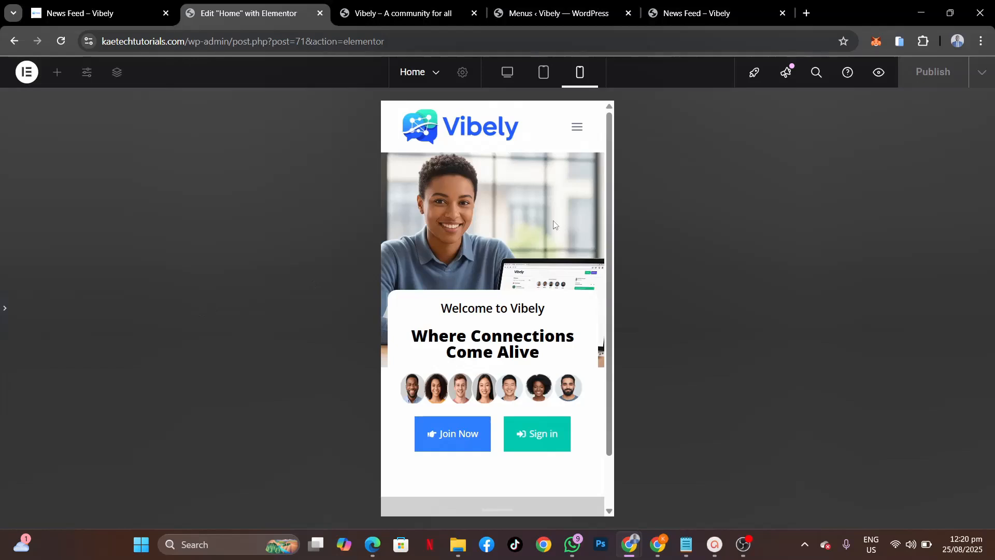
scroll(553, 225, down, 5)
scroll(553, 224, up, 5)
Step: Open and close the mobile menu in Elementor's page preview
click(4, 309)
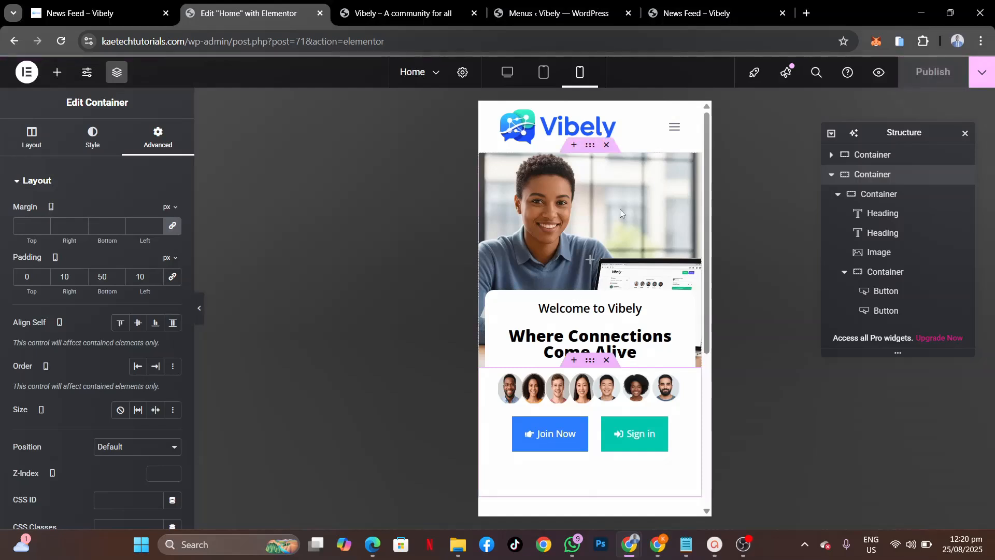
click(678, 129)
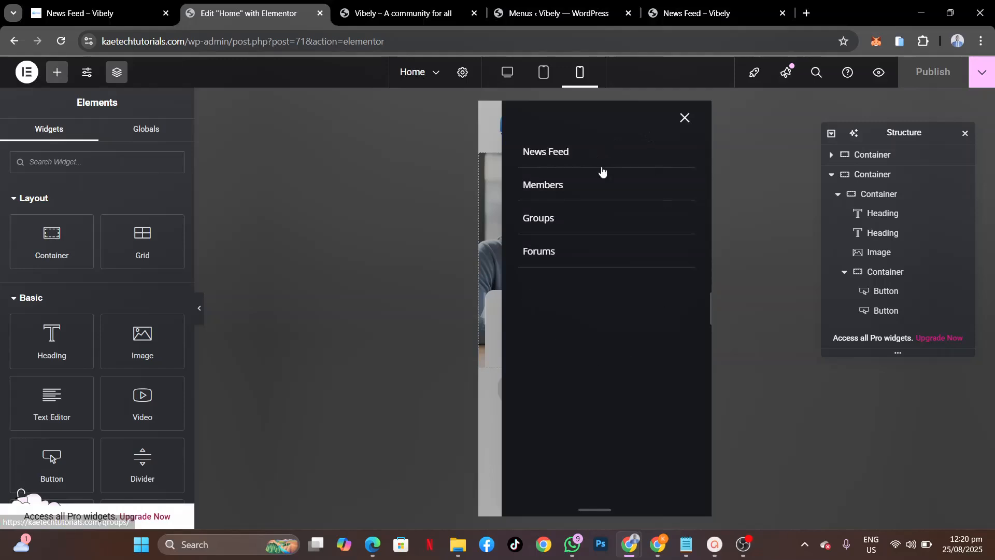
click(680, 124)
Step: Test the live Vibely homepage's mobile menu in the simulator, then disable the simulator
click(104, 20)
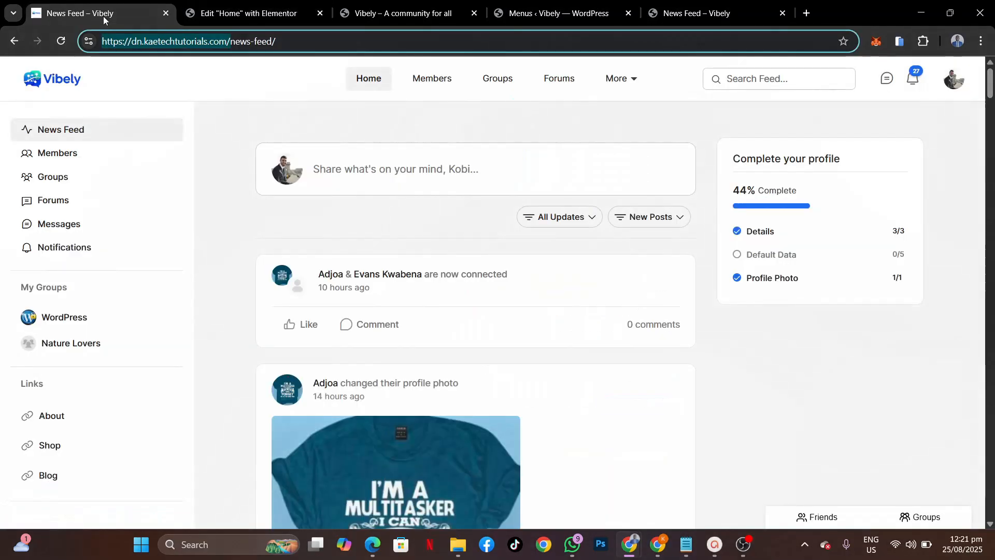
click(58, 82)
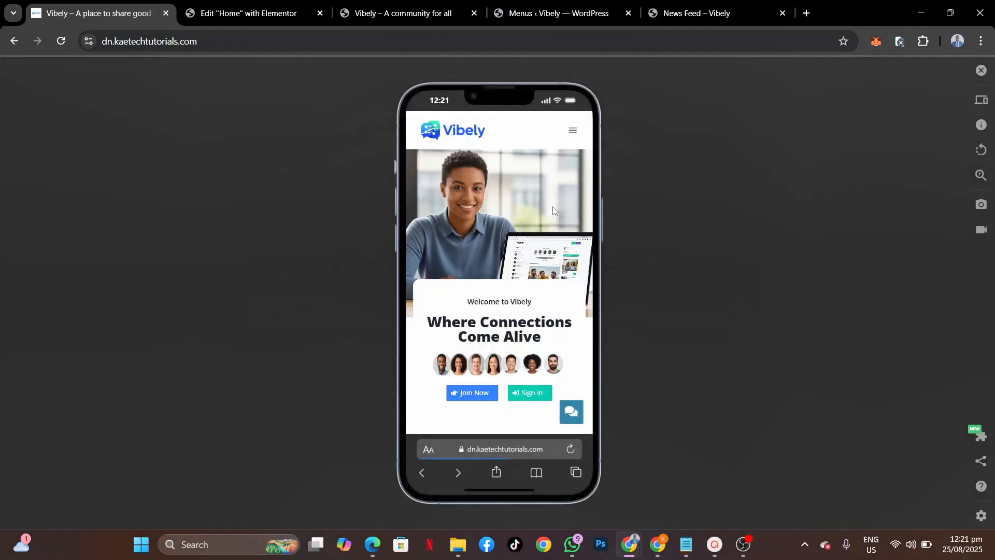
click(572, 132)
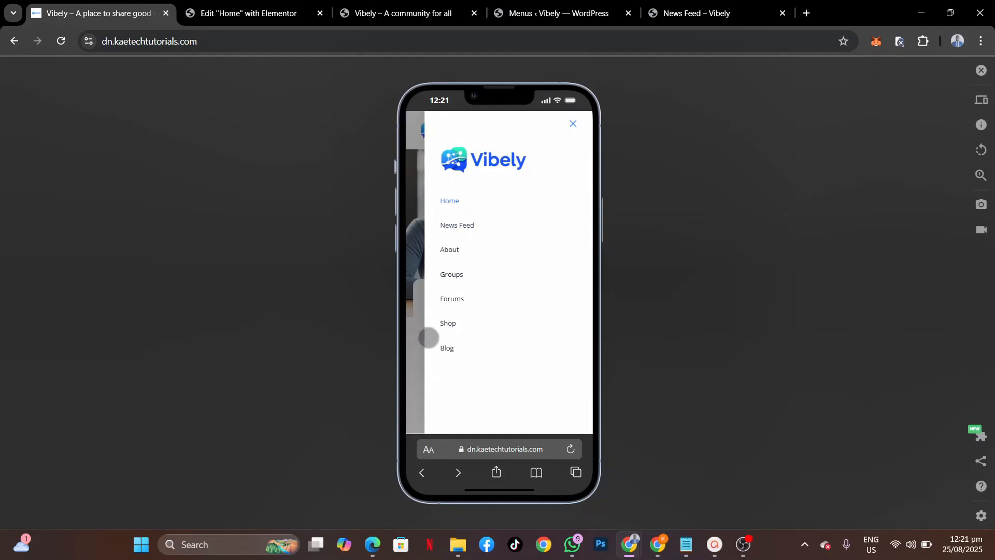
click(573, 123)
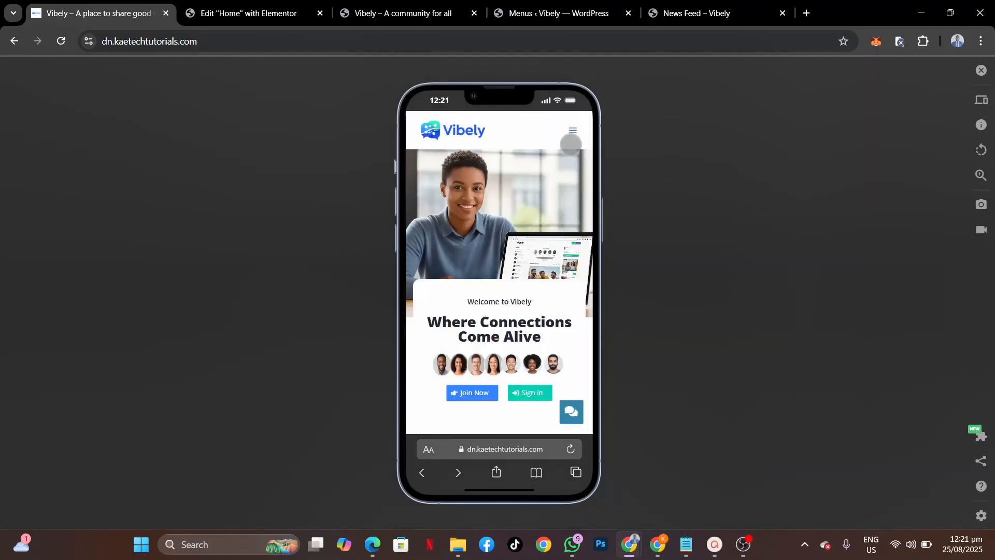
click(981, 70)
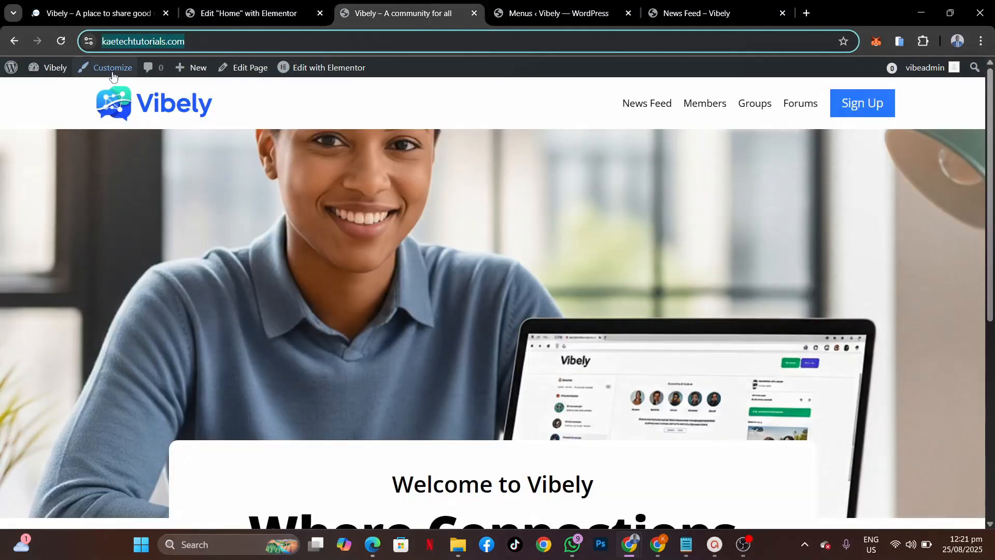
Step: Open the Kadence Customizer from the admin bar and switch to the mobile device preview
click(114, 73)
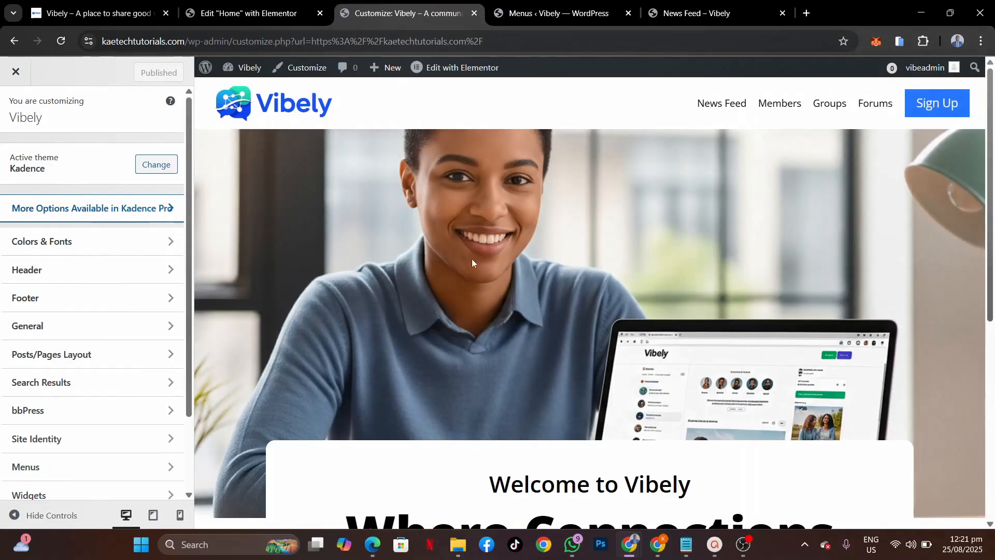
click(179, 522)
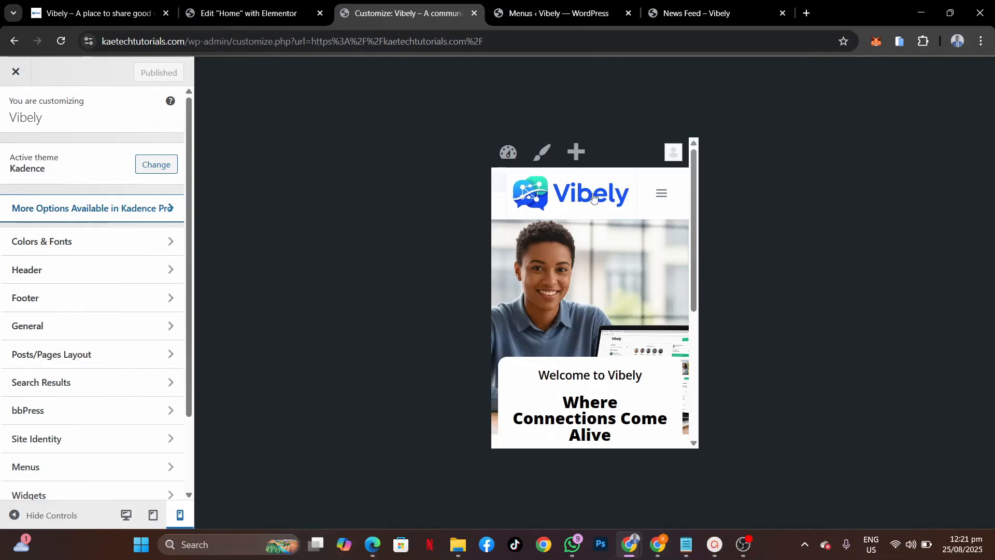
Step: Set the header logo max width to 200 px on desktop and 120 px on mobile
click(133, 270)
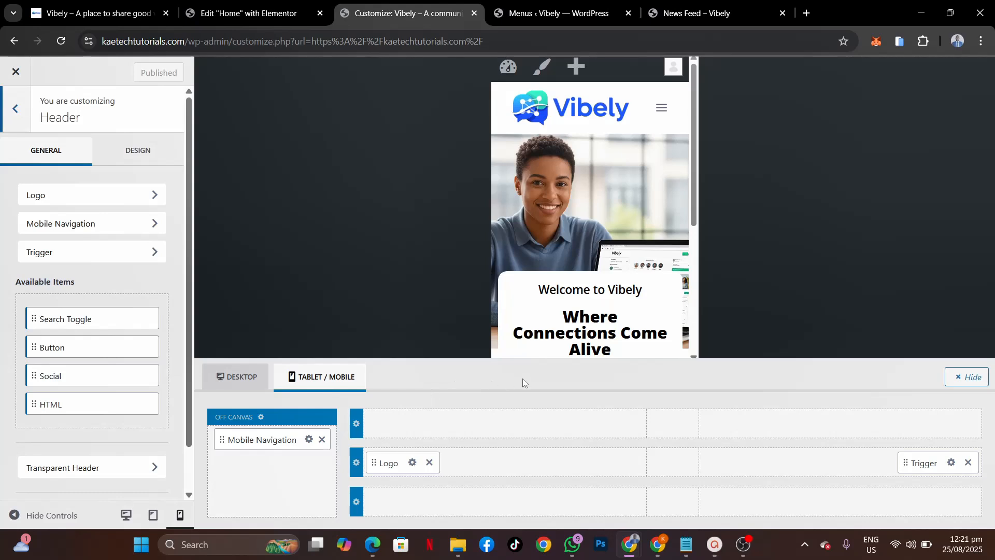
click(413, 464)
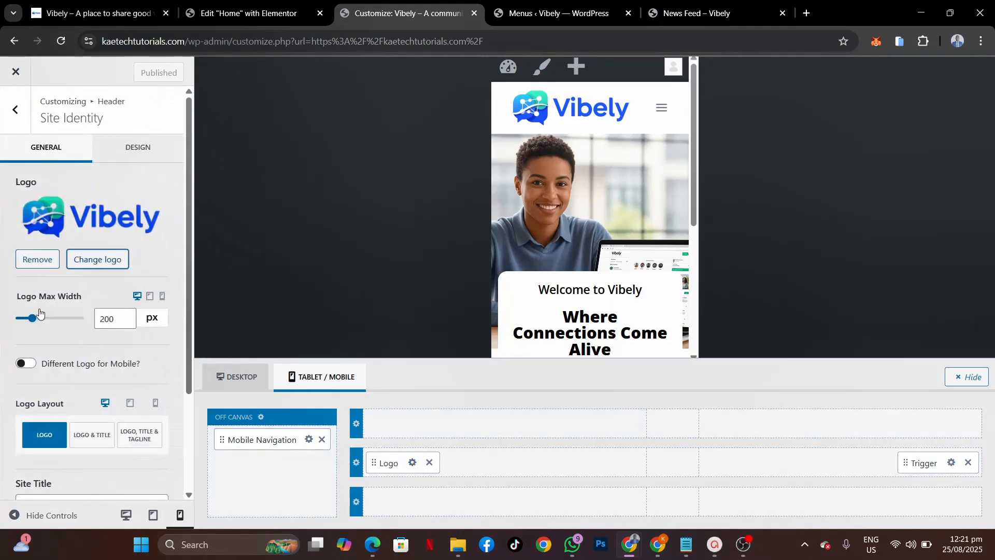
drag(33, 322, 40, 323)
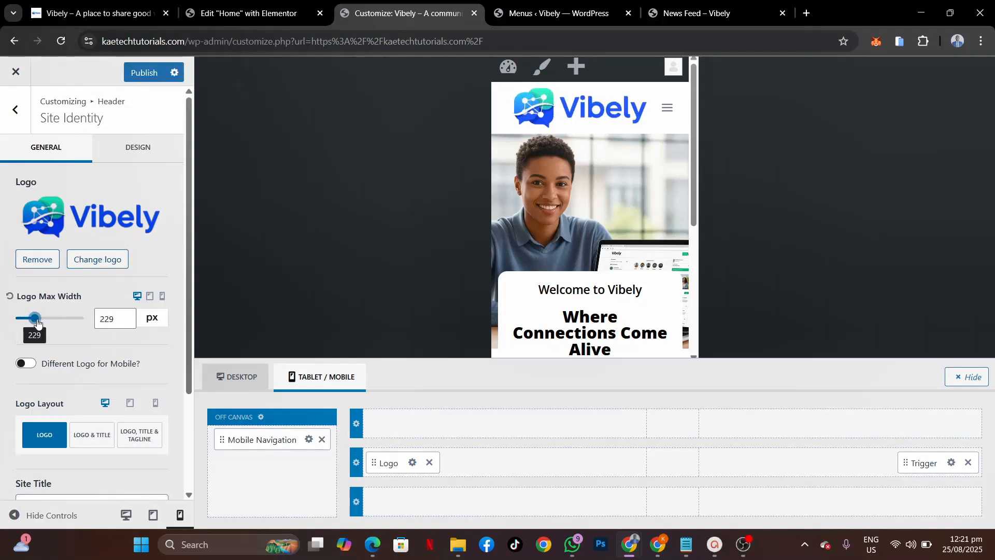
drag(118, 321, 61, 321)
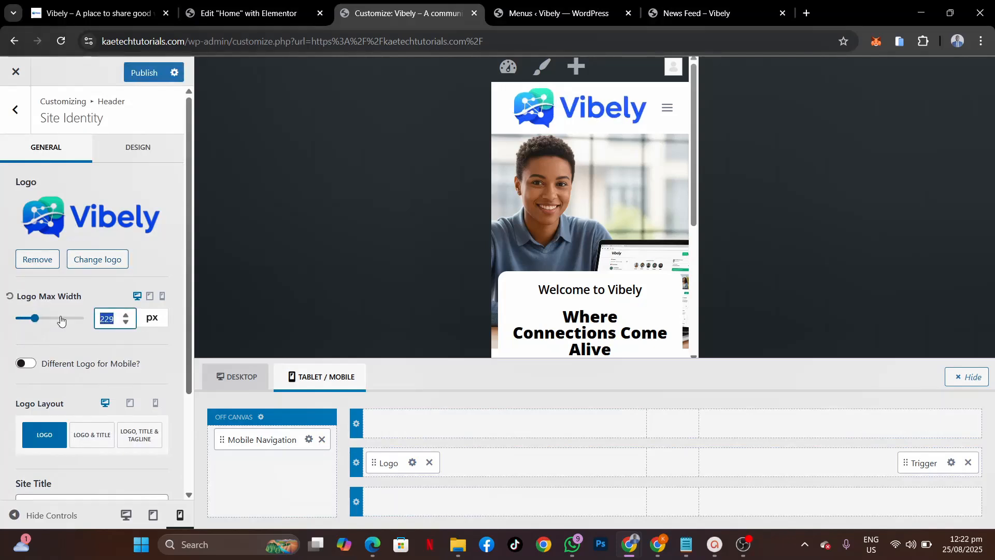
text(200)
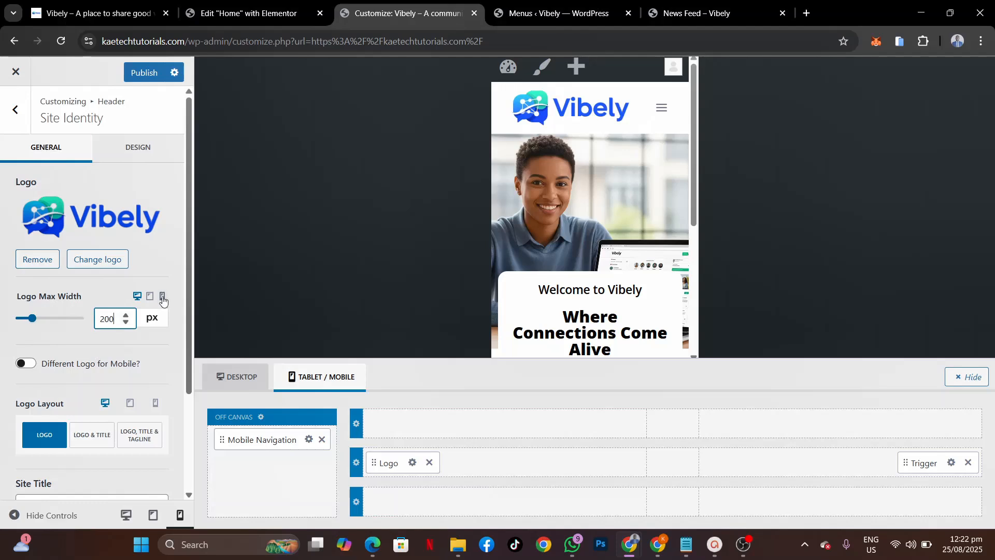
click(162, 297)
click(100, 321)
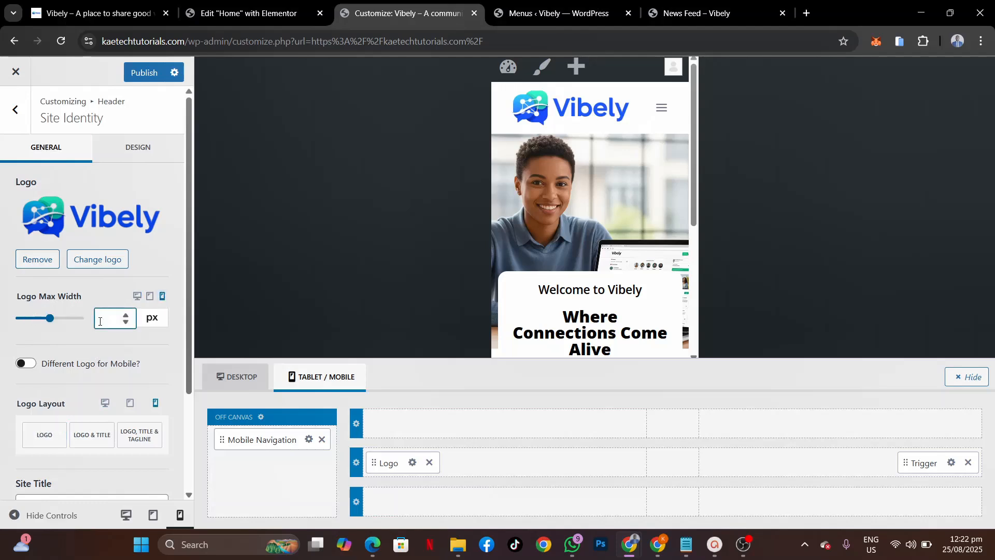
text(120)
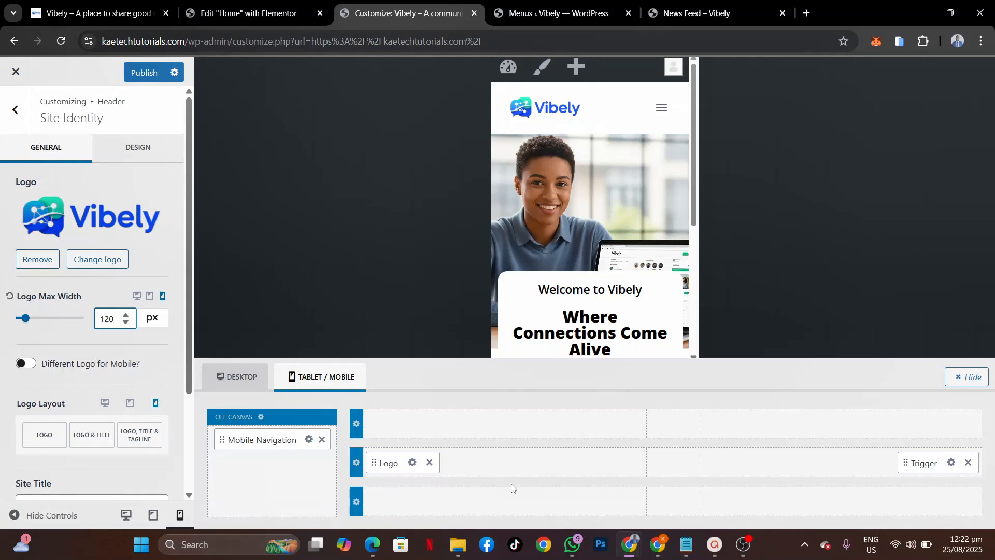
Step: Make the mobile hamburger trigger's initial colour black (000000) and open the off-canvas menu preview
click(953, 467)
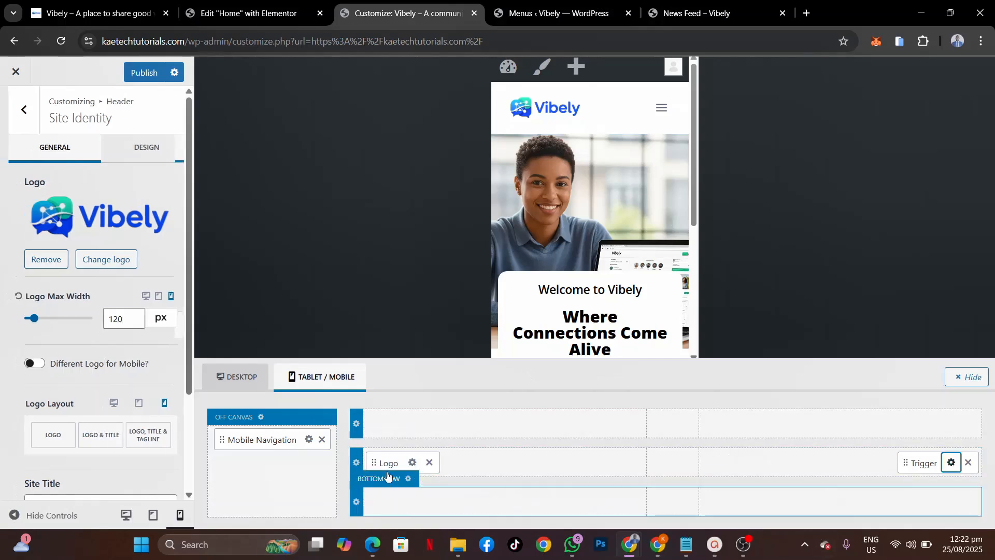
click(142, 160)
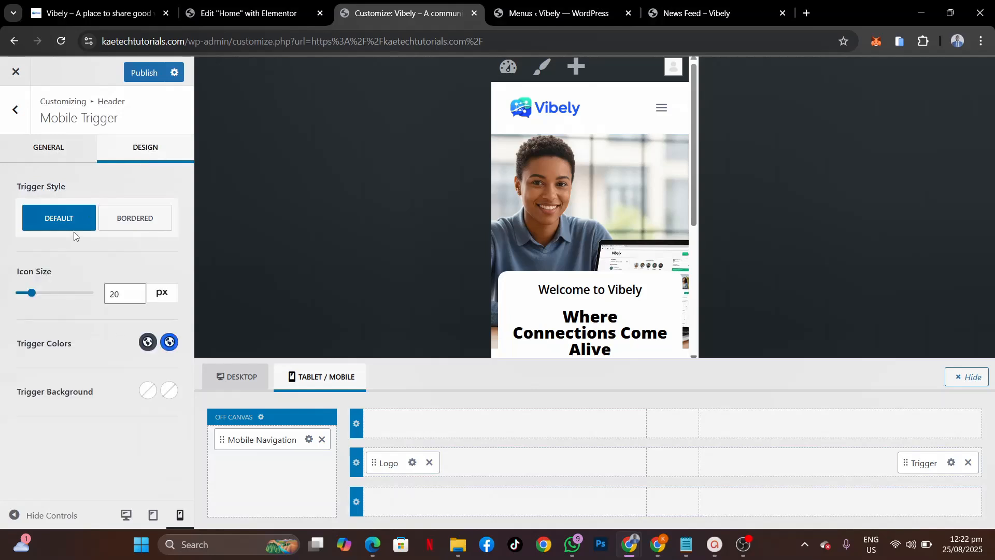
click(138, 343)
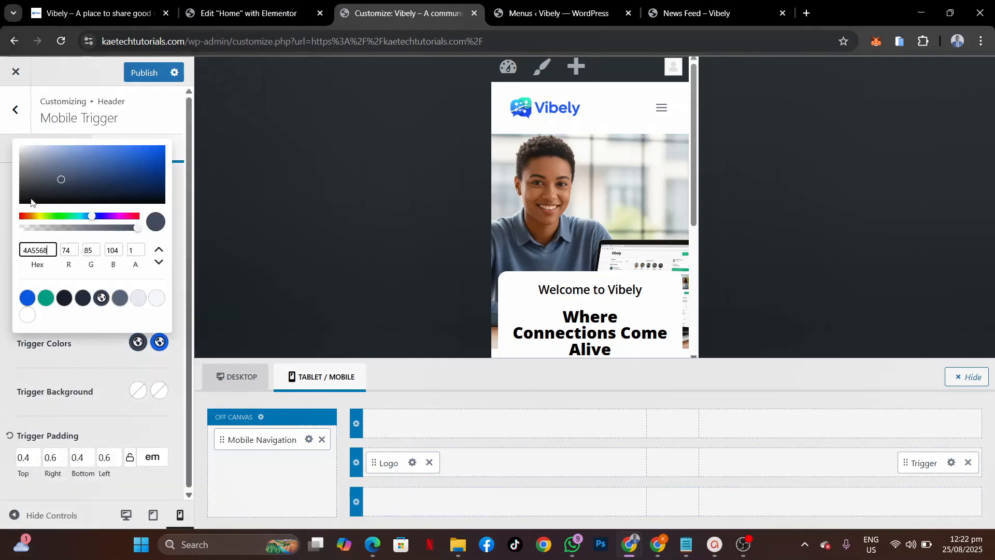
drag(31, 201, 0, 223)
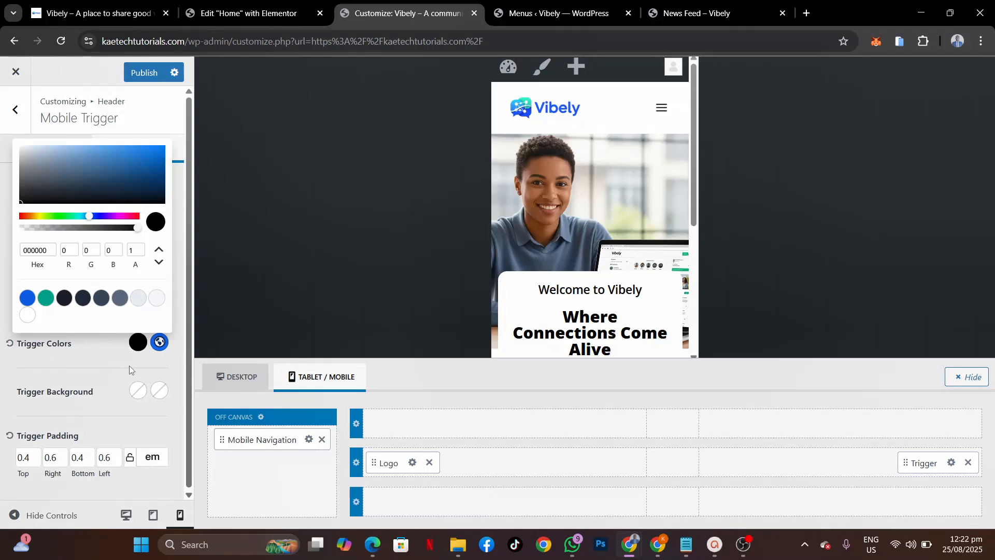
click(129, 365)
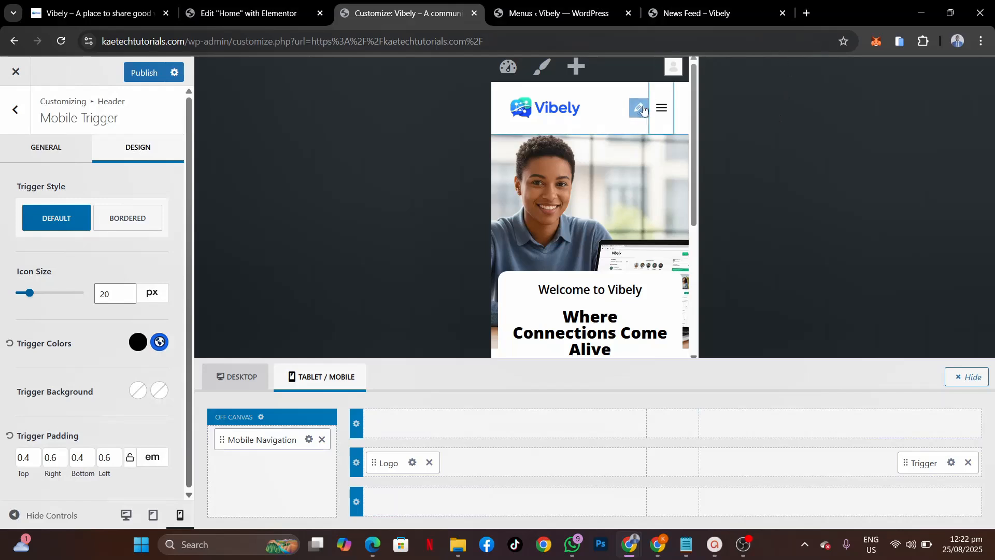
click(661, 107)
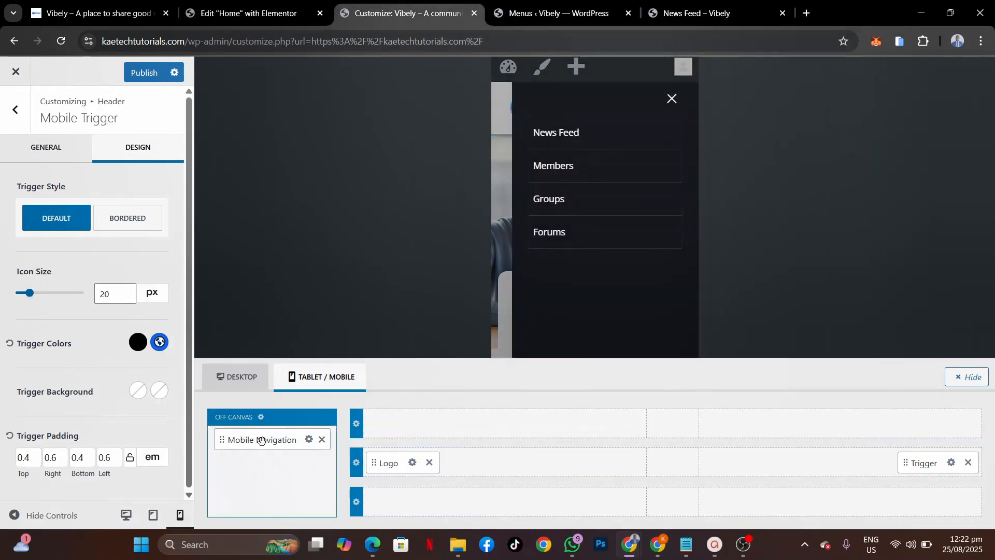
Step: Add an HTML element to the off-canvas area above Mobile Navigation
click(272, 472)
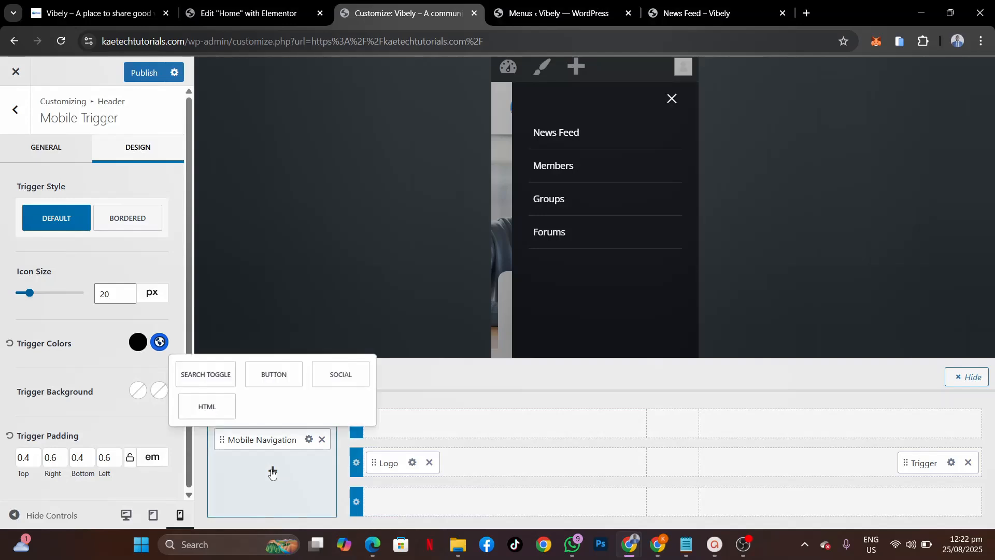
click(211, 408)
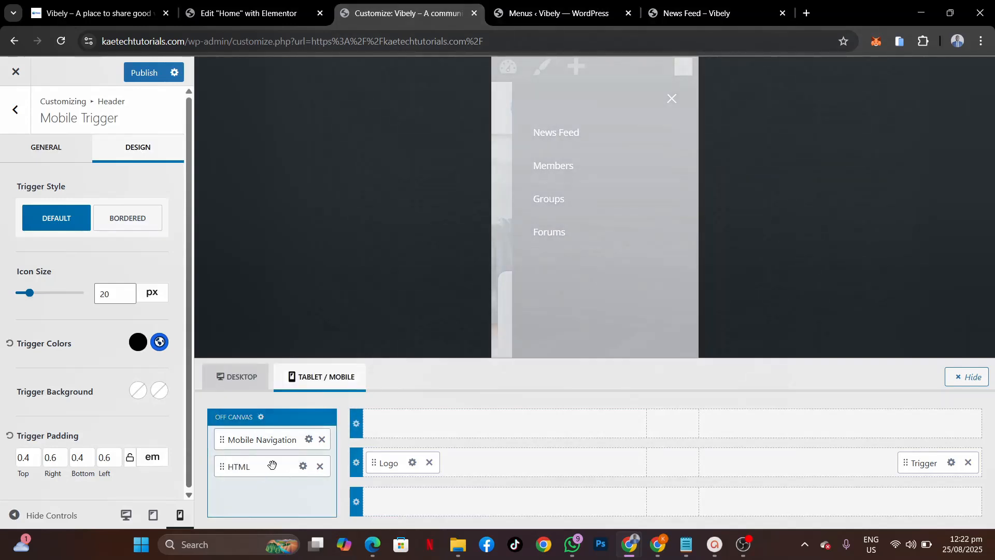
drag(272, 467, 273, 438)
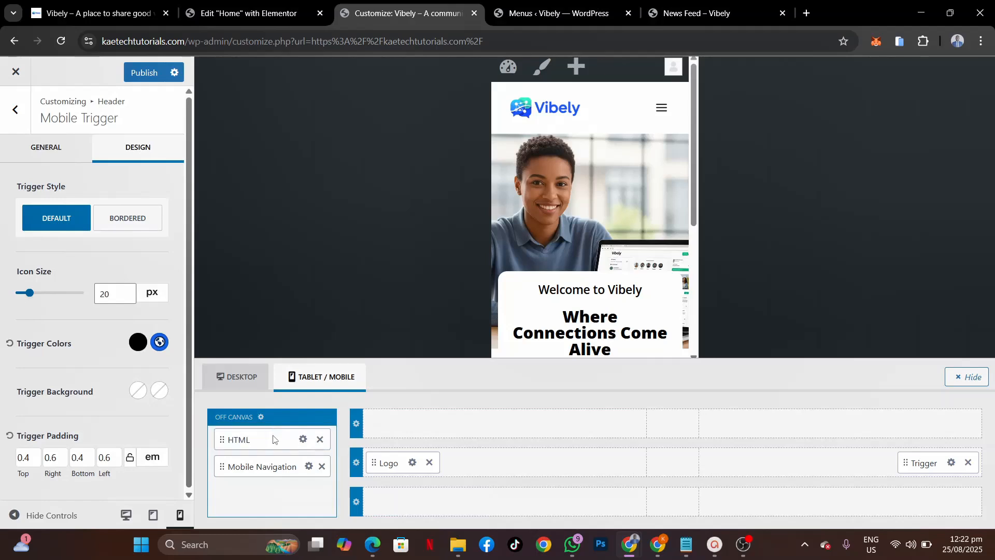
Step: Replace the HTML element's placeholder text with vibely-logo.png from the Media Library
click(303, 439)
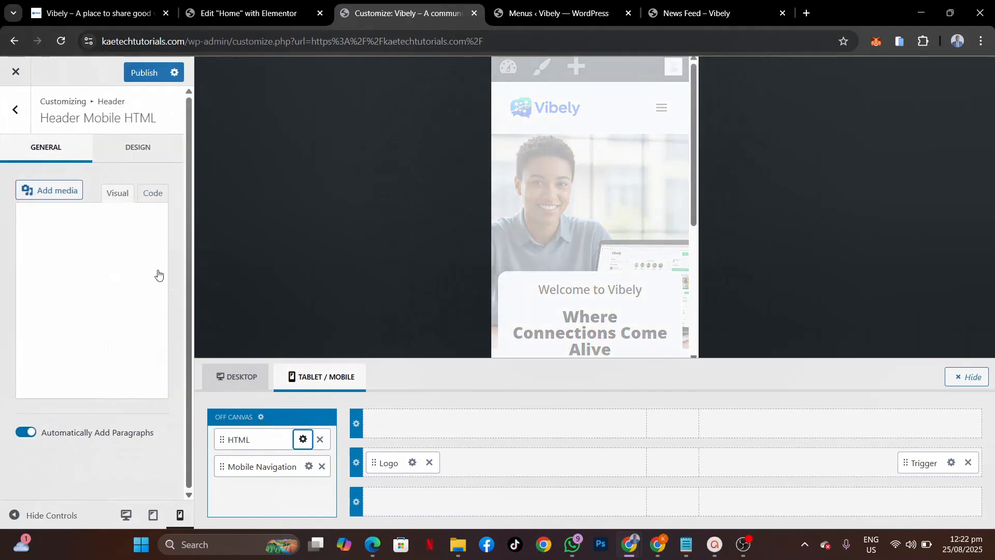
key(ctrl+a)
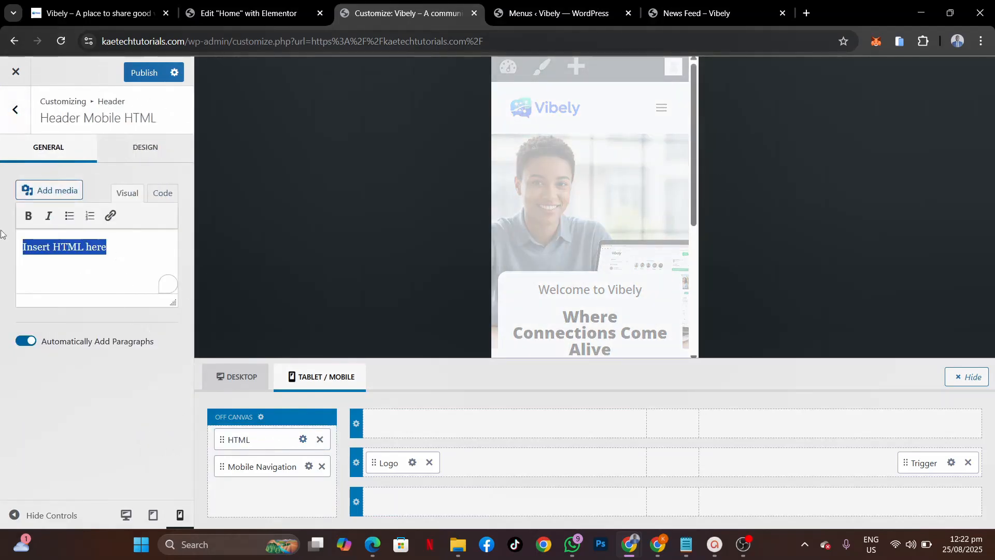
key(BackSpace)
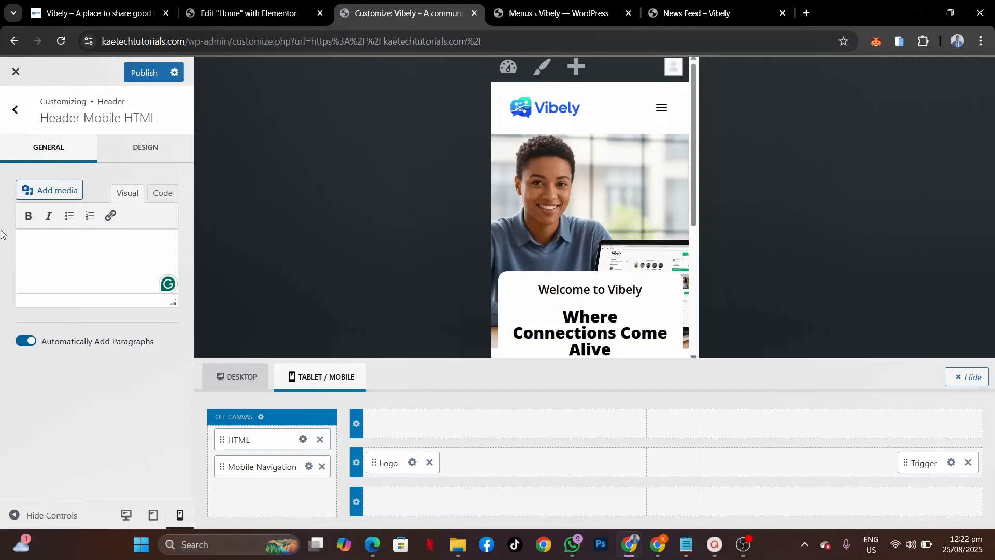
click(76, 190)
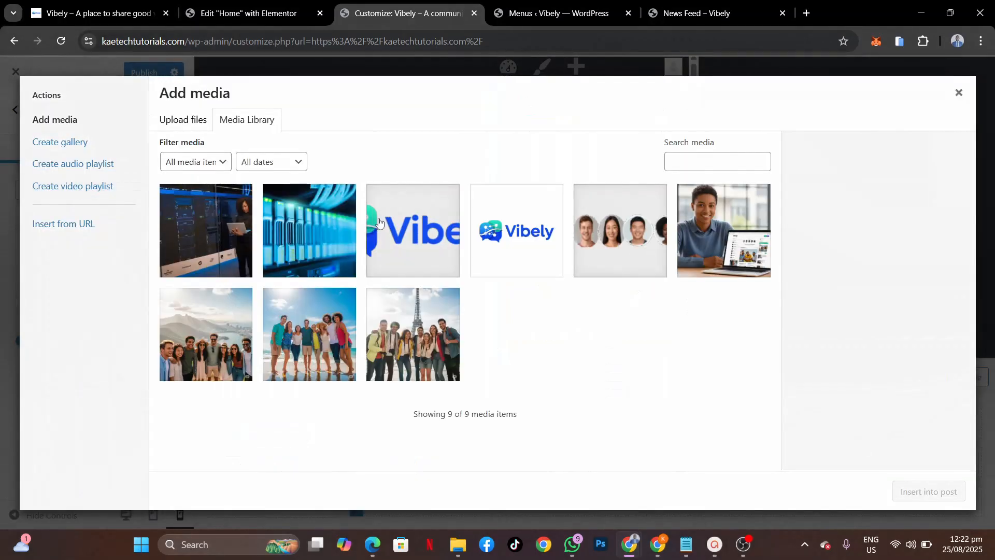
click(429, 235)
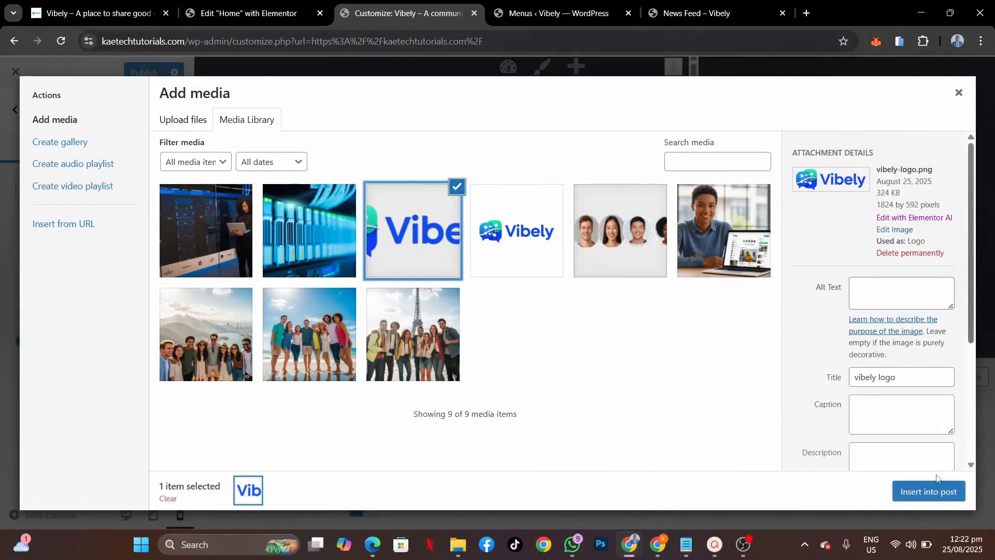
click(928, 491)
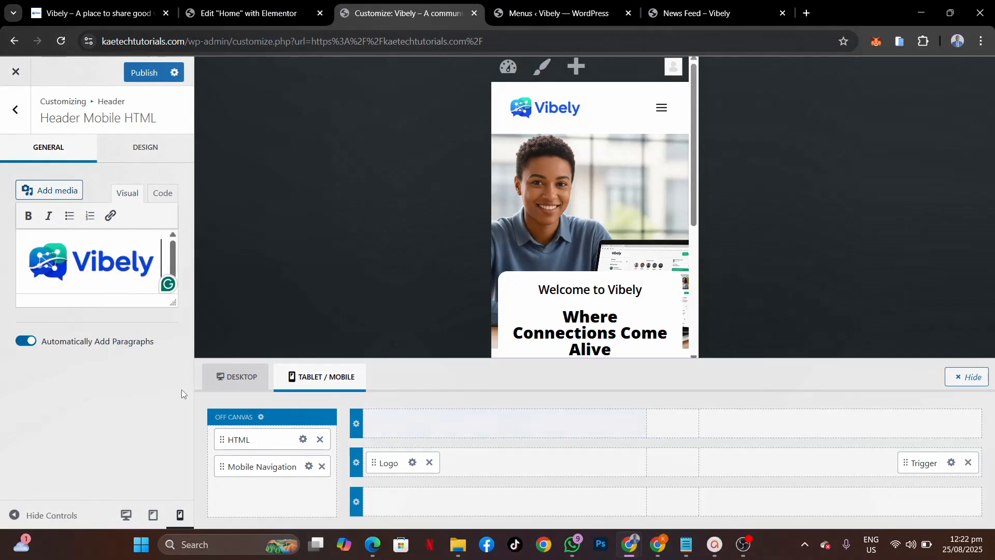
Step: Shrink the mobile header logo slightly, then preview the off-canvas menu and open its Header Off Canvas settings
click(140, 263)
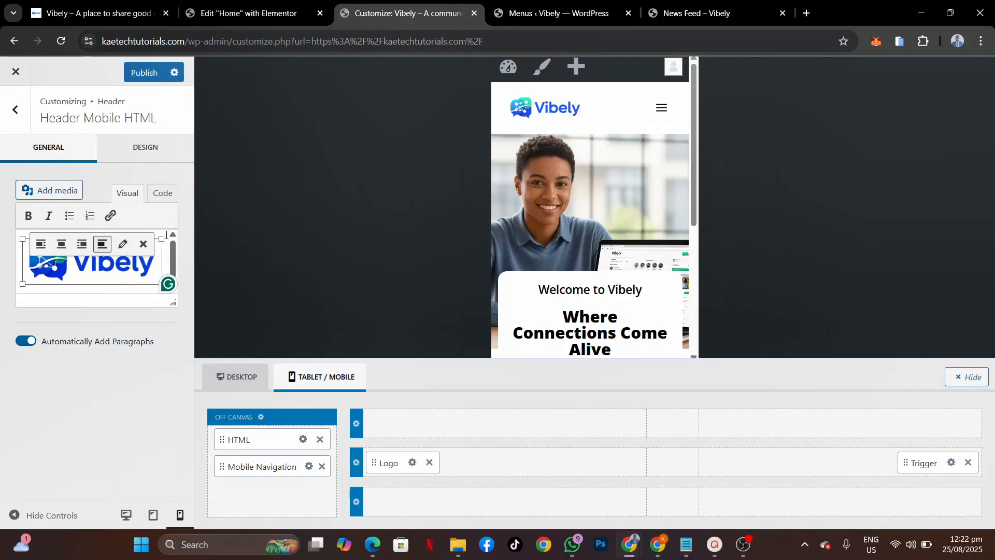
drag(162, 239, 152, 244)
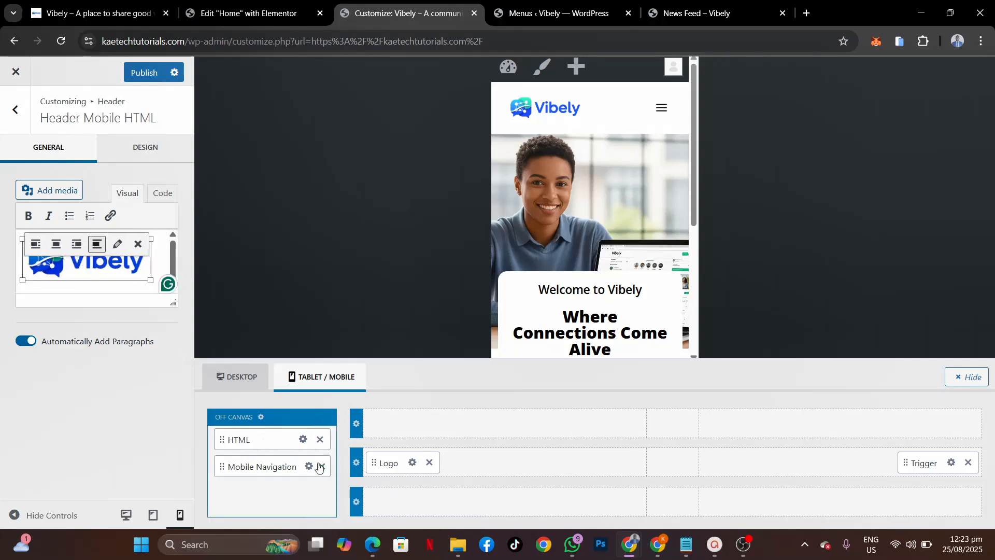
click(665, 113)
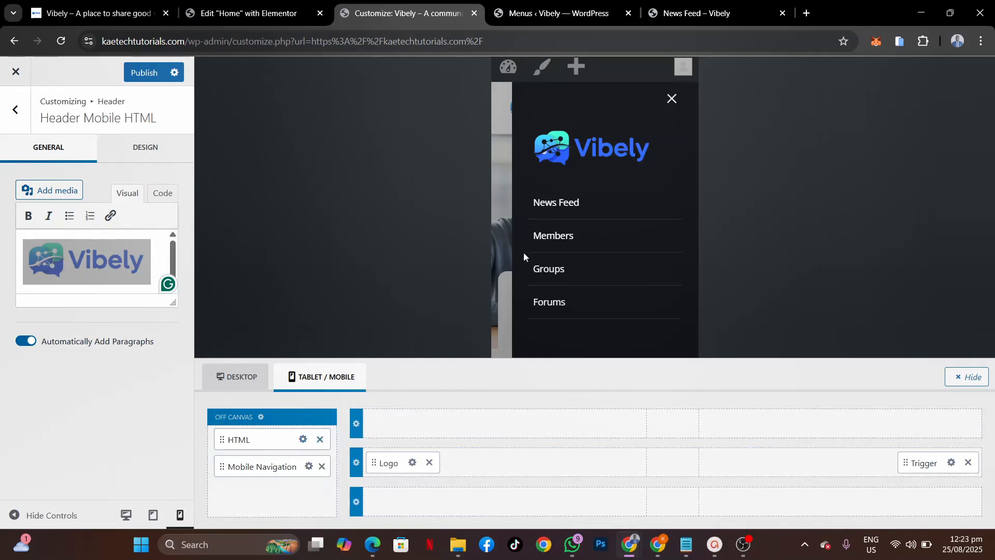
click(262, 418)
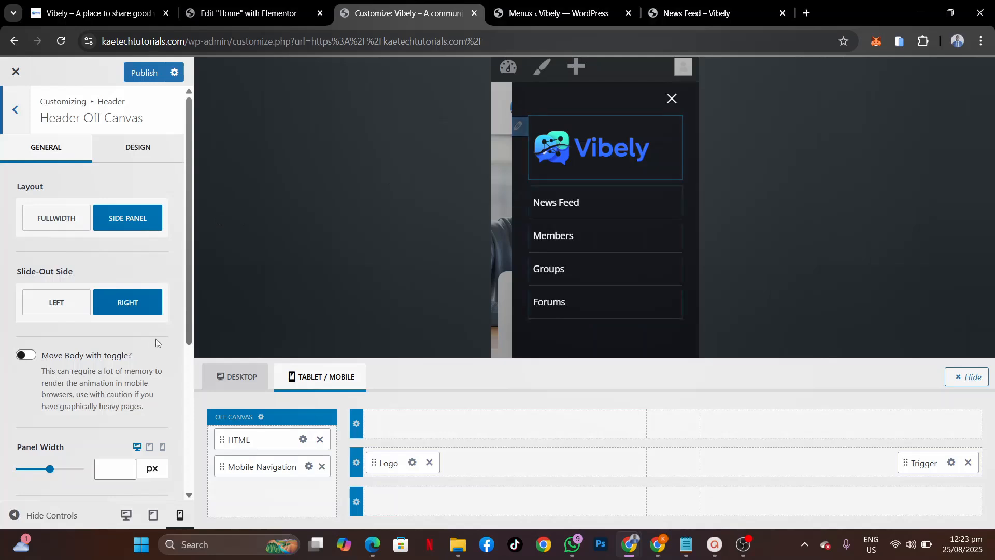
scroll(63, 390, down, 5)
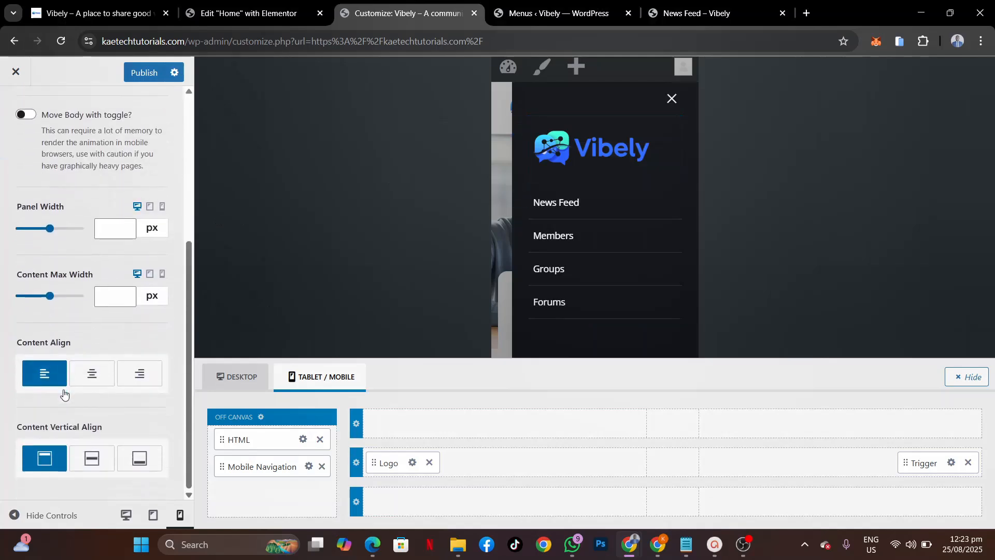
scroll(64, 399, up, 5)
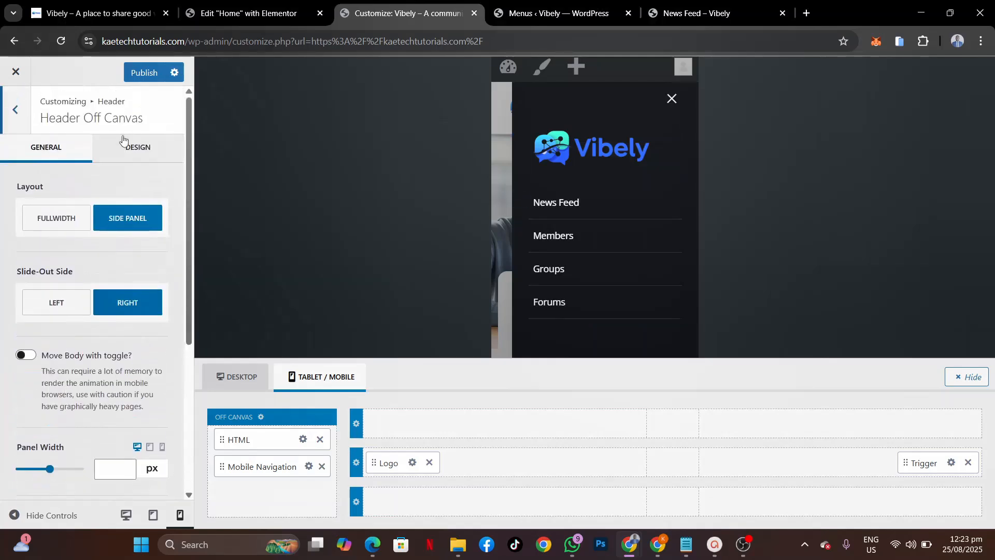
Step: On the Design tab, change the off-canvas Popup Background from black to white FFFFFF
click(126, 149)
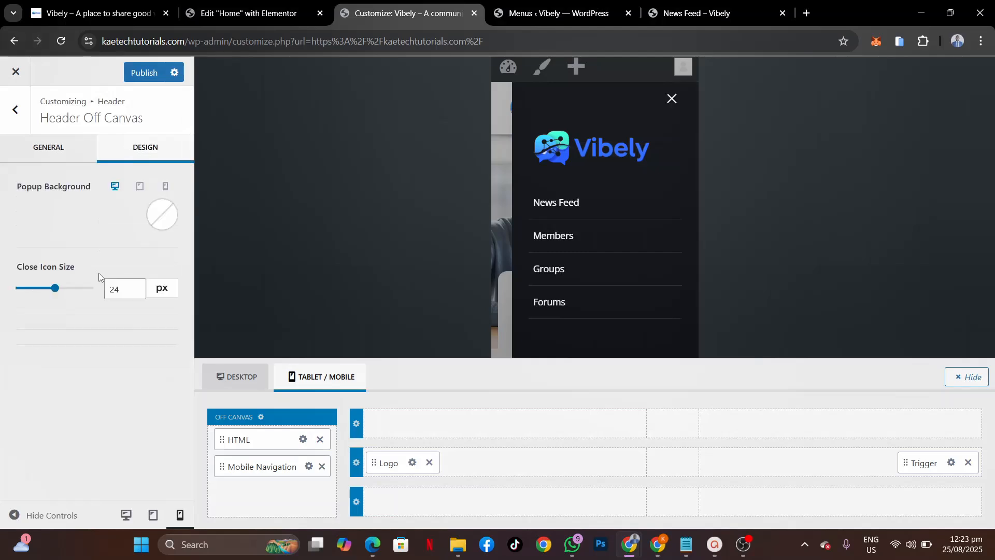
click(165, 212)
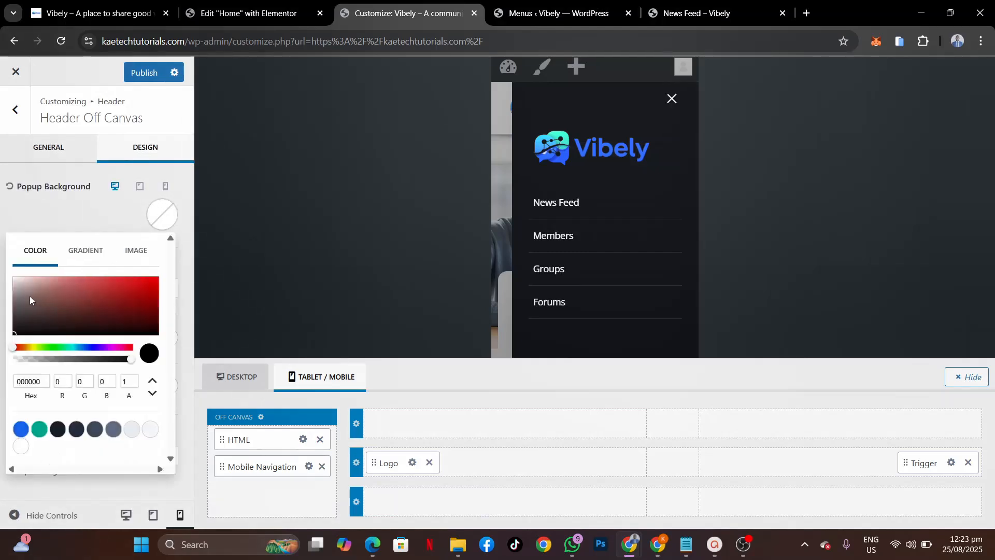
drag(30, 296, 0, 266)
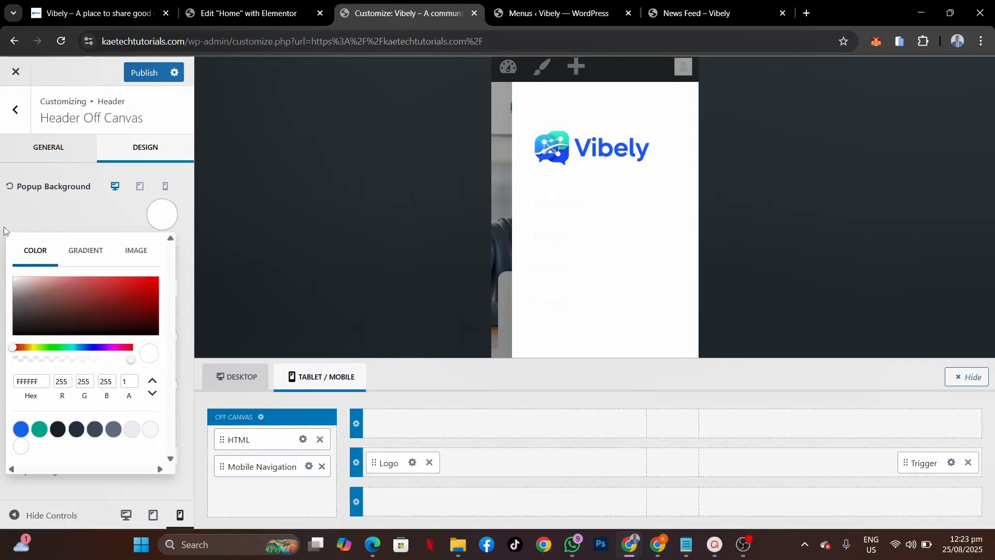
click(13, 204)
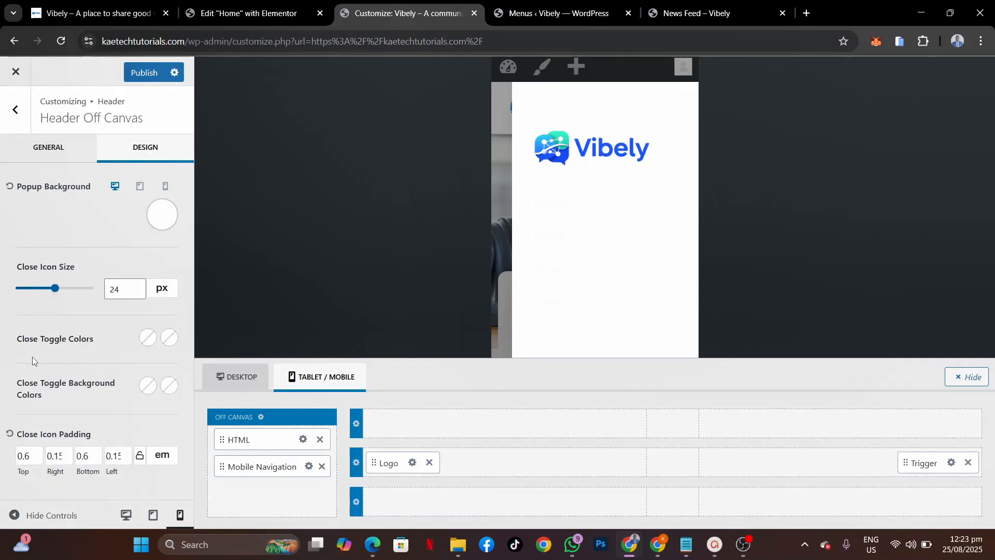
Step: Set the Close Toggle colour to blue 2979FF and its hover colour to teal
click(147, 338)
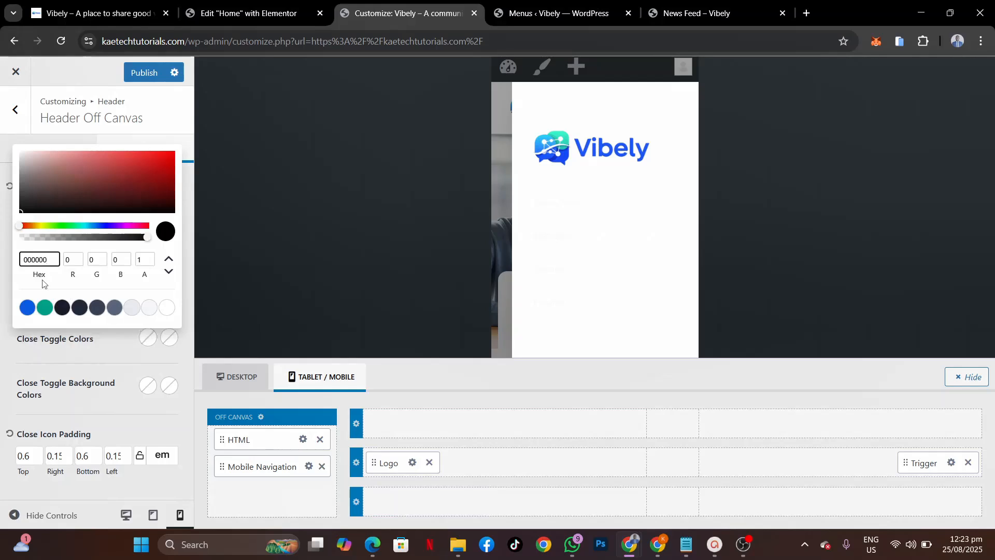
click(27, 307)
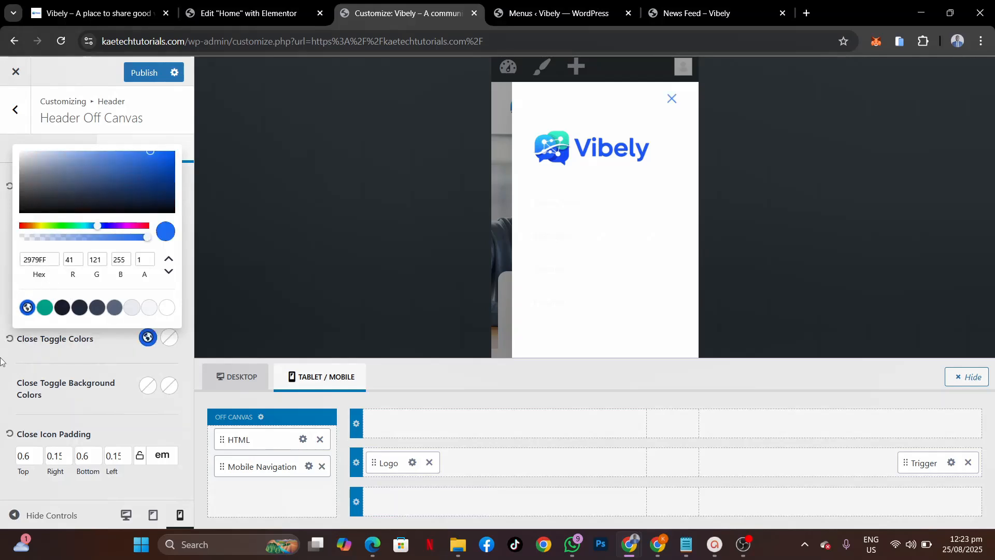
click(87, 348)
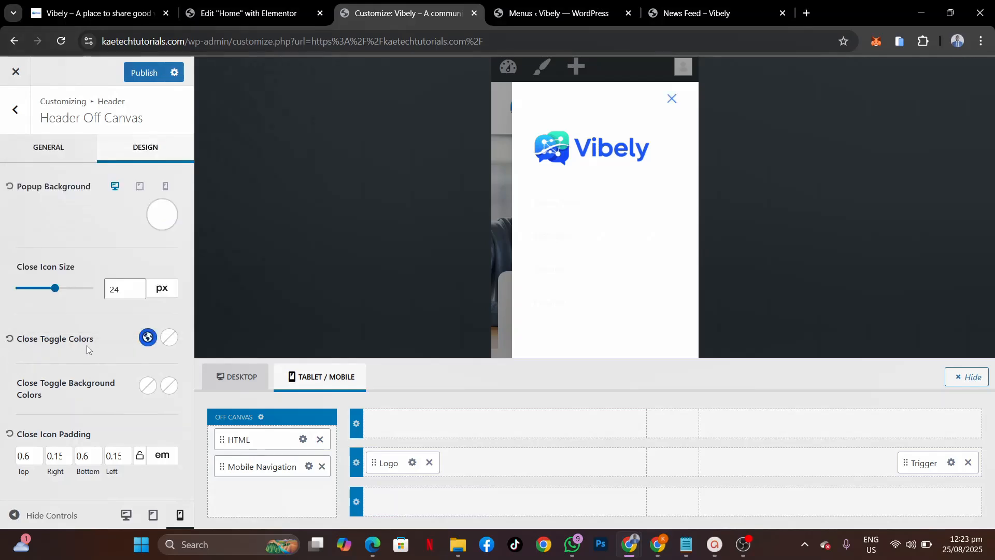
click(169, 338)
click(45, 307)
click(14, 366)
Step: Make Mobile Navigation links black with blue 2979FF on hover, then publish the customizer changes
click(309, 468)
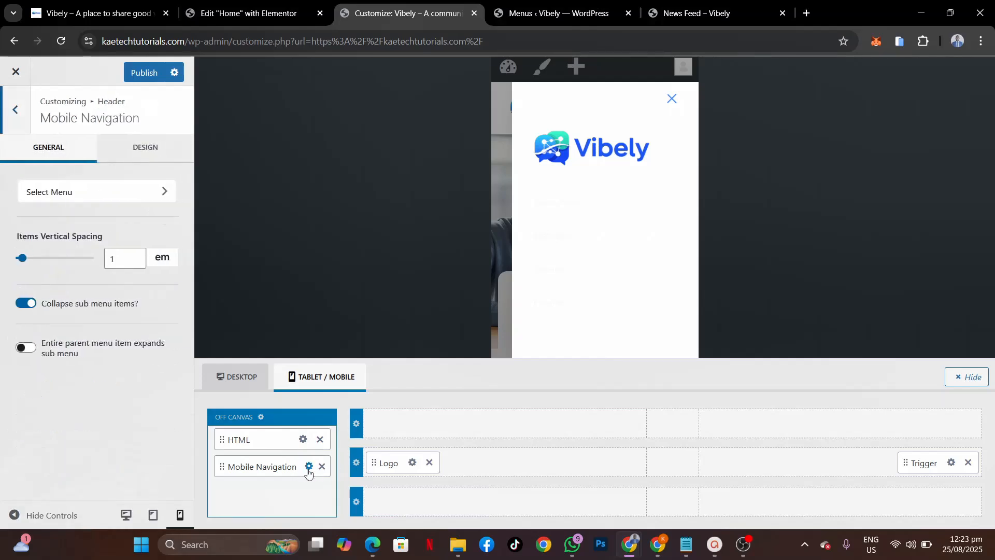
click(142, 155)
click(125, 197)
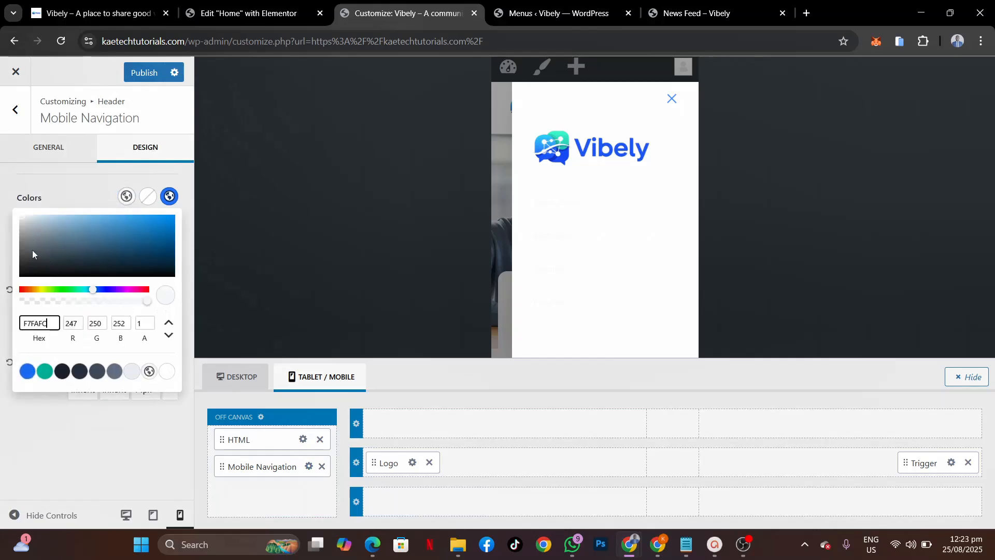
drag(32, 249, 12, 296)
click(101, 192)
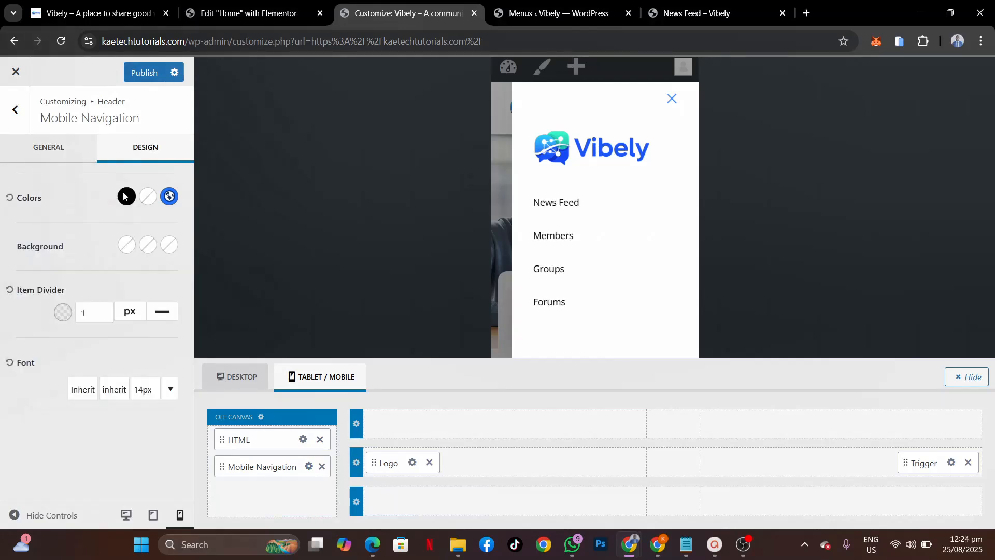
click(148, 197)
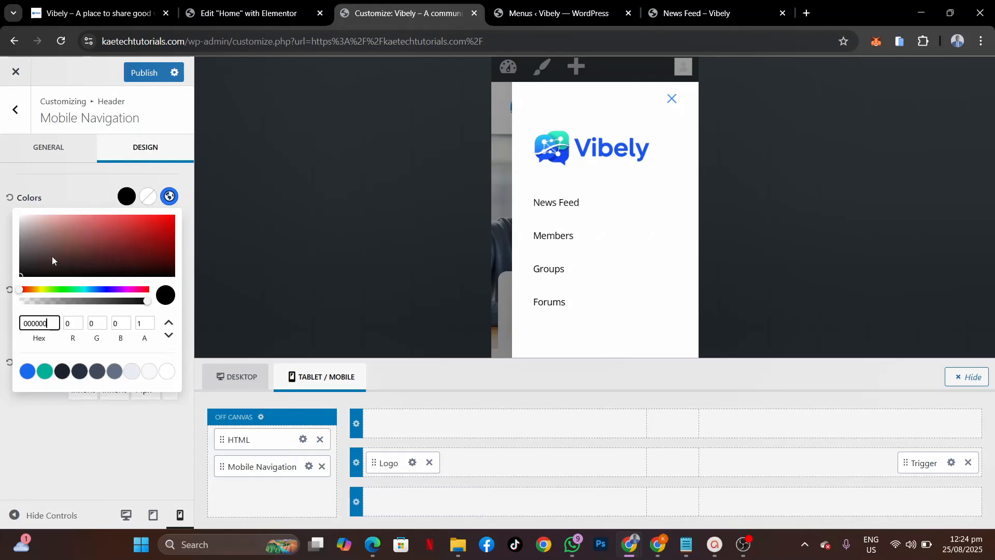
click(28, 371)
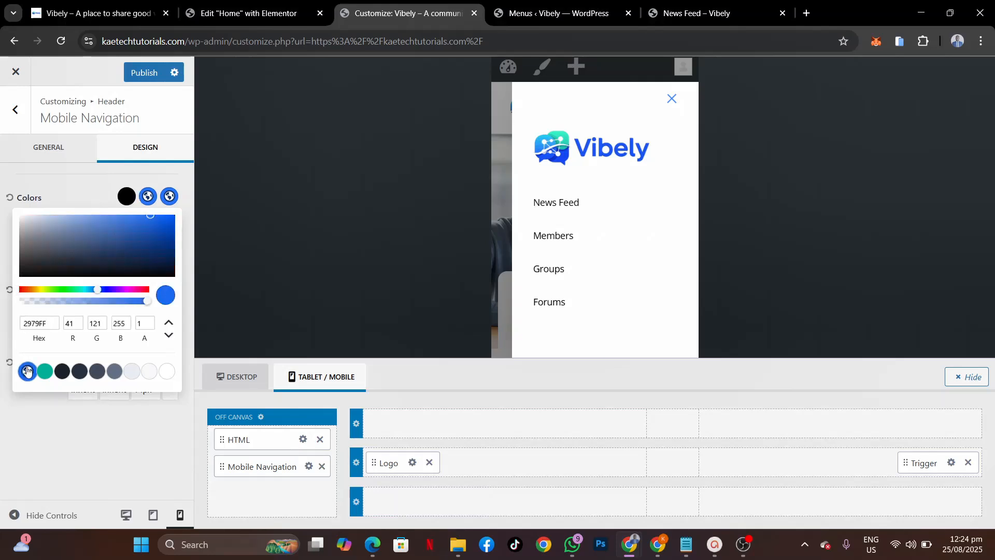
click(85, 188)
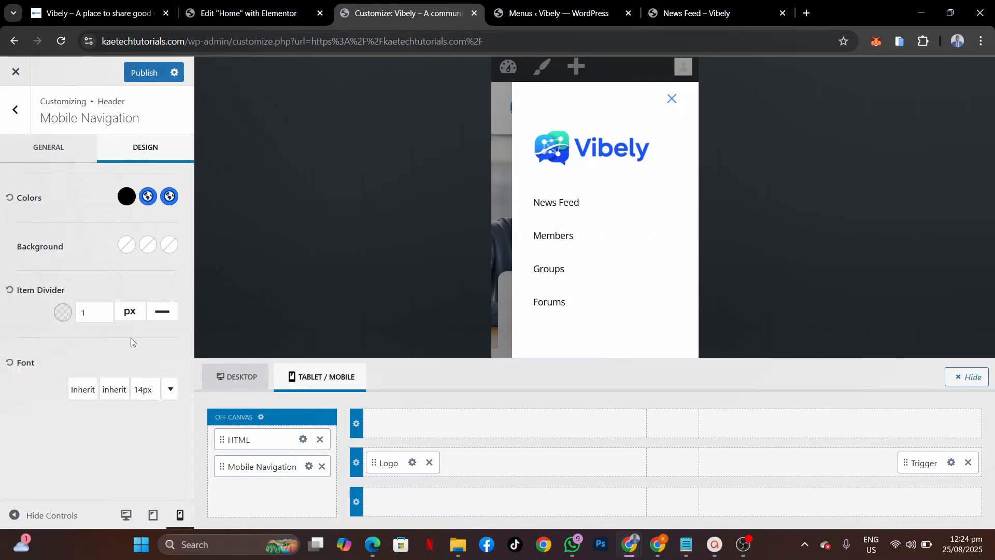
click(140, 77)
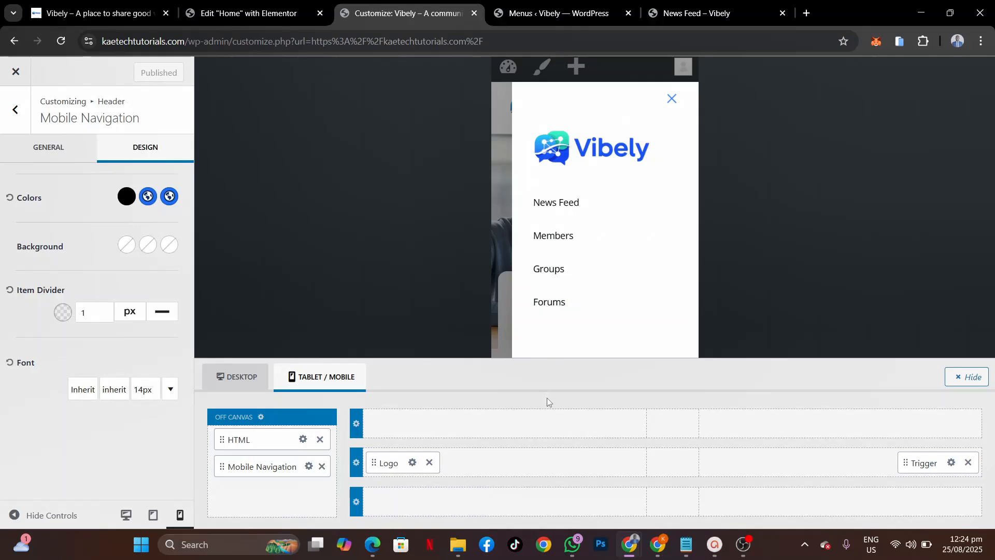
Step: Close the off-canvas menu, review the site at tablet width, and head back toward the root panel
click(671, 100)
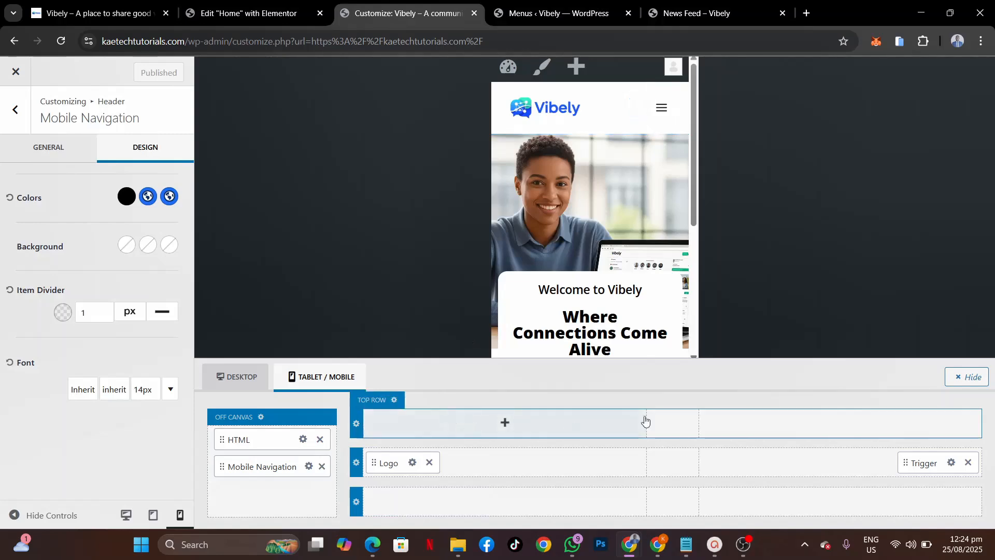
click(151, 514)
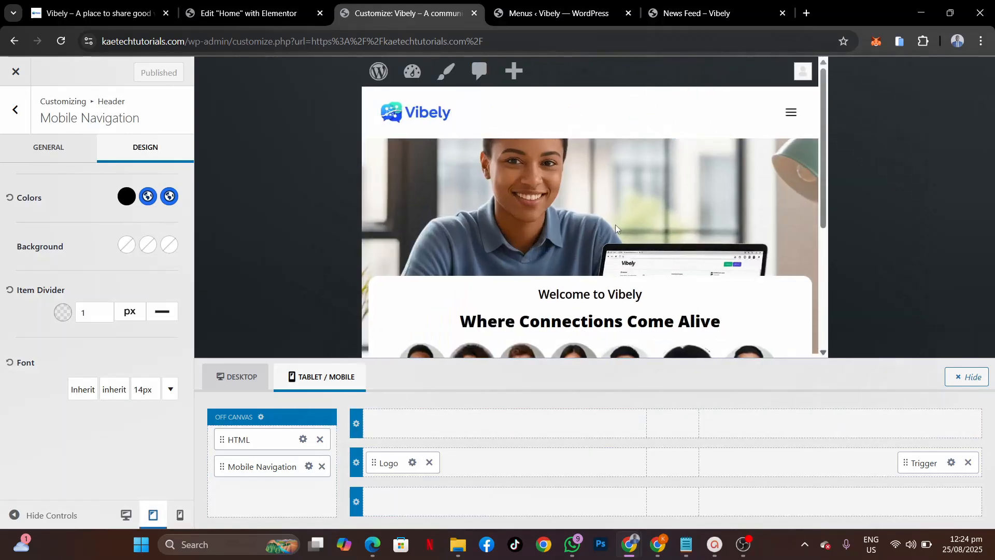
scroll(614, 225, down, 4)
scroll(615, 225, up, 3)
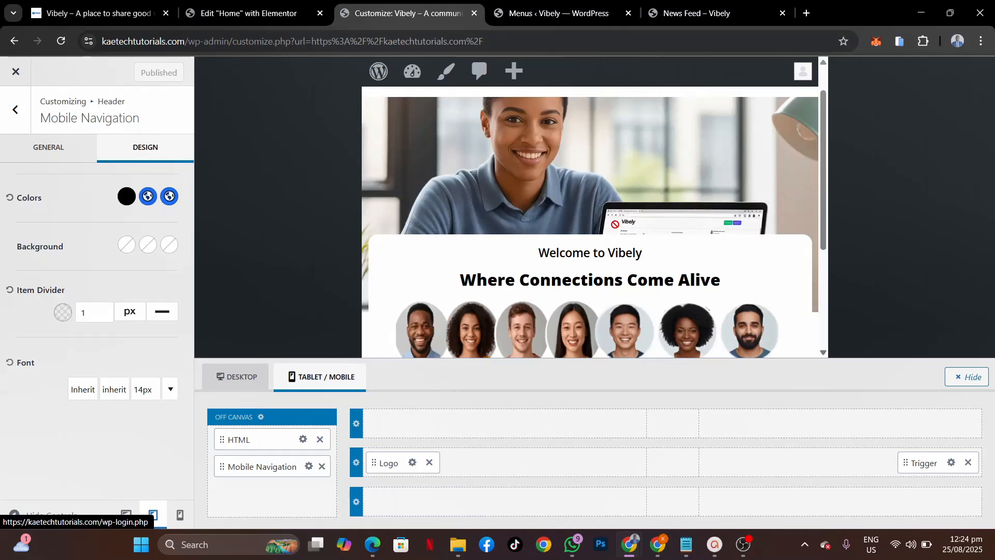
scroll(550, 235, down, 4)
scroll(549, 236, up, 4)
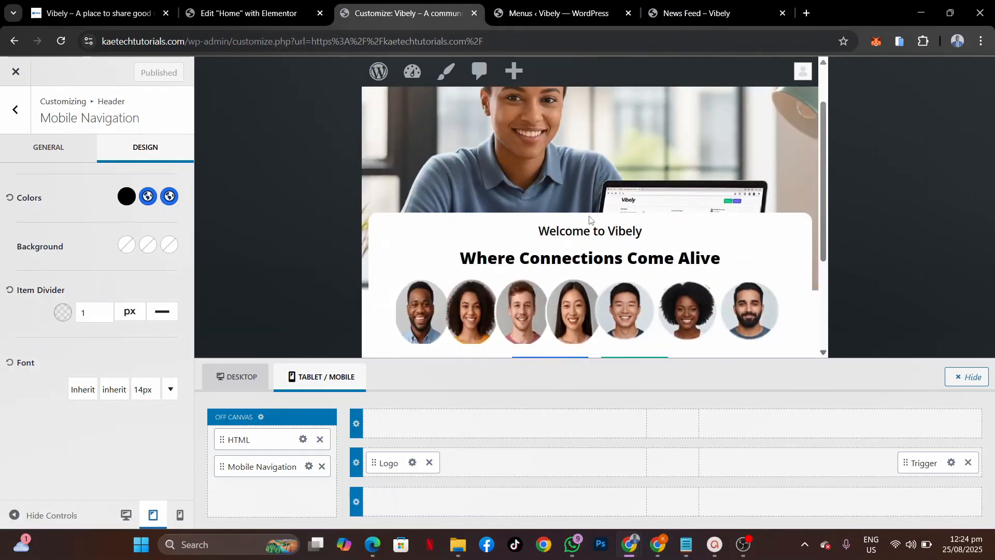
scroll(583, 288, down, 3)
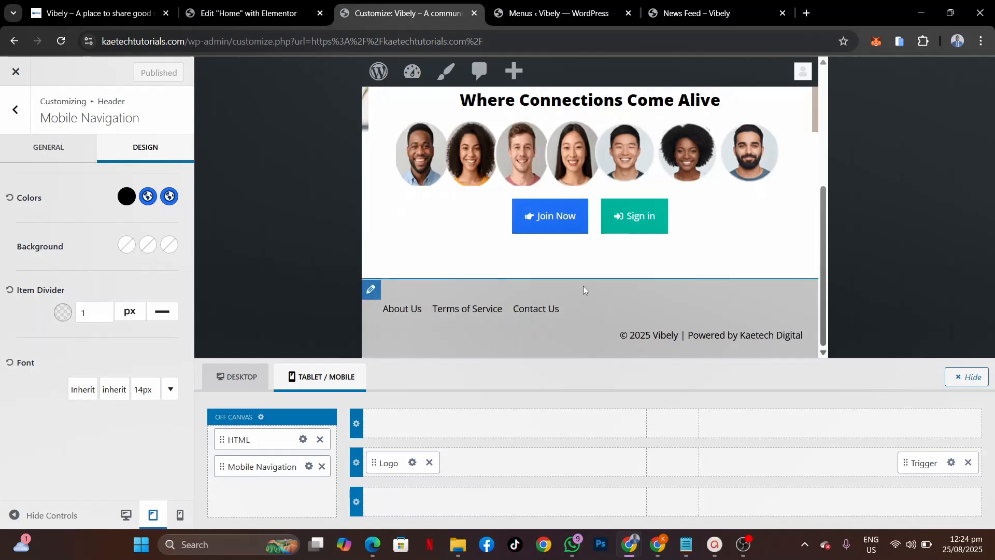
scroll(583, 289, up, 1)
scroll(583, 289, down, 1)
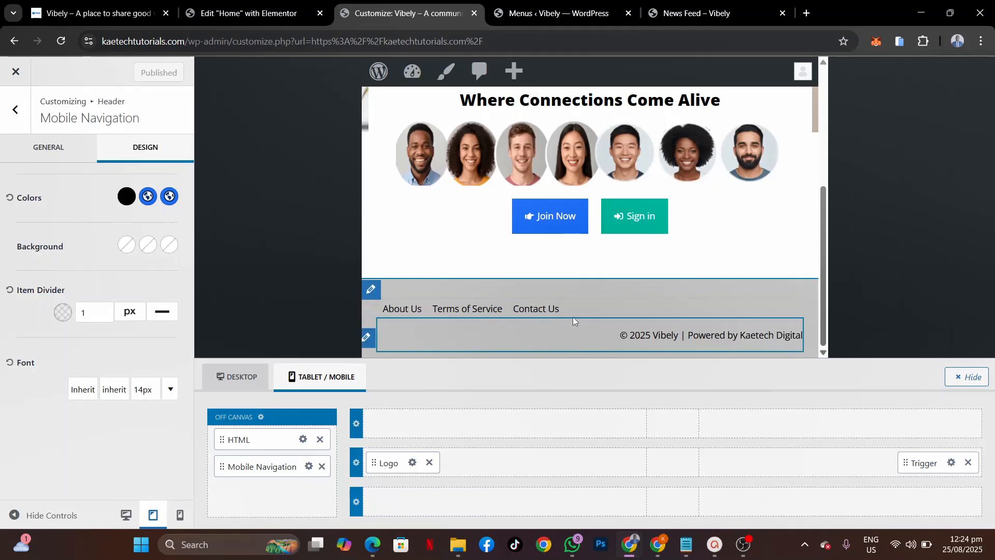
click(16, 111)
Step: Under Footer > Bottom Row, choose the stacked column layout for tablet screens
click(22, 117)
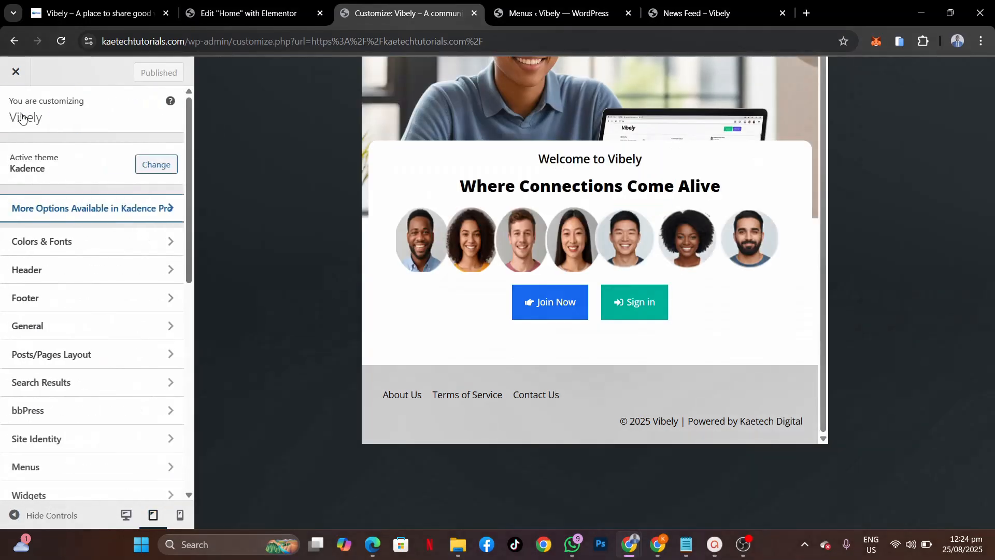
click(67, 302)
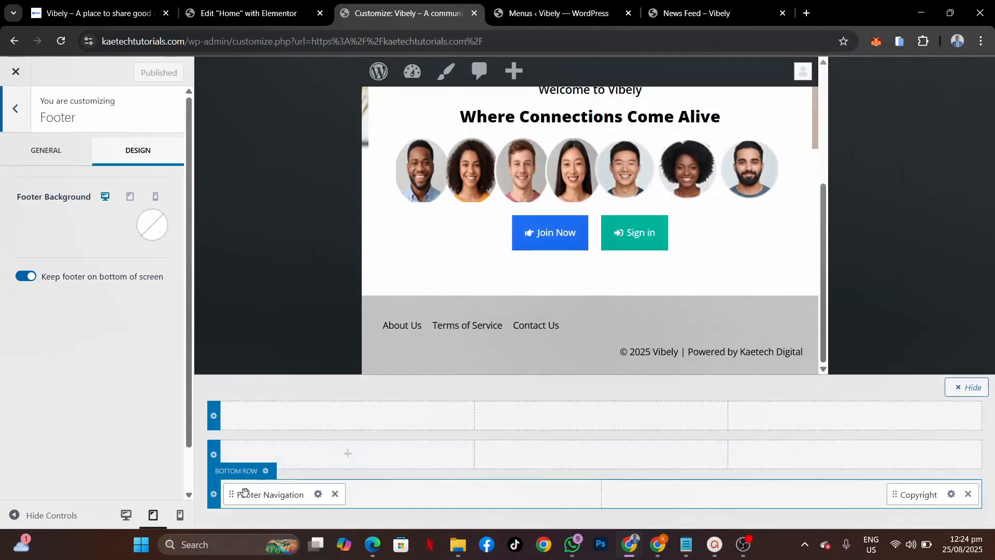
click(266, 471)
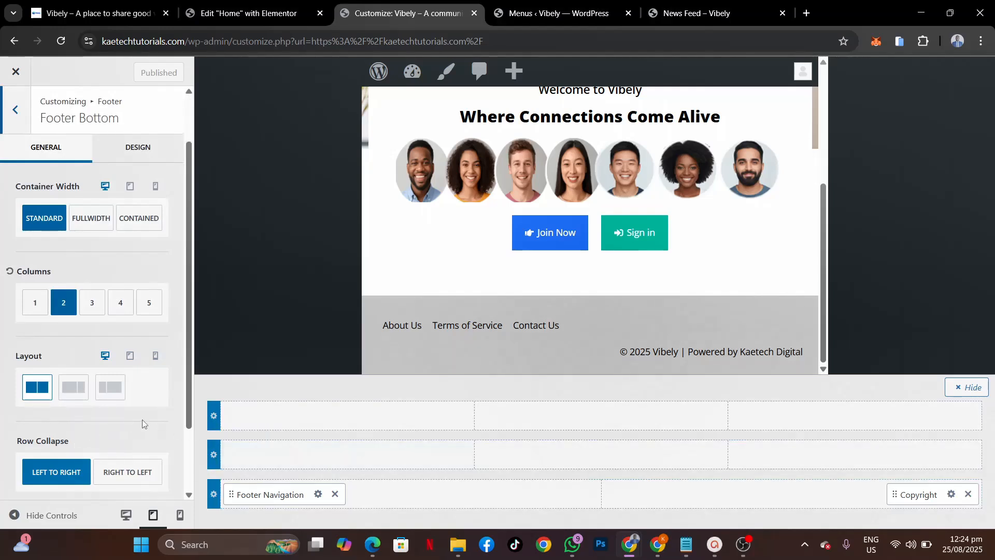
scroll(143, 424, down, 2)
scroll(143, 424, up, 2)
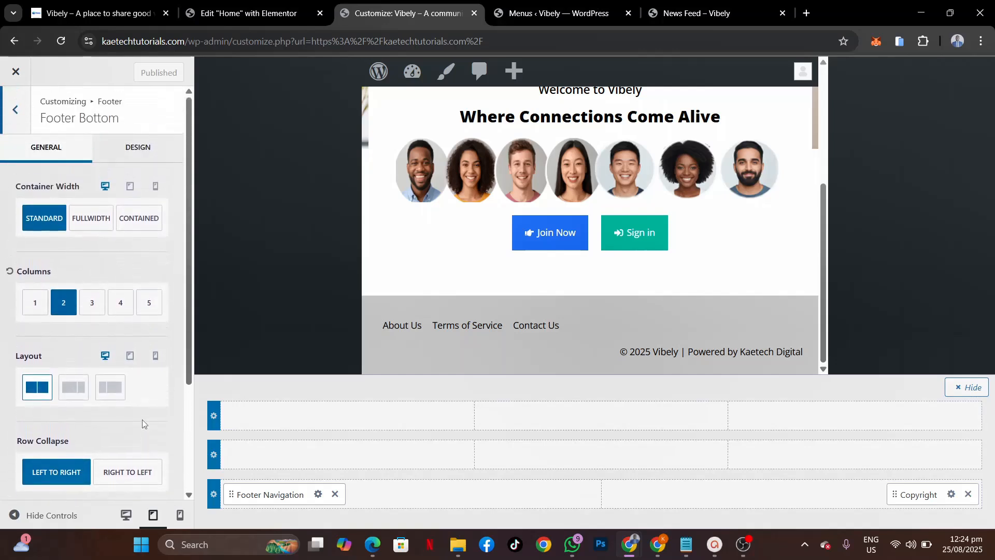
scroll(142, 419, down, 2)
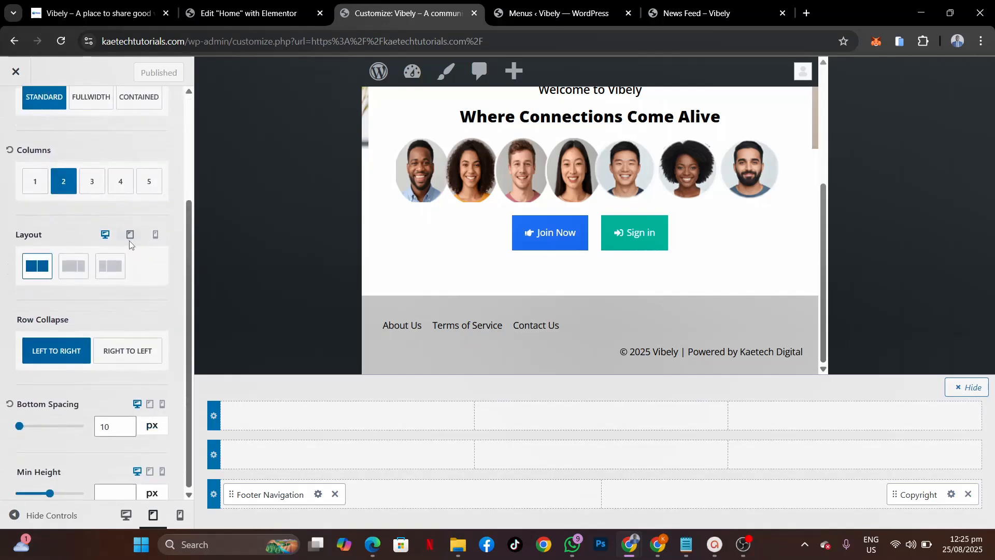
click(130, 235)
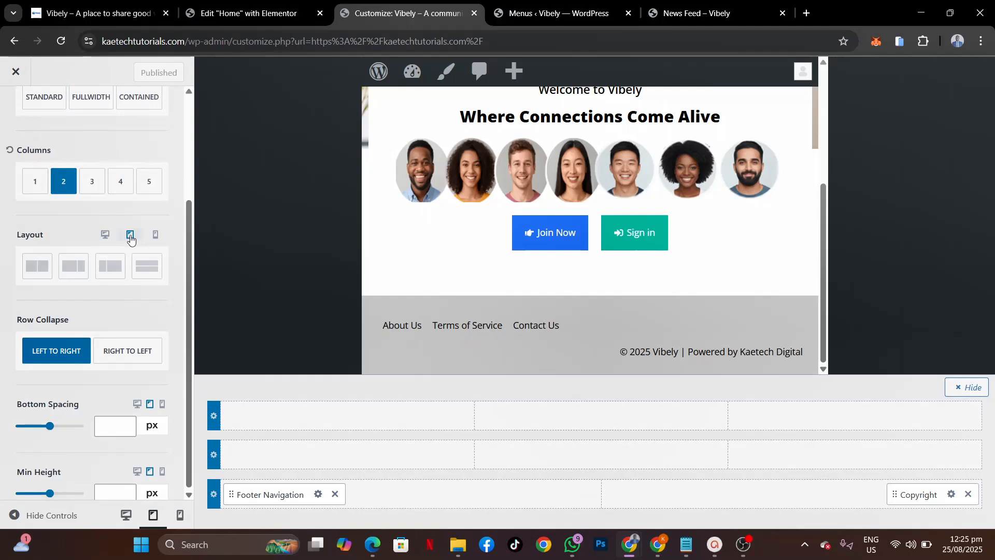
click(145, 269)
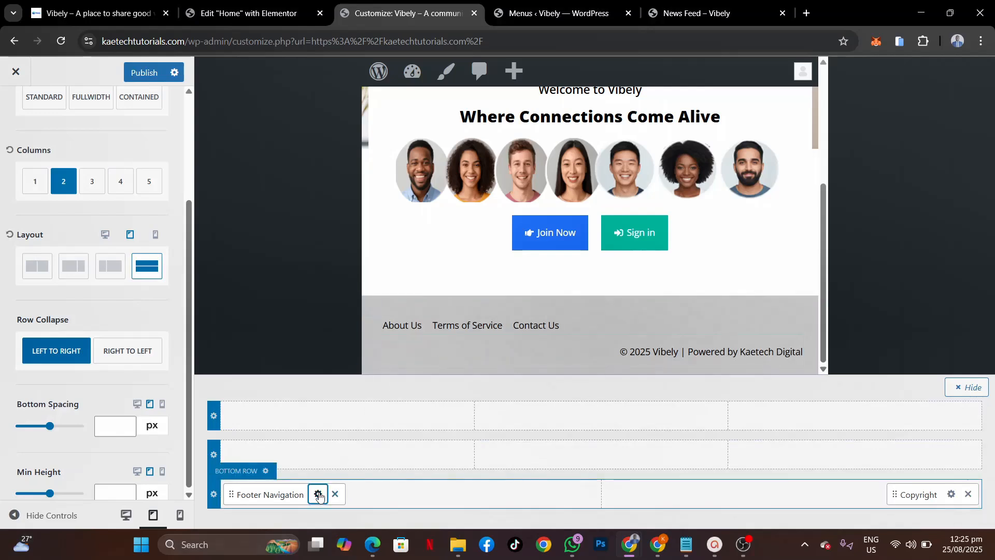
click(319, 495)
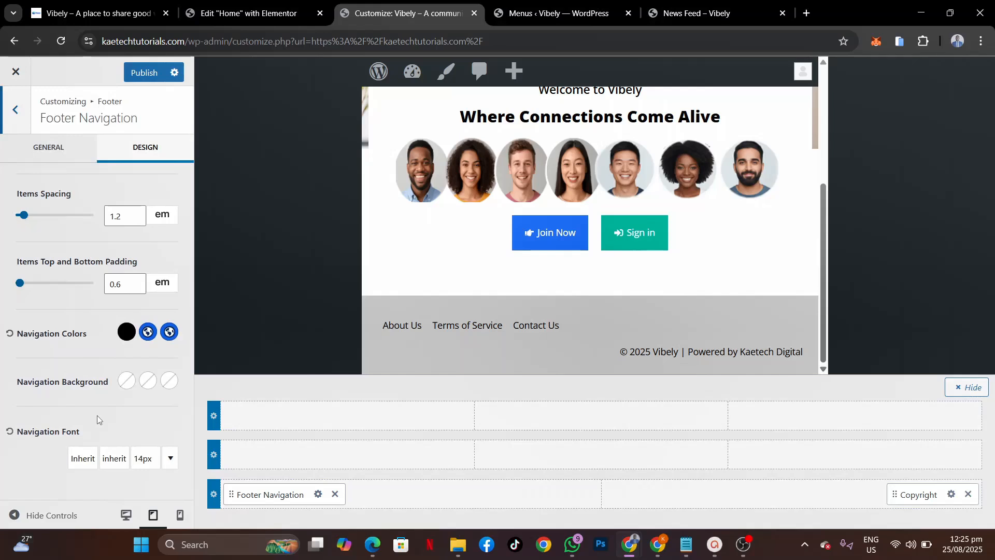
Step: Set Content Align to center for the footer navigation links and the copyright line
click(55, 142)
click(92, 310)
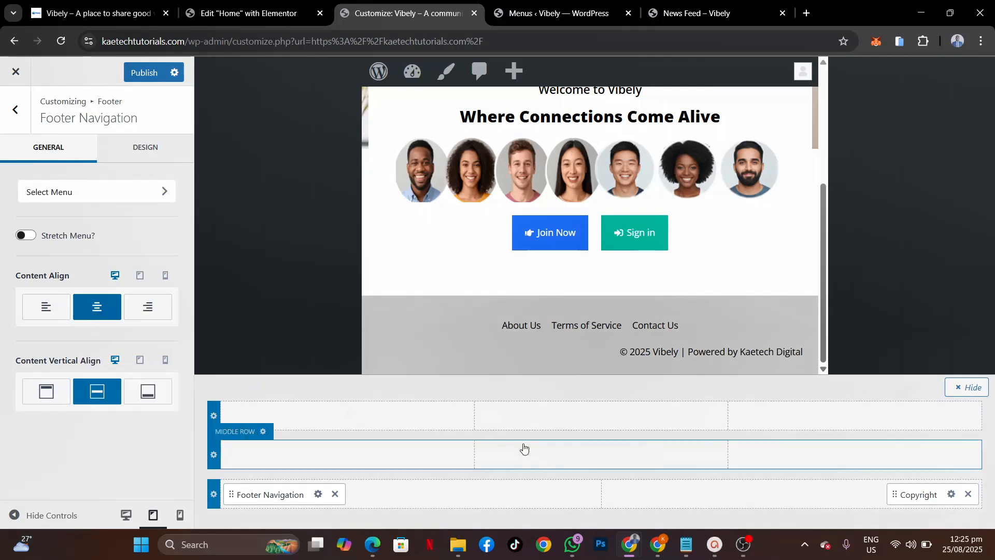
click(950, 495)
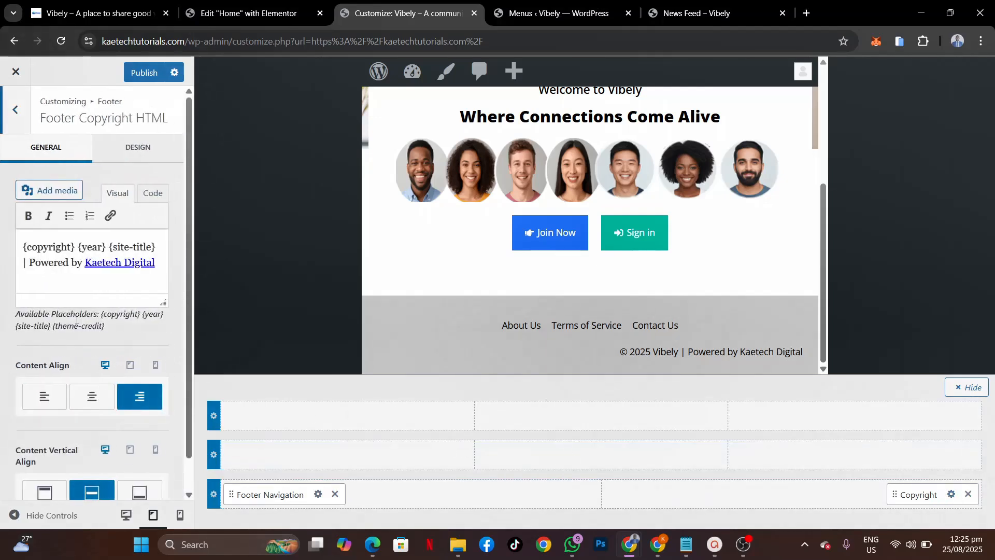
click(95, 407)
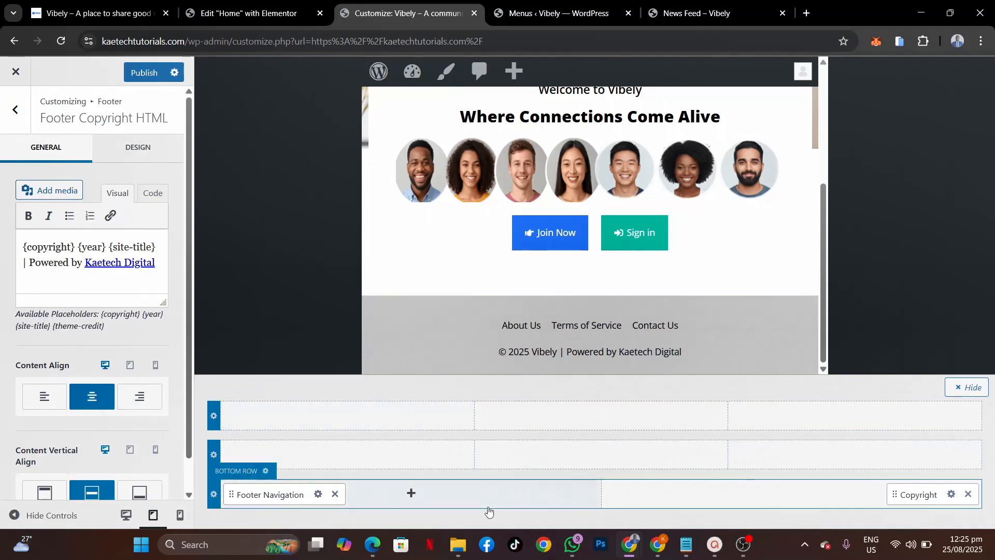
Step: Switch the preview to mobile width and bring up the Footer Navigation design options
click(183, 519)
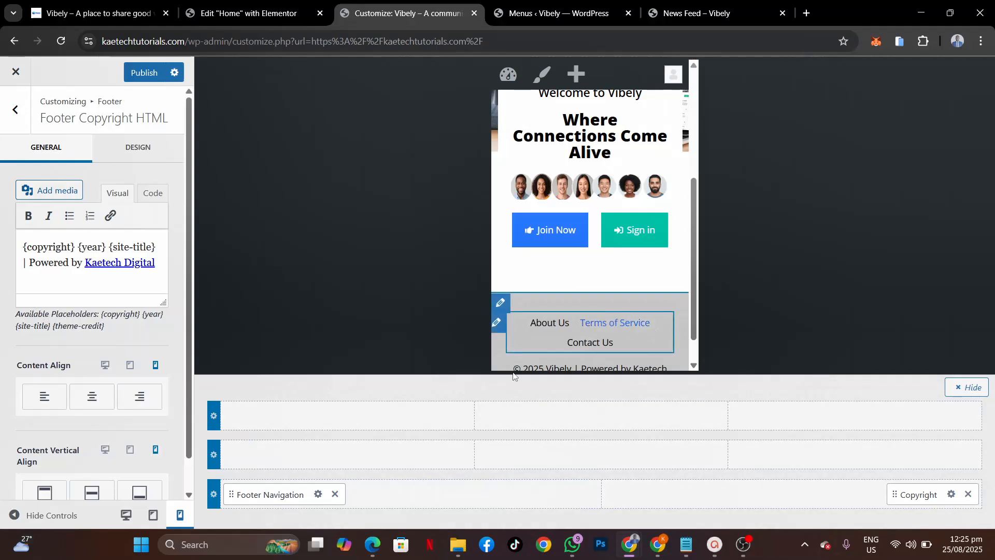
click(318, 495)
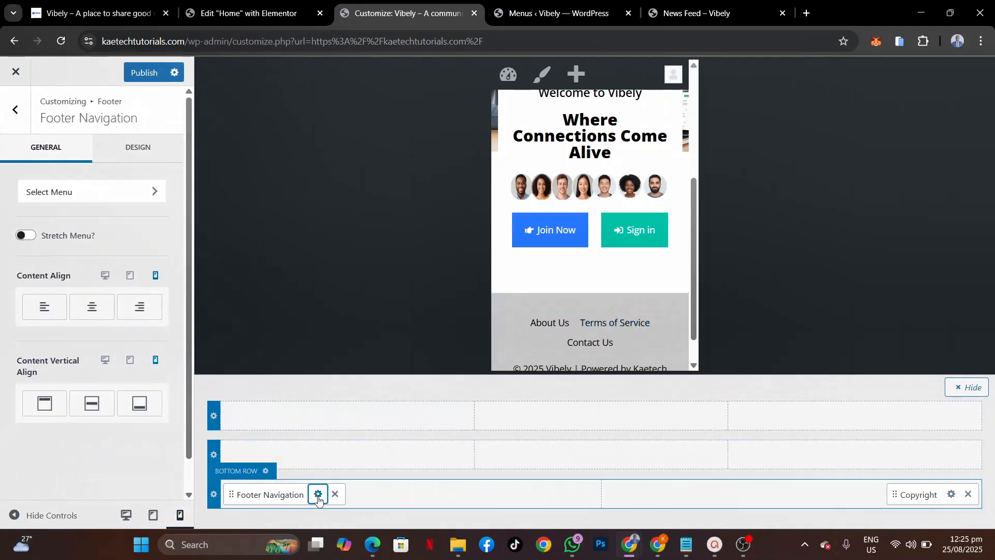
click(150, 152)
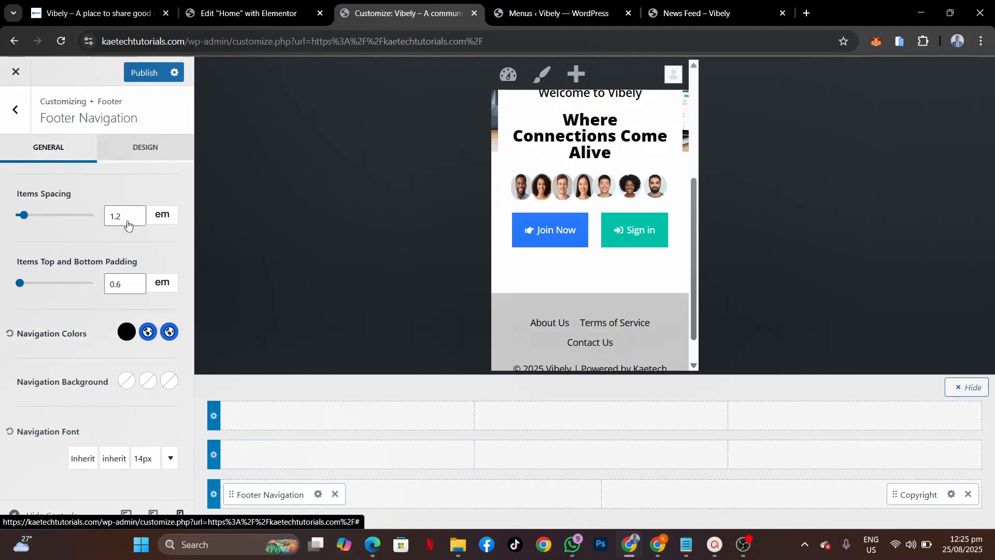
Step: Set the footer navigation font size to 12px on mobile only
click(148, 460)
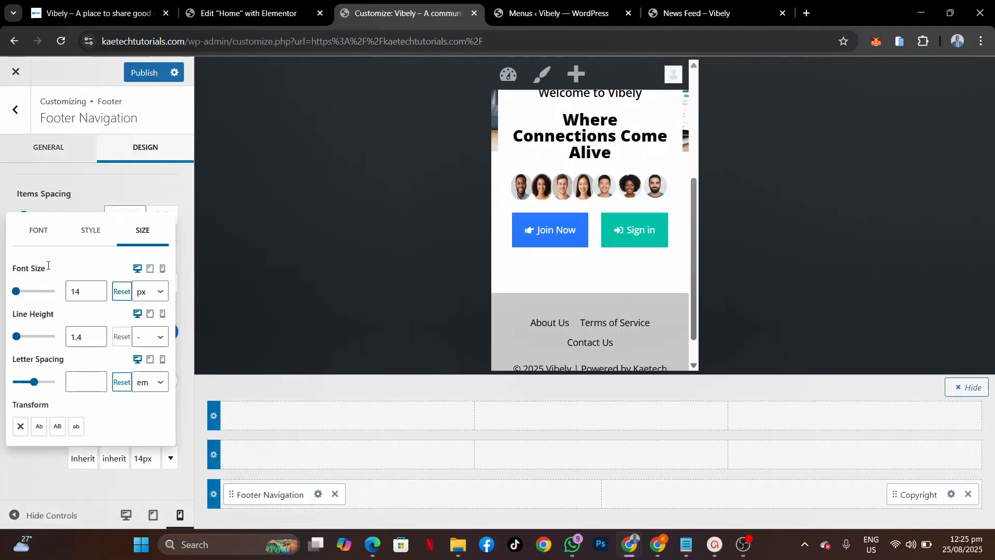
click(163, 269)
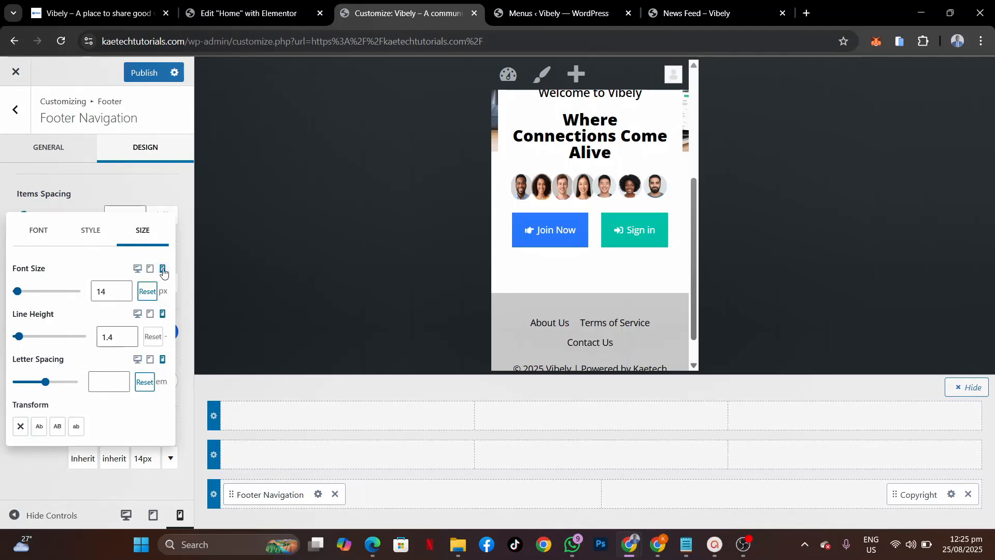
click(122, 296)
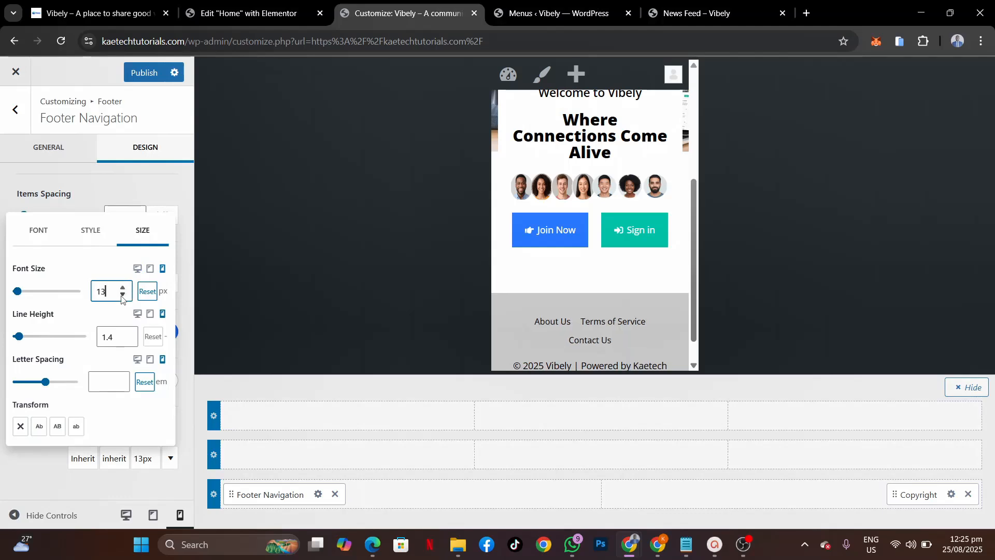
click(122, 296)
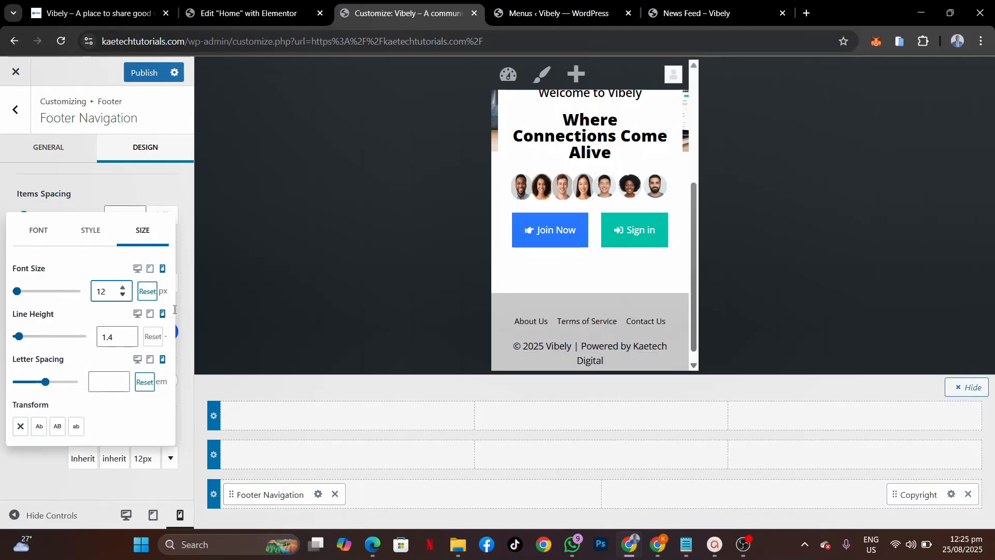
Step: Set the copyright text font size to 12px on mobile only
click(951, 494)
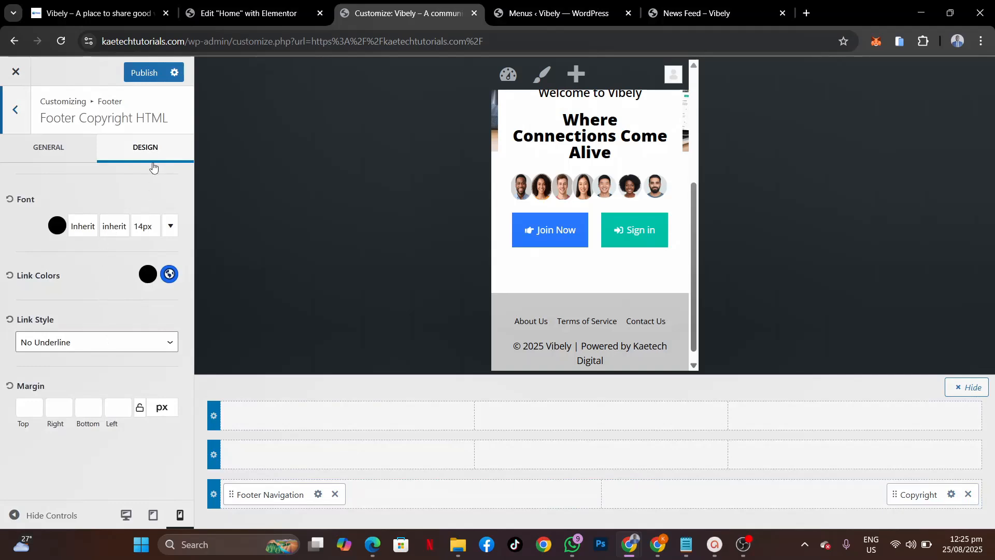
click(146, 230)
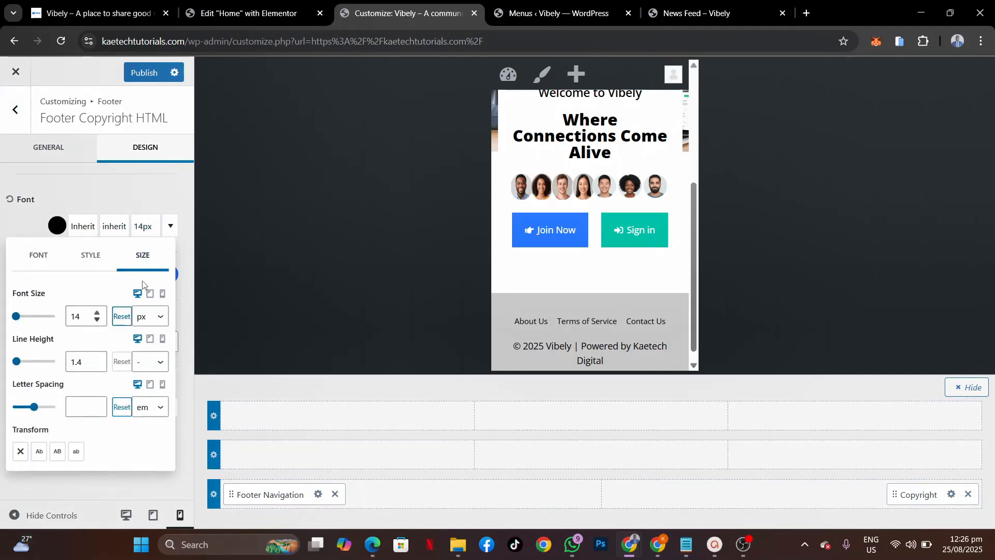
click(163, 293)
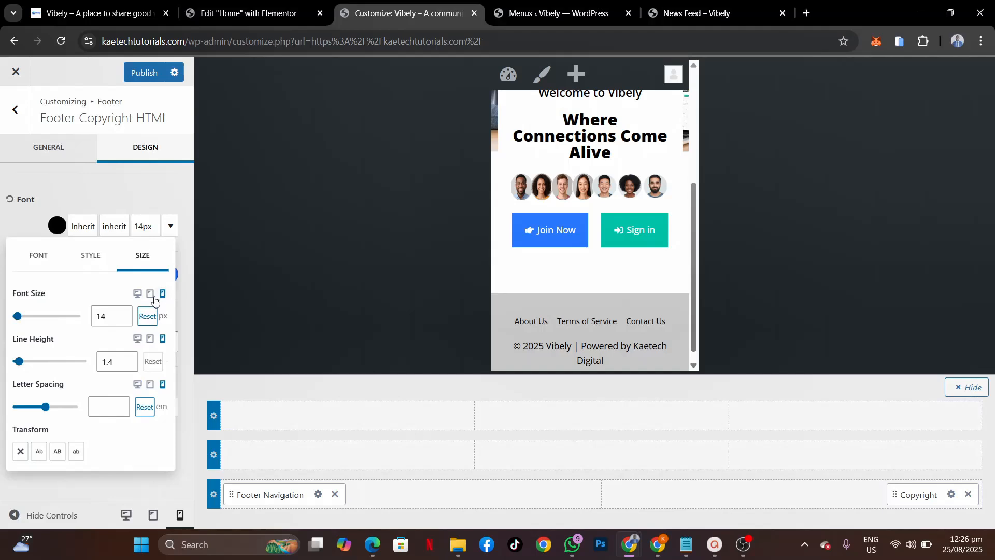
click(123, 319)
click(122, 320)
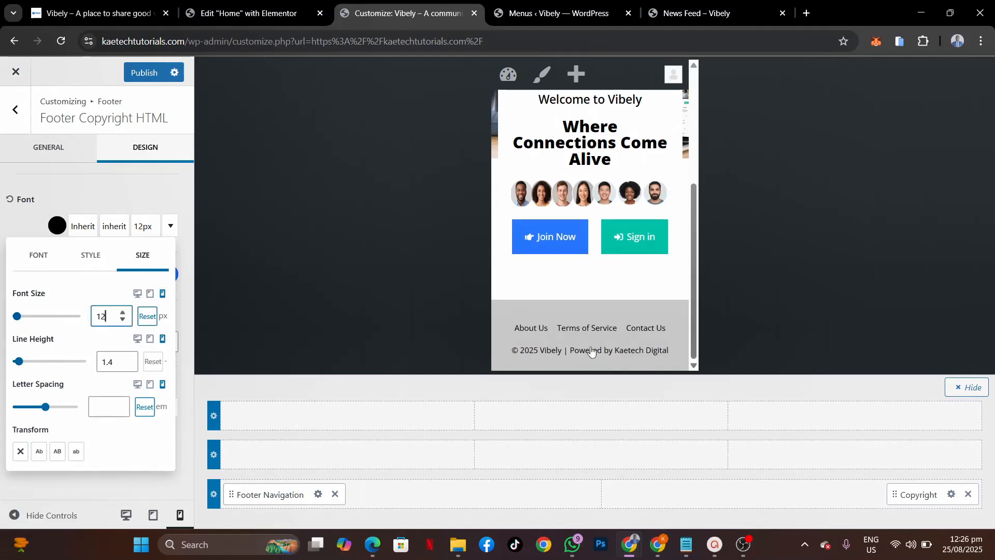
click(29, 224)
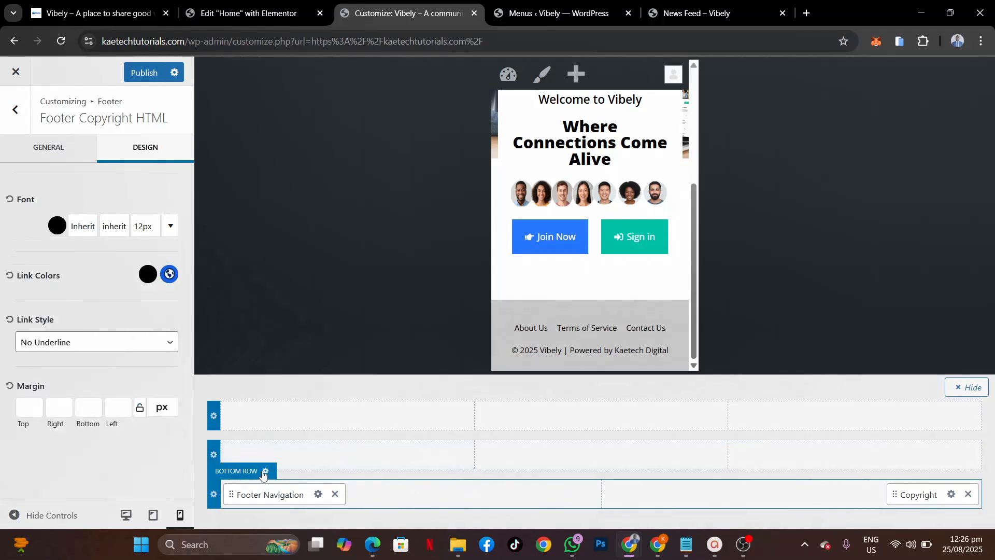
click(264, 471)
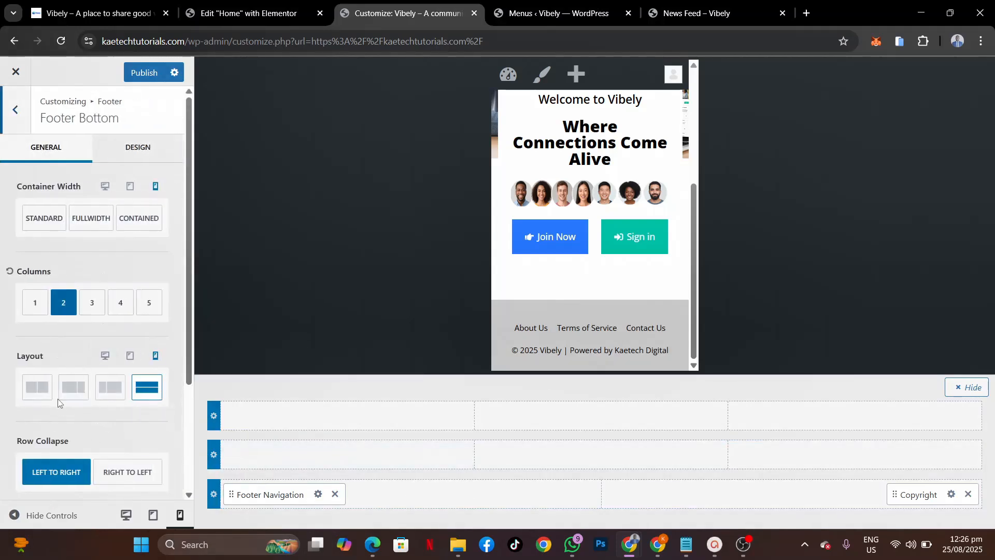
Step: Publish the Customizer changes and check the centred one-line footer in the mobile preview
scroll(58, 400, down, 3)
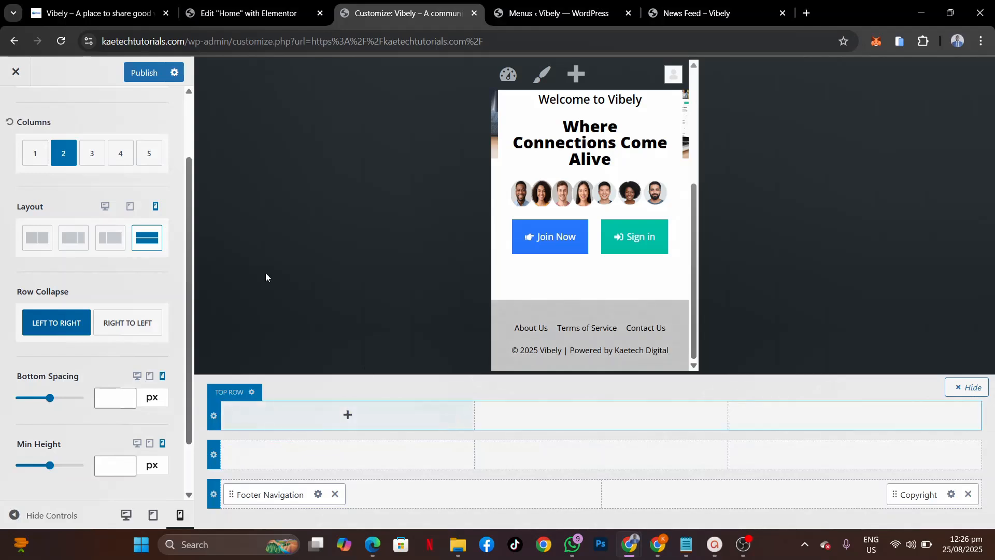
click(150, 72)
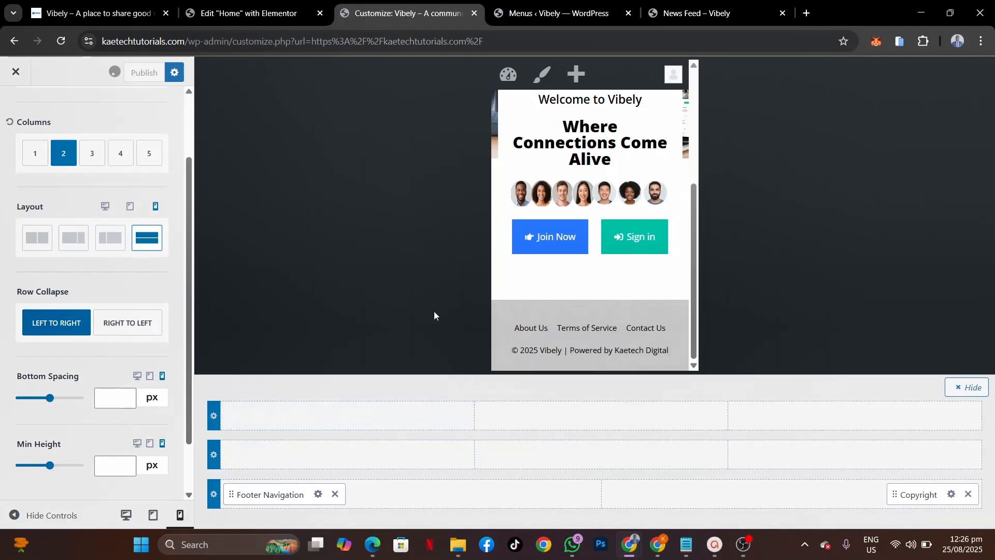
scroll(679, 215, up, 5)
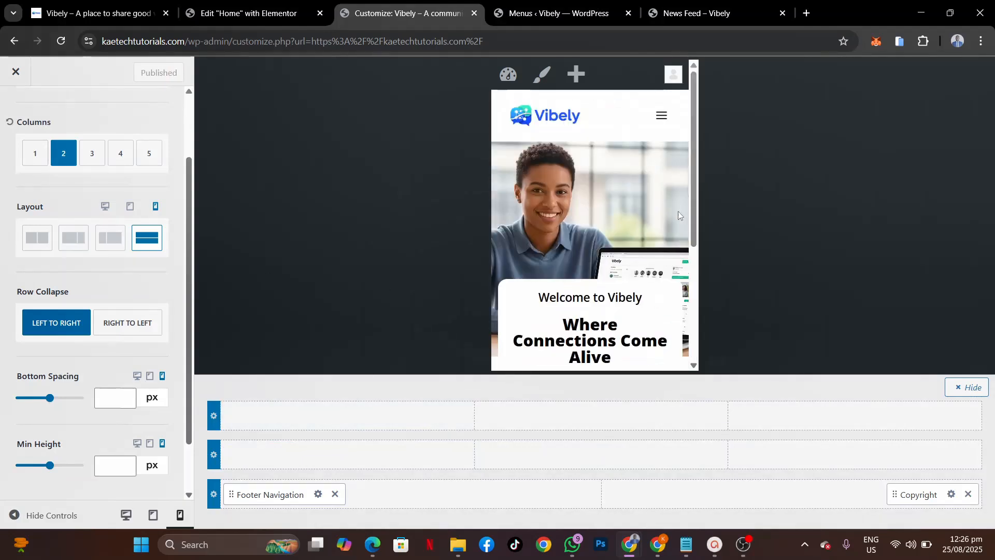
scroll(679, 215, down, 4)
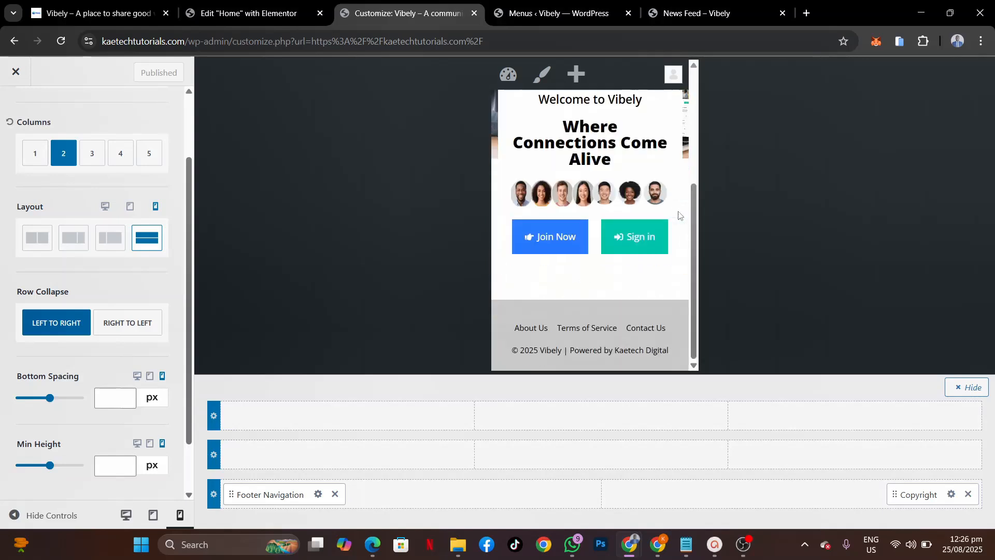
scroll(679, 215, up, 5)
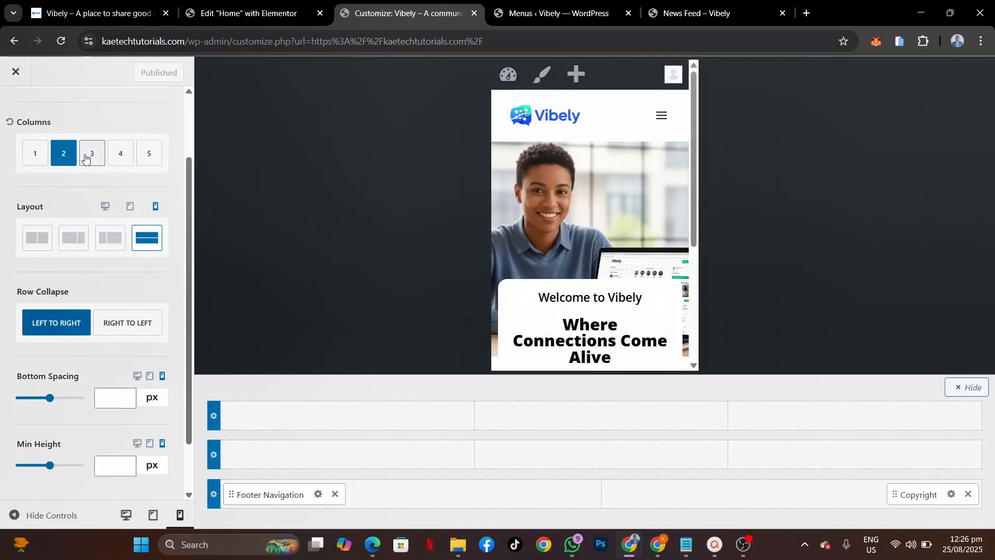
scroll(85, 157, up, 3)
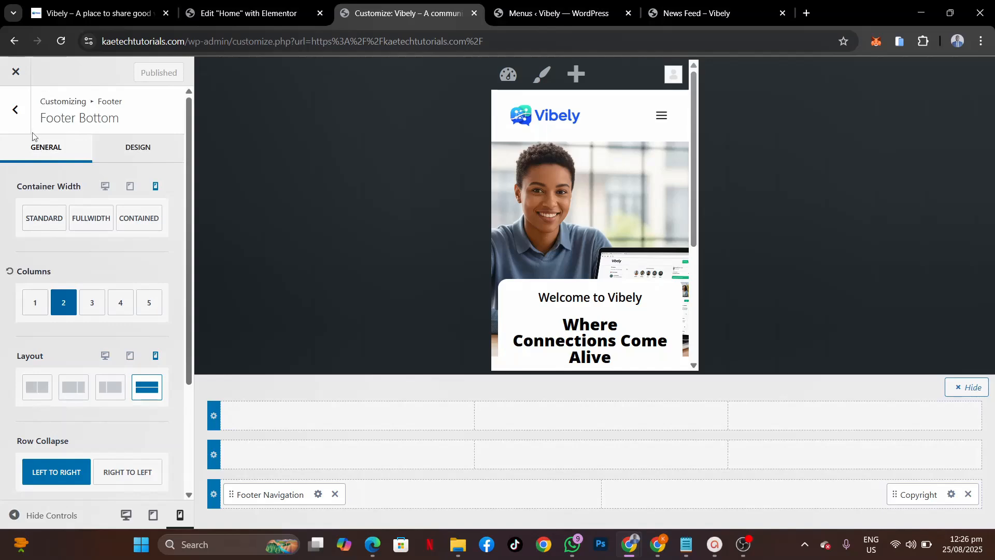
click(16, 72)
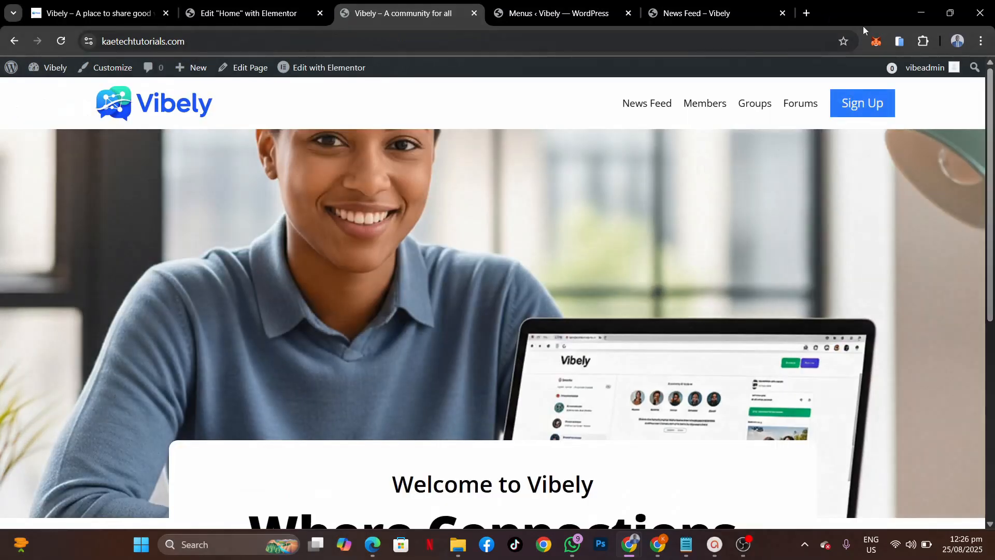
click(901, 42)
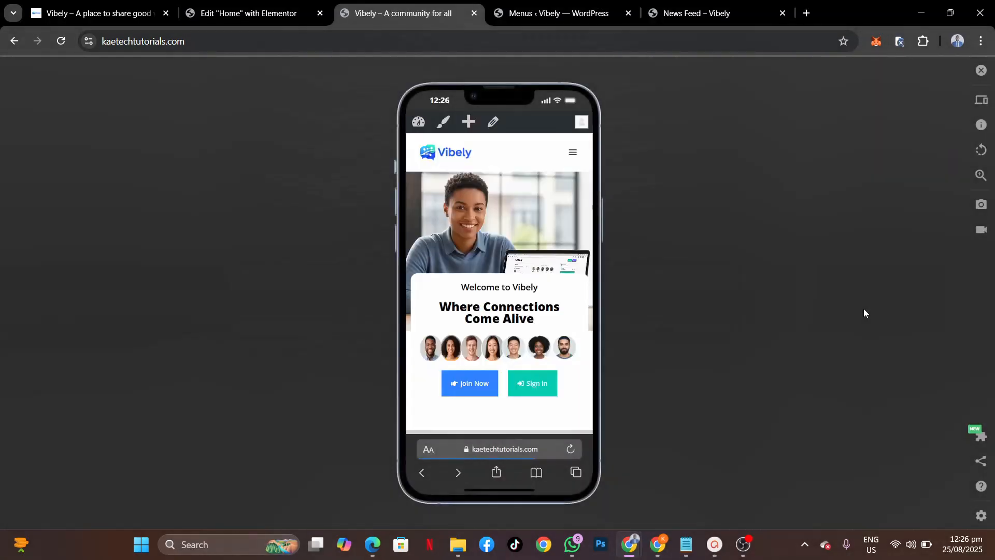
scroll(556, 353, down, 1)
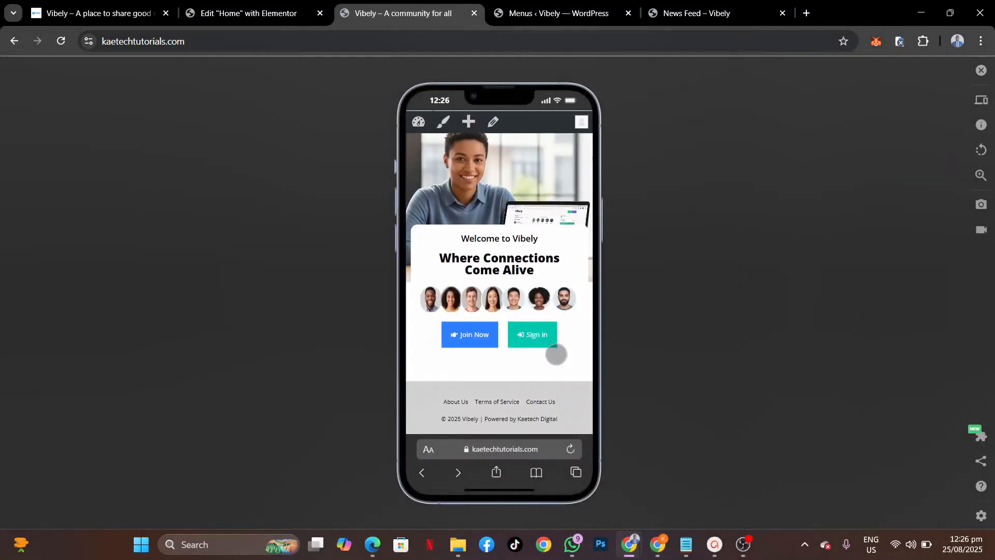
scroll(556, 354, up, 1)
scroll(556, 353, down, 1)
scroll(556, 354, up, 1)
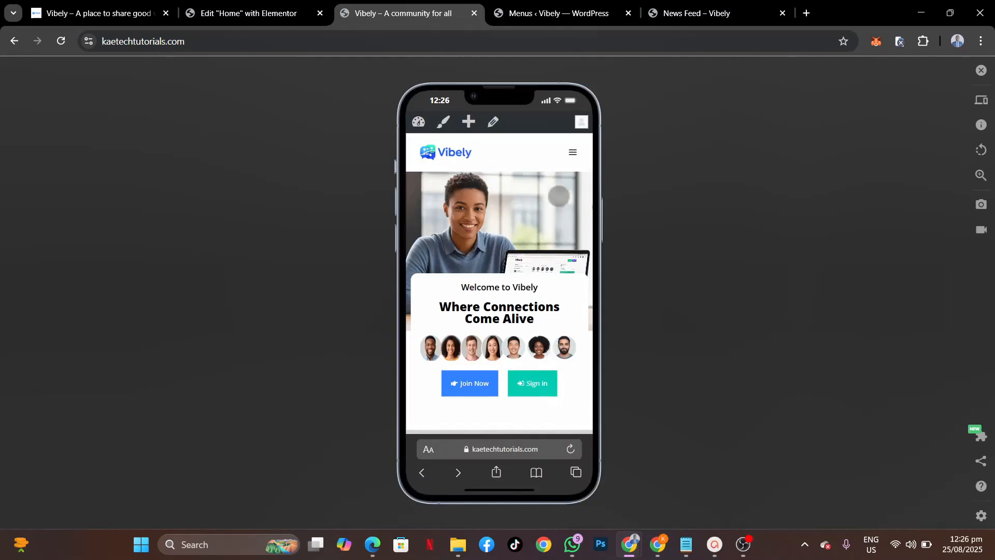
click(573, 151)
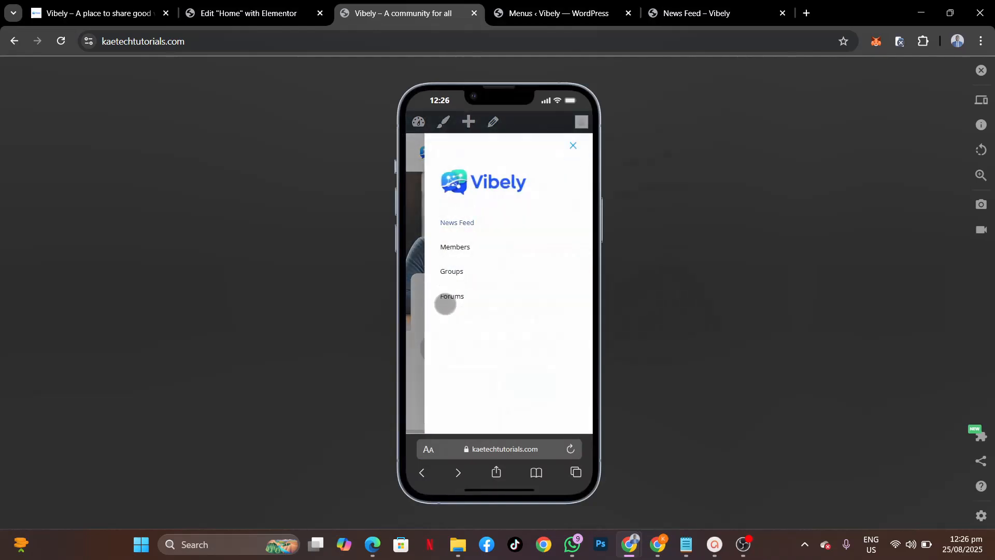
click(573, 146)
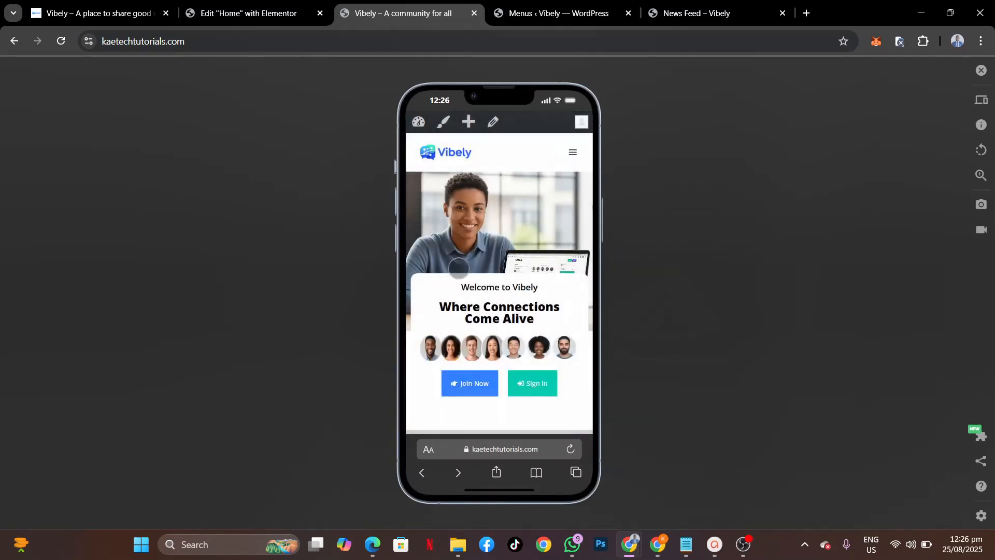
click(981, 70)
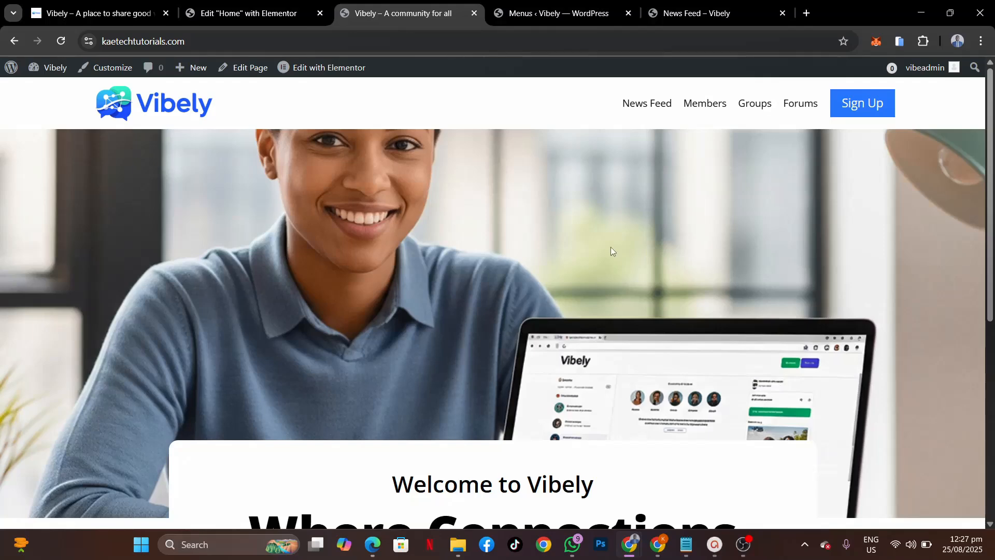
click(657, 105)
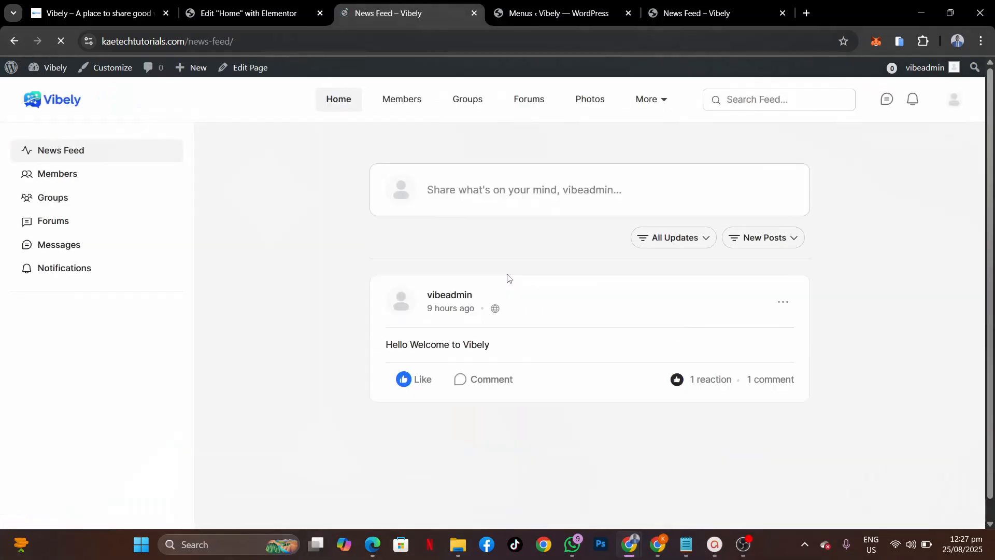
Step: Try the news feed post composer, close it unpublished, and return to the WordPress Menus tab
scroll(519, 414, down, 1)
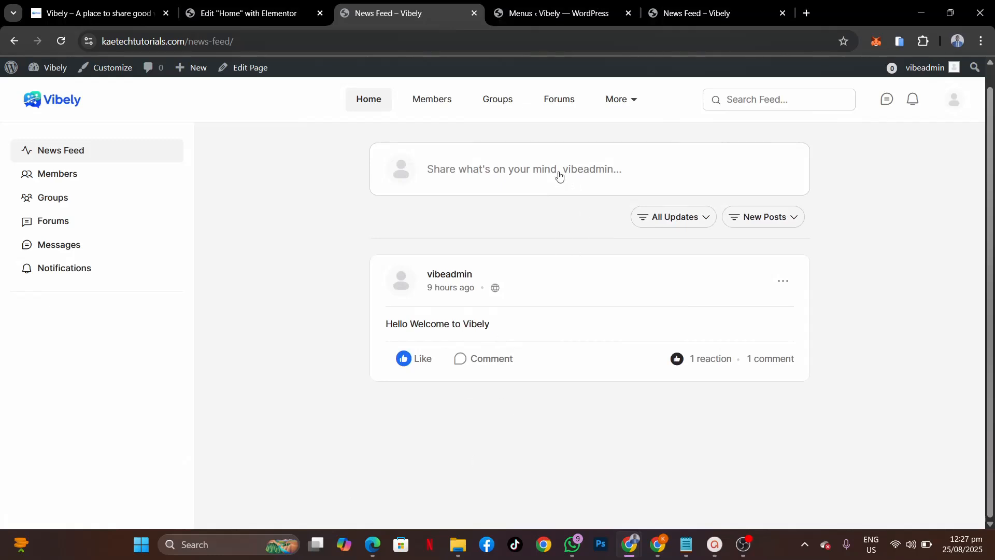
click(513, 170)
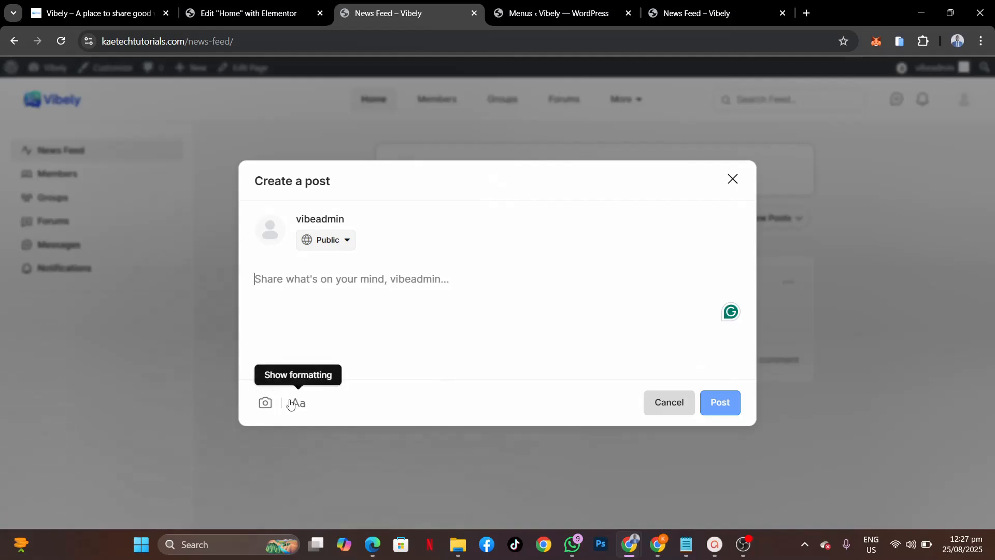
click(734, 181)
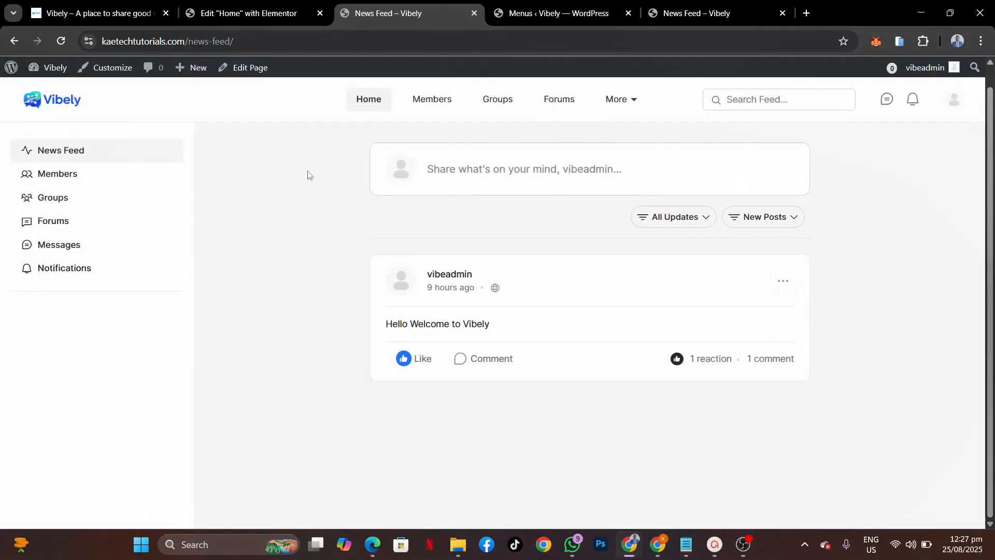
click(547, 15)
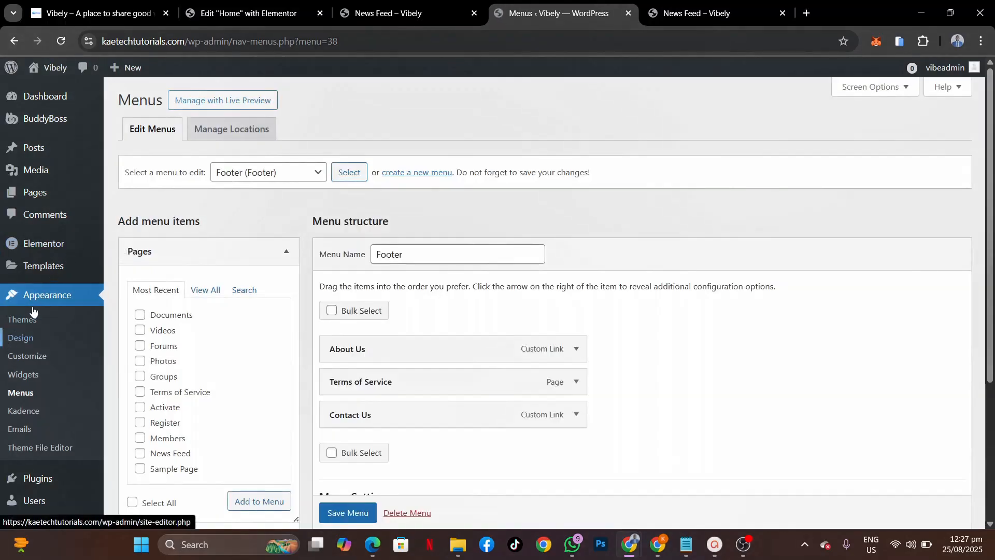
Step: Go to BuddyBoss Settings and open the Media upload settings
scroll(73, 346, down, 1)
scroll(73, 346, up, 1)
mouse_move(25, 113)
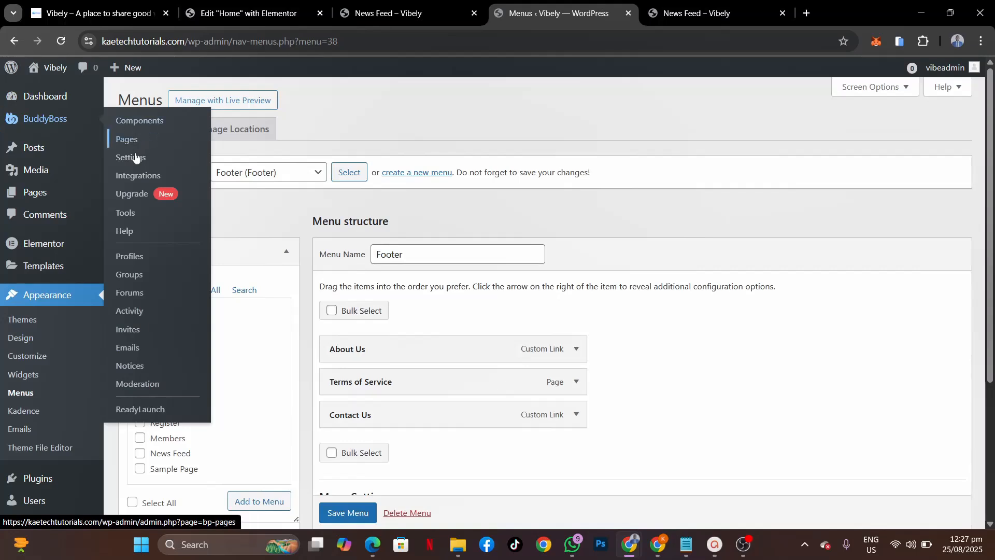
click(133, 159)
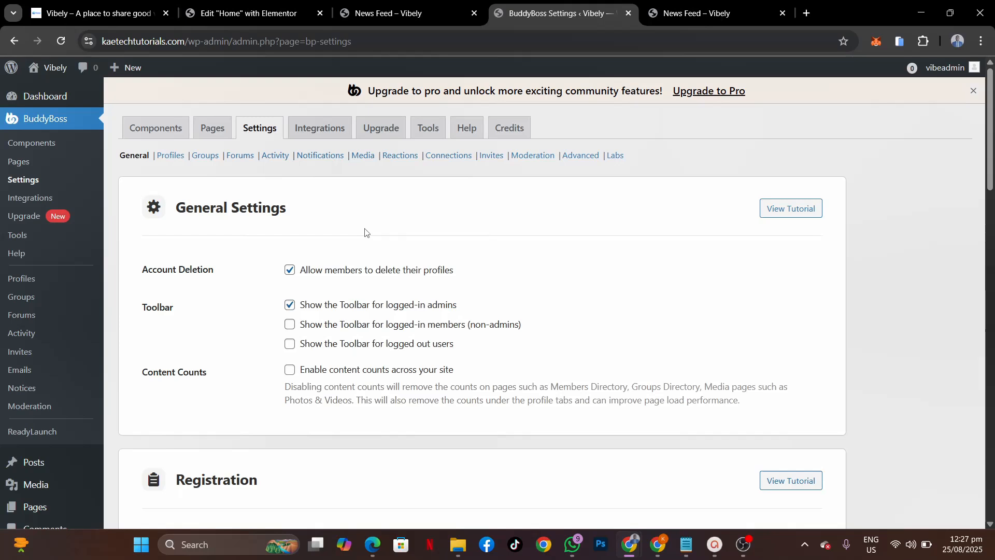
click(362, 155)
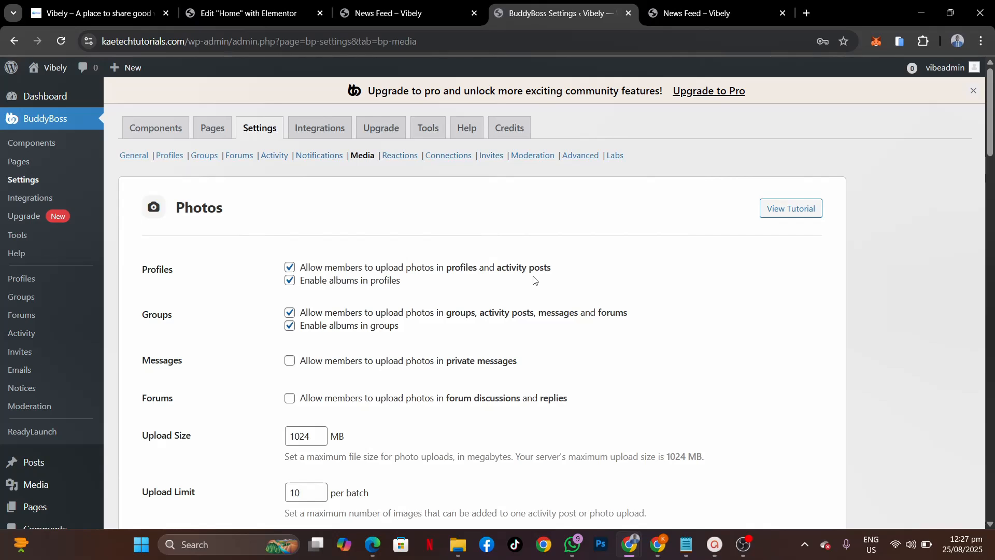
Step: Allow photos in private messages and forums, and set Photos Upload Size to 50 MB
scroll(534, 279, down, 2)
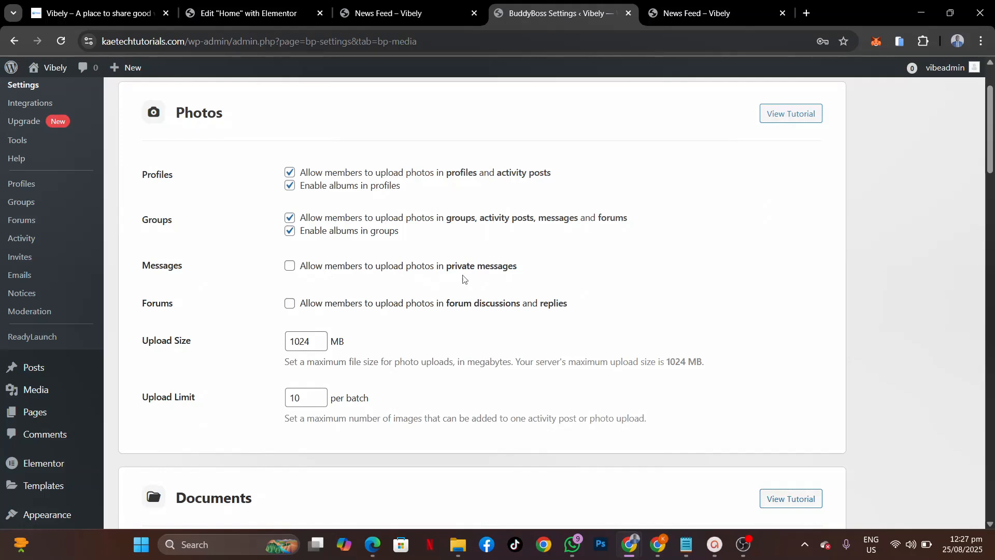
click(289, 267)
click(290, 304)
scroll(419, 336, down, 2)
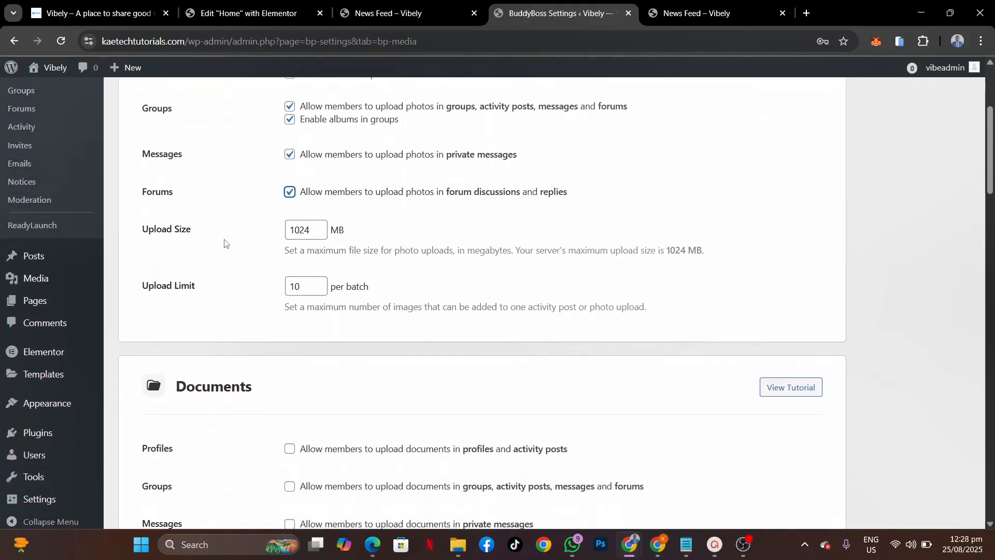
double_click(297, 231)
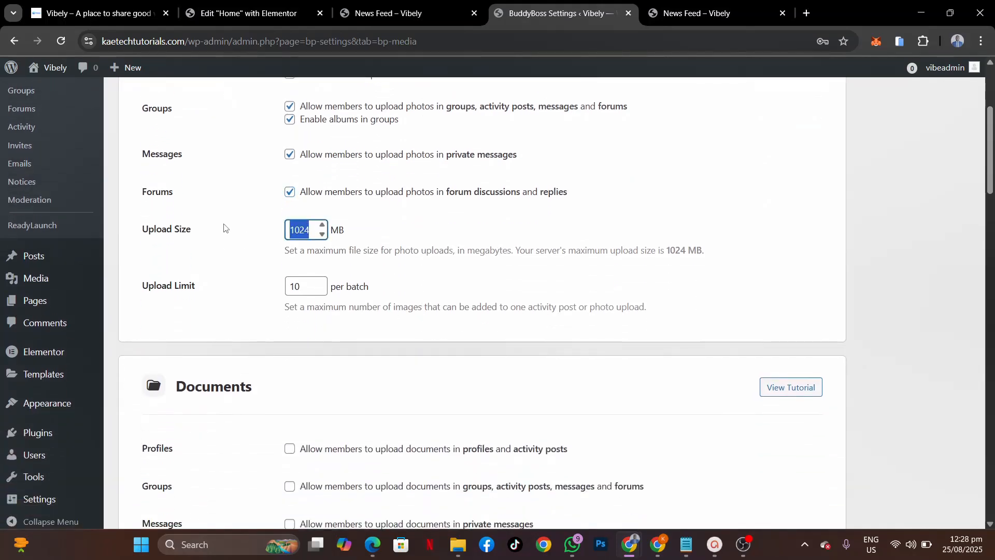
text(50)
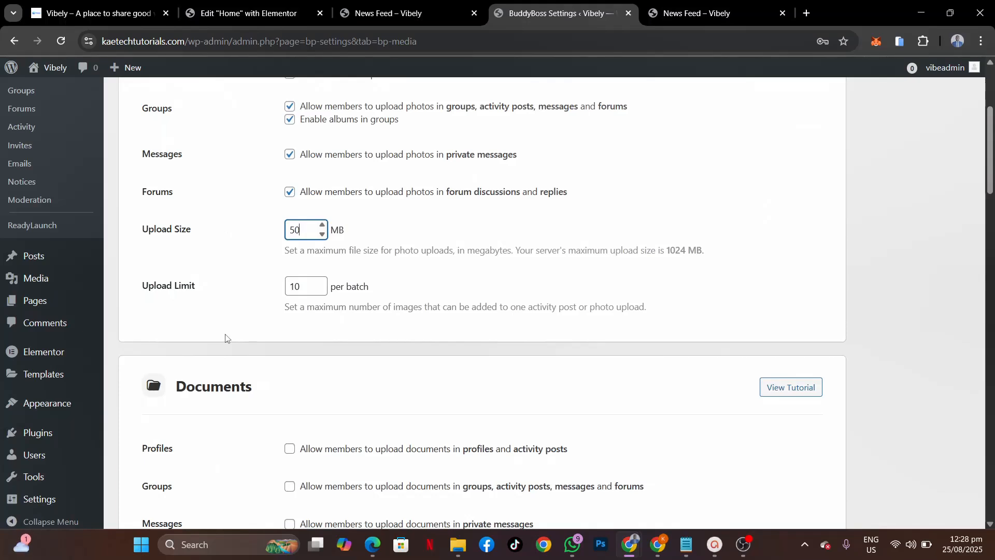
scroll(226, 336, down, 4)
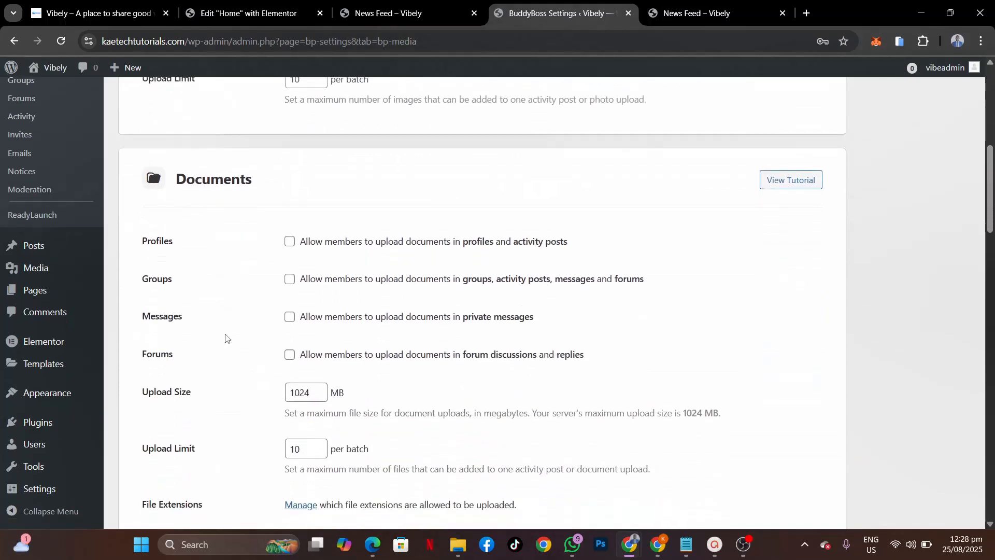
Step: Allow document uploads in profiles, groups, messages and forums, with a 50 MB upload size
click(294, 235)
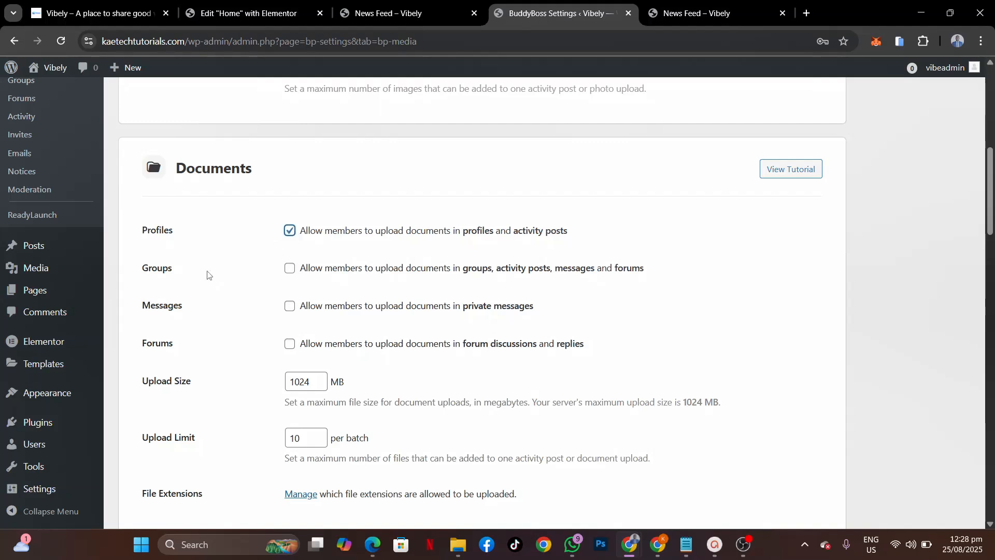
click(291, 269)
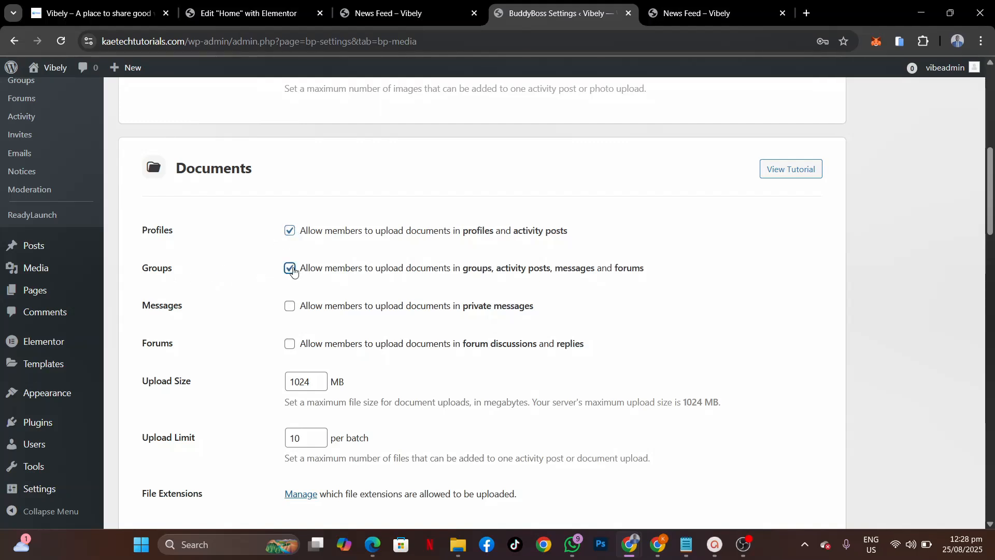
click(291, 306)
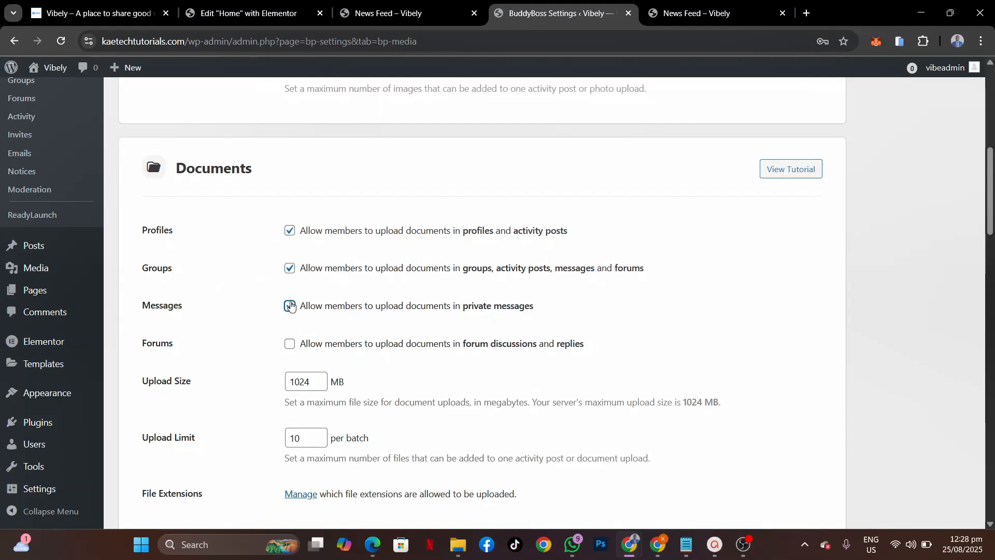
click(291, 346)
double_click(300, 382)
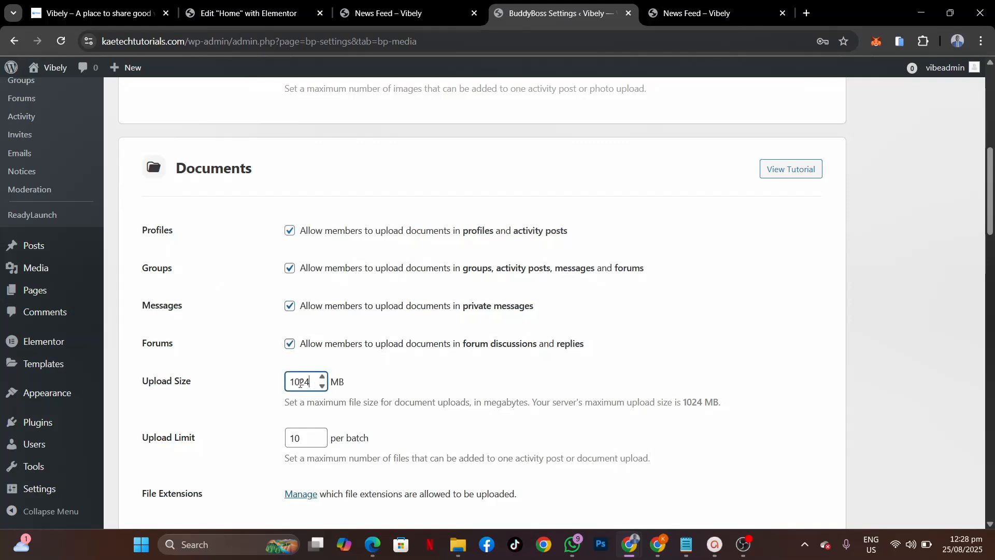
text(50)
scroll(220, 374, down, 3)
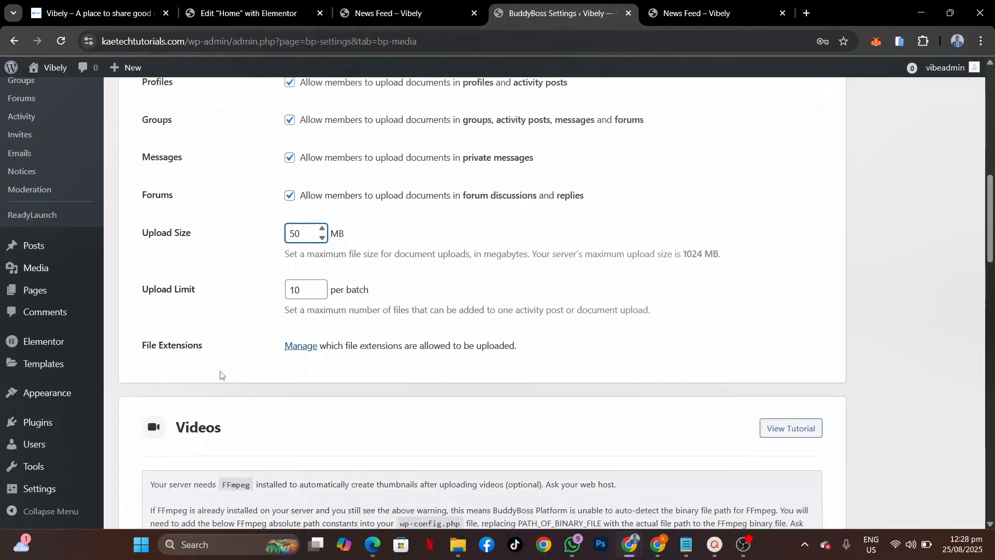
scroll(221, 375, down, 5)
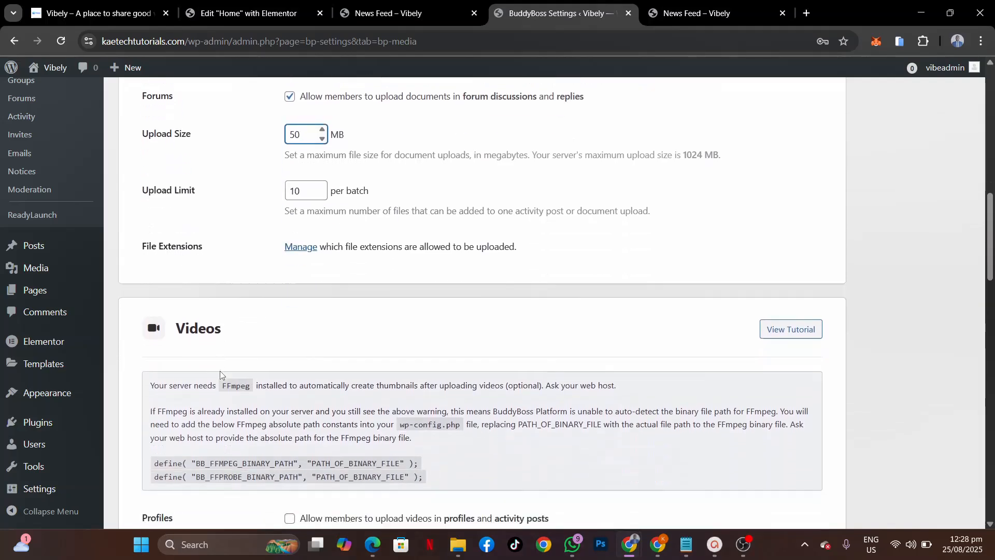
scroll(220, 374, down, 2)
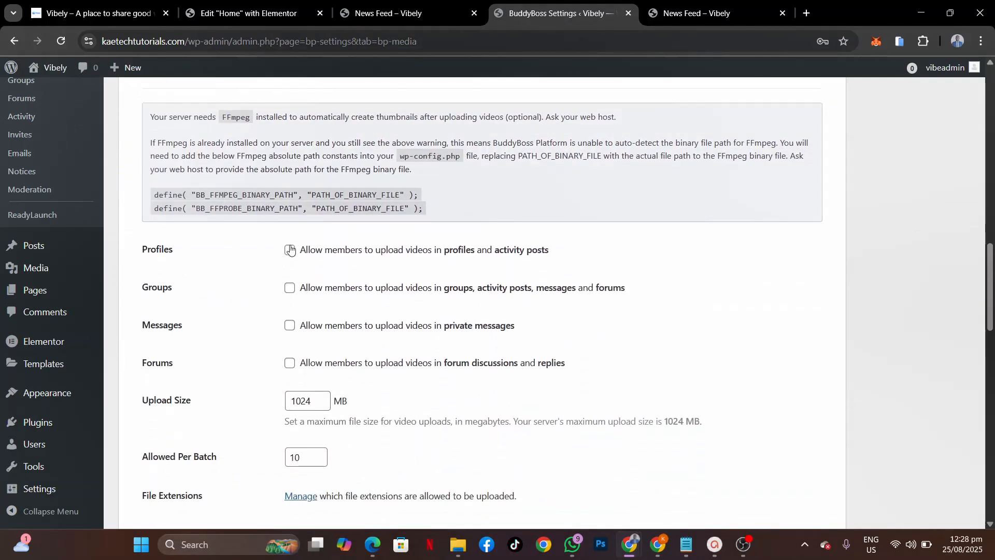
Step: Tick video uploads for Groups, Messages and Forums and set the video Upload Size to 50
click(289, 288)
click(289, 325)
click(289, 363)
double_click(308, 398)
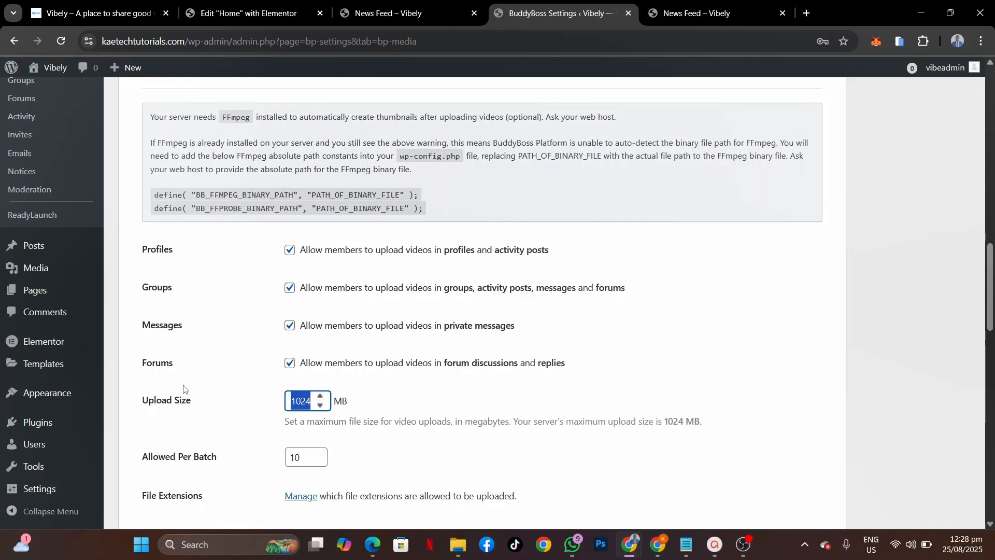
text(100)
scroll(183, 389, down, 3)
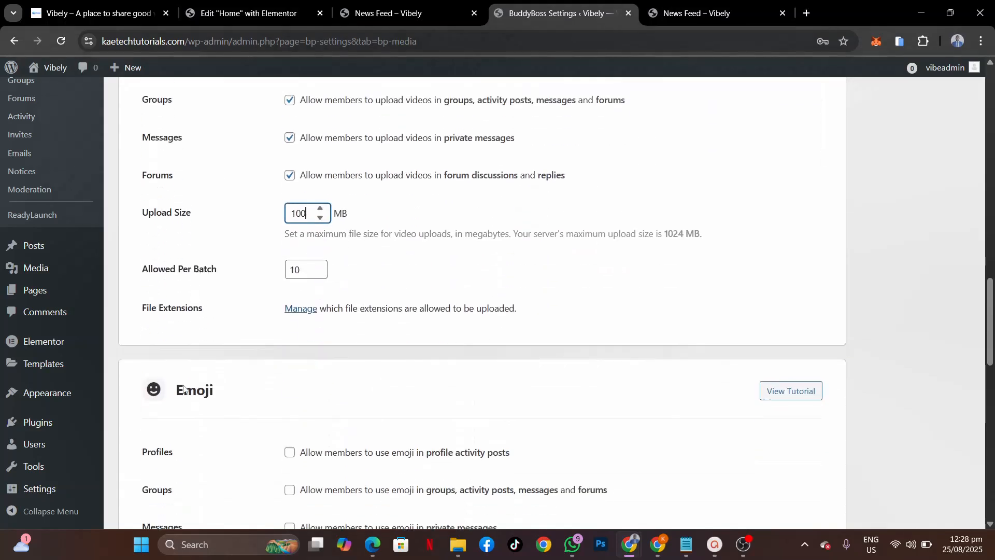
double_click(311, 215)
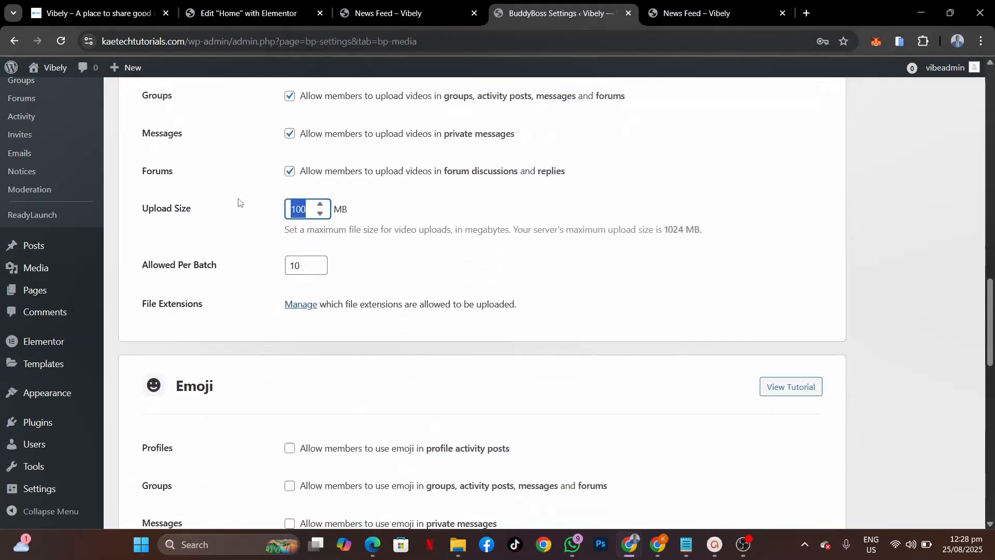
text(50)
scroll(238, 202, down, 2)
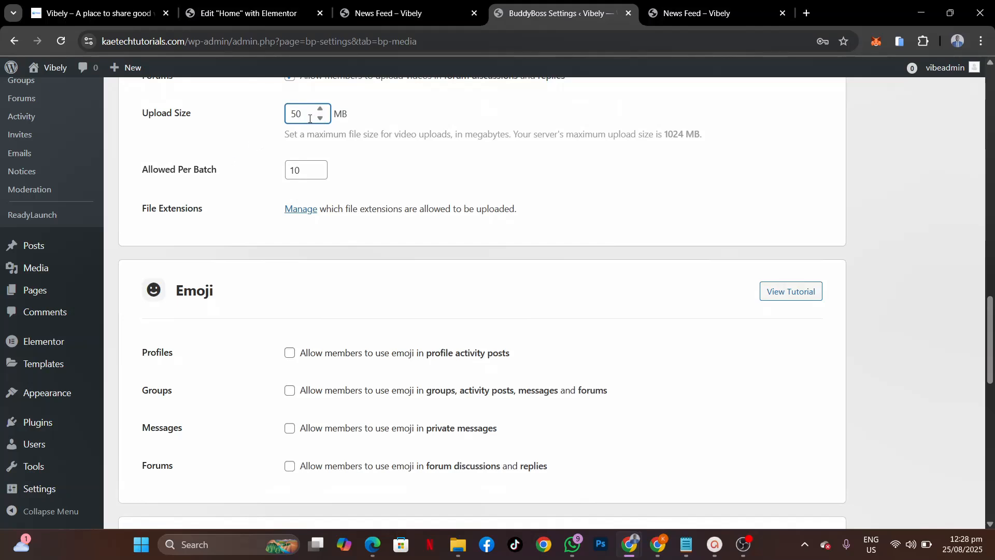
scroll(232, 236, down, 2)
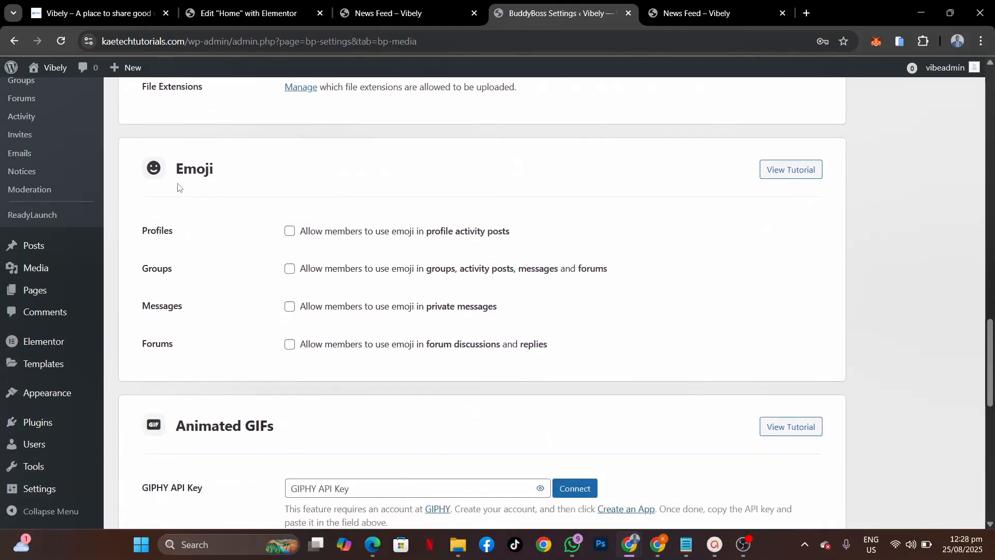
Step: Enable emoji for profile activity, groups and forums, then scroll down to Animated GIFs
click(289, 231)
click(289, 269)
click(289, 344)
scroll(263, 379, down, 4)
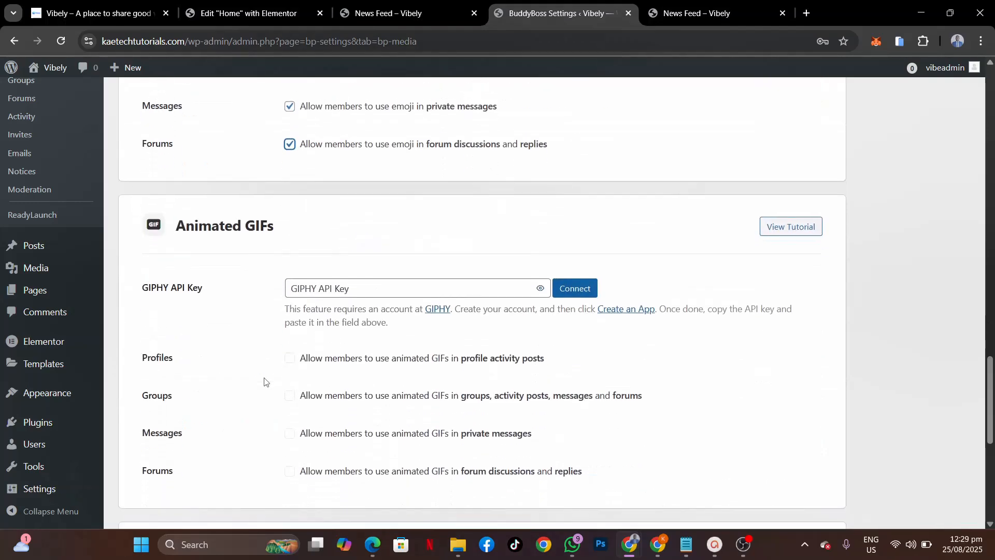
scroll(264, 382, down, 2)
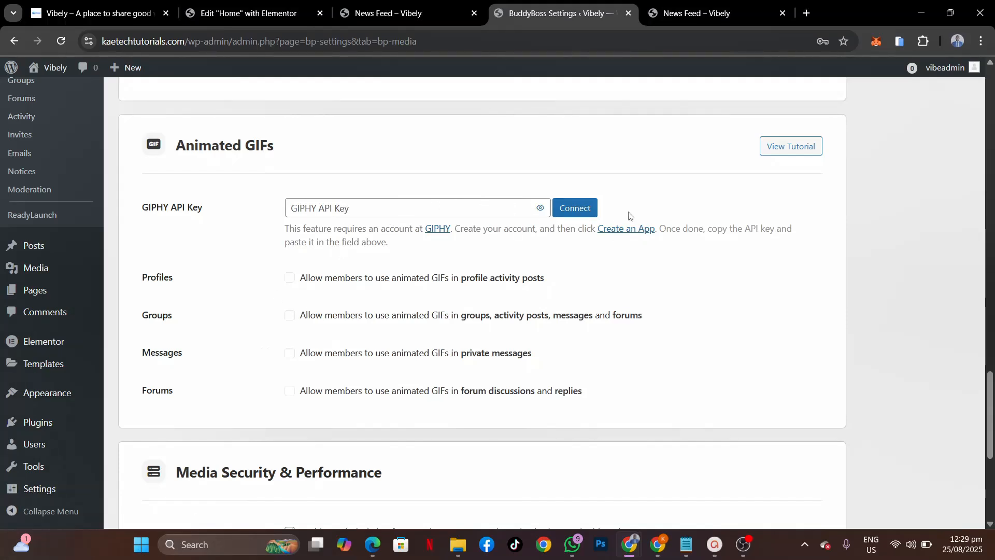
scroll(196, 335, down, 2)
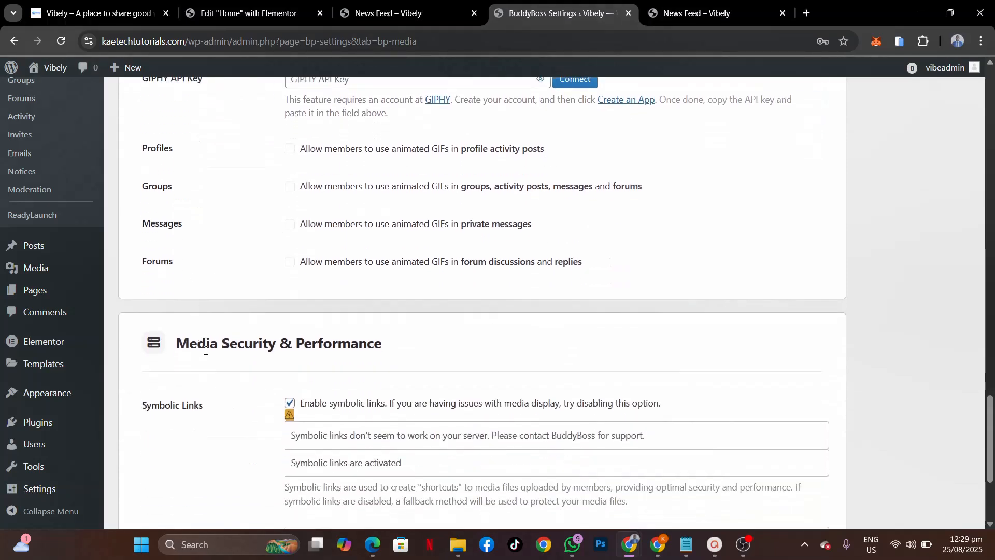
Step: Save the BuddyBoss Media settings to get the 'Settings saved successfully' confirmation
scroll(205, 350, down, 1)
scroll(206, 350, down, 1)
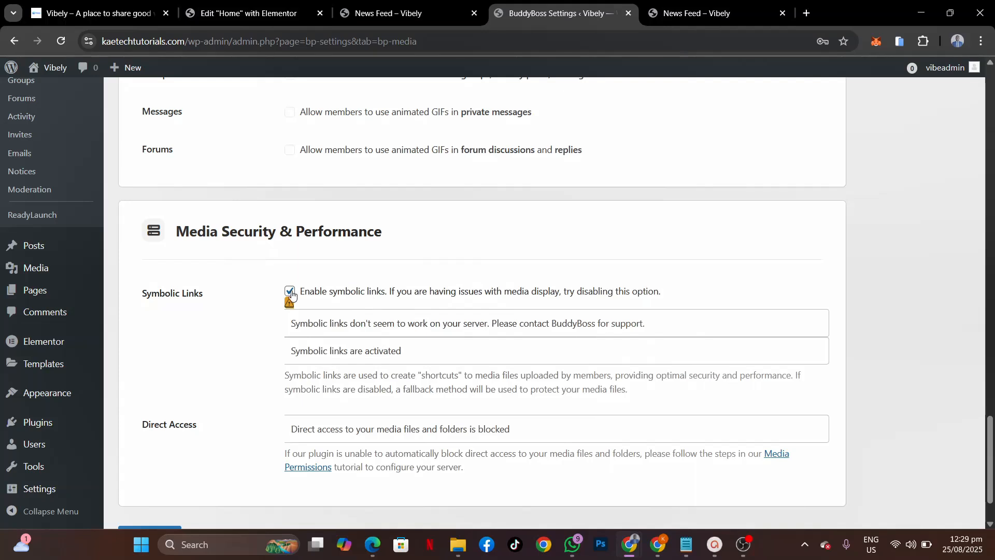
scroll(252, 341, down, 1)
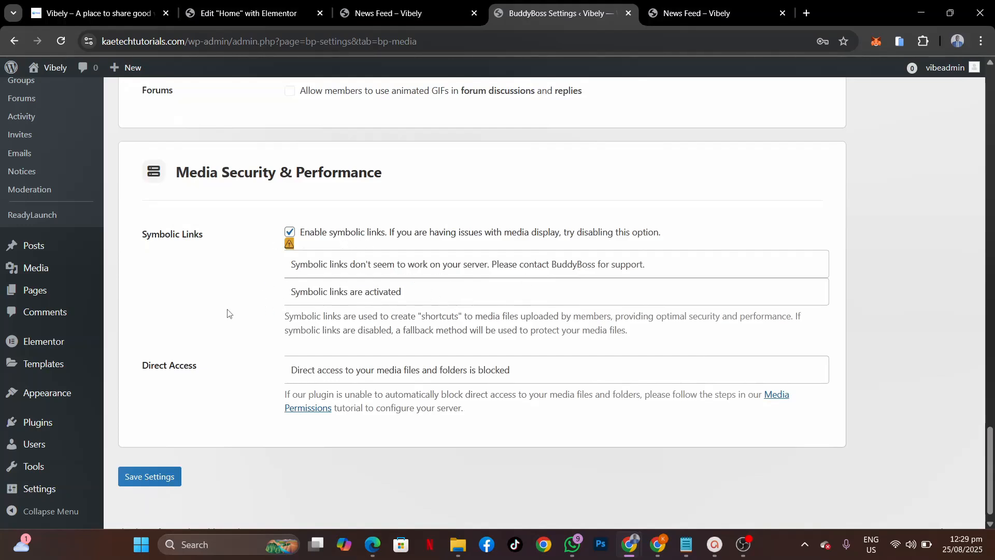
click(152, 480)
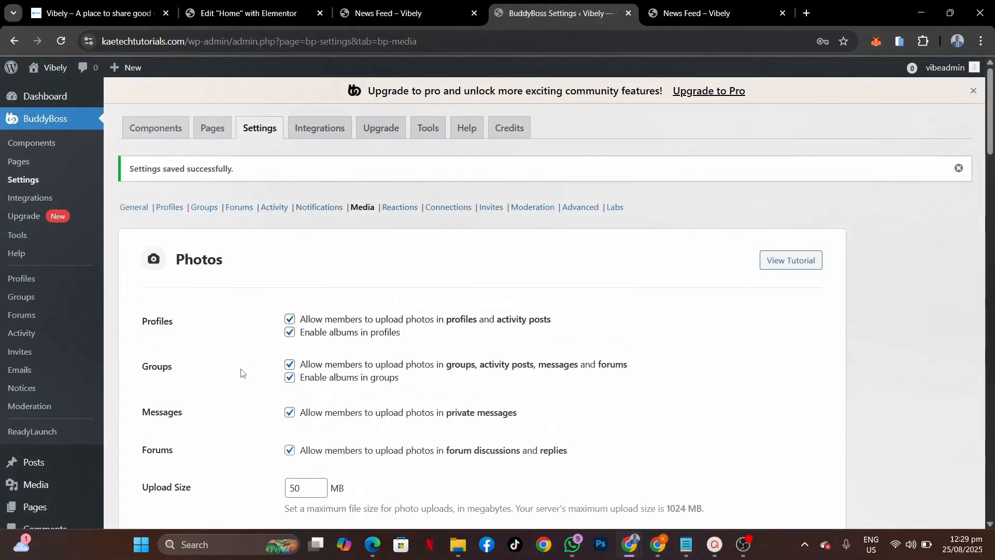
scroll(241, 373, down, 1)
scroll(241, 373, down, 20)
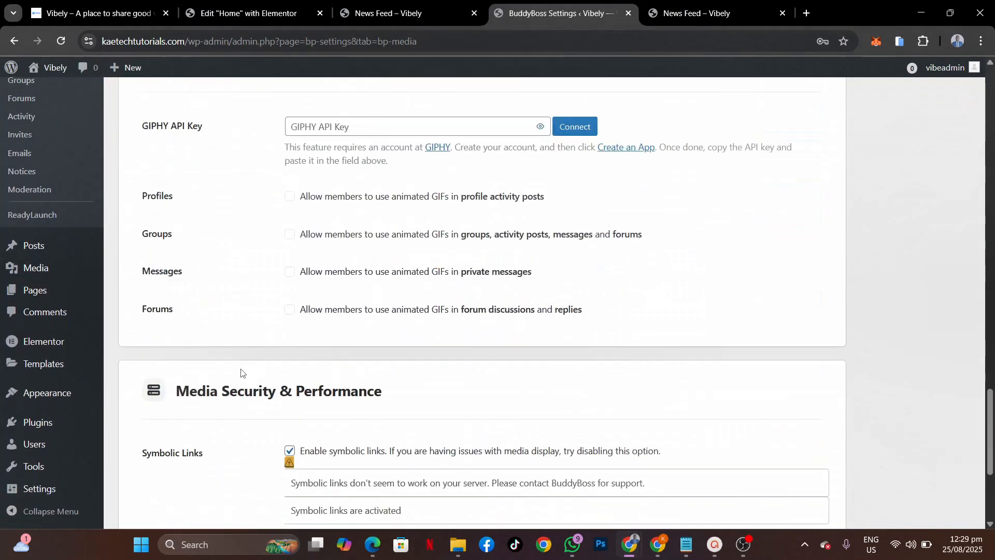
Step: Reload the Vibely News Feed and reopen an empty Create a post composer with media options
click(381, 6)
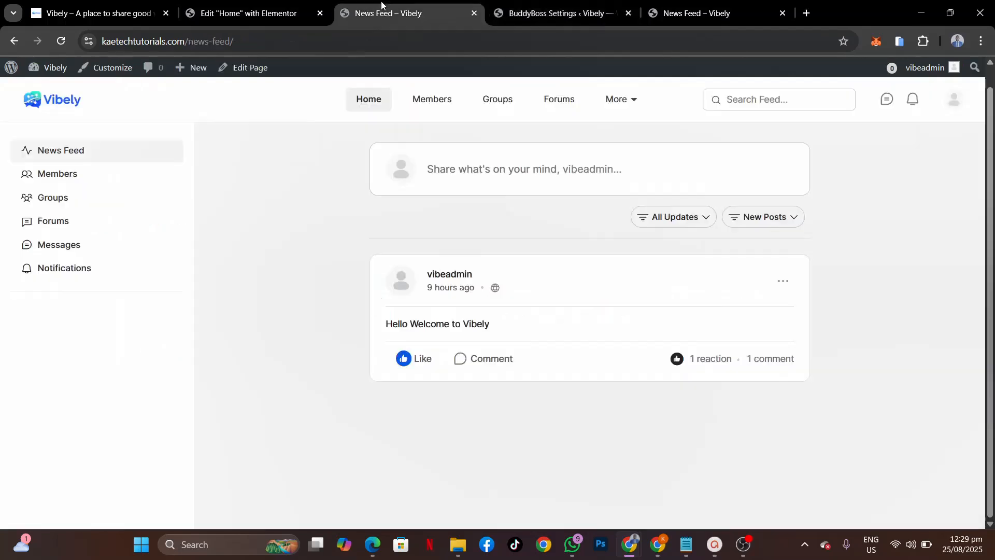
click(455, 176)
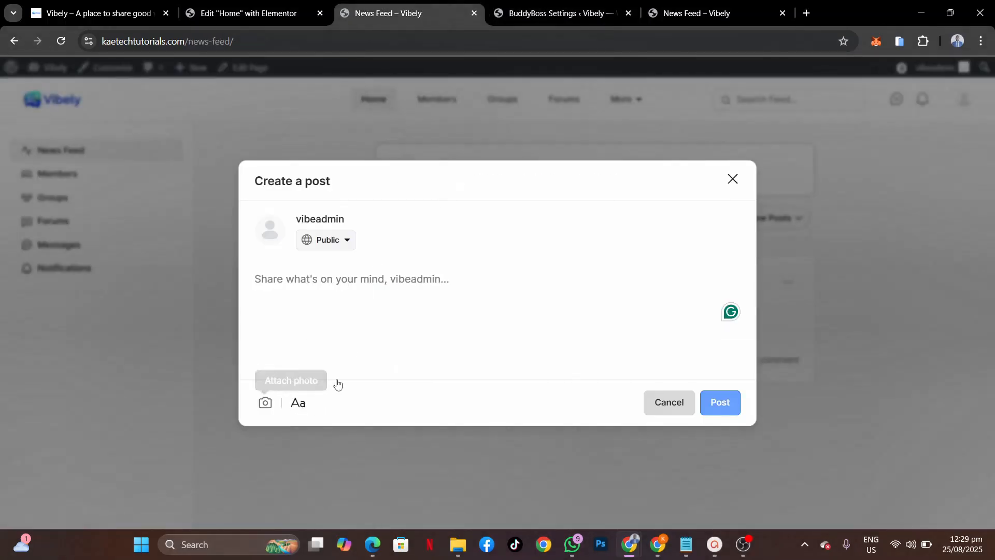
click(60, 41)
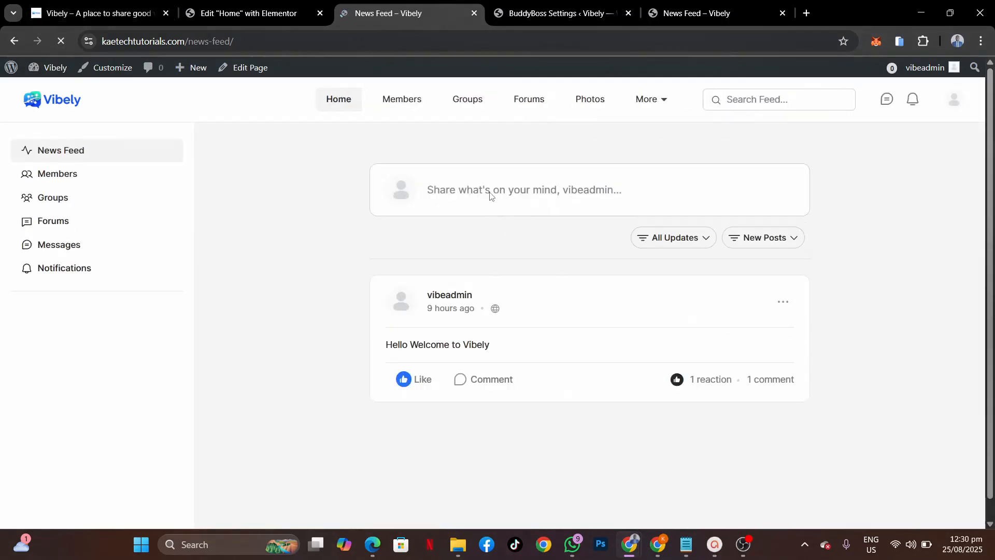
click(490, 195)
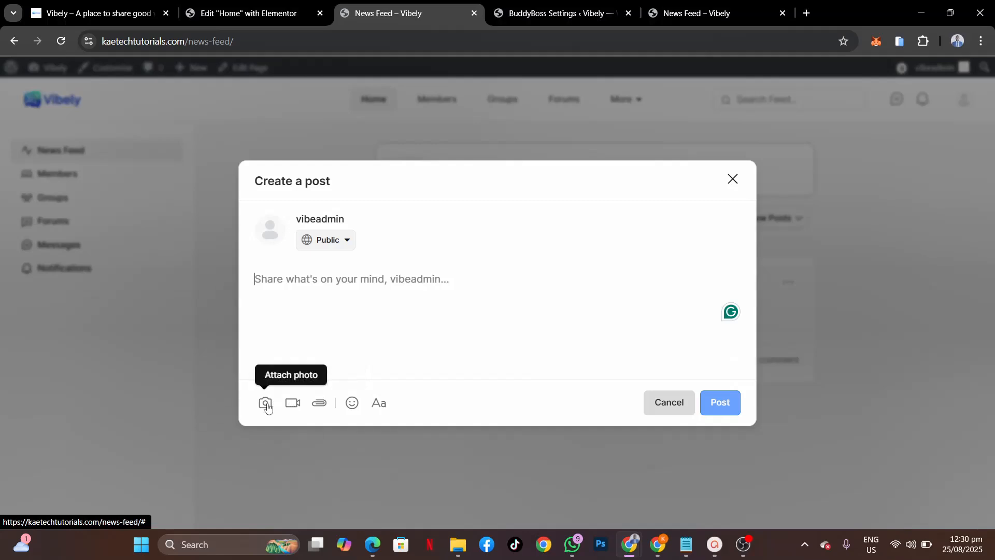
click(733, 178)
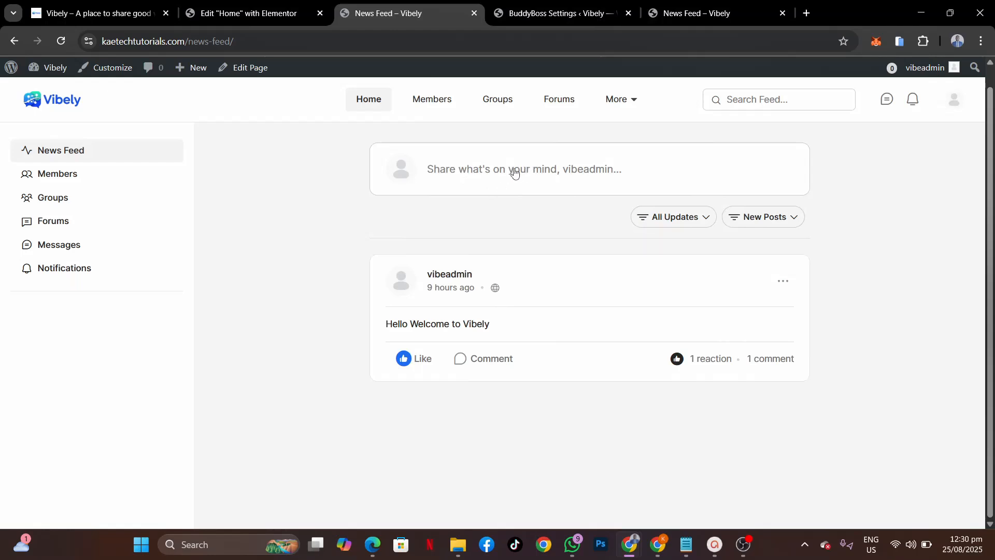
click(482, 172)
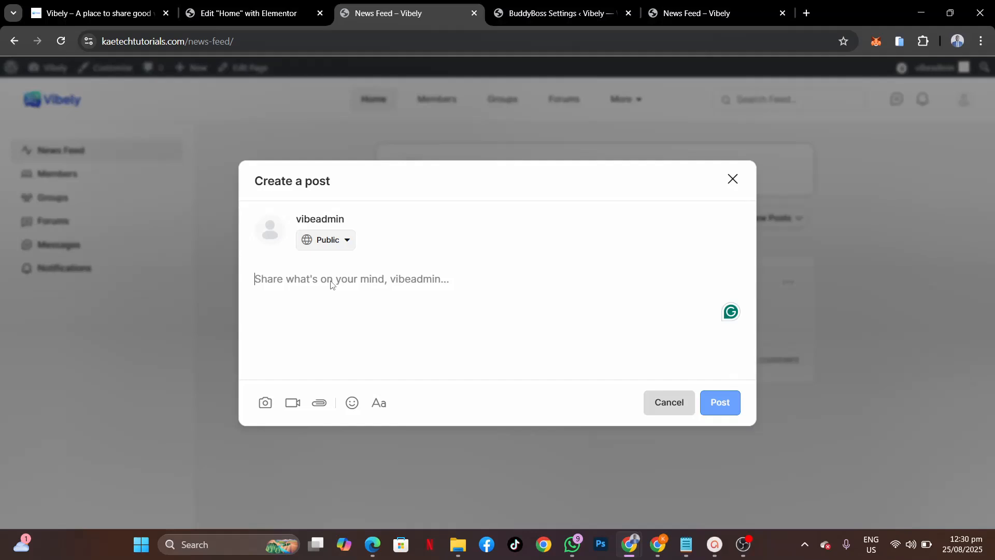
text(V)
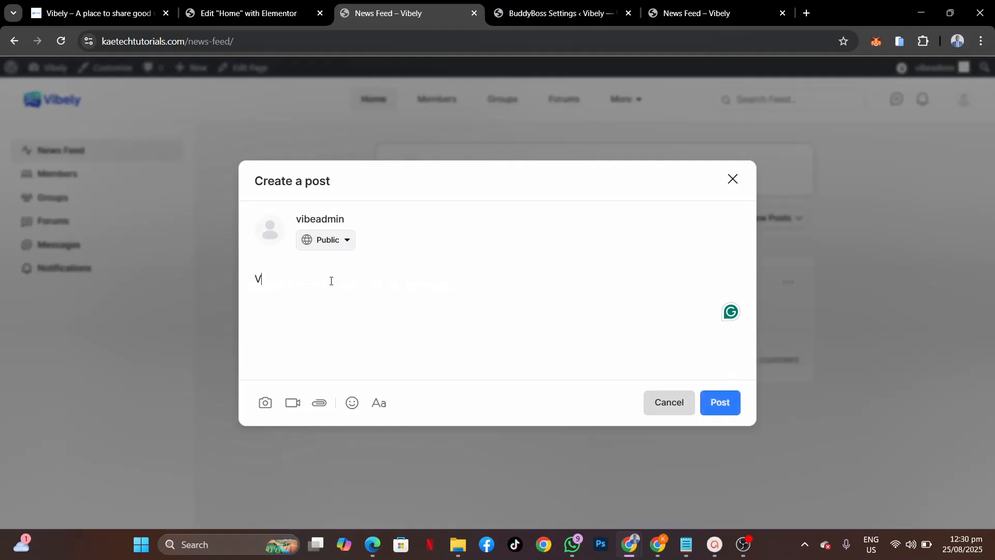
text(isit temp)
key(BackSpace)
key(BackSpace)
key(BackSpace)
key(BackSpace)
text(Template Selat)
text( for all your)
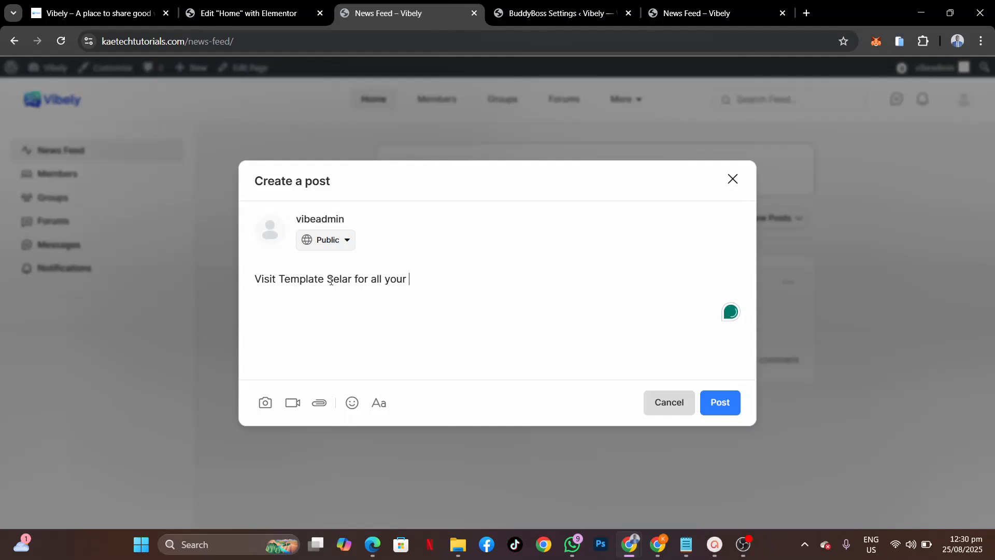
text( ready made elementor)
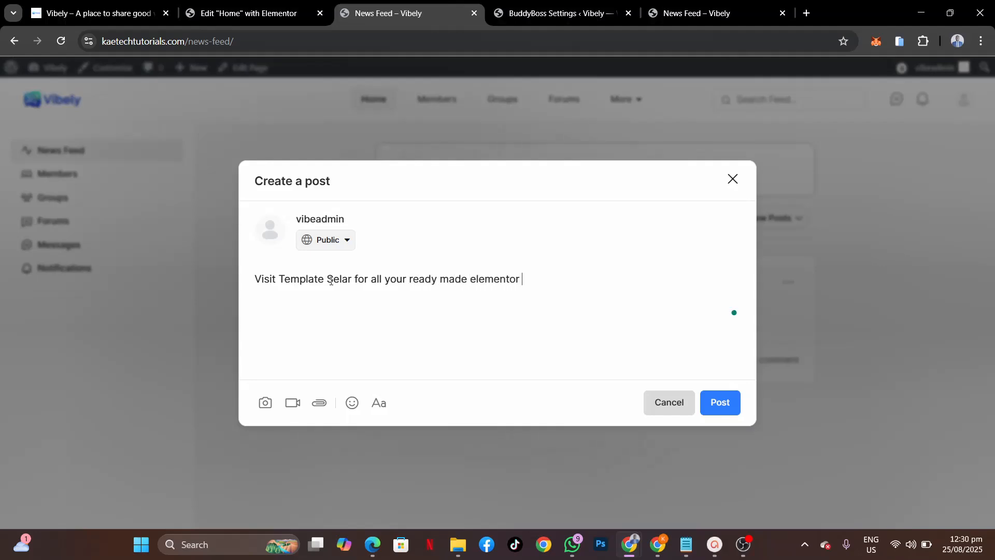
text( templates https://te)
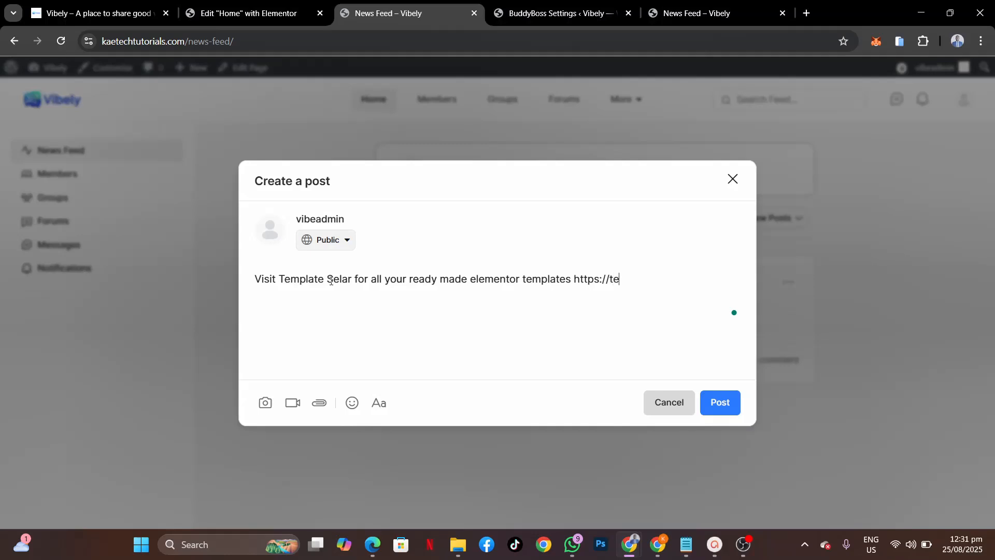
text(mplateselar.com)
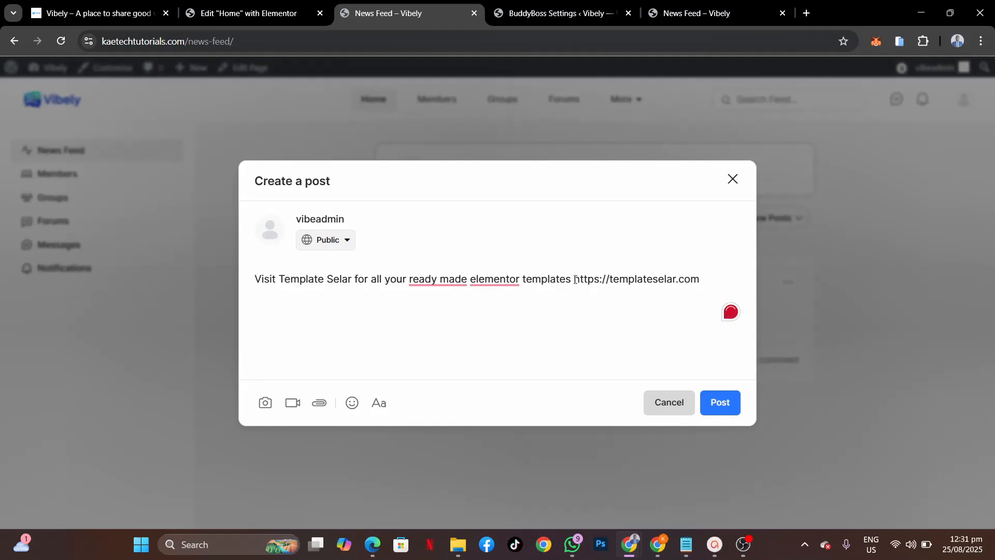
drag(667, 280, 711, 279)
key(ctrl+c)
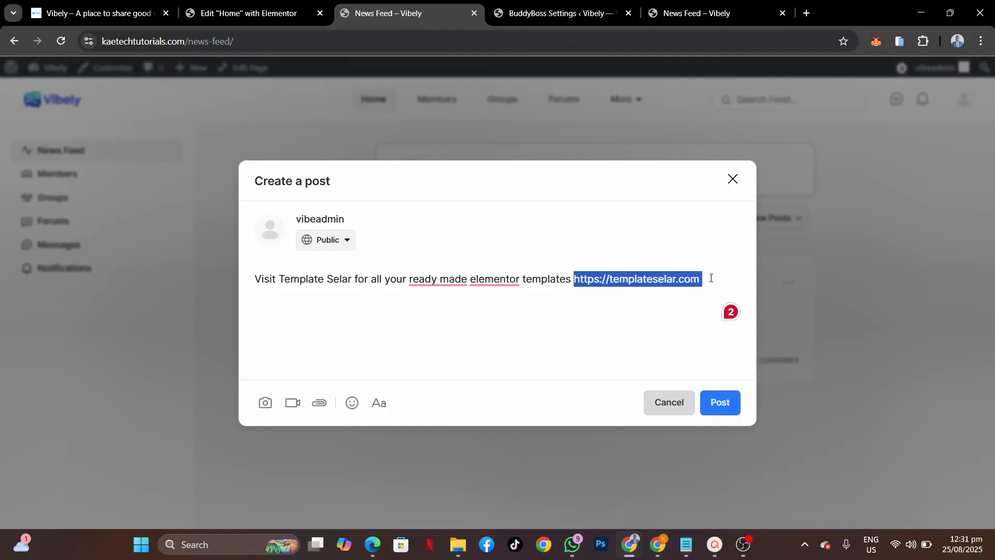
key(BackSpace)
key(ctrl+v)
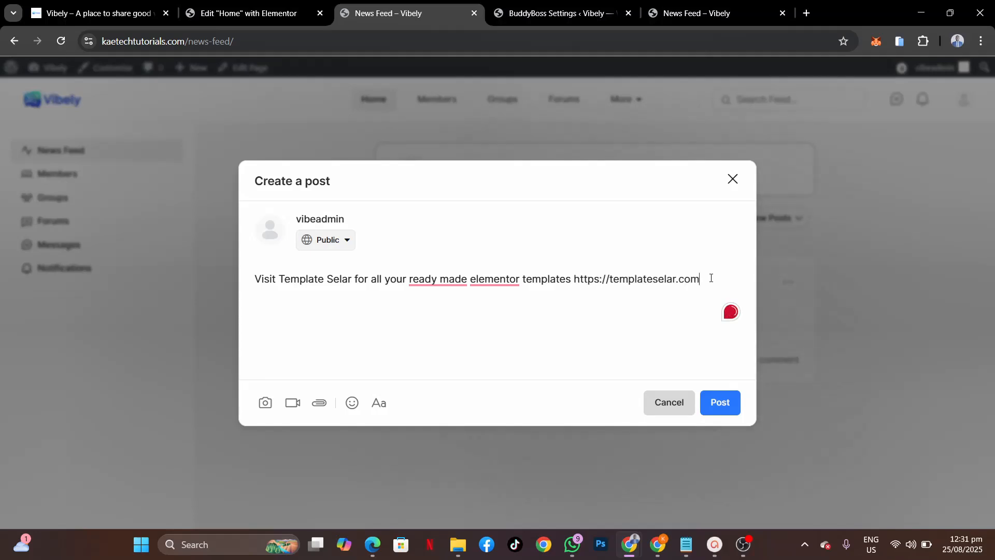
key(Return)
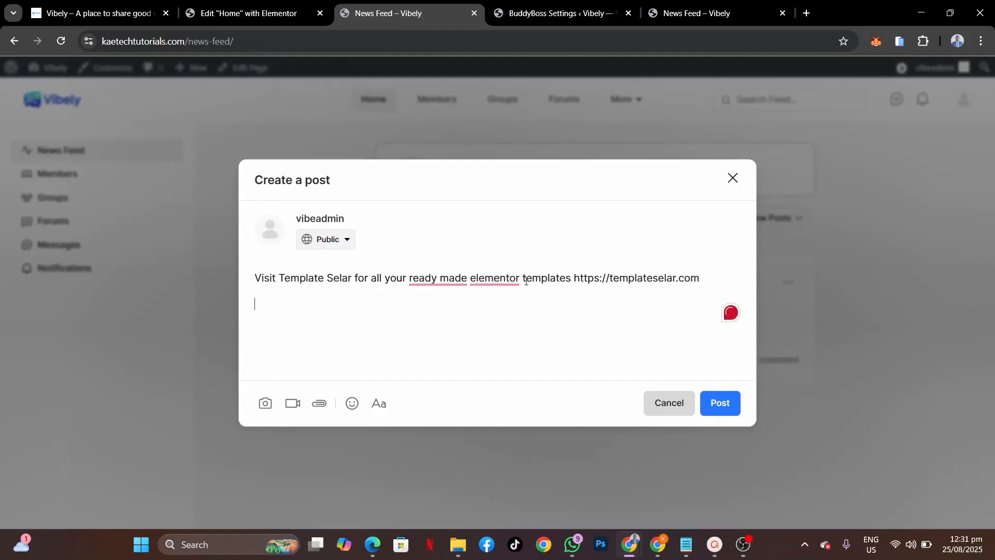
mouse_move(448, 277)
mouse_move(517, 279)
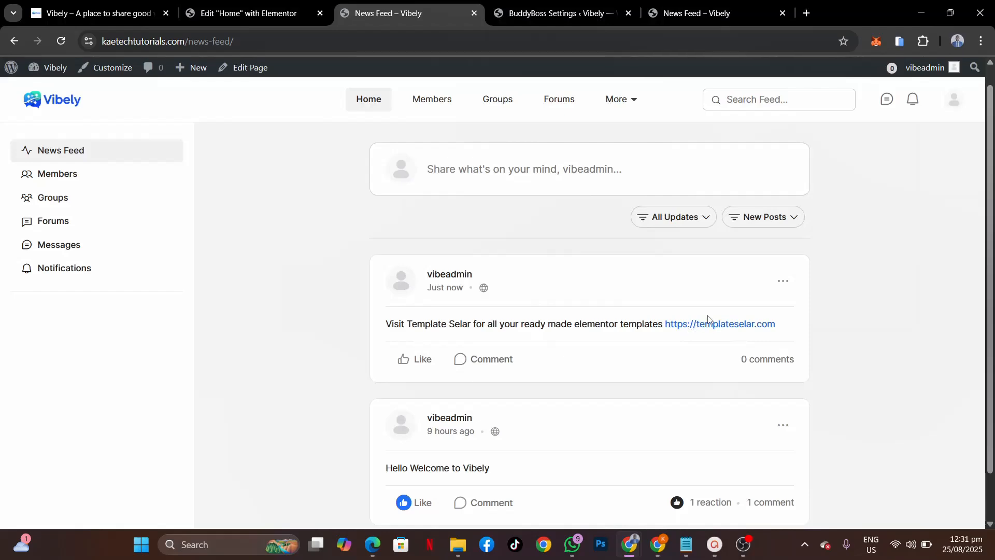
Step: Tick Link Previews in the BuddyBoss Activity settings
click(540, 13)
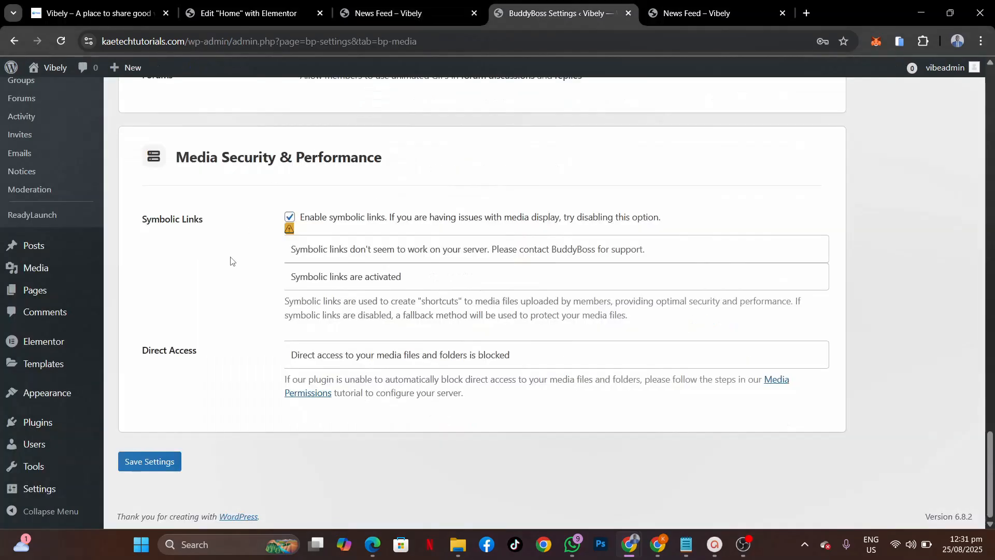
scroll(228, 259, up, 15)
scroll(230, 261, up, 10)
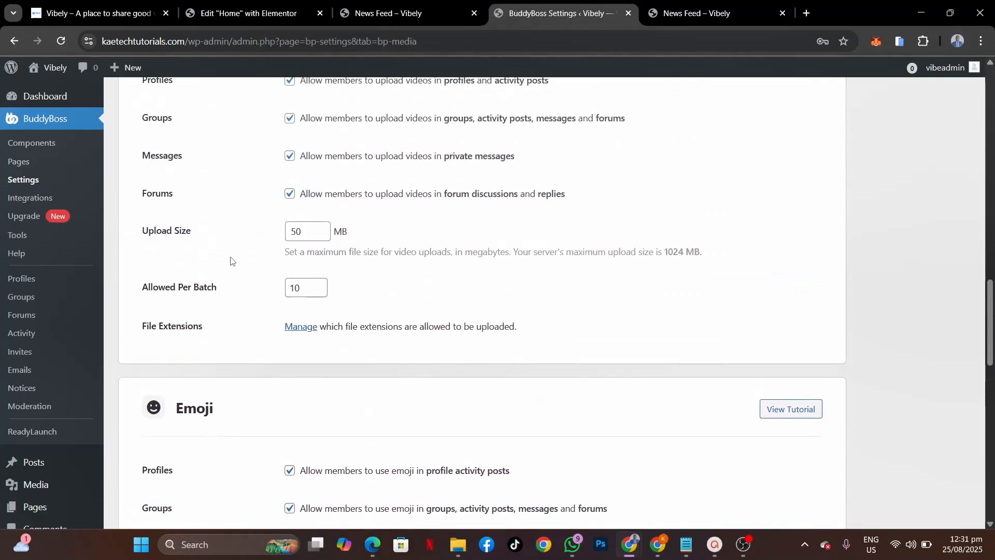
scroll(231, 260, up, 10)
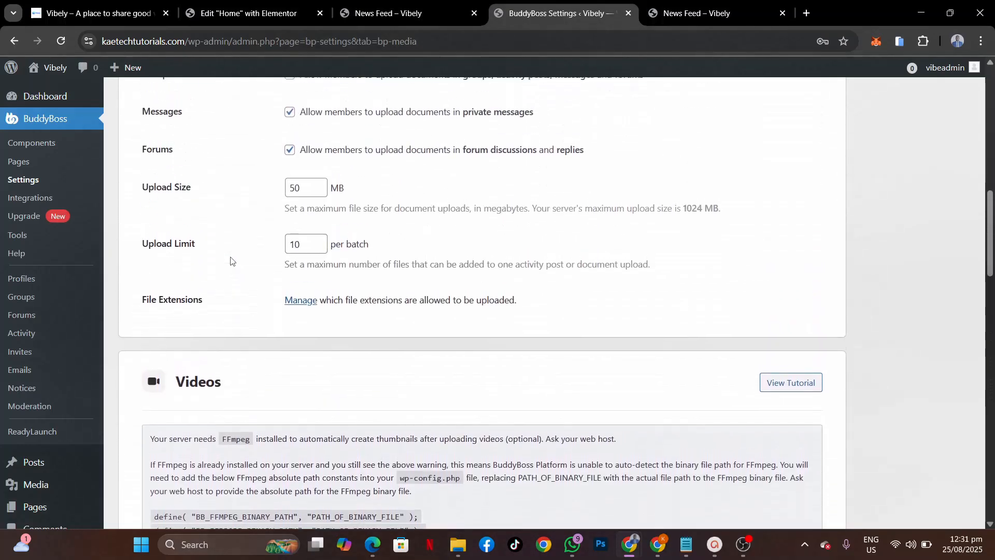
scroll(231, 261, up, 8)
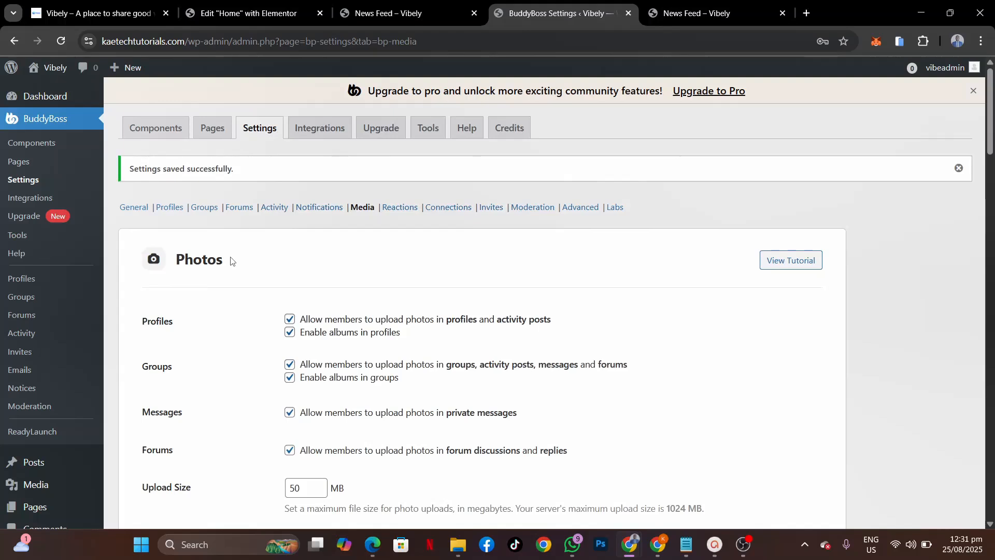
click(275, 207)
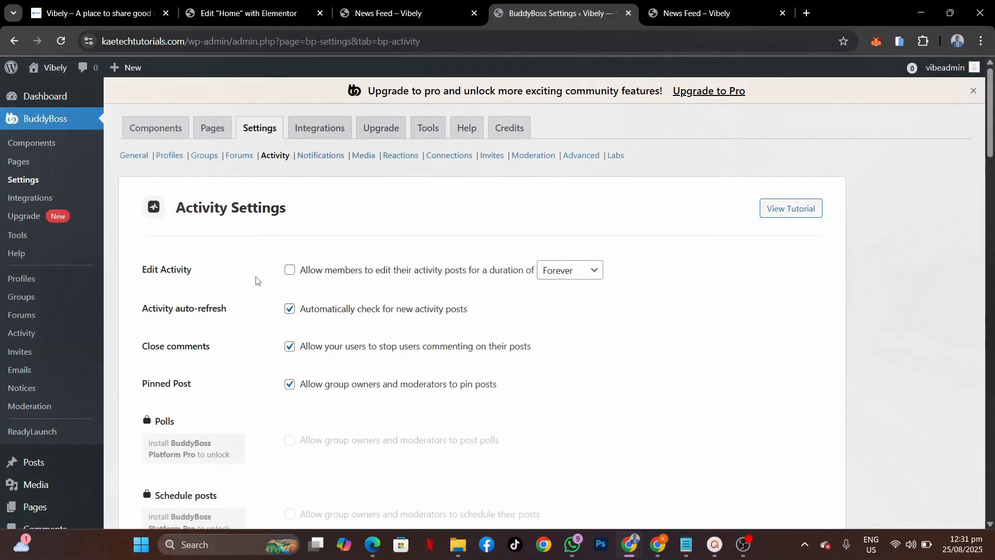
scroll(269, 370, down, 3)
scroll(270, 370, down, 3)
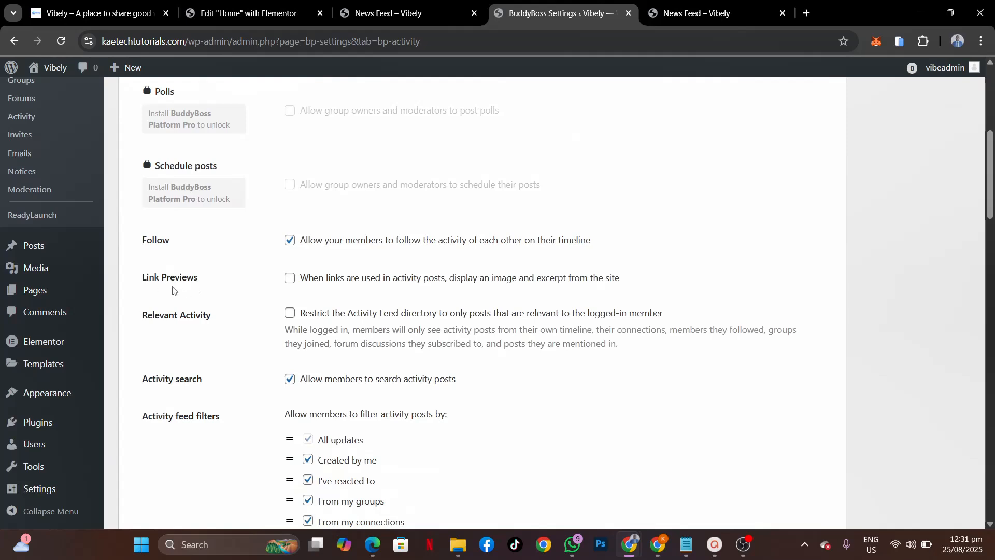
click(290, 278)
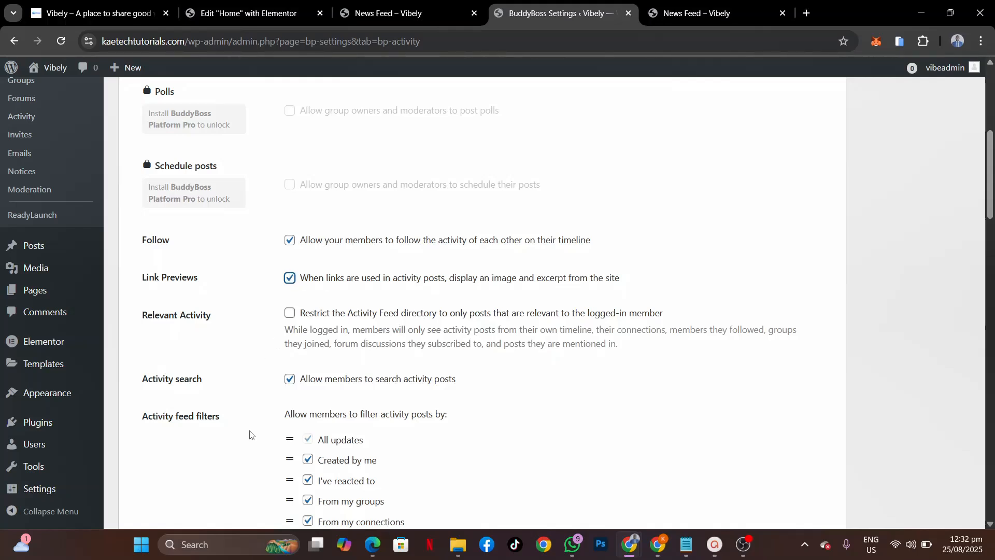
Step: Enable Edit Activity so members can edit their activity posts for 1 Hour
scroll(250, 434, down, 4)
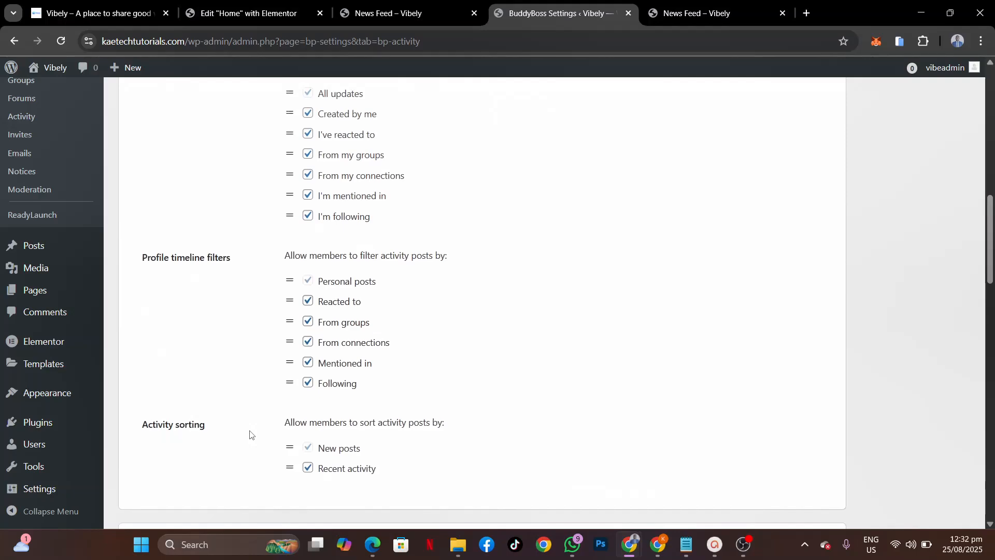
scroll(250, 434, down, 5)
scroll(250, 434, down, 7)
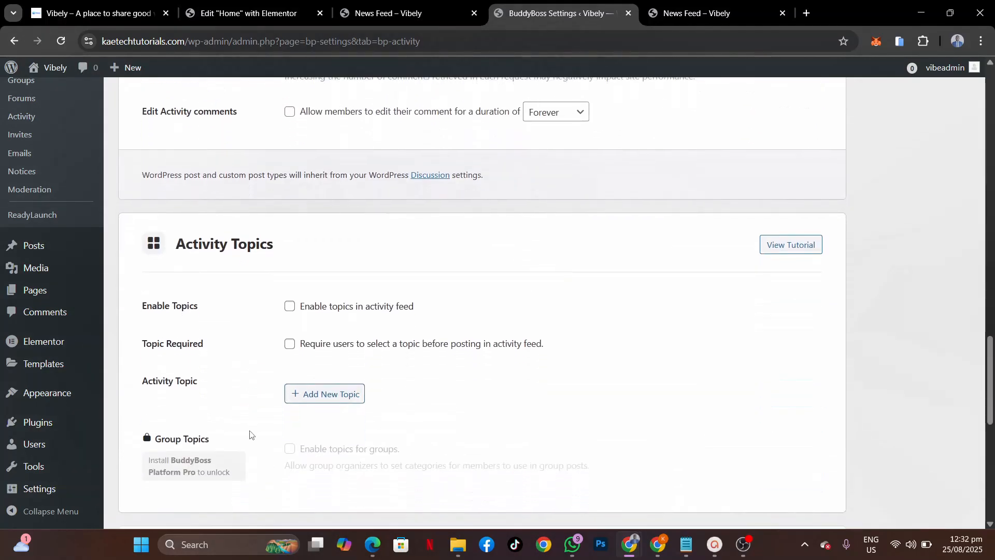
scroll(250, 434, up, 12)
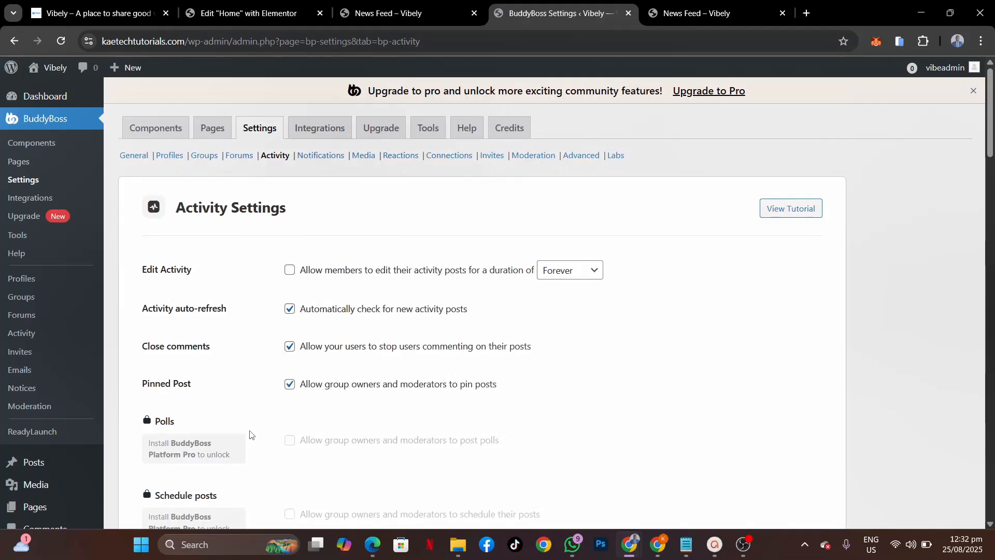
click(290, 269)
click(574, 274)
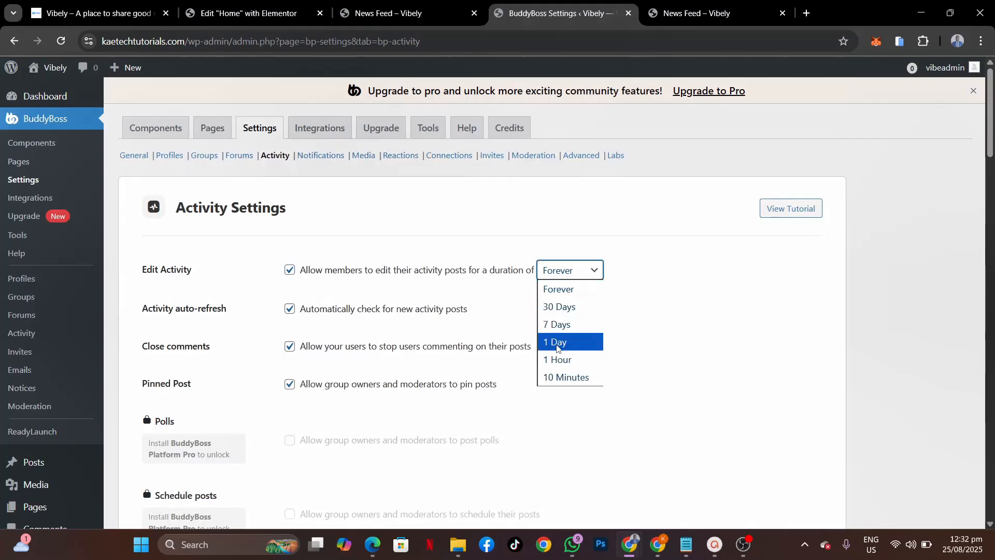
click(560, 360)
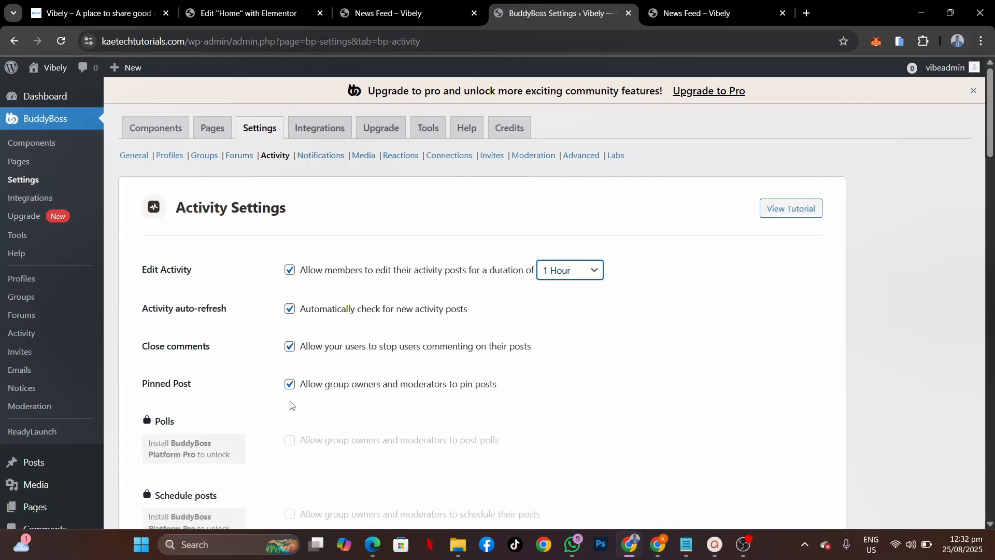
Step: Enable Edit Activity comments with a 1 Hour editing limit
scroll(262, 444, down, 15)
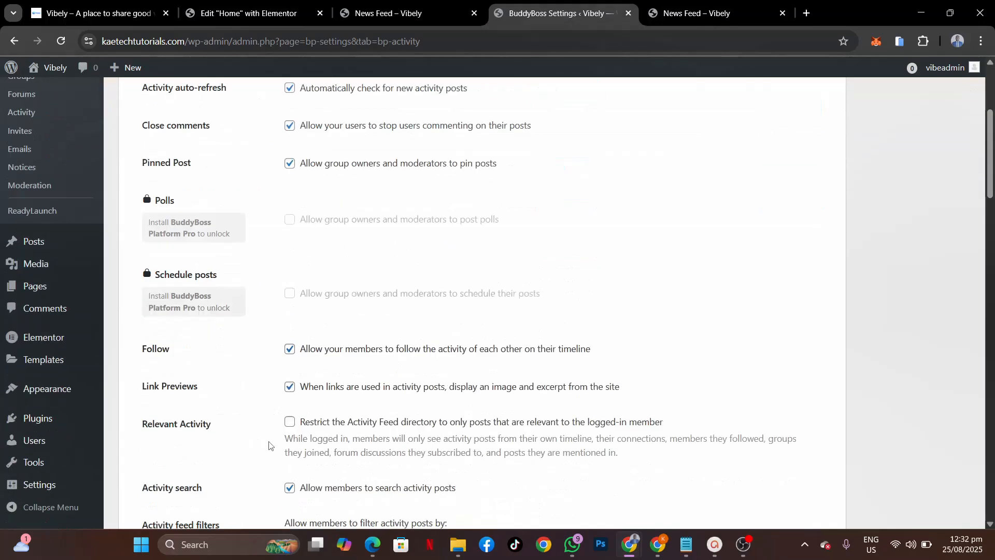
scroll(269, 446, down, 3)
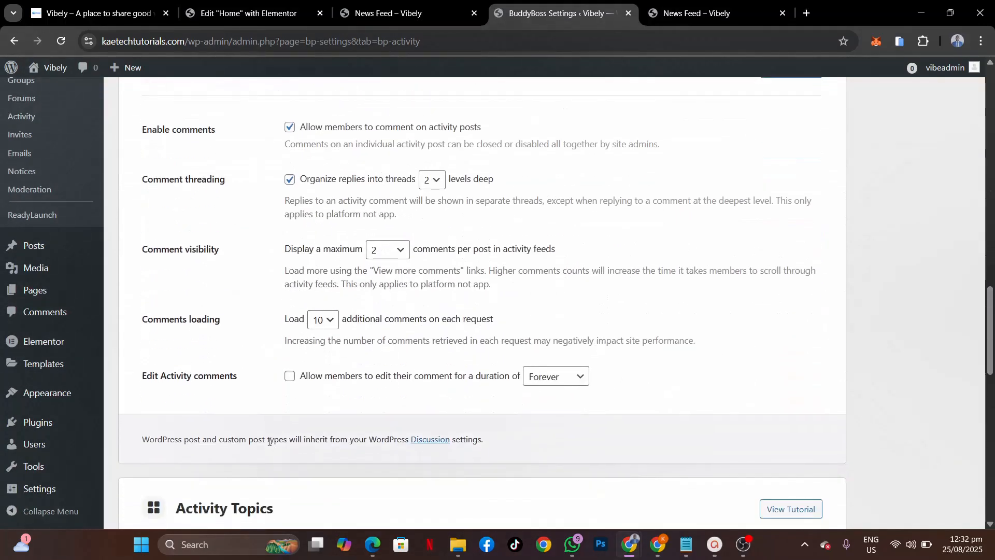
scroll(269, 441, down, 2)
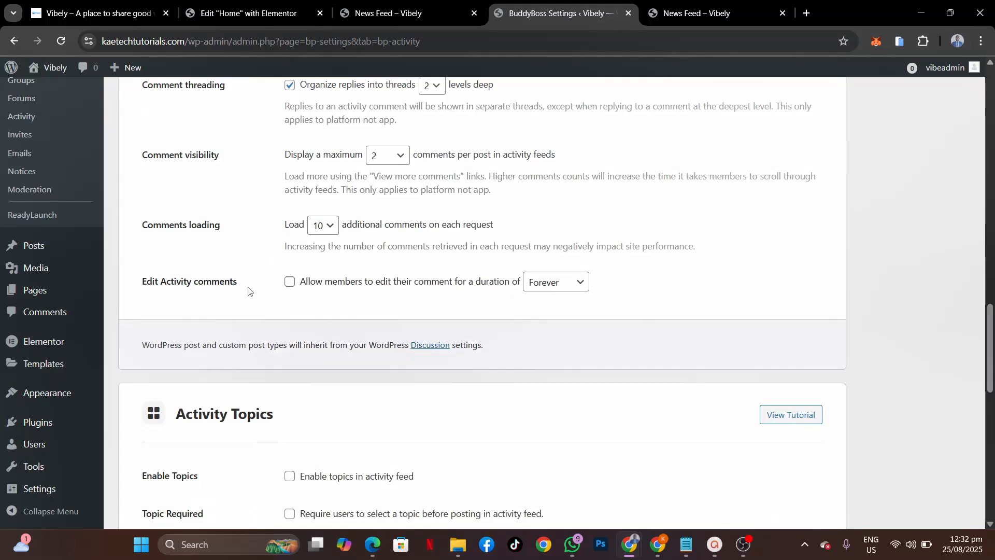
click(290, 283)
click(555, 284)
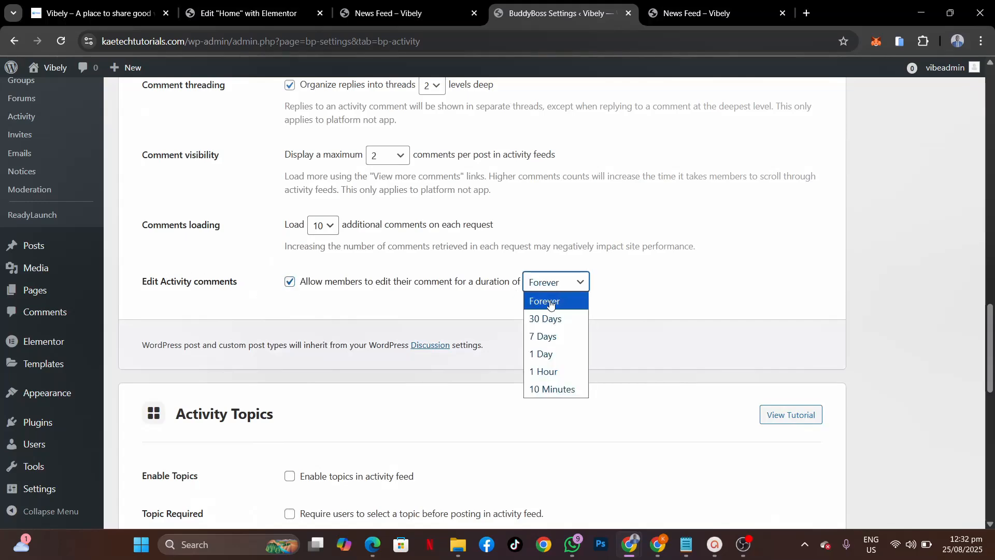
click(540, 370)
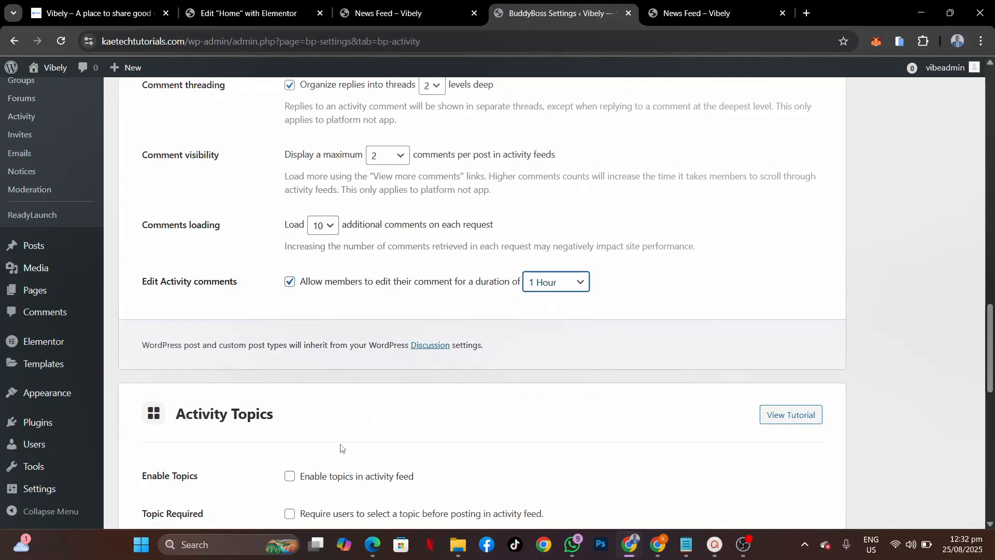
Step: Save the BuddyBoss Activity settings
scroll(341, 448, down, 4)
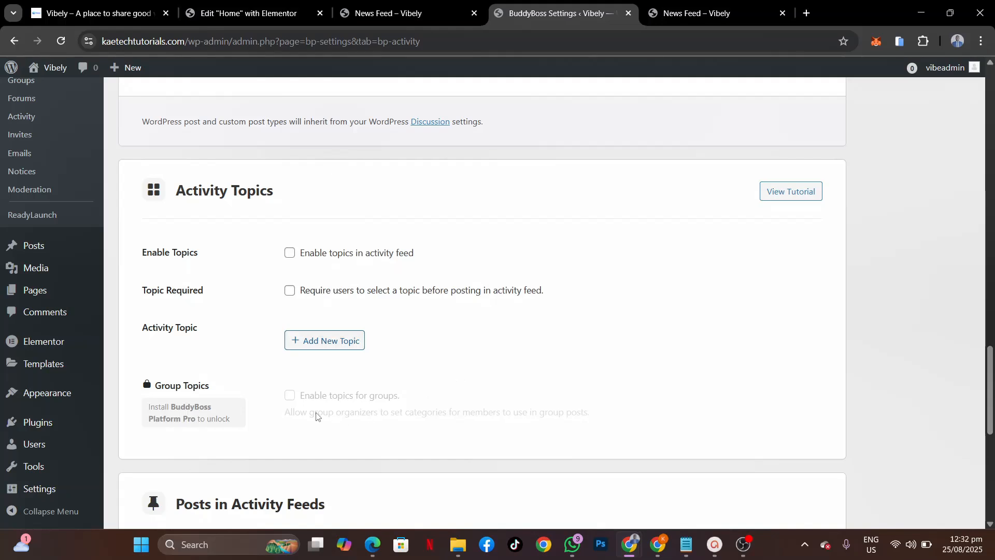
scroll(317, 416, down, 3)
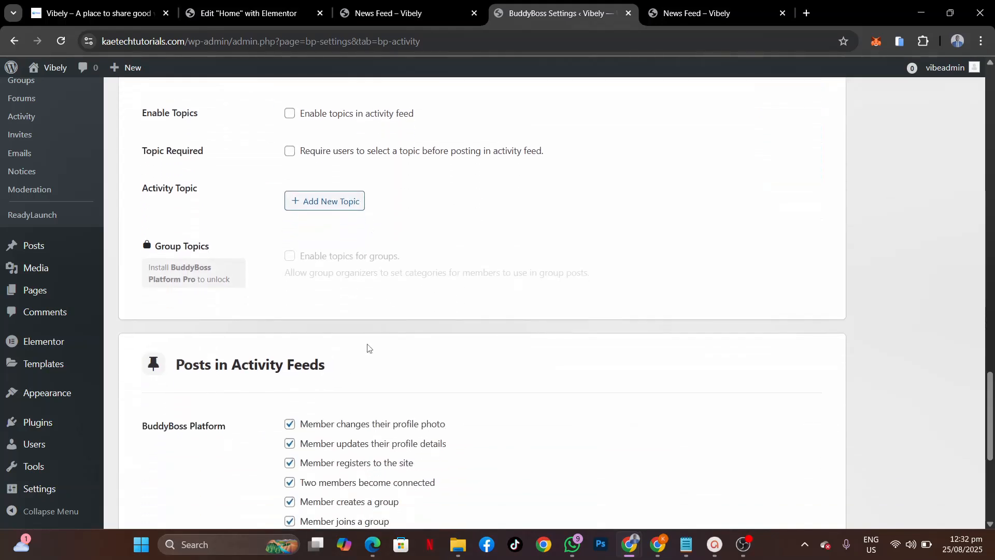
scroll(368, 347, down, 4)
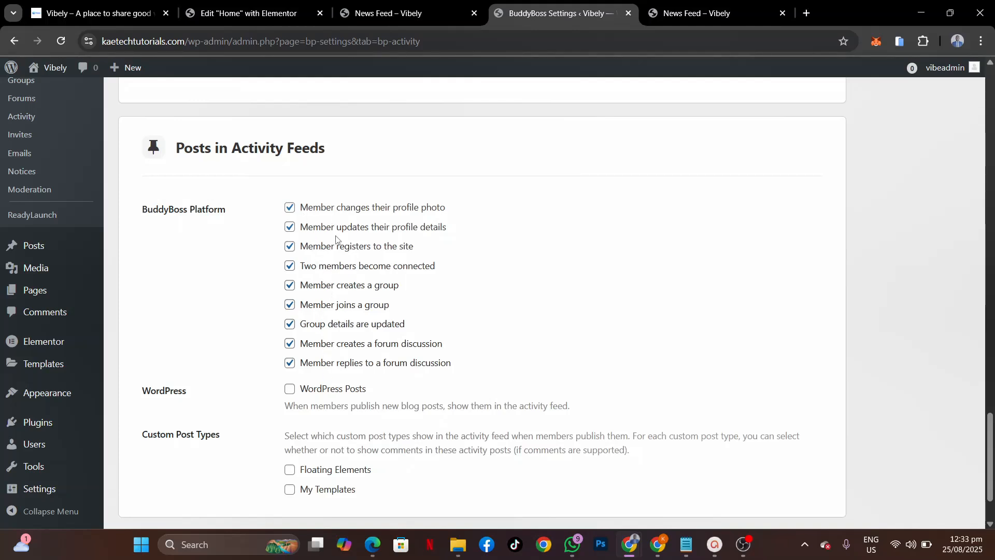
scroll(355, 356, down, 2)
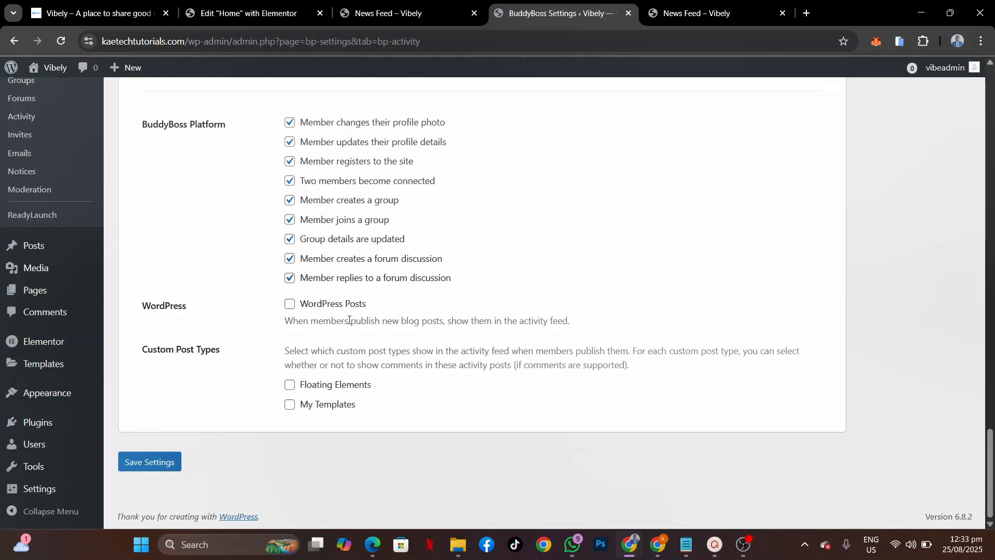
click(150, 459)
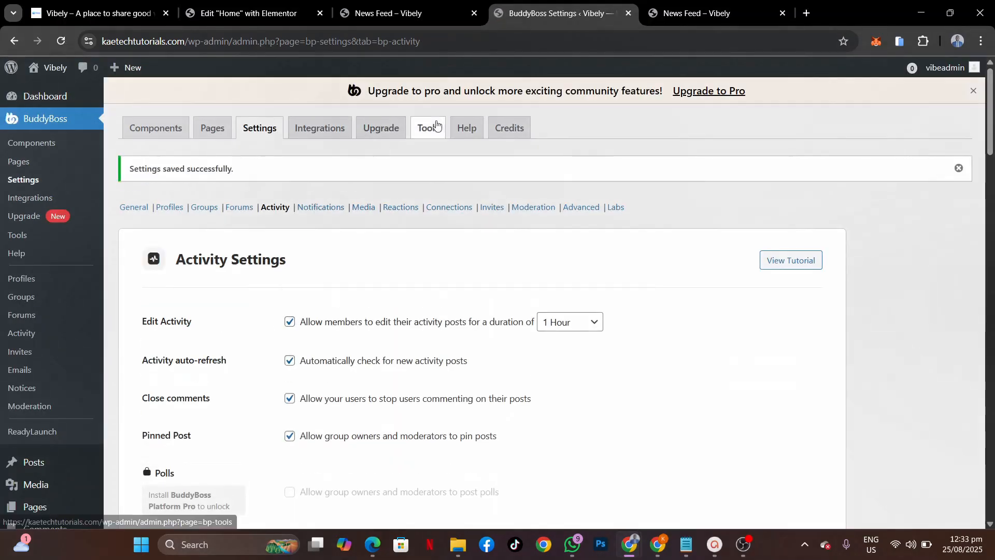
Step: Reload the Vibely News Feed and select the existing Template Selar post text
click(407, 13)
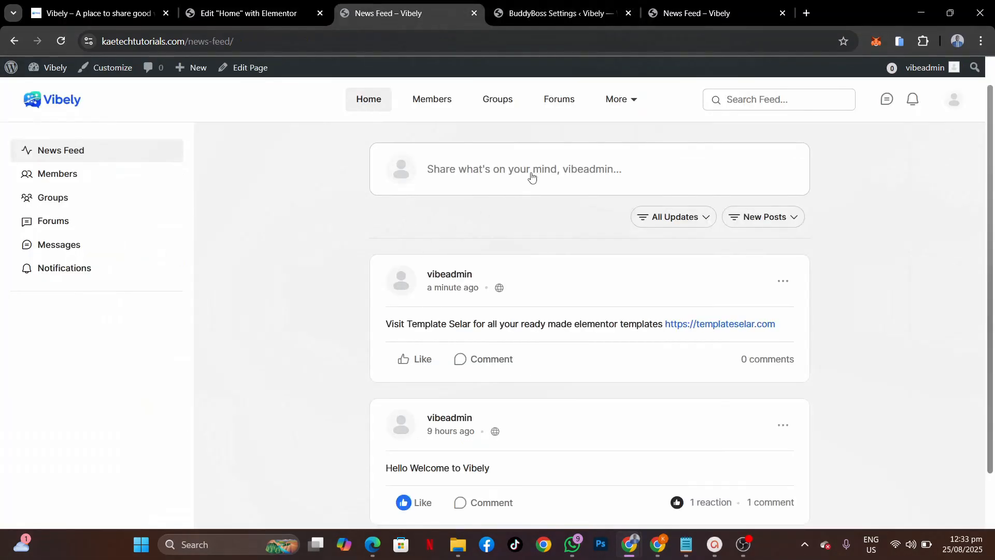
click(61, 42)
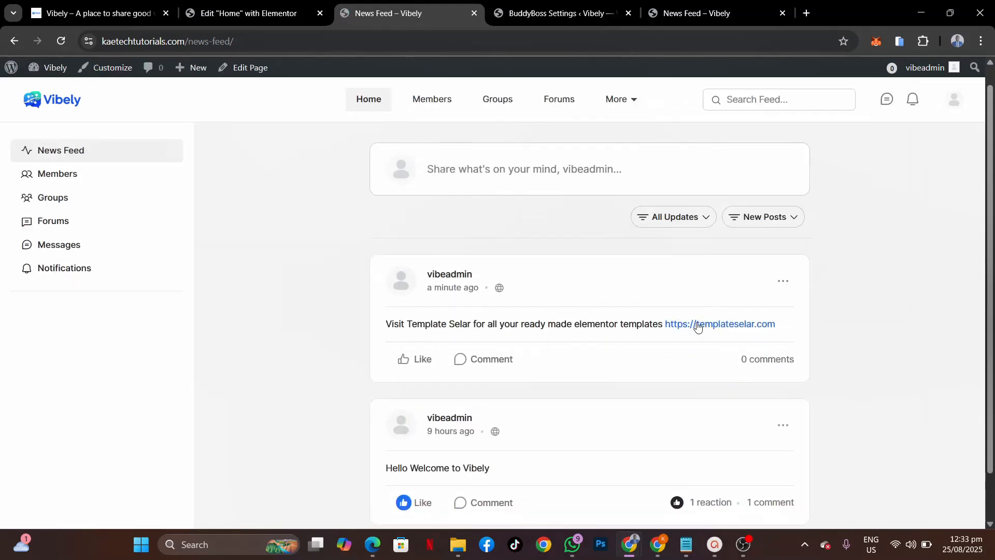
click(496, 174)
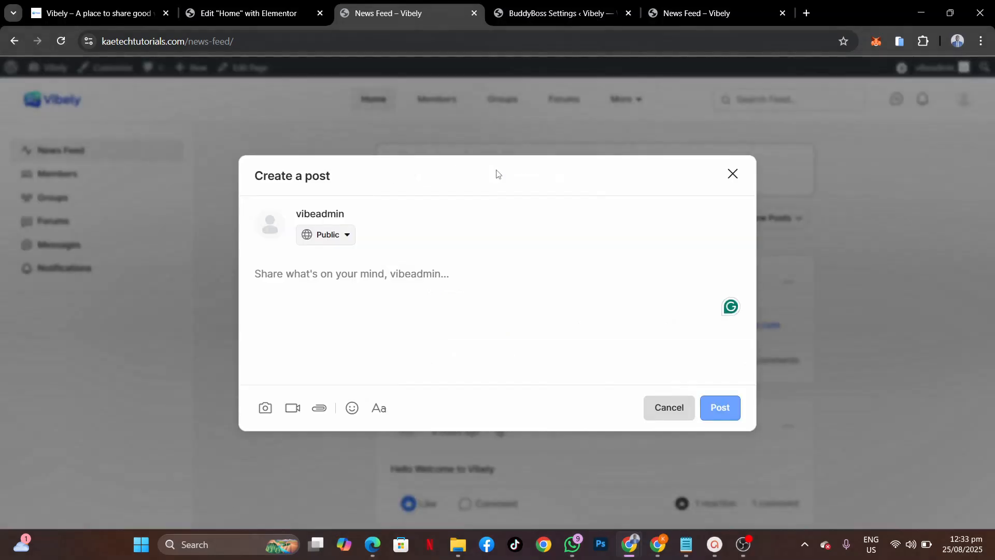
click(733, 173)
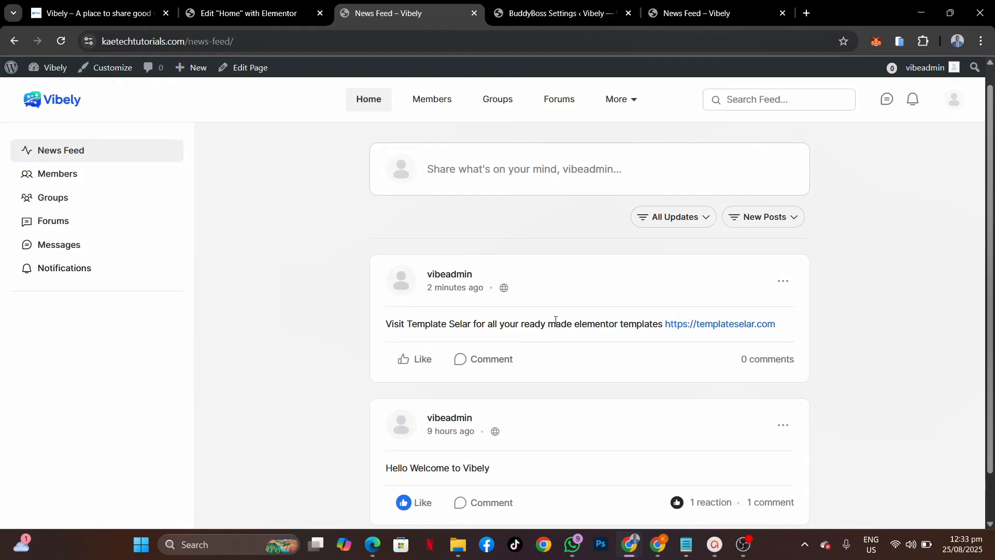
drag(386, 324, 788, 326)
key(ctrl+c)
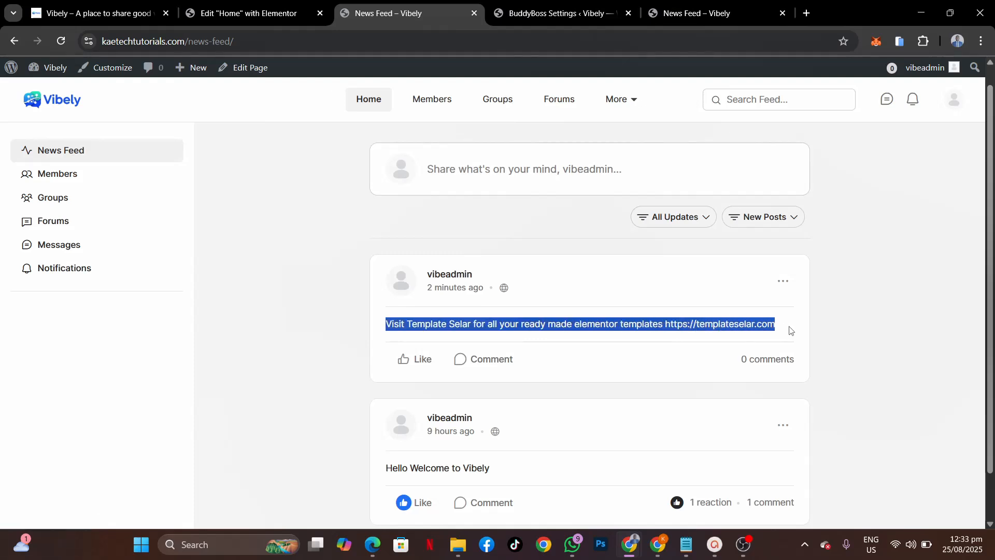
Step: Paste the Template Selar text into a new post and publish it with its link preview
click(520, 171)
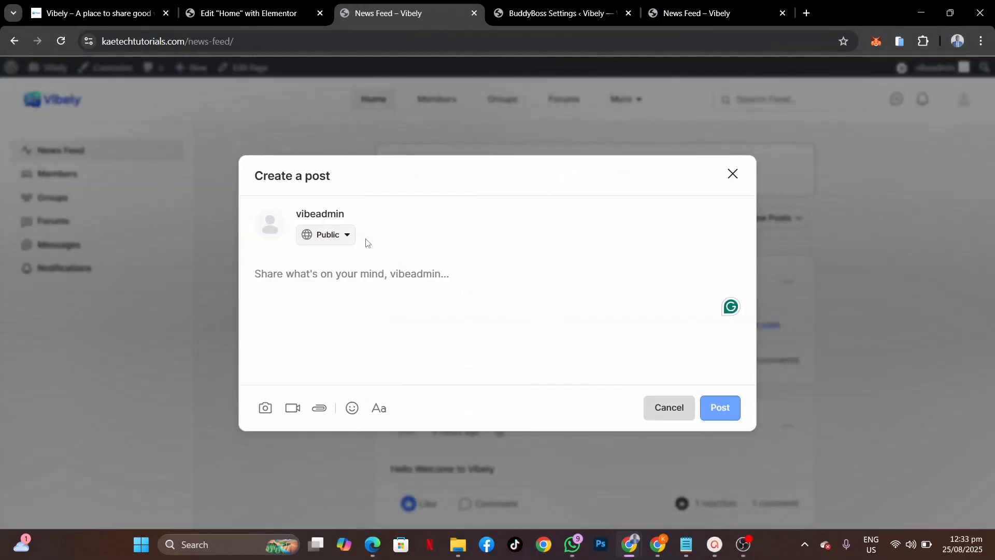
key(ctrl+v)
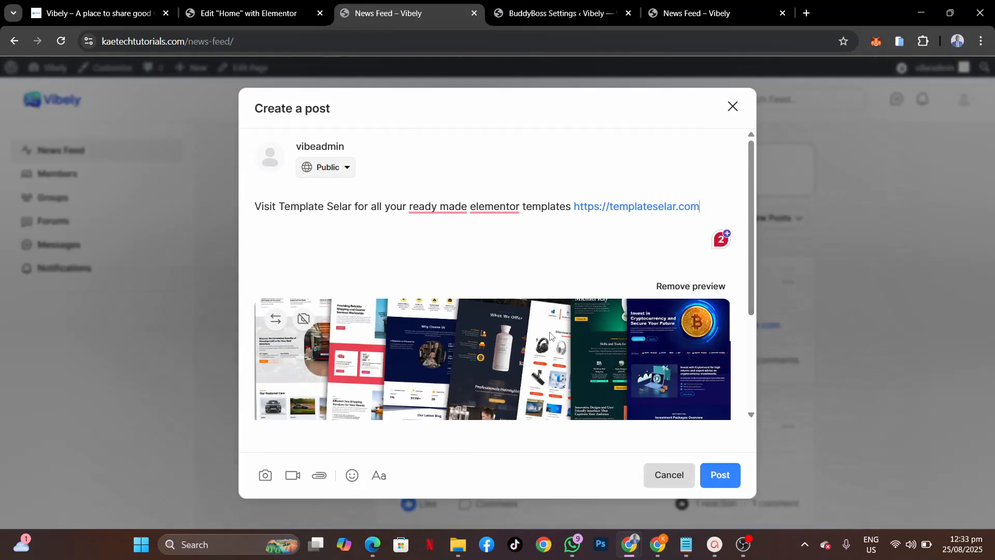
scroll(550, 336, down, 3)
scroll(550, 336, up, 3)
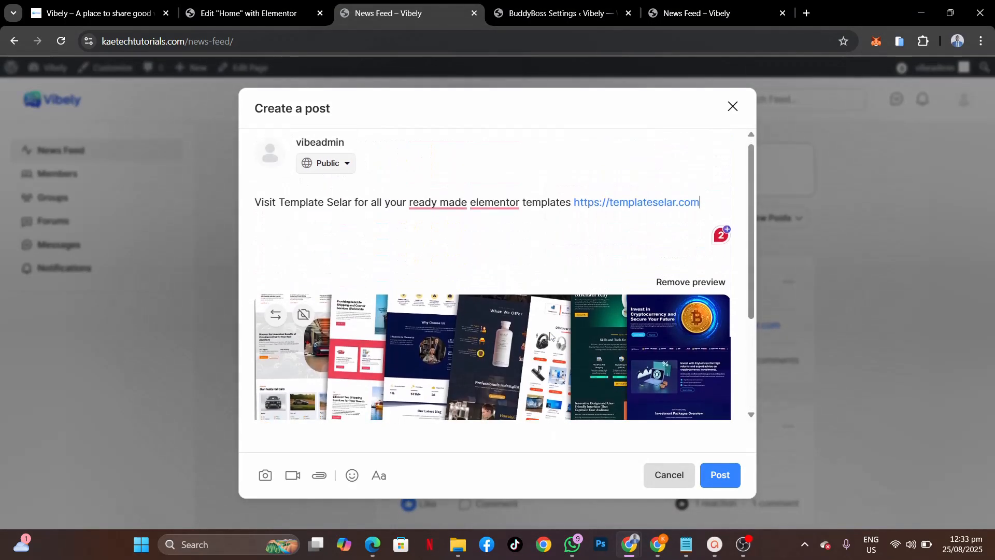
scroll(549, 336, down, 3)
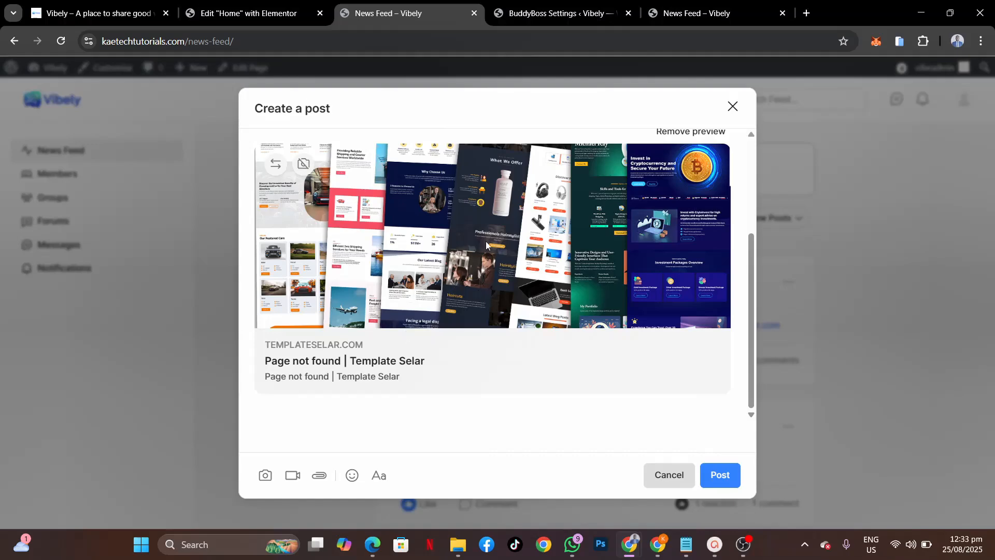
scroll(486, 241, up, 3)
scroll(486, 240, down, 2)
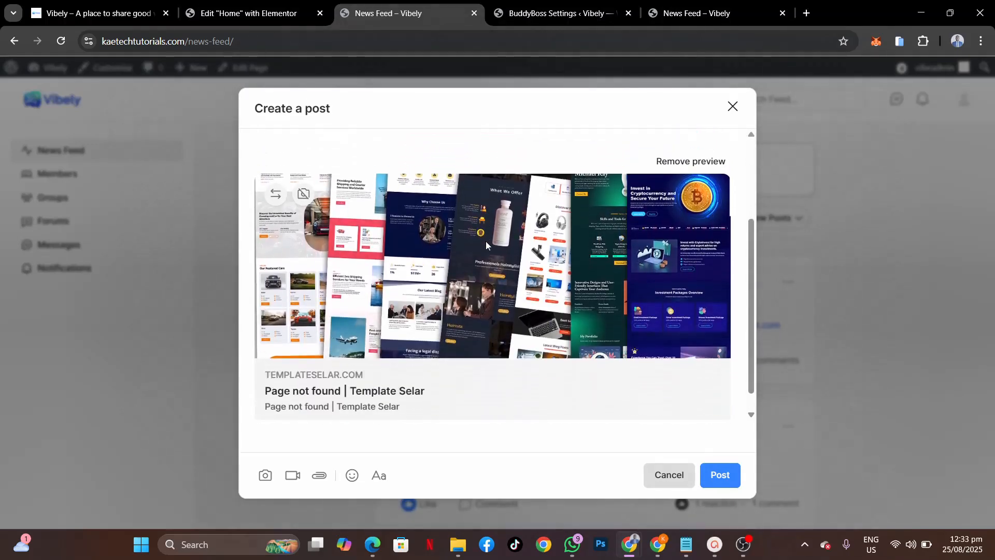
scroll(486, 240, down, 1)
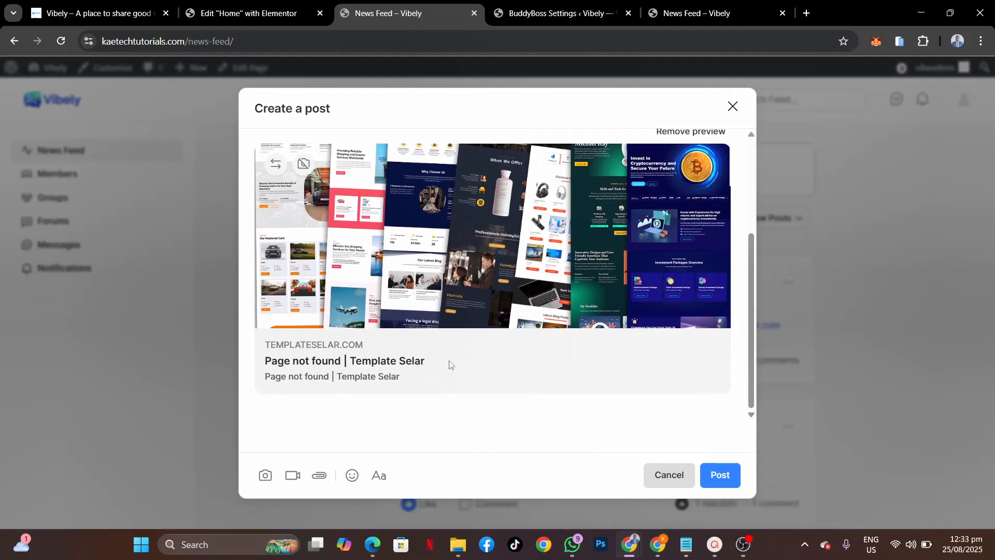
click(719, 473)
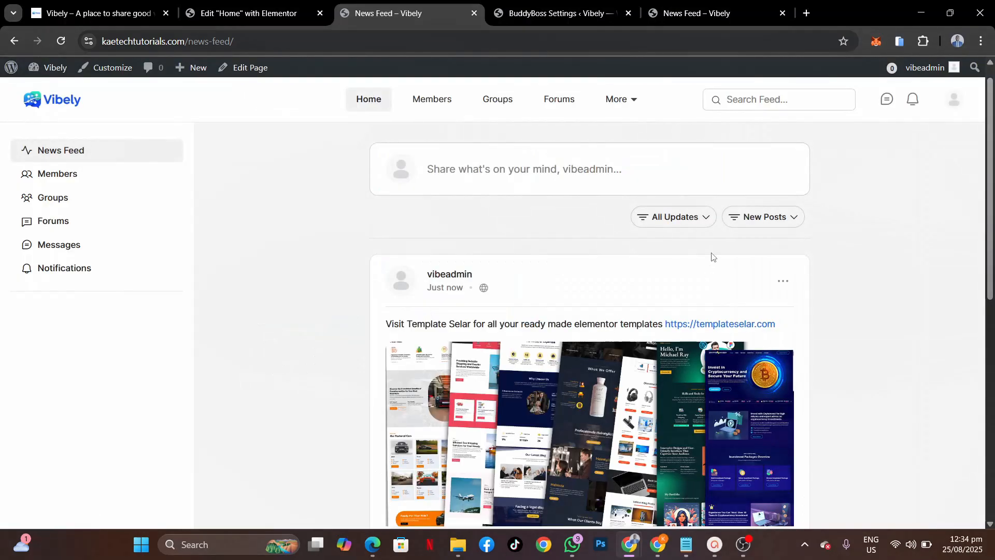
Step: Open the Create a post composer on the feed, then open a new empty browser tab
scroll(711, 257, down, 5)
scroll(711, 257, up, 5)
scroll(711, 256, down, 4)
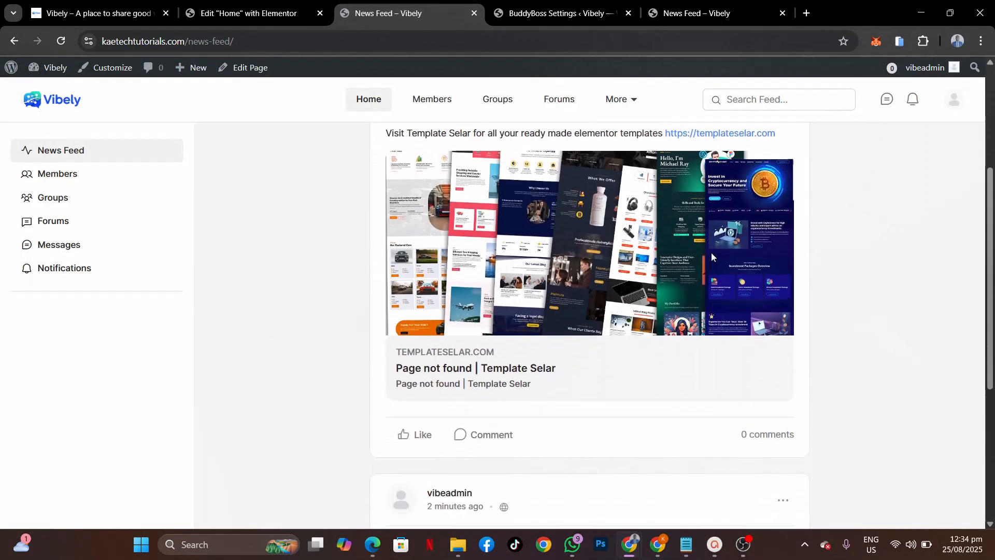
scroll(711, 257, up, 2)
scroll(620, 358, down, 6)
scroll(621, 358, up, 6)
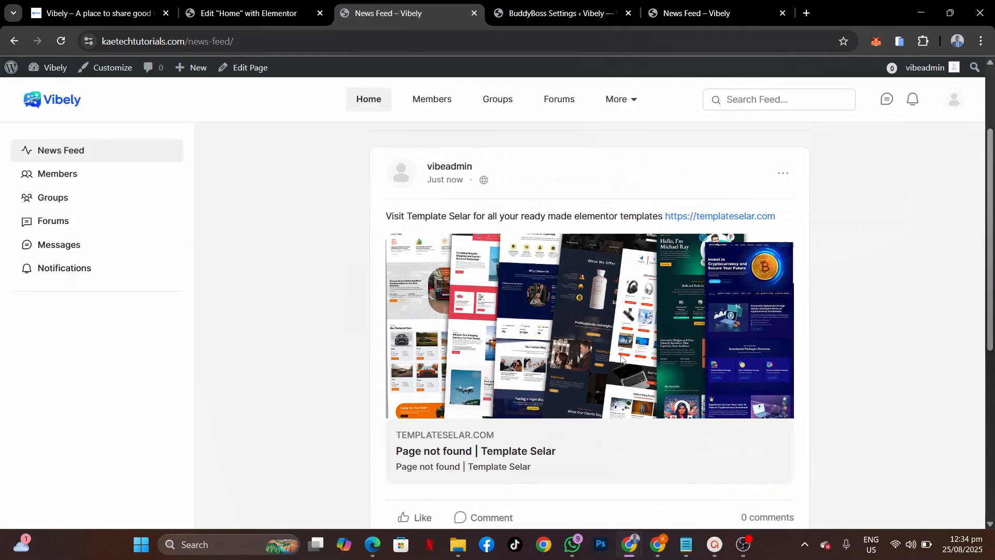
scroll(620, 357, up, 3)
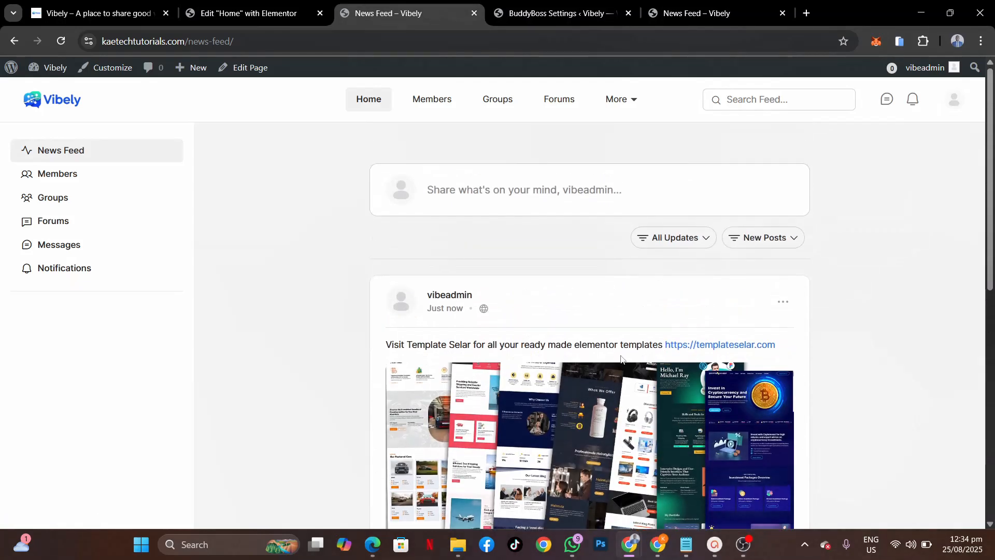
click(505, 192)
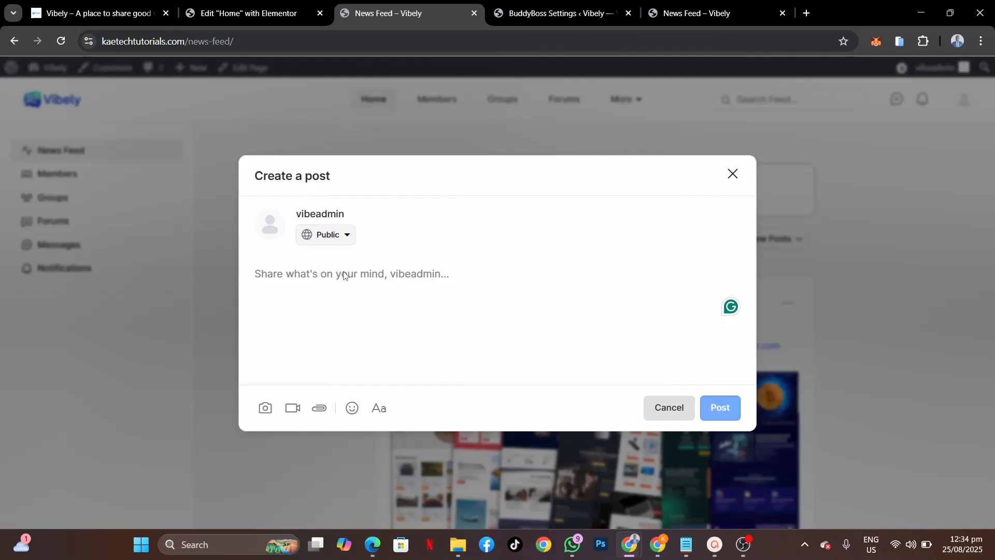
click(807, 13)
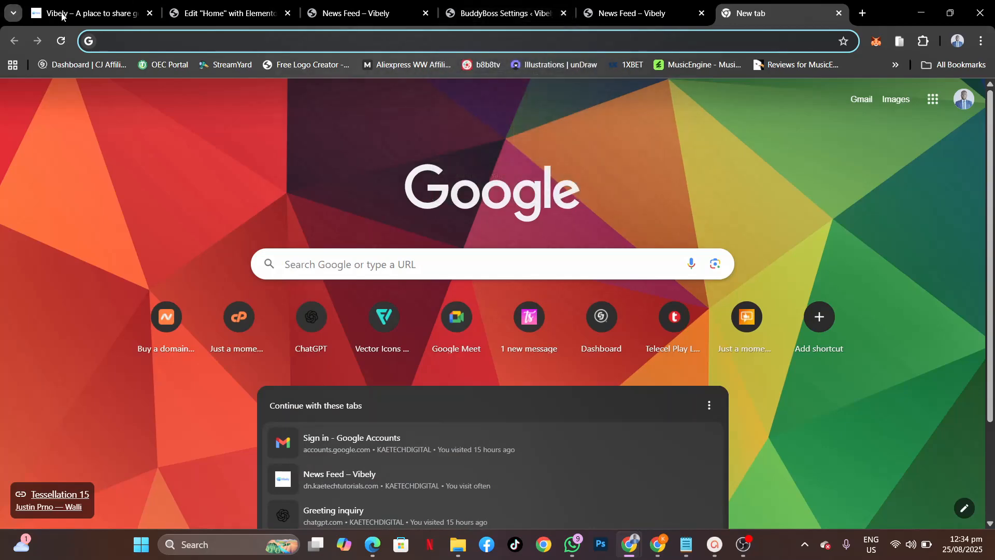
Step: Return to the Vibely homepage tab and go to the site's News Feed page
click(85, 13)
scroll(425, 236, down, 3)
scroll(425, 239, up, 3)
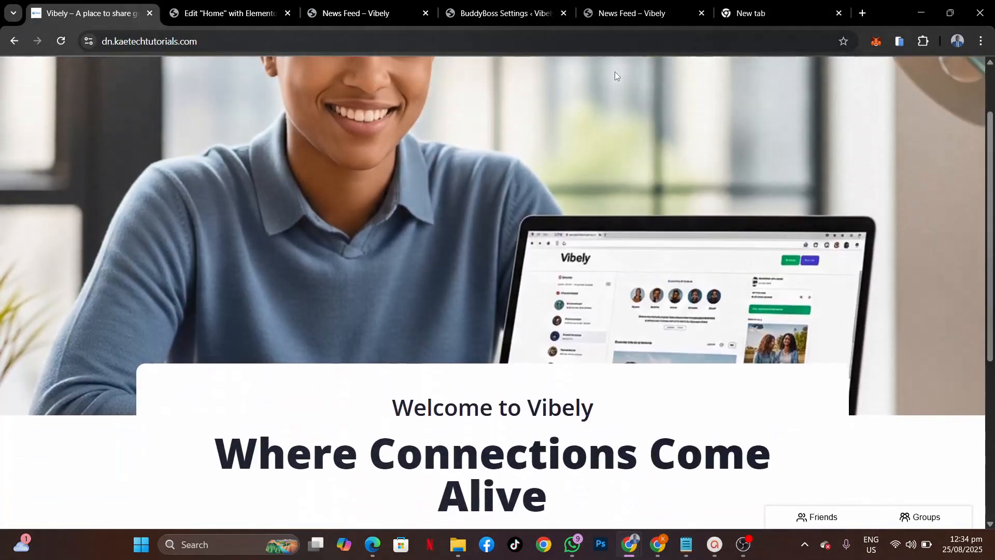
click(613, 91)
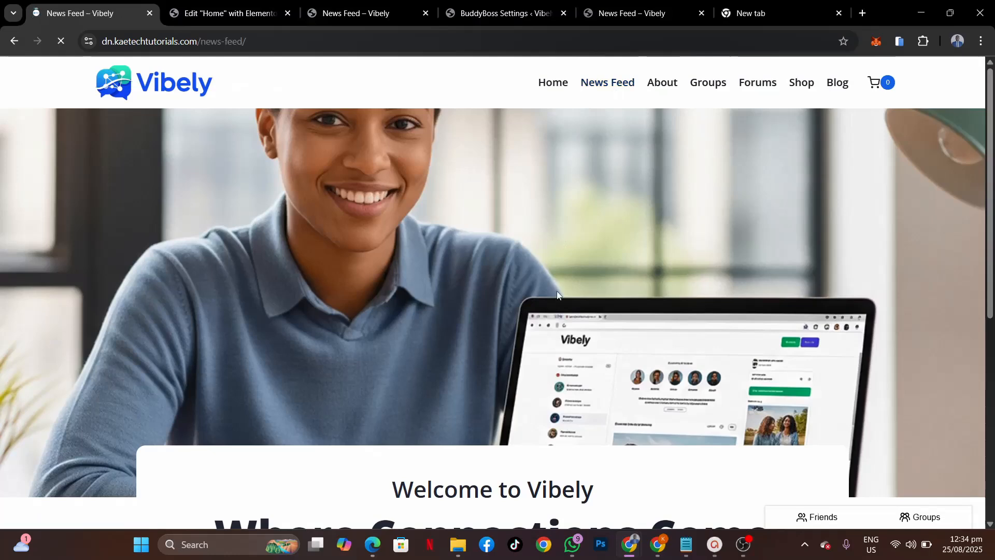
Step: Find the cryptocurrency investment video post and copy its video URL
scroll(558, 295, down, 5)
scroll(557, 295, down, 10)
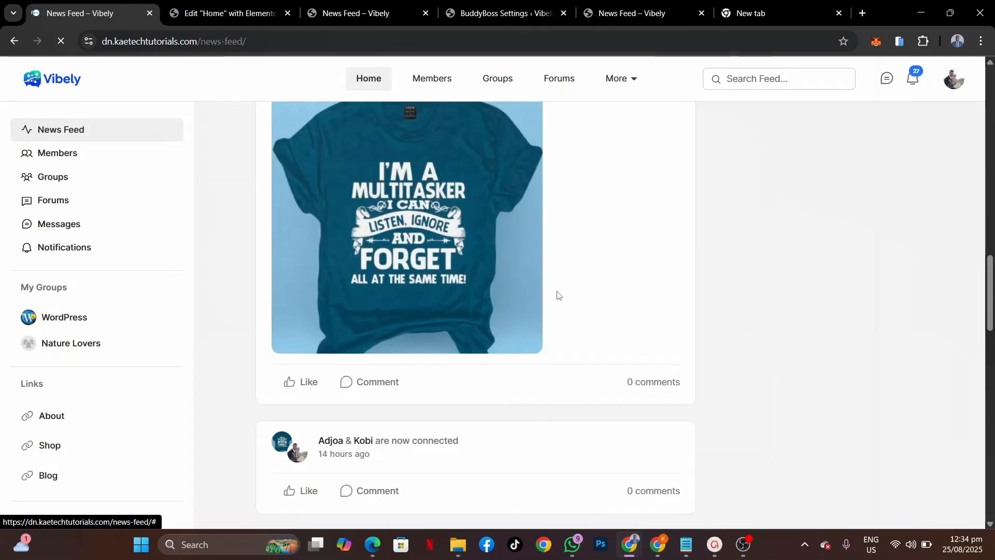
scroll(558, 296, down, 10)
scroll(557, 296, down, 10)
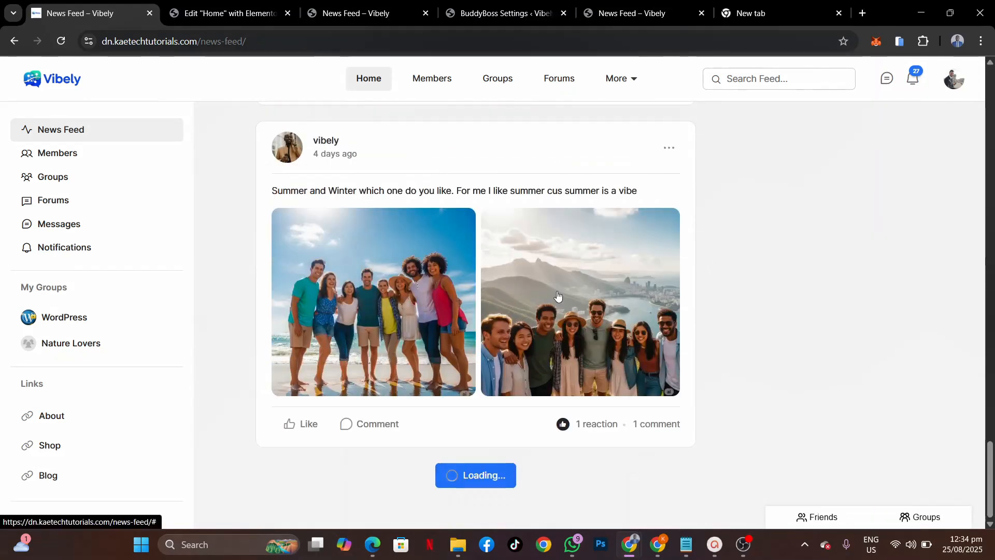
scroll(558, 296, down, 10)
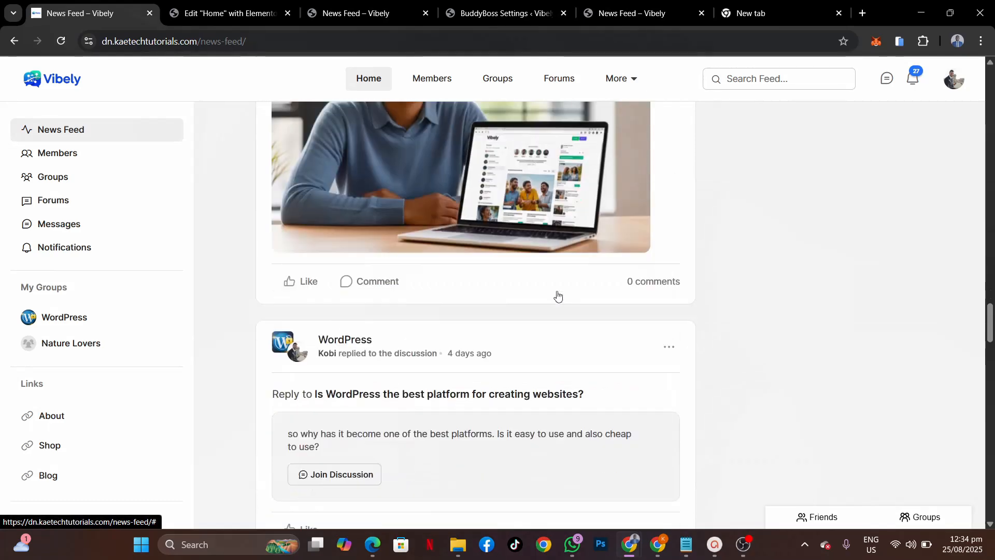
scroll(558, 296, down, 10)
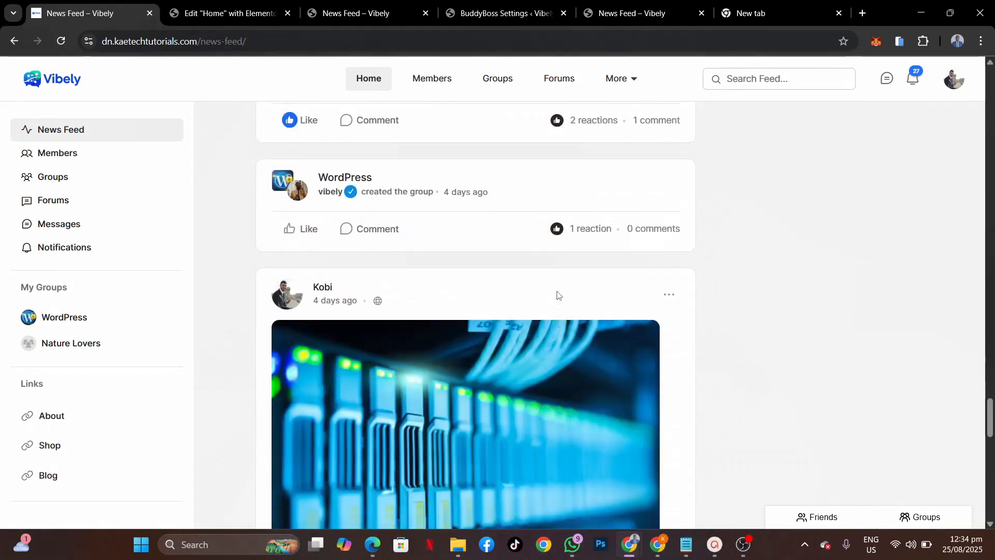
scroll(557, 295, down, 10)
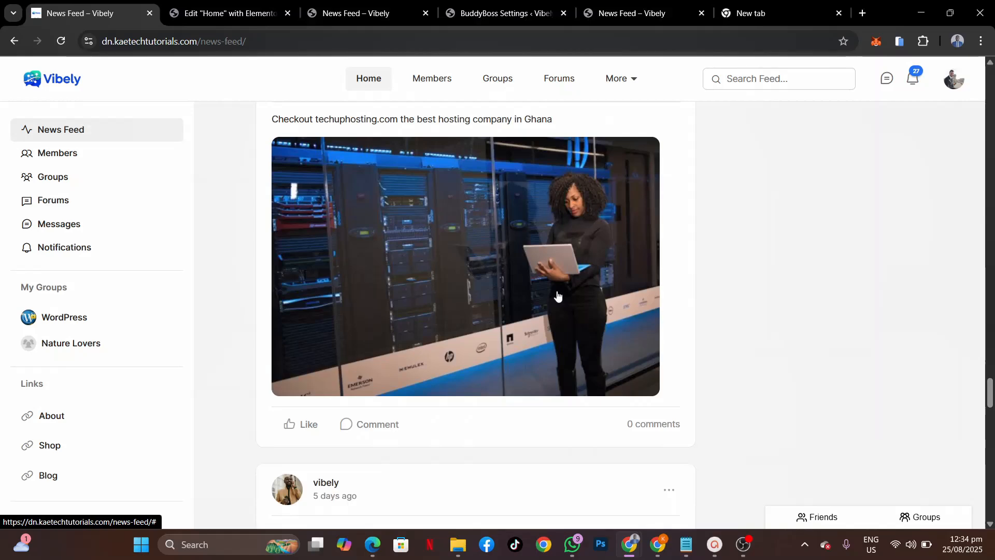
scroll(558, 296, down, 5)
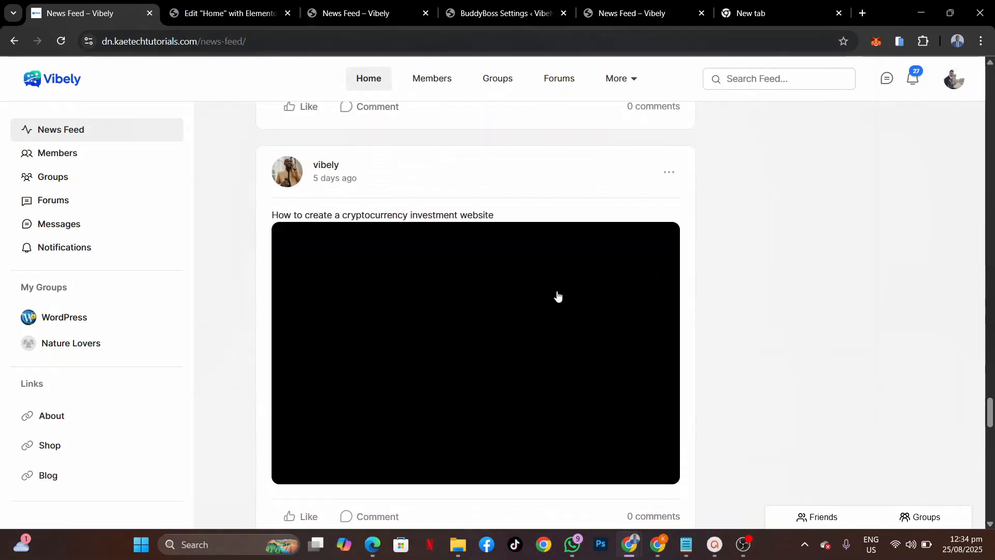
scroll(555, 293, down, 3)
scroll(414, 171, up, 1)
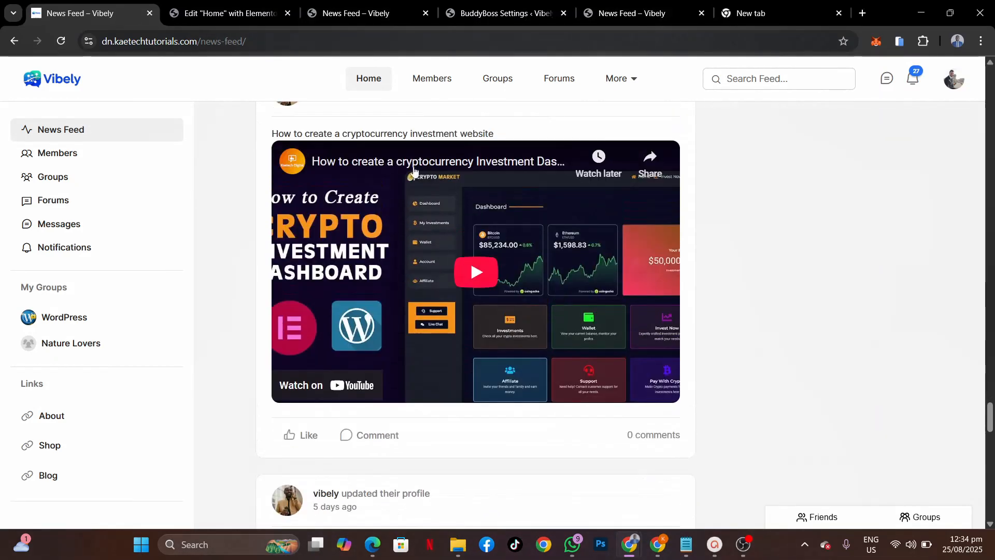
right_click(391, 198)
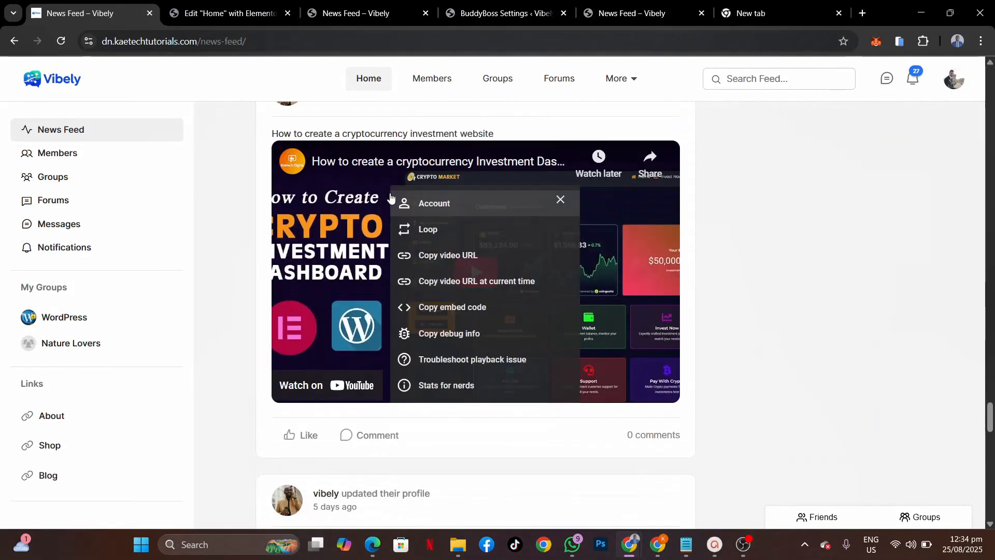
click(434, 255)
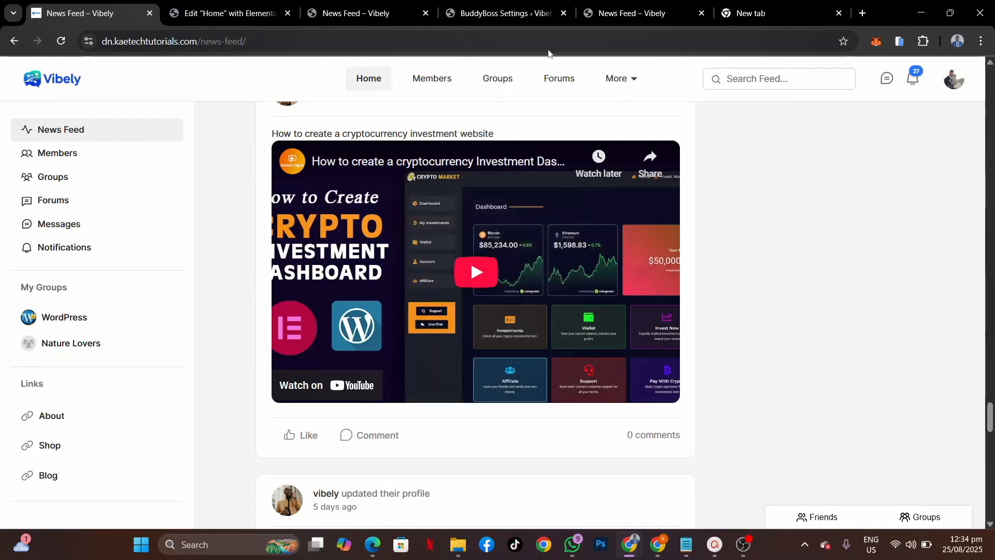
Step: Paste the YouTube video link into the unfinished post and publish it
click(353, 16)
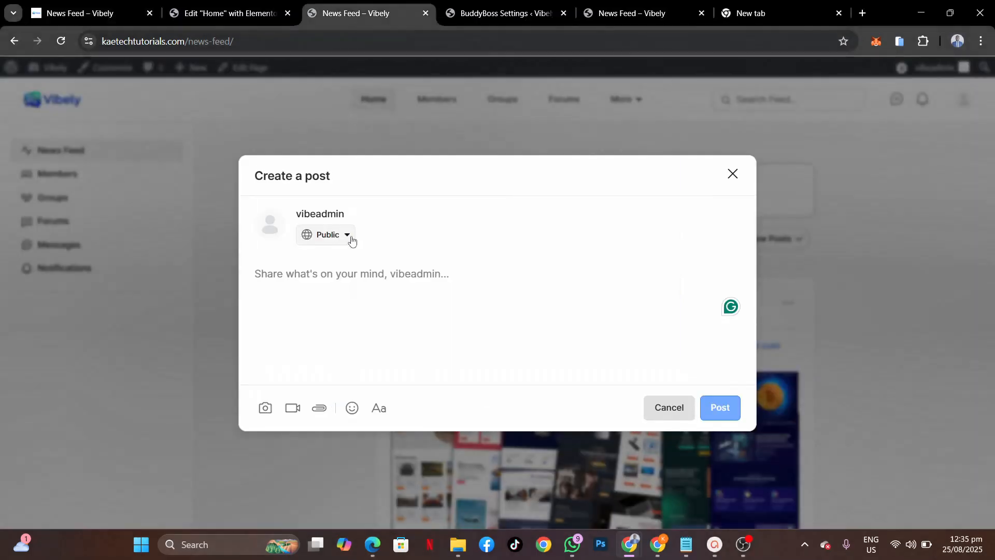
click(345, 284)
key(ctrl+v)
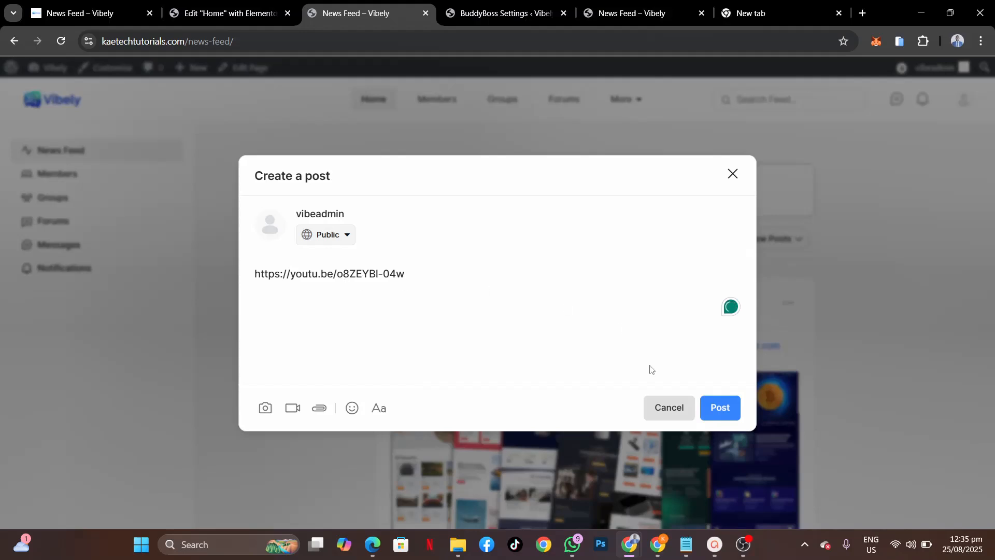
click(720, 407)
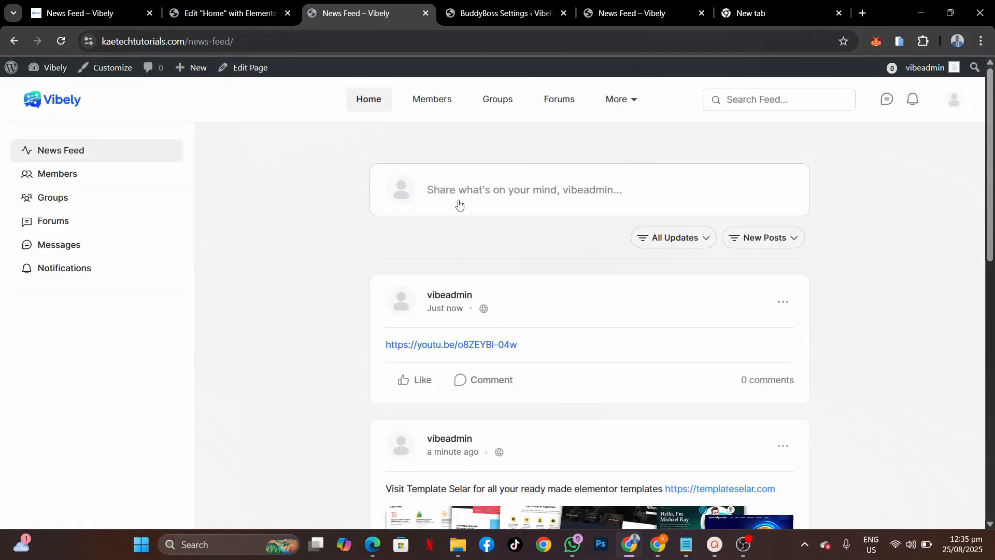
Step: Post the video again as an embedded preview, with the pasted link text deleted
click(456, 183)
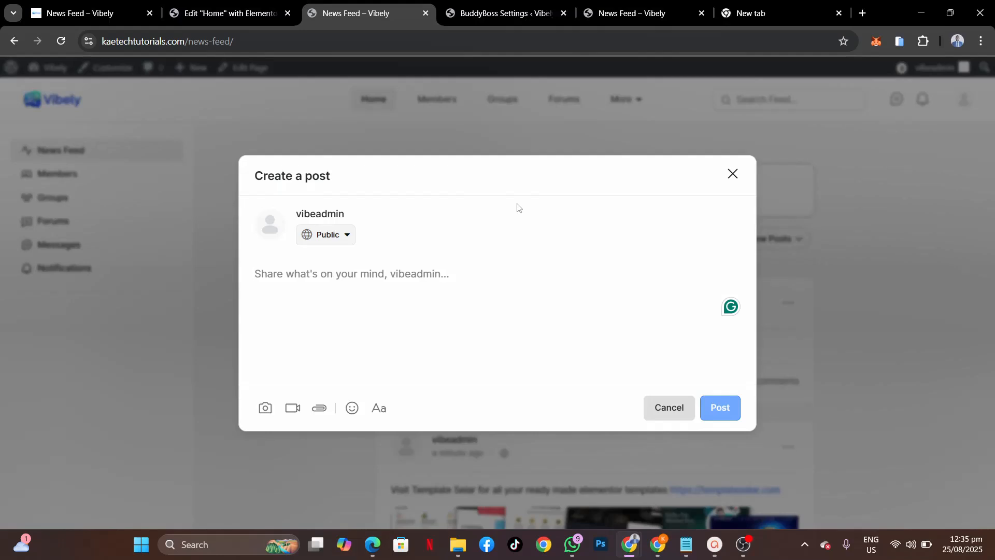
key(ctrl+v)
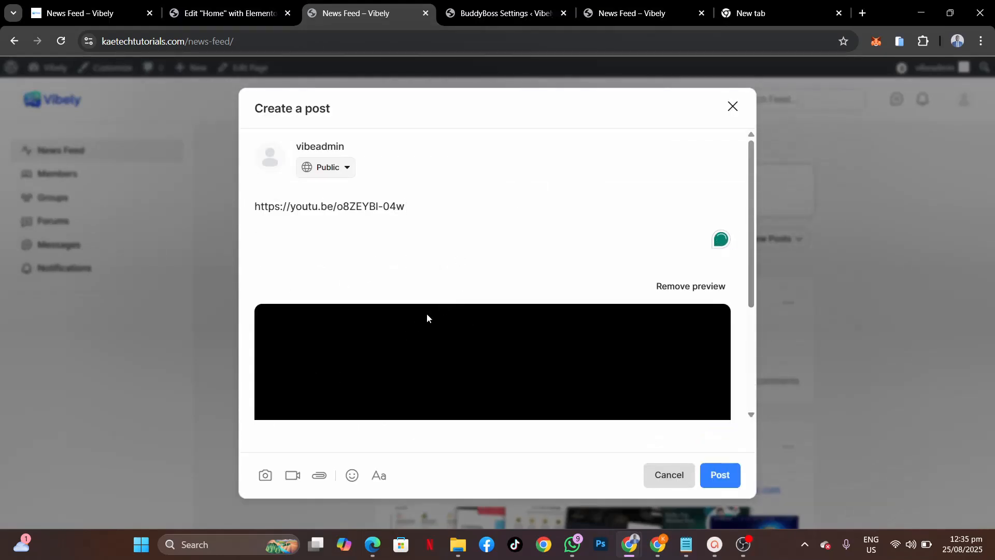
drag(411, 207, 228, 213)
key(BackSpace)
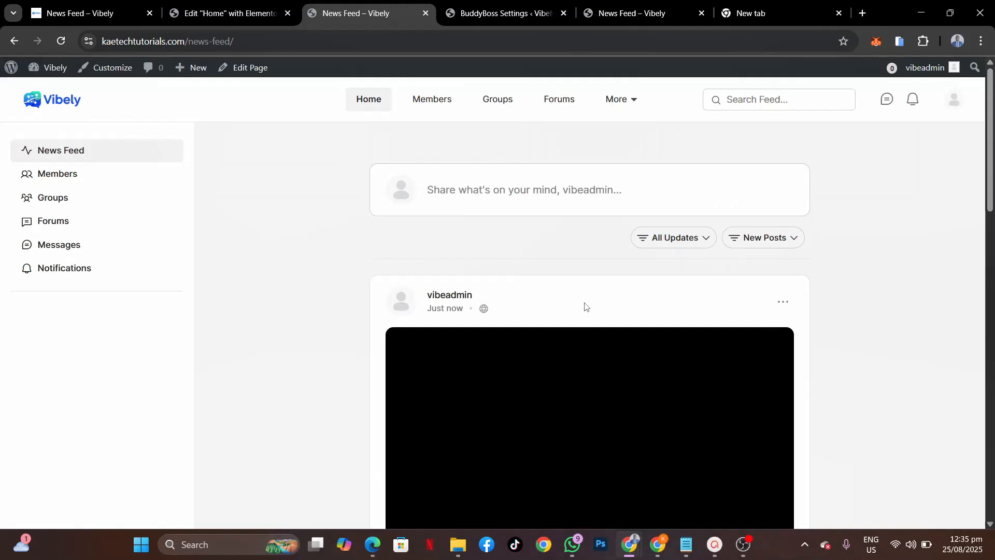
scroll(879, 391, down, 9)
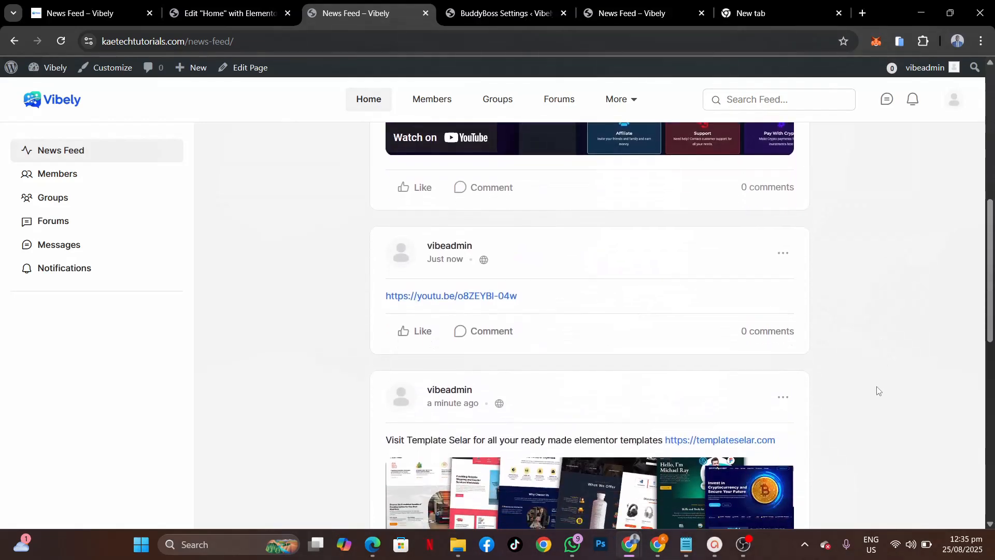
scroll(879, 391, up, 7)
scroll(879, 390, up, 2)
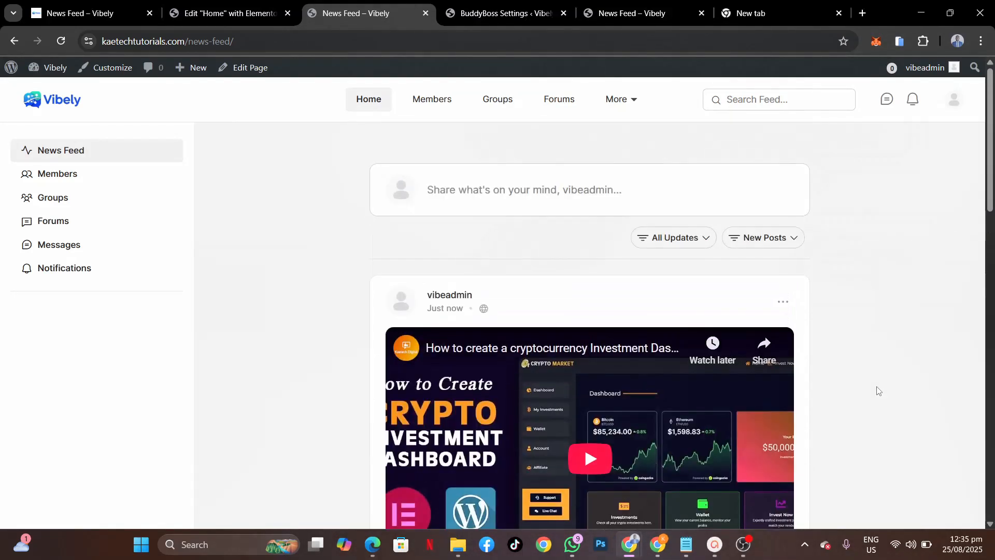
Step: Start a new post and attach the 'Paris we here' image from the Downloads vibely folder
click(508, 192)
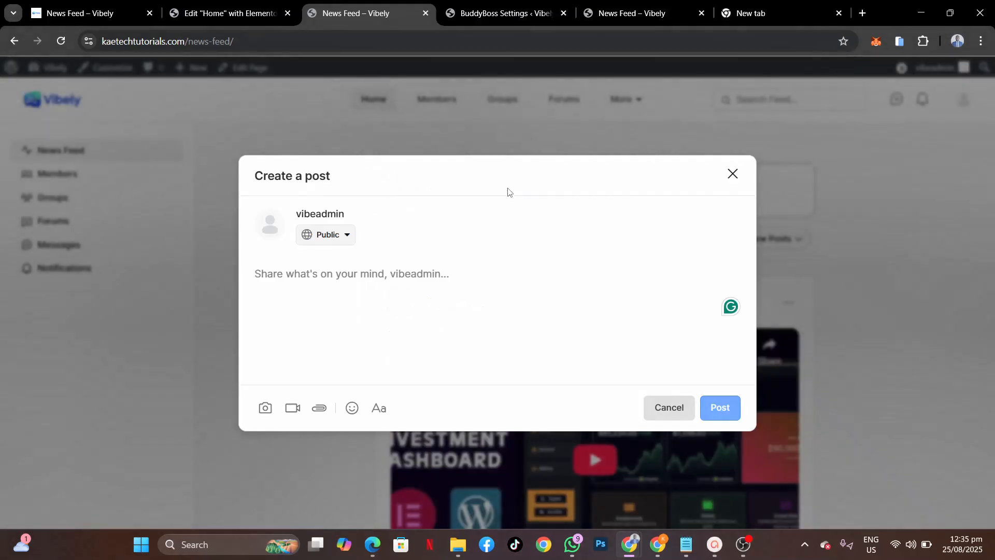
click(266, 410)
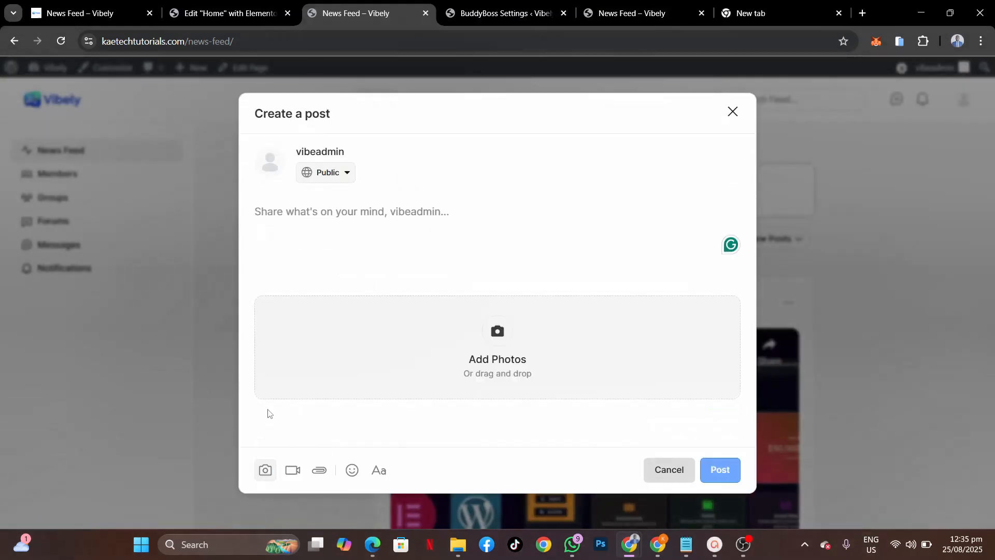
click(495, 331)
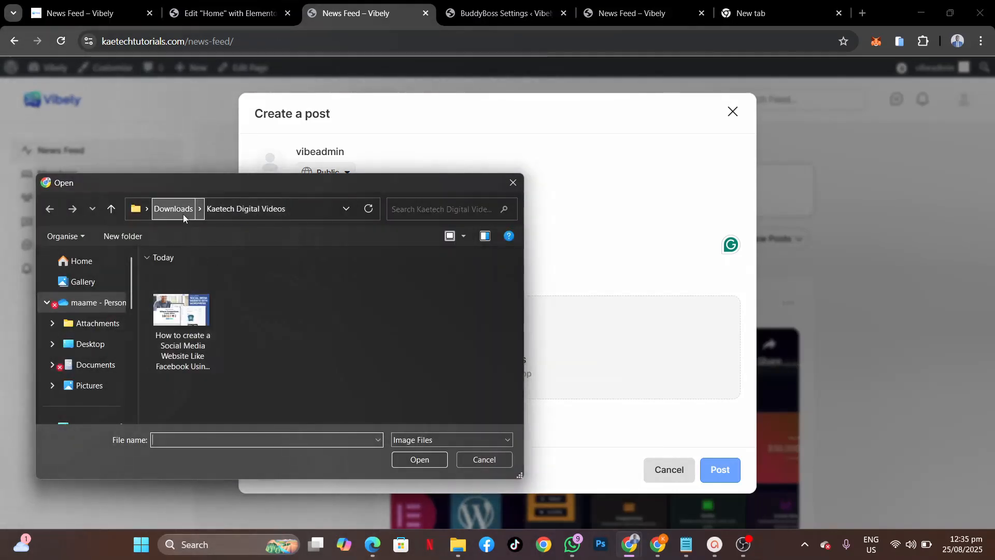
click(184, 214)
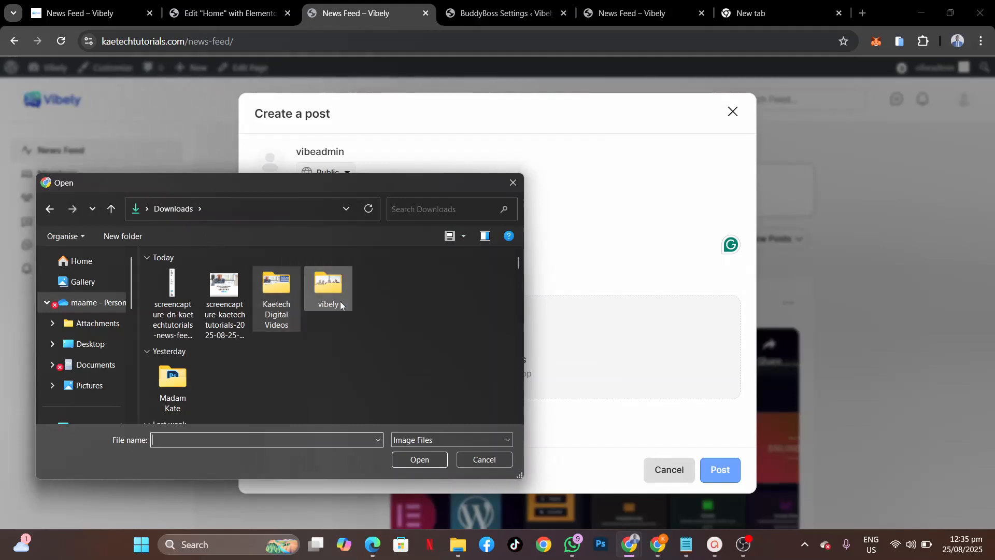
double_click(328, 288)
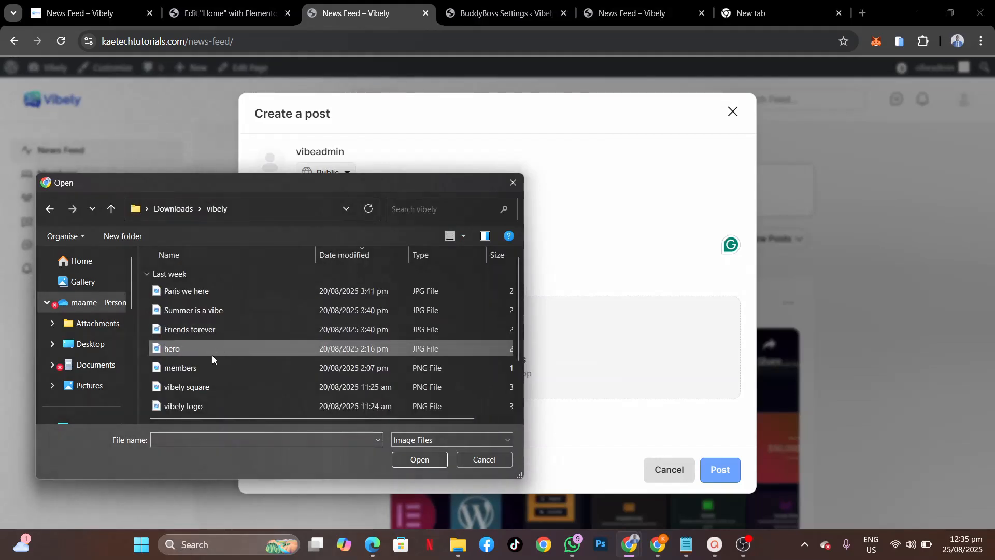
click(208, 294)
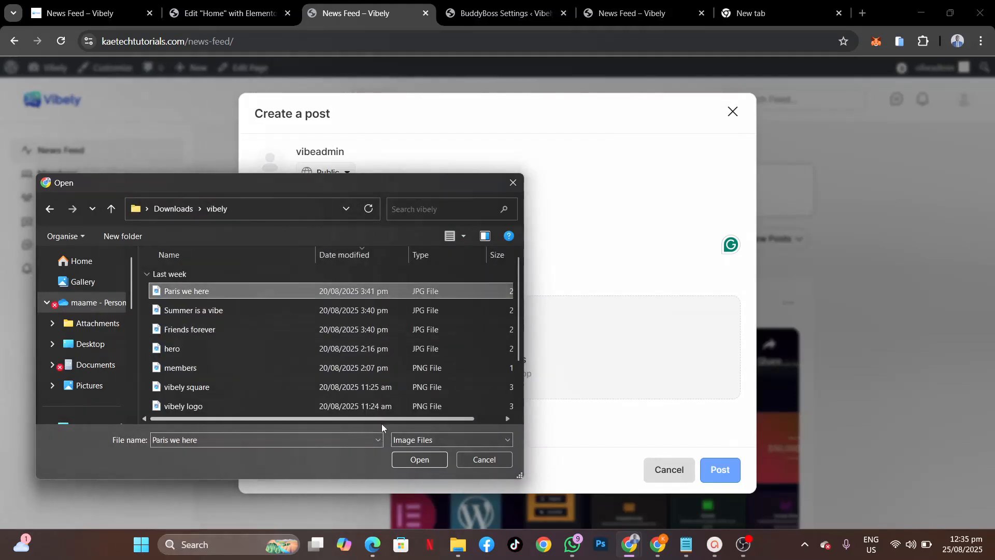
click(414, 462)
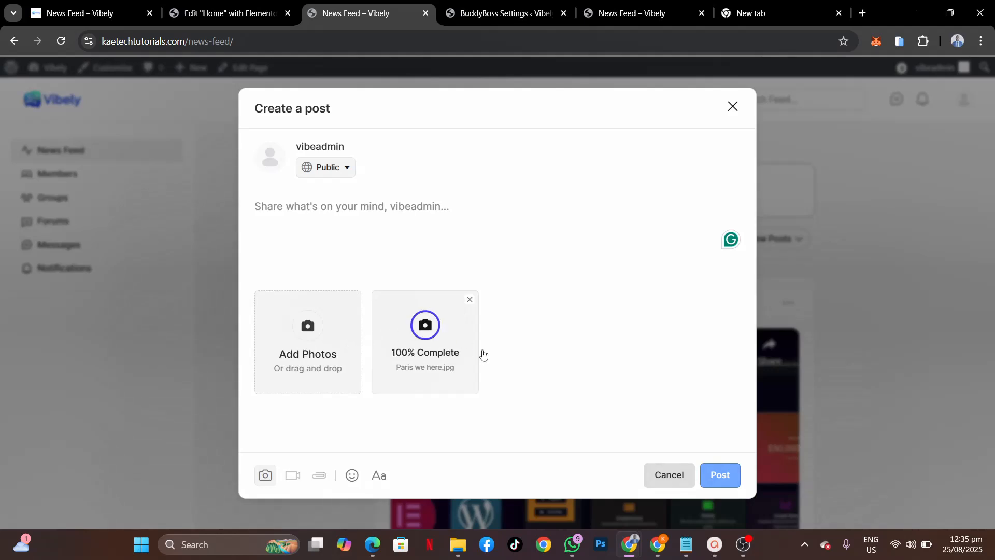
Step: Caption it 'We are live in Paris this summer', add the Friends forever photo, and publish
click(377, 218)
text(We are )
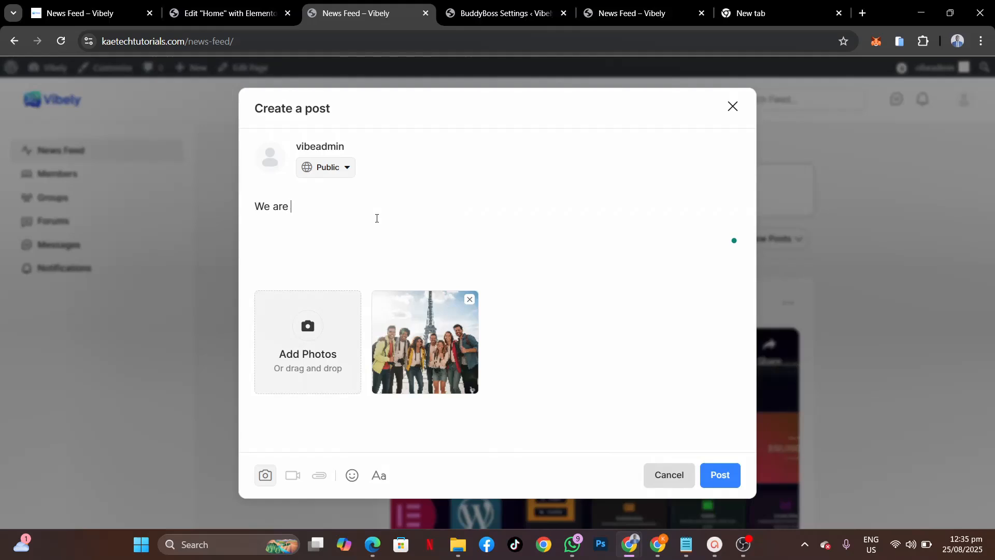
text(live in Paris this summer)
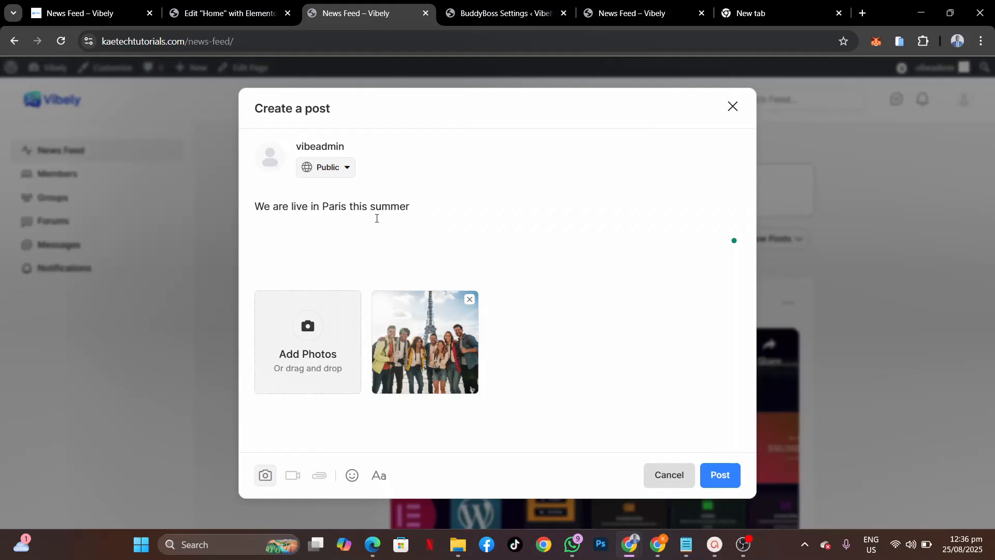
click(315, 342)
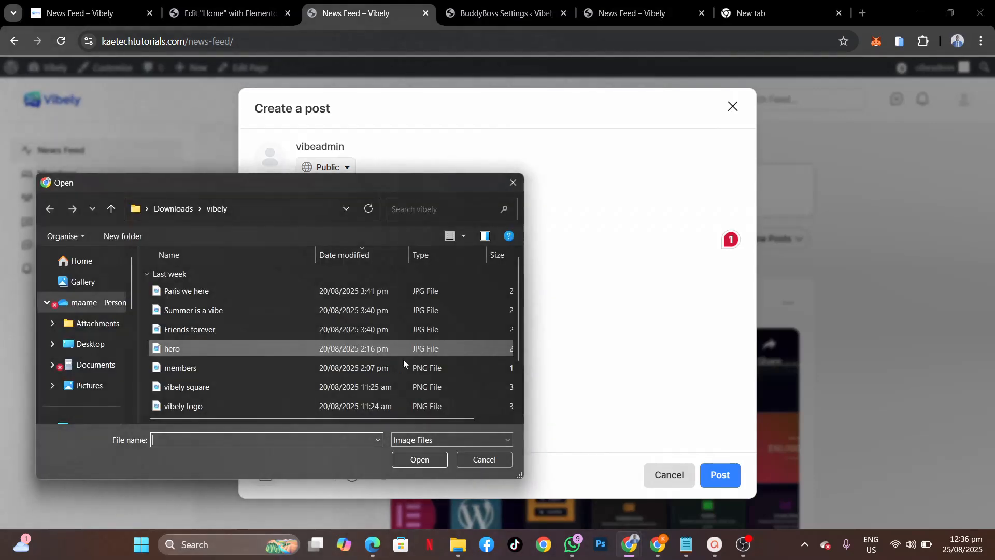
click(234, 329)
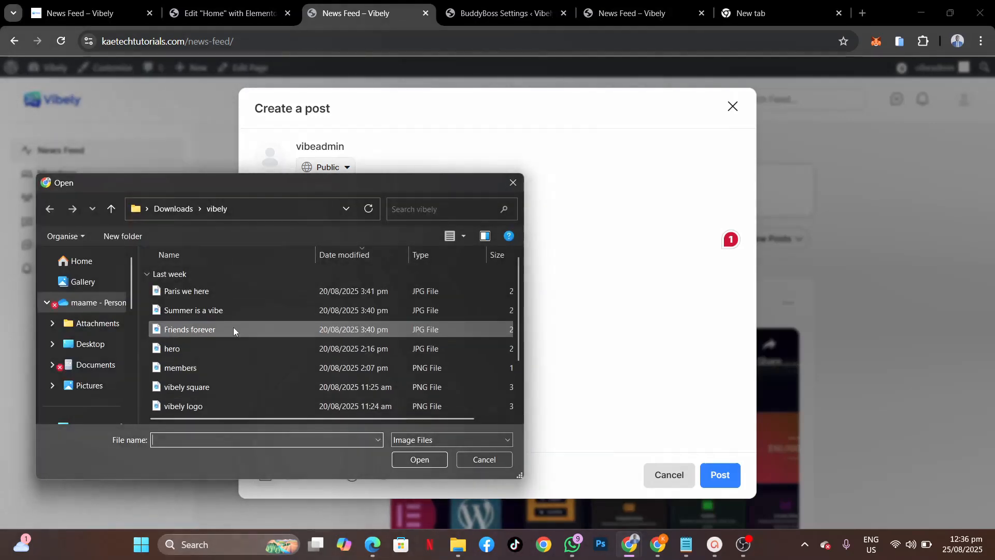
click(417, 459)
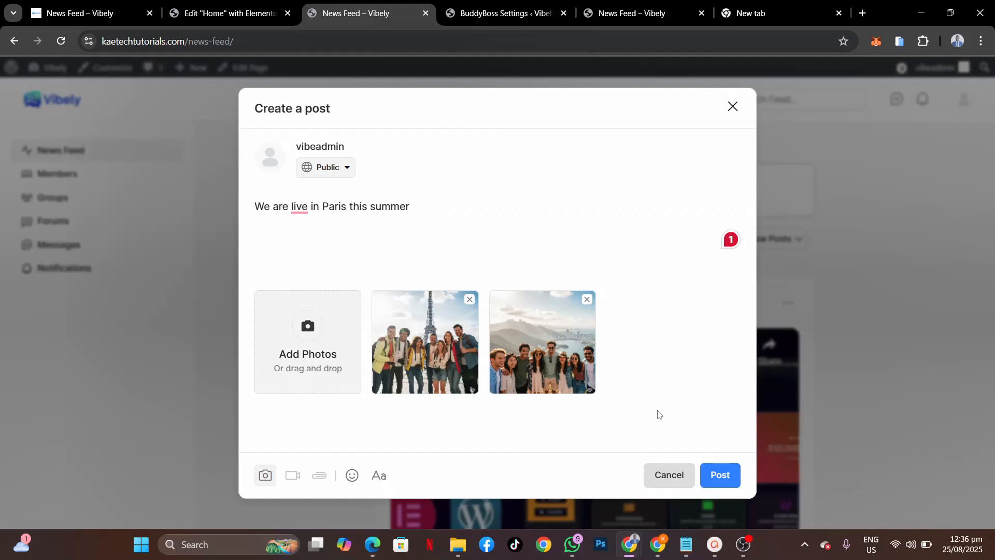
click(713, 474)
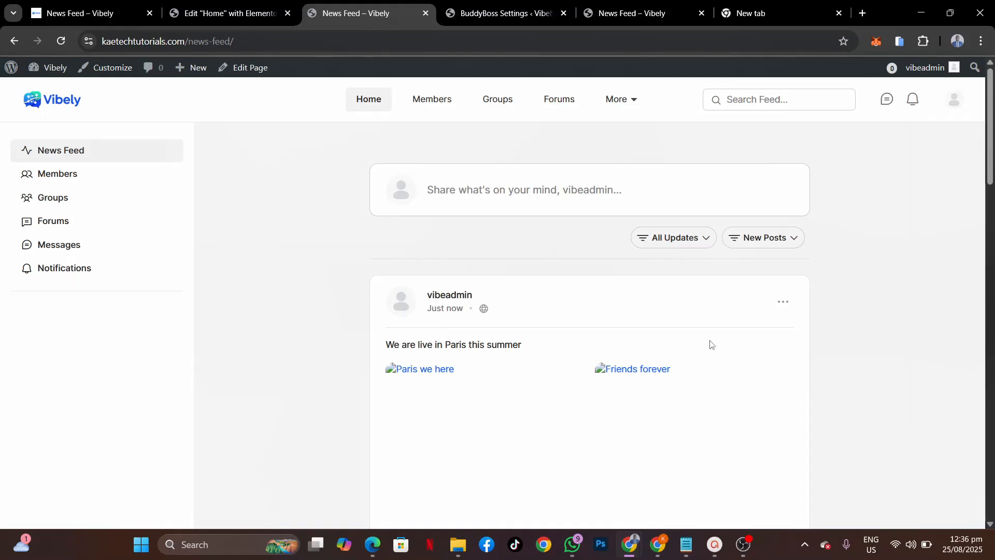
scroll(522, 400, down, 2)
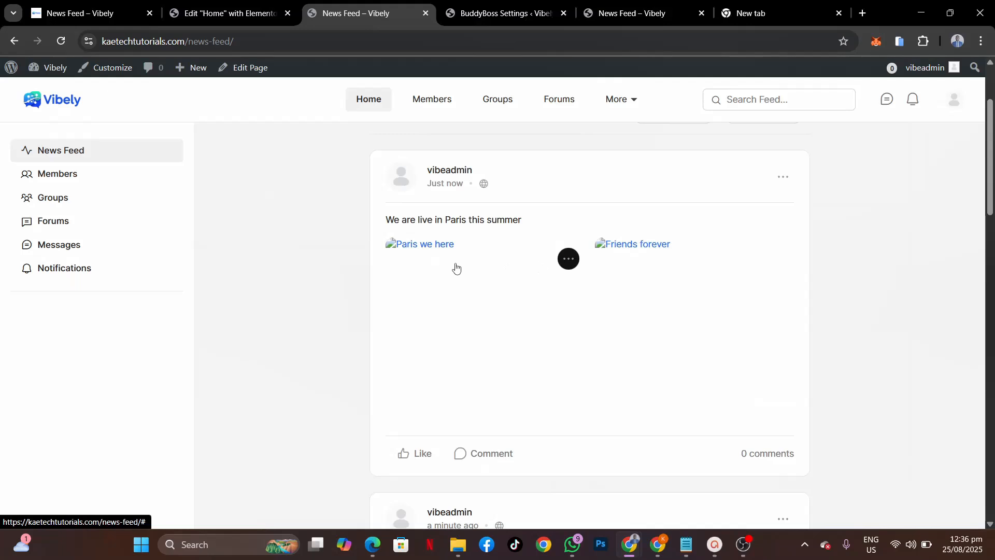
click(486, 20)
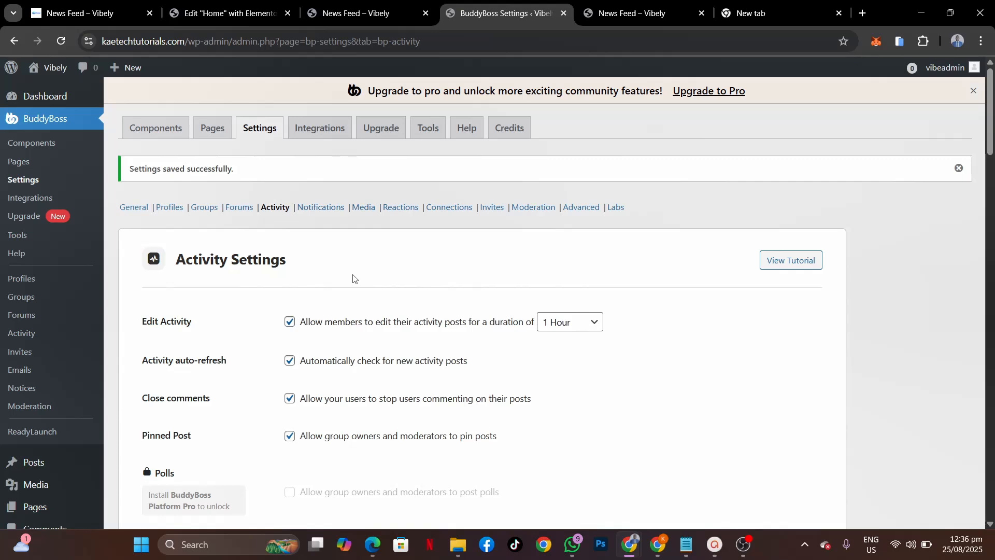
Step: Uncheck Symbolic Links under Media Security & Performance and save the Media settings
click(364, 207)
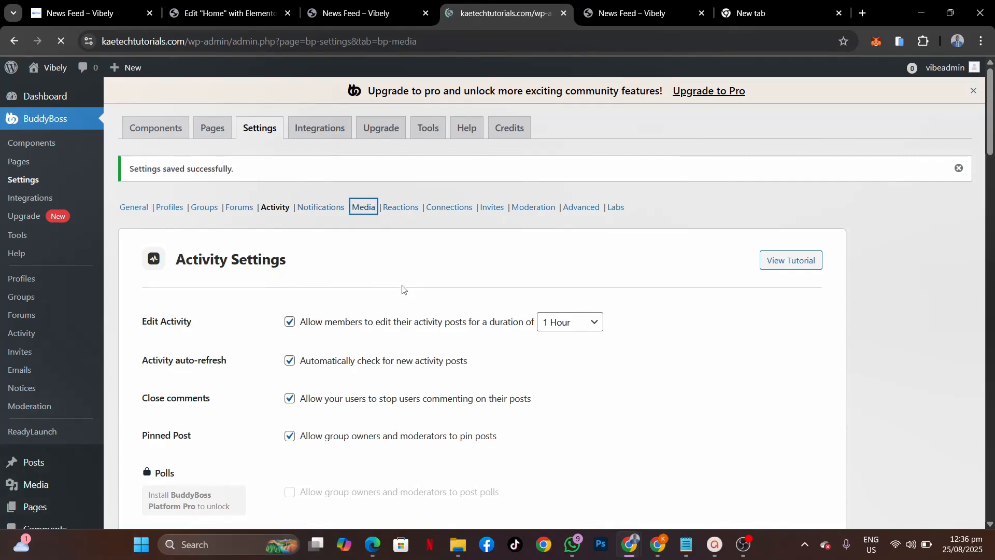
scroll(403, 289, down, 2)
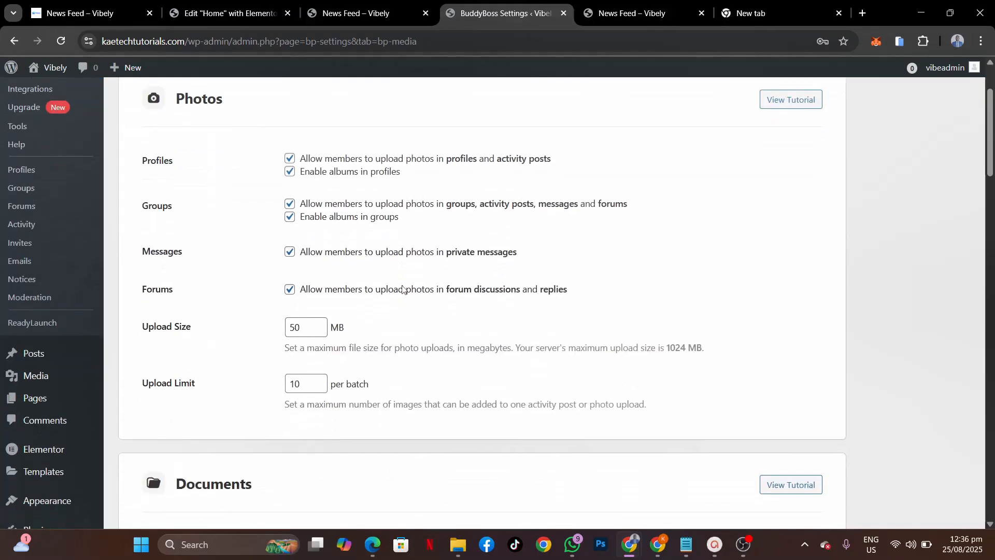
scroll(402, 289, down, 15)
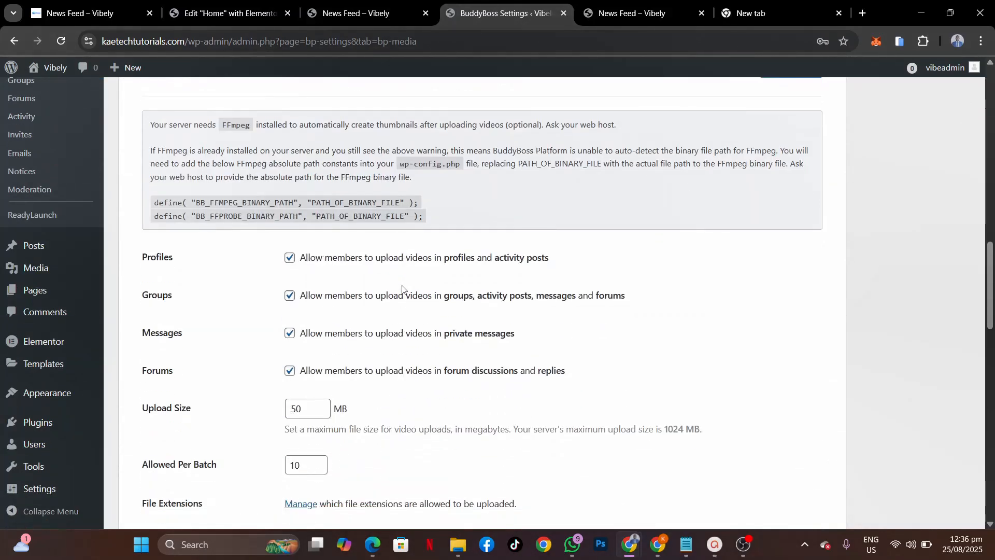
scroll(404, 290, up, 7)
scroll(404, 289, down, 20)
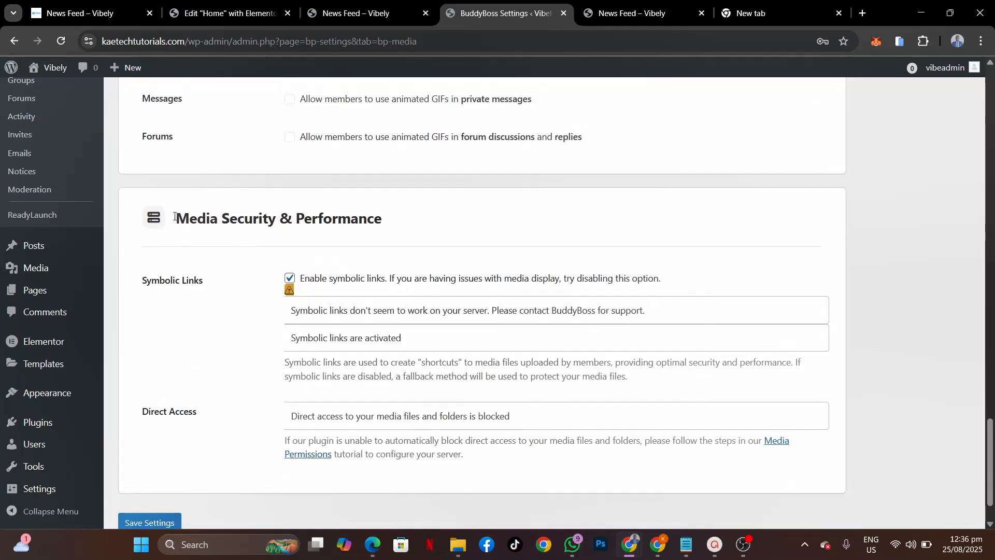
click(289, 278)
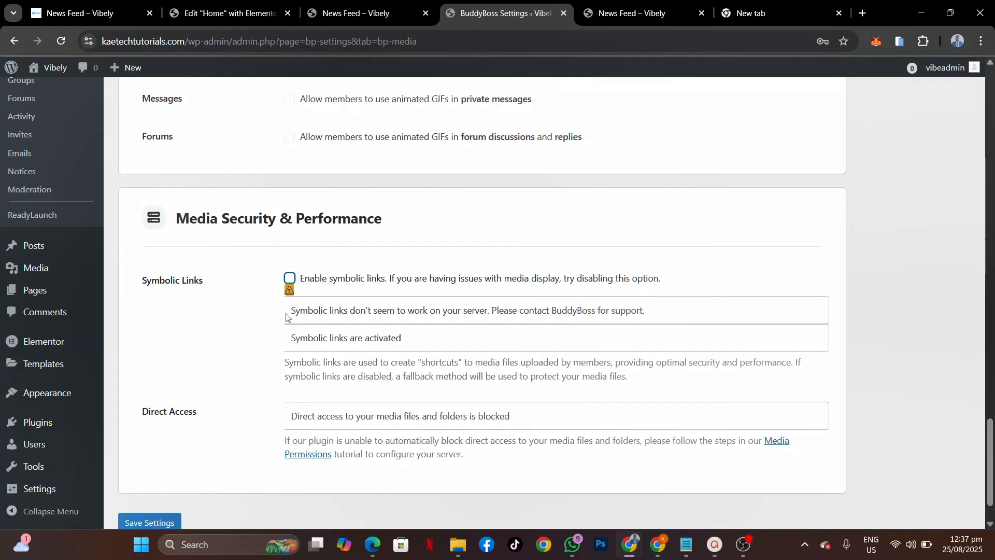
click(355, 13)
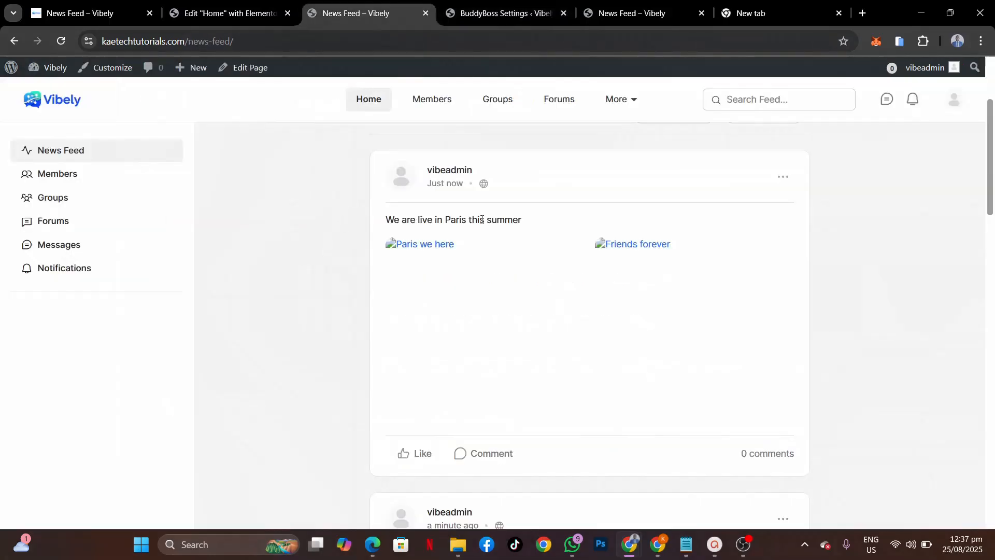
click(500, 13)
scroll(196, 402, down, 2)
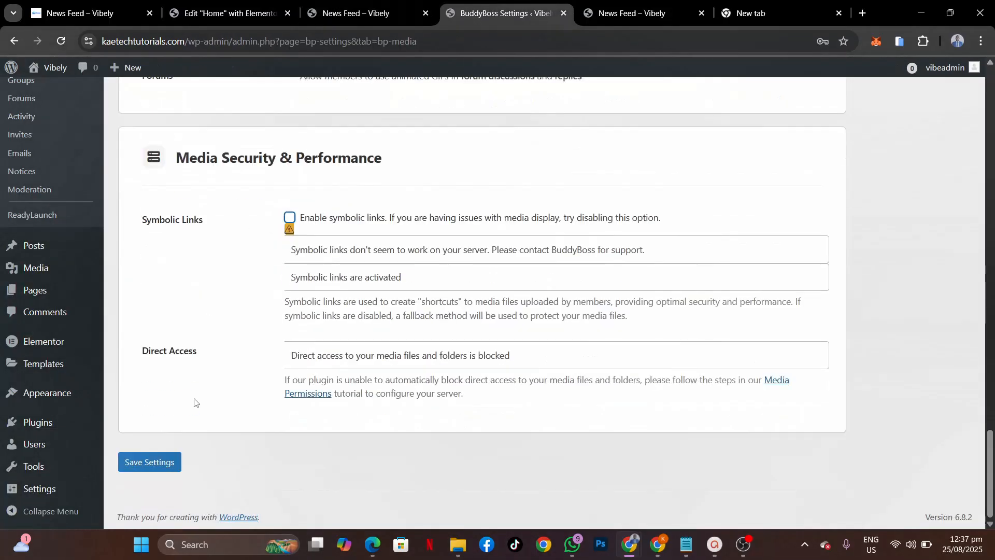
click(132, 462)
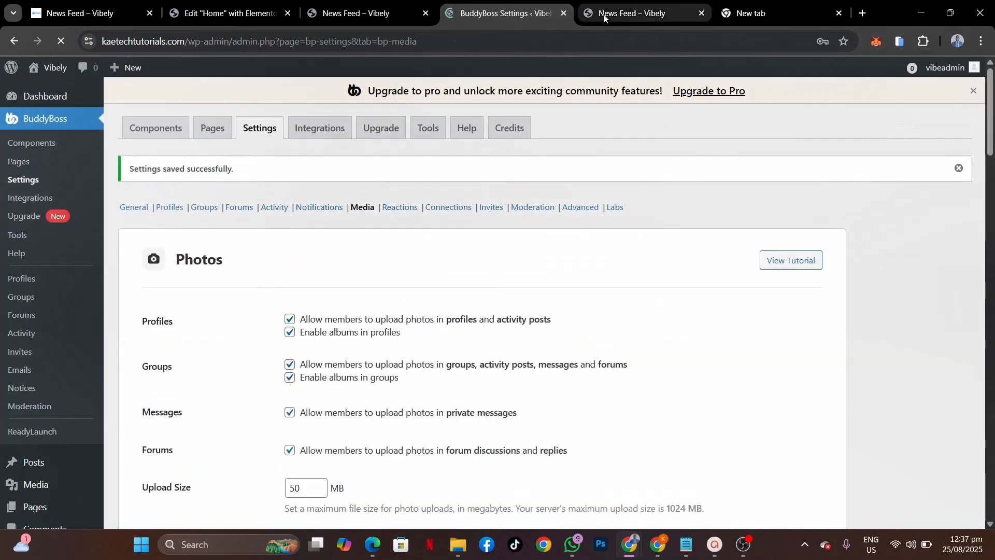
click(603, 14)
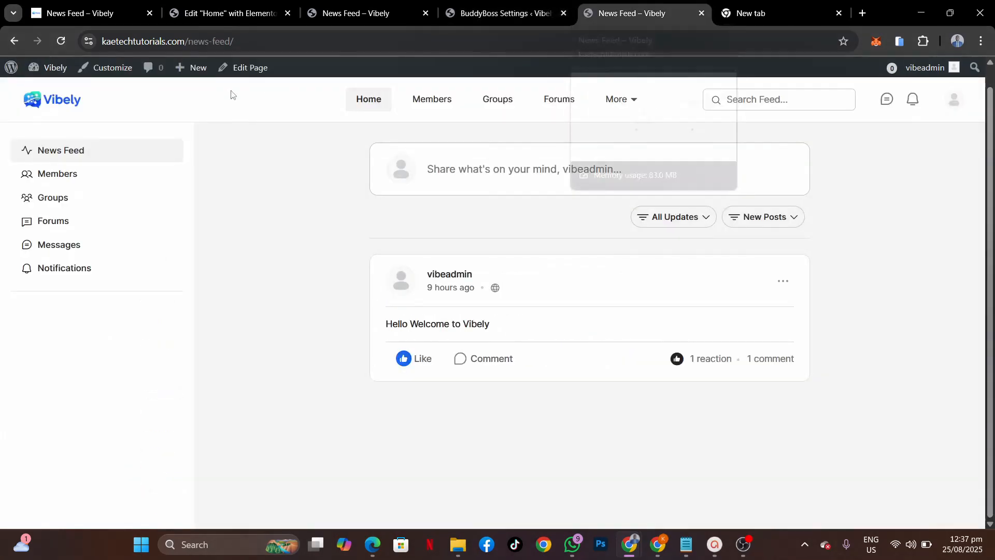
Step: Reload the news feed and check that the Paris post shows both group photos
click(61, 42)
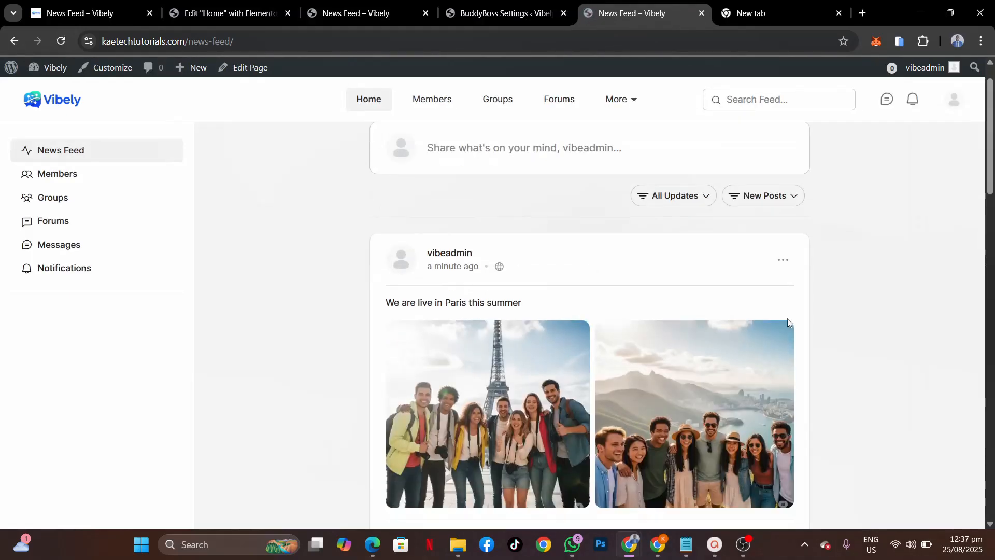
scroll(787, 318, down, 4)
scroll(787, 318, up, 3)
scroll(788, 319, down, 5)
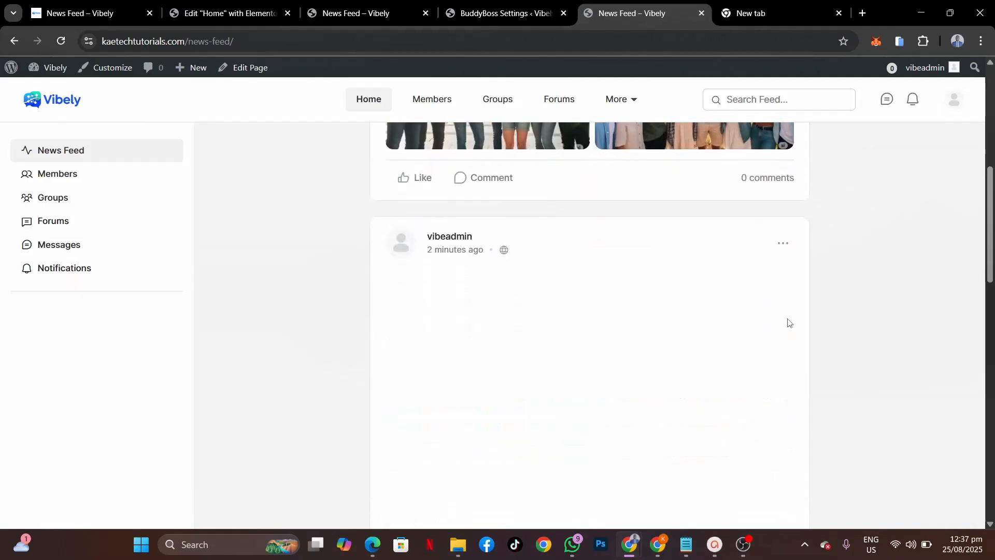
scroll(787, 318, up, 6)
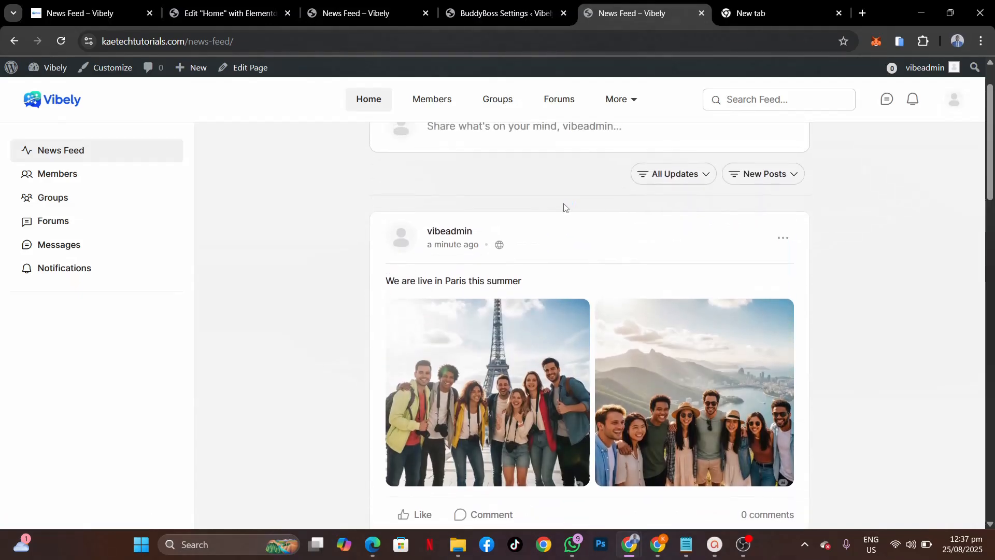
scroll(564, 207, down, 20)
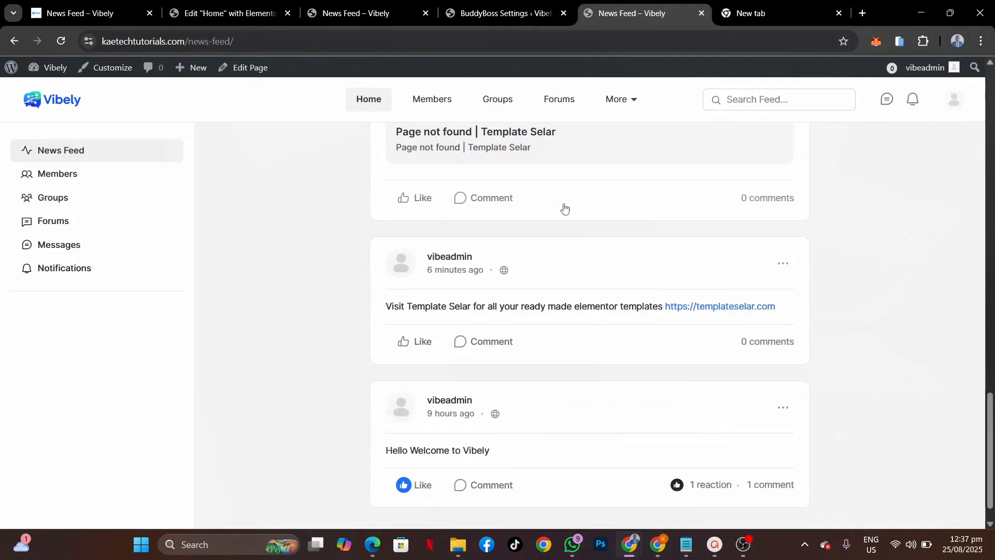
scroll(564, 207, up, 20)
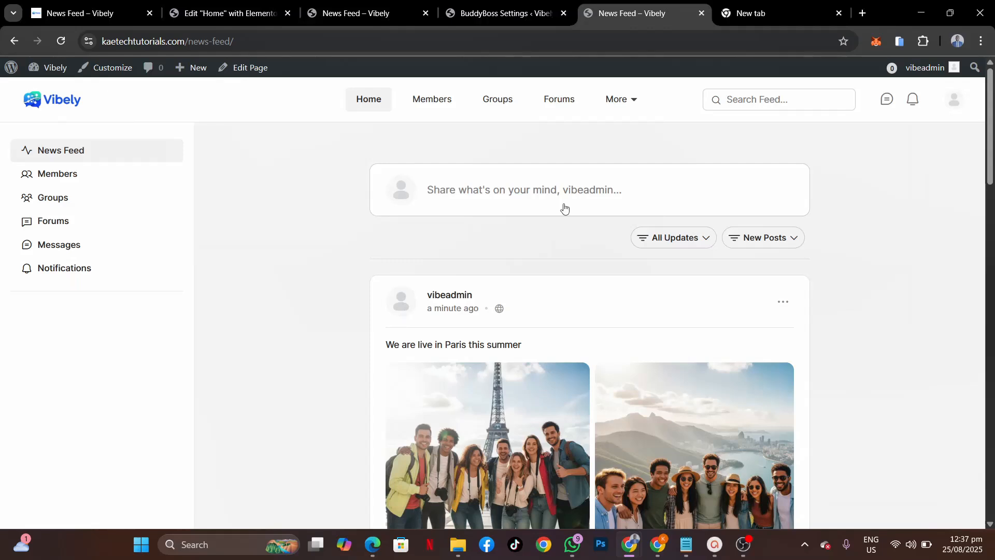
Step: Open the Groups directory from the top navigation, which shows Groups(0)
click(500, 103)
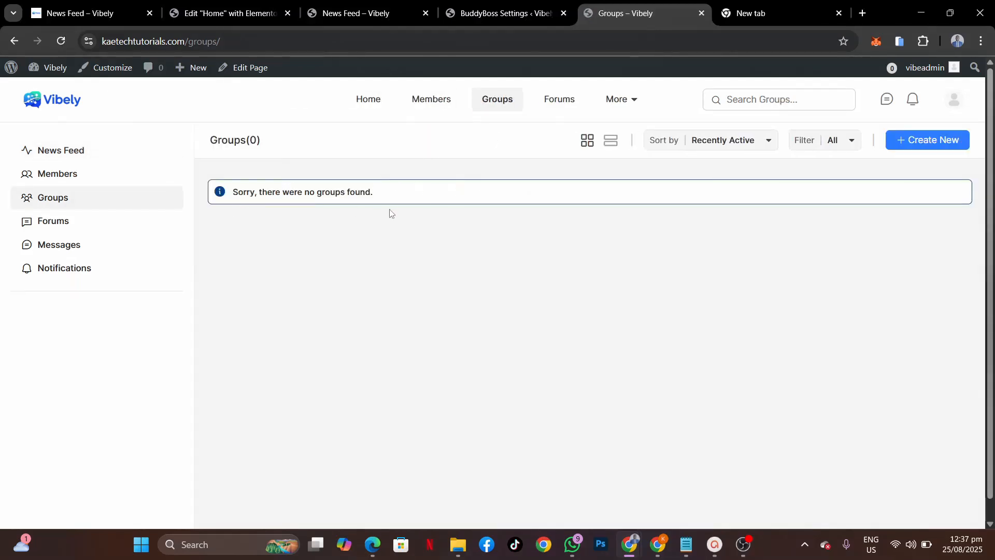
Step: Start a new group named 'WordPress Lovers' with description 'This group is for all WordPress Lovers'
click(931, 139)
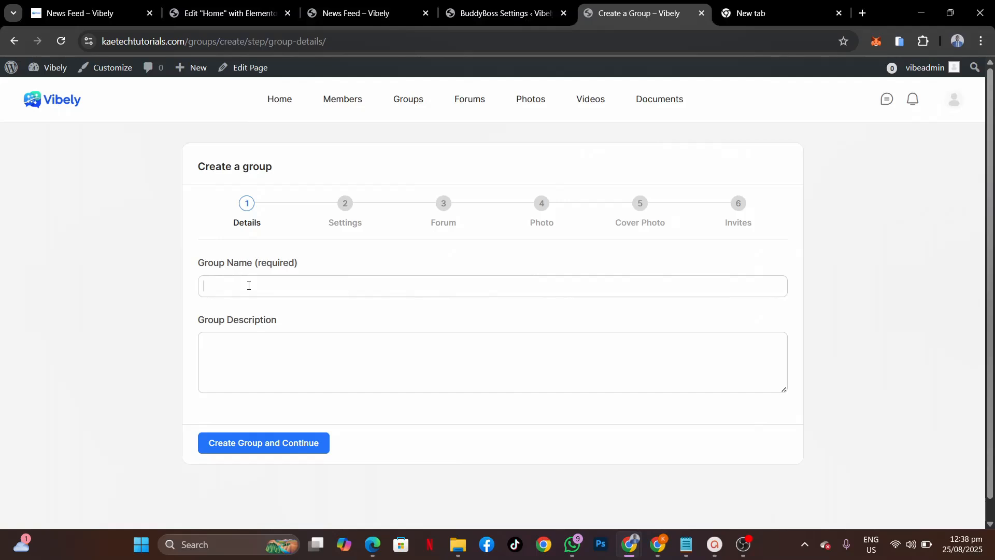
click(249, 286)
text(W)
text(ordPress)
text( Lo)
text(his grou)
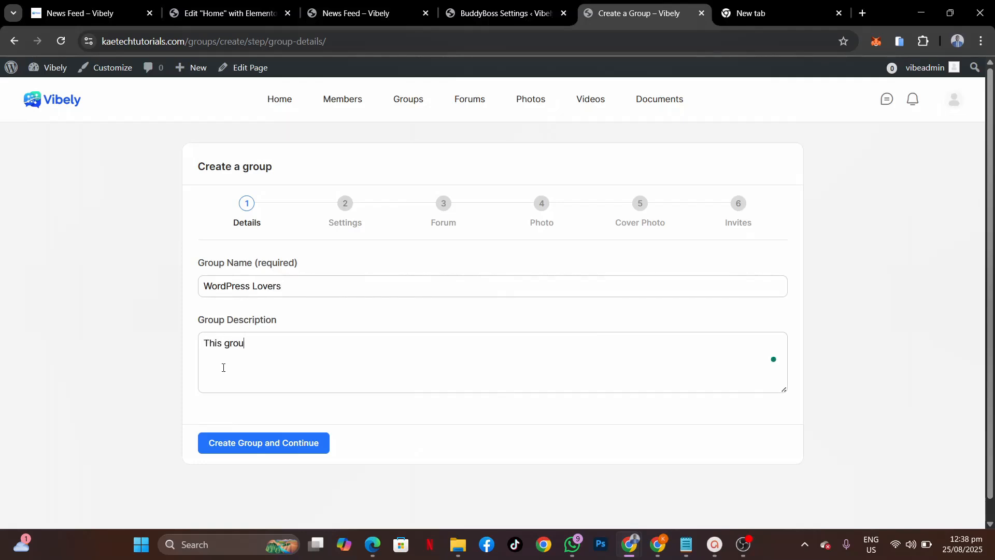
text(p is for all WordPress )
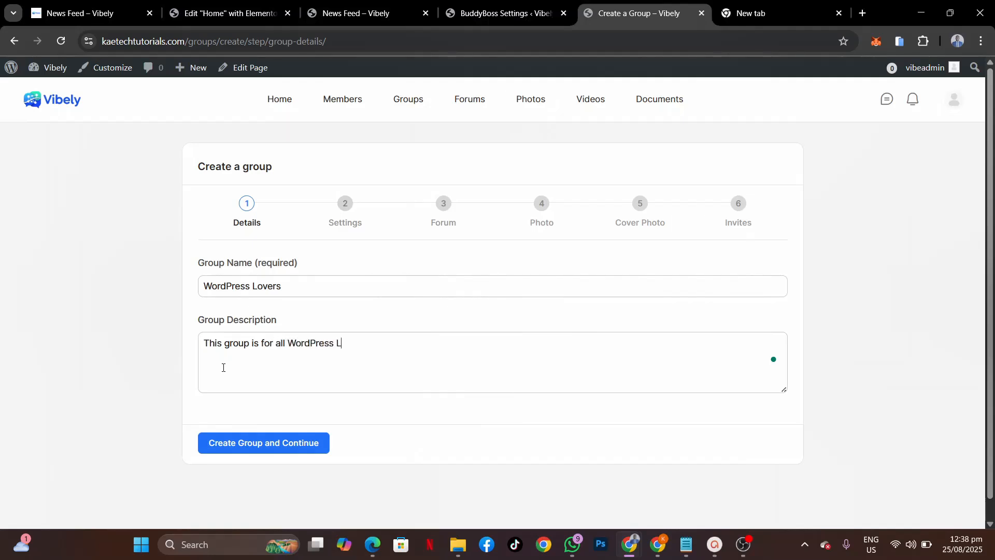
text(Lovers)
Step: Create the group and keep it Public, with invitations open to all group members
click(237, 449)
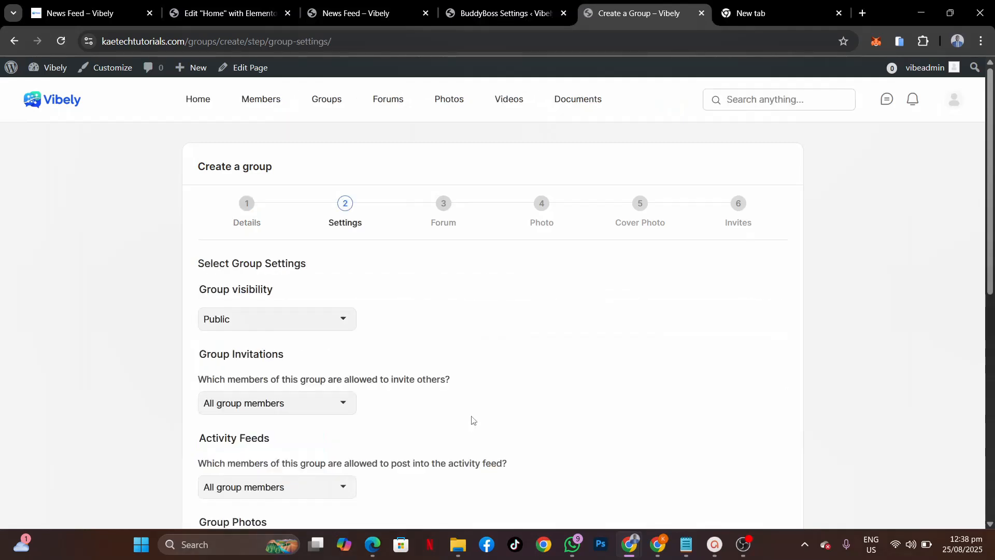
scroll(473, 419, down, 2)
scroll(471, 418, up, 1)
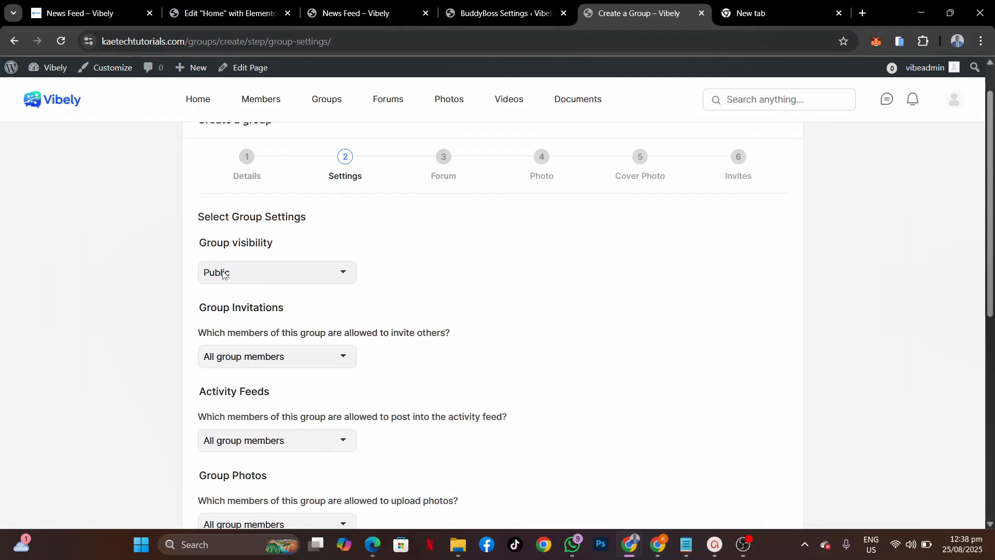
click(340, 280)
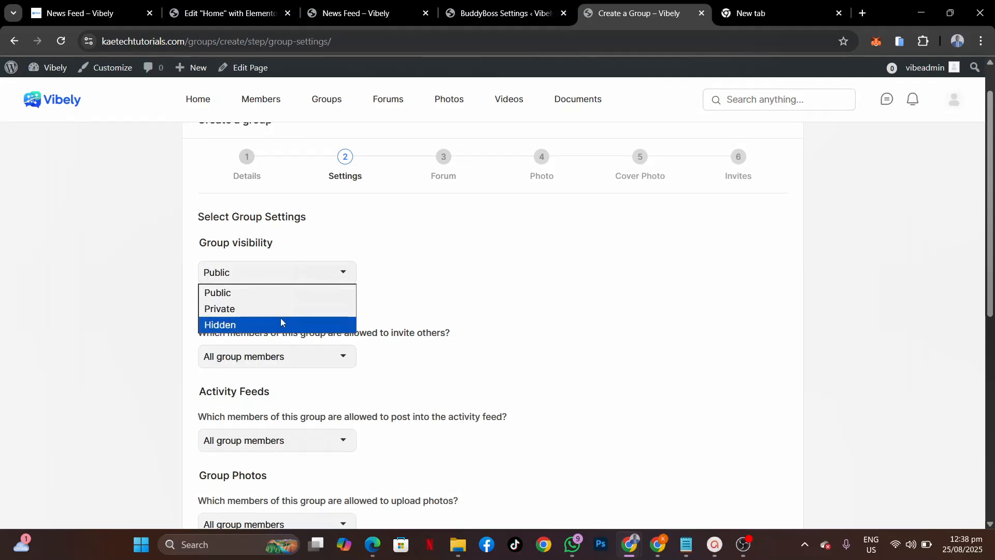
click(335, 271)
scroll(279, 348, down, 2)
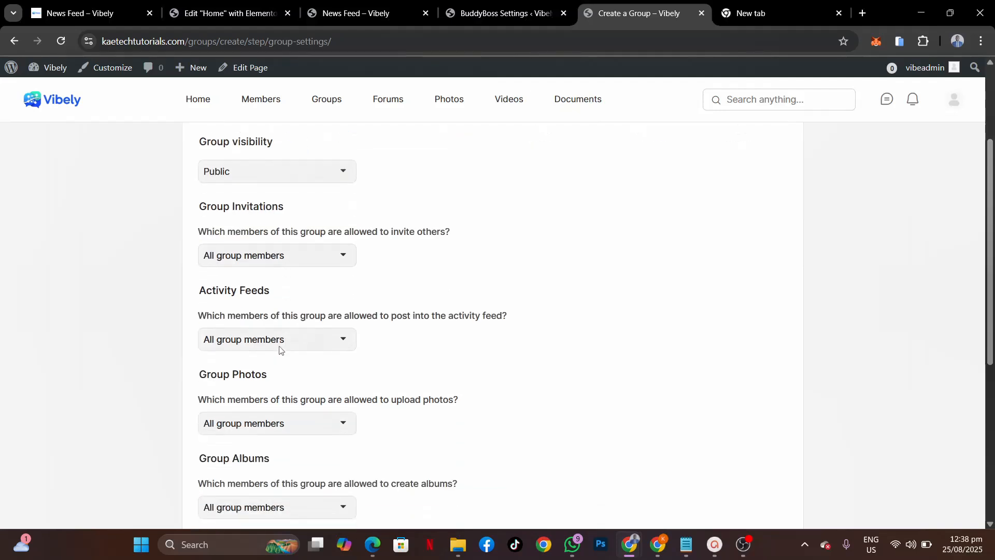
click(314, 243)
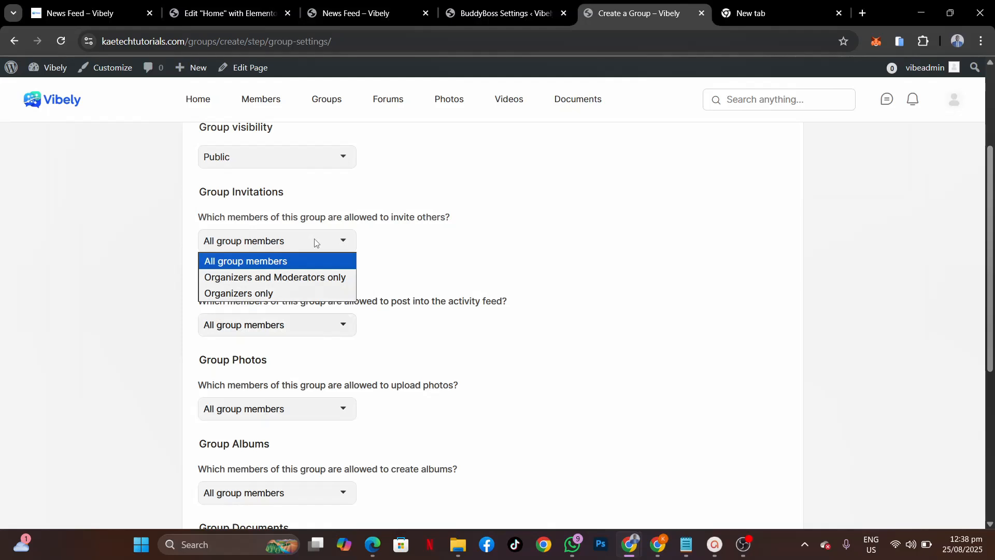
click(315, 243)
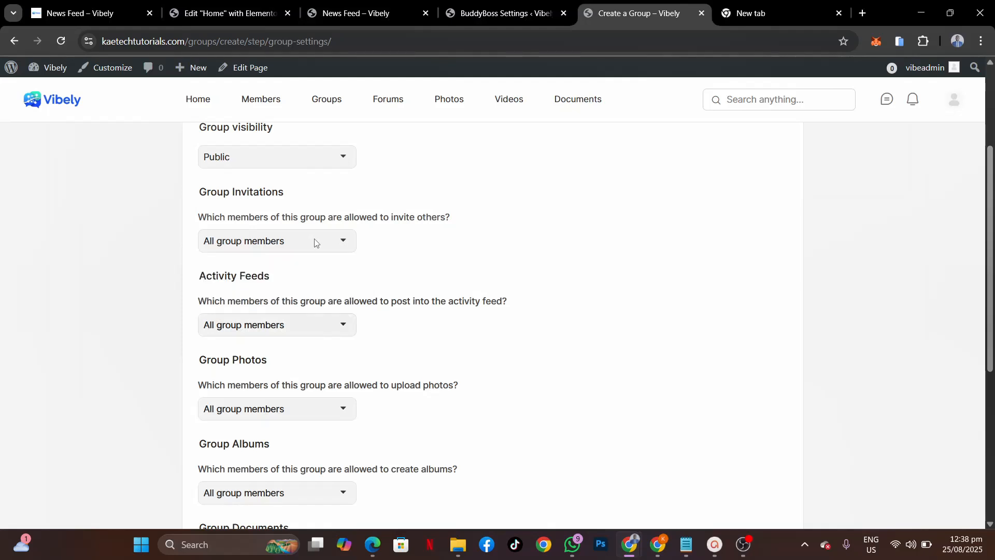
scroll(336, 292, down, 1)
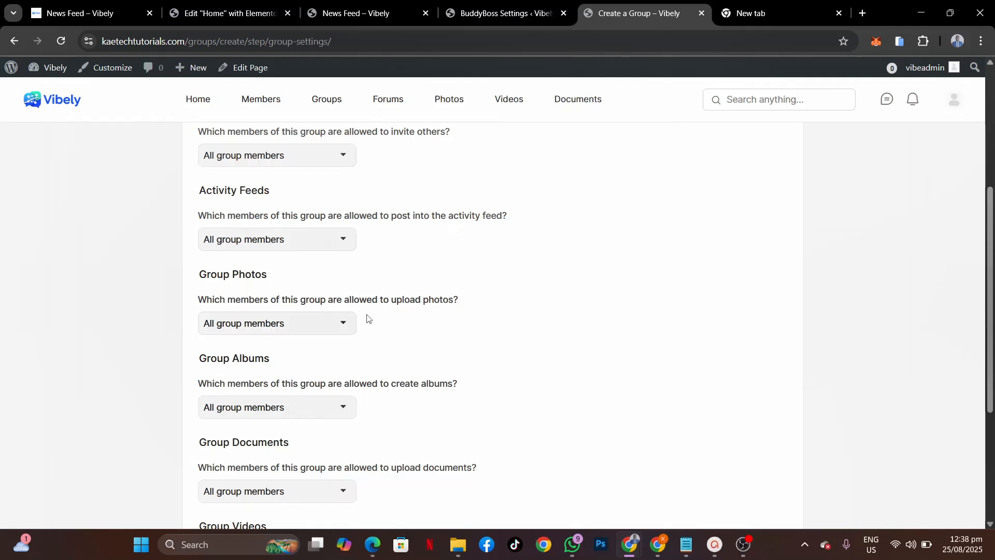
scroll(367, 318, down, 2)
scroll(257, 399, down, 3)
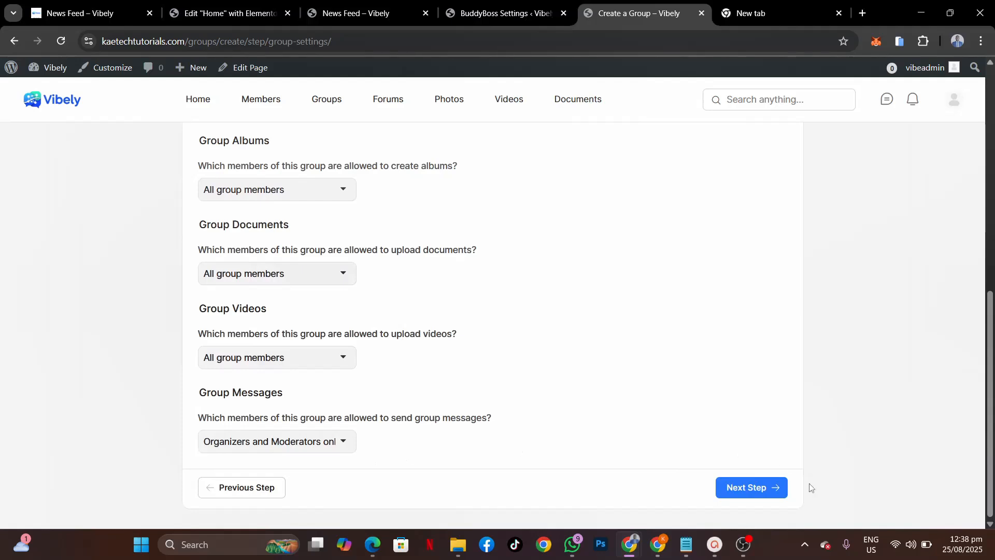
Step: Enable a discussion forum for the group and move on to the photo step
click(757, 489)
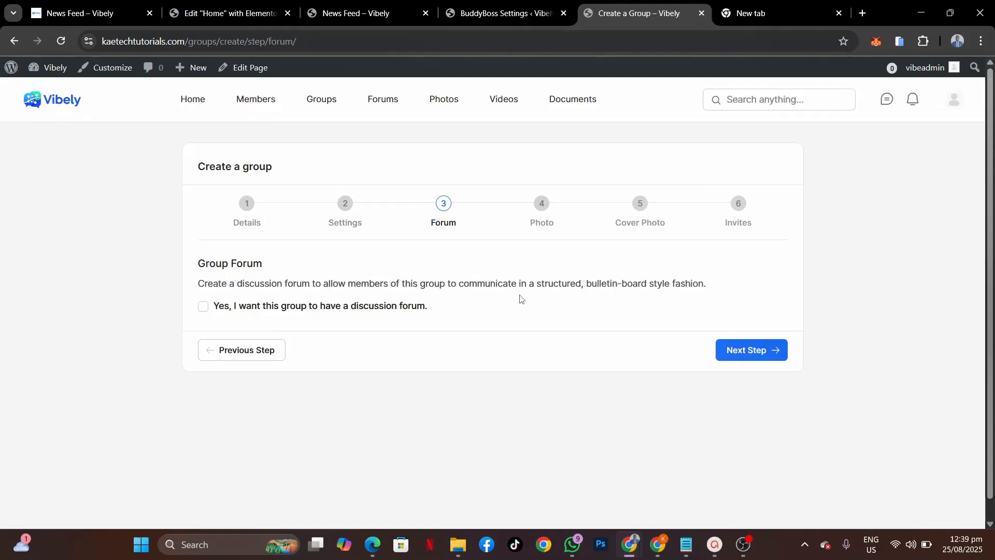
click(203, 311)
click(753, 350)
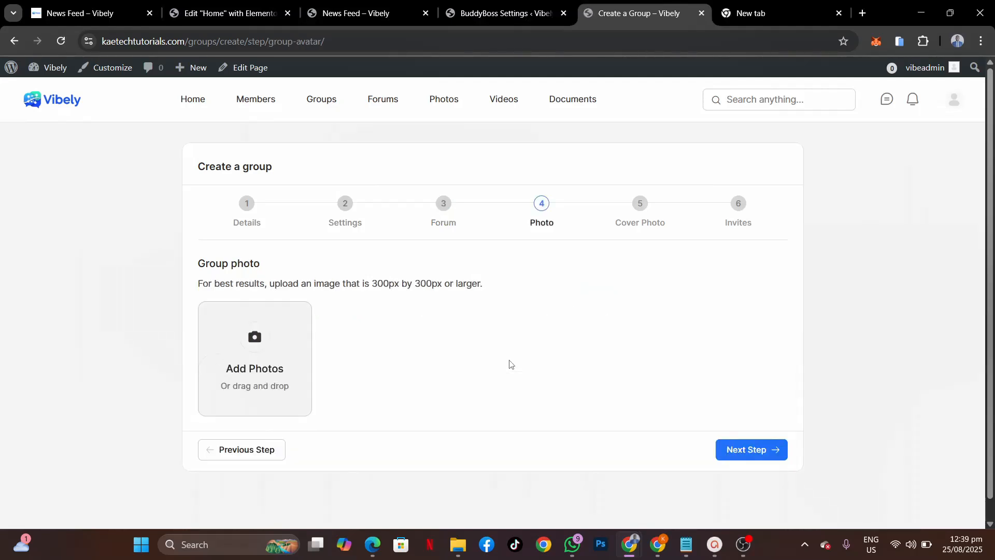
Step: Browse the Downloads folder in Large icons view to find a group photo
click(257, 344)
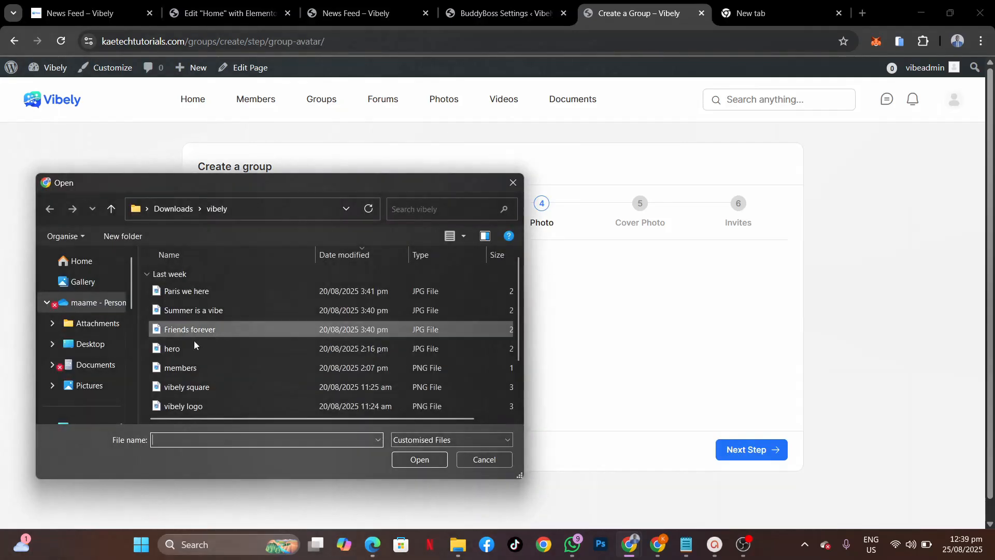
click(460, 241)
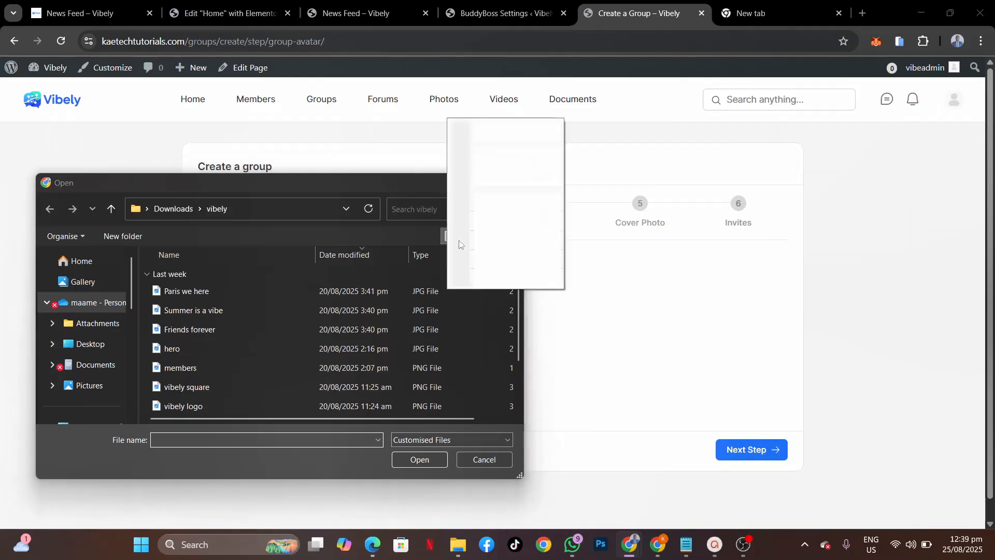
click(507, 155)
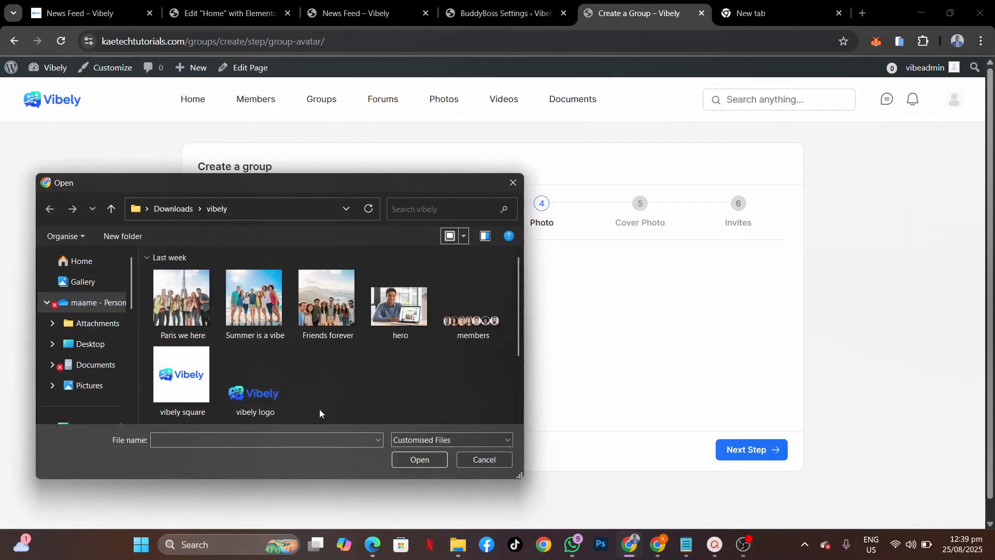
scroll(319, 409, down, 2)
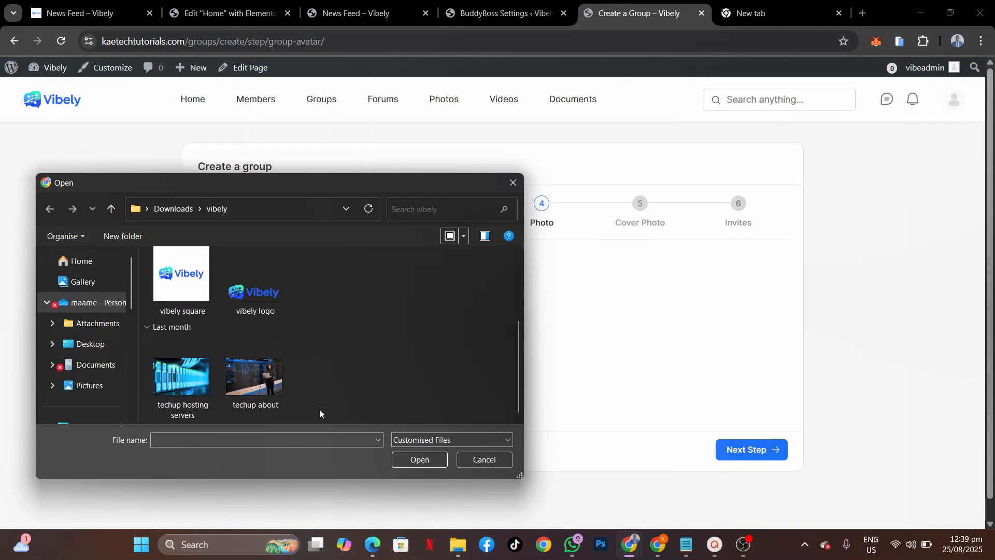
scroll(319, 409, up, 2)
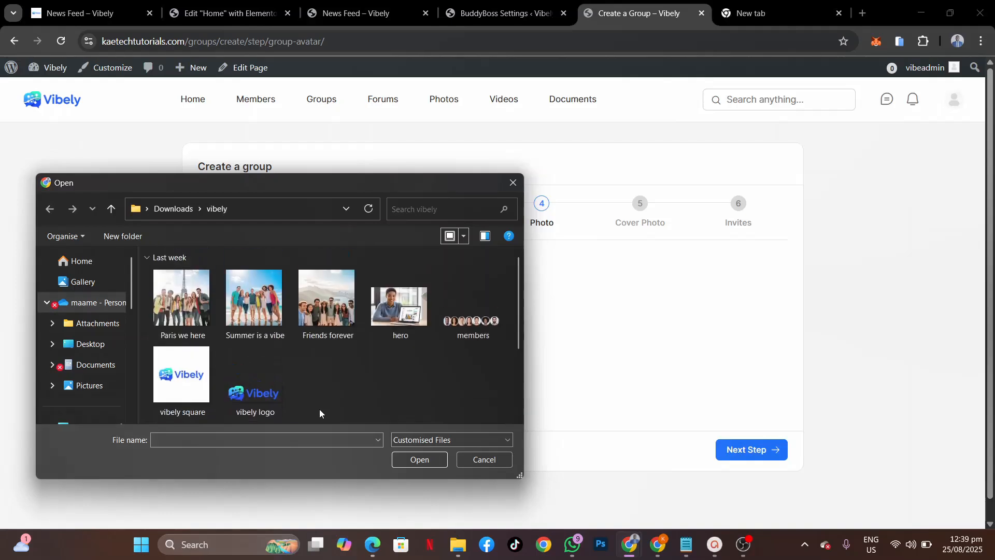
click(171, 209)
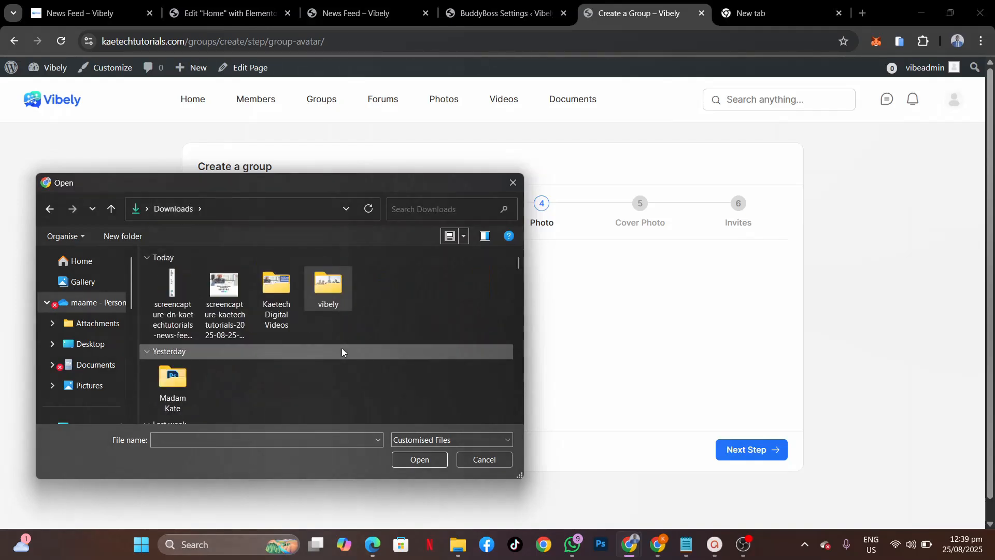
scroll(342, 349, down, 6)
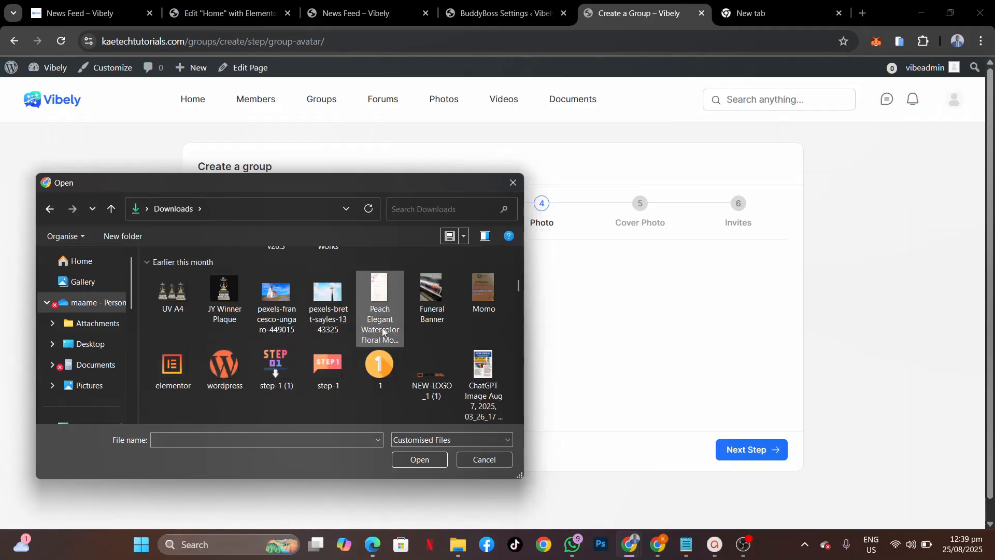
drag(517, 288, 508, 262)
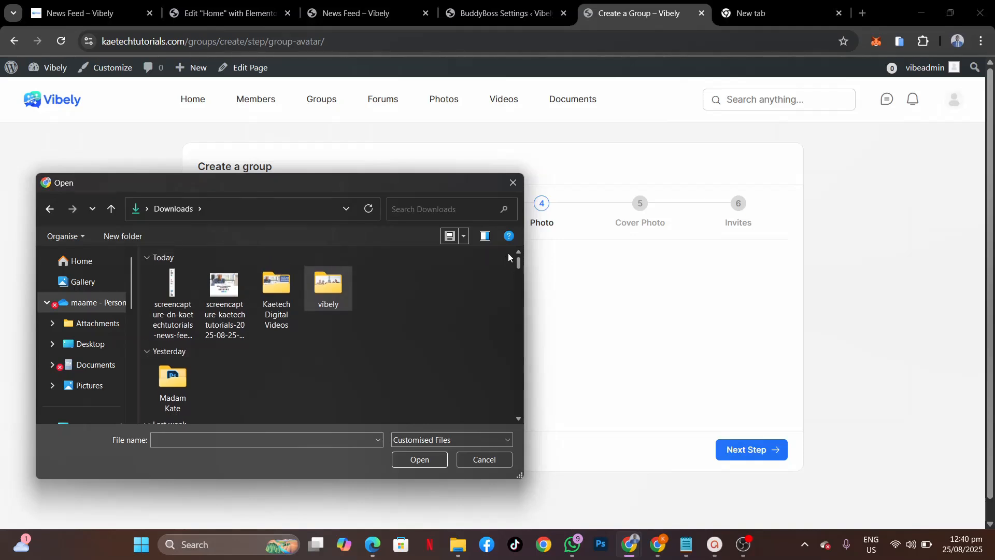
click(277, 283)
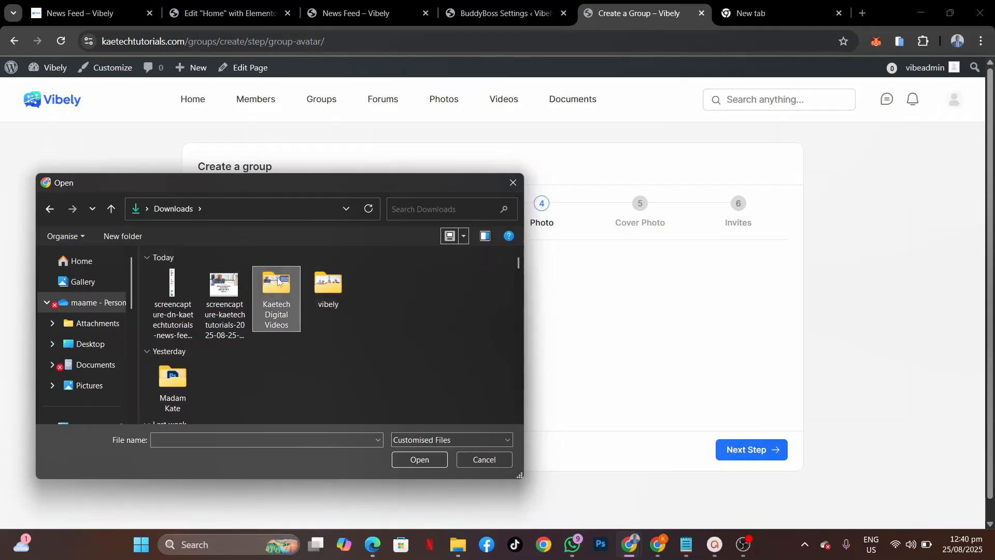
double_click(277, 280)
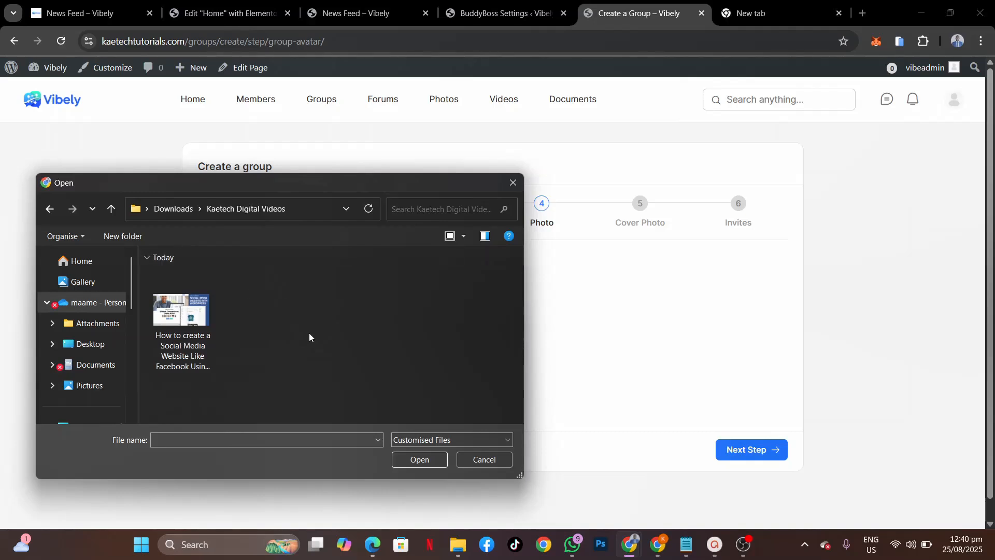
click(173, 208)
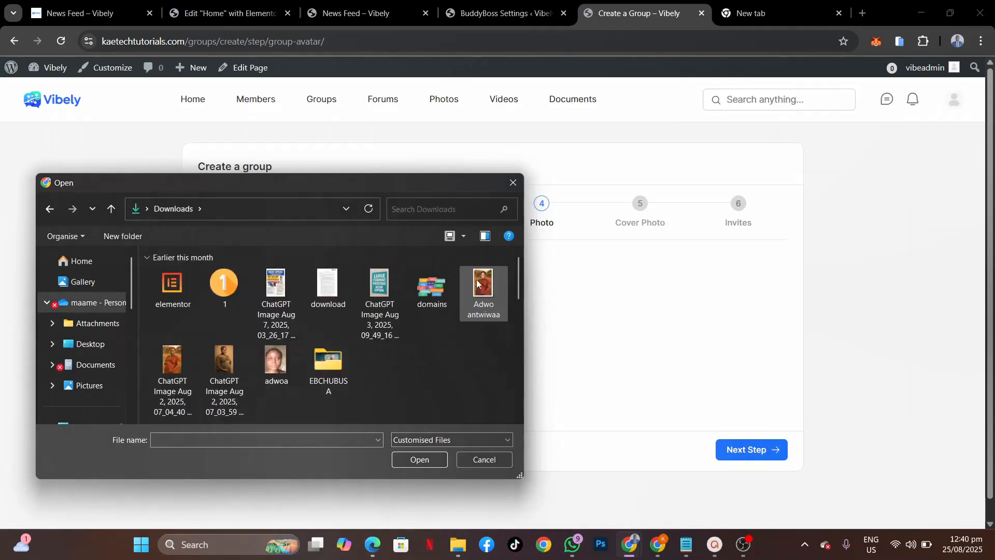
drag(518, 263, 530, 390)
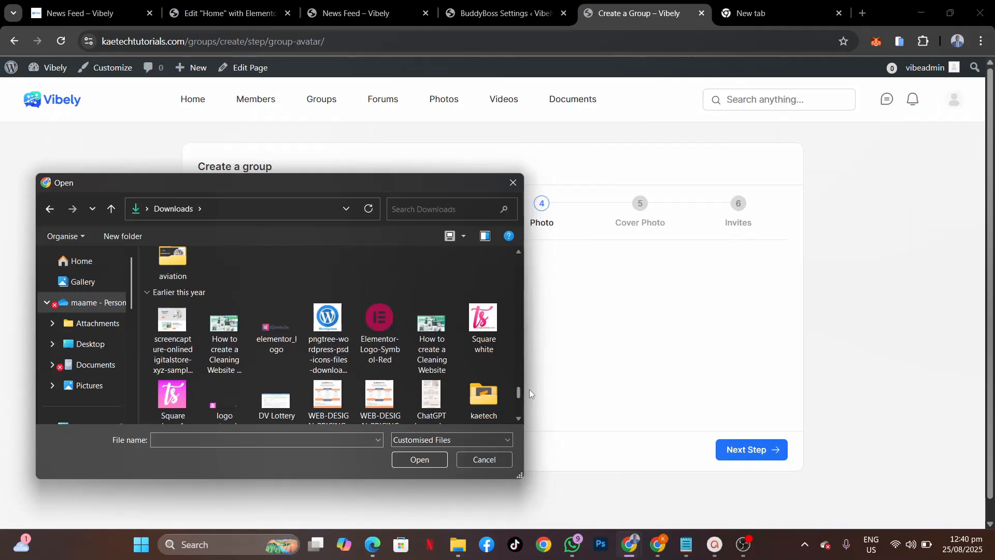
Step: Upload the pngtree-wordpress image and crop it as the group photo
click(334, 324)
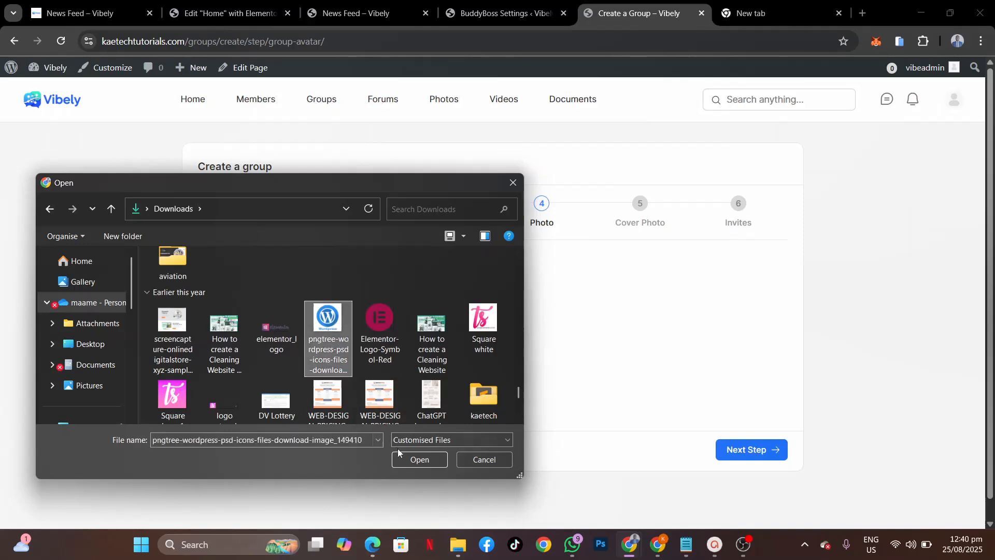
click(415, 459)
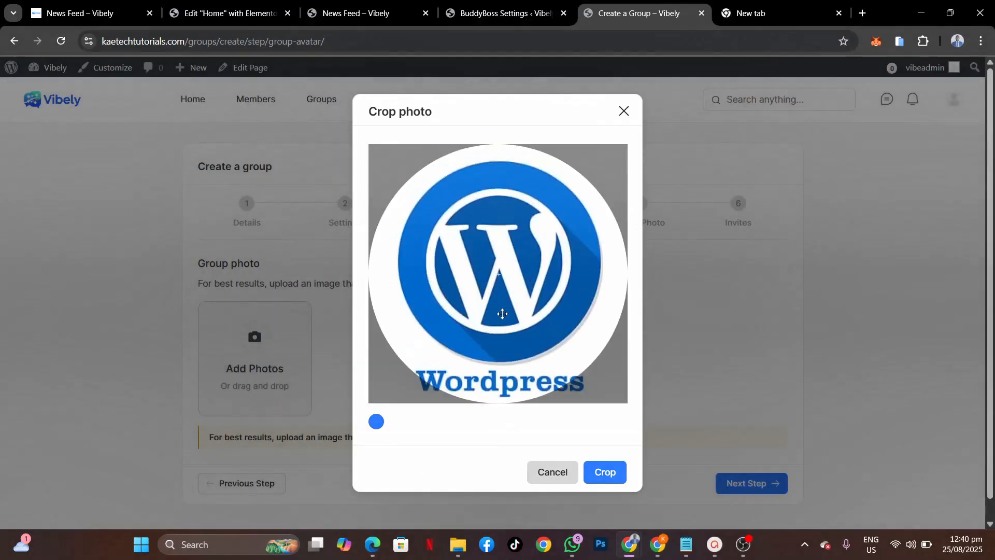
click(604, 472)
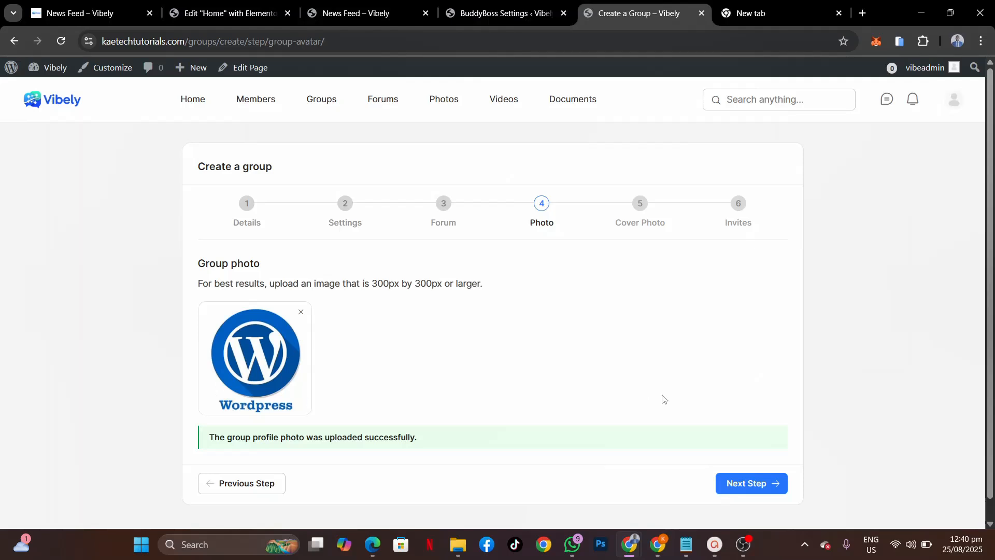
Step: At the cover photo step, browse into the vibely images folder
click(754, 492)
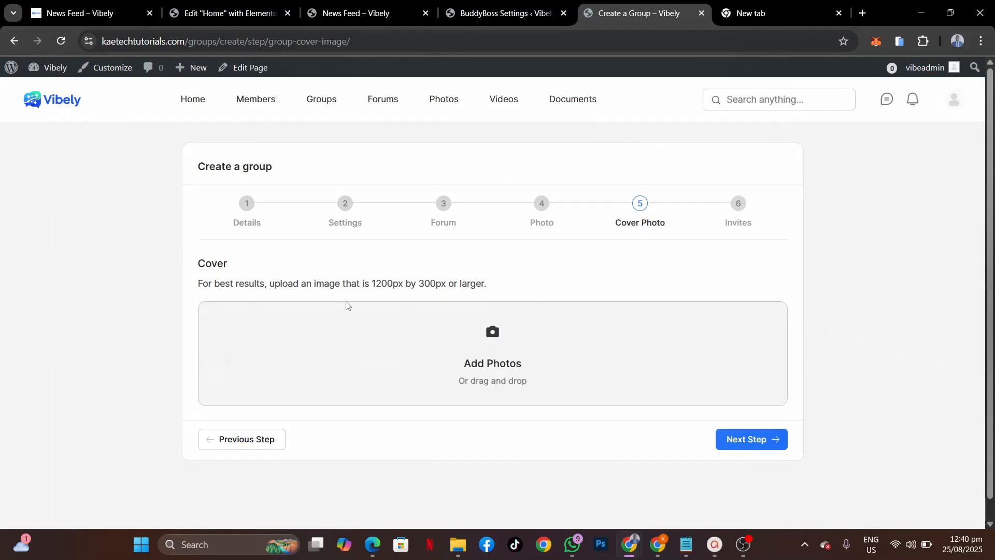
click(488, 338)
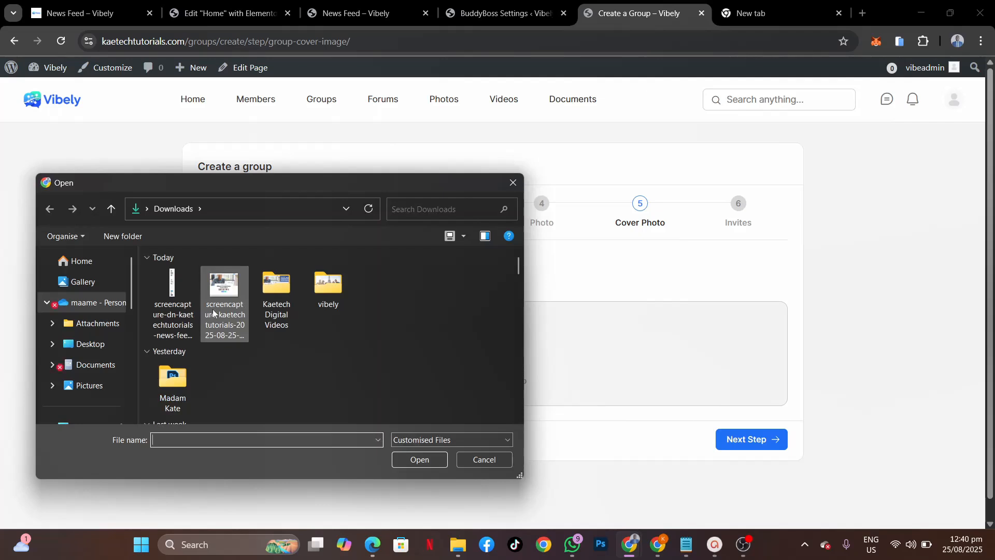
scroll(246, 357, down, 5)
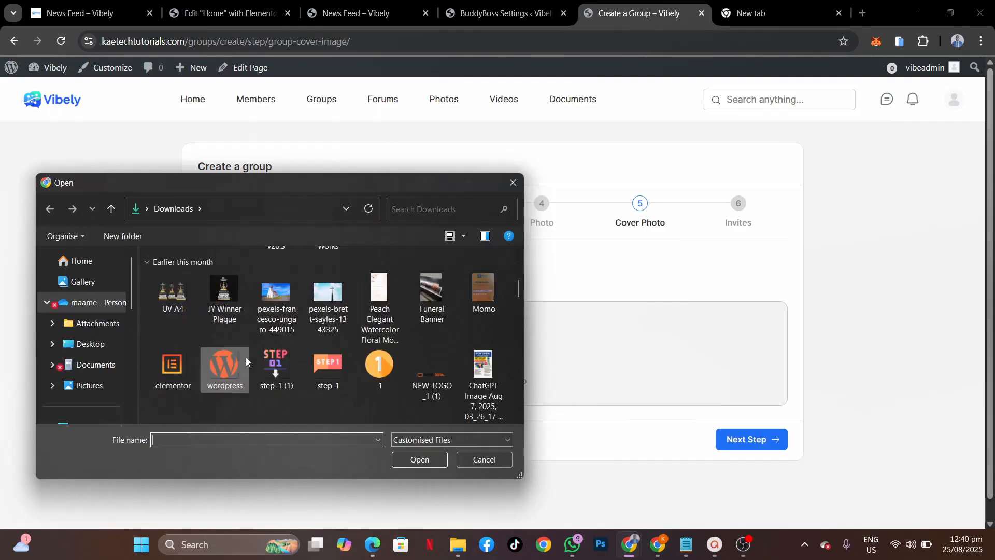
scroll(245, 361, down, 1)
scroll(245, 356, up, 1)
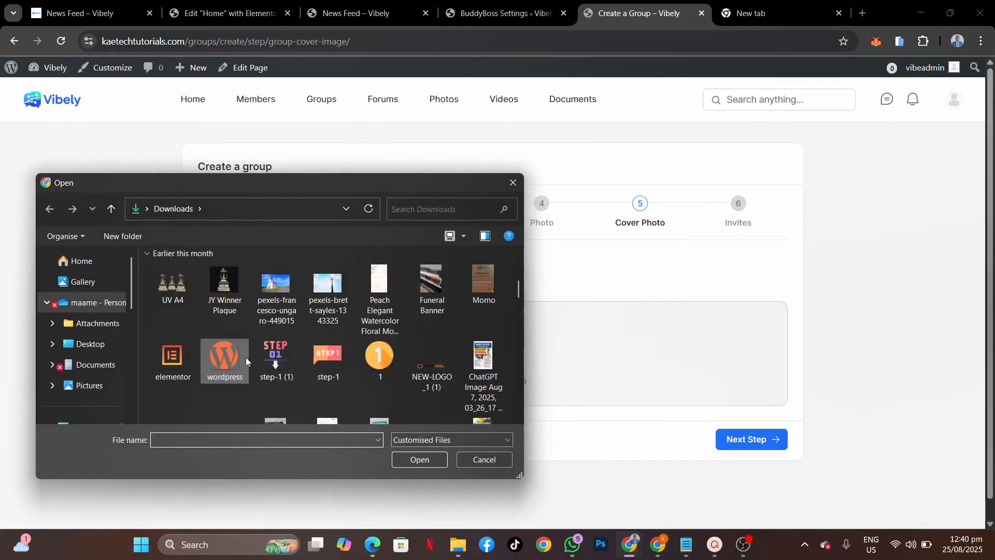
drag(518, 291, 520, 207)
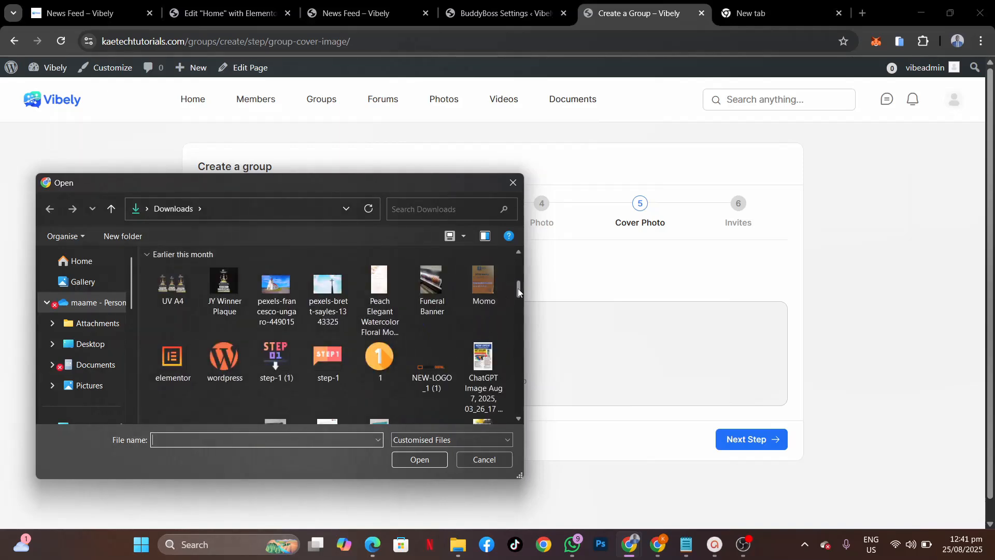
drag(518, 289, 503, 236)
double_click(328, 286)
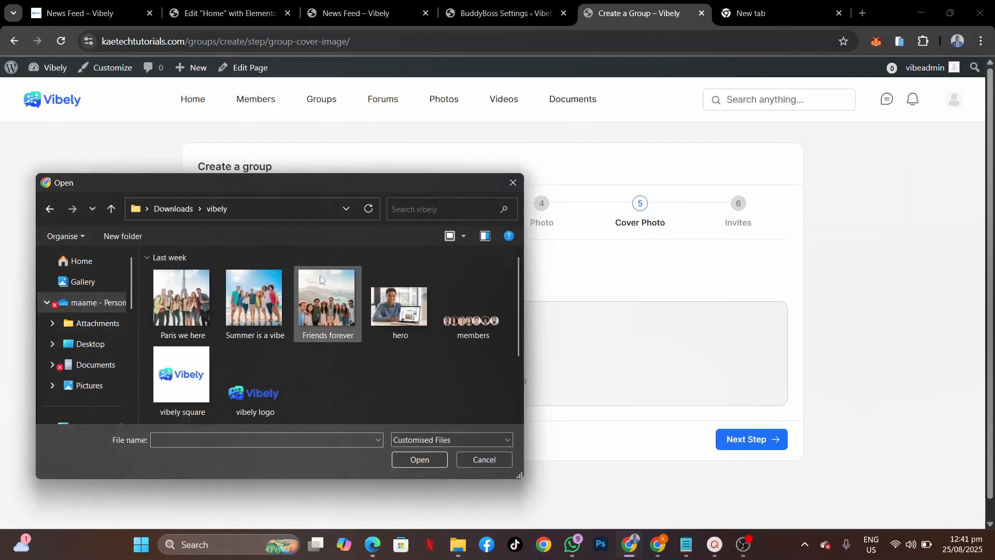
scroll(514, 403, down, 2)
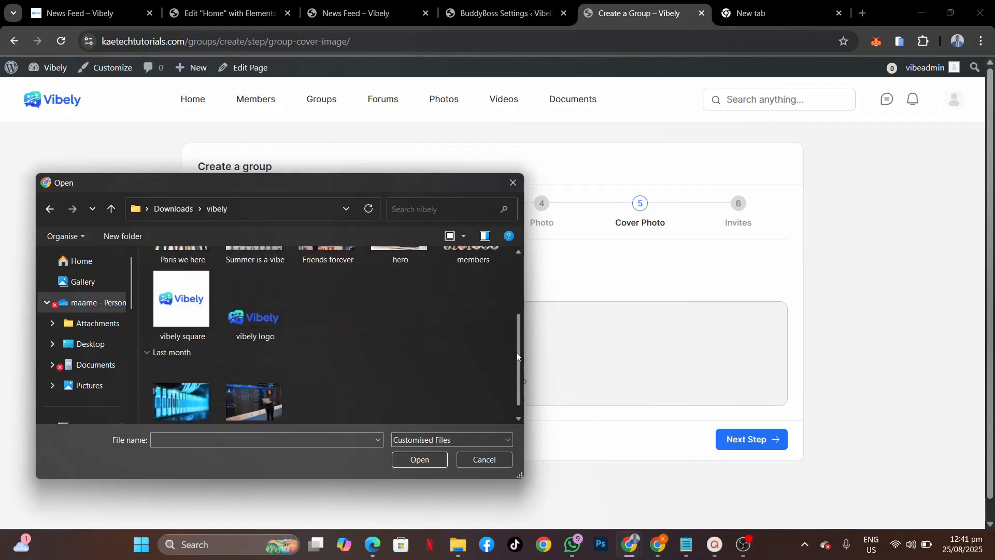
Step: Upload the techup hosting servers image as the cover and continue to Invites
click(181, 384)
click(228, 374)
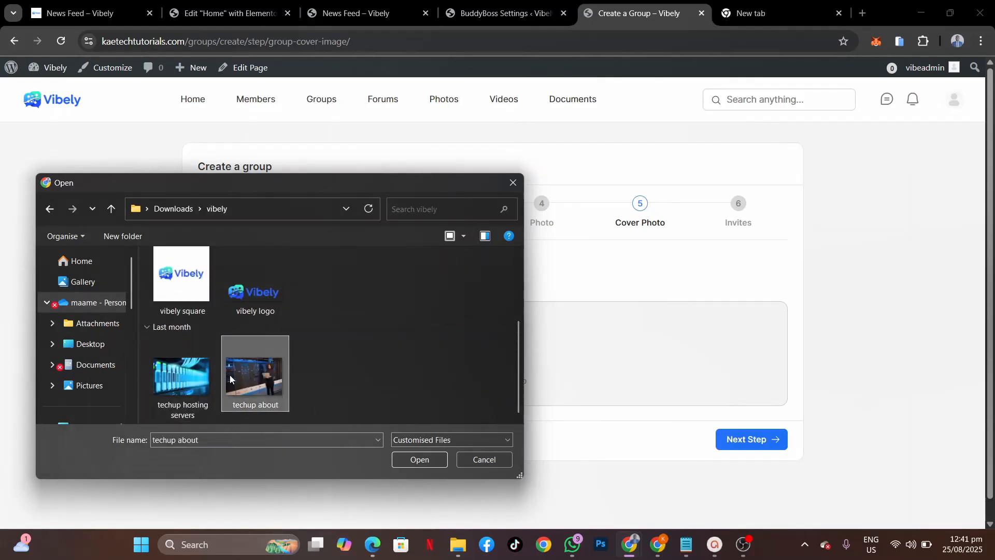
click(192, 387)
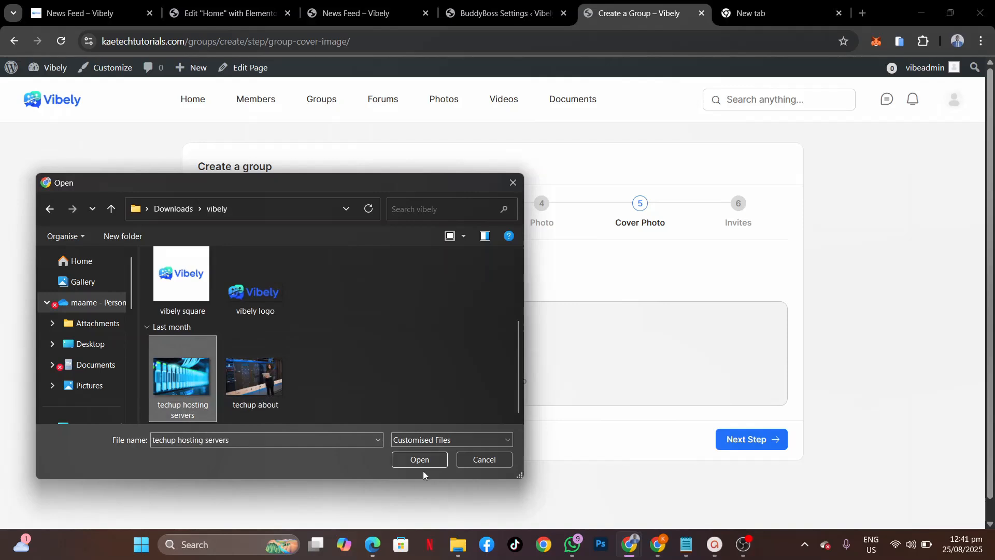
click(433, 466)
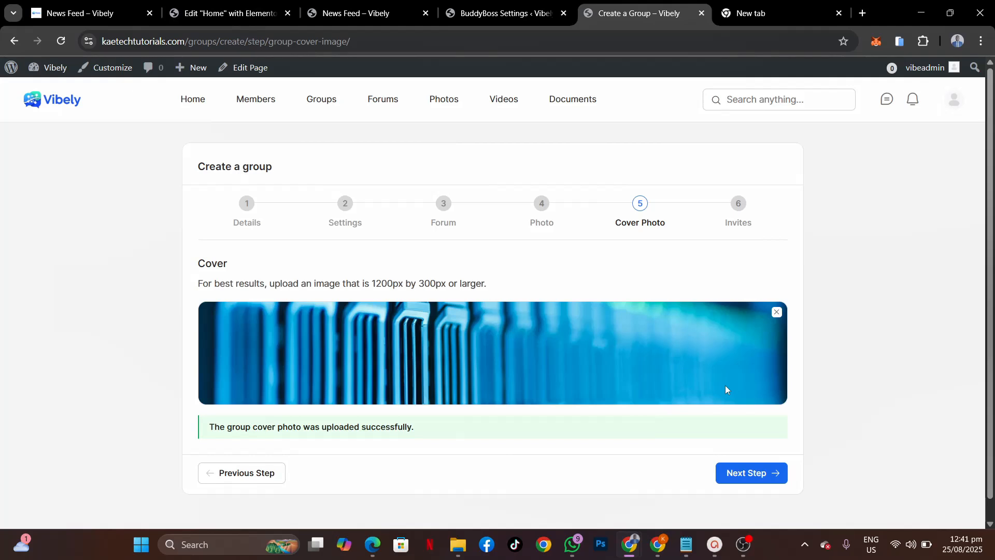
click(735, 471)
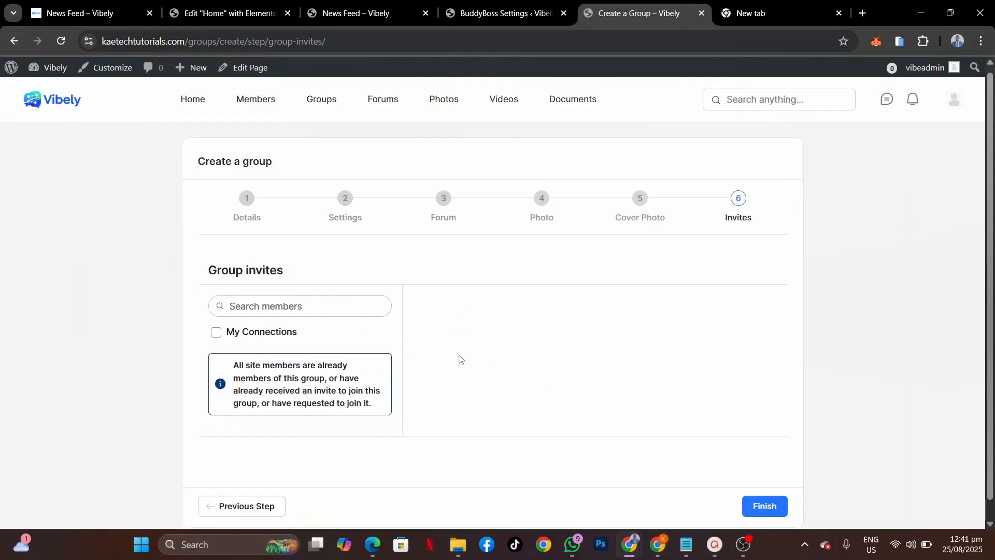
Step: Finish the WordPress Lovers group and review its page with the logo and server cover
scroll(459, 358, down, 1)
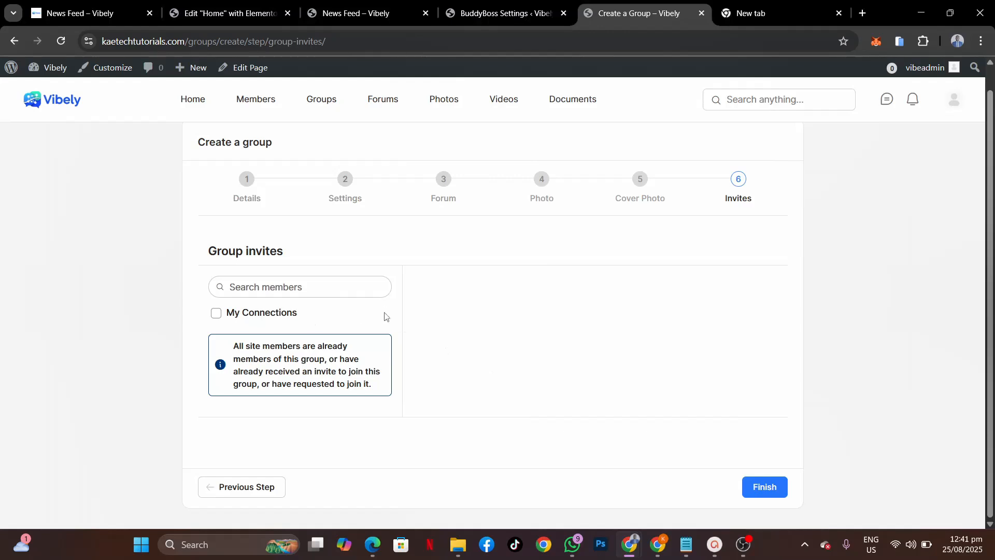
click(761, 487)
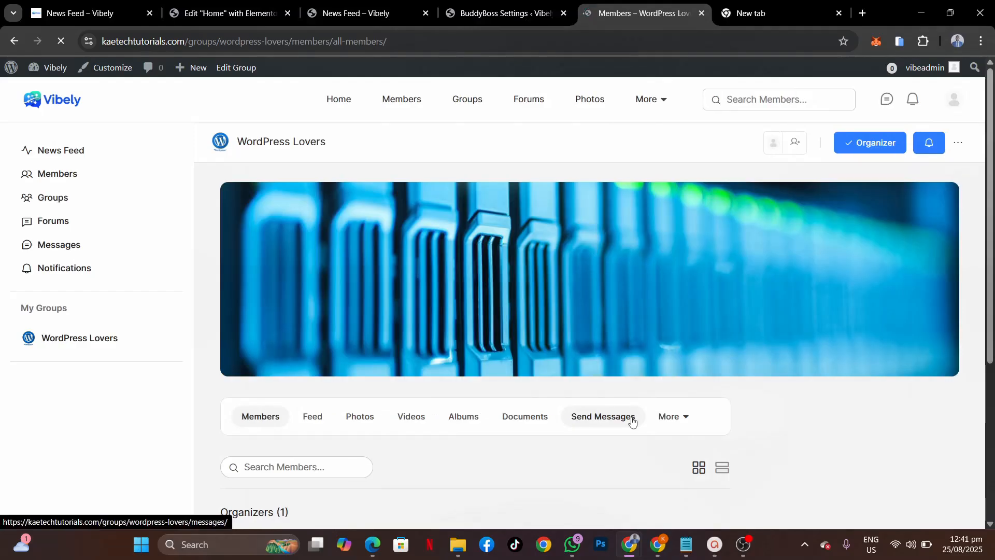
scroll(596, 344, down, 5)
scroll(597, 349, up, 5)
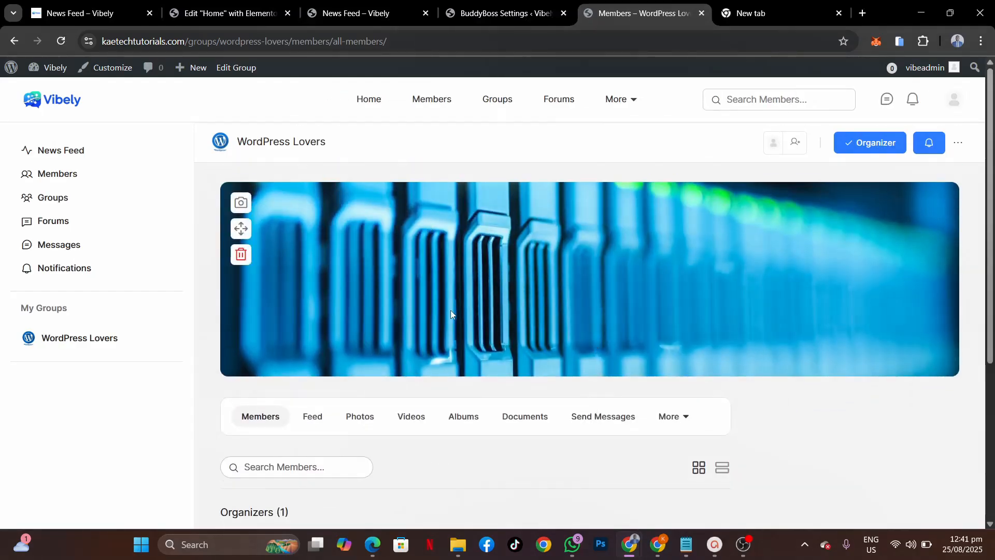
scroll(450, 310, down, 5)
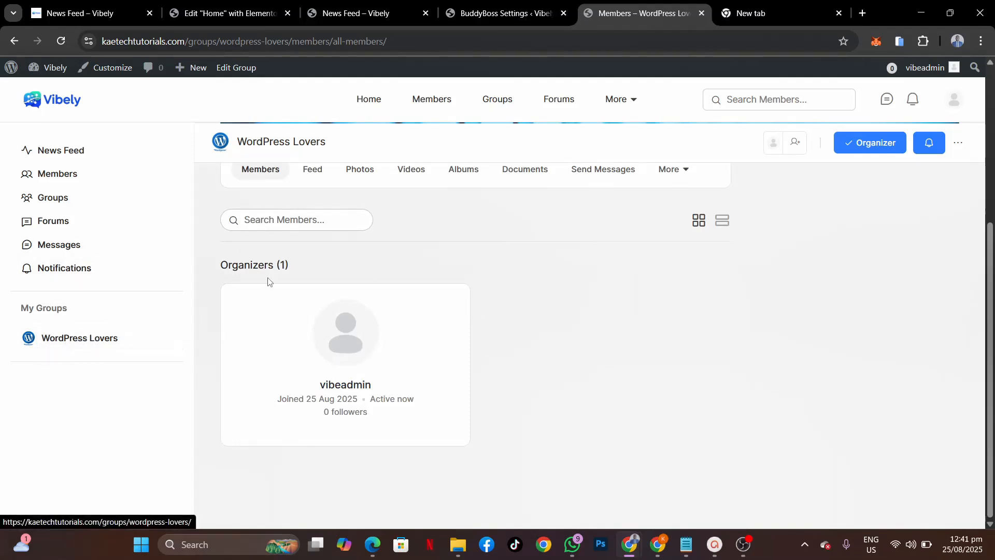
scroll(589, 259, up, 5)
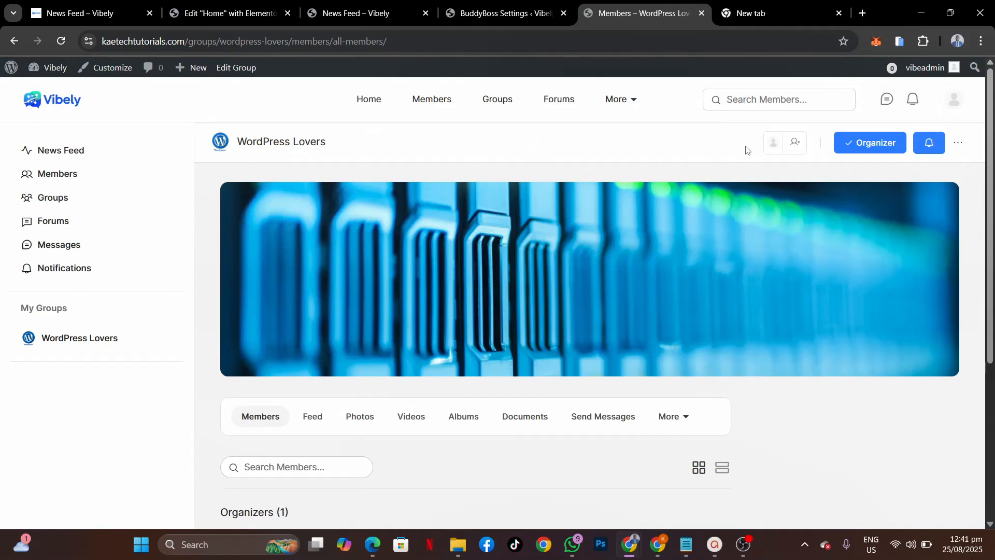
mouse_move(531, 194)
Step: Start a new group named 'No Coding Website' and describe it as for AI no coding website lovers
click(69, 202)
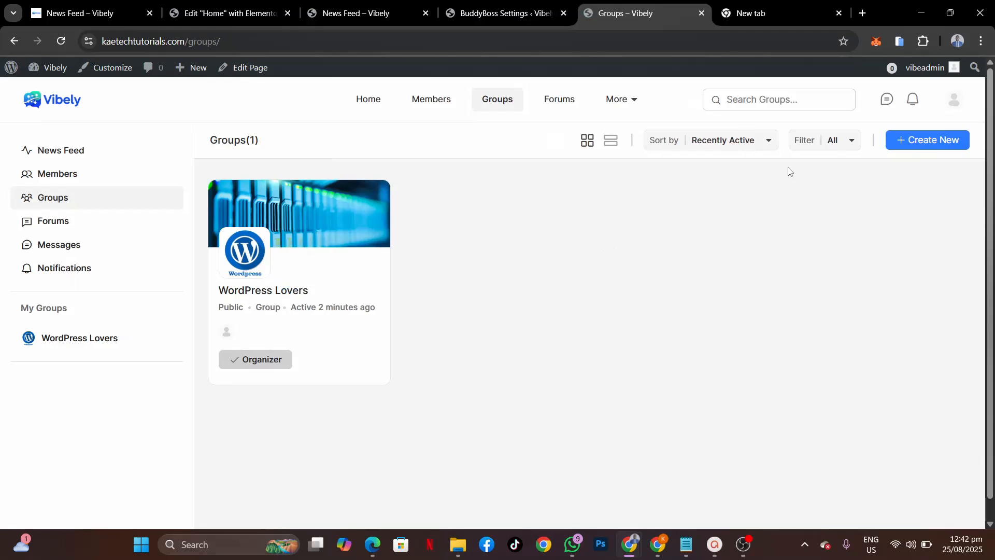
click(916, 142)
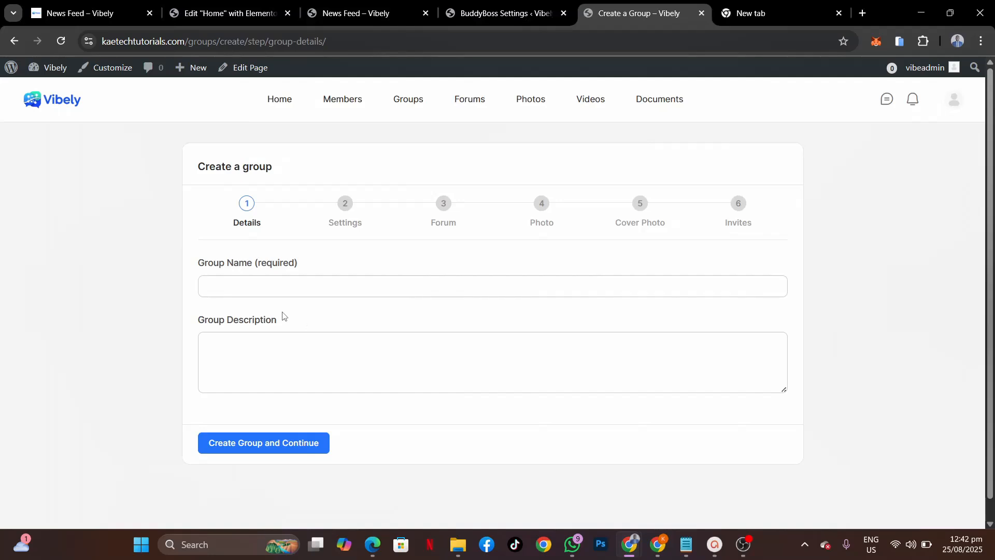
click(259, 289)
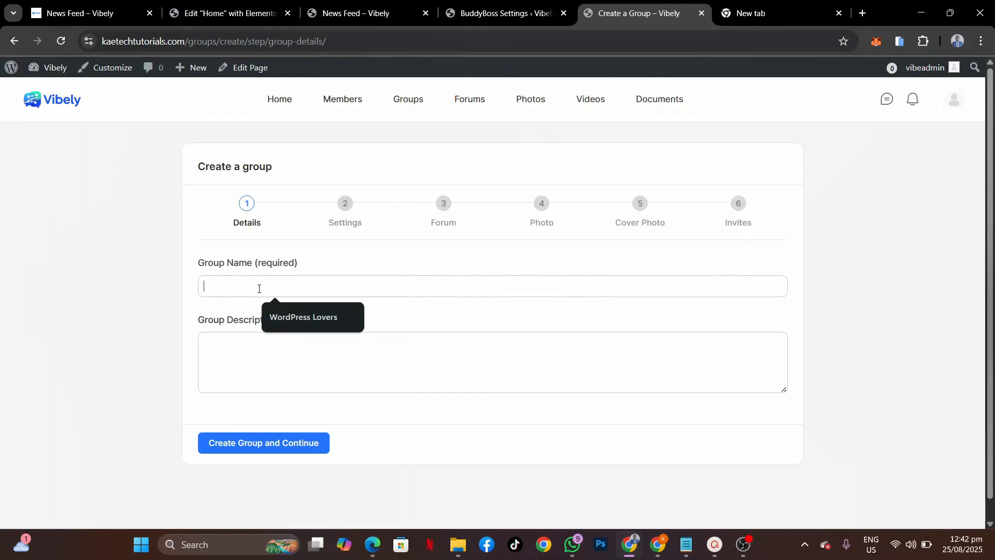
text(No Coding)
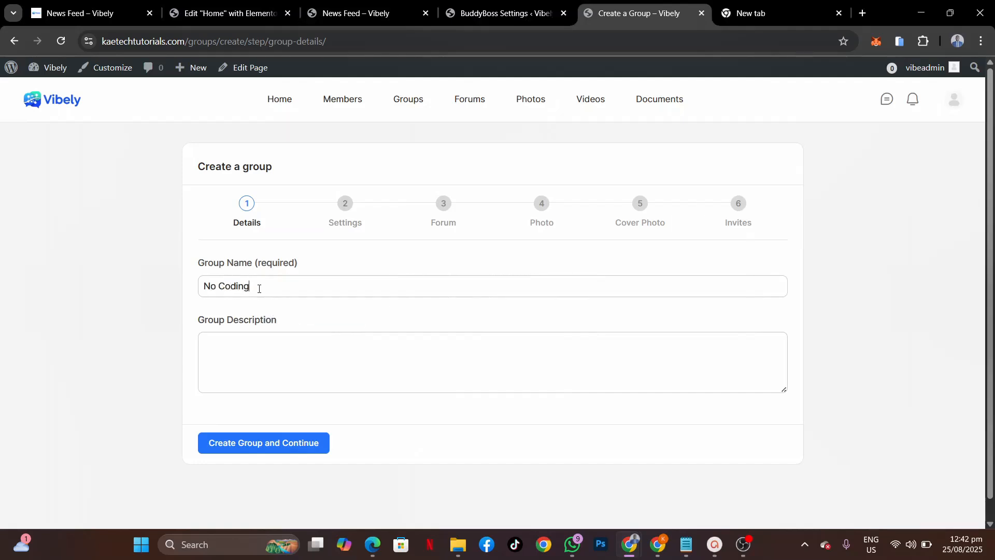
text( We)
text(his)
text( is for)
text( all)
text( AI n)
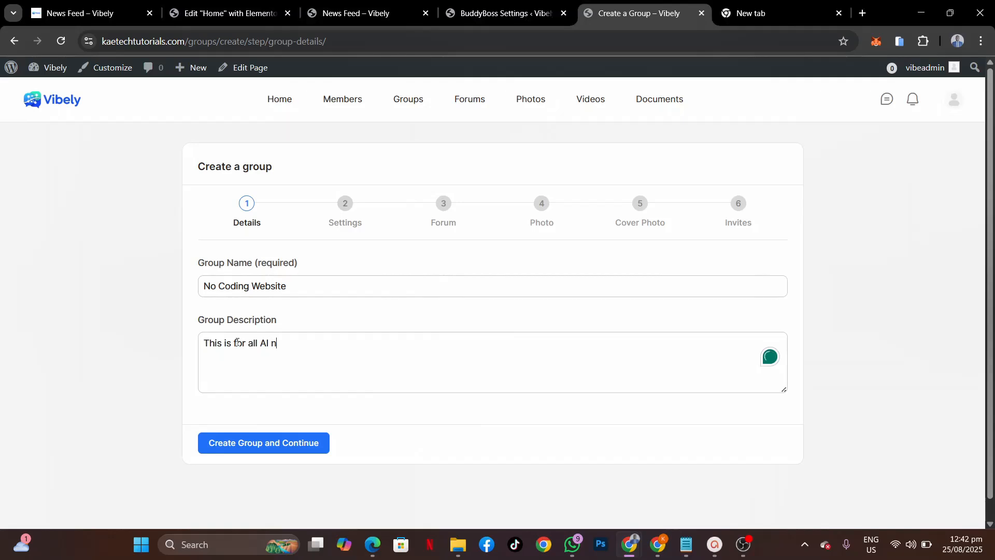
text(o coding website lovers)
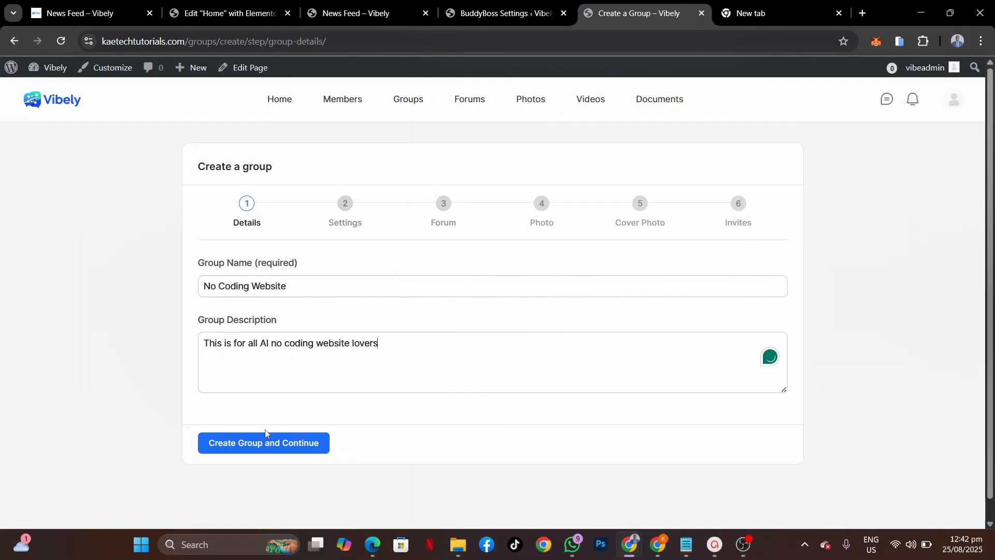
Step: Create the group with default settings and enable a discussion forum for it
click(263, 443)
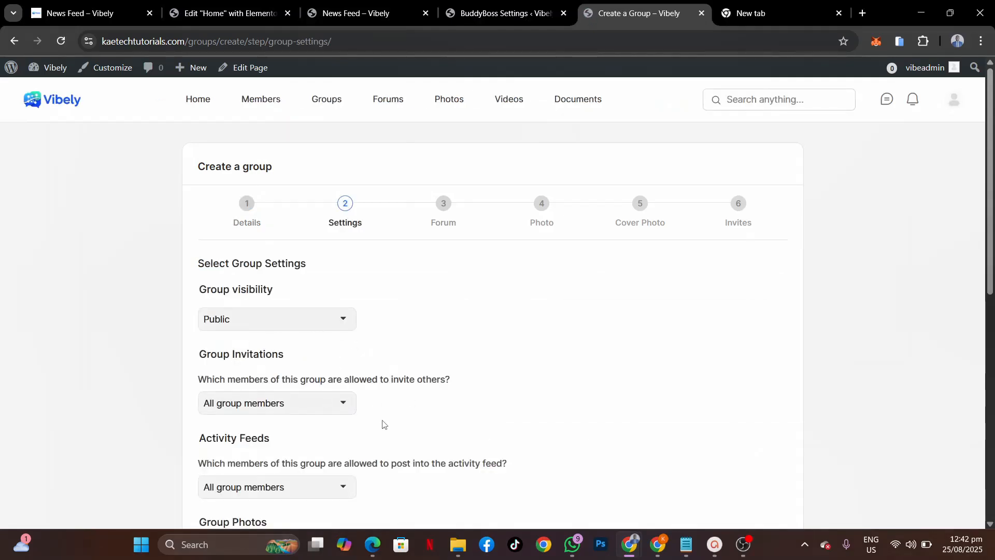
scroll(383, 424, down, 6)
scroll(383, 424, down, 3)
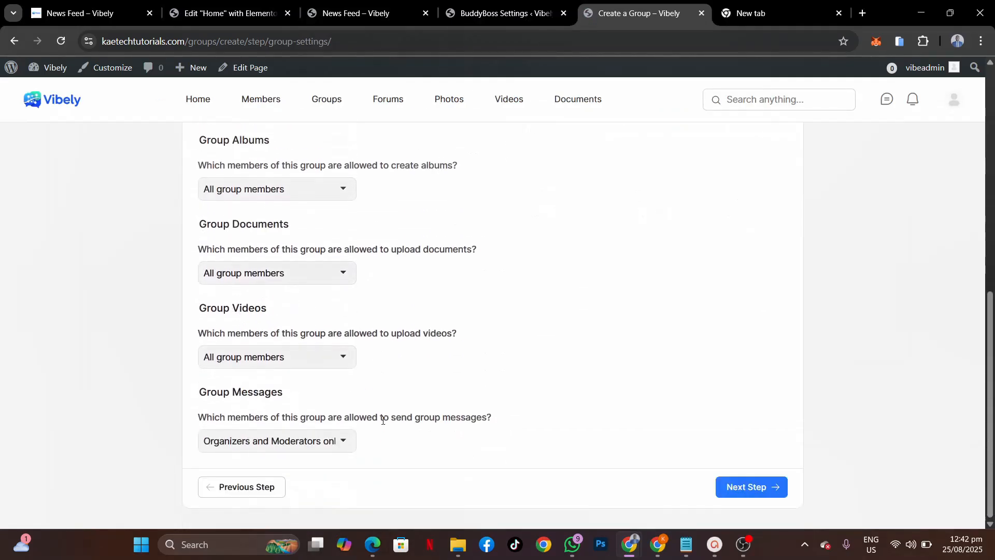
click(736, 486)
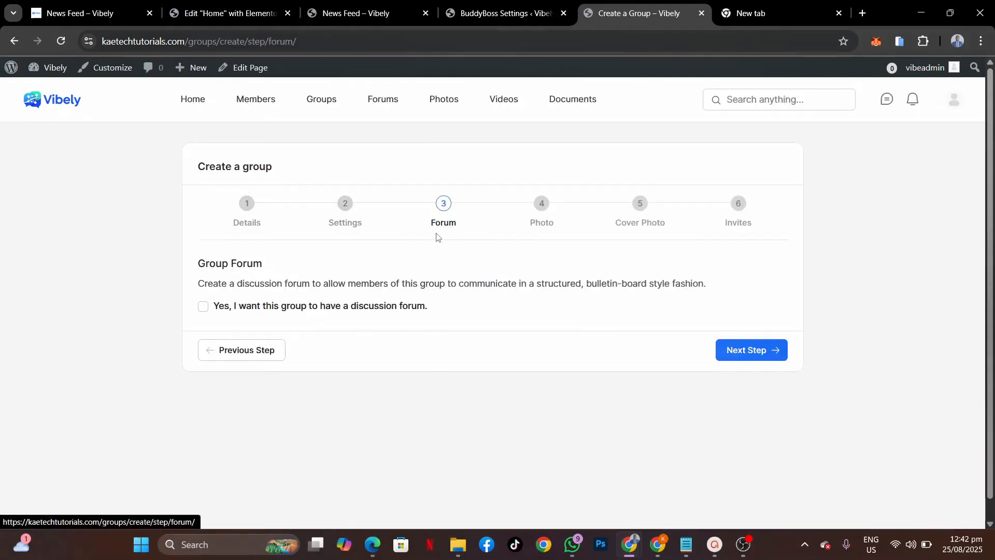
click(203, 307)
click(743, 351)
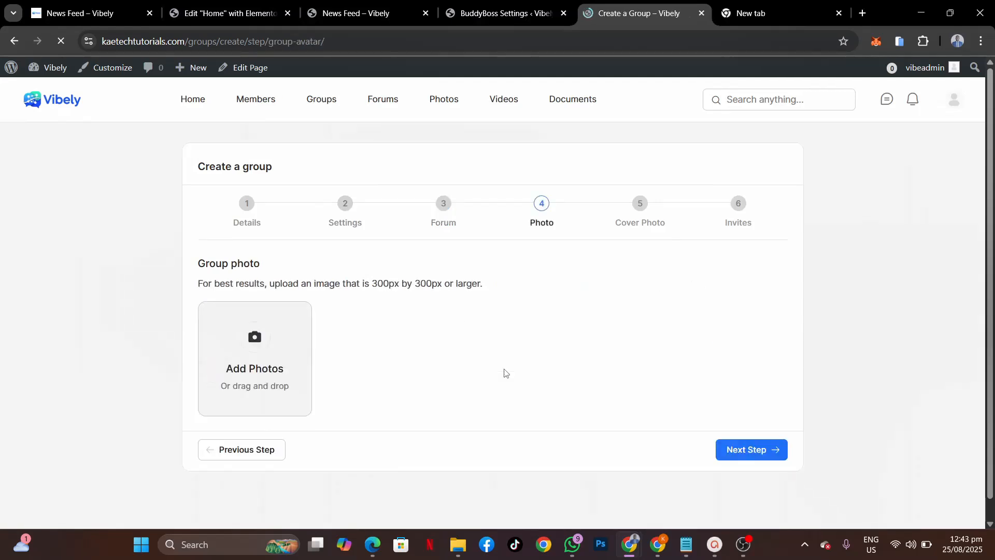
Step: Upload the vibely square image and crop it as the group photo
click(265, 339)
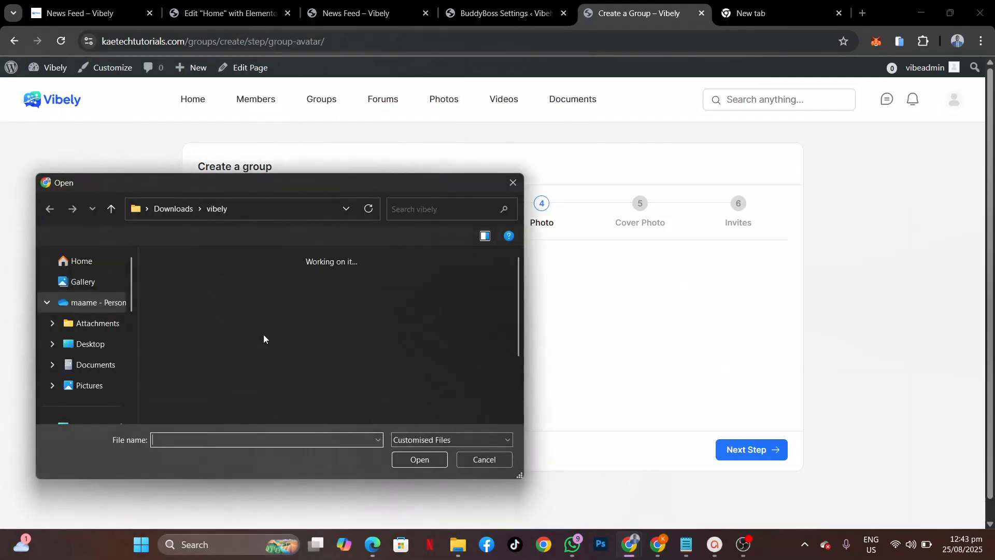
scroll(422, 354, down, 2)
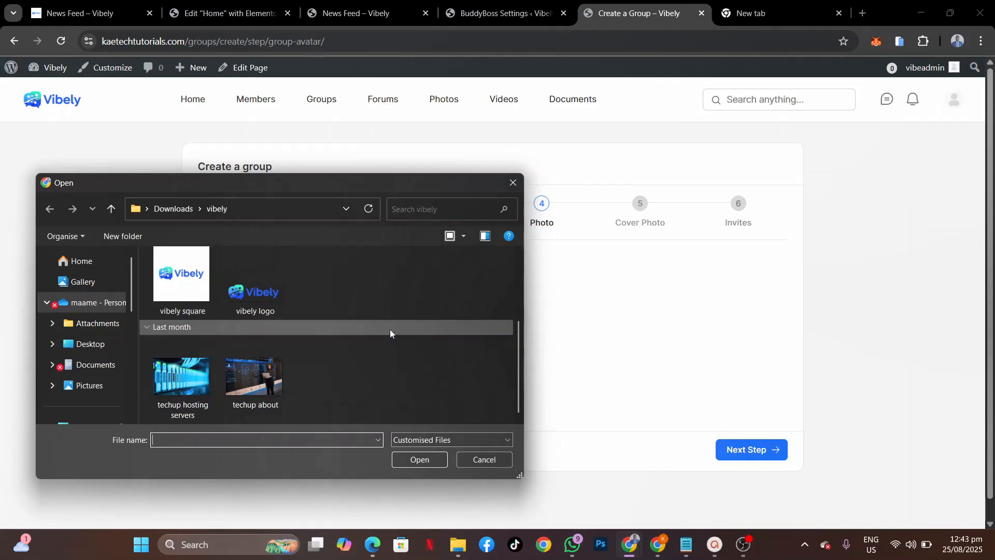
click(179, 275)
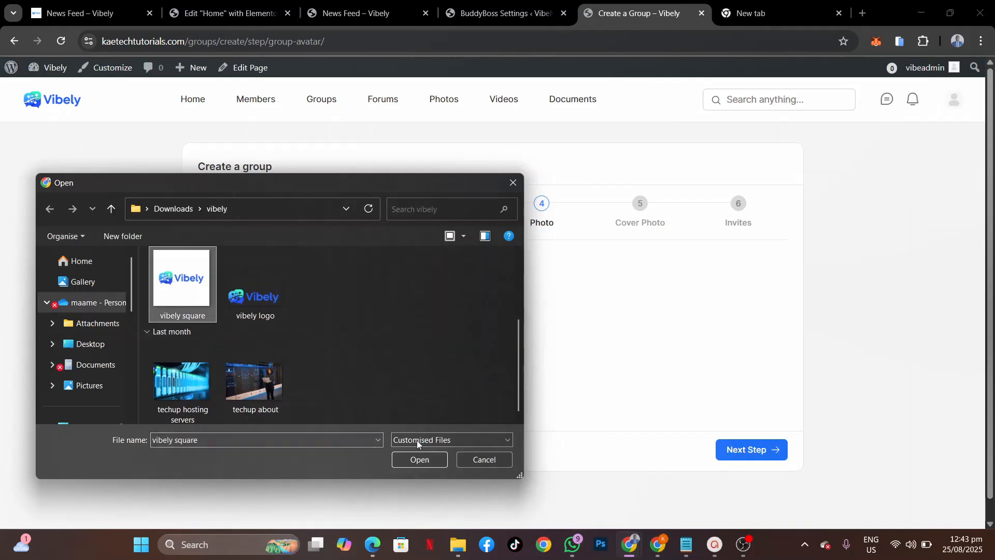
click(419, 460)
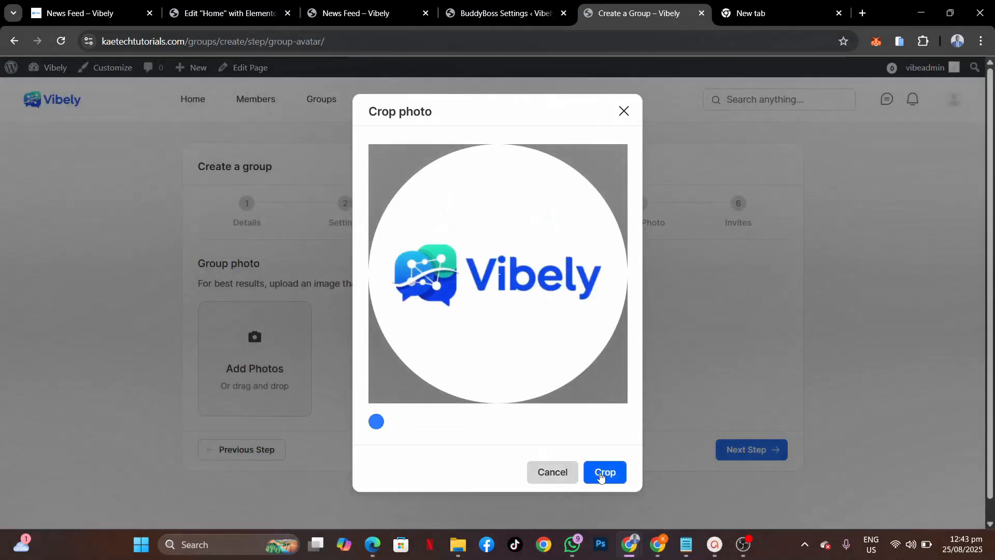
click(600, 476)
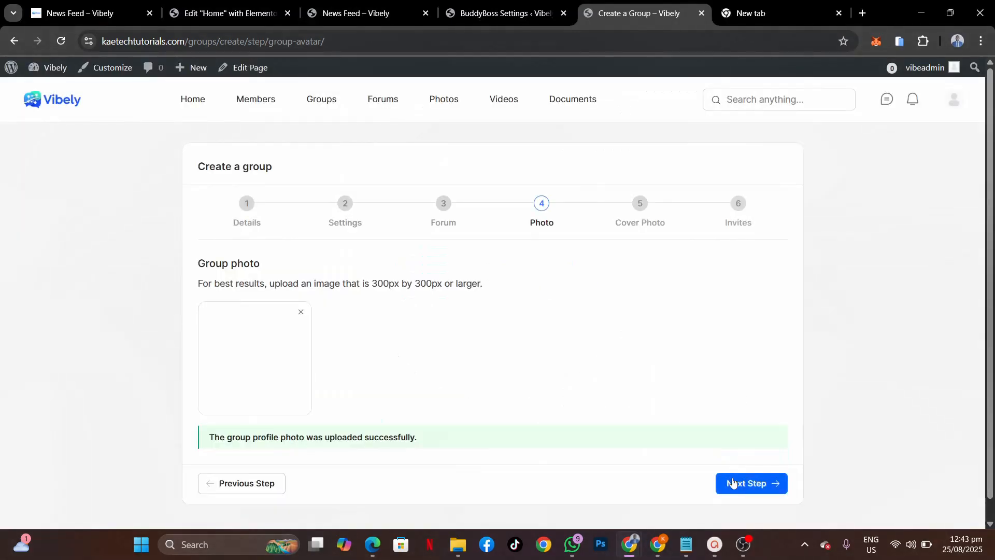
Step: Upload the hero image as the No Coding Website cover photo and continue to Invites
click(738, 484)
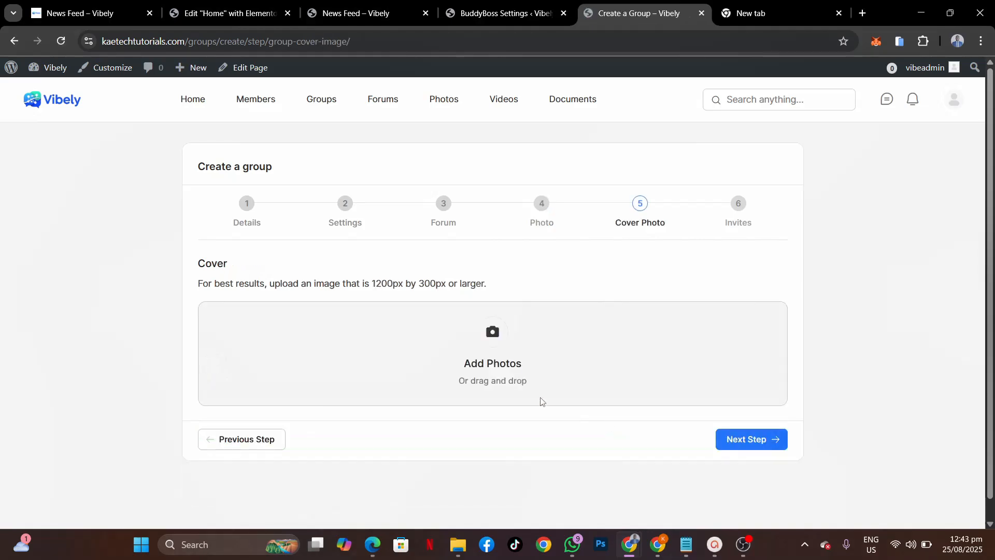
click(496, 343)
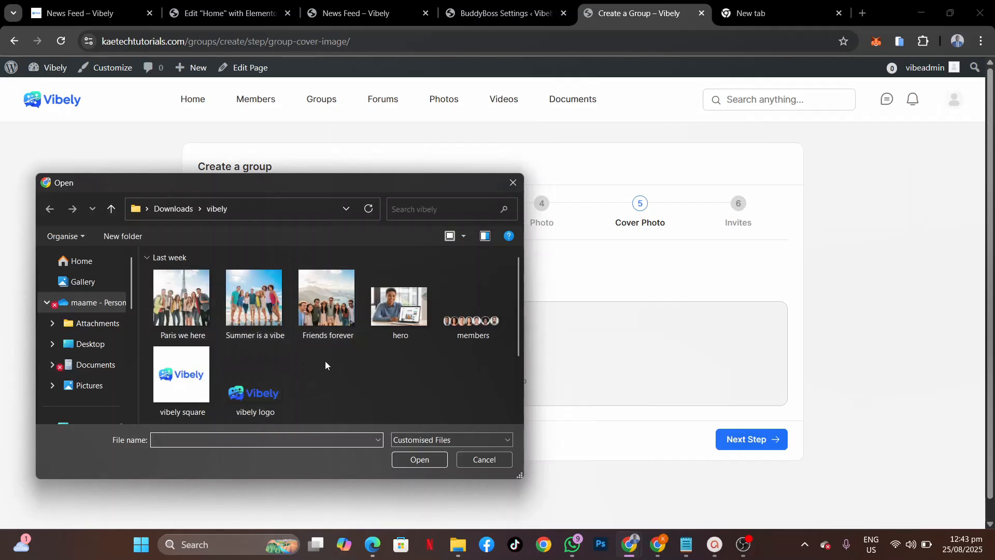
click(415, 310)
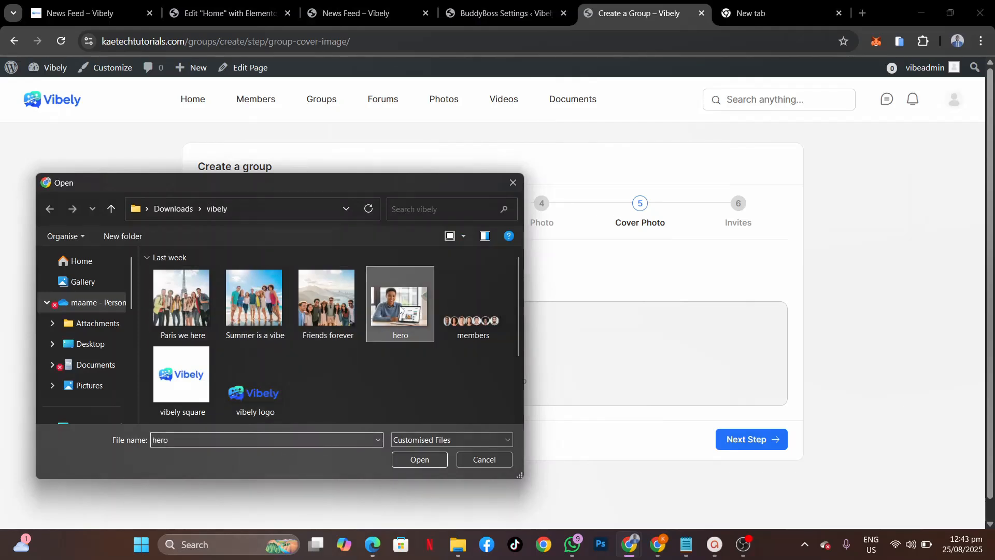
click(413, 459)
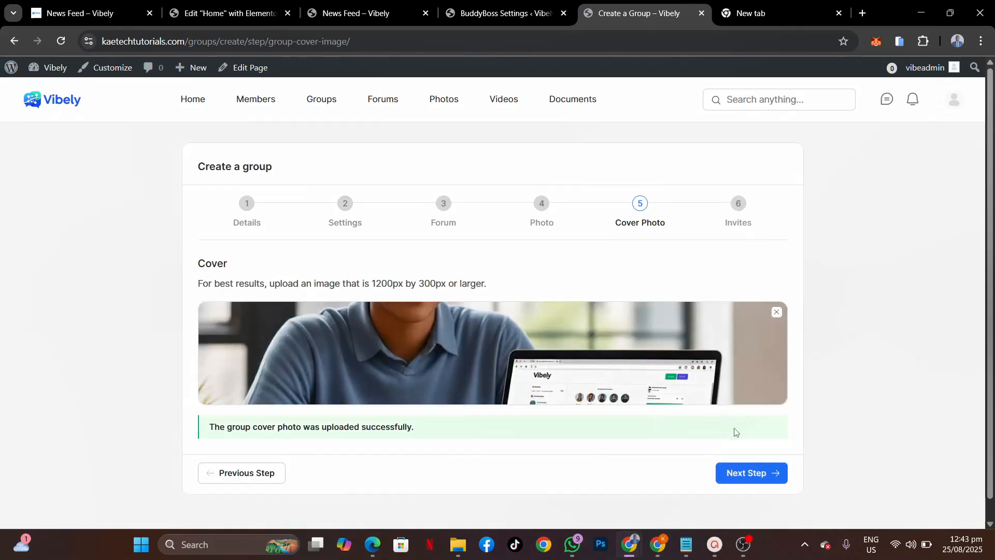
click(761, 472)
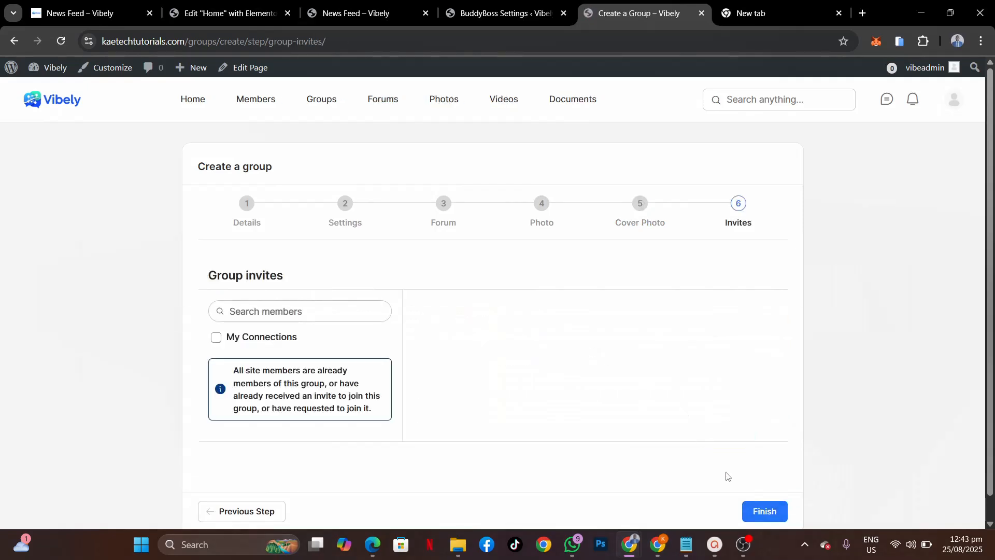
Step: Finish the No Coding Website group and view the Groups directory listing both groups
click(763, 510)
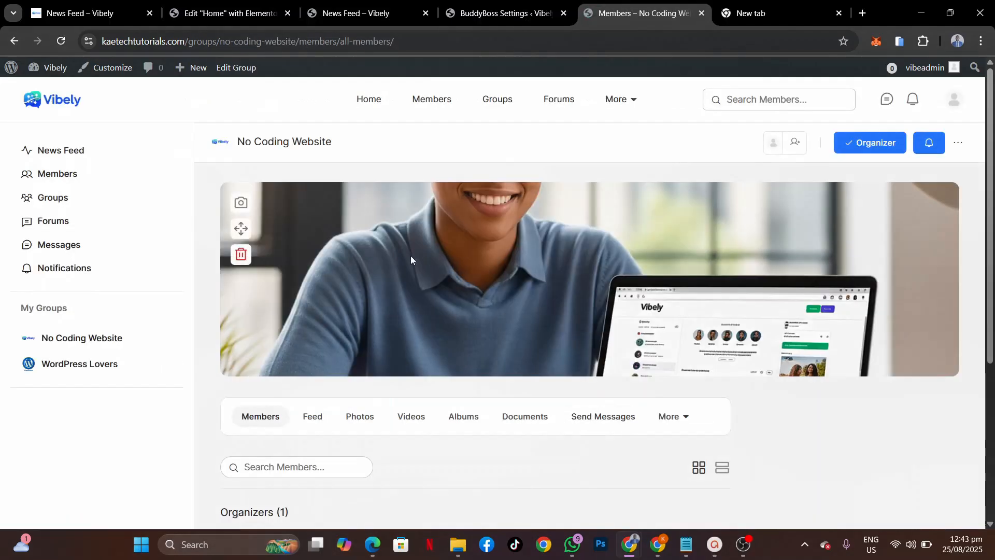
click(495, 102)
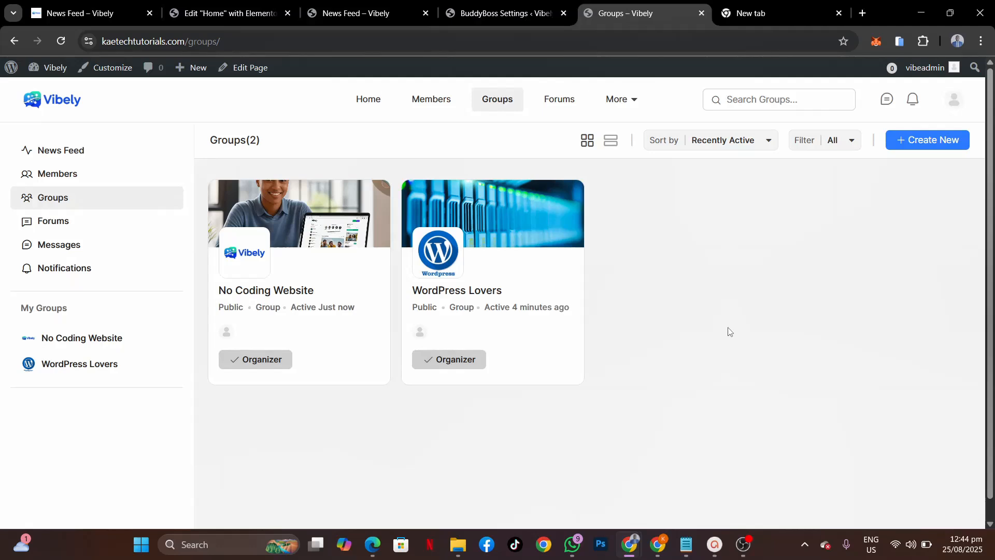
Step: Open the WordPress Lovers forum from the Forums list
click(559, 99)
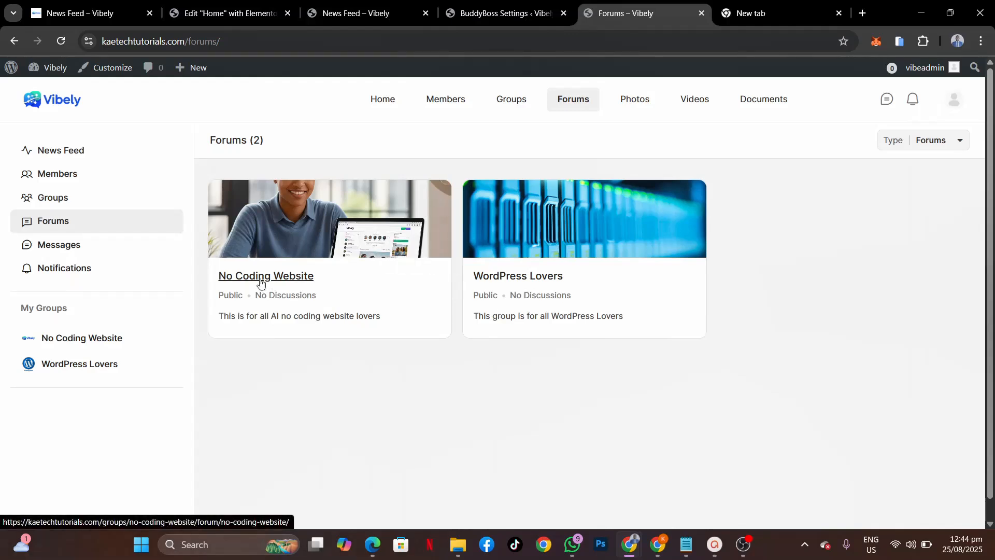
click(519, 281)
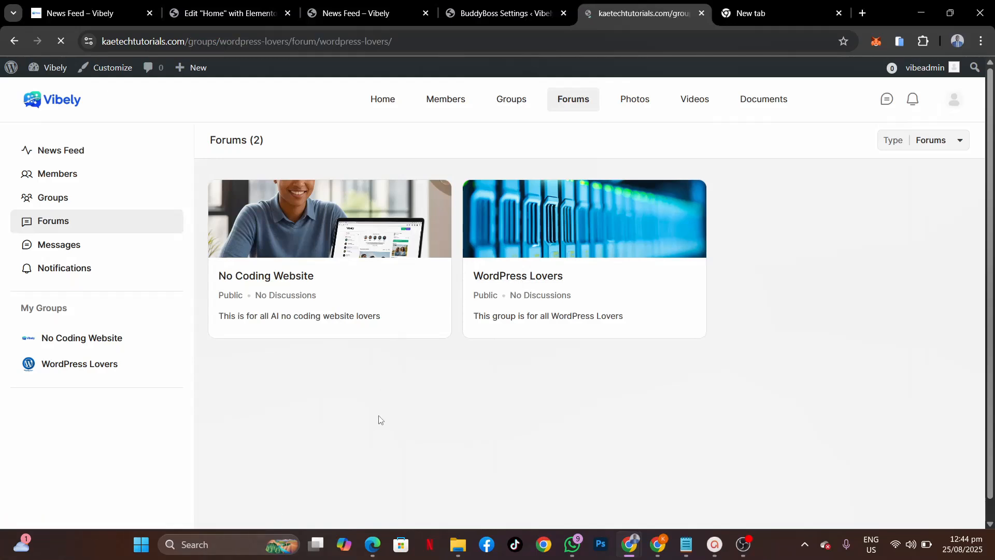
scroll(380, 420, down, 2)
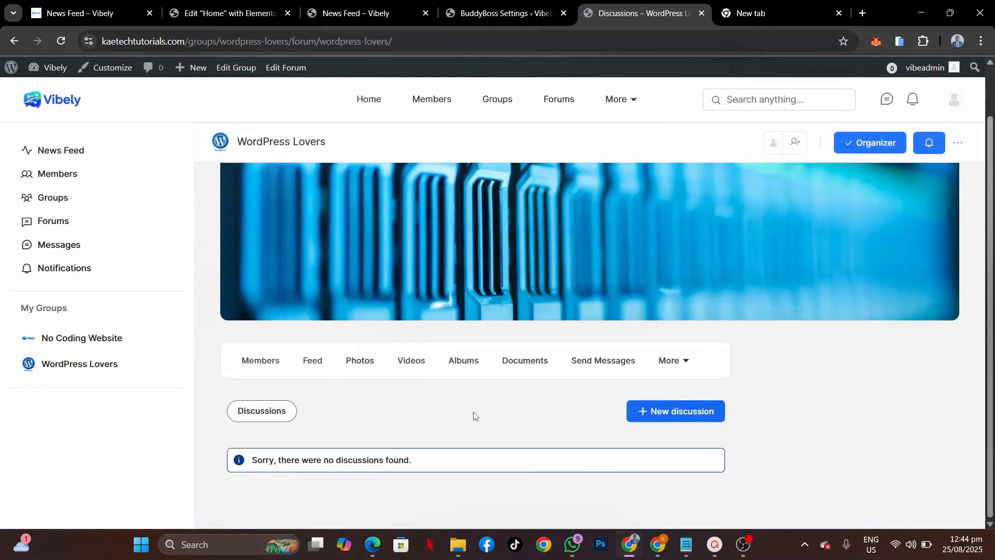
Step: Post the discussion 'How to Create a Website in 2025. Is WordPress a must use tool or software?'
click(672, 412)
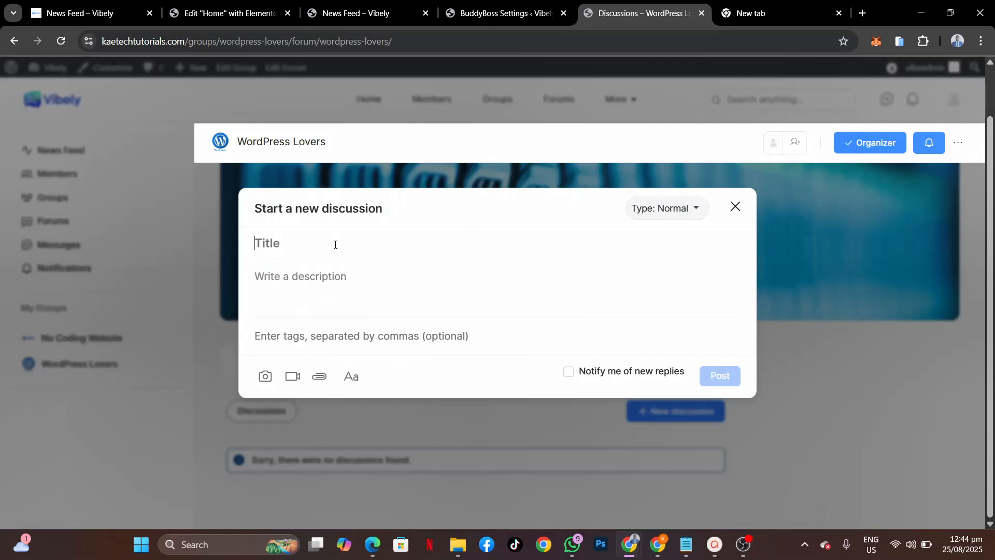
text(How to Create a)
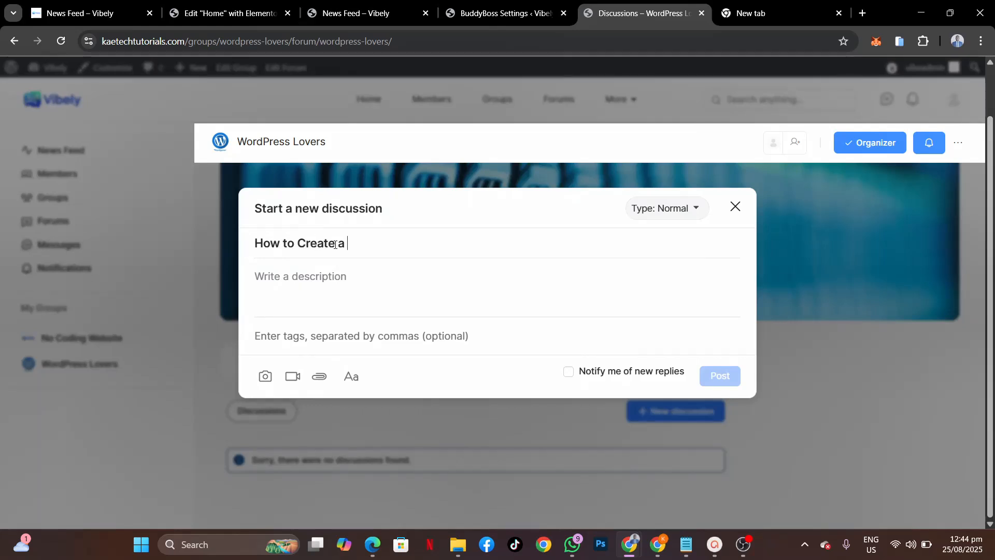
text( Website)
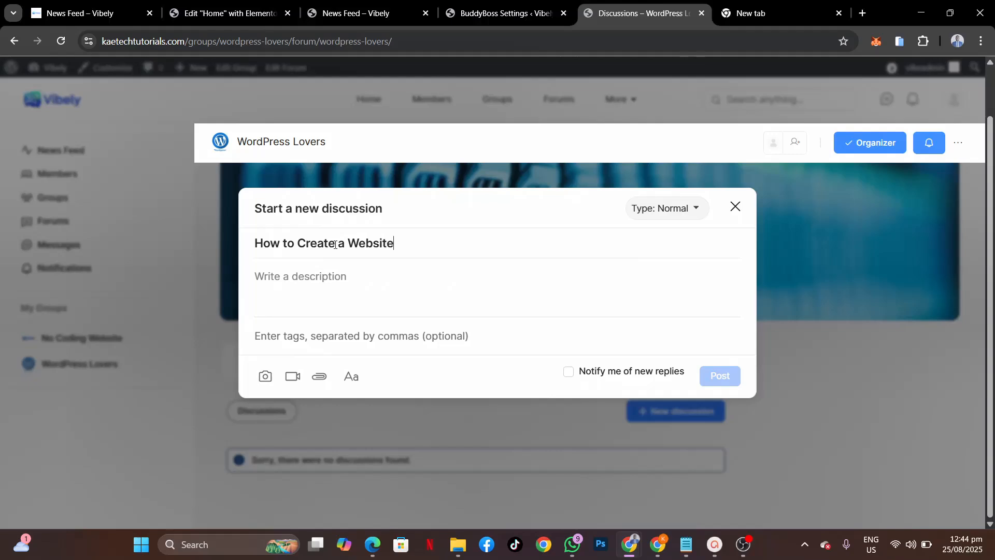
text( in 2025. Is WordPress)
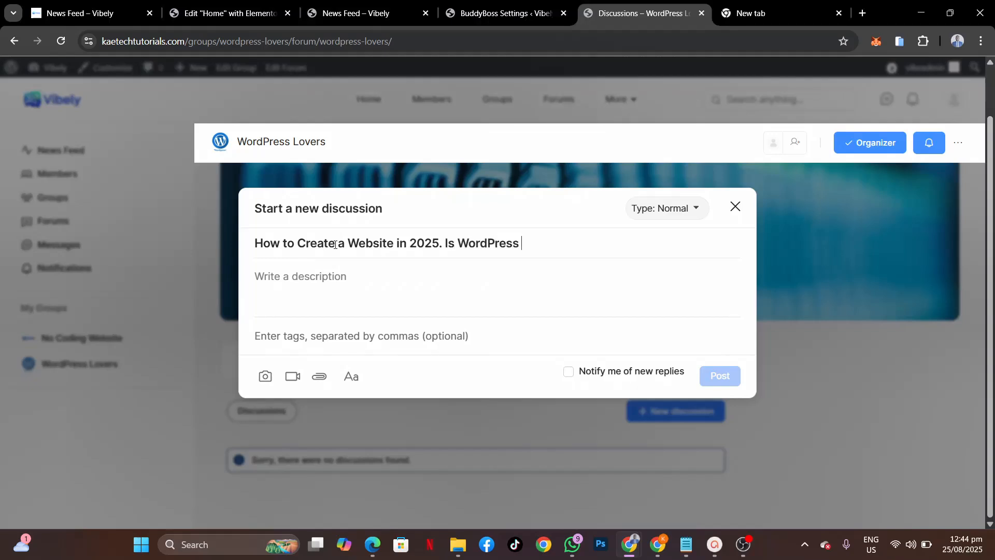
text( a must use tool or software?)
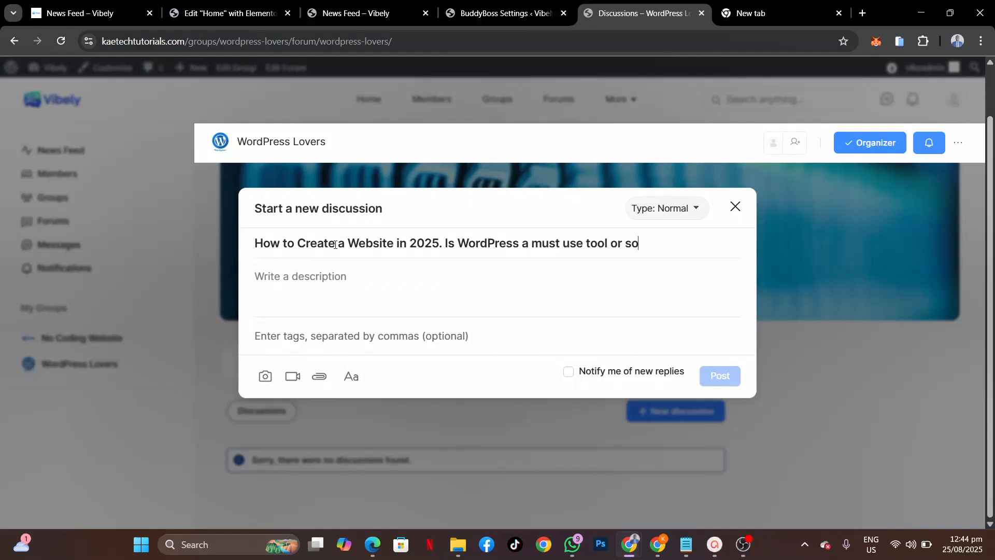
click(296, 282)
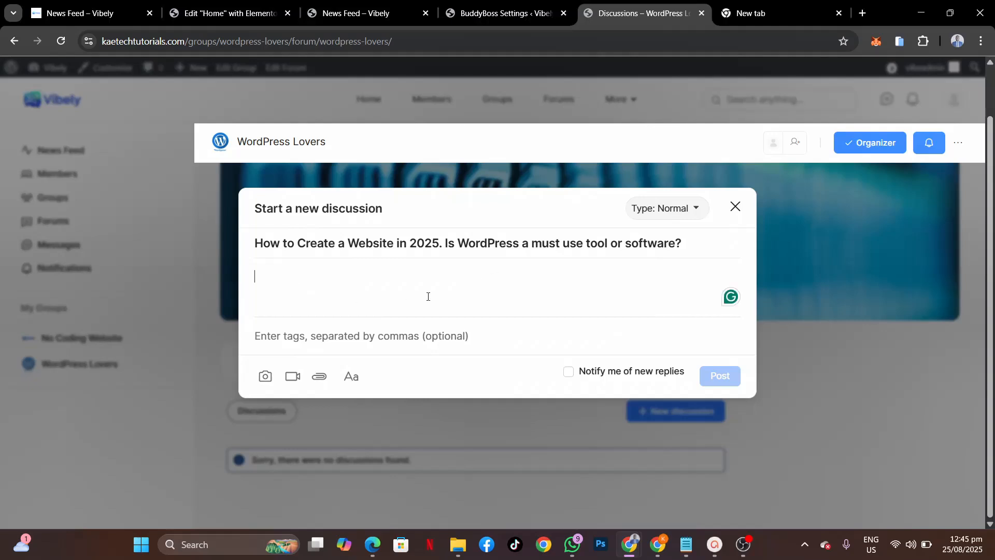
text(I)
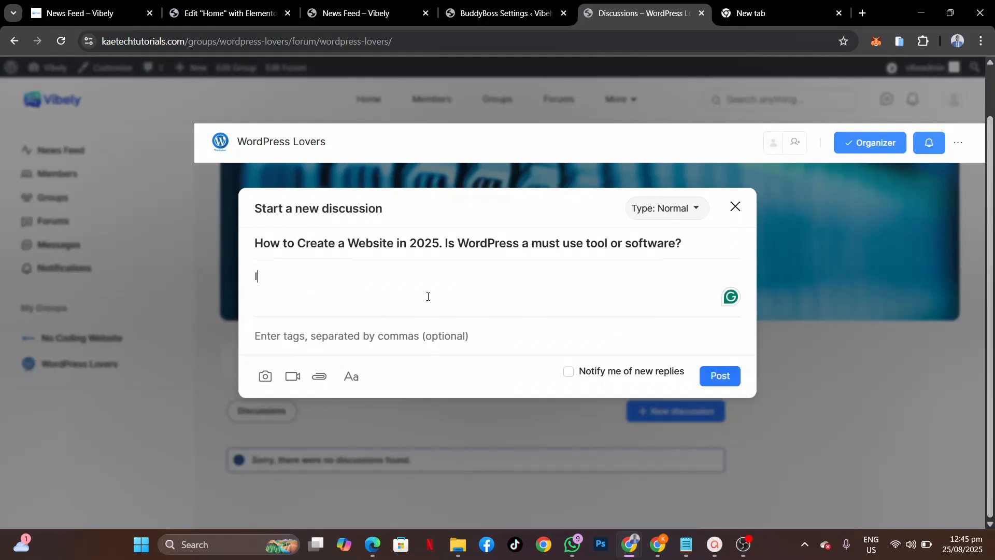
text(n 2025 is i)
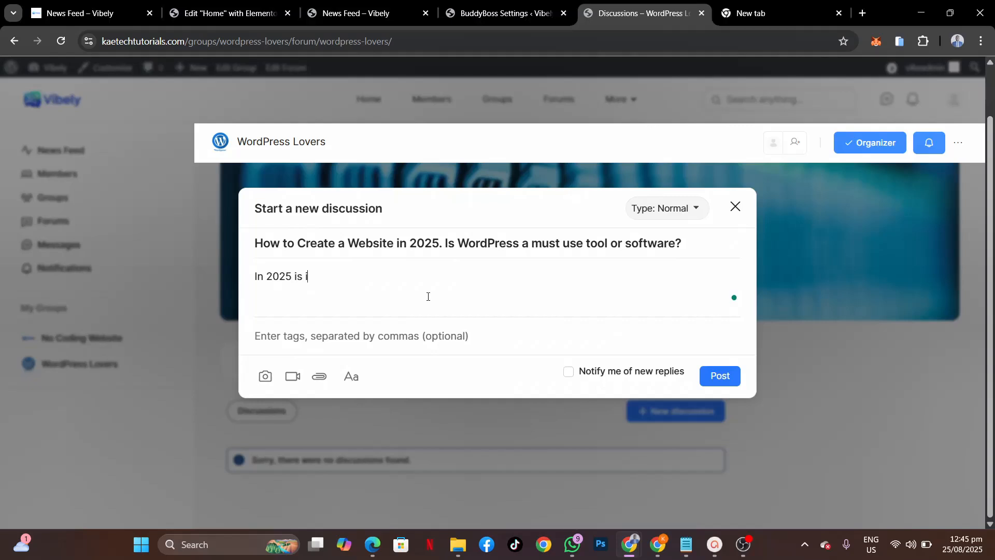
text(t ok)
text( to yo)
key(BackSpace)
key(BackSpace)
text(use wordpress in c)
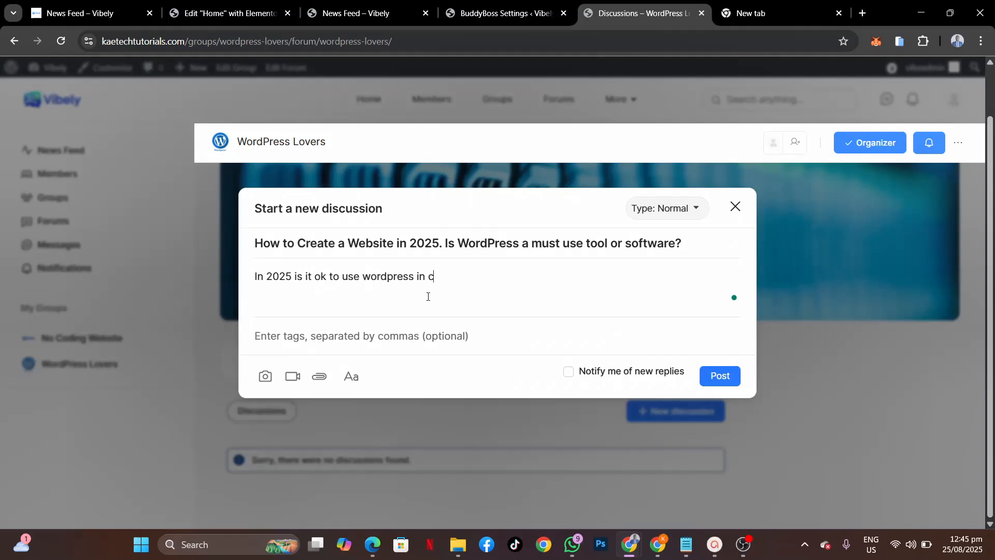
text(reating websites?)
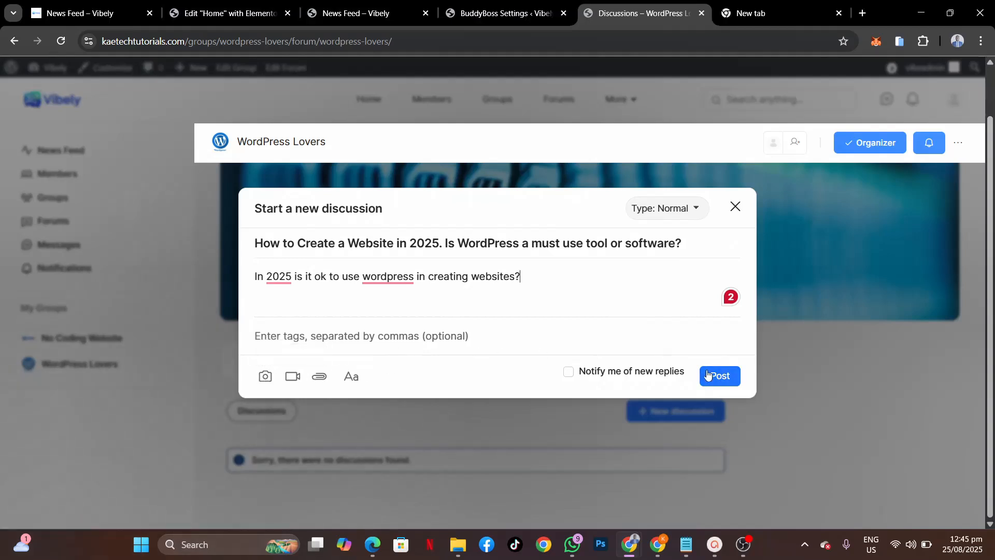
click(724, 378)
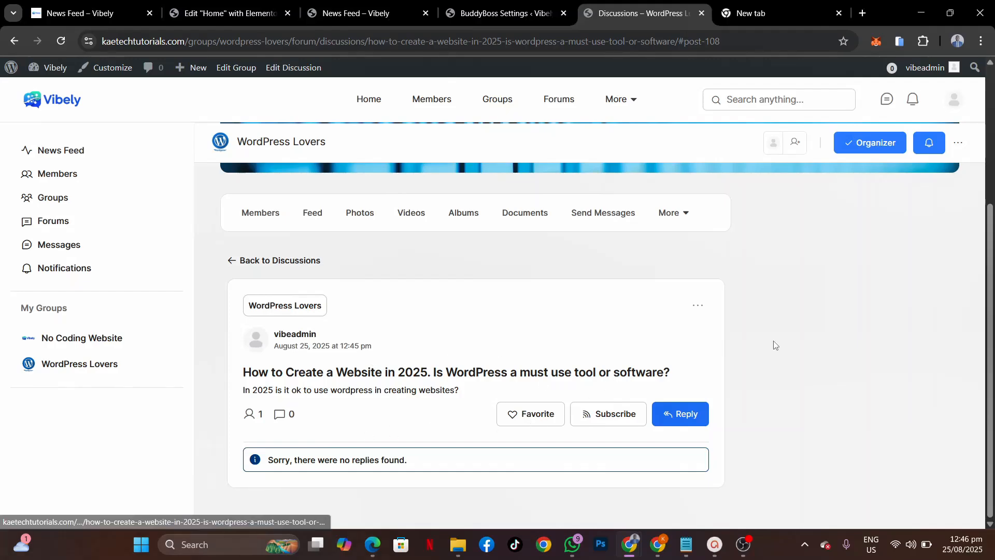
scroll(484, 304, up, 4)
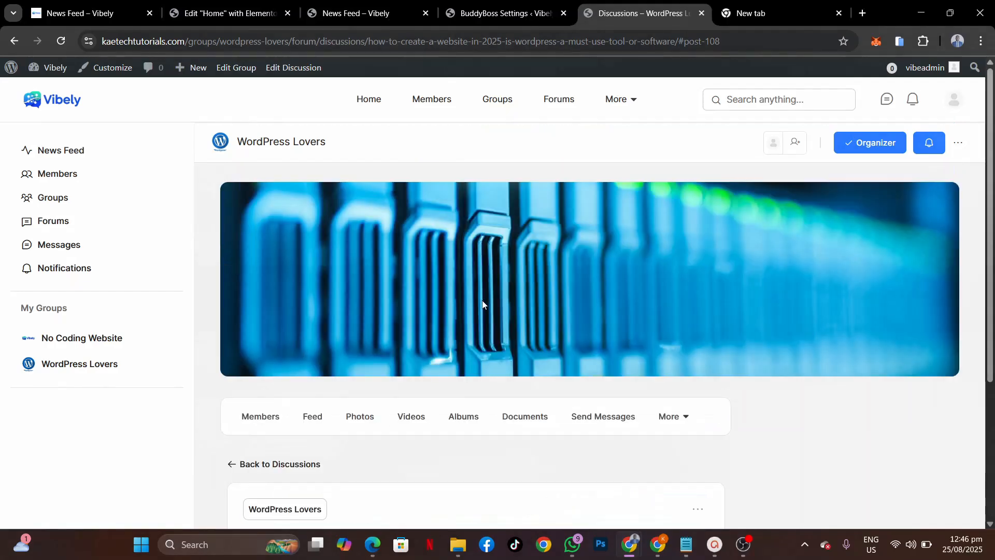
Step: In the incognito window, load the Vibely homepage at kaetechtutorials.com and scroll through the landing page
mouse_move(482, 304)
mouse_move(630, 544)
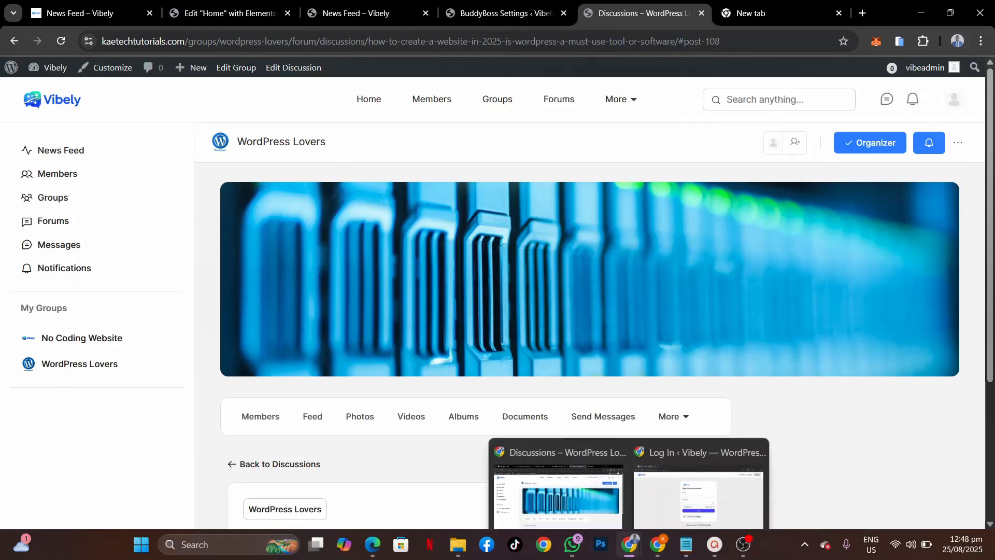
click(698, 467)
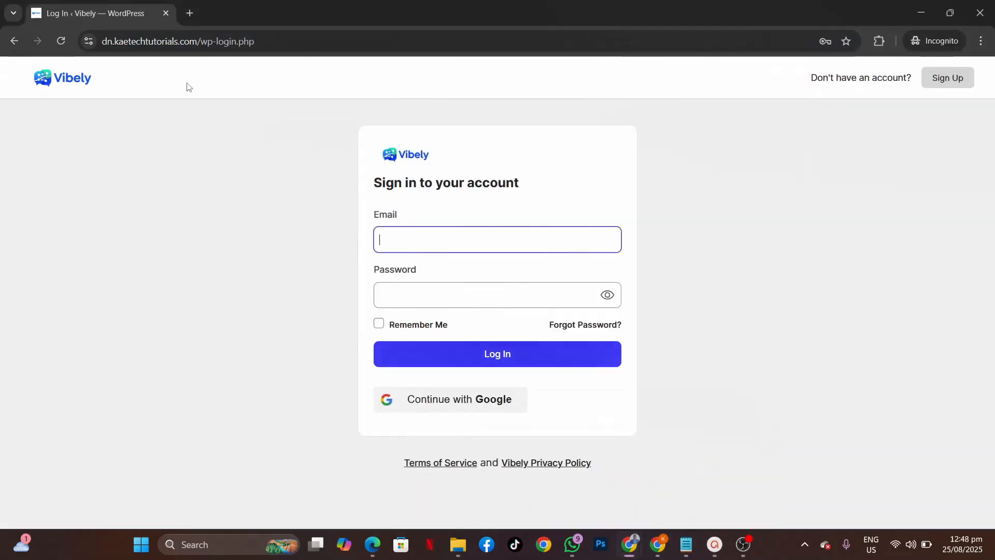
drag(264, 43, 196, 43)
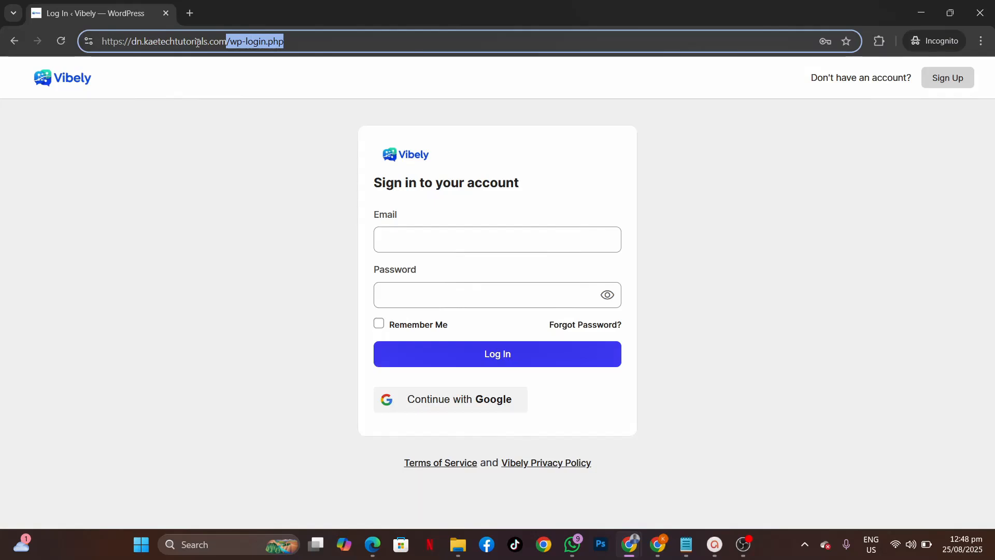
key(BackSpace)
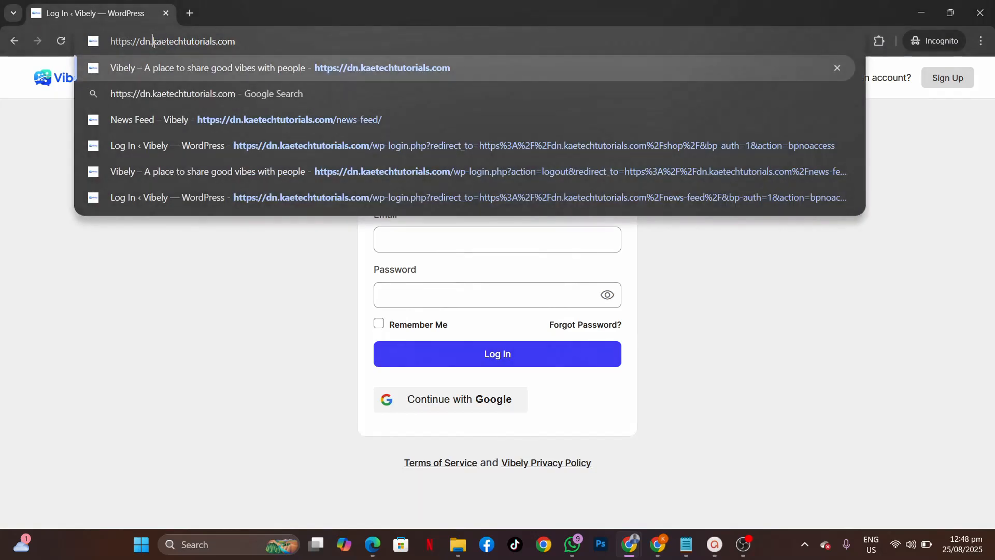
drag(153, 44, 69, 34)
key(BackSpace)
key(Return)
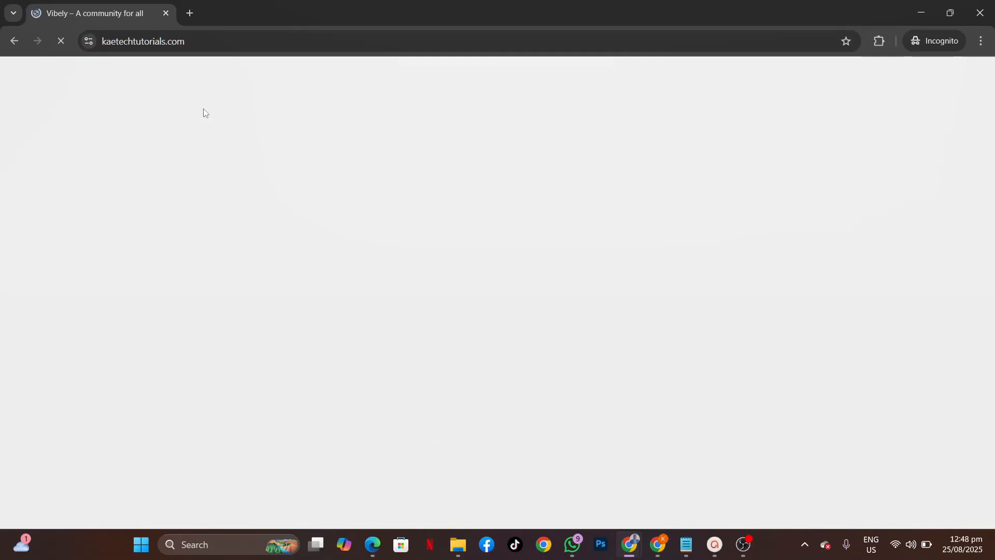
scroll(499, 235, down, 5)
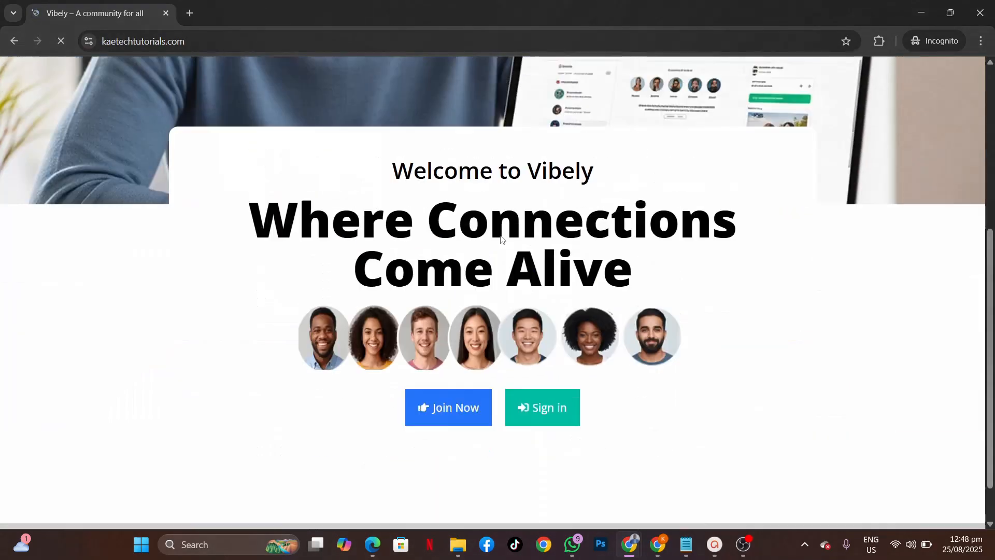
scroll(500, 238, down, 6)
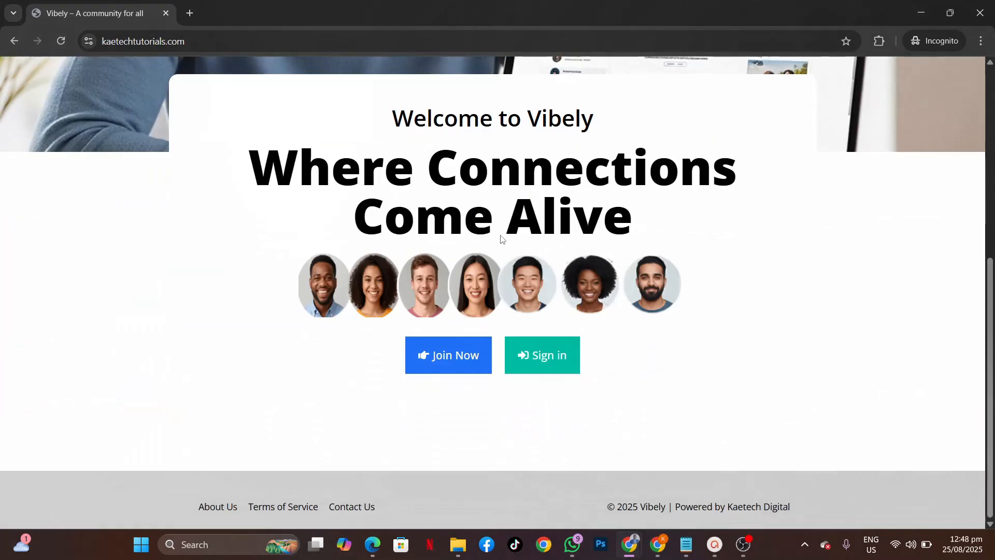
scroll(502, 238, up, 6)
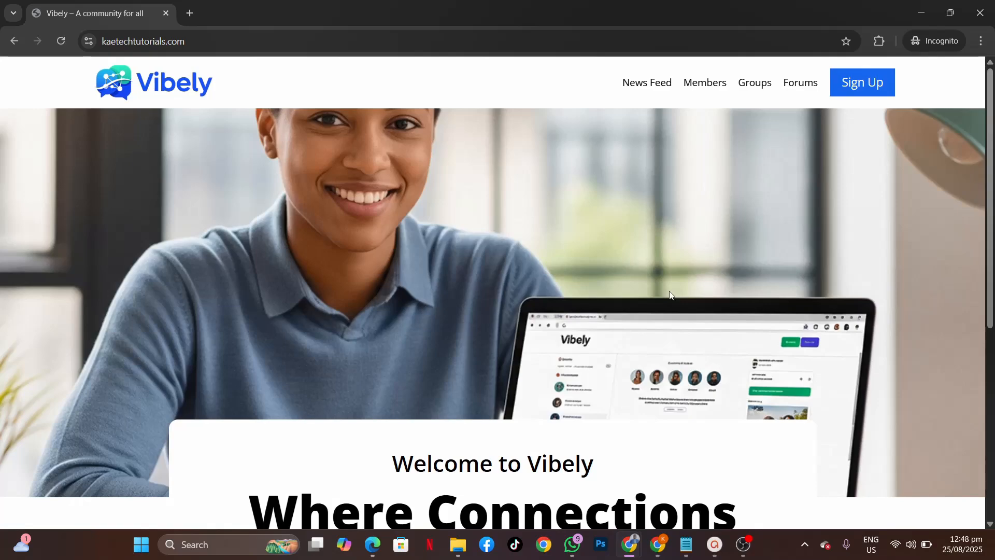
scroll(670, 294, down, 5)
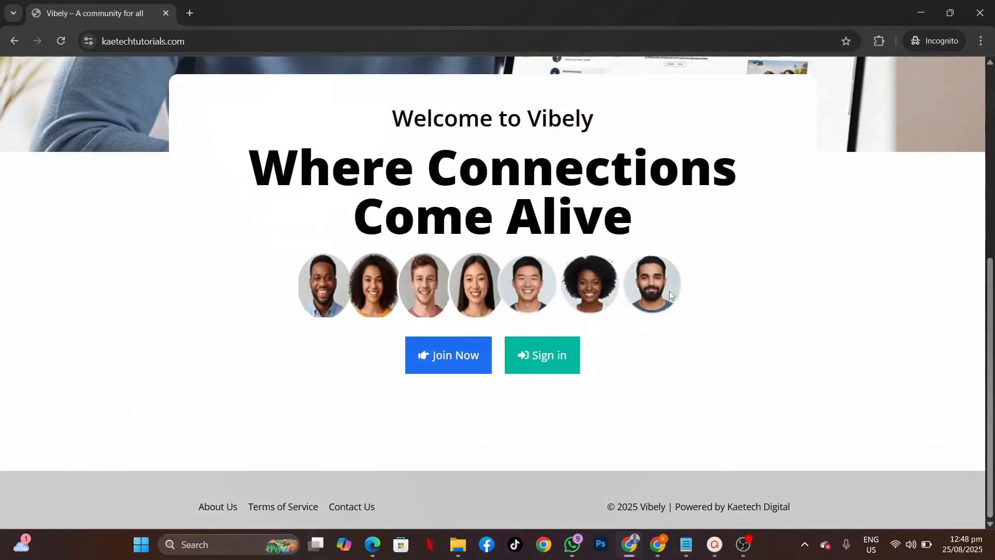
scroll(669, 293, up, 5)
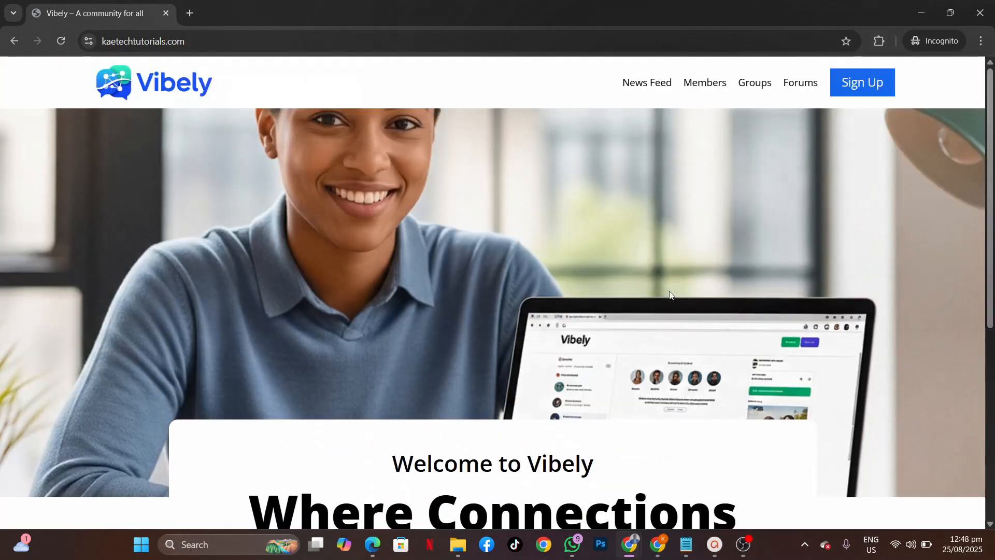
Step: Open the Create an Account form and enter the new member's email in both email fields
click(853, 95)
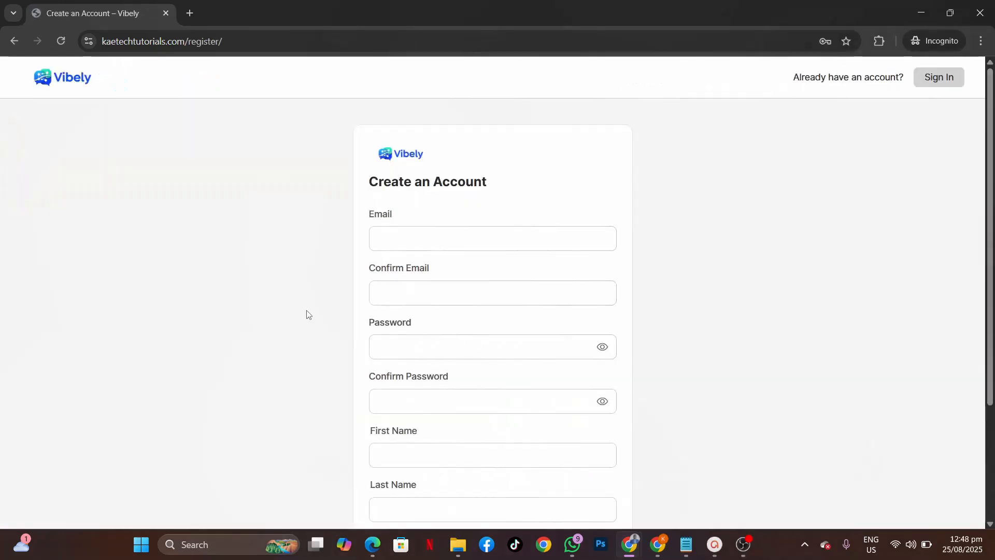
click(424, 242)
text(buzuuzu)
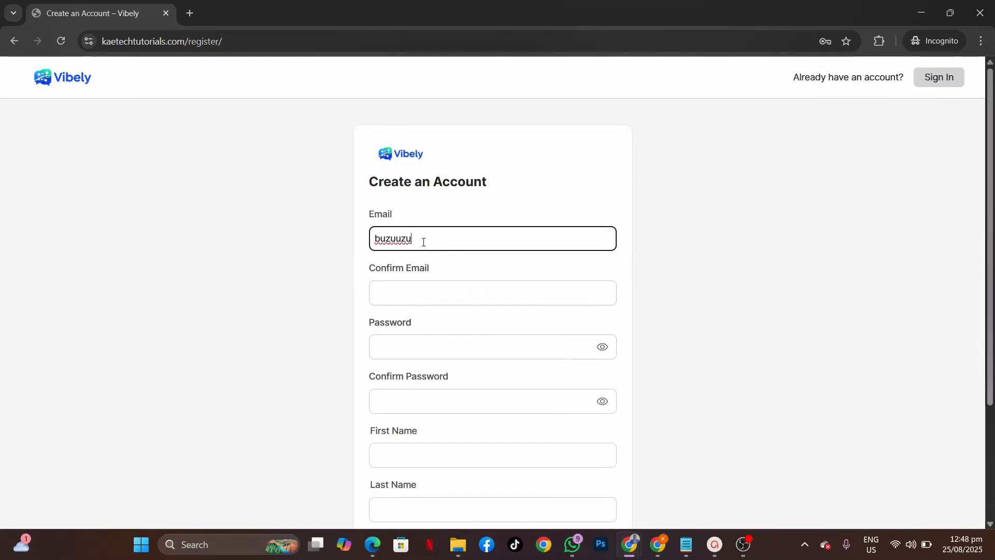
key(BackSpace)
key(BackSpace)
key(BackSpace)
key(BackSpace)
key(BackSpace)
key(BackSpace)
key(BackSpace)
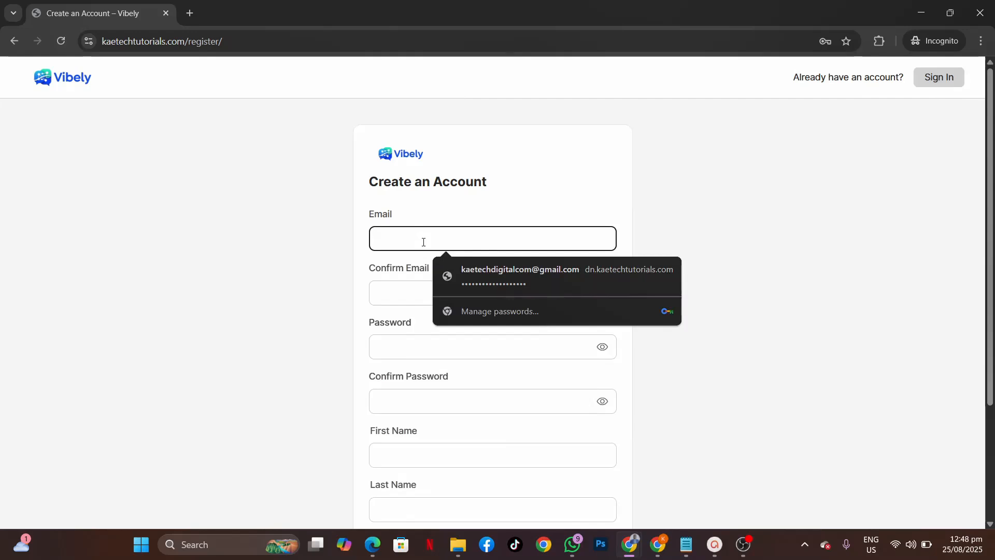
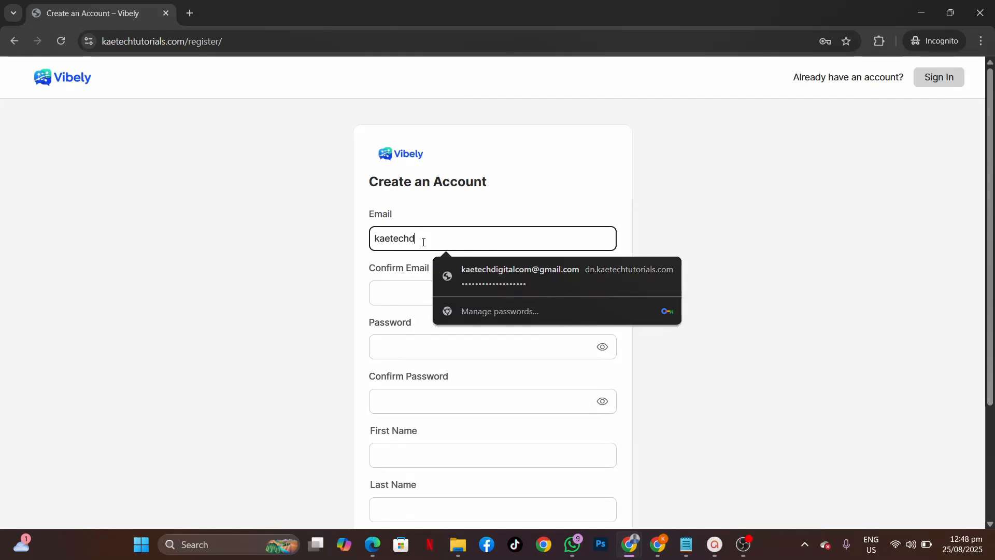
key(ctrl+a)
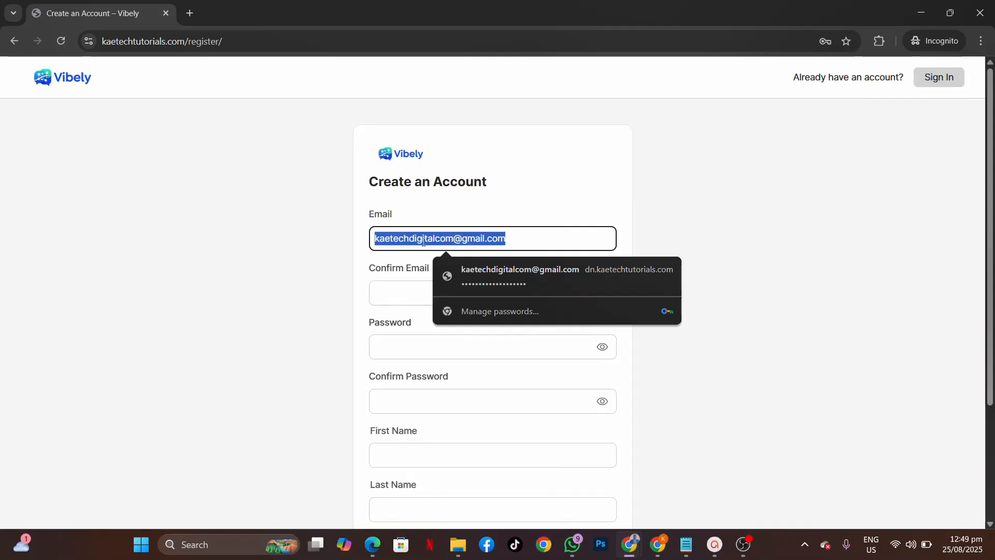
key(ctrl+c)
click(383, 297)
key(ctrl+v)
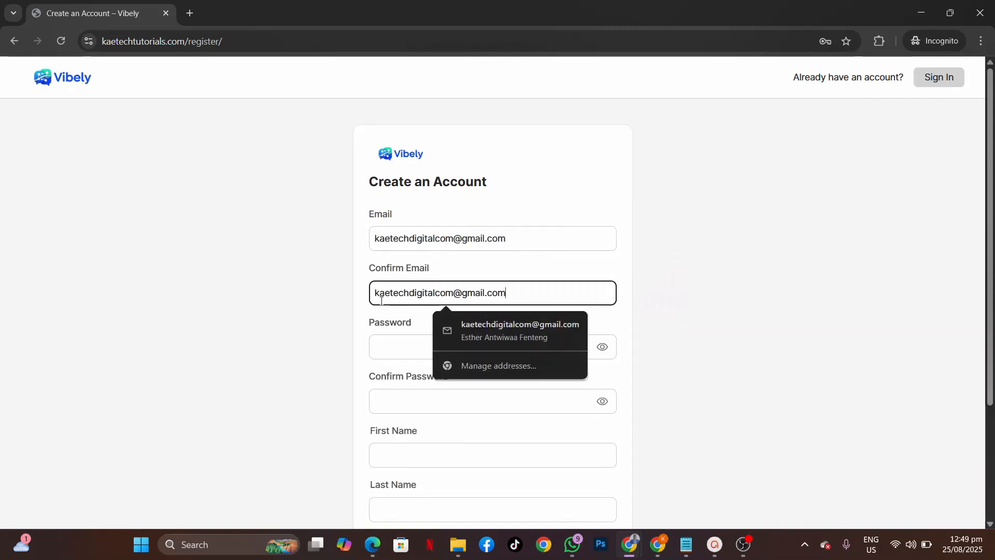
Step: Enter the account password and its matching confirmation
click(385, 353)
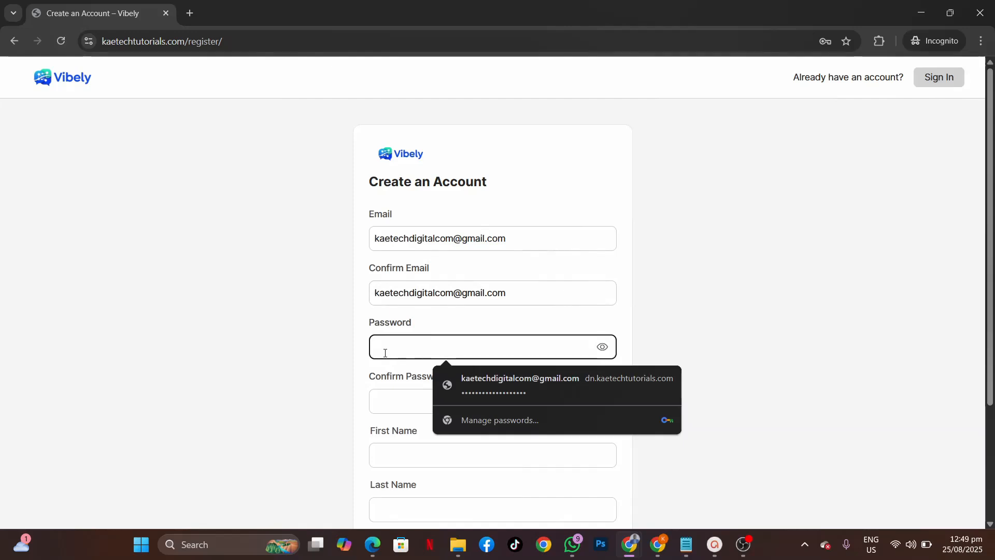
text(•••••••••••••)
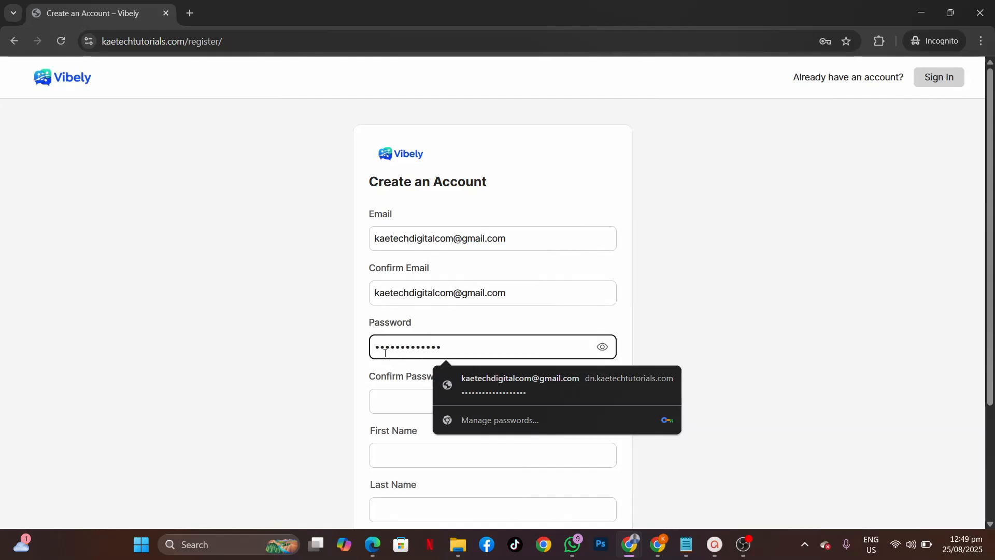
click(389, 402)
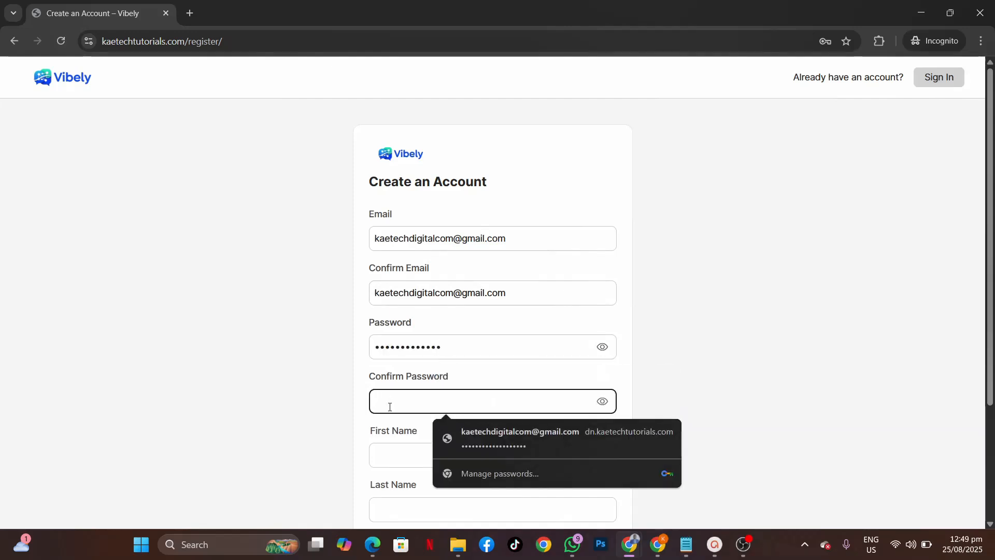
text(•••••••••••••)
scroll(389, 406, down, 2)
Step: Fill in the member's first name, last name and nickname
click(428, 331)
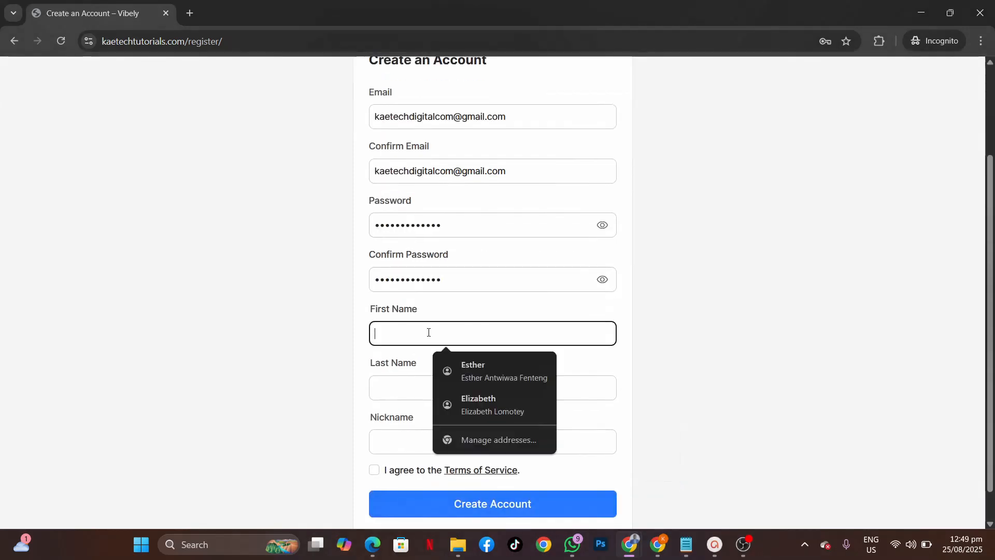
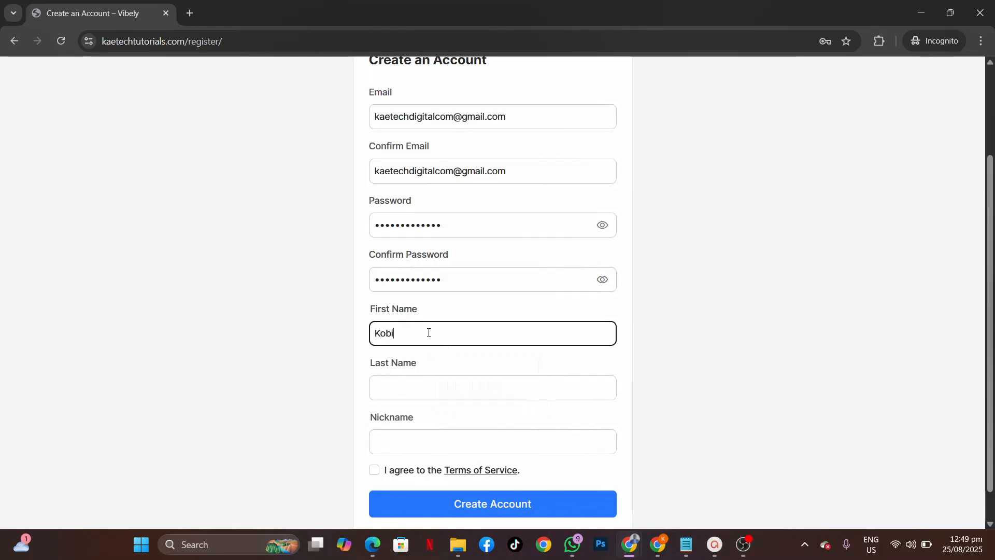
key(Tab)
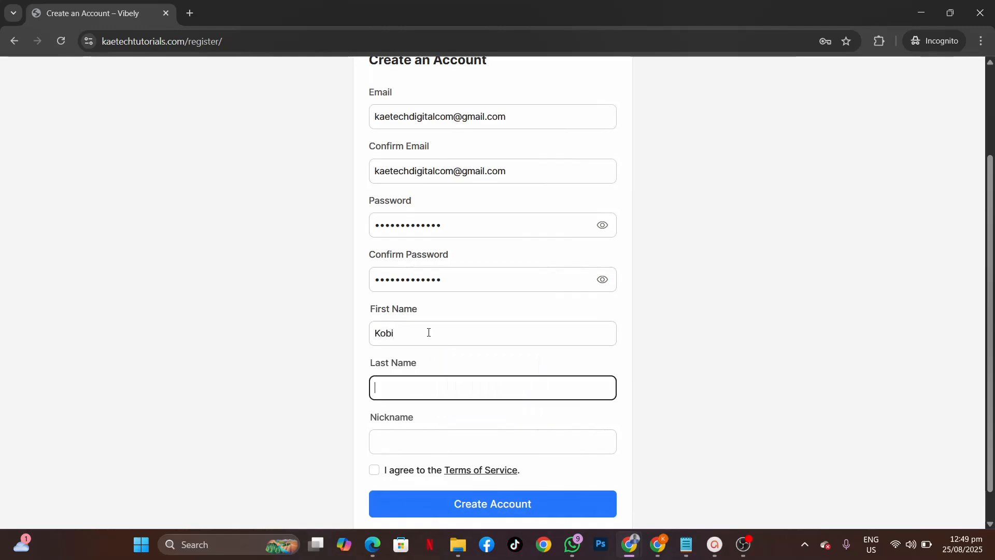
key(Tab)
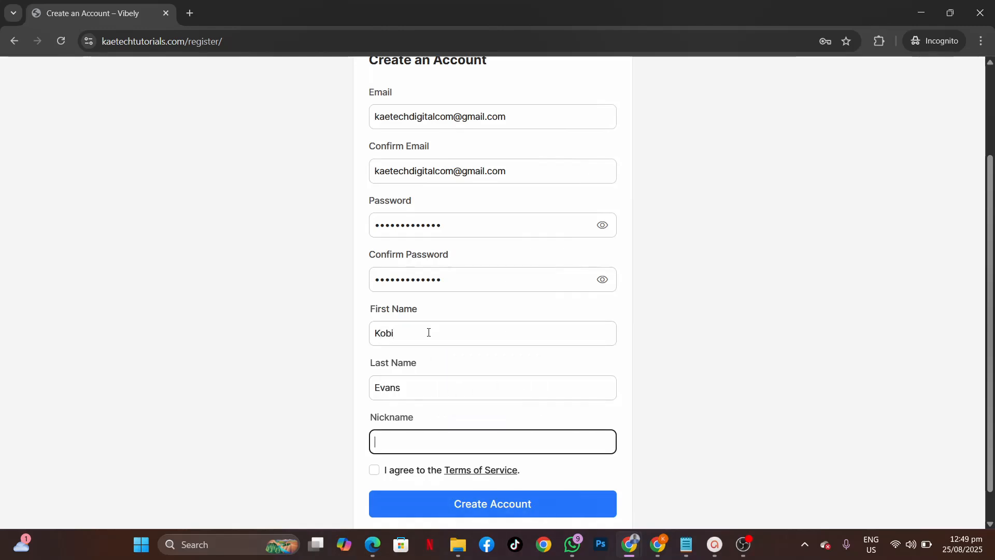
text(Kobi)
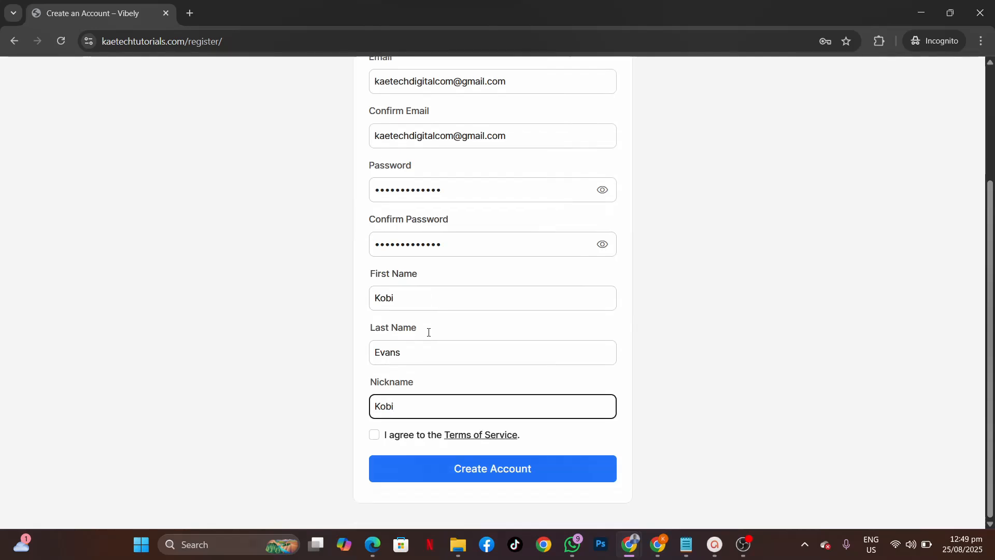
Step: Tick the Terms of Service checkbox and review the terms before returning to the form
scroll(428, 332, down, 1)
click(374, 439)
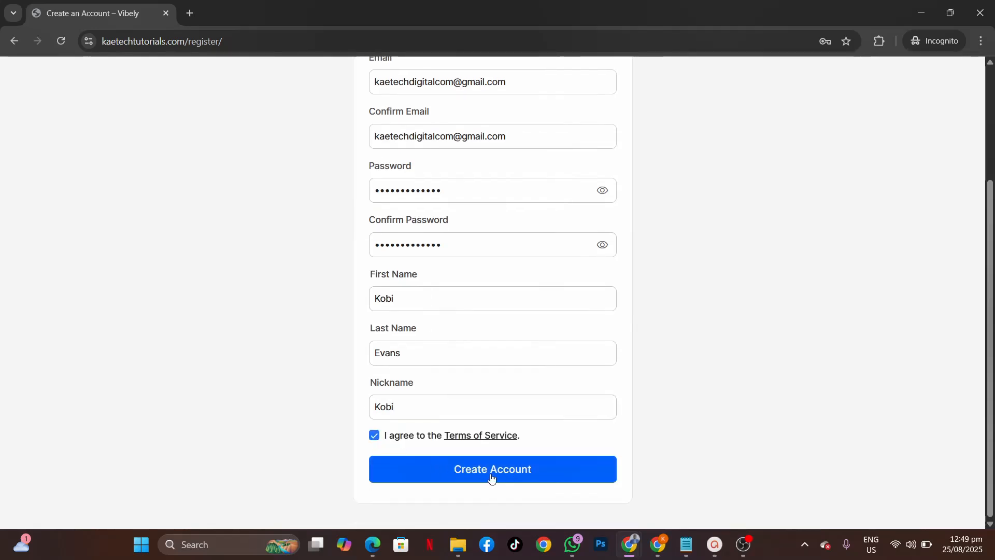
click(489, 436)
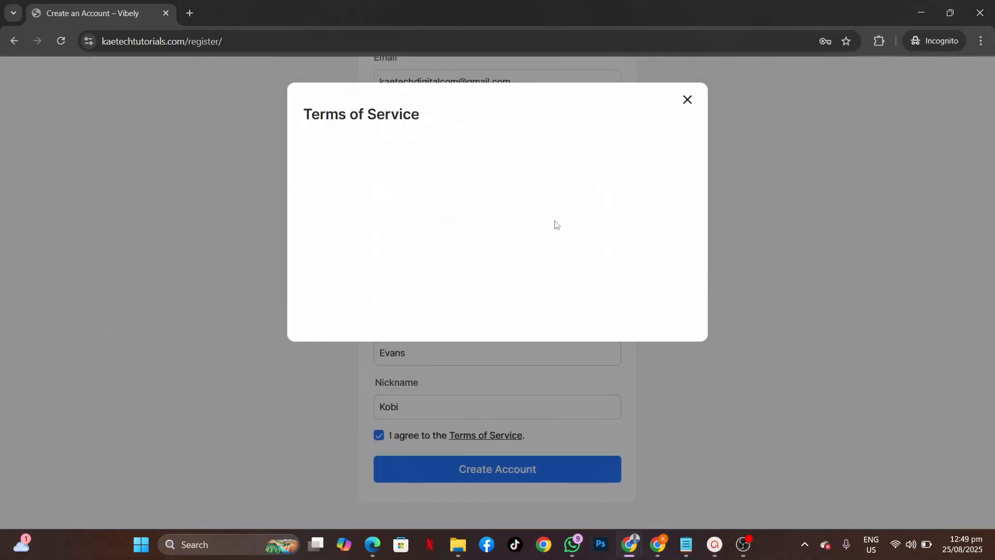
click(687, 99)
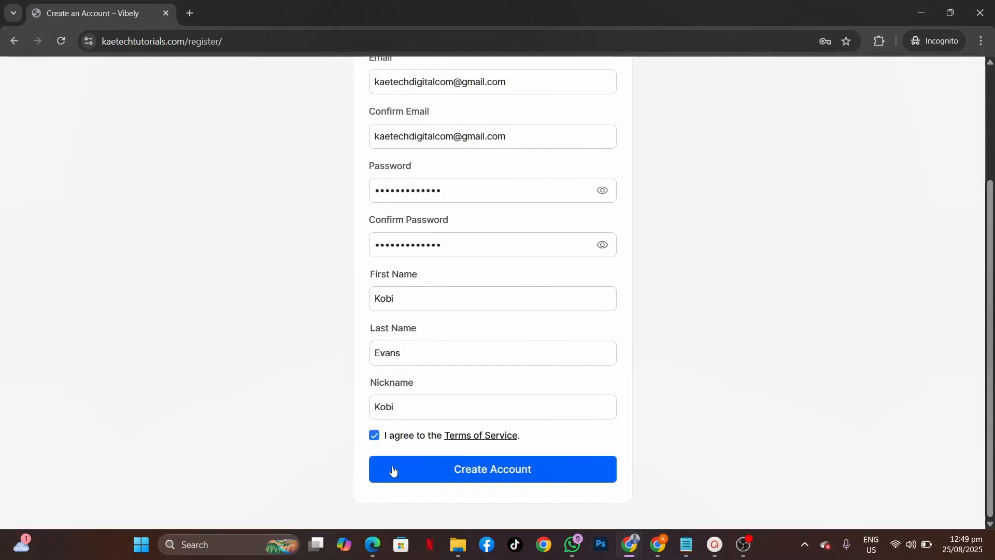
Step: Submit the registration, then switch to the window showing the account activation page
click(524, 473)
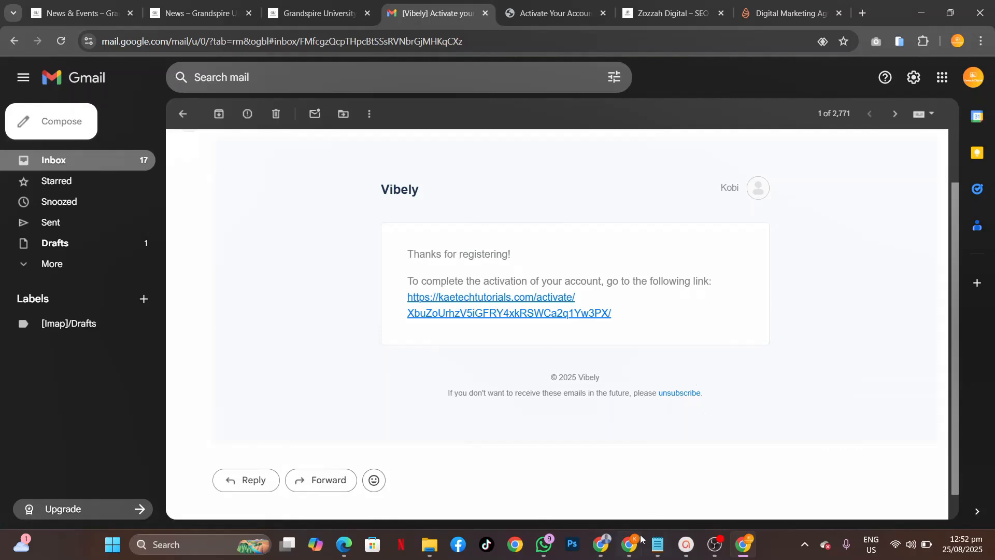
mouse_move(601, 547)
click(642, 490)
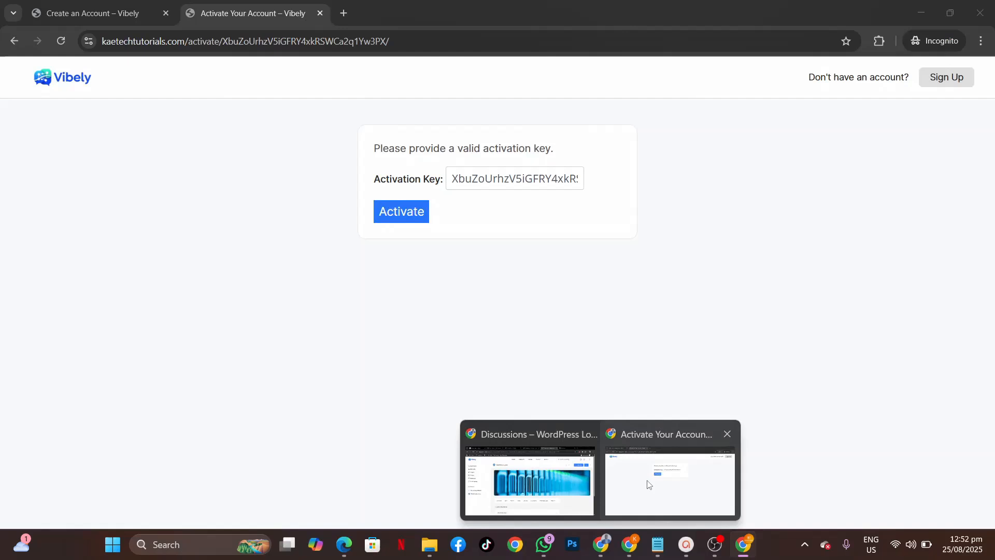
Step: Activate the new account with the prefilled key and go to the sign-in page
click(390, 211)
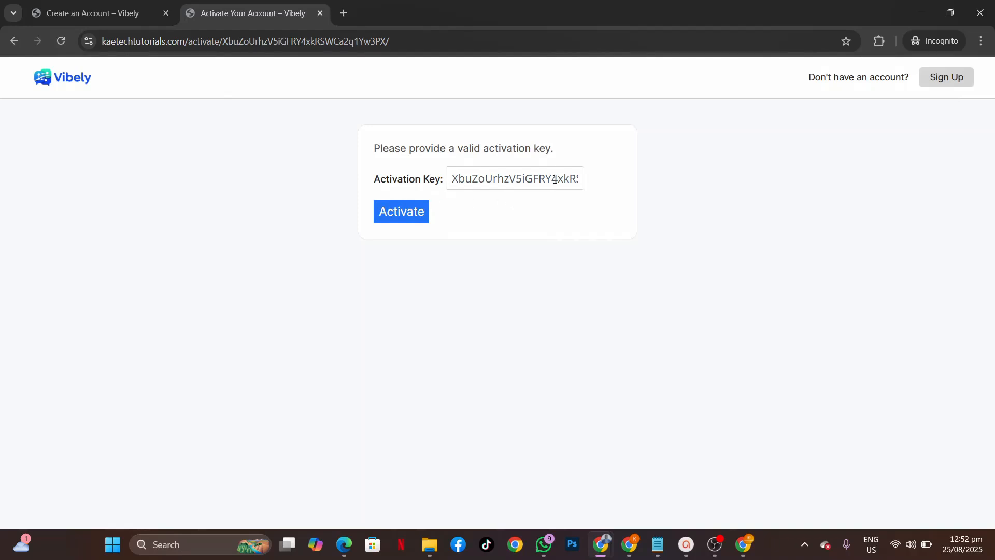
click(402, 213)
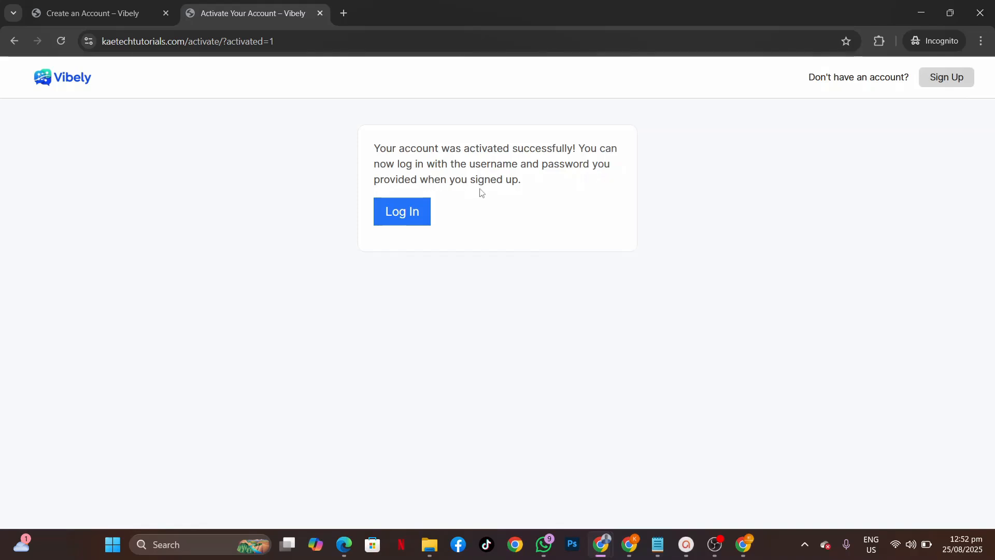
click(411, 212)
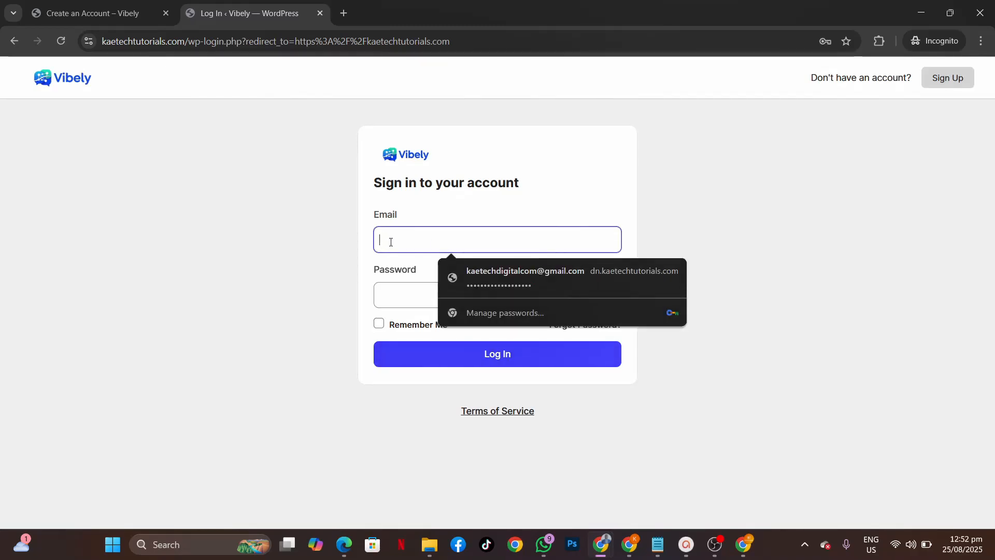
Step: Sign in with the saved member email and the retyped account password
click(484, 271)
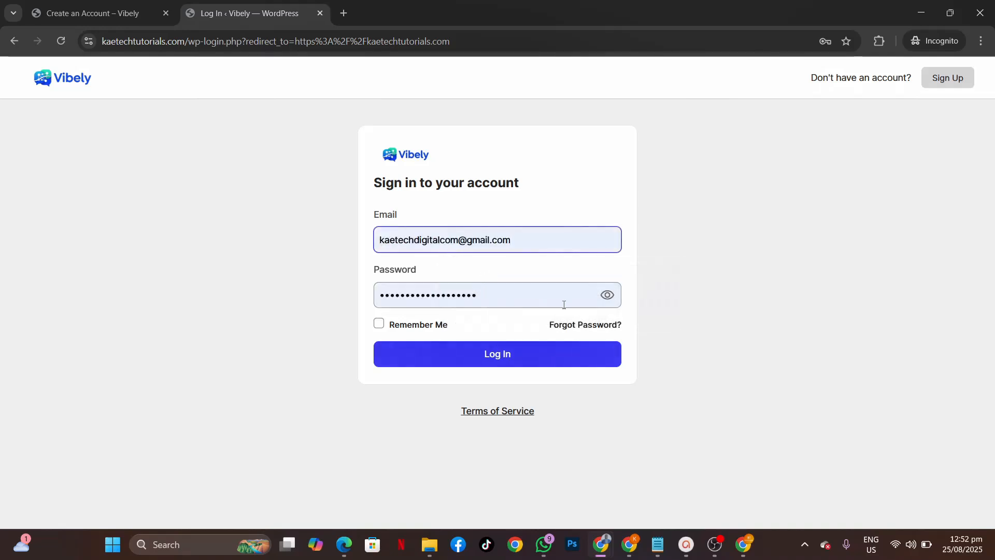
double_click(496, 298)
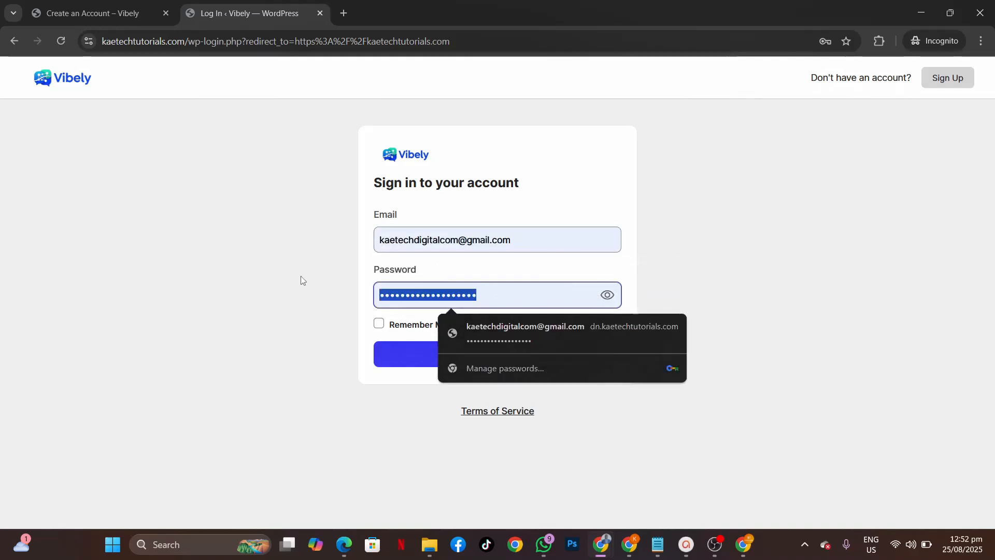
key(BackSpace)
text(•••••••)
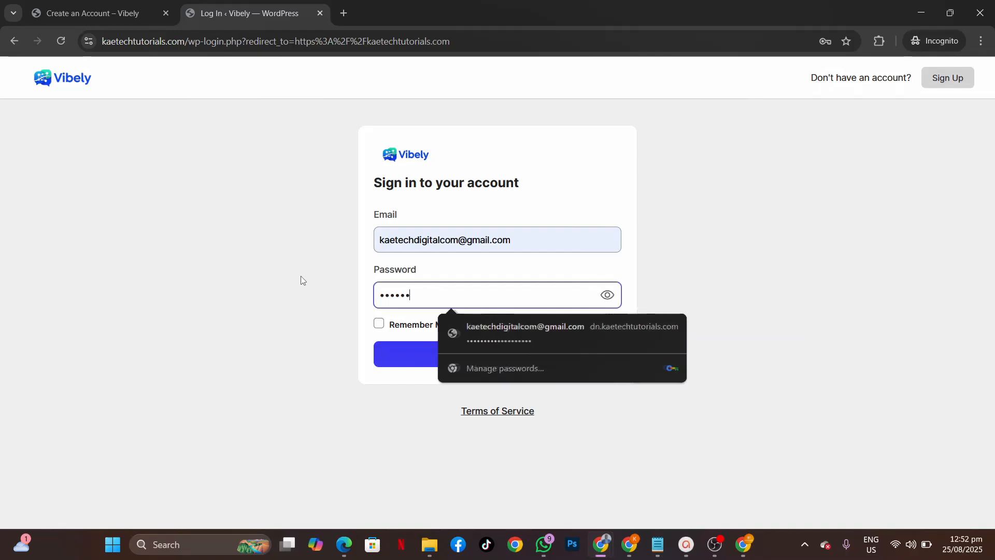
text(••••••)
click(394, 361)
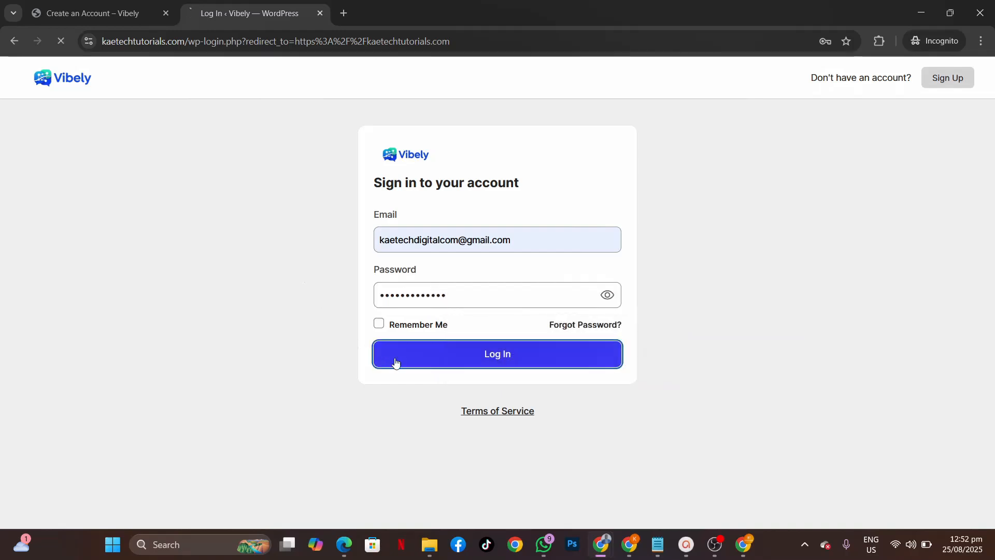
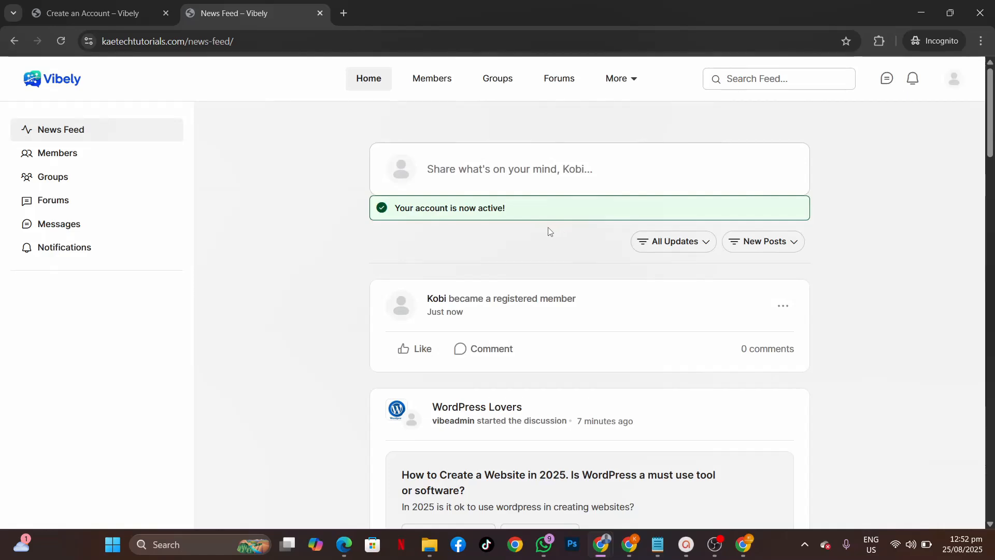
Step: Scroll through the new member's feed, then bring up the admin's BuddyBoss settings page
scroll(604, 304, down, 5)
scroll(603, 305, down, 12)
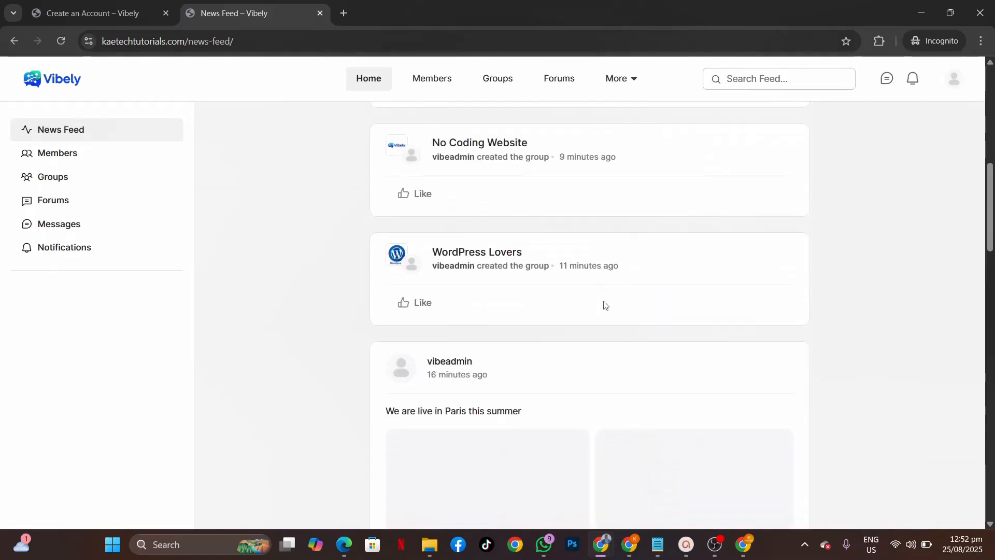
scroll(603, 304, up, 7)
scroll(604, 306, up, 12)
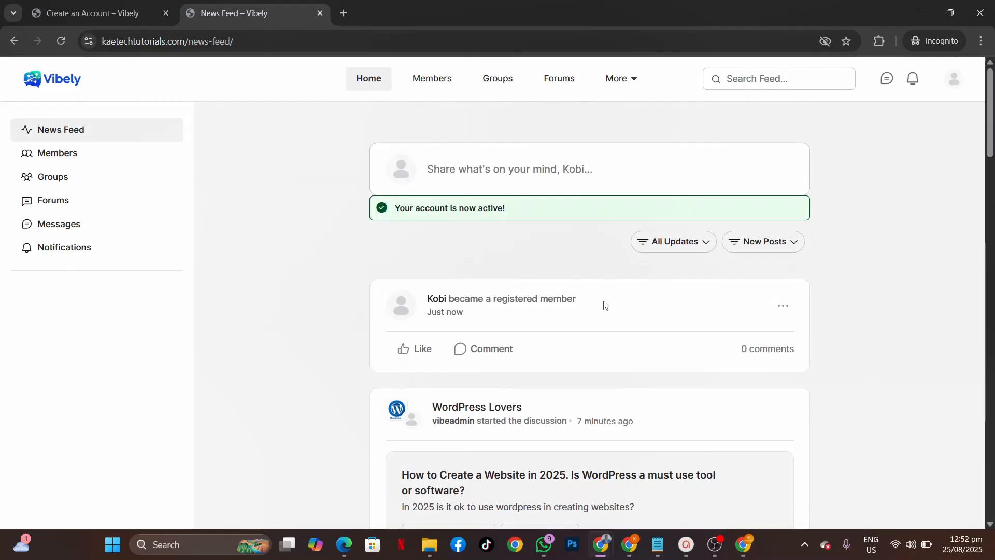
scroll(604, 305, down, 12)
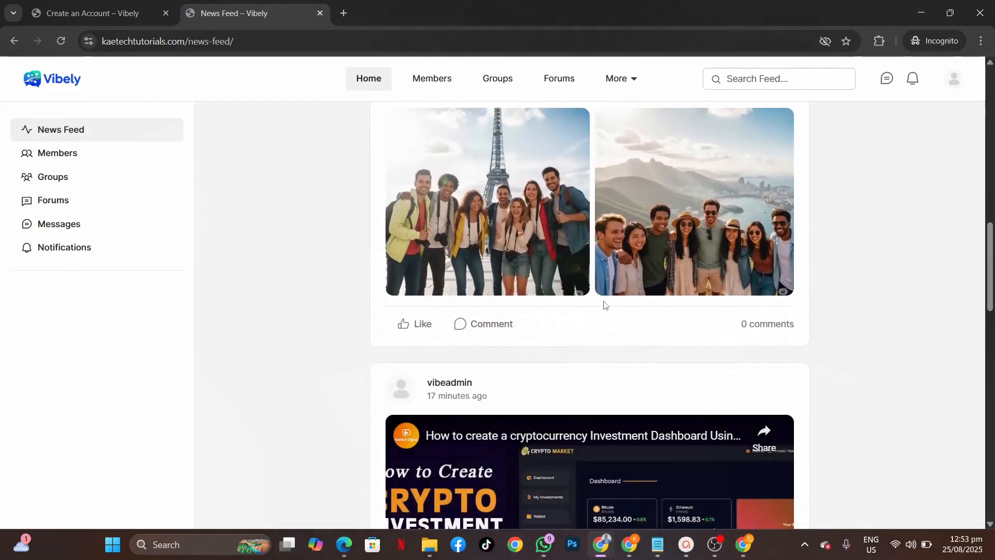
scroll(604, 306, up, 9)
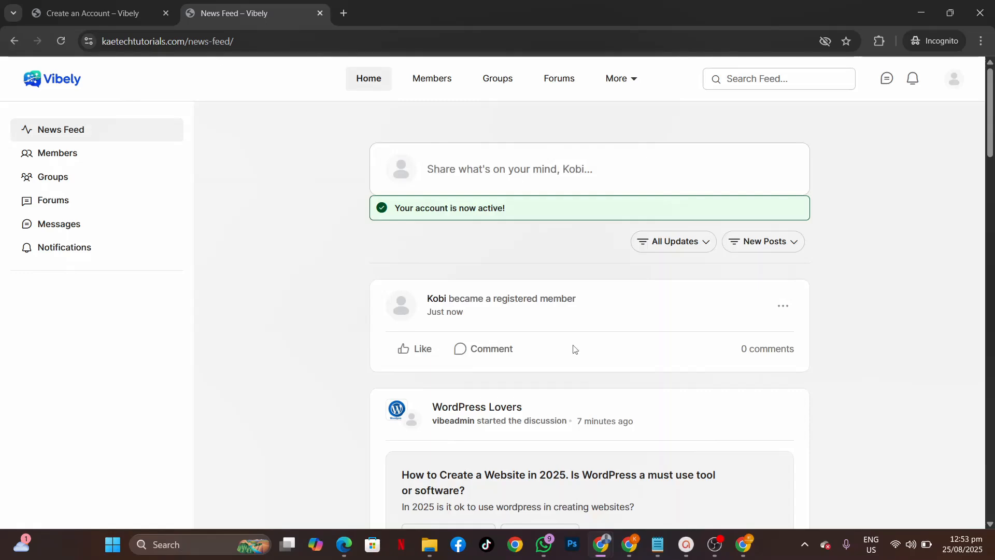
scroll(549, 426, down, 12)
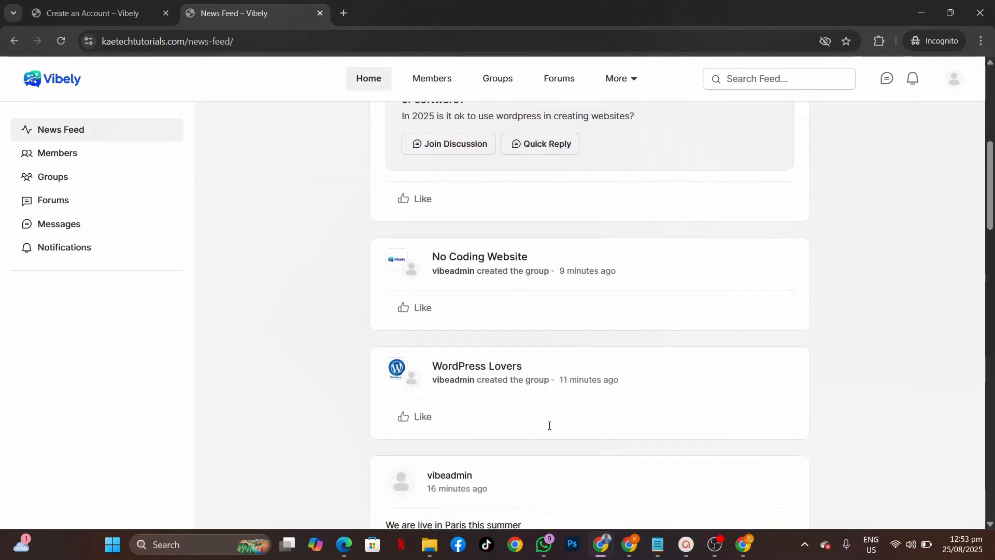
scroll(550, 426, up, 10)
scroll(549, 429, up, 3)
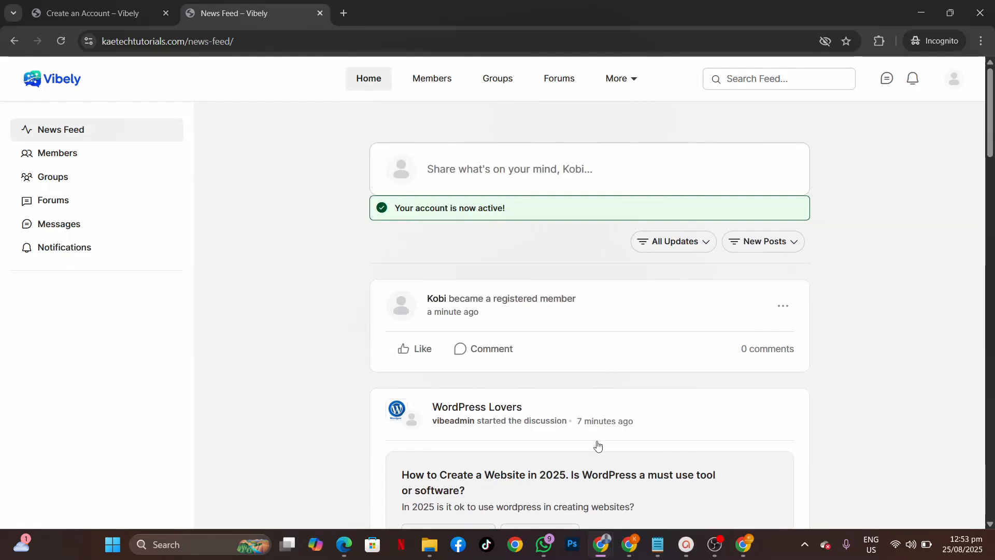
mouse_move(605, 551)
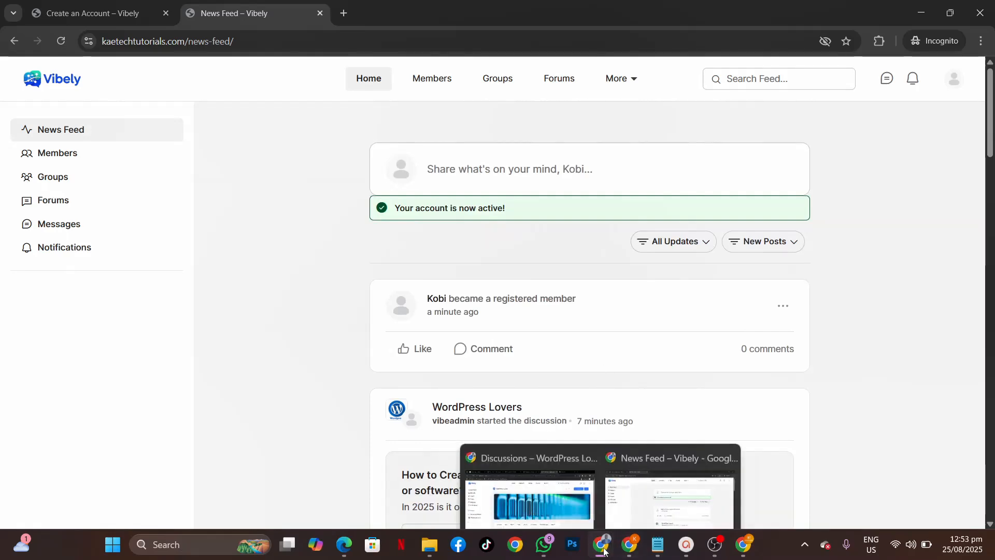
click(545, 500)
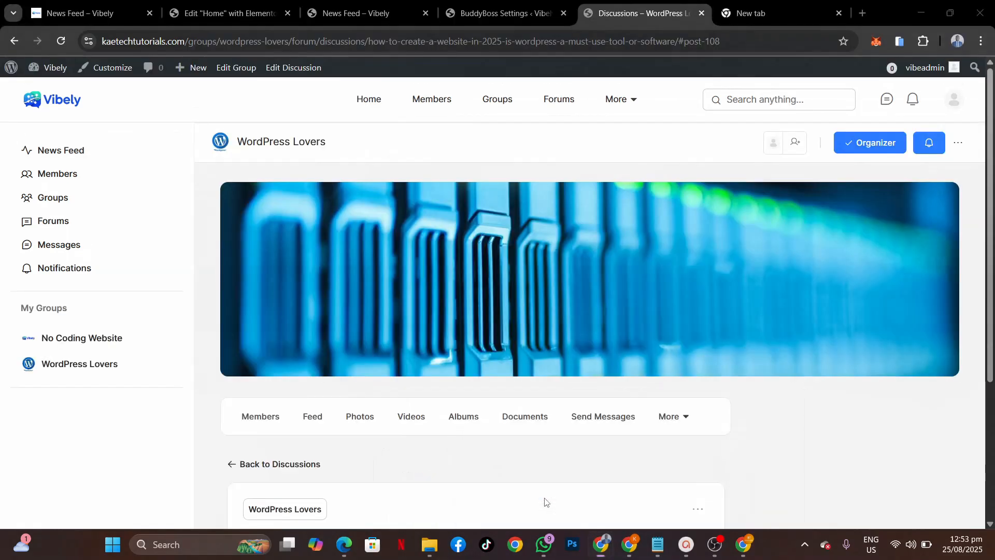
click(472, 11)
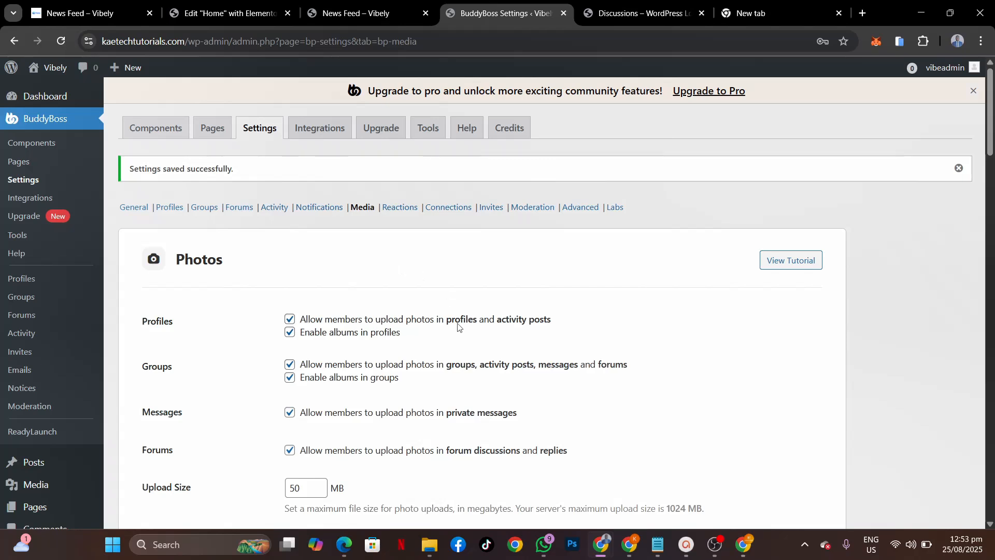
Step: Enable Relevant Activity in the Activity settings, save, and return to the member's feed
click(275, 208)
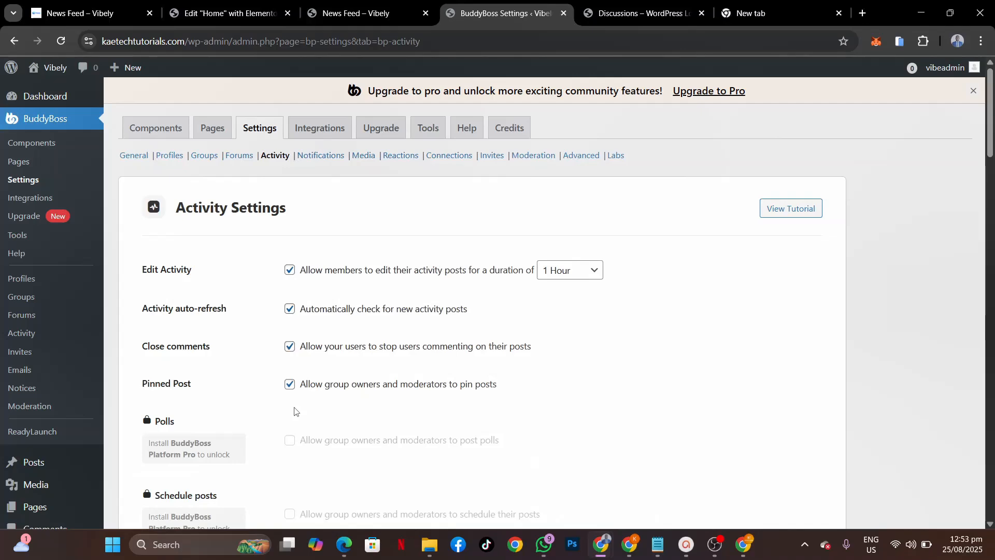
scroll(294, 410, down, 7)
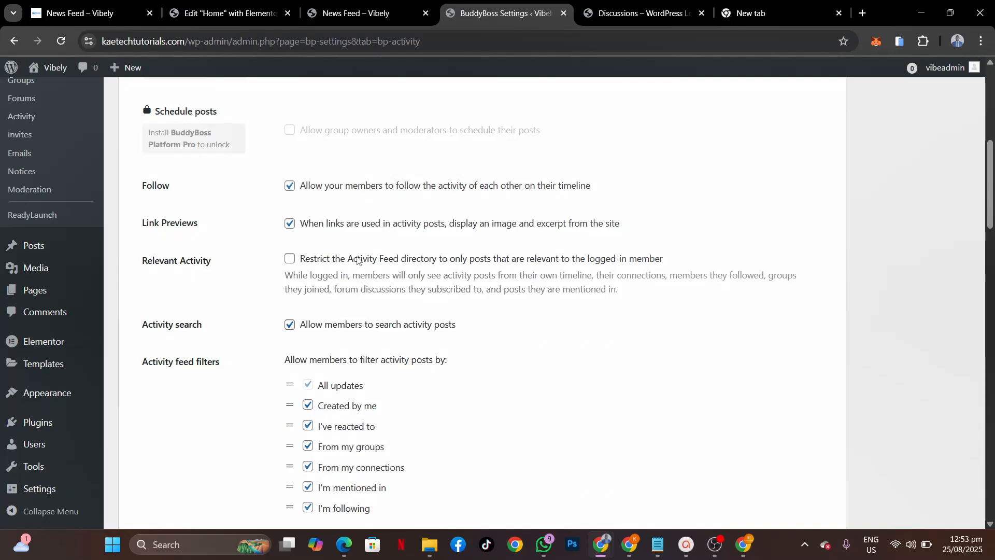
click(289, 259)
scroll(239, 373, down, 15)
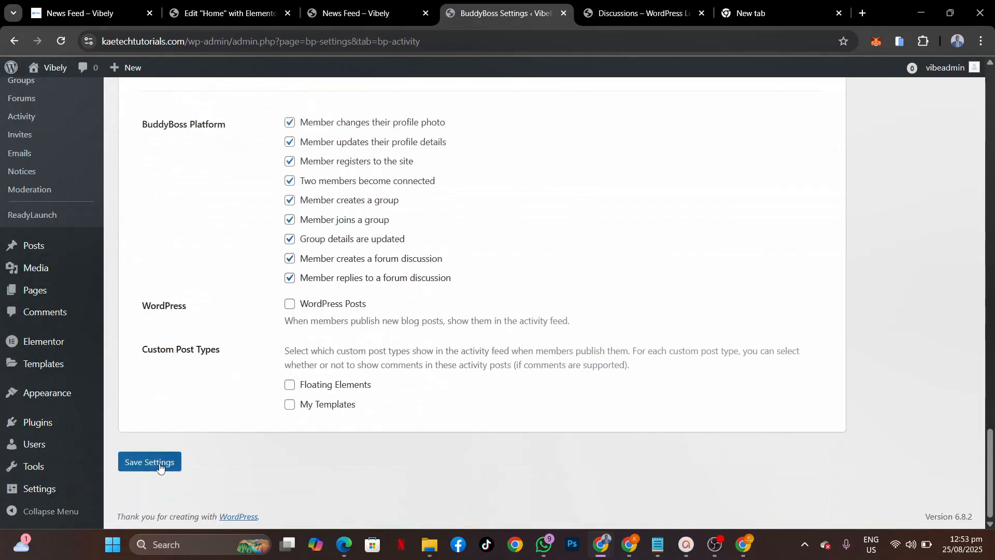
click(160, 468)
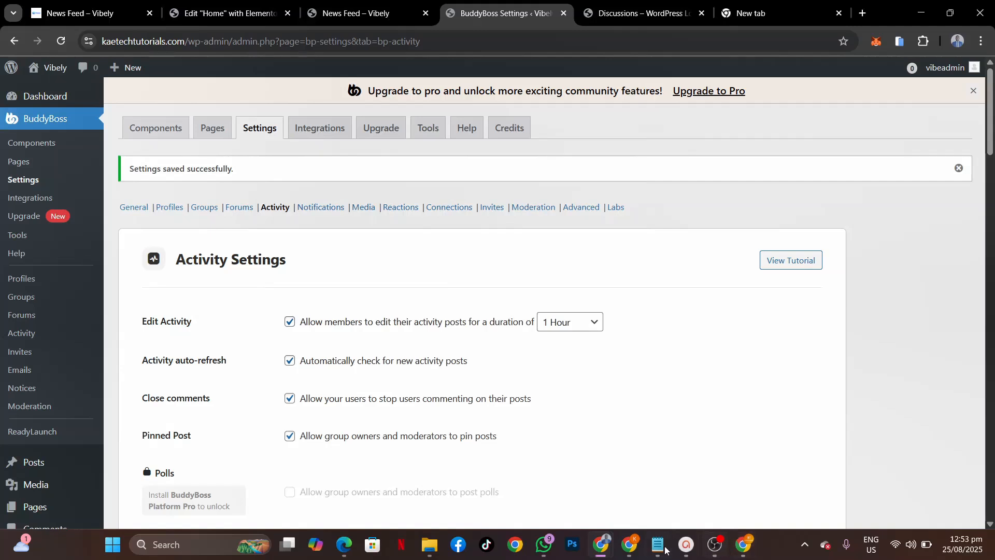
mouse_move(633, 548)
mouse_move(600, 542)
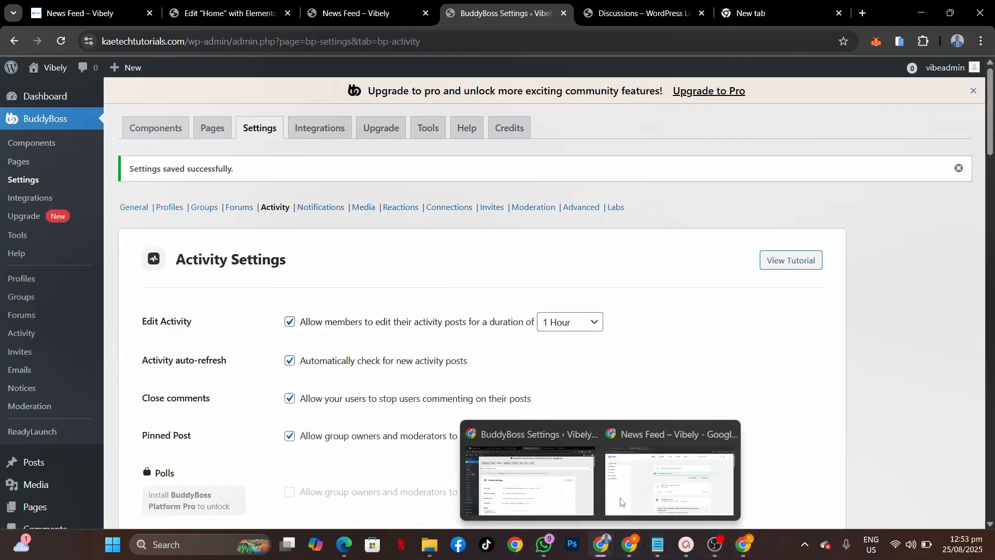
click(659, 474)
Step: Reload the feed and write a post: 'Hi, I am New here. Anyone to connect with?'
click(61, 41)
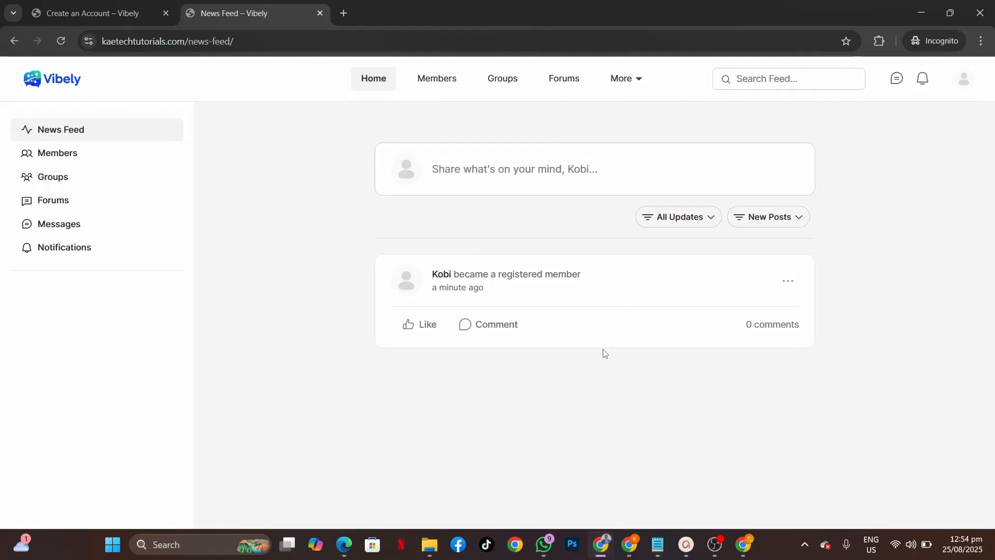
click(473, 166)
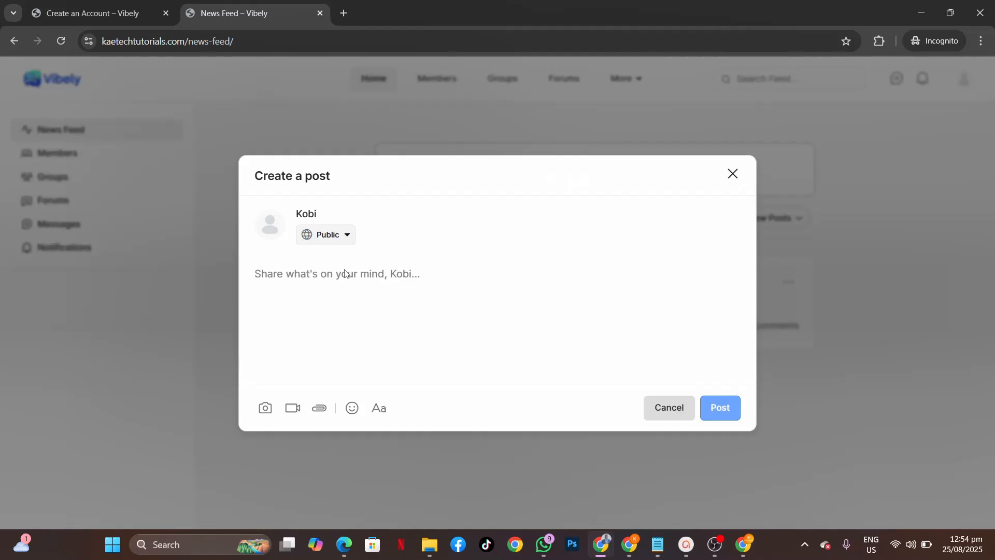
text(Hi)
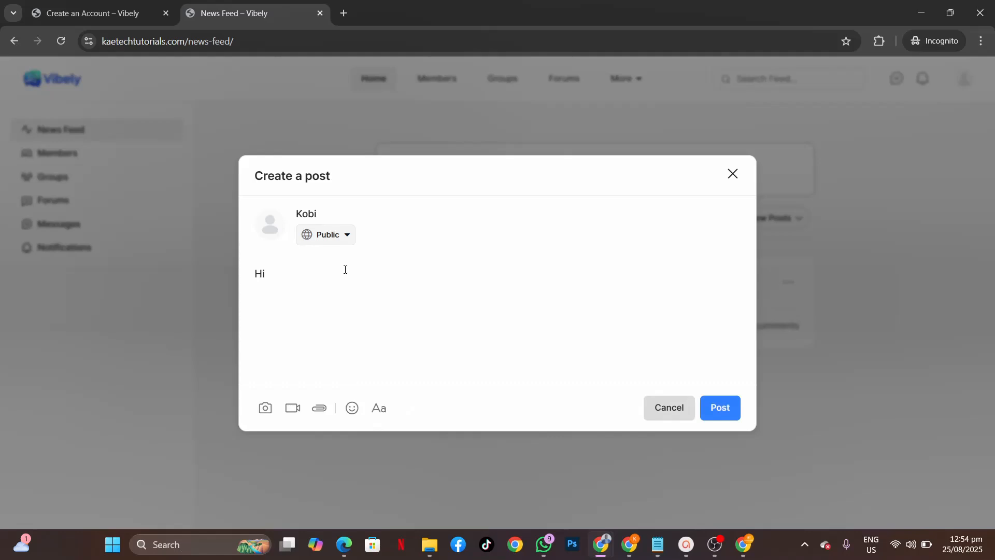
text(, I a)
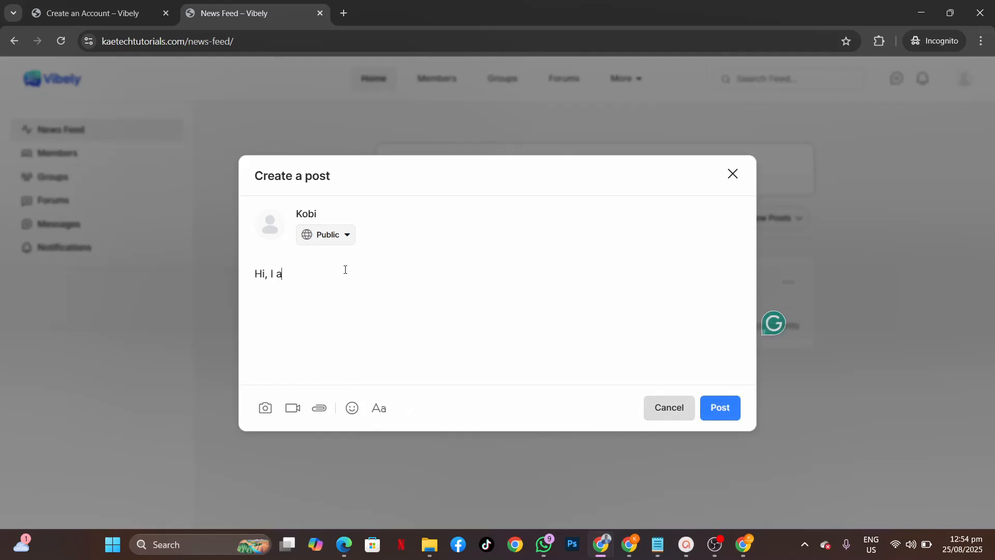
text(m New here)
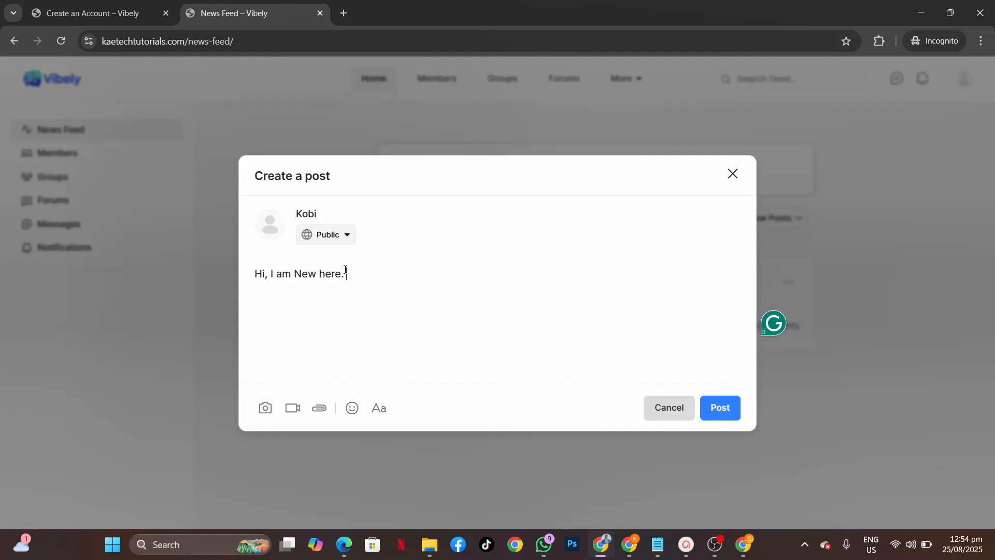
text(. Anyone to connect with?)
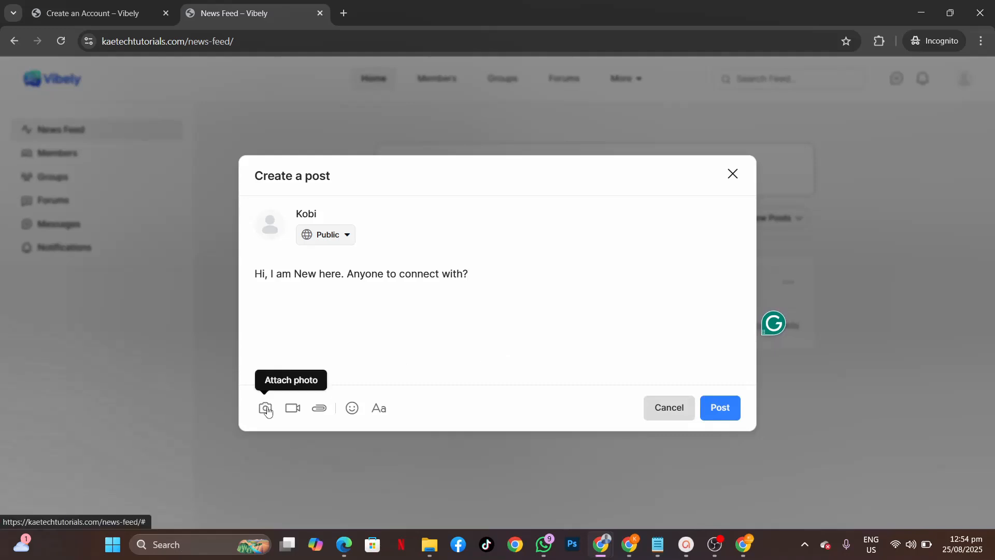
Step: Attach the techup about image to the post and publish it
click(265, 409)
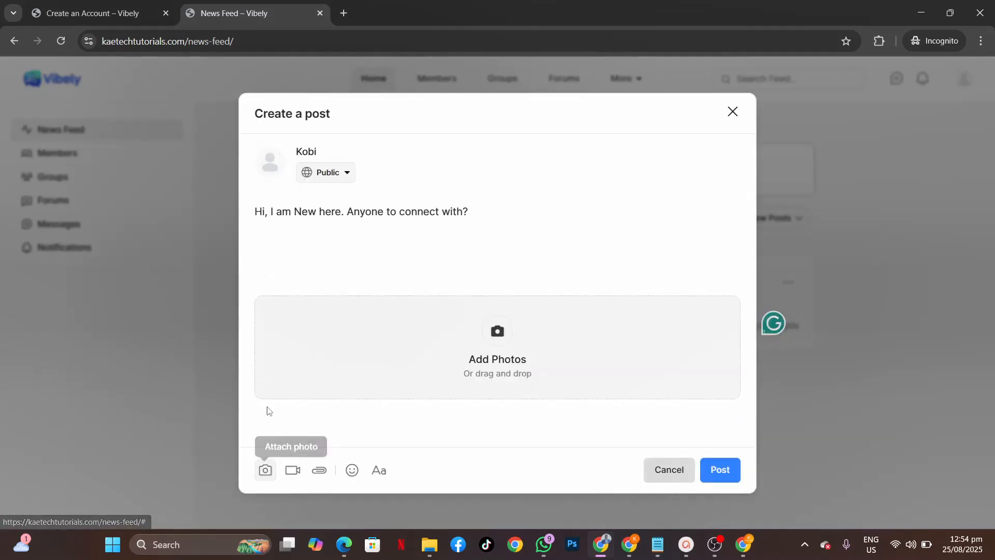
click(492, 329)
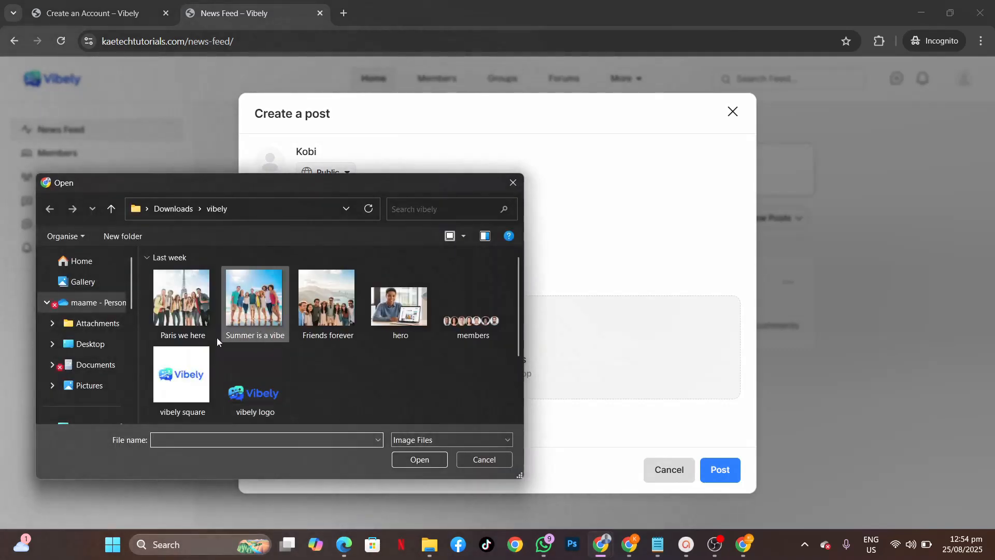
scroll(306, 371, down, 2)
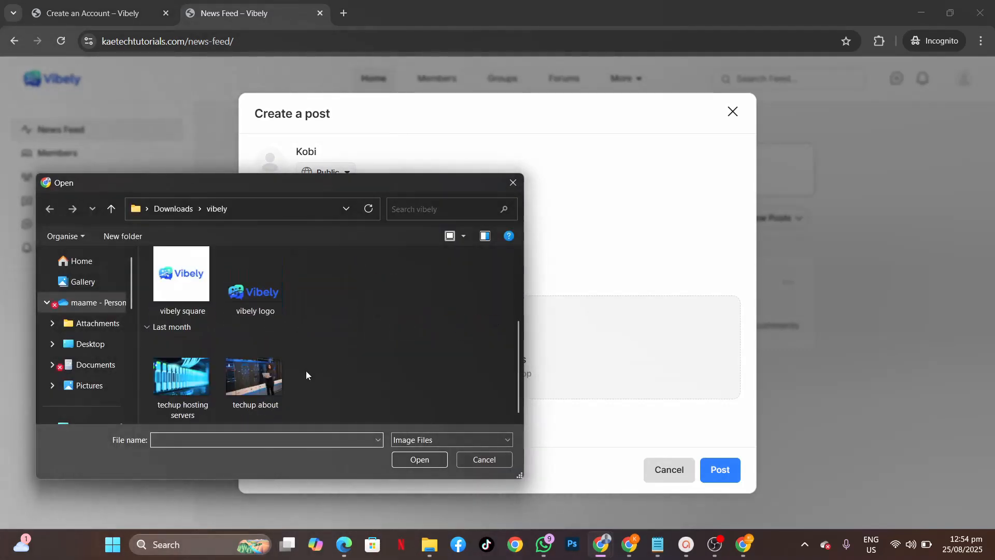
click(254, 377)
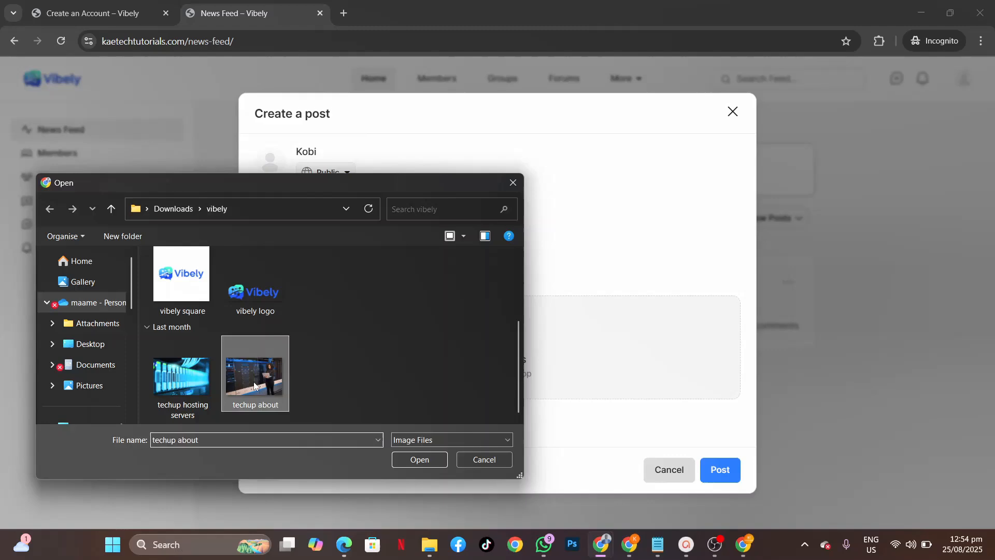
click(419, 459)
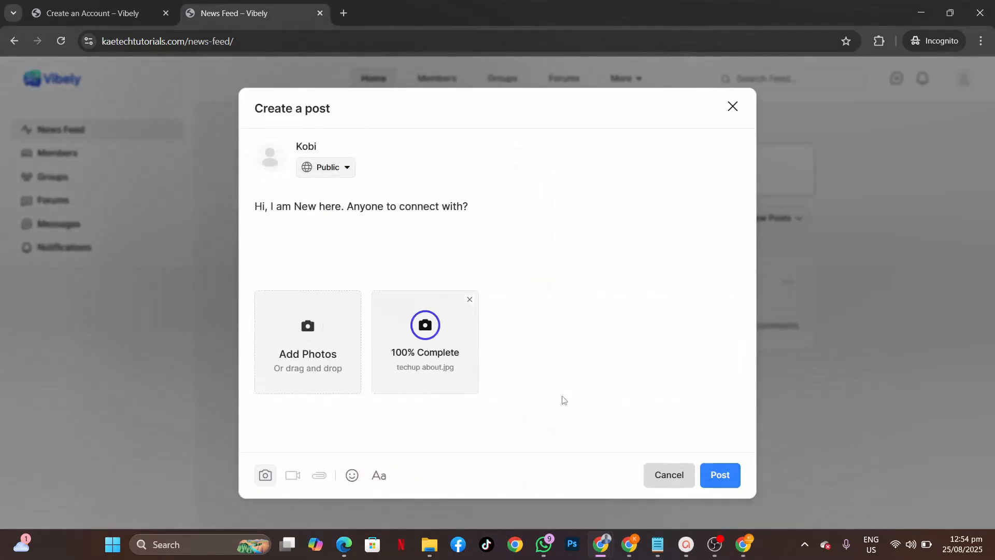
click(730, 475)
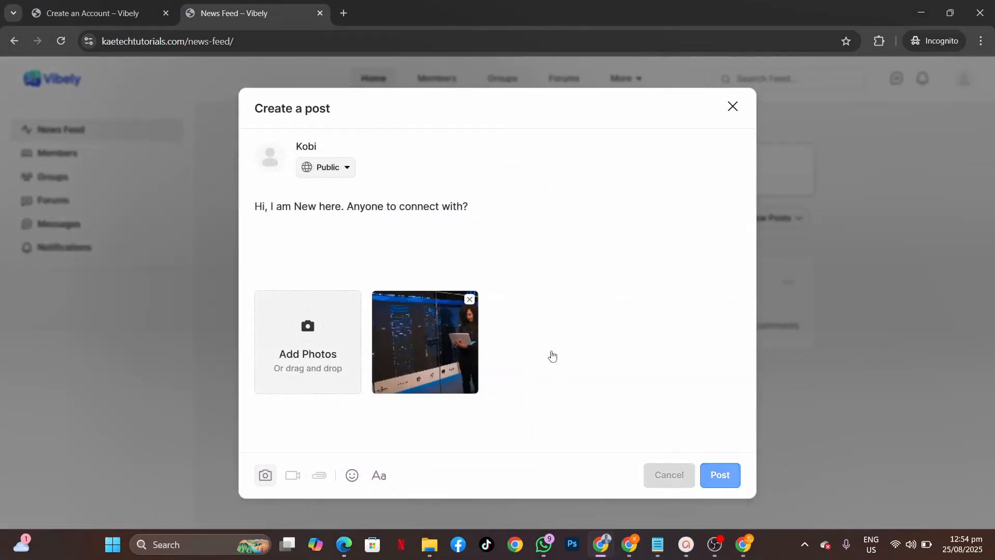
scroll(552, 355, down, 5)
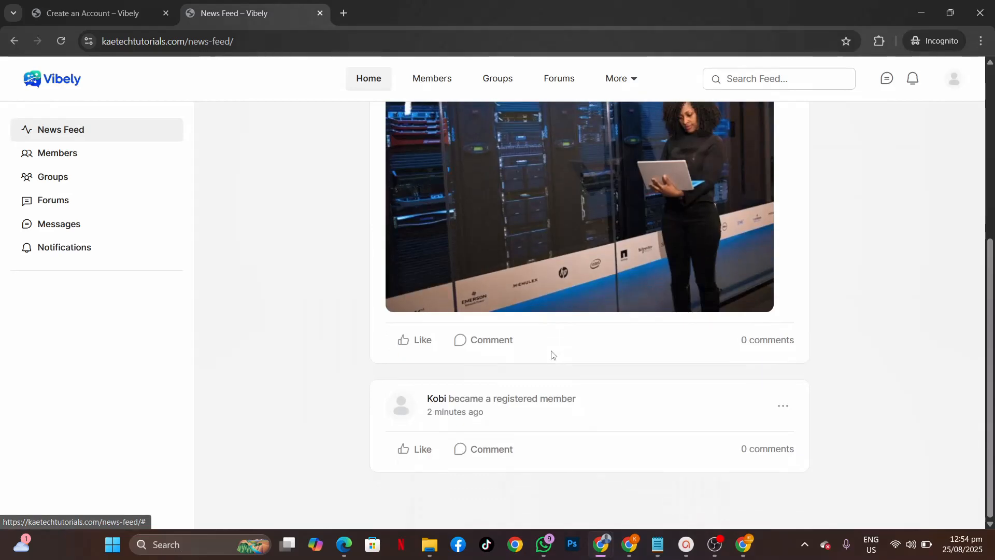
scroll(552, 354, up, 5)
scroll(552, 355, down, 5)
scroll(551, 356, up, 5)
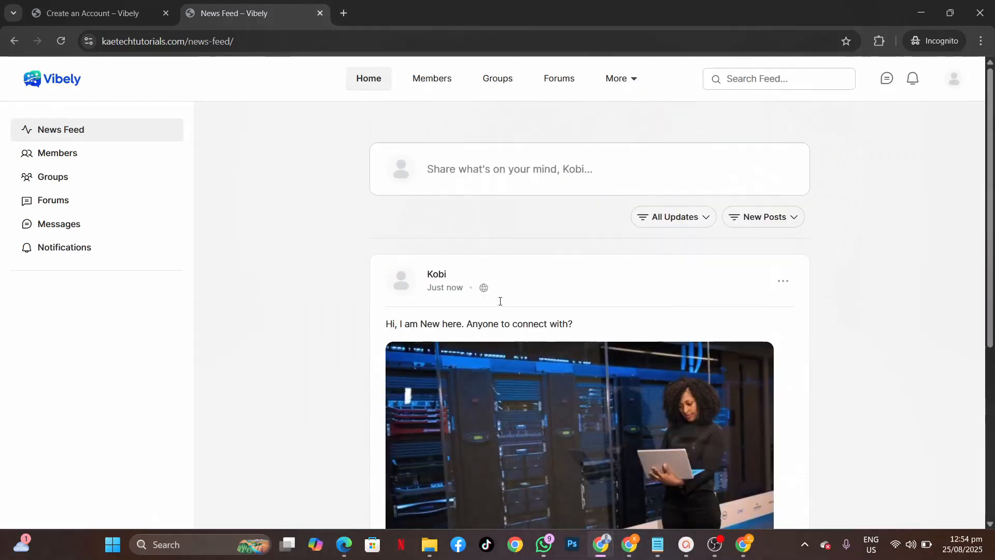
Step: In the Members directory, follow vibeadmin and send them a connection request
click(430, 78)
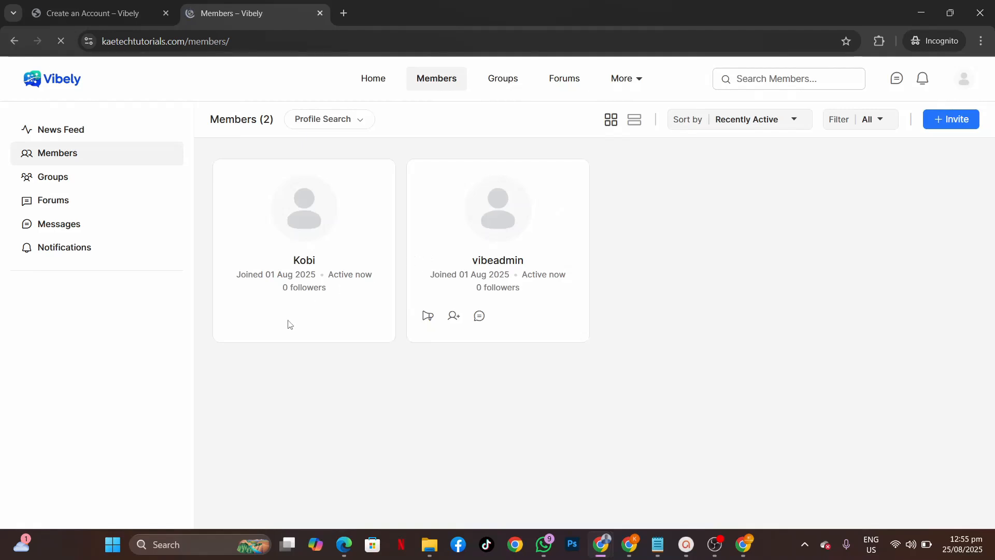
click(427, 320)
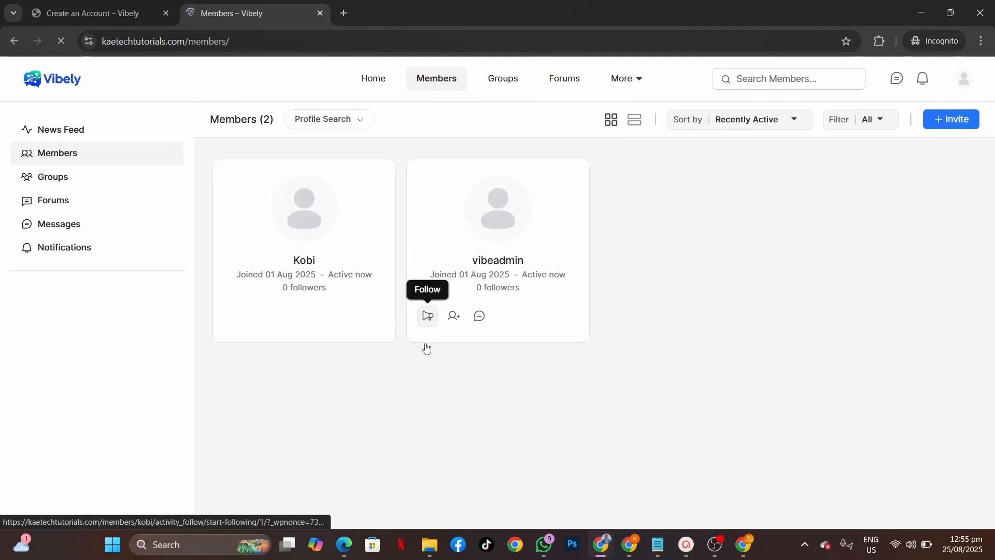
click(455, 323)
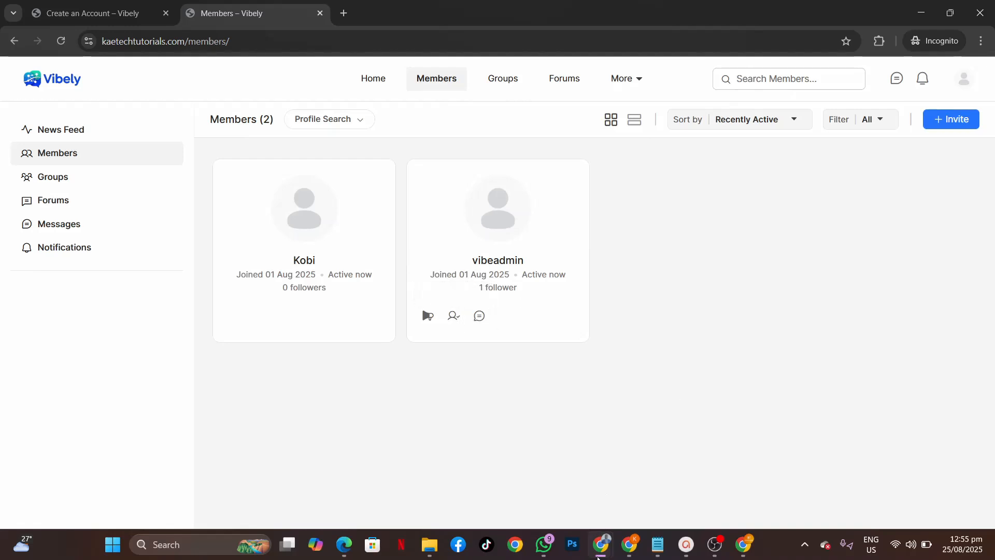
Step: In the admin's window, reload the News Feed and accept Kobi's connection request from notifications
mouse_move(599, 552)
click(513, 471)
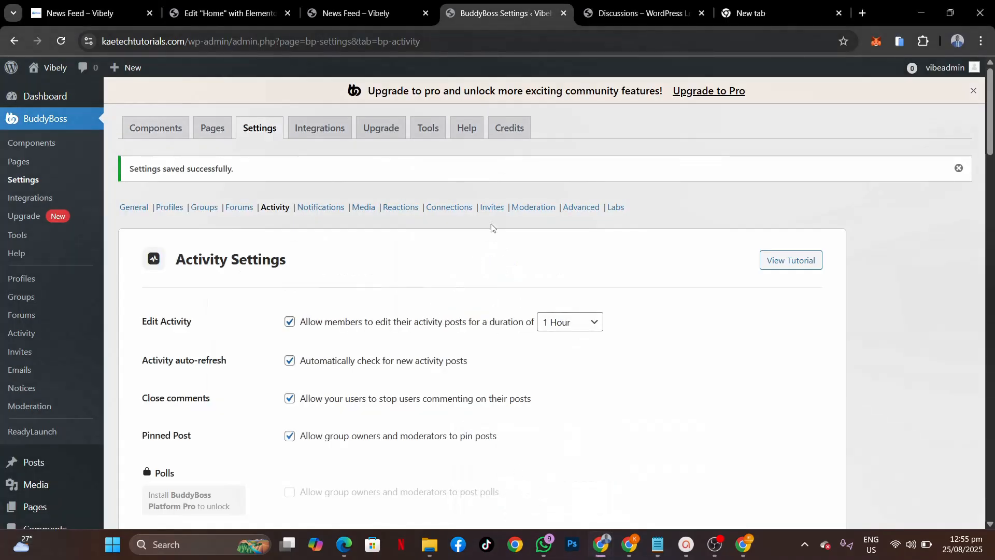
click(378, 16)
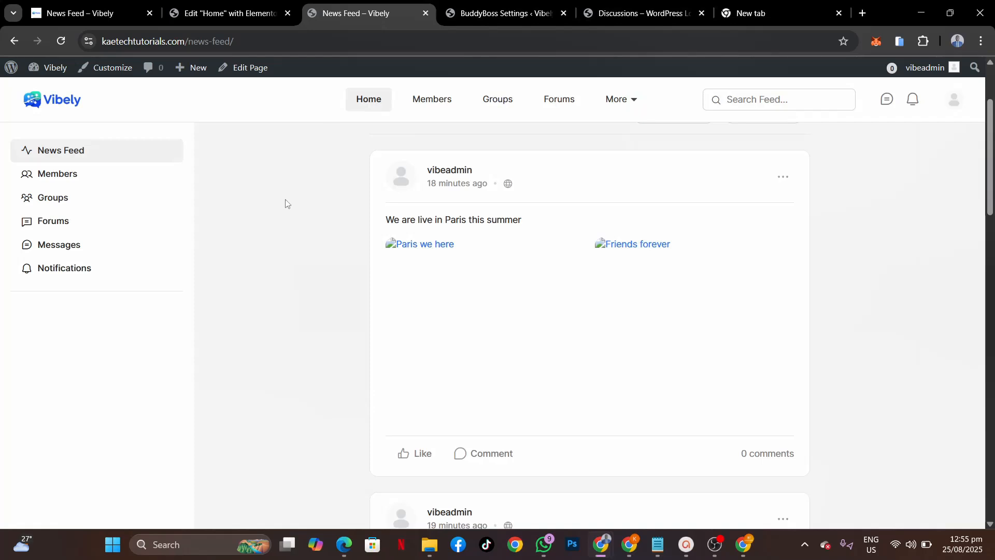
click(60, 40)
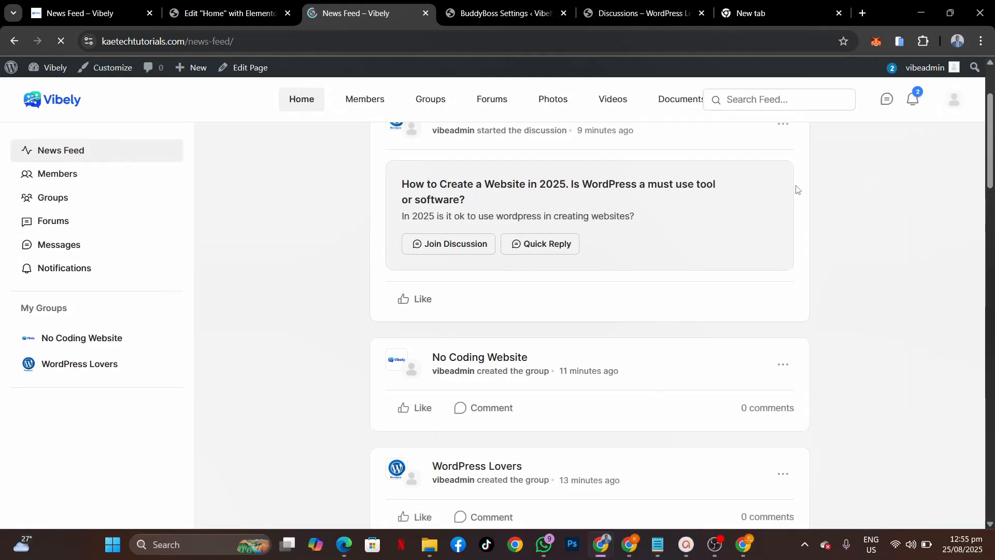
click(913, 102)
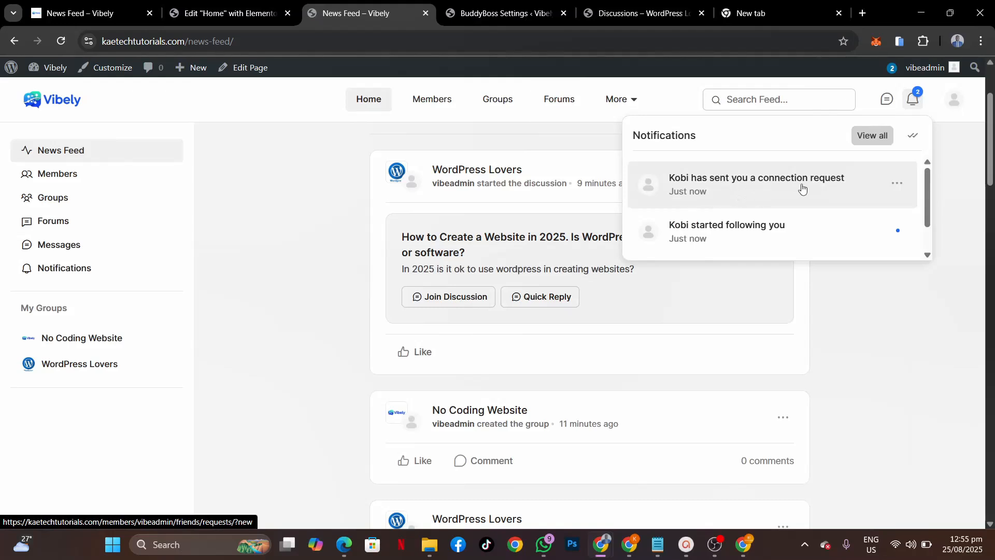
click(774, 176)
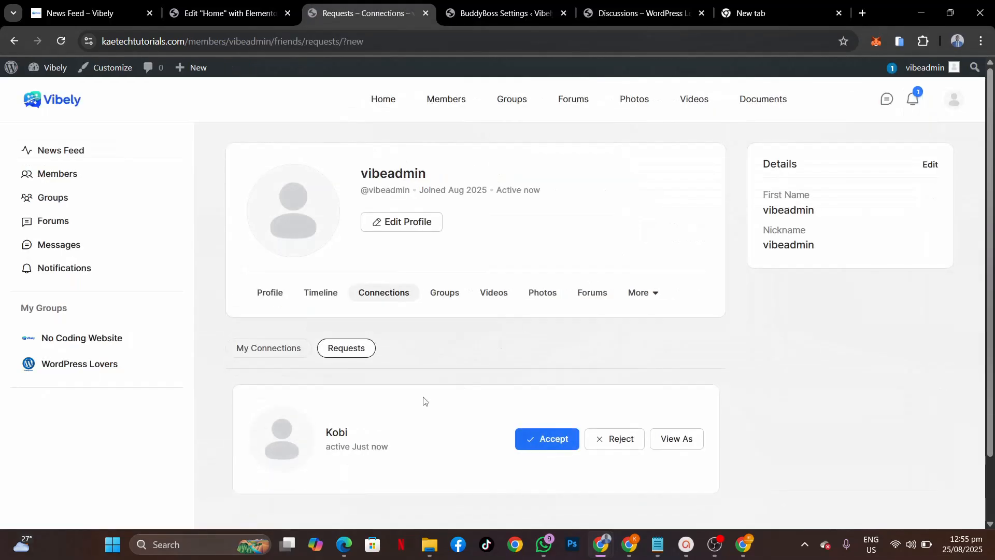
click(537, 442)
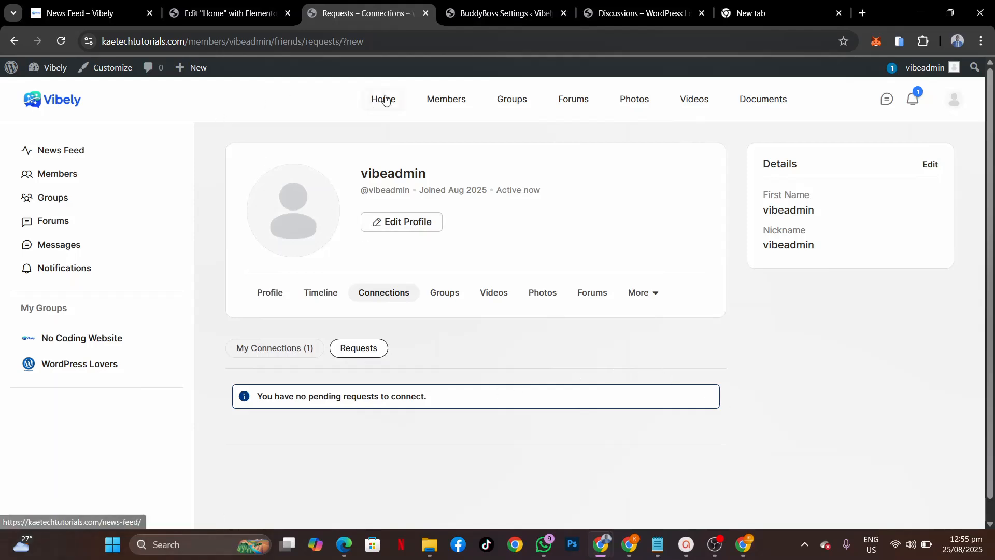
Step: Check the admin's News Feed, then return to Kobi's incognito window
click(399, 105)
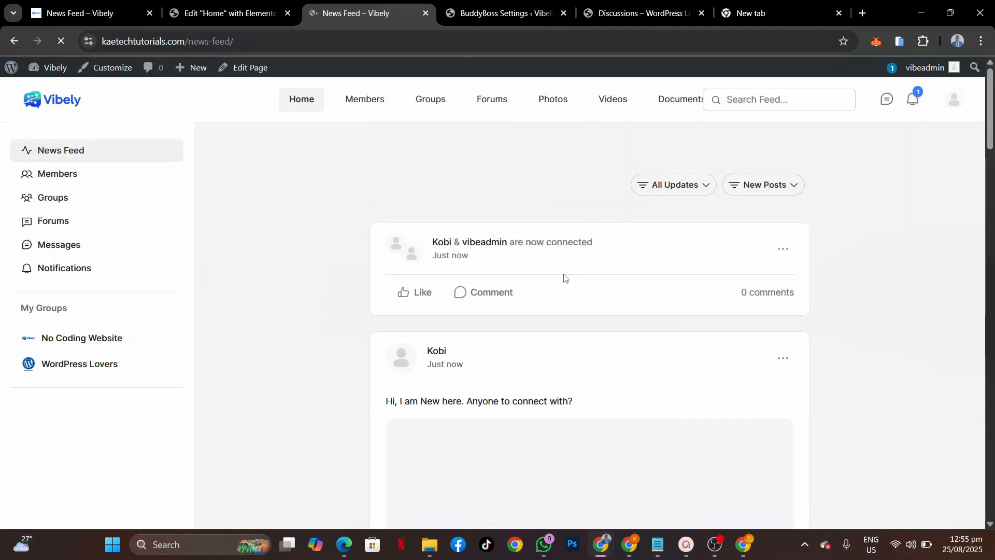
scroll(562, 278, down, 3)
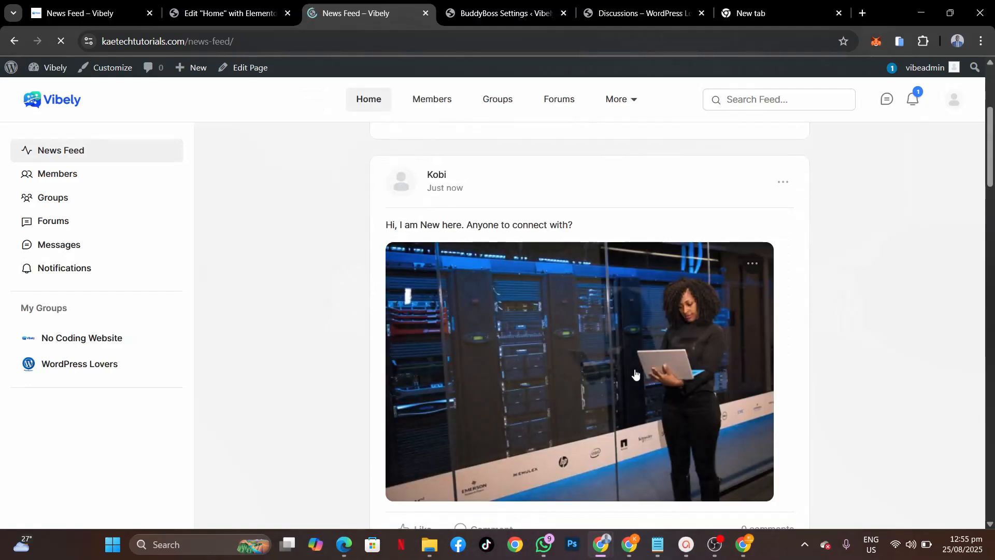
scroll(544, 414, down, 2)
scroll(528, 399, up, 1)
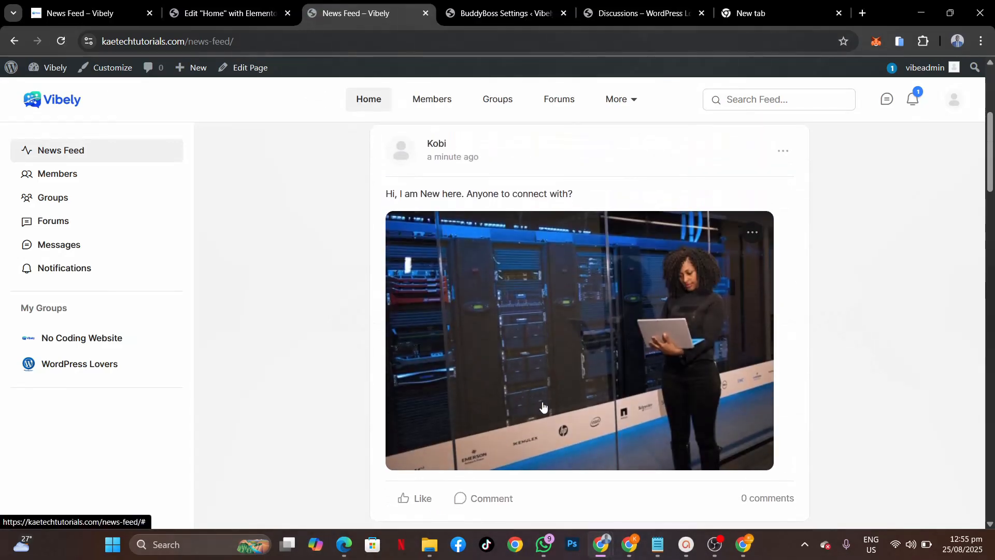
mouse_move(601, 544)
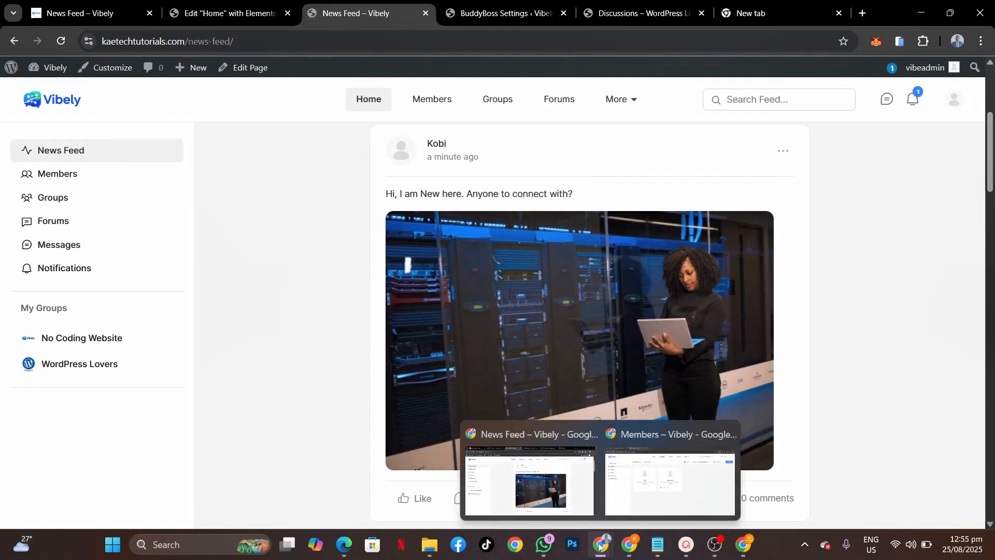
click(648, 492)
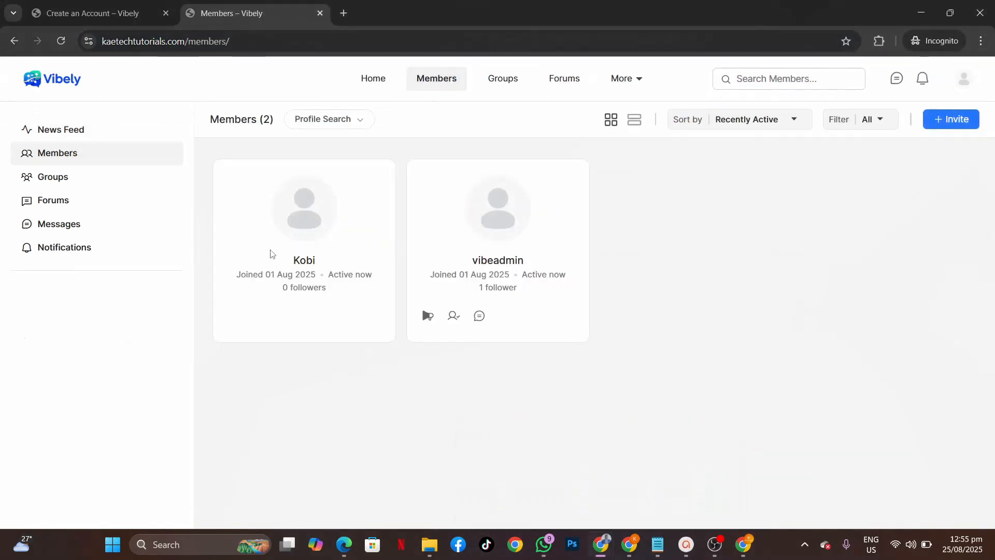
Step: Go to Kobi's News Feed, find the WordPress Lovers discussion post and show the group's card
click(373, 78)
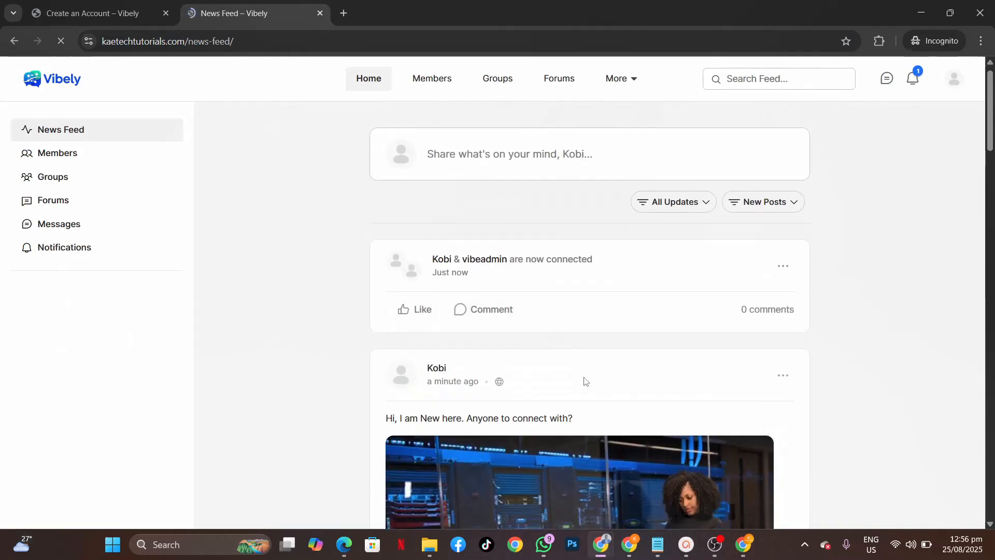
scroll(585, 382, down, 10)
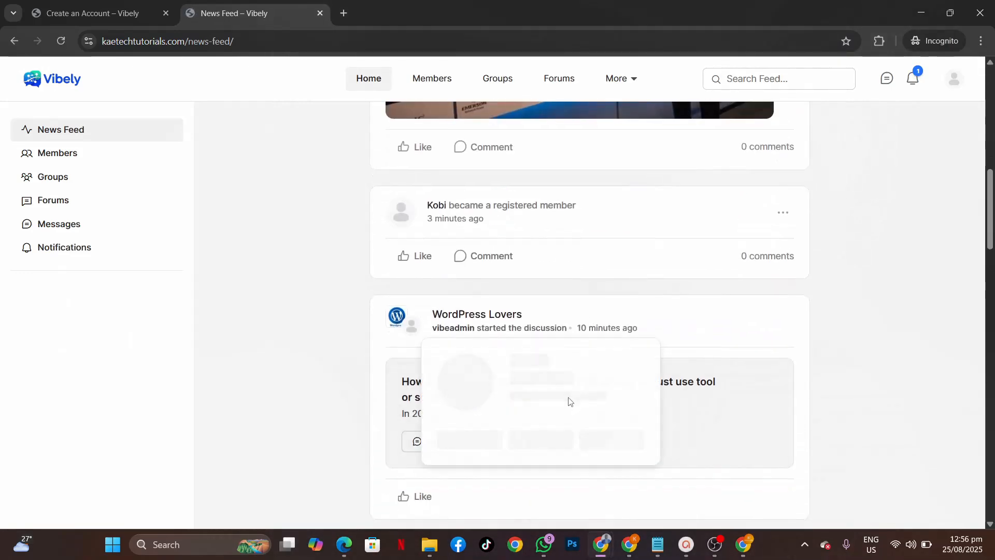
scroll(569, 400, down, 4)
scroll(570, 401, down, 3)
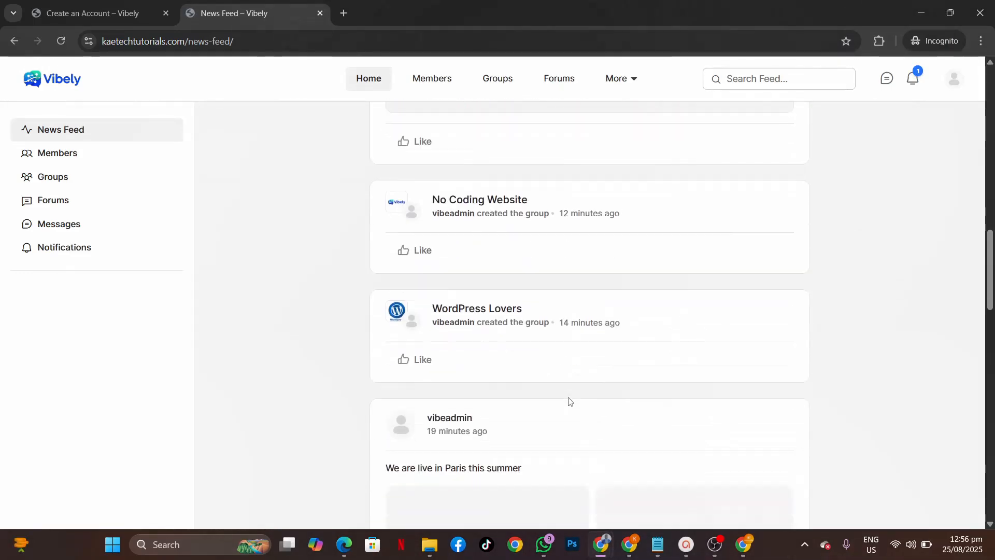
scroll(569, 400, down, 6)
scroll(569, 400, up, 2)
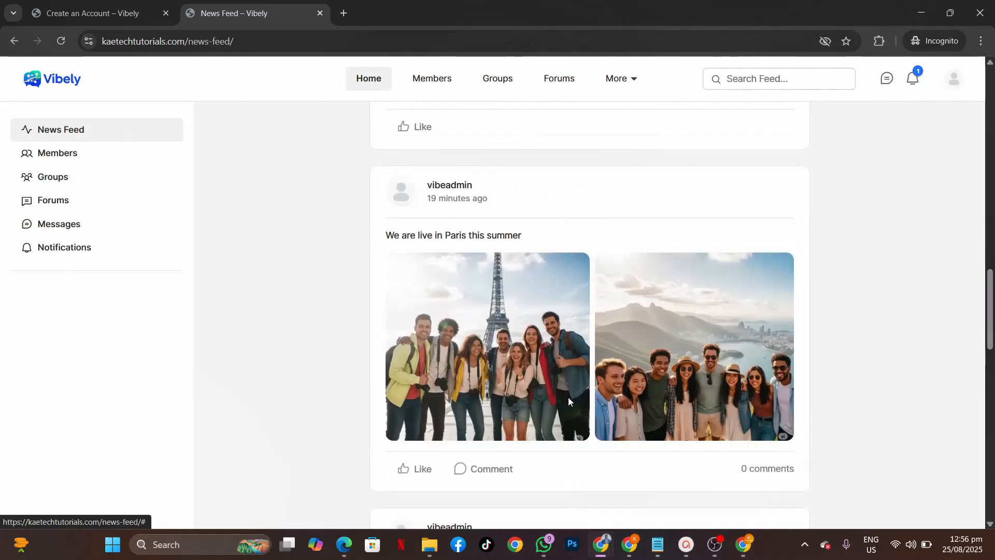
scroll(568, 397, up, 2)
scroll(568, 397, down, 13)
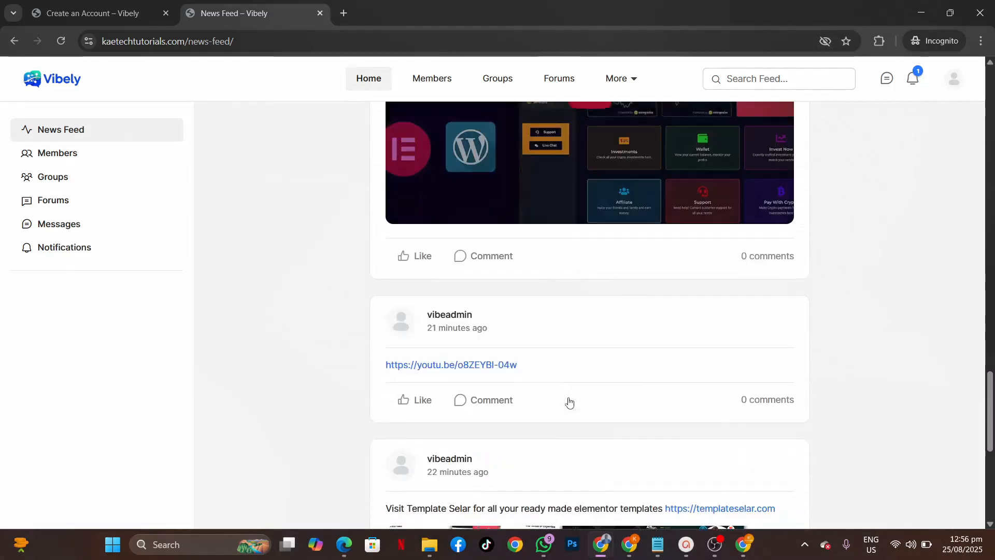
scroll(569, 401, up, 20)
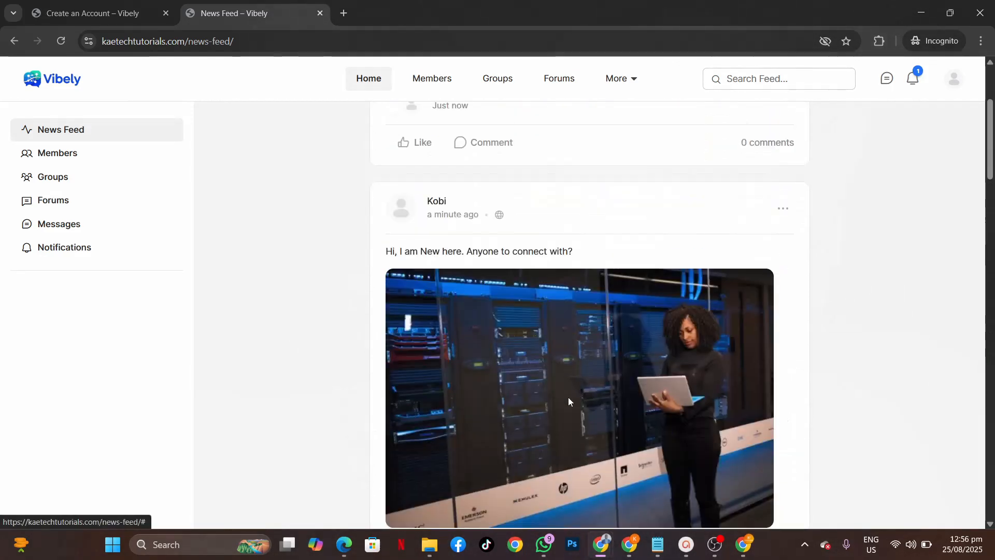
scroll(568, 397, up, 4)
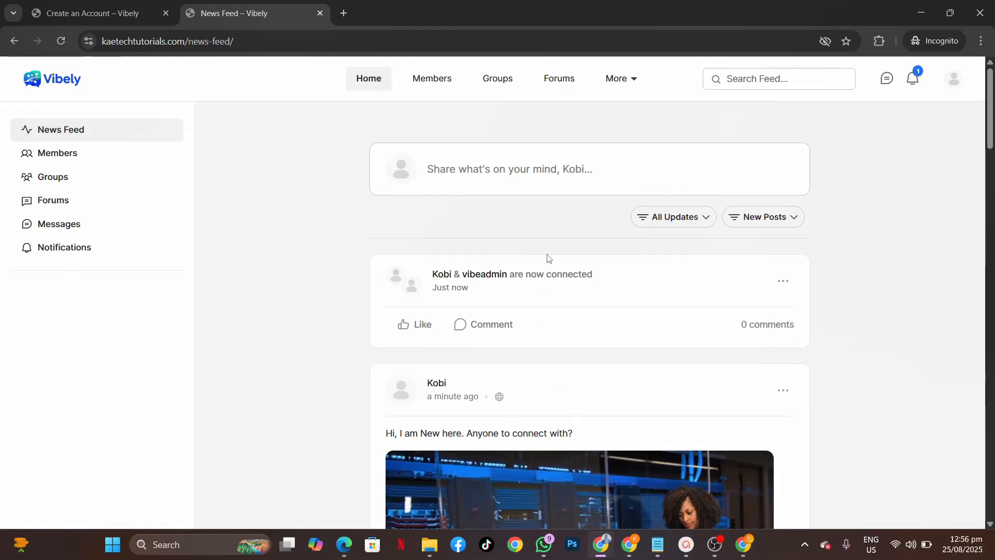
scroll(549, 258, down, 13)
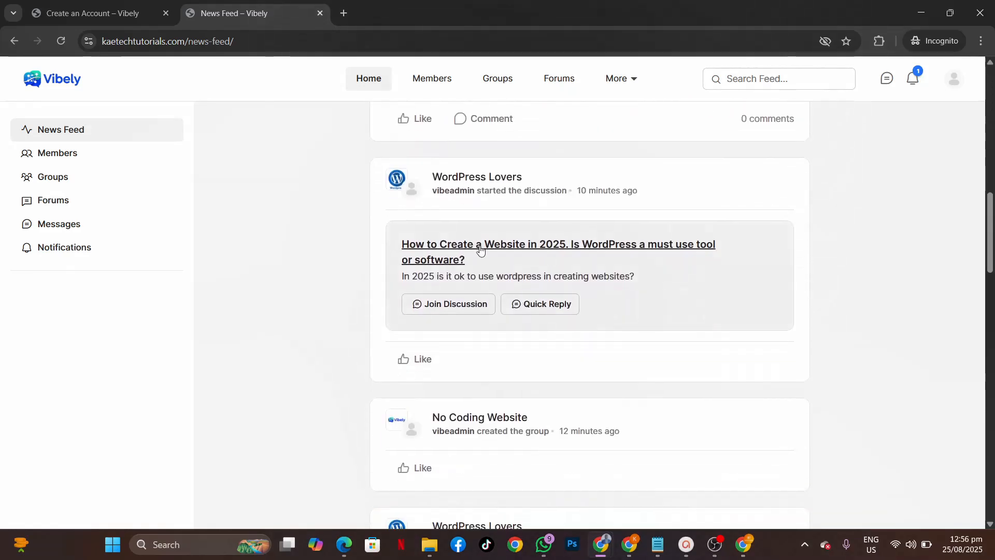
mouse_move(483, 182)
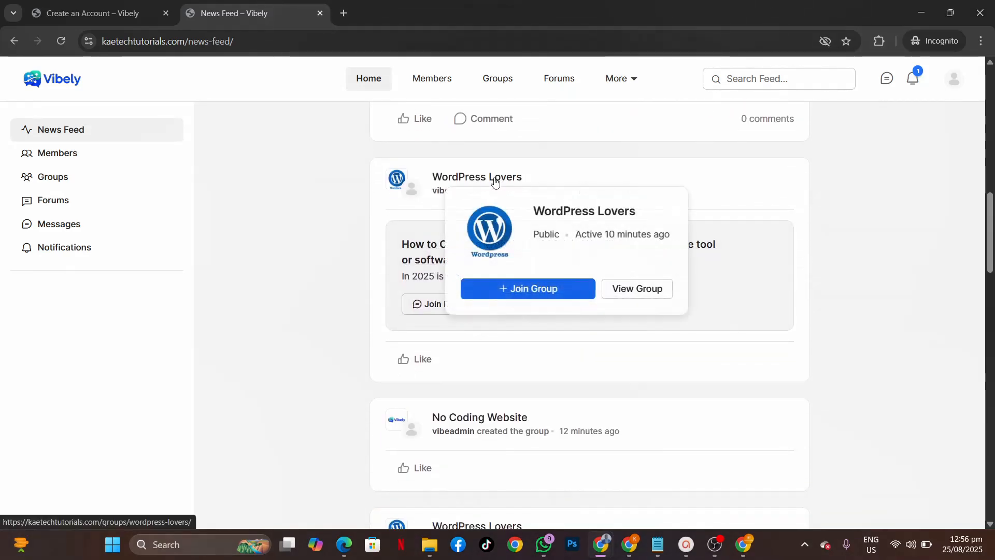
Step: Join the WordPress Lovers group from its hover card
click(513, 289)
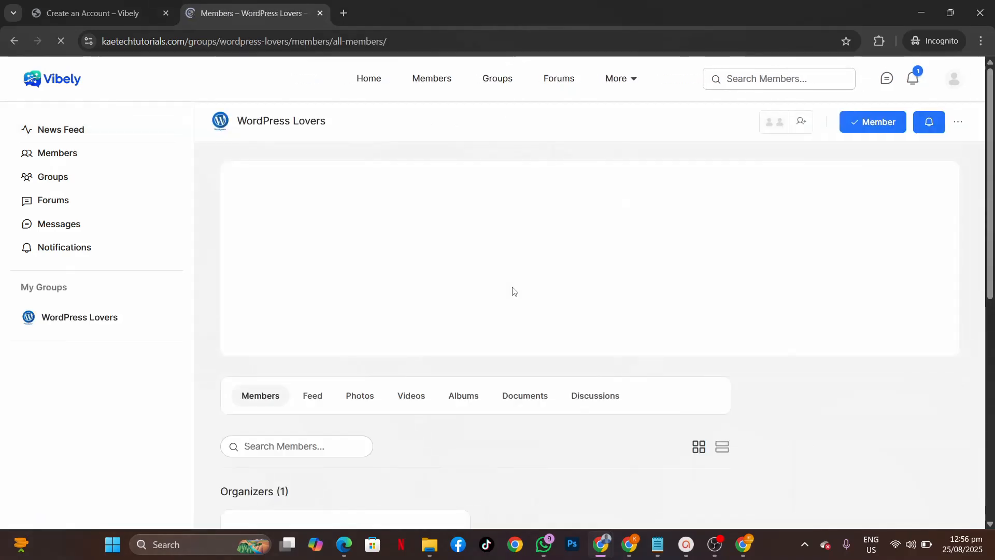
scroll(527, 334, down, 5)
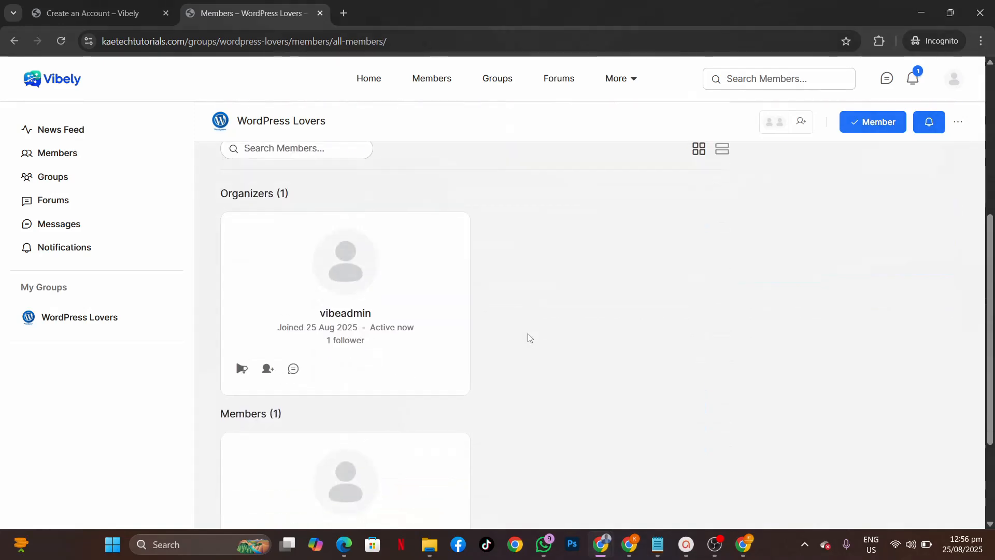
scroll(530, 338, down, 3)
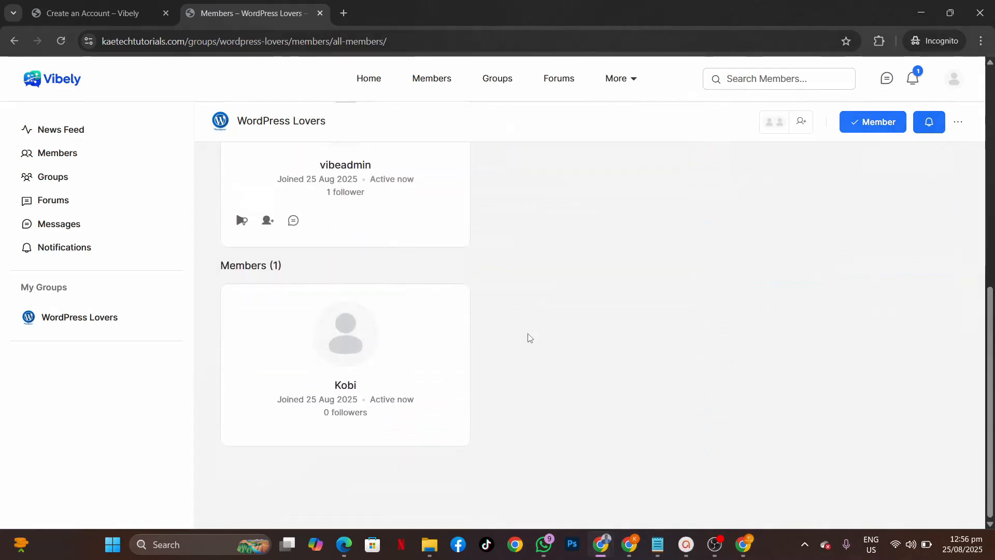
scroll(524, 313, up, 5)
scroll(526, 316, up, 2)
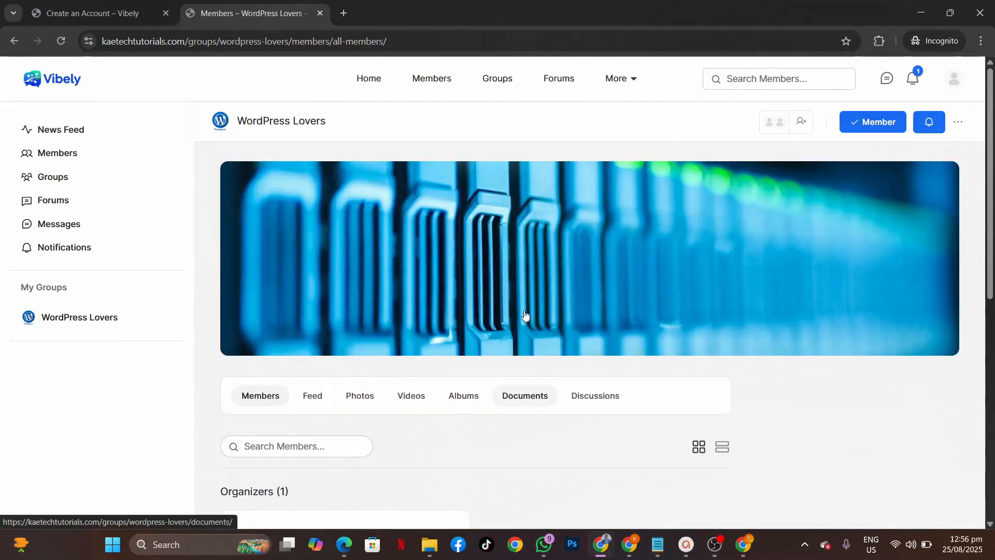
scroll(524, 314, down, 3)
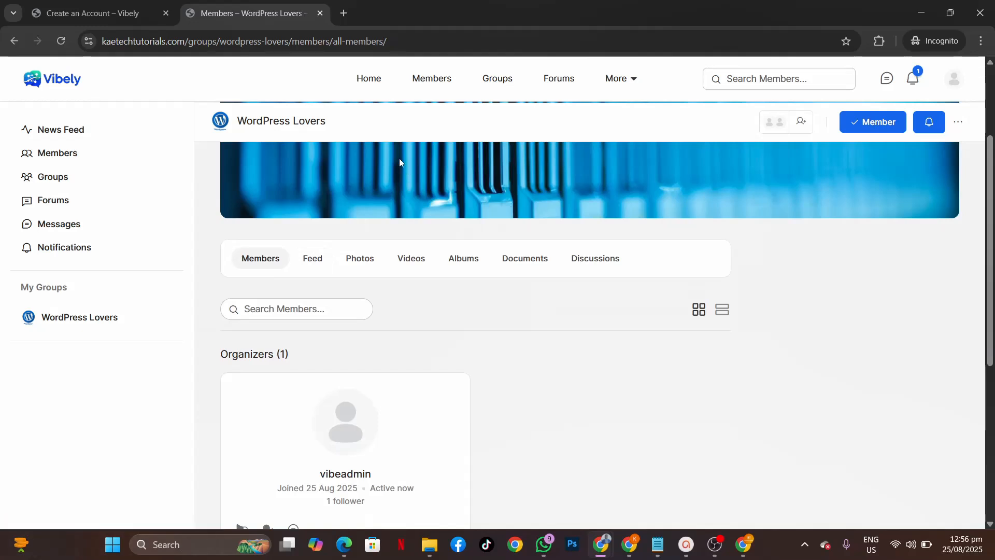
Step: Open the Forums list and then the WordPress Lovers forum's discussions
click(551, 81)
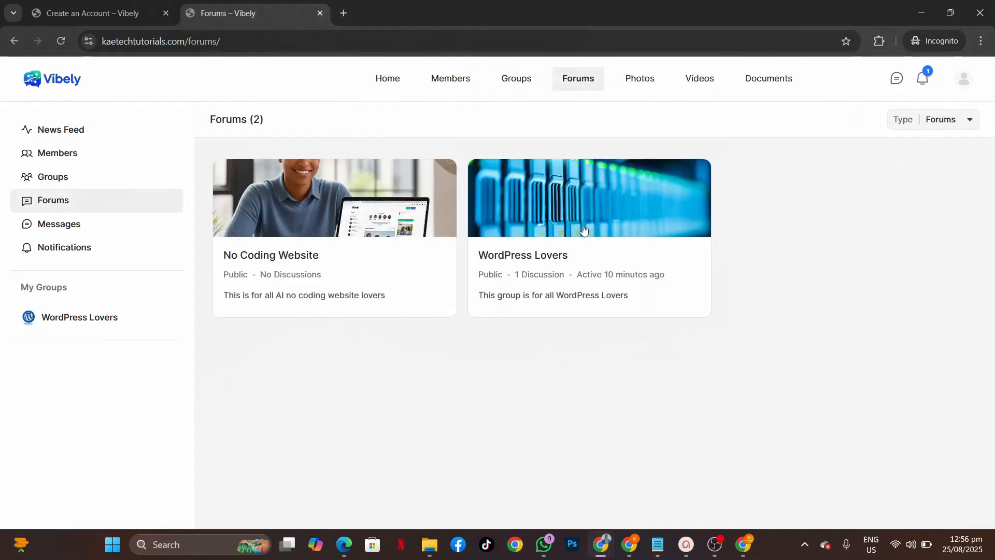
click(532, 257)
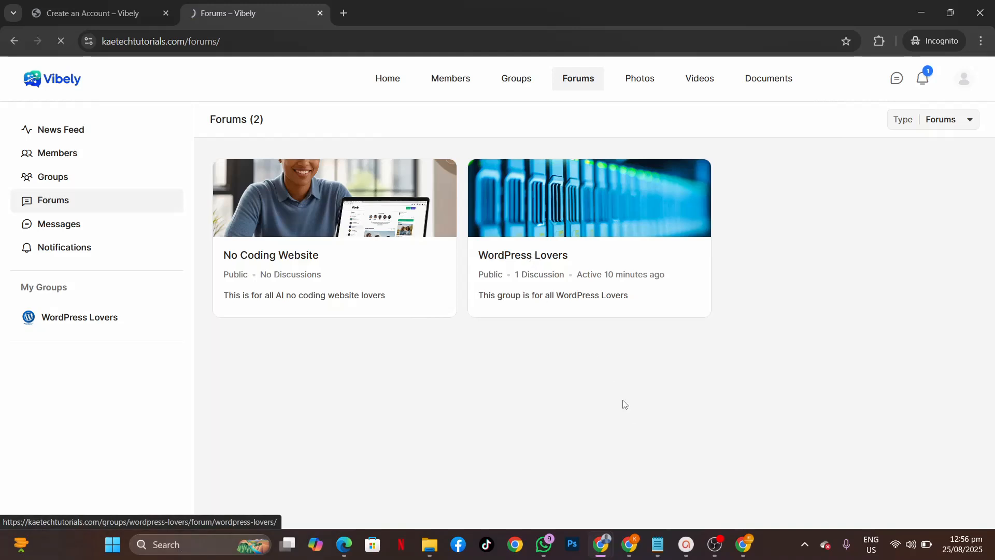
scroll(626, 415, down, 3)
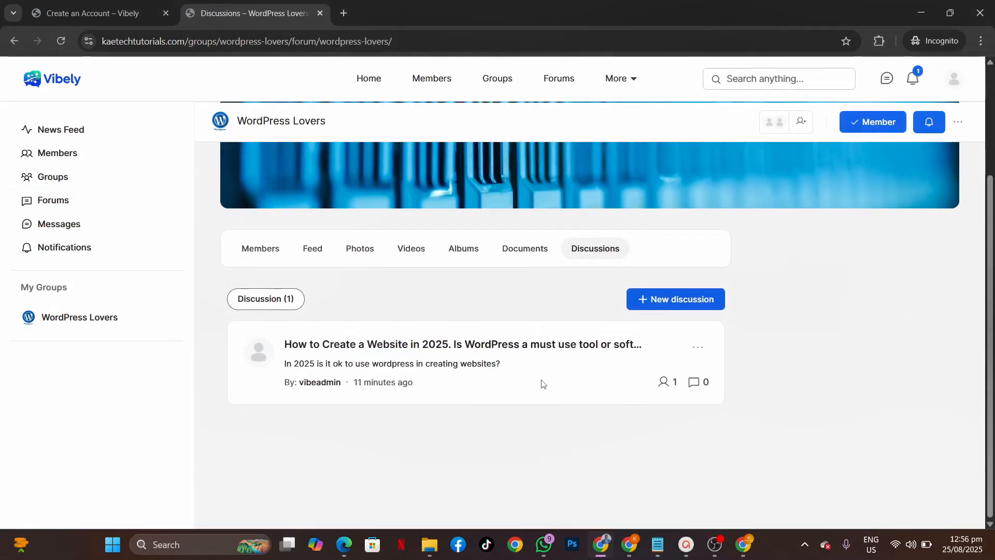
Step: In 'How to Create a Website', write a reply: 'Yes wordpress is definitely the go to platform for create any kind of website'
click(442, 347)
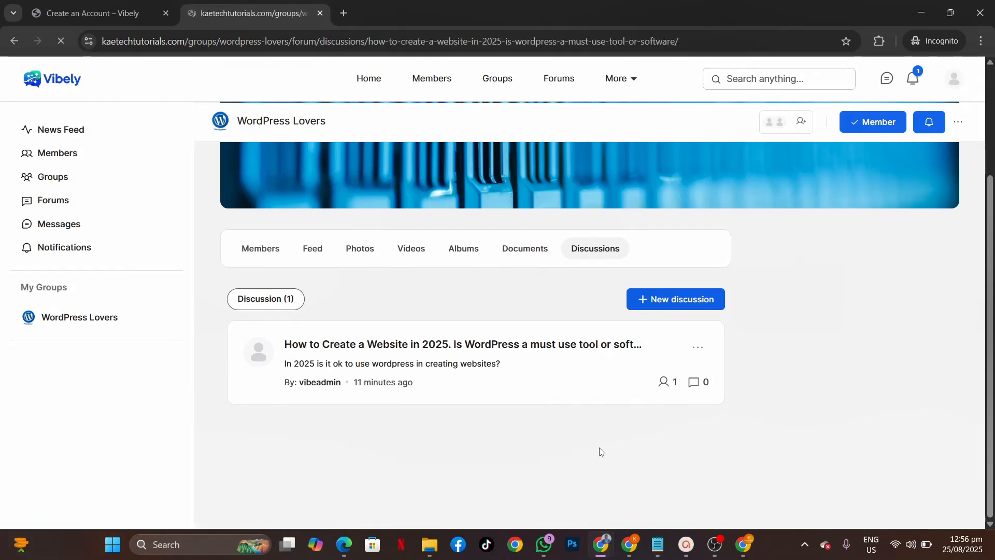
scroll(600, 451, down, 3)
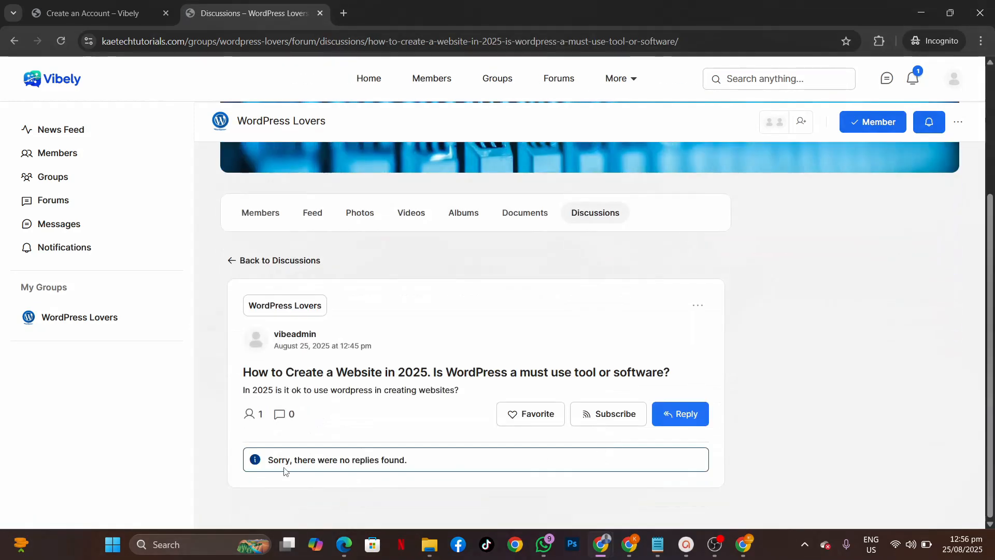
click(677, 413)
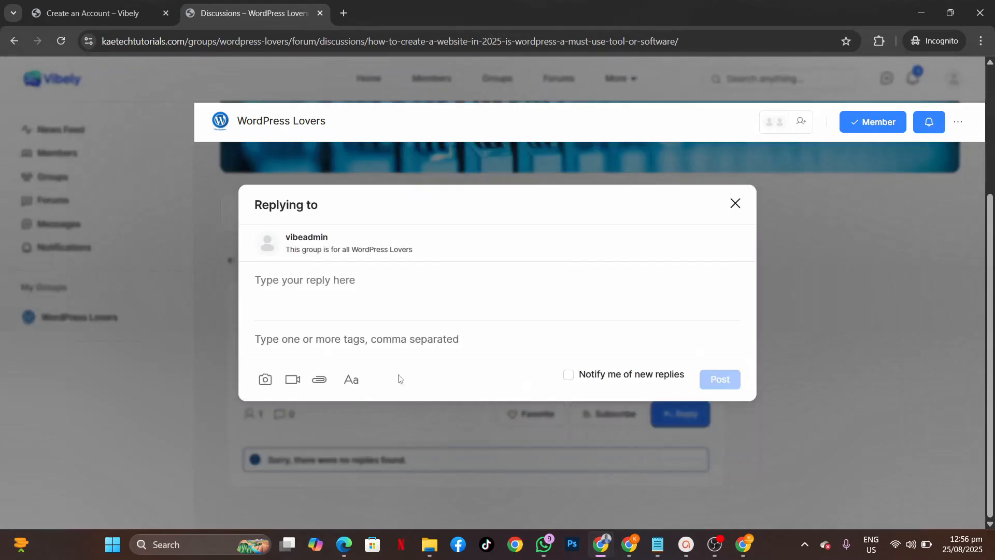
click(340, 276)
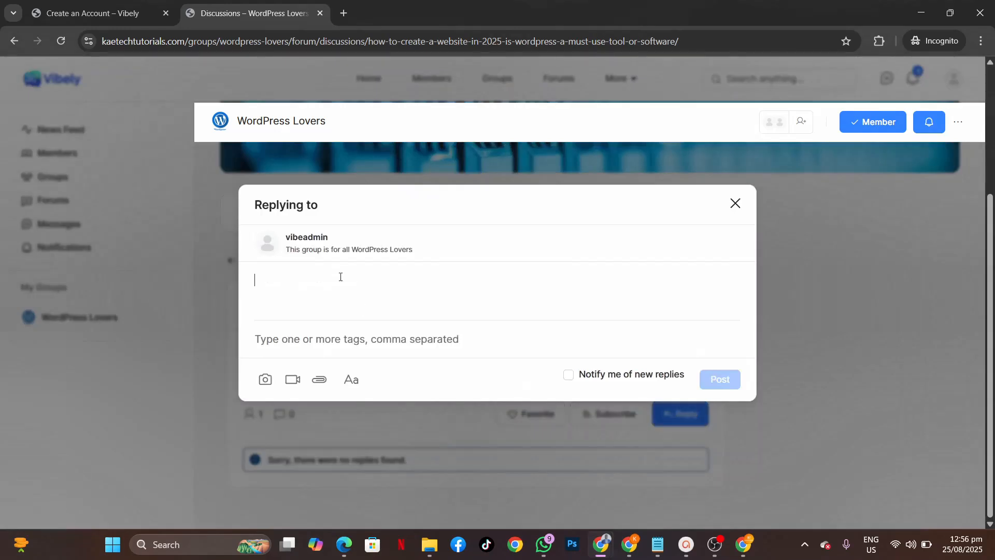
text(Yes w)
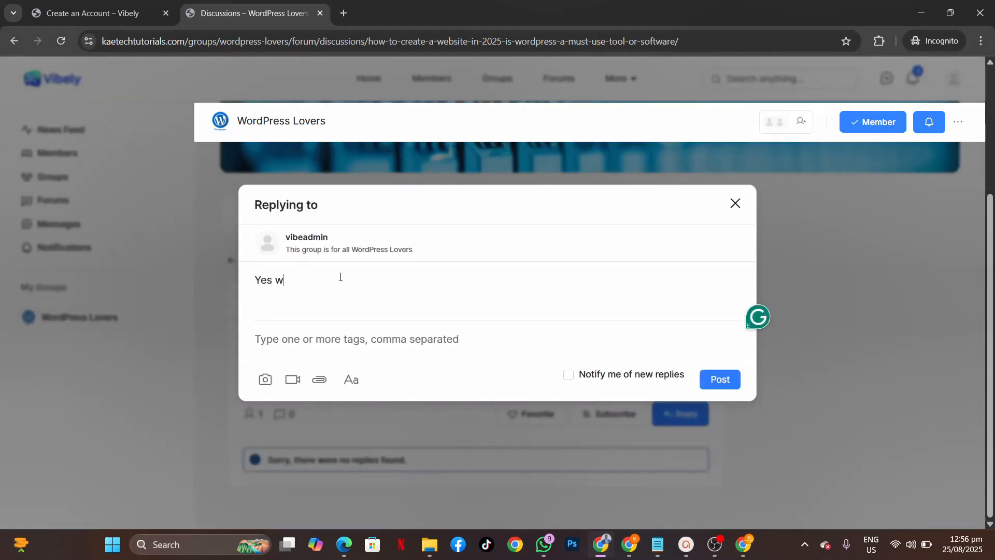
text(ordpress is defi)
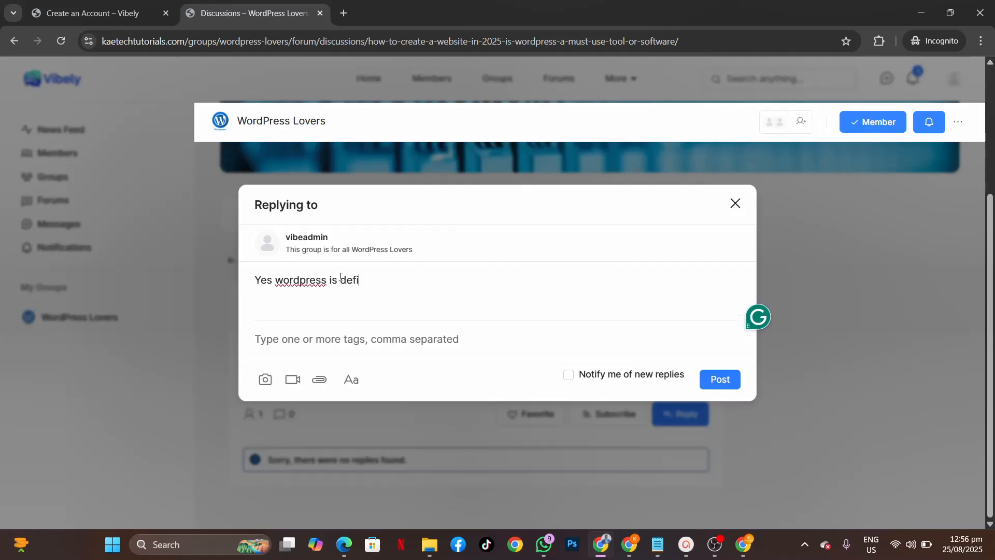
text(ni)
key(BackSpace)
text(ately the )
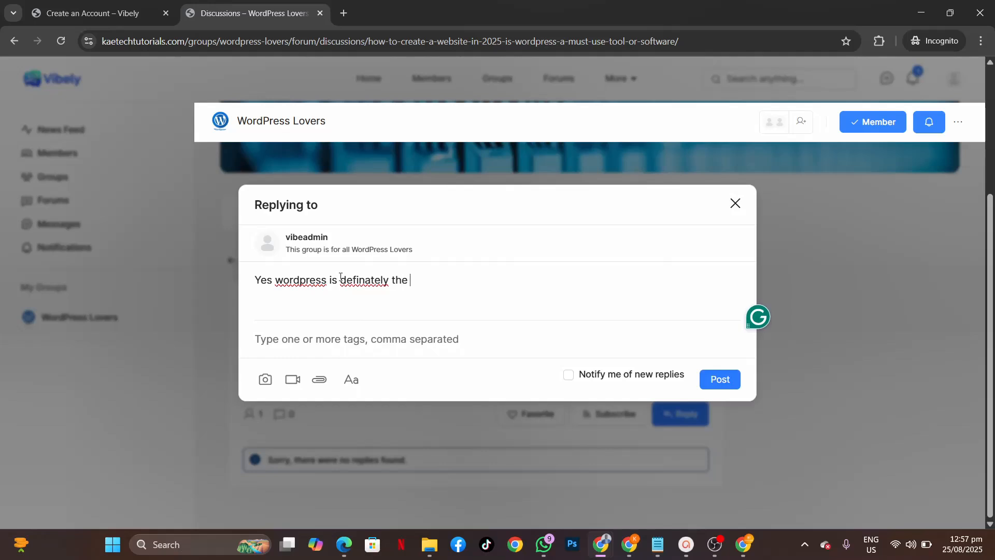
text(go)
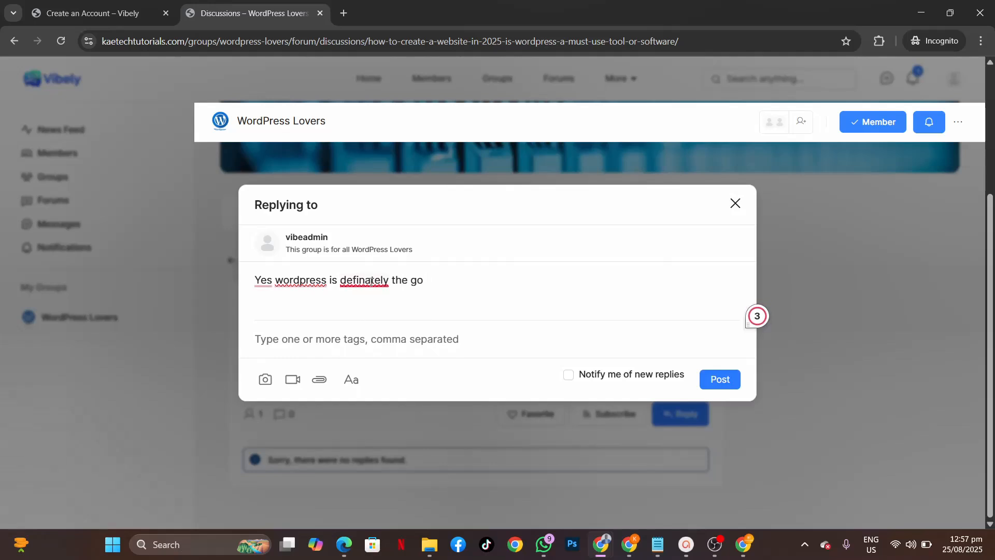
mouse_move(370, 280)
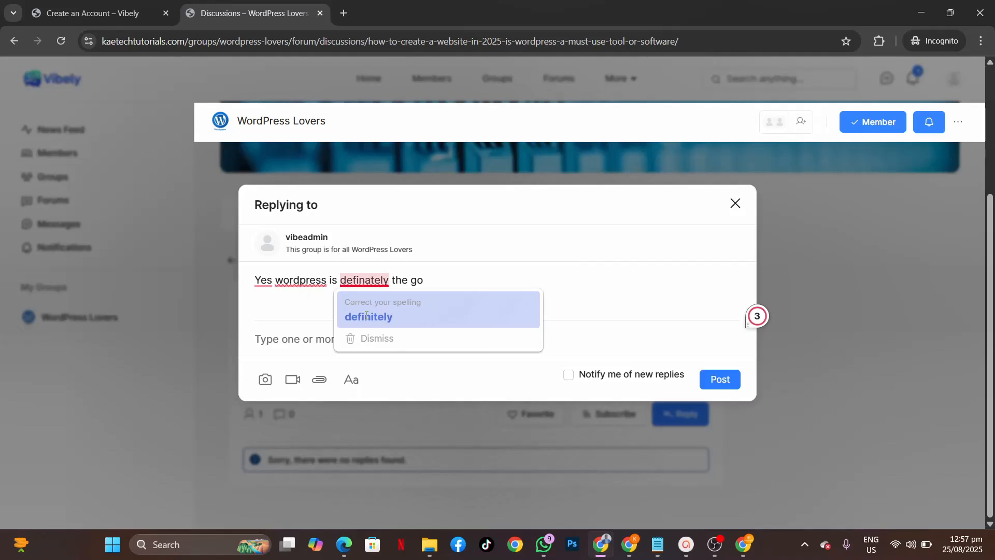
click(371, 279)
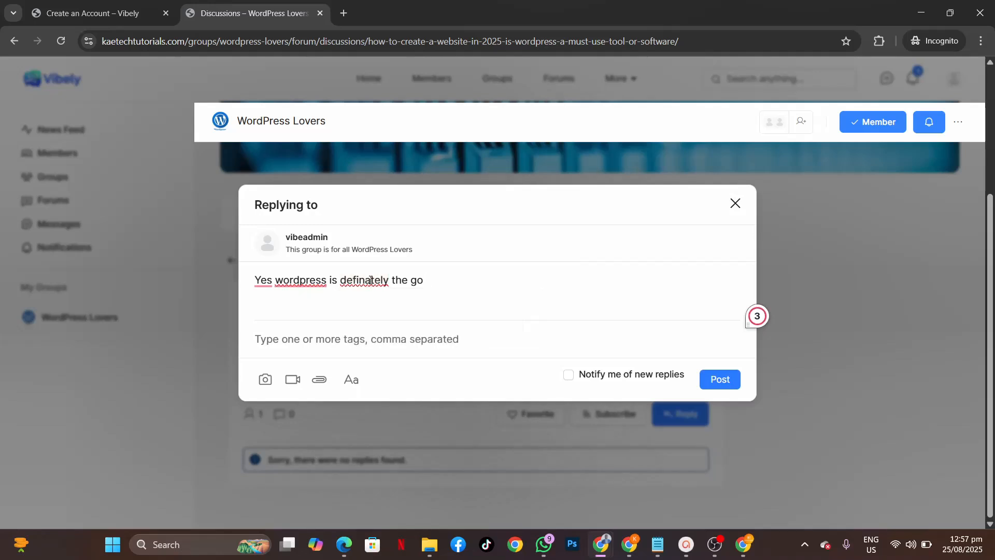
double_click(371, 280)
text(definitely)
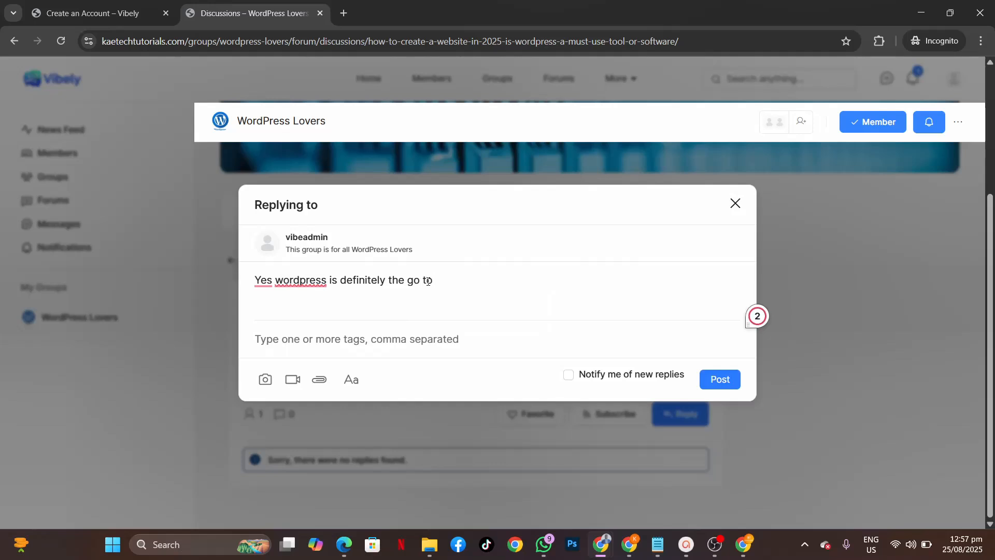
text( the go to platform for create a)
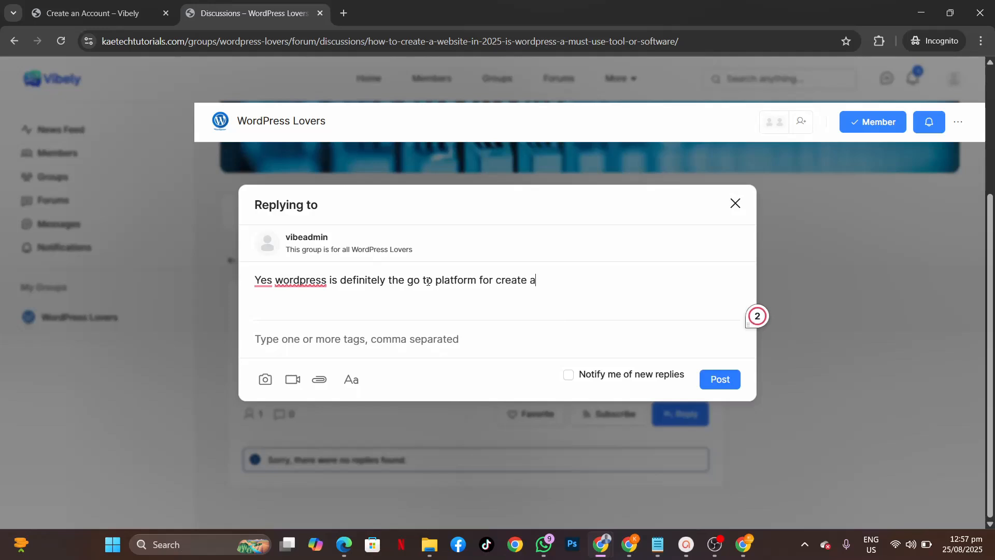
text(ny kind of website)
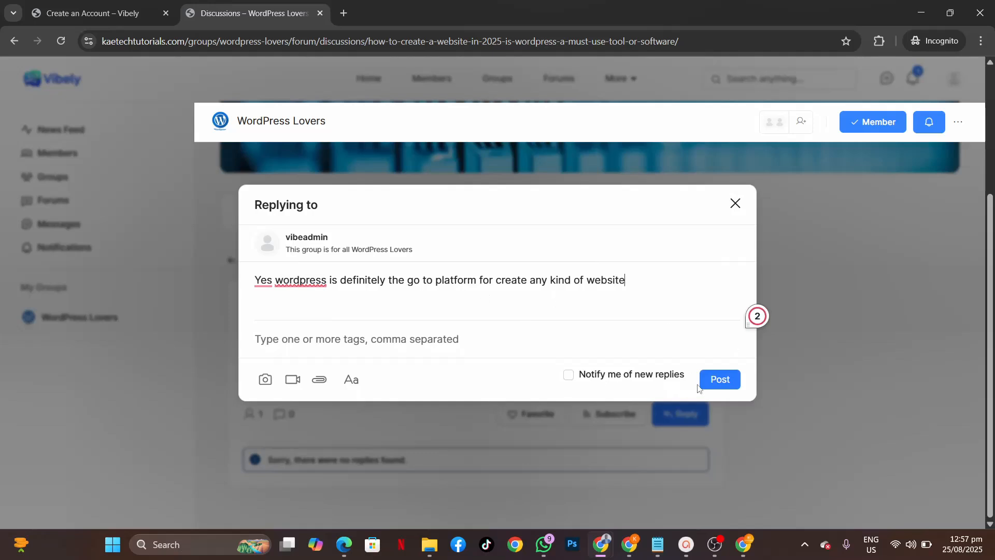
Step: Post the reply, reload the discussion, and switch to the admin's window
click(726, 380)
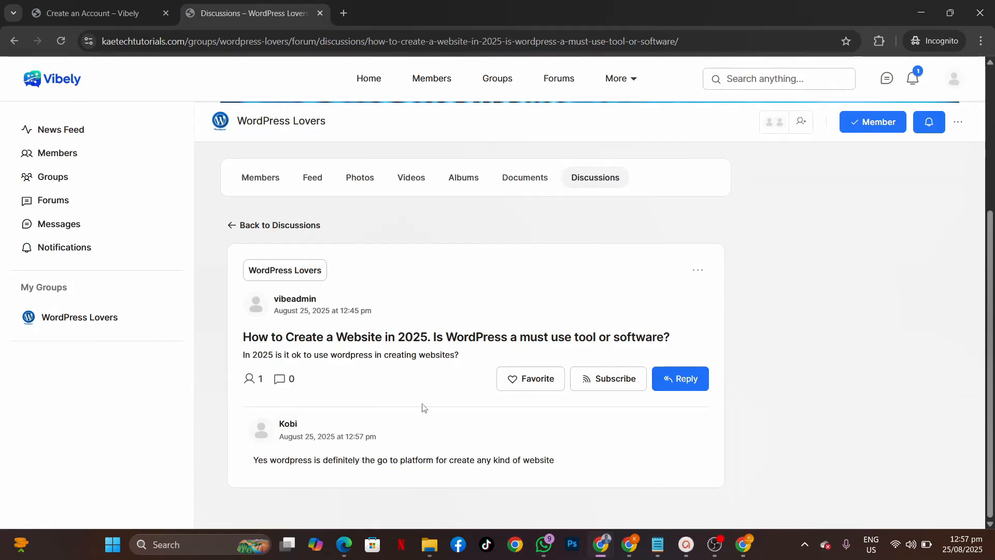
click(61, 41)
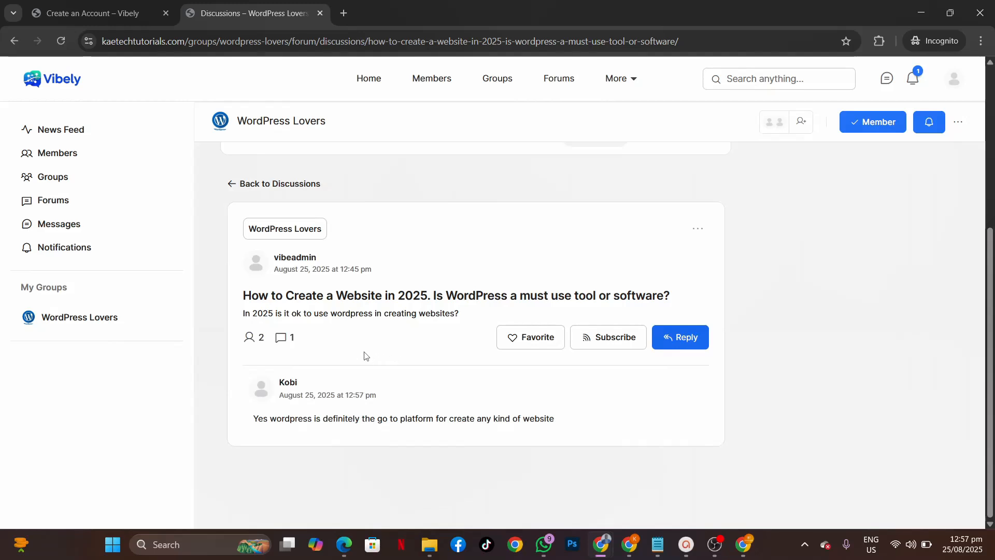
mouse_move(607, 551)
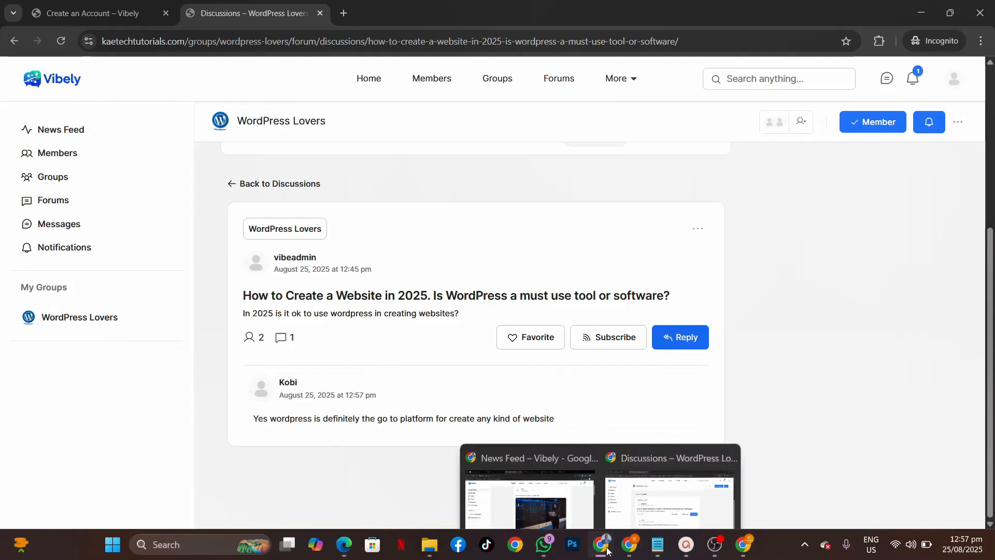
click(529, 479)
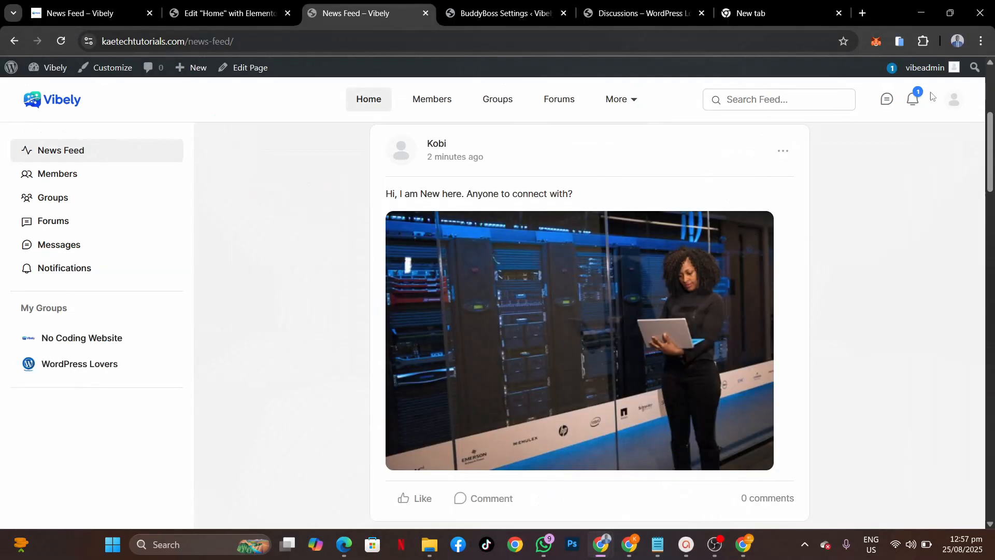
Step: Open the WordPress discussion from the new reply notification
click(914, 103)
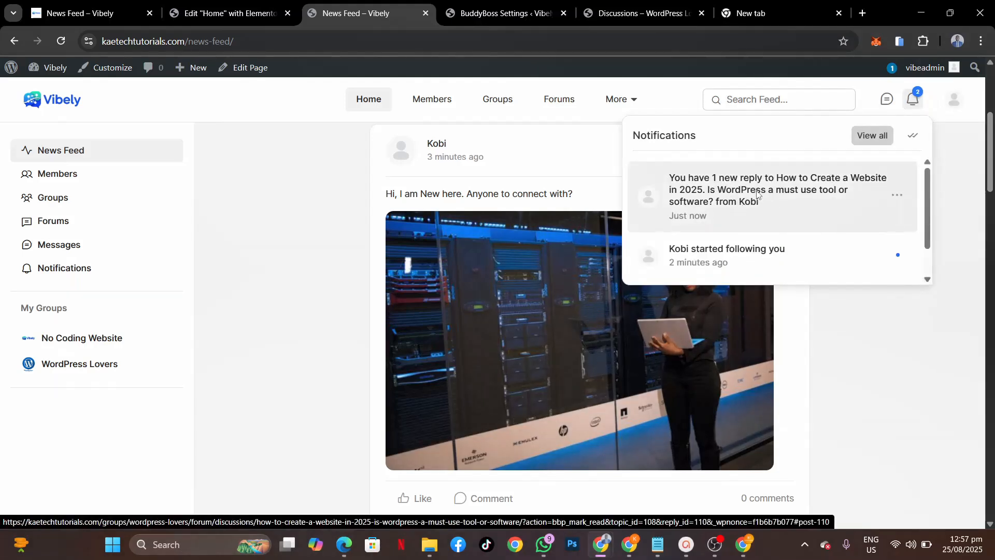
click(756, 194)
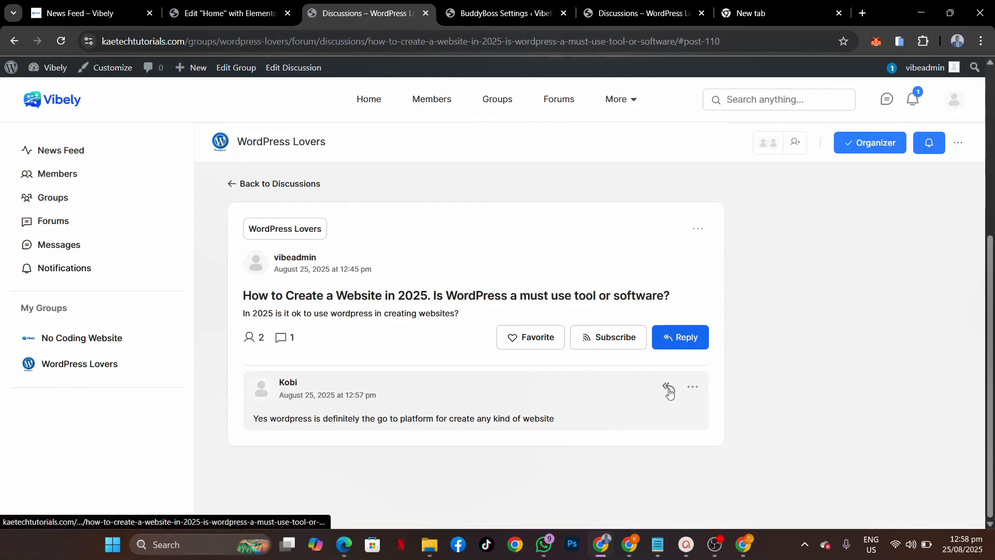
click(694, 388)
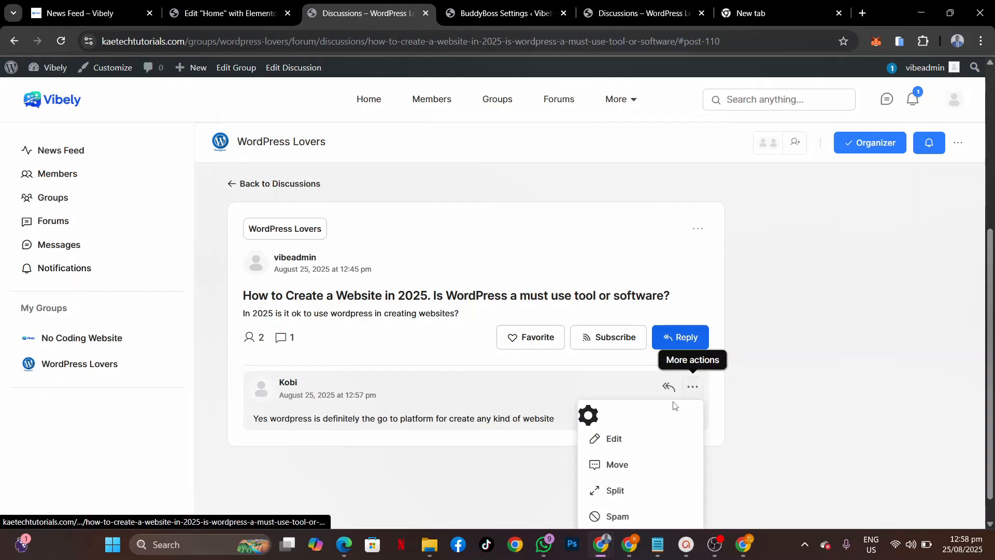
scroll(648, 444, down, 1)
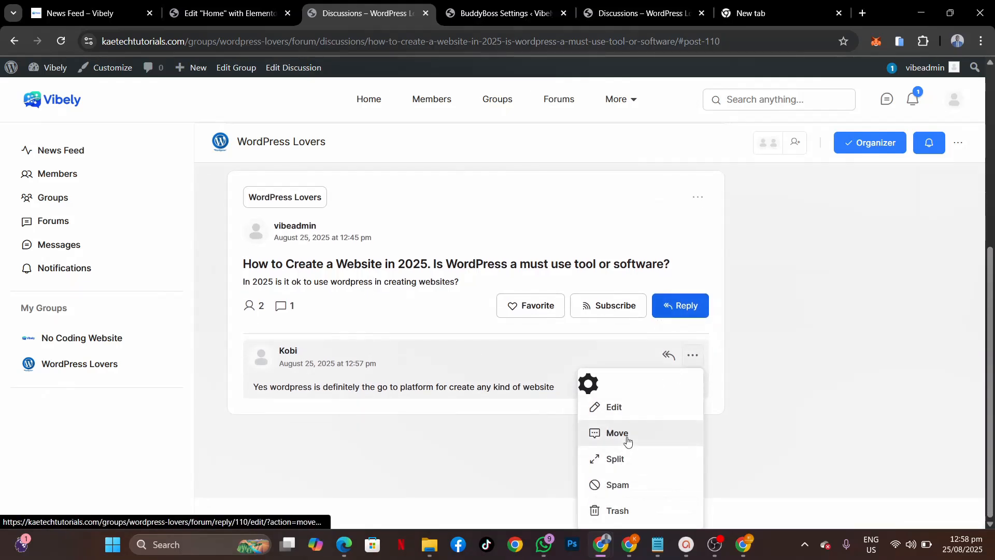
click(629, 357)
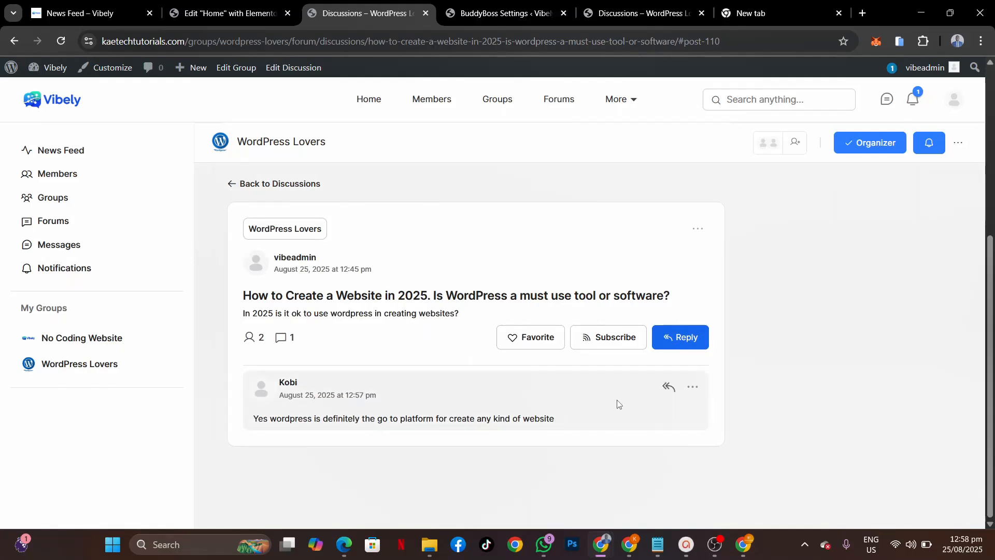
Step: Reply beneath the member's answer with 'oh okay thanks for your input'
click(667, 390)
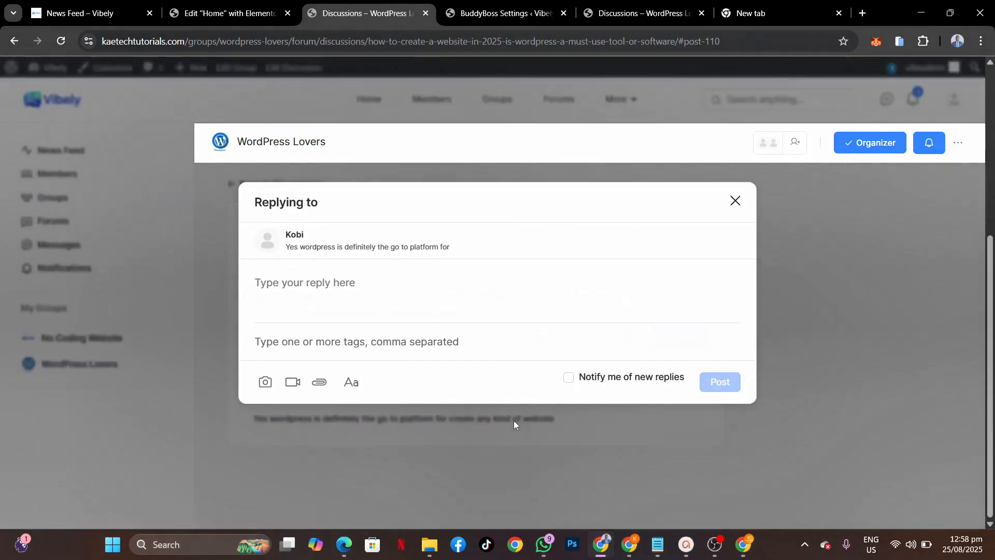
click(376, 294)
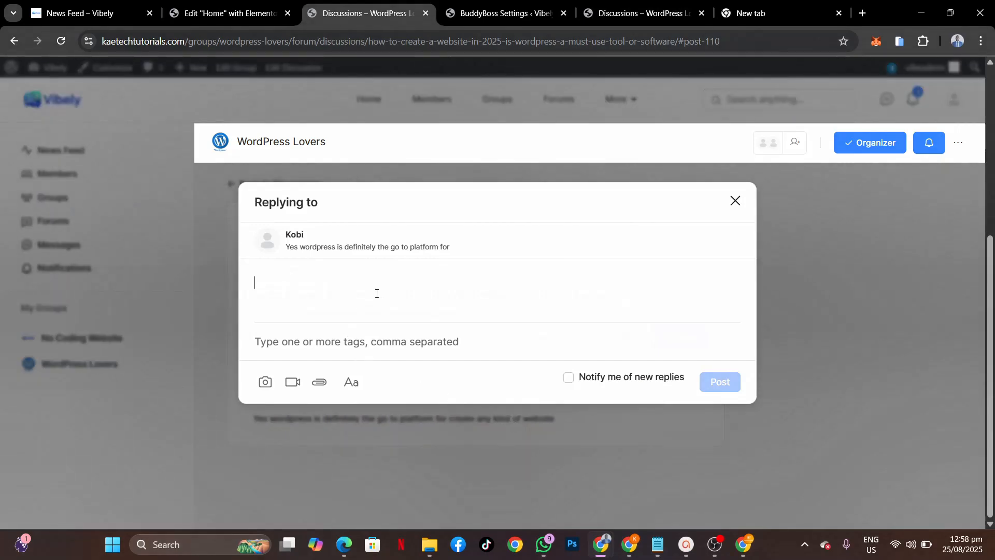
text(oh )
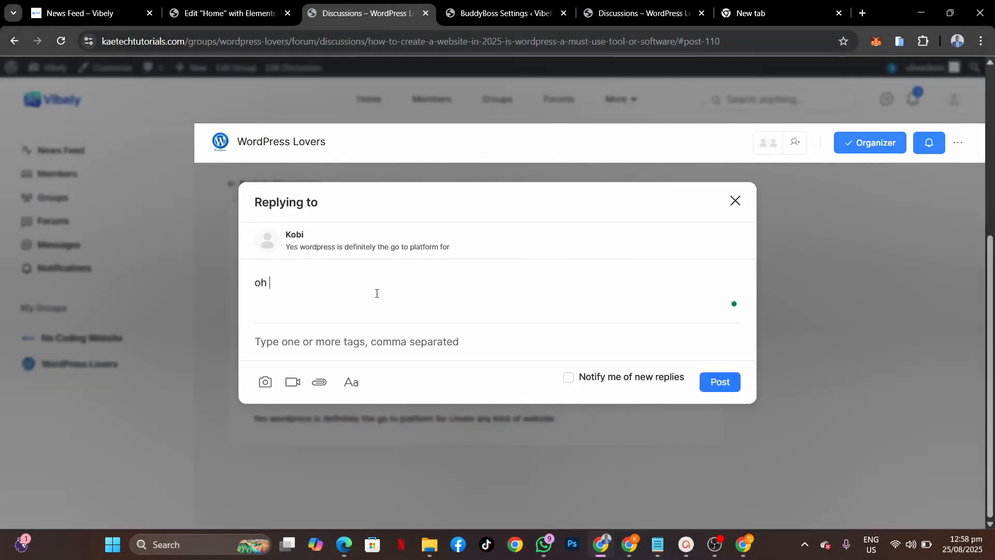
text(okay thanks )
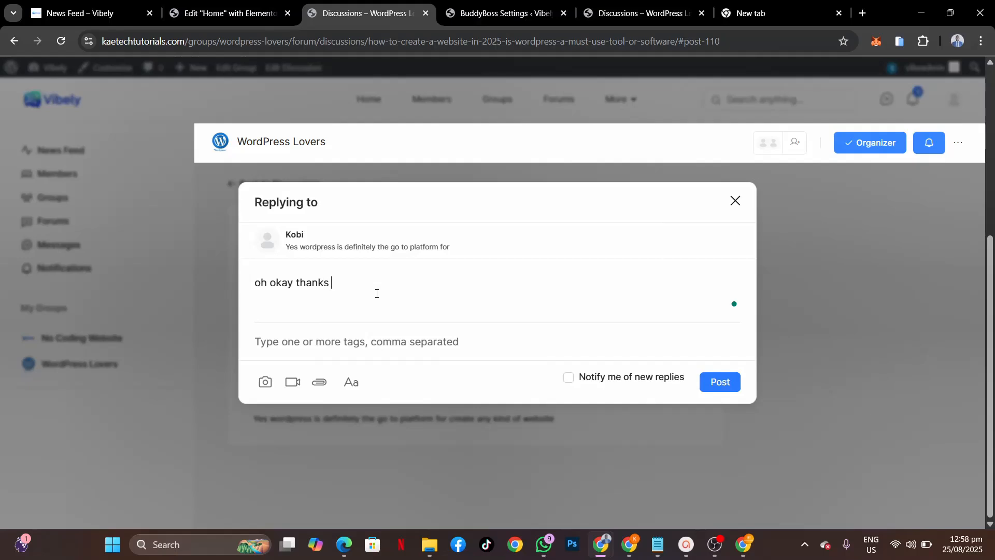
text(for your input)
click(724, 383)
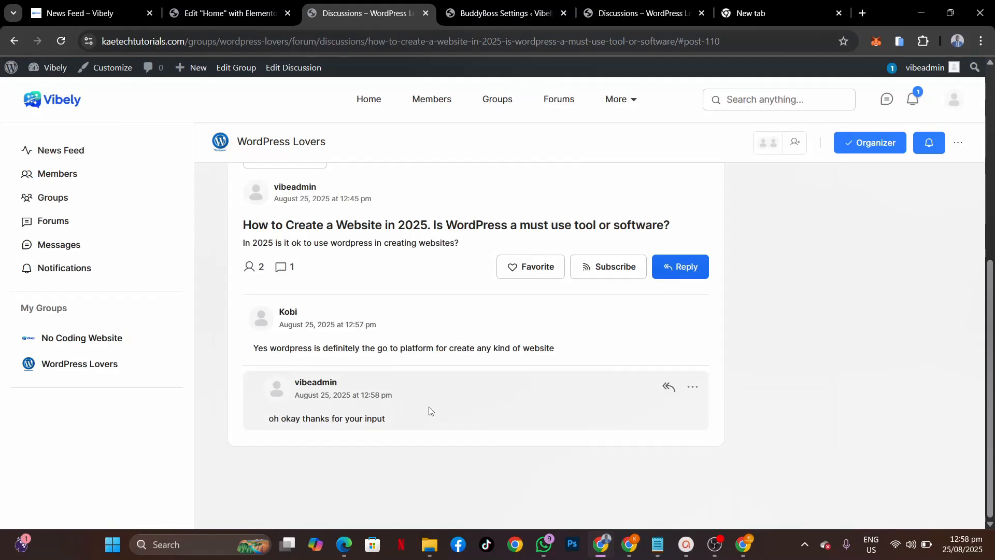
Step: In the admin's window, view the News Feed, then return to the BuddyBoss Activity settings page
mouse_move(744, 548)
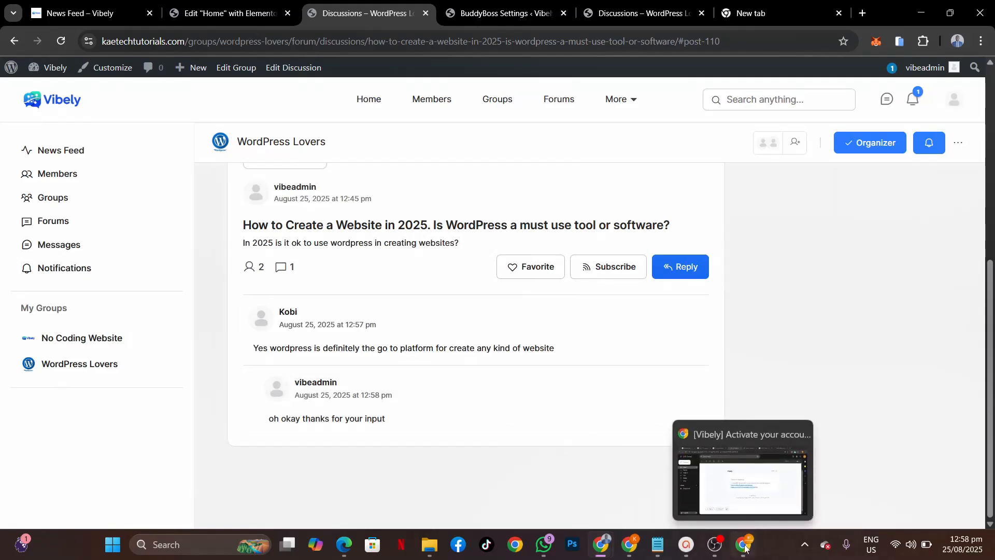
mouse_move(603, 546)
click(563, 493)
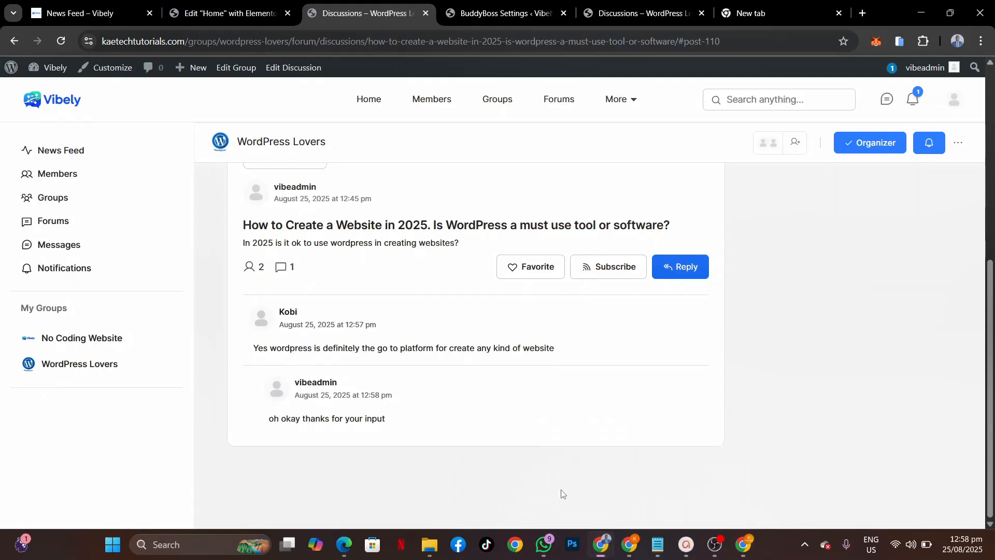
mouse_move(606, 542)
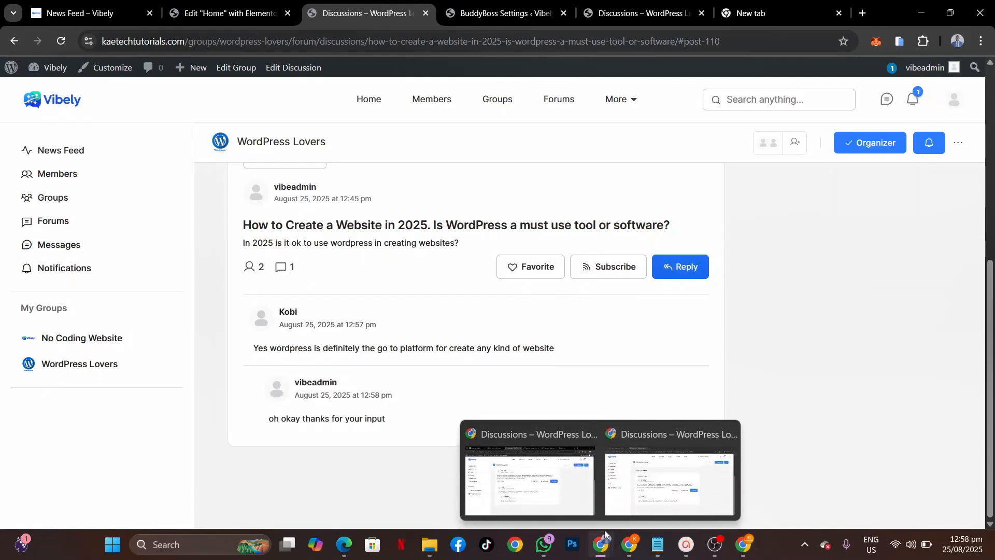
mouse_move(636, 482)
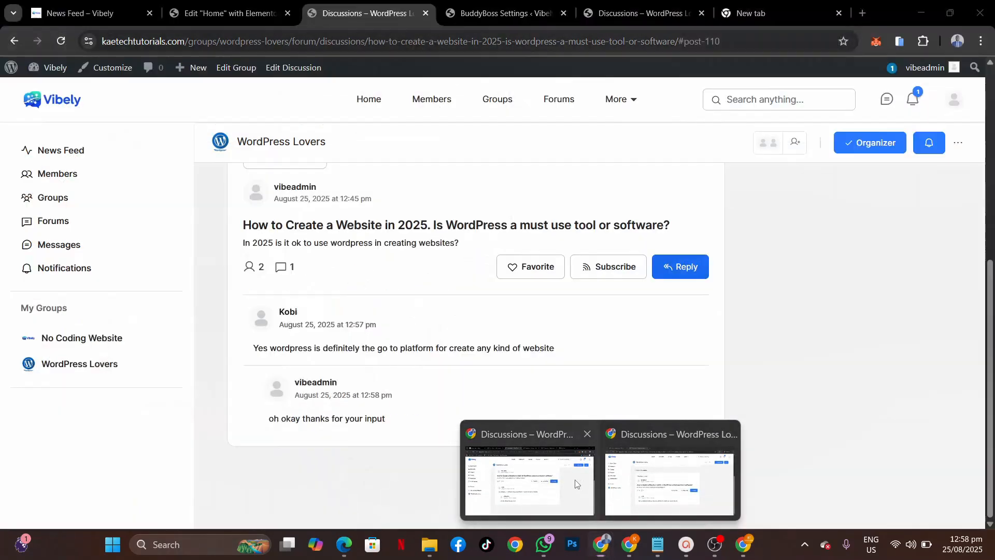
click(578, 484)
scroll(411, 294, up, 5)
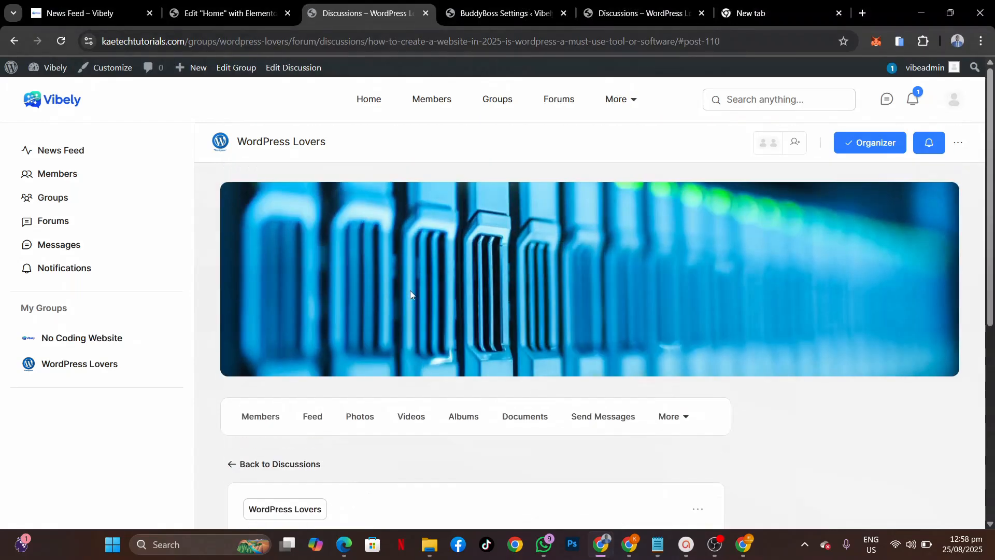
click(372, 100)
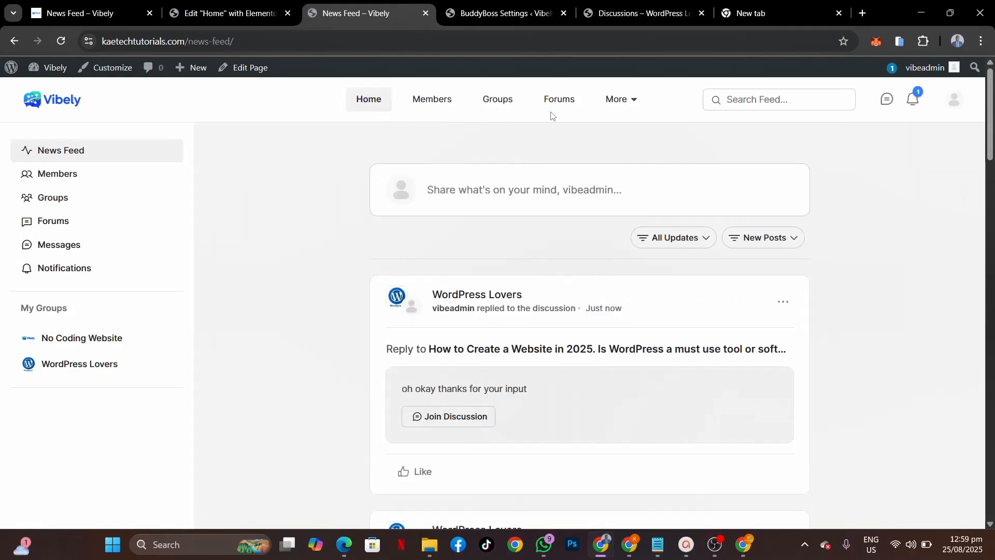
click(488, 13)
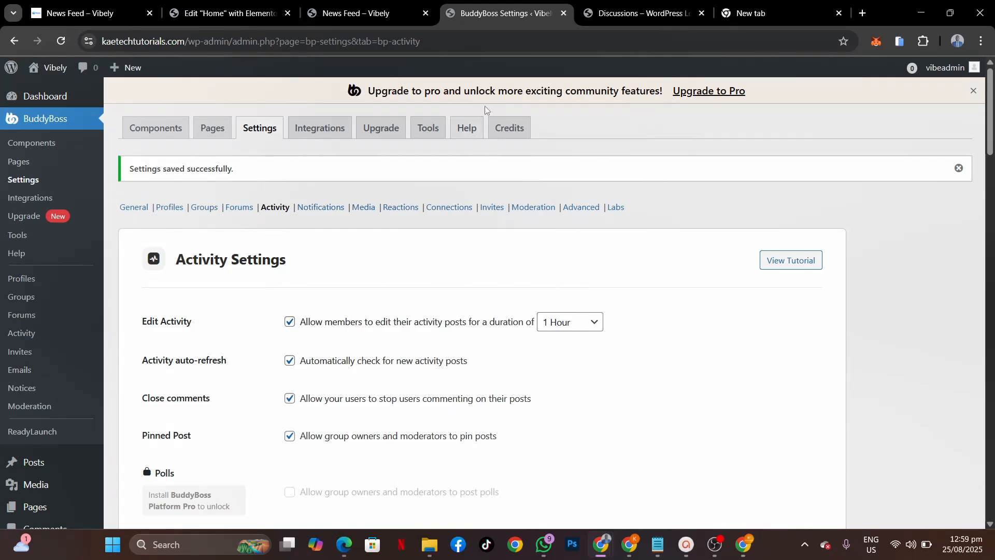
Step: Open BuddyBoss Tools > Default Data and review the members, groups and forums import options
click(428, 127)
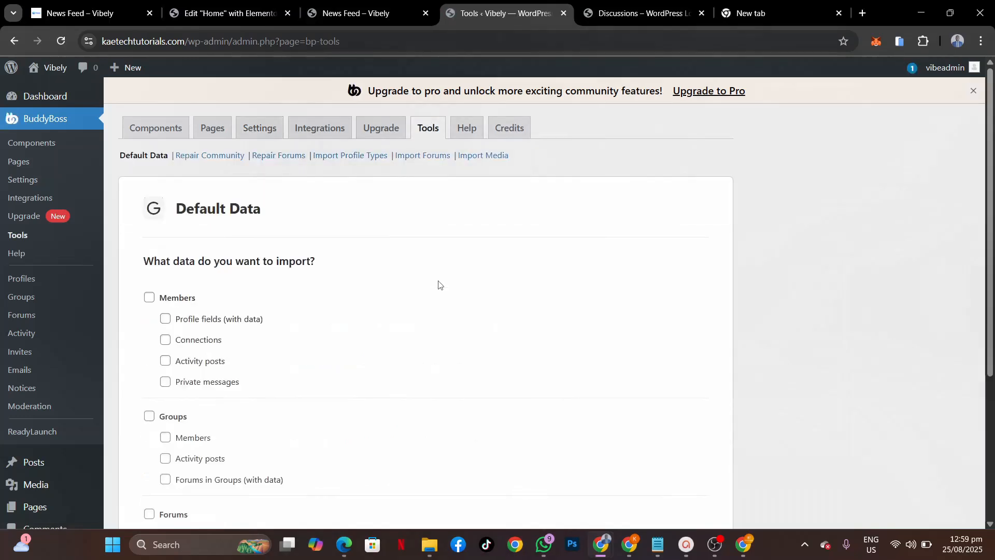
scroll(438, 283, down, 2)
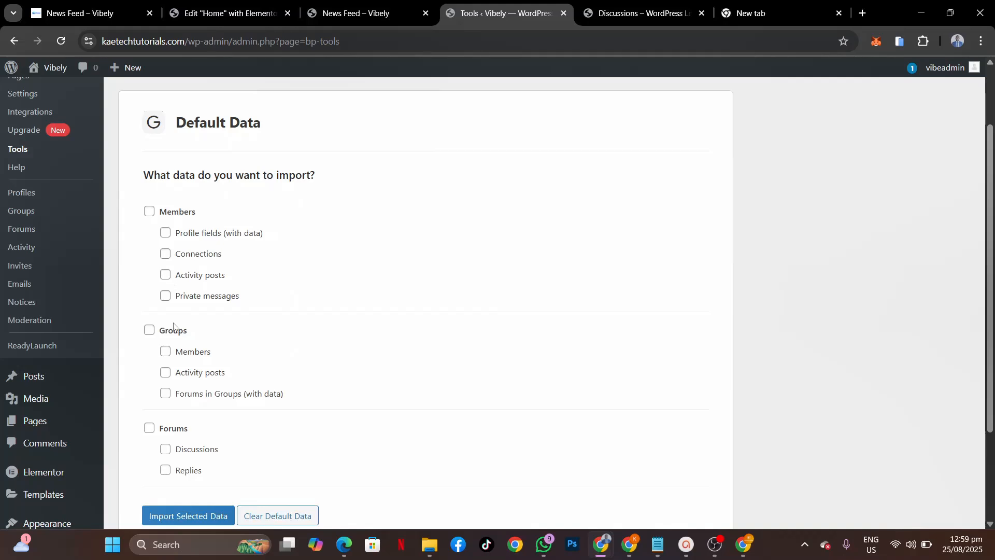
scroll(217, 375, down, 2)
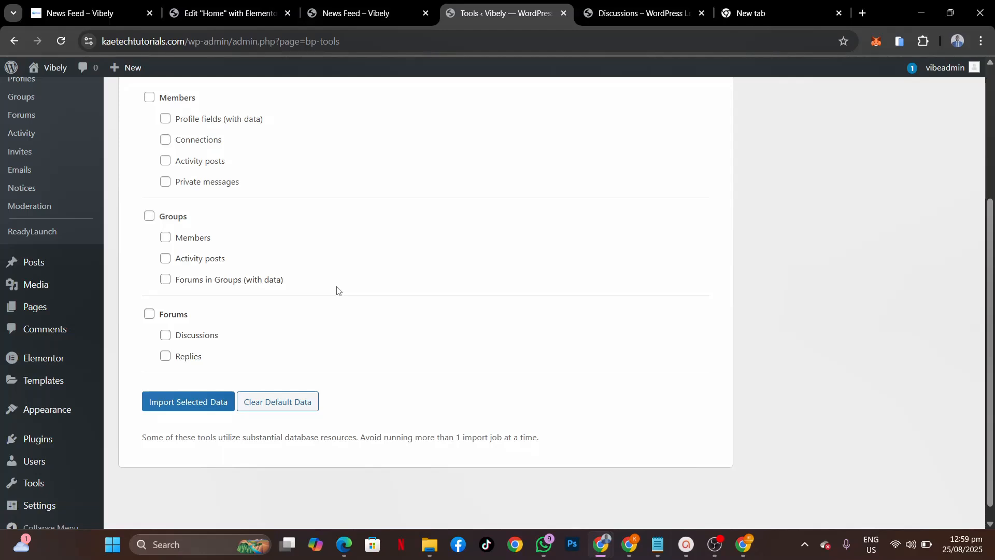
scroll(337, 290, up, 3)
scroll(338, 292, up, 1)
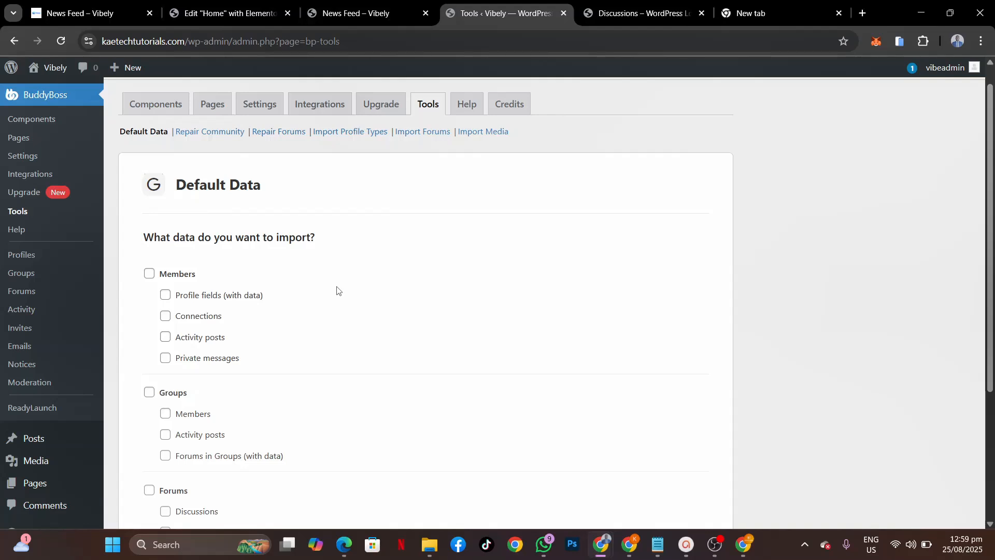
scroll(337, 290, down, 4)
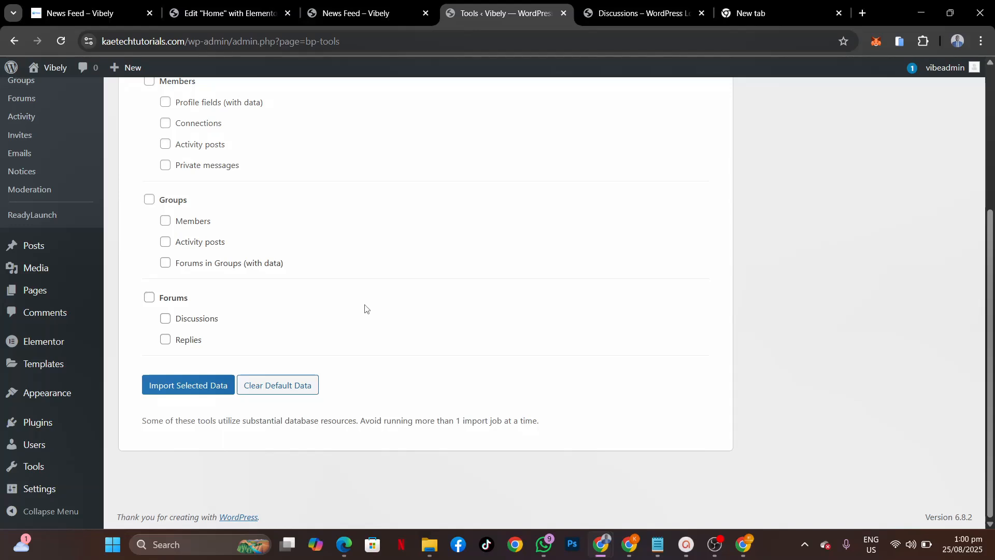
scroll(365, 309, up, 3)
scroll(366, 309, down, 1)
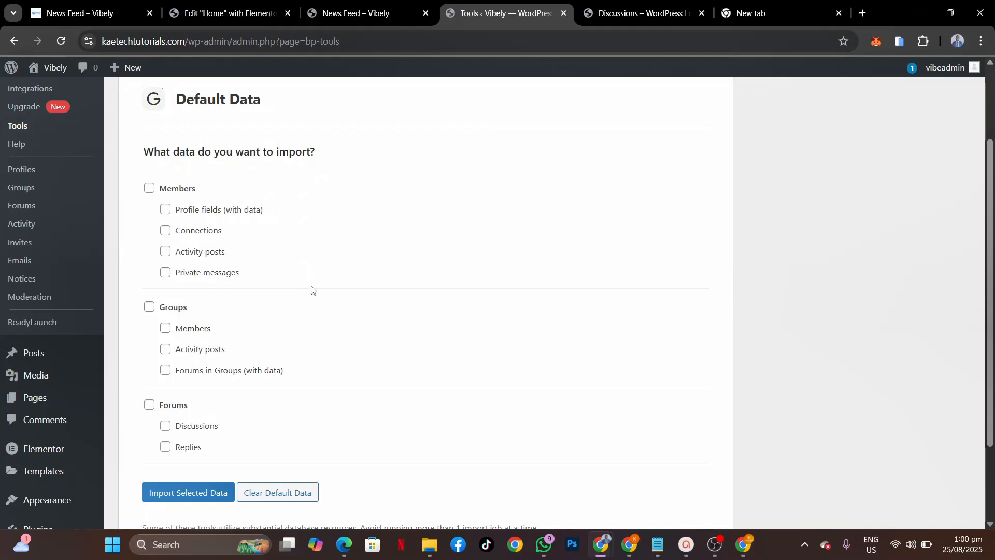
scroll(313, 295, down, 2)
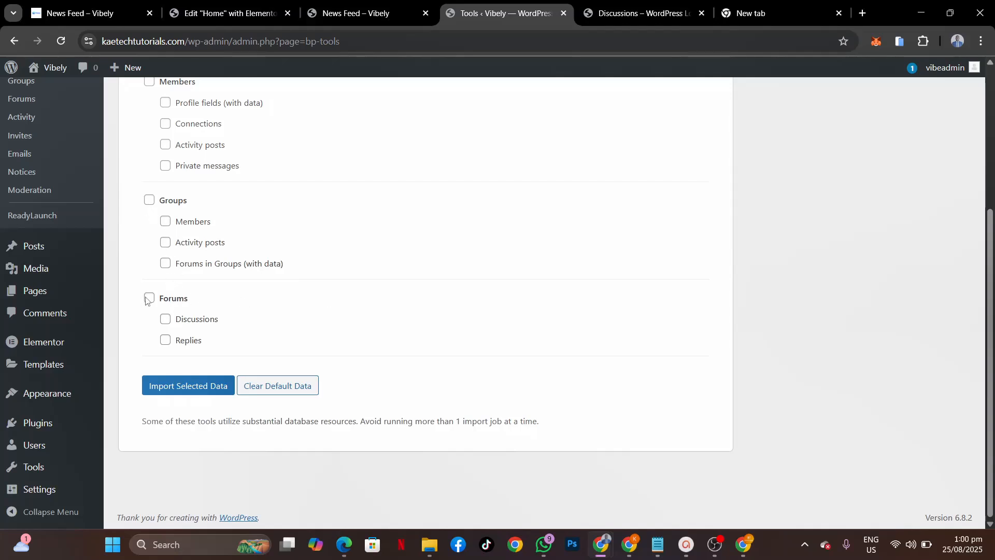
scroll(320, 288, up, 4)
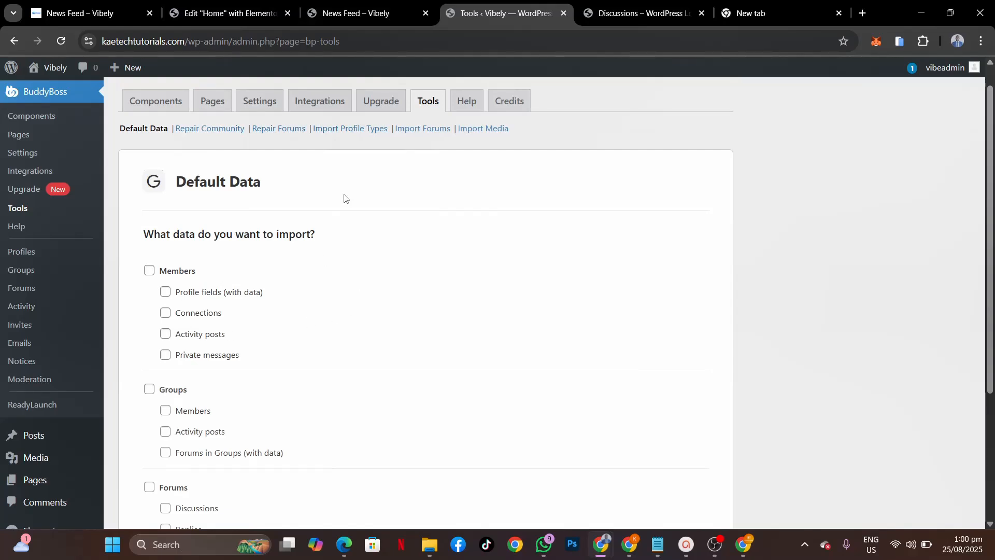
scroll(346, 198, up, 1)
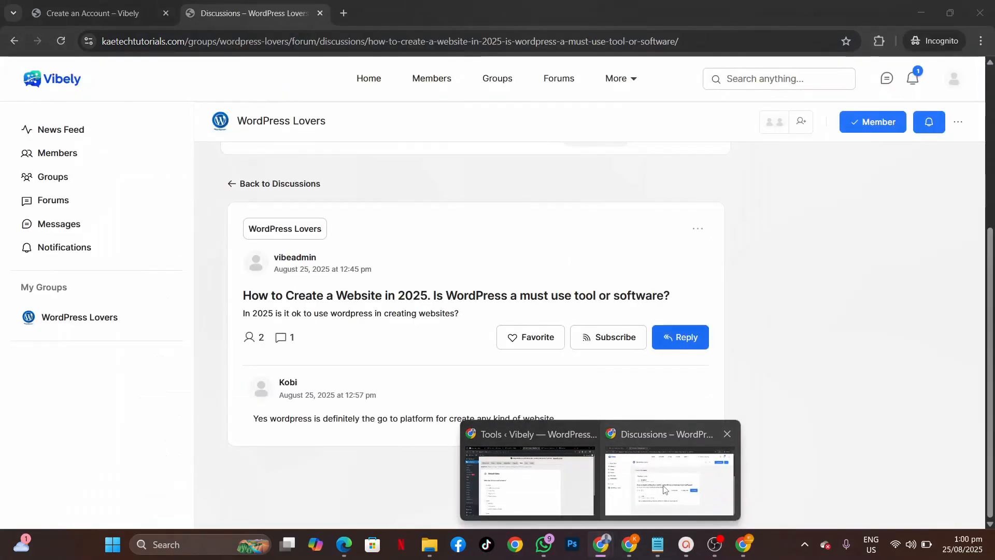
Step: In the member's private window, reload the discussion page and go to the News Feed
click(612, 498)
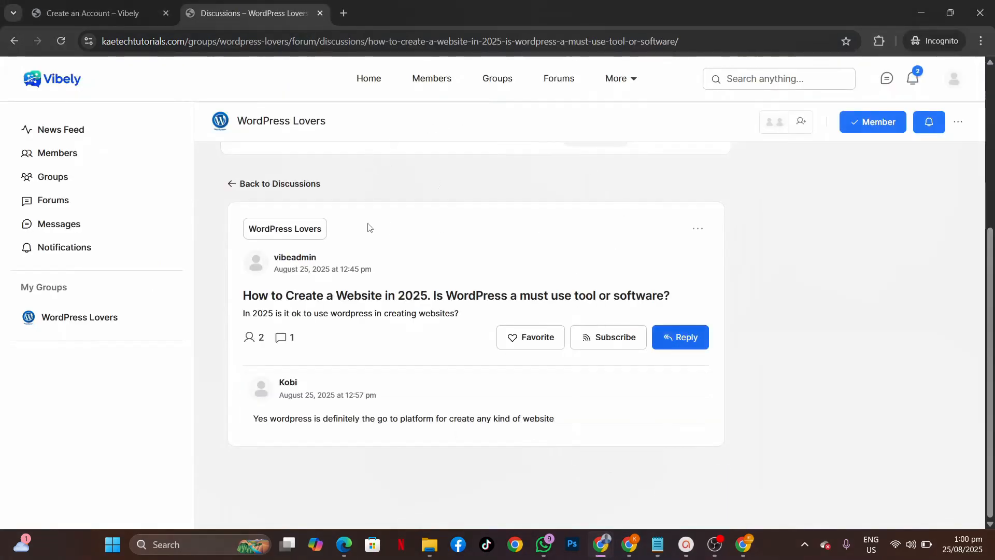
scroll(559, 215, up, 5)
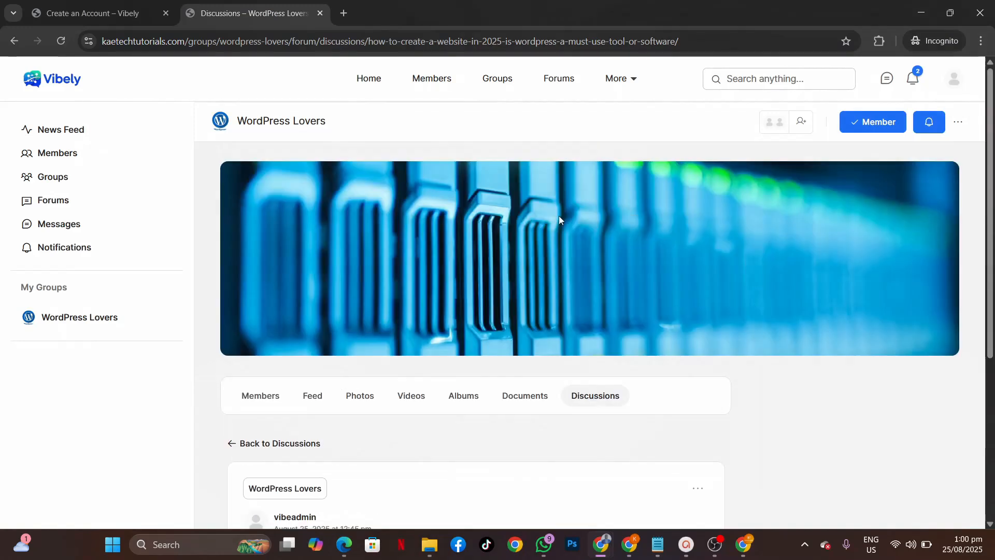
mouse_move(626, 80)
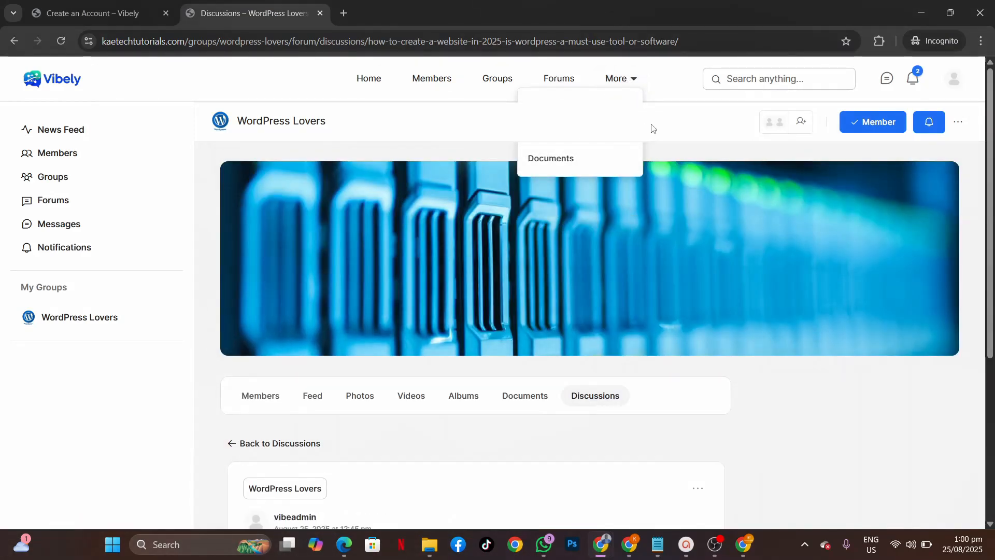
click(59, 41)
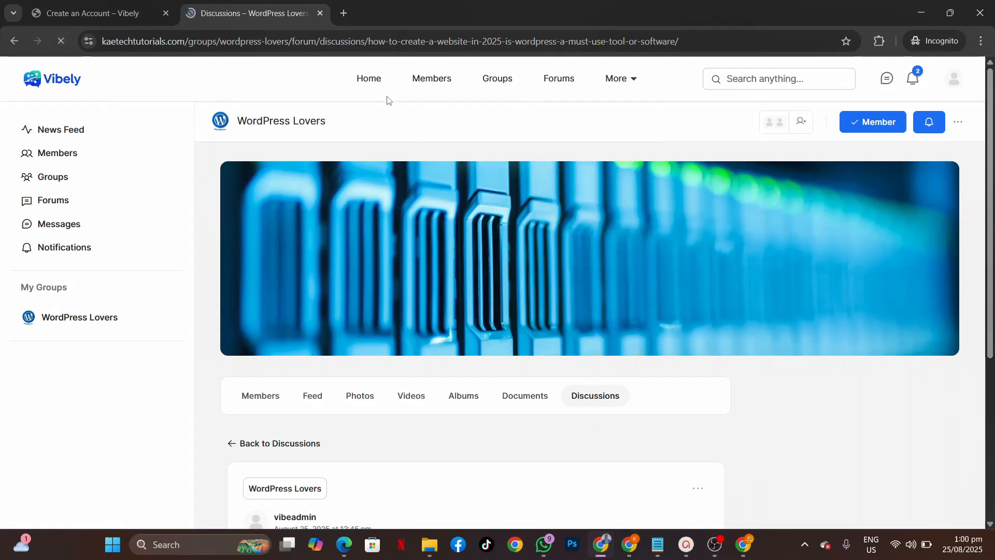
click(378, 83)
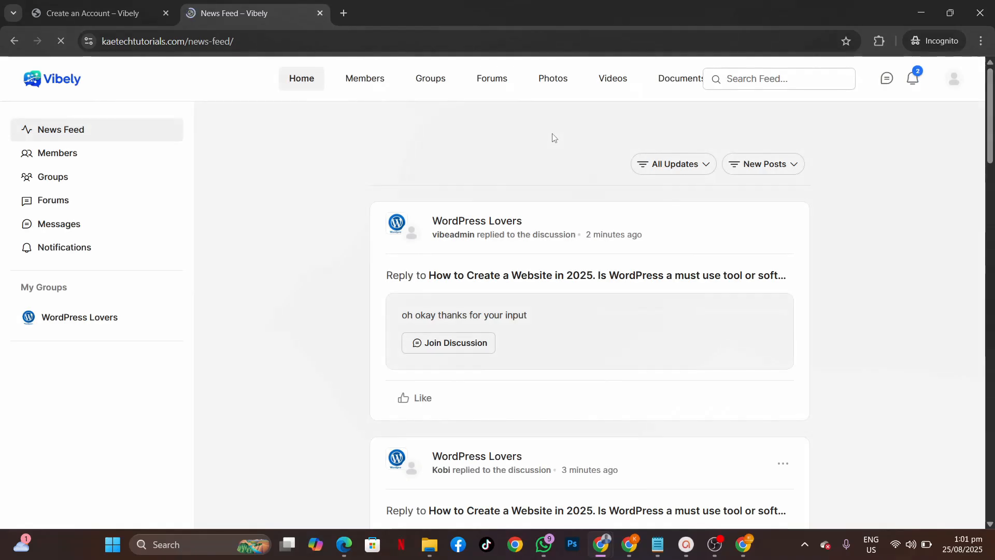
Step: View the Photos, Videos and Documents directories from the More menu, then go back Home
mouse_move(619, 79)
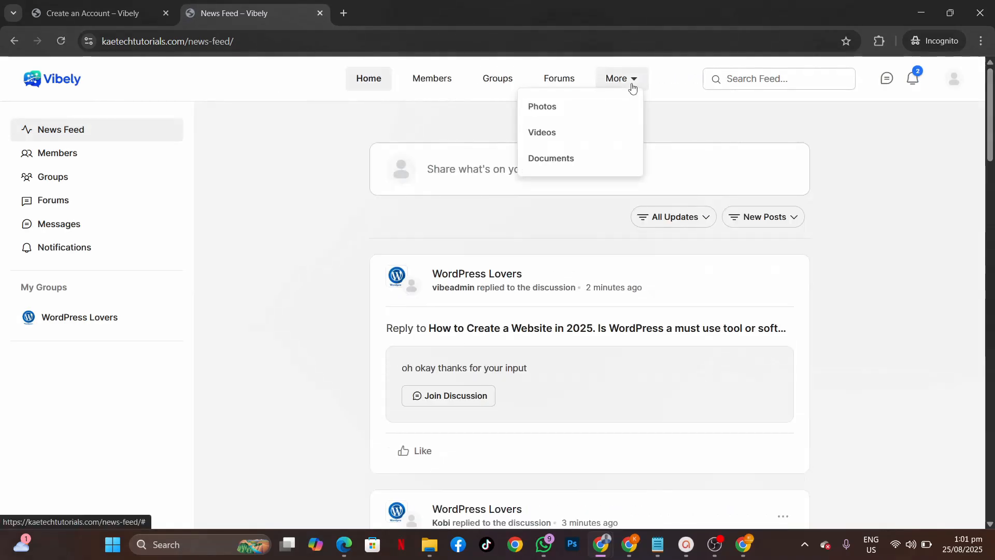
click(545, 106)
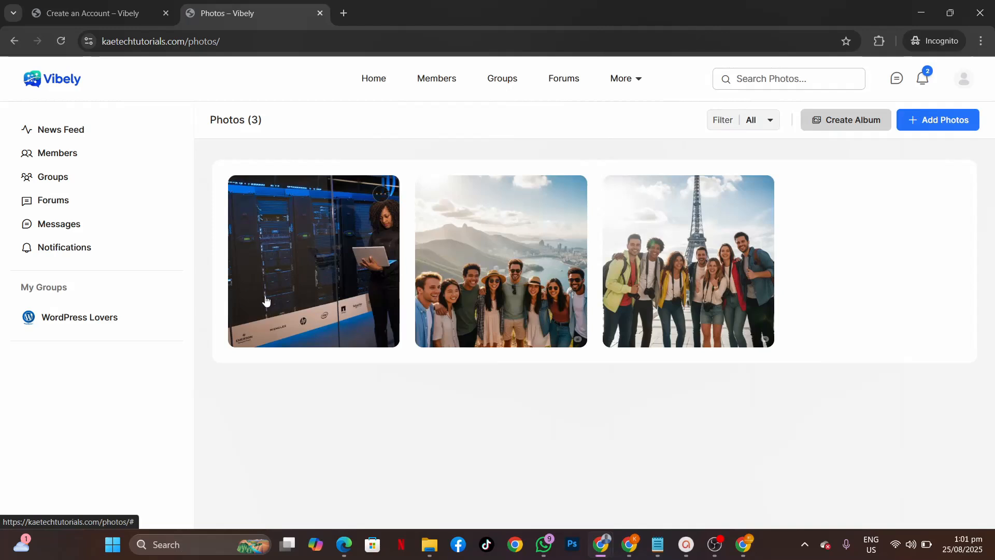
click(640, 87)
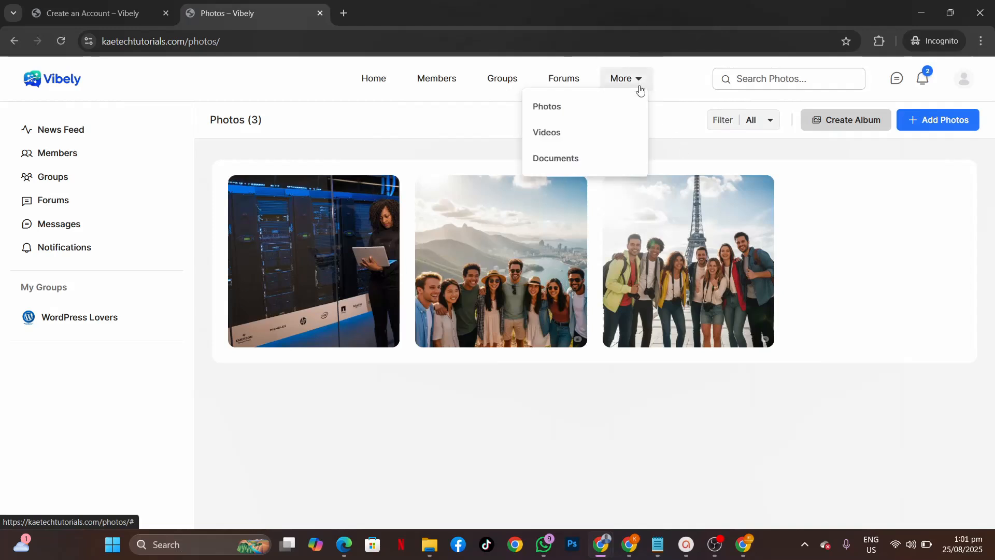
click(577, 138)
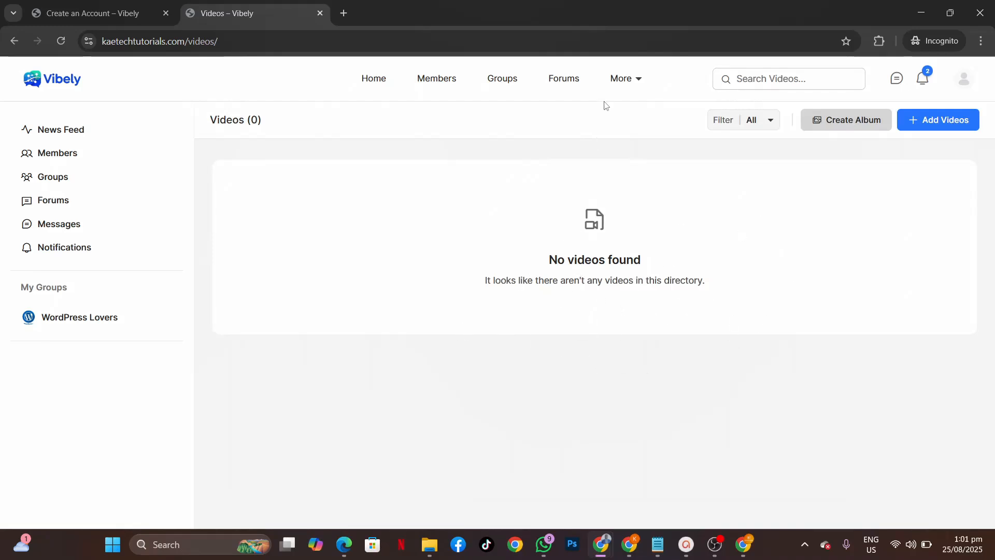
mouse_move(639, 81)
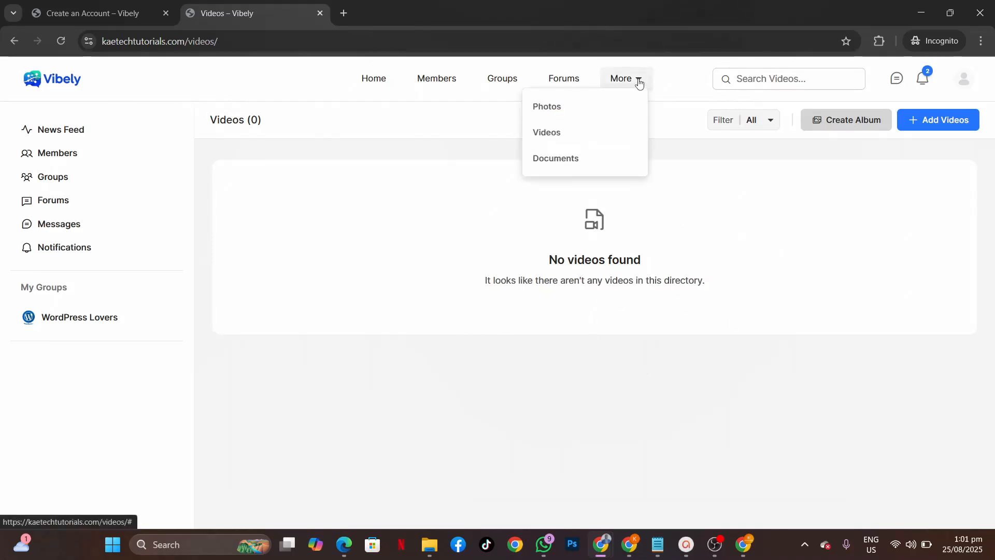
click(551, 161)
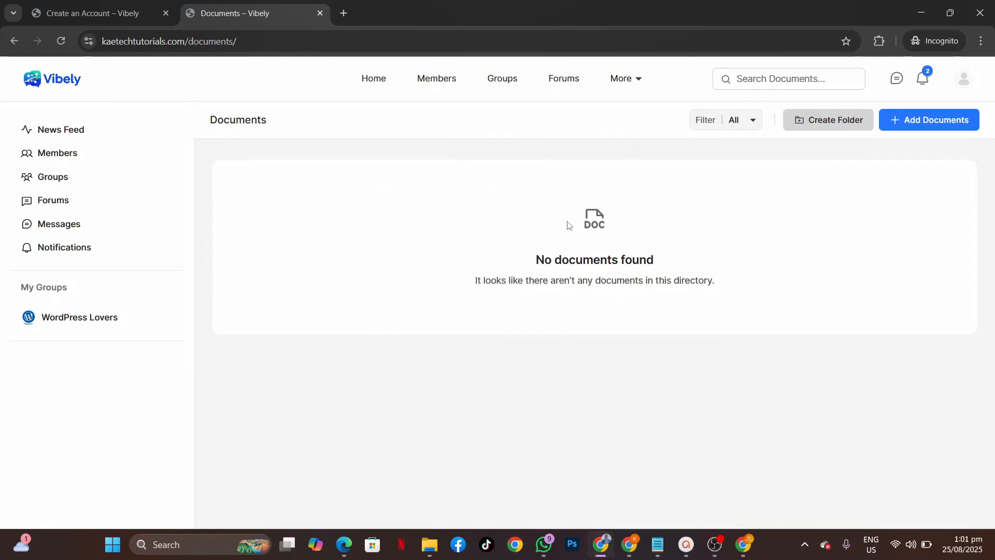
click(375, 86)
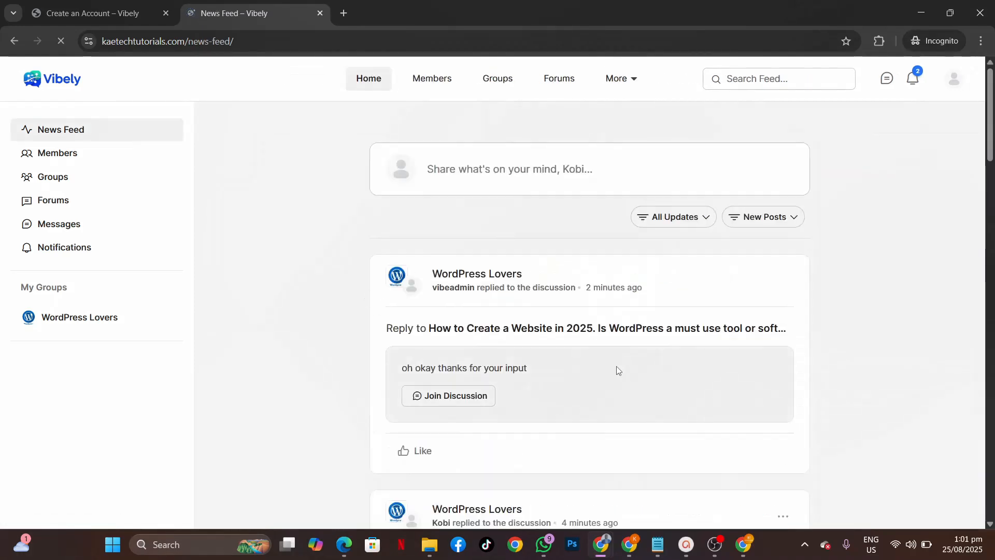
Step: Join the No Coding Website group from the Groups directory, reload, and view the News Feed
click(507, 81)
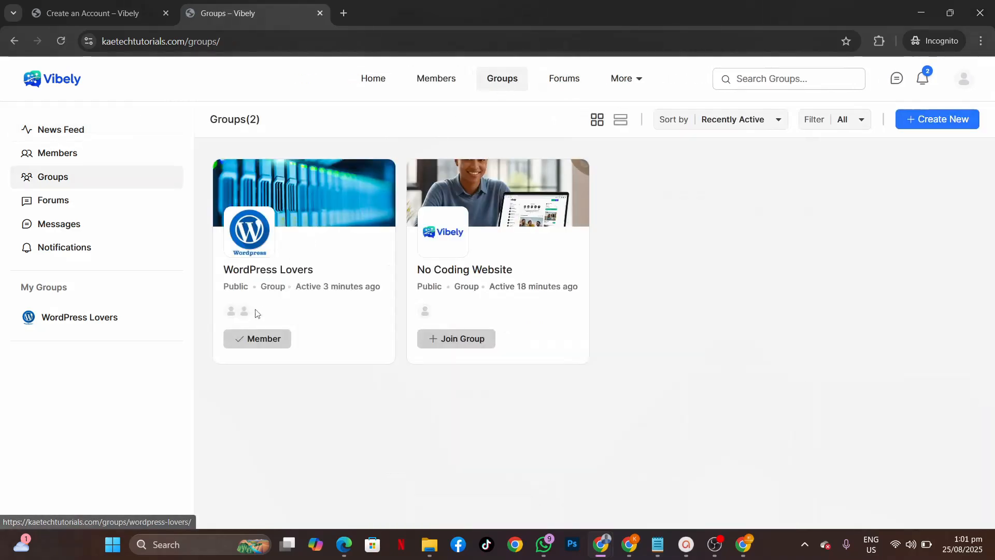
click(465, 338)
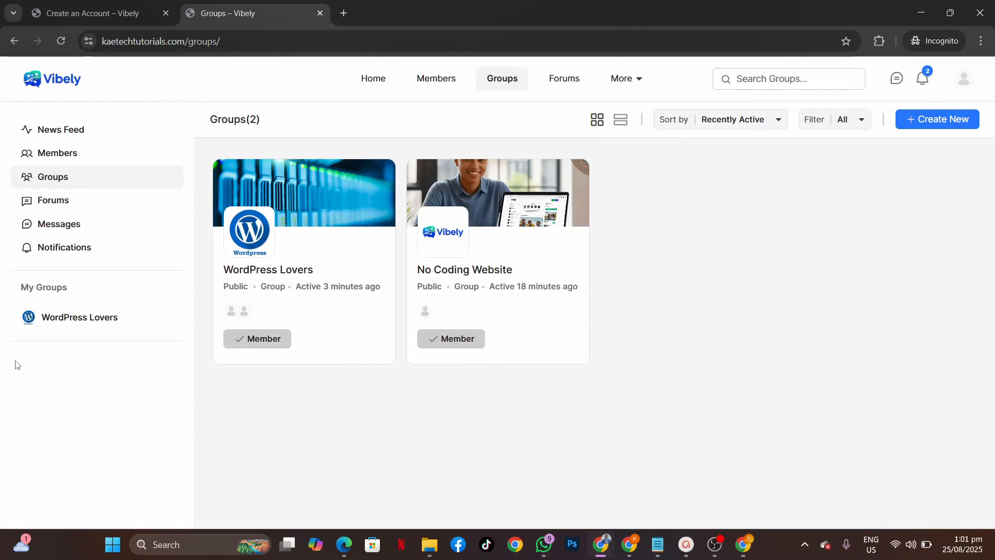
click(62, 39)
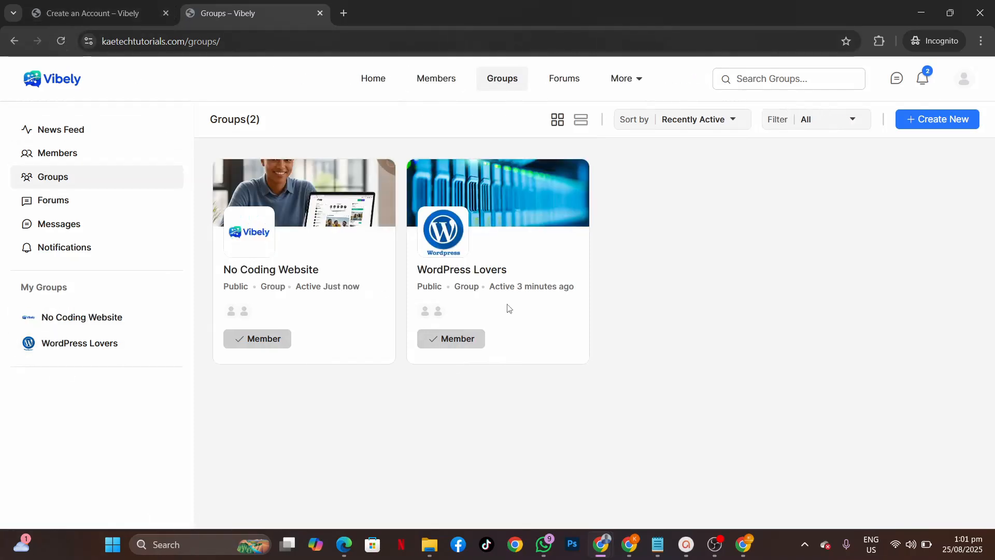
click(375, 79)
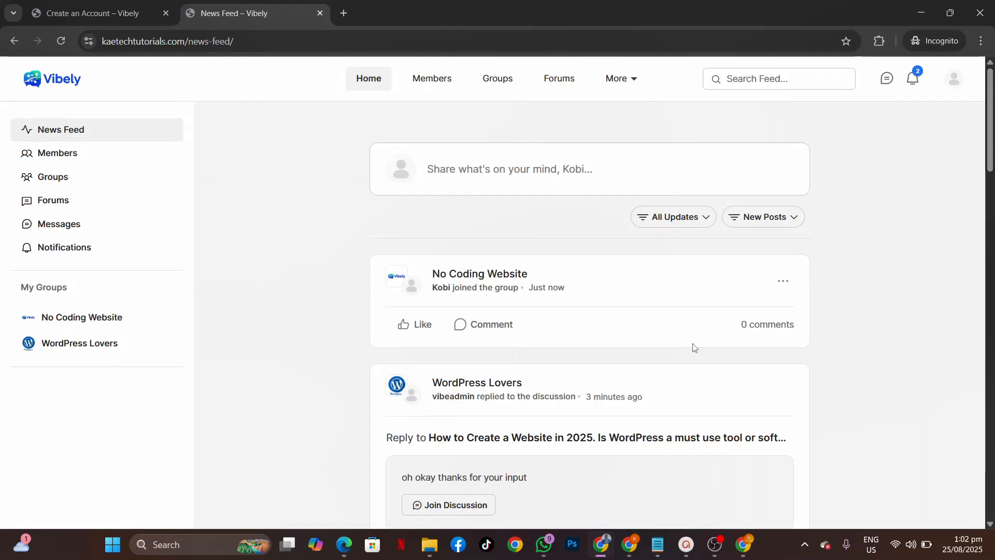
Step: Switch to the WordPress admin window and open the Installed Plugins list
mouse_move(603, 548)
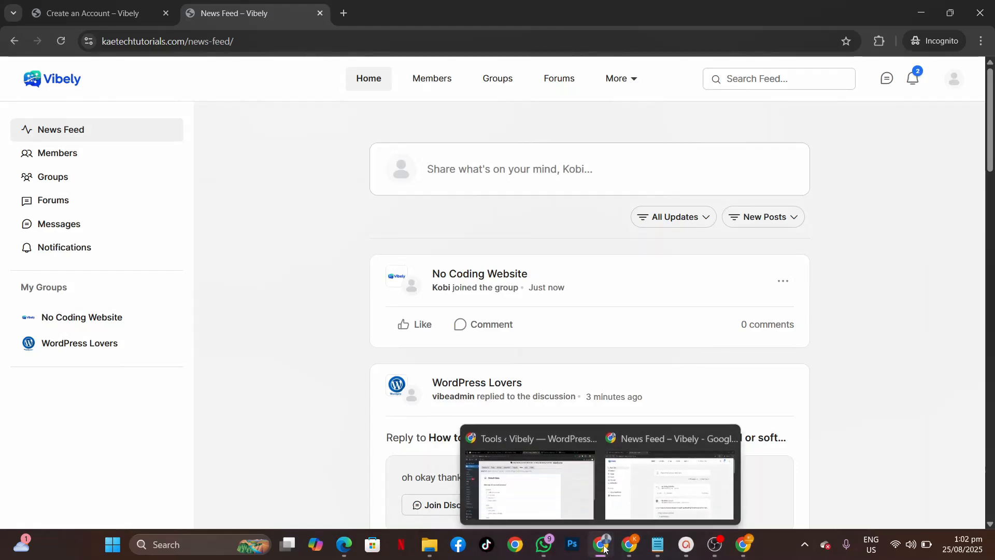
click(520, 501)
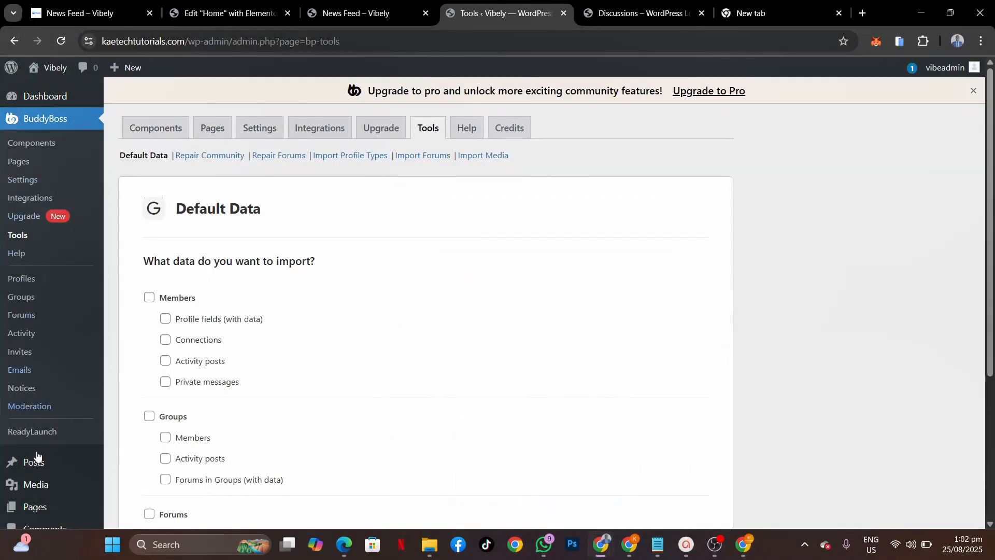
click(42, 488)
scroll(41, 488, down, 4)
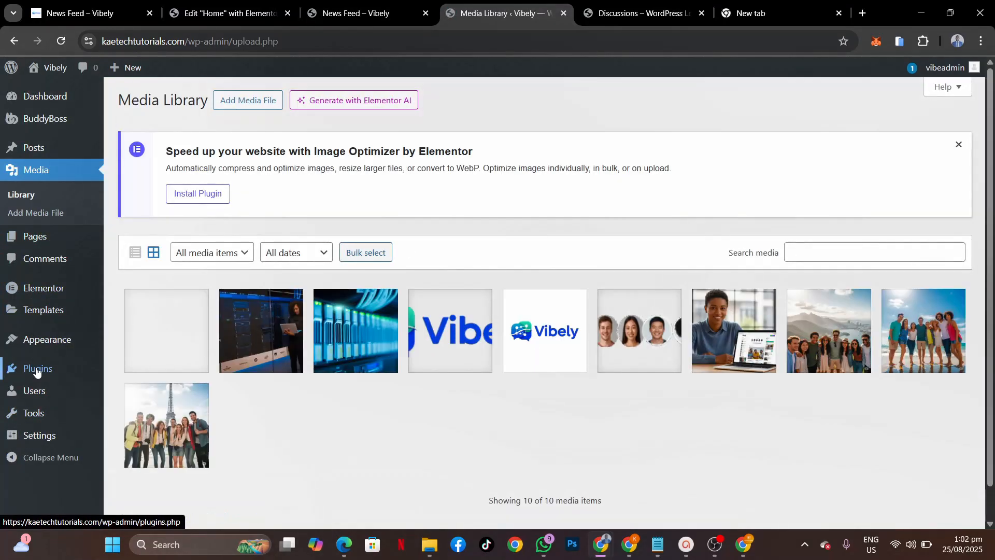
mouse_move(36, 372)
click(124, 375)
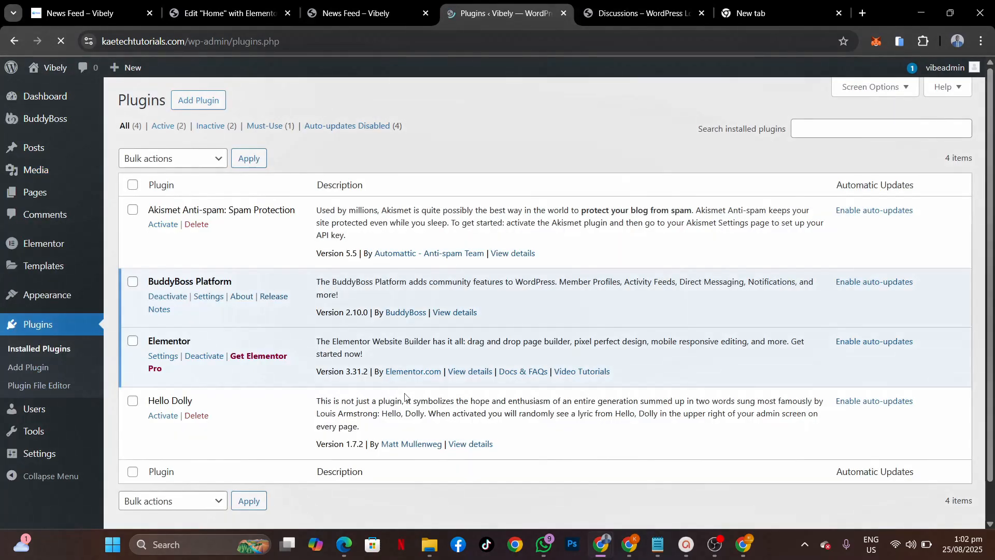
scroll(405, 397, down, 1)
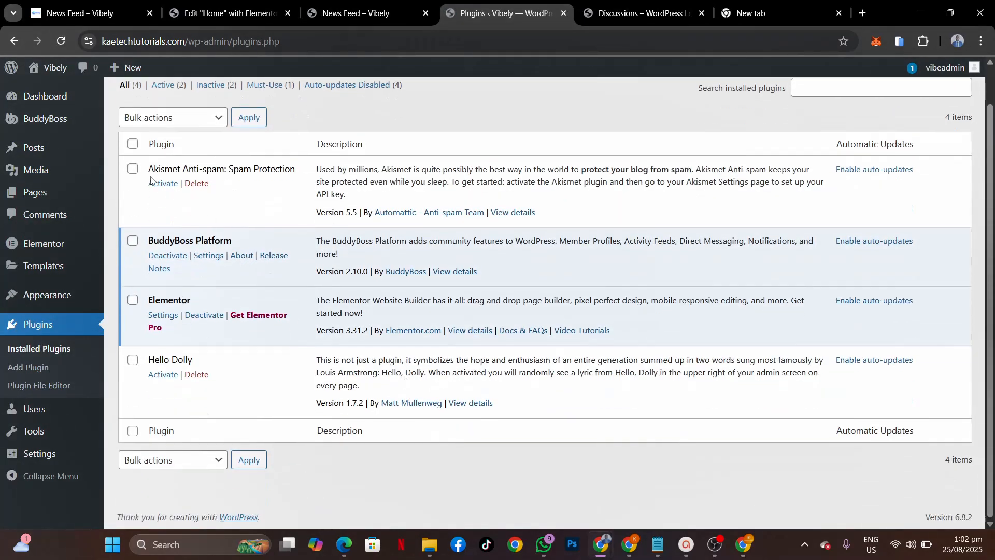
Step: Bulk-delete the Akismet Anti-spam and Hello Dolly plugins, then bring up the plugin notes
click(134, 172)
click(133, 360)
click(178, 123)
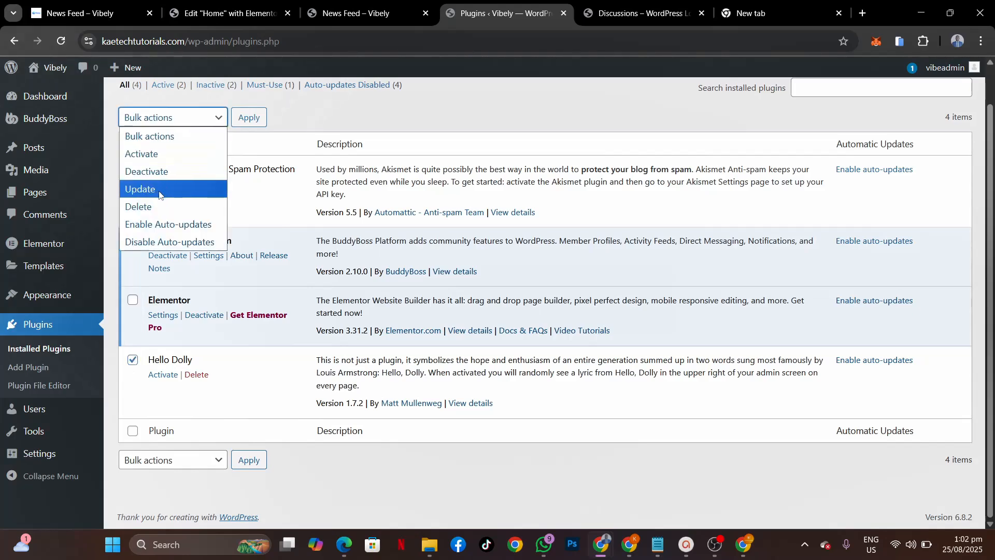
click(158, 209)
click(249, 118)
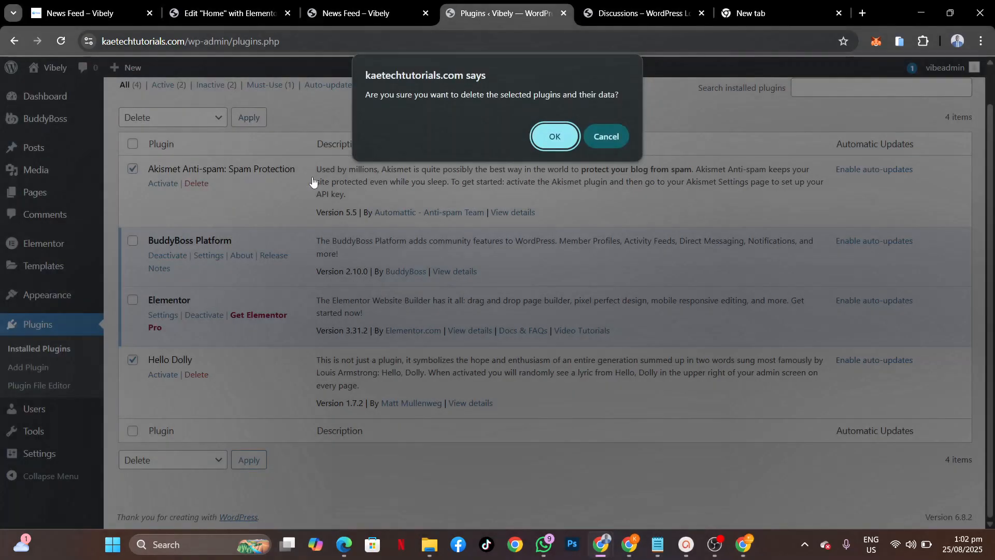
click(554, 136)
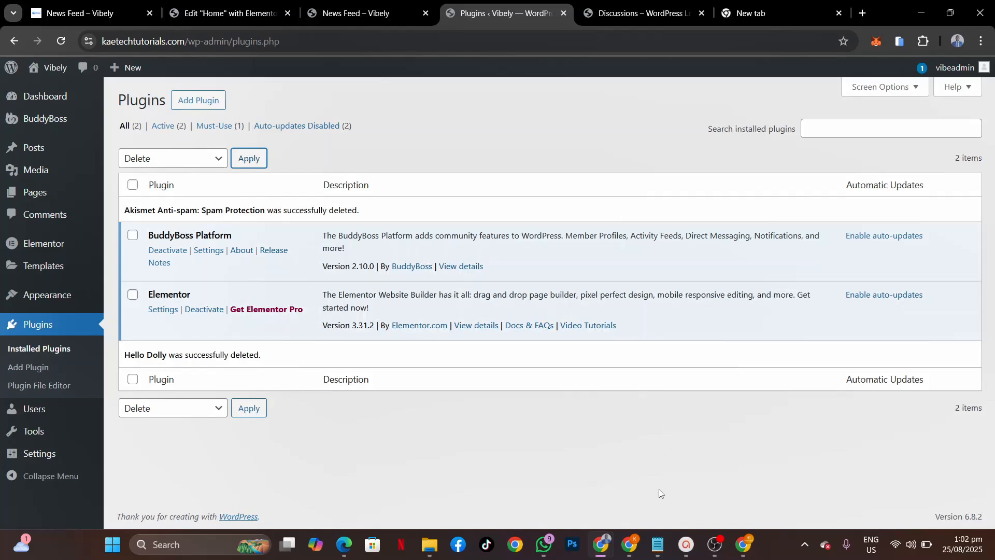
click(657, 544)
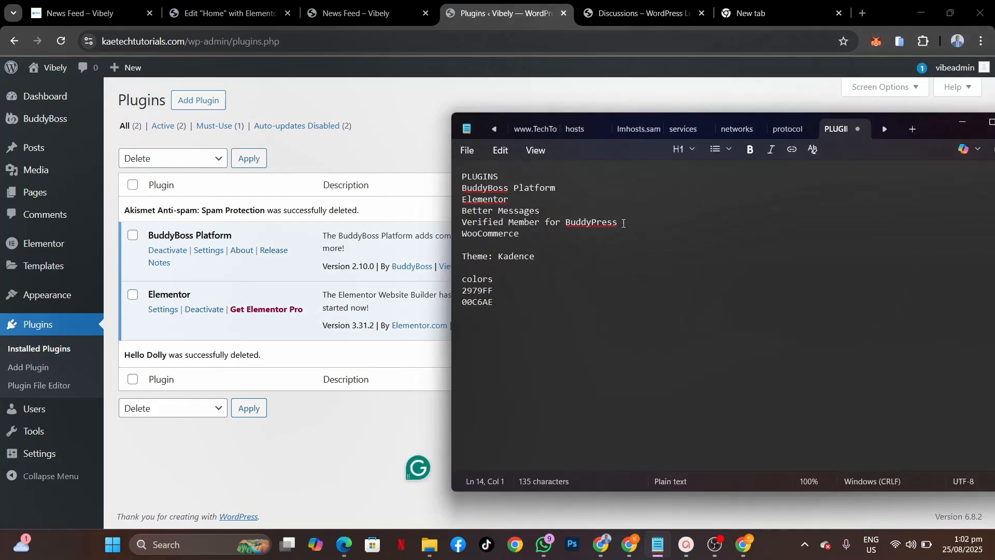
Step: Search Add Plugins for Verified Member for BuddyPress and install it
drag(623, 223, 465, 224)
key(ctrl+c)
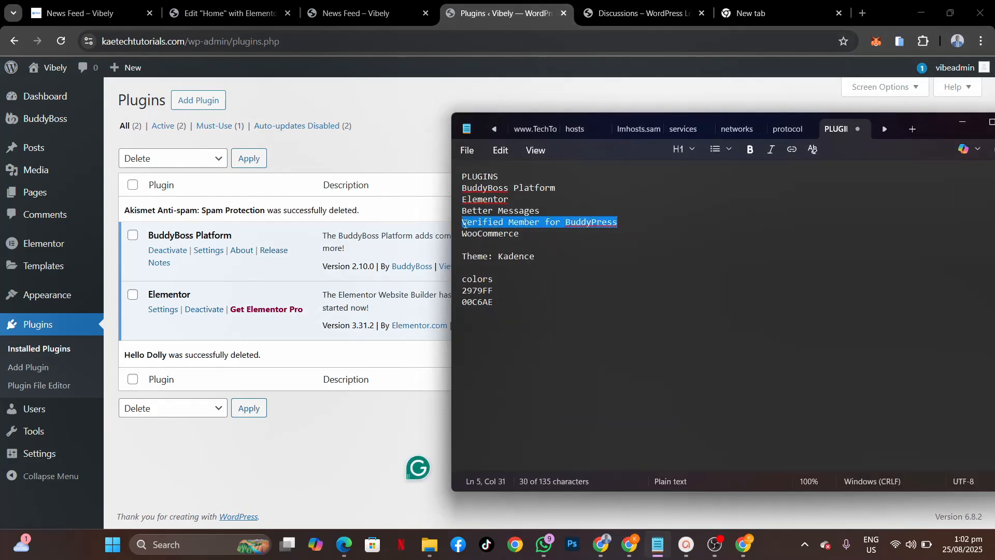
click(405, 92)
click(212, 103)
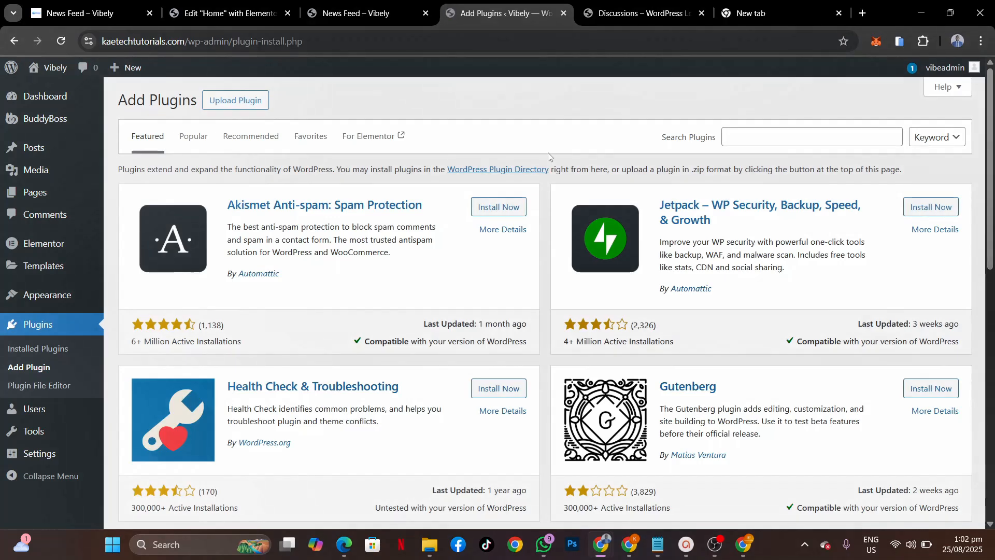
click(772, 137)
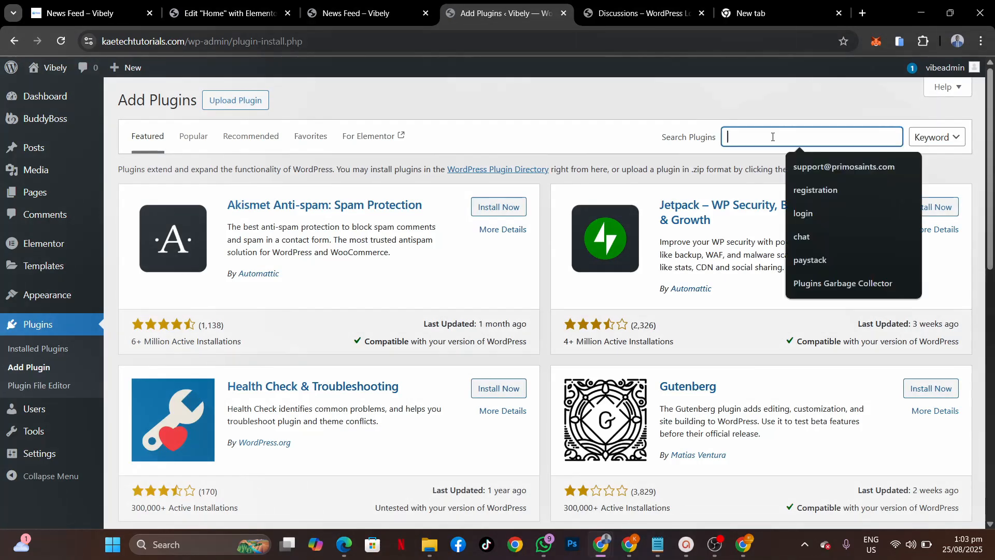
key(ctrl+v)
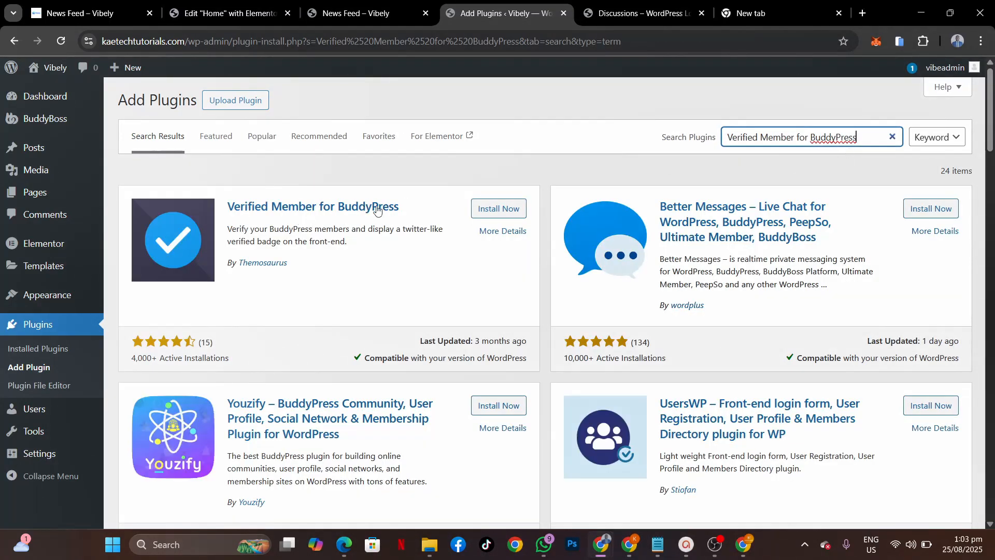
click(512, 212)
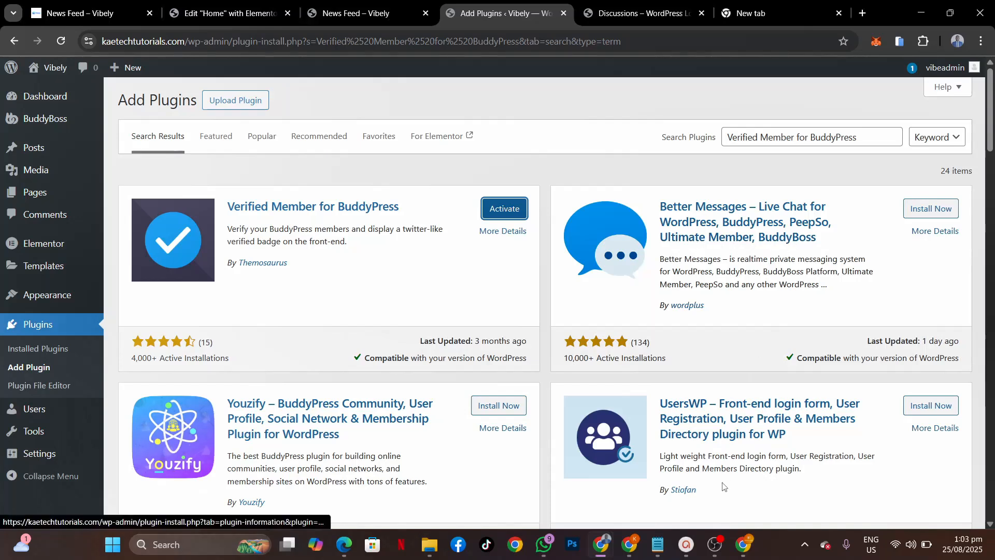
Step: Install Better Messages from the notes' plugin name, then activate Verified Member for BuddyPress
click(660, 549)
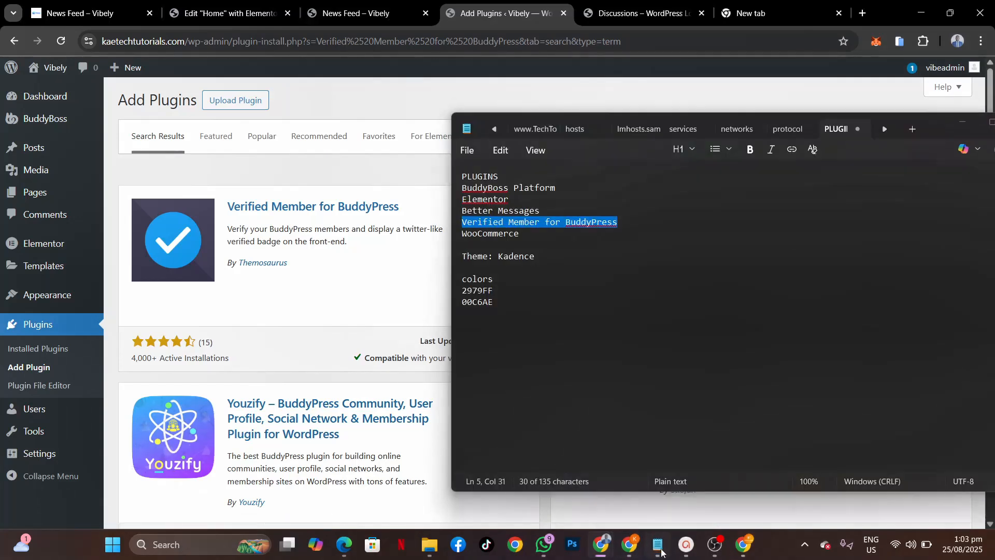
drag(540, 212, 516, 207)
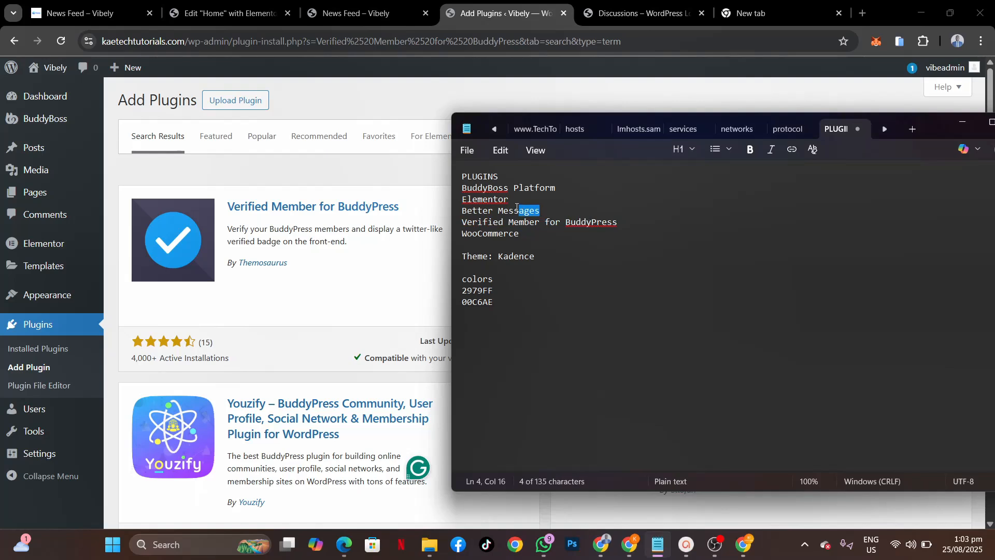
click(577, 90)
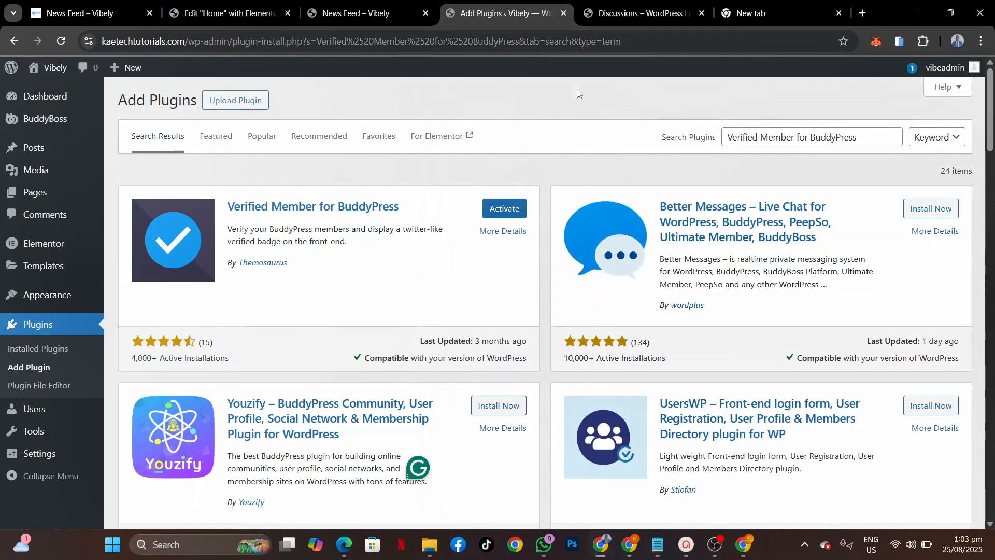
click(940, 208)
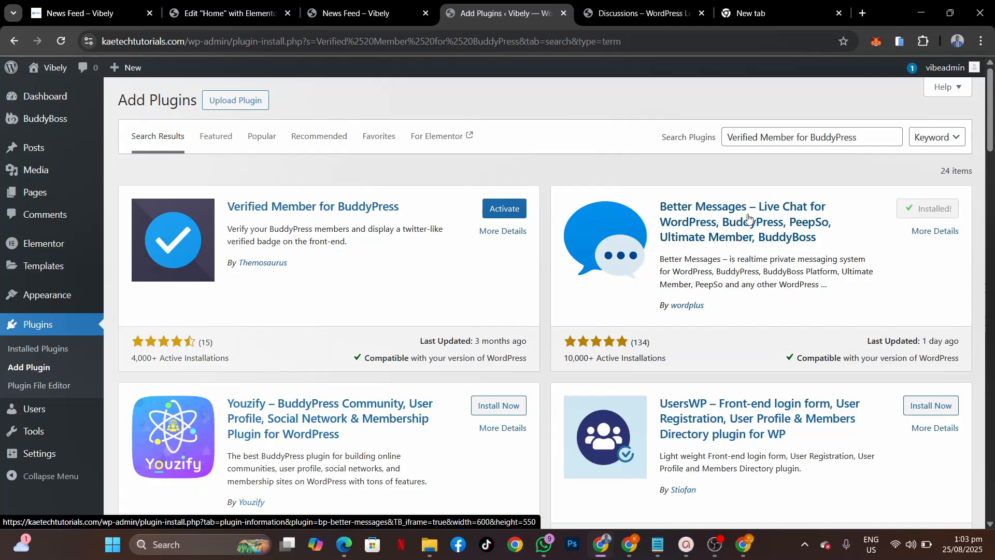
click(517, 215)
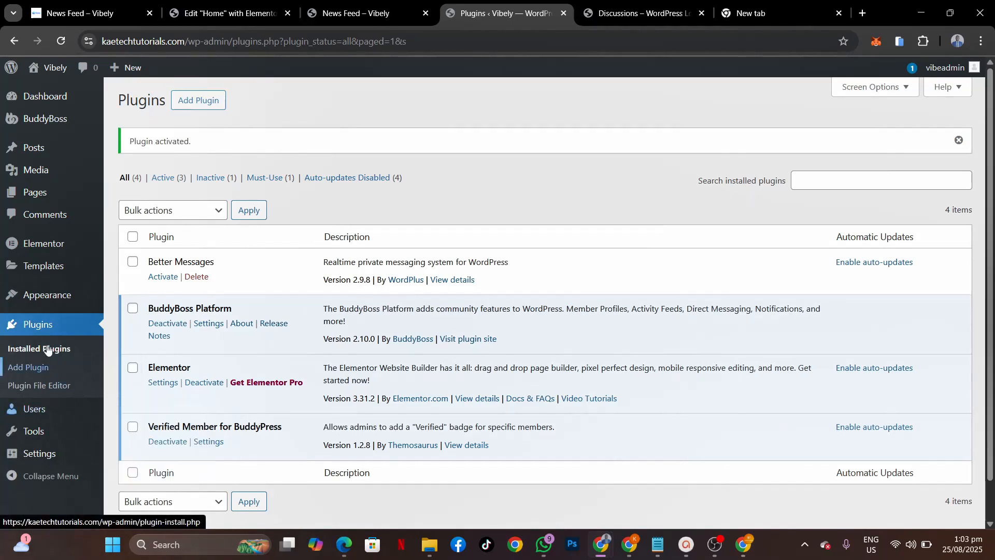
Step: Check the All Users list for Verified status, then switch back to the Vibely News Feed tab
mouse_move(31, 418)
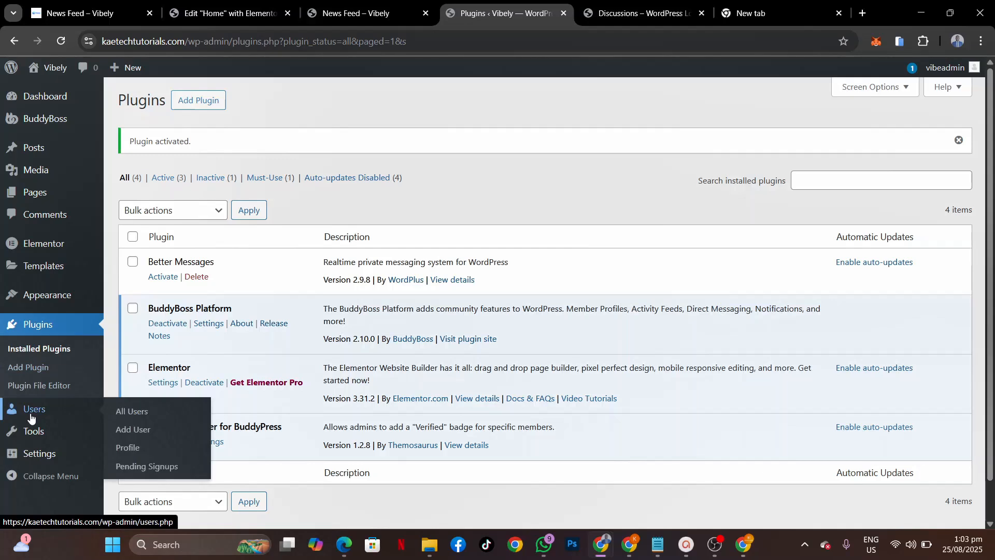
click(139, 412)
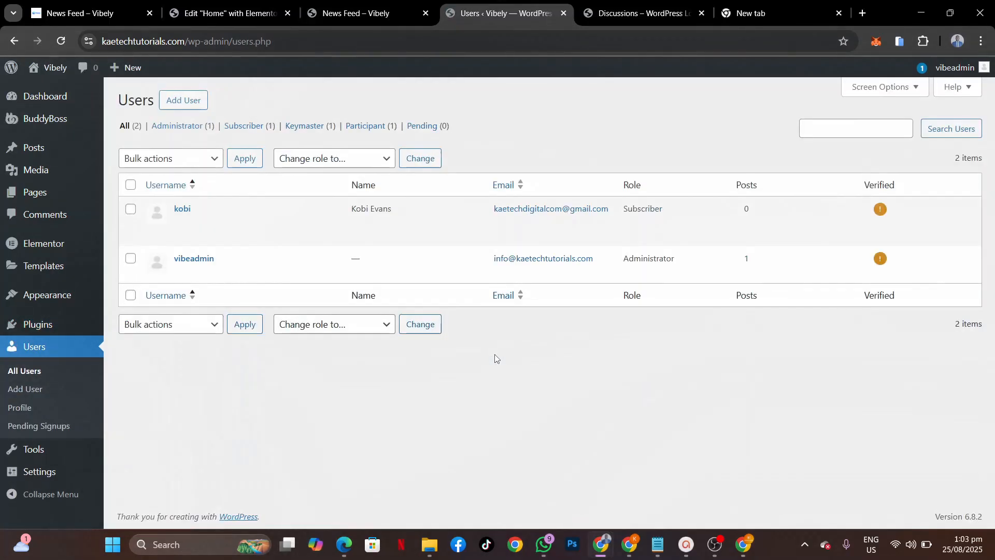
mouse_move(824, 203)
click(366, 17)
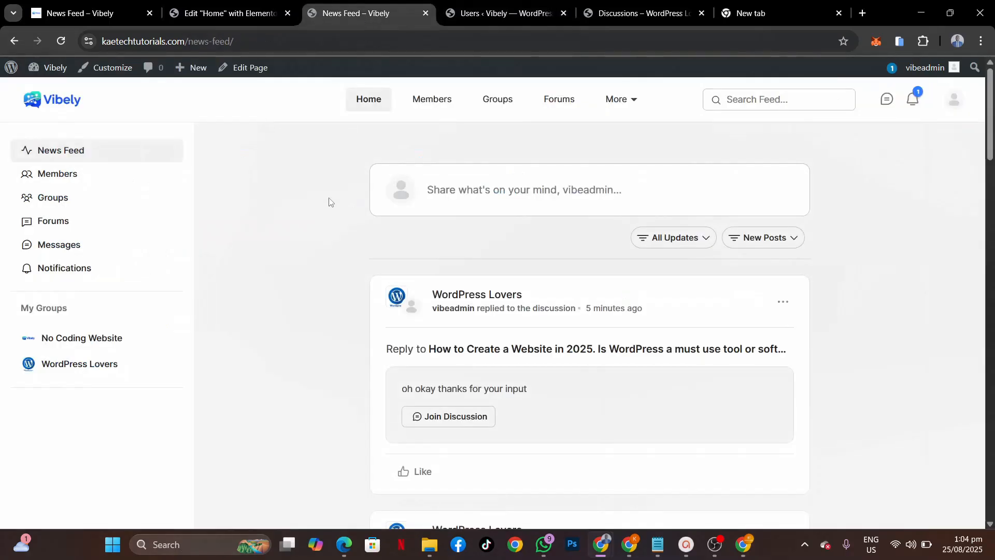
Step: Open the admin's profile editing form from the account menu
click(952, 99)
mouse_move(899, 141)
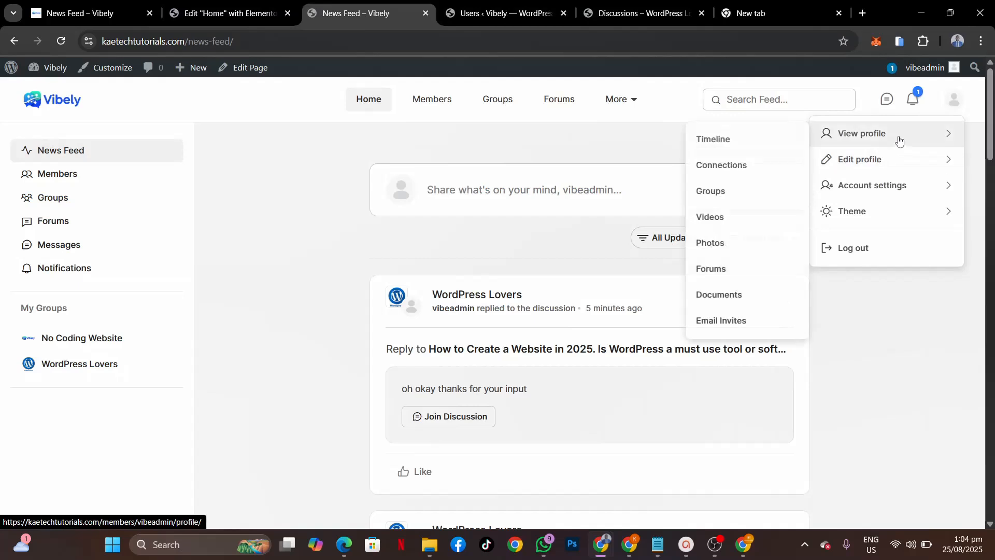
mouse_move(875, 161)
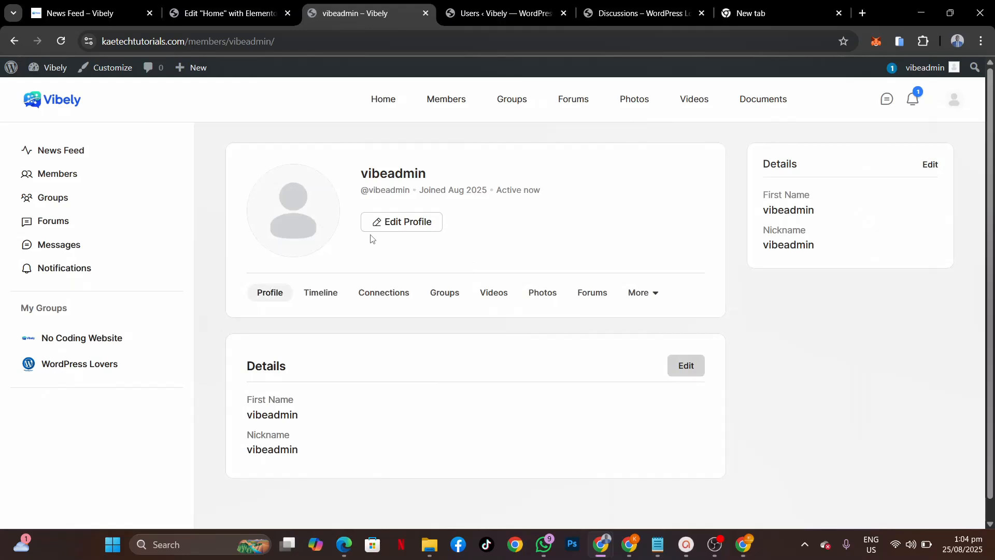
click(392, 223)
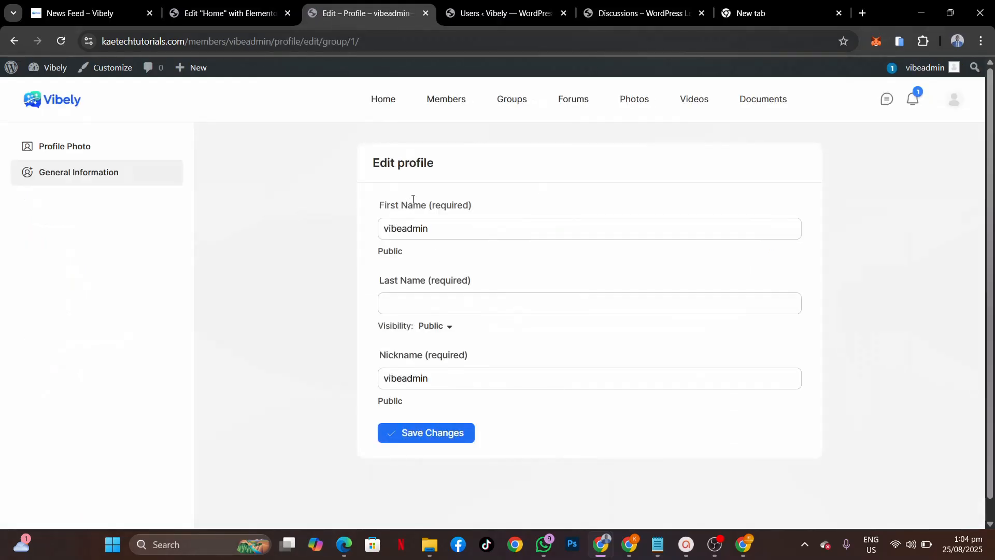
scroll(507, 308, down, 1)
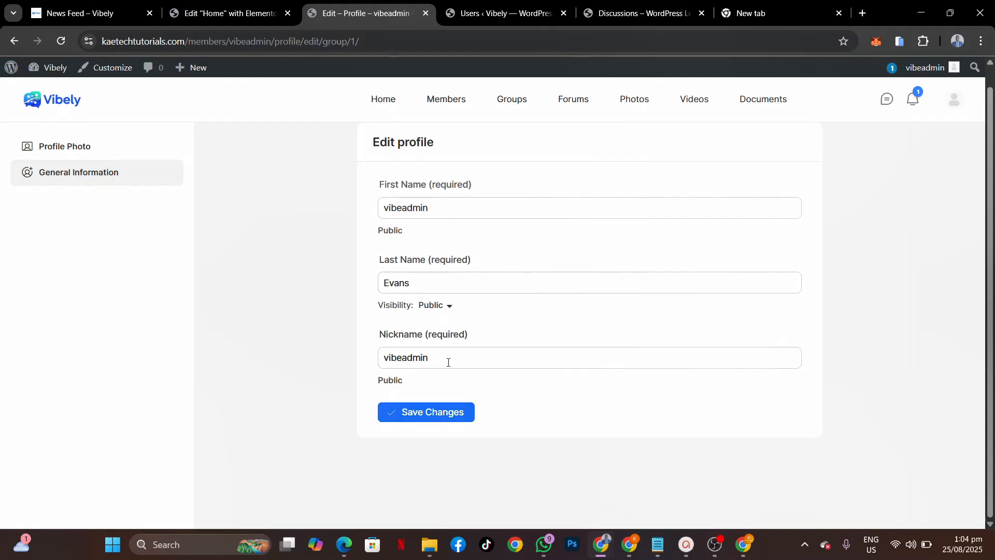
Step: Replace the nickname to match the new last name and save the profile changes
drag(446, 361, 379, 359)
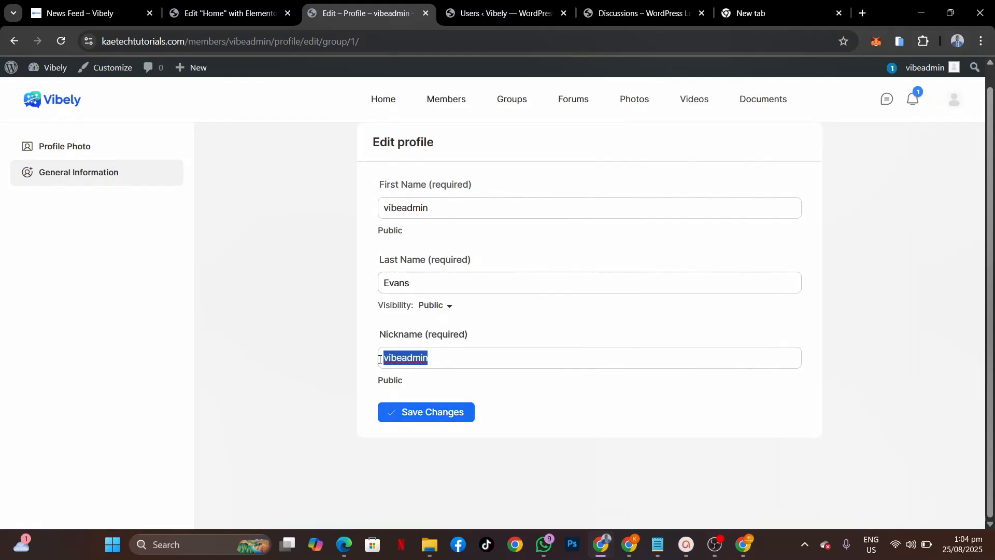
text(Evans)
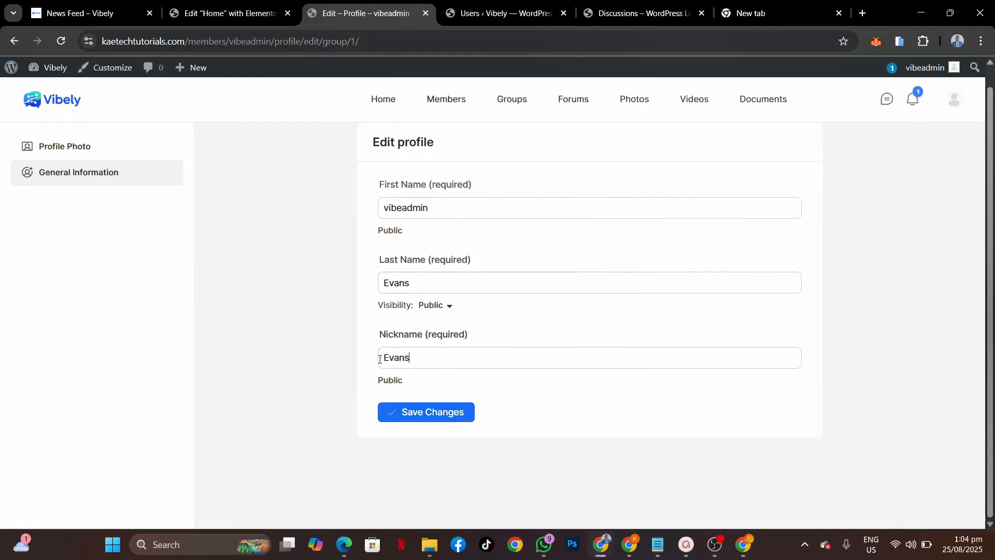
click(457, 417)
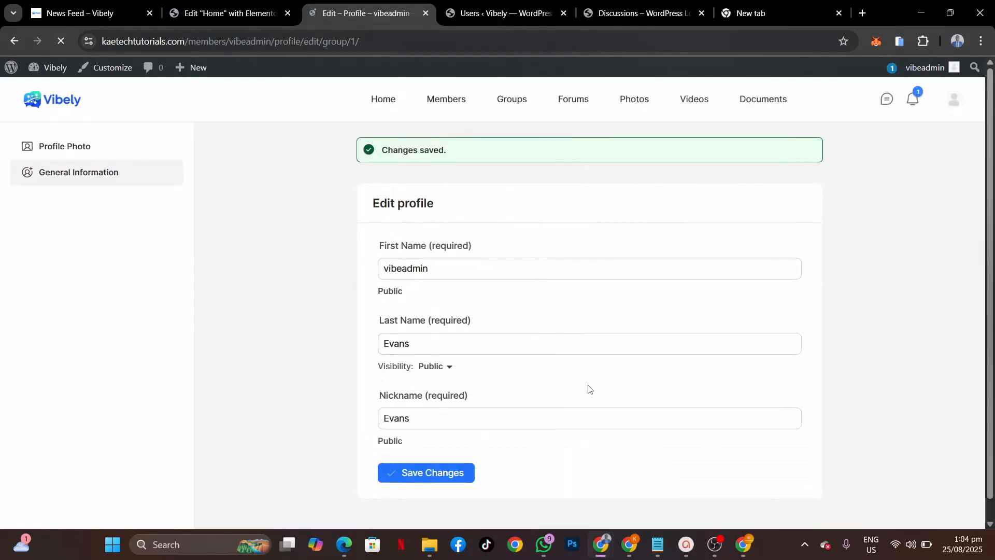
click(84, 151)
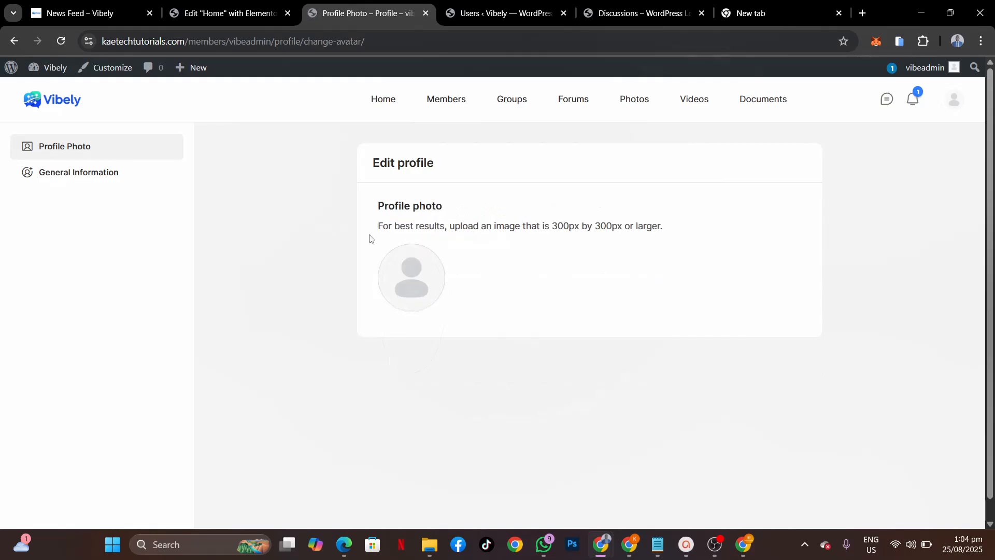
Step: Upload the hero image, reposition and zoom it in the circular crop, and apply it
mouse_move(438, 261)
click(414, 276)
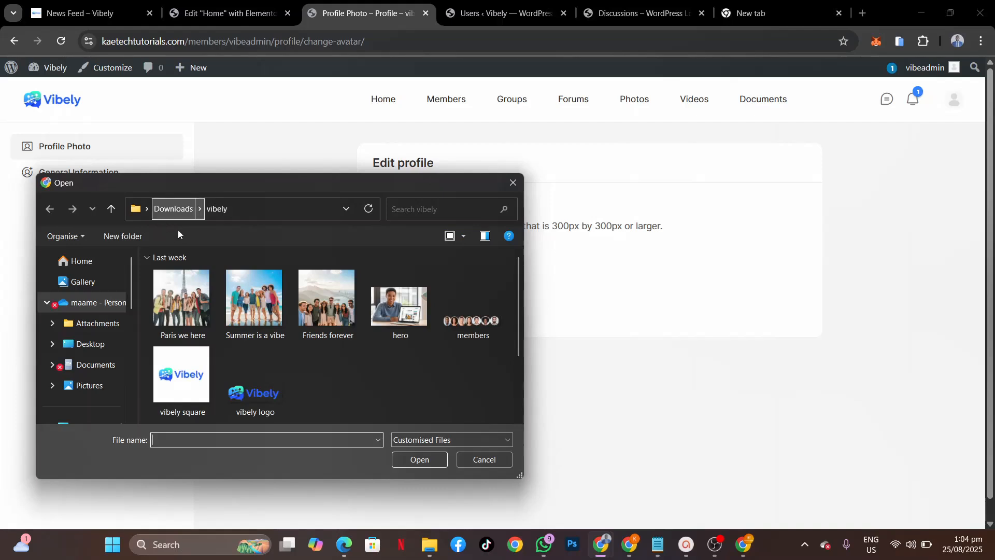
click(412, 311)
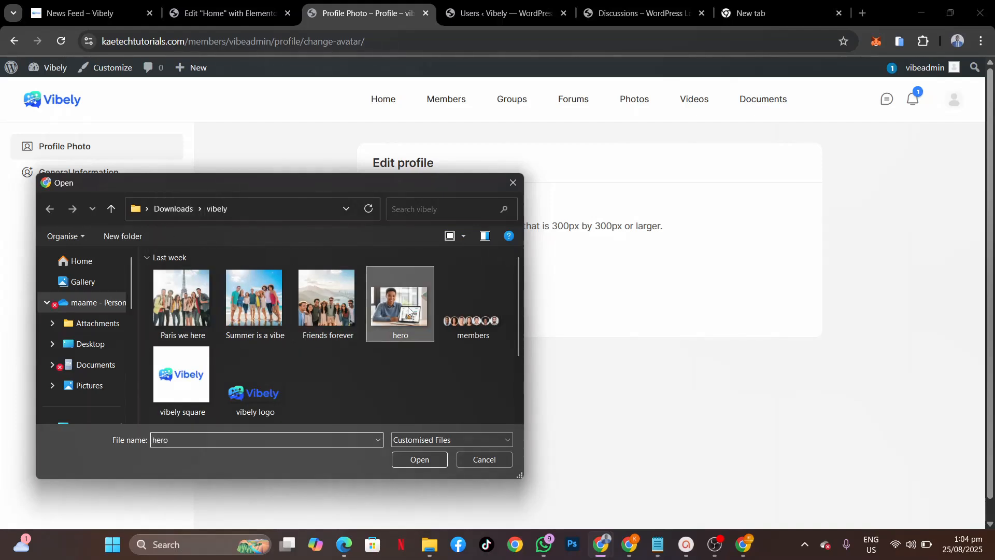
click(412, 459)
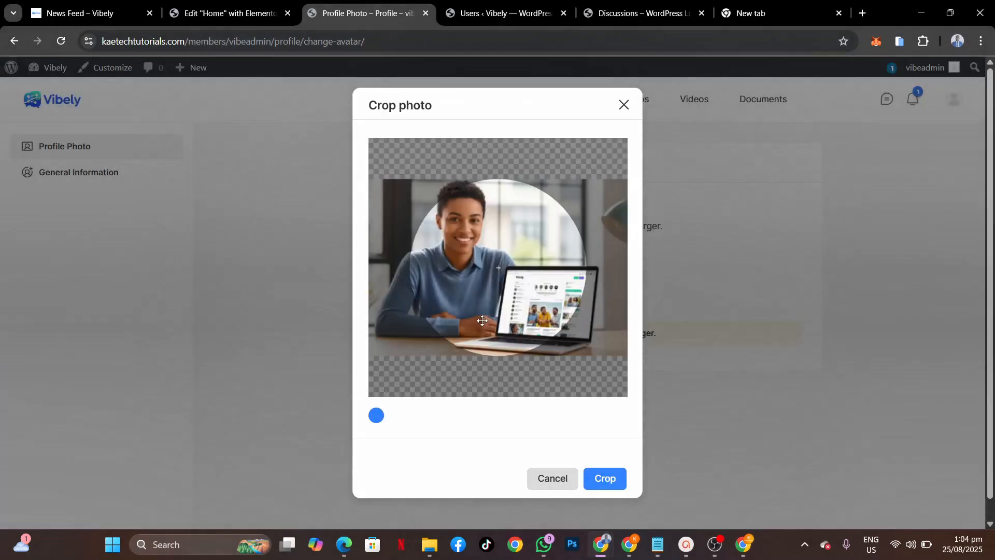
drag(490, 262, 524, 241)
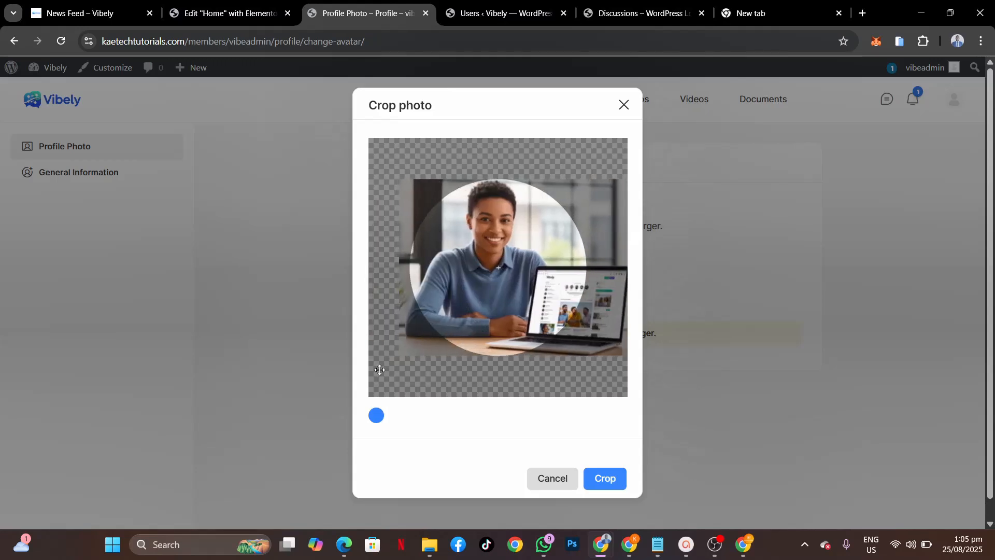
drag(381, 425, 340, 426)
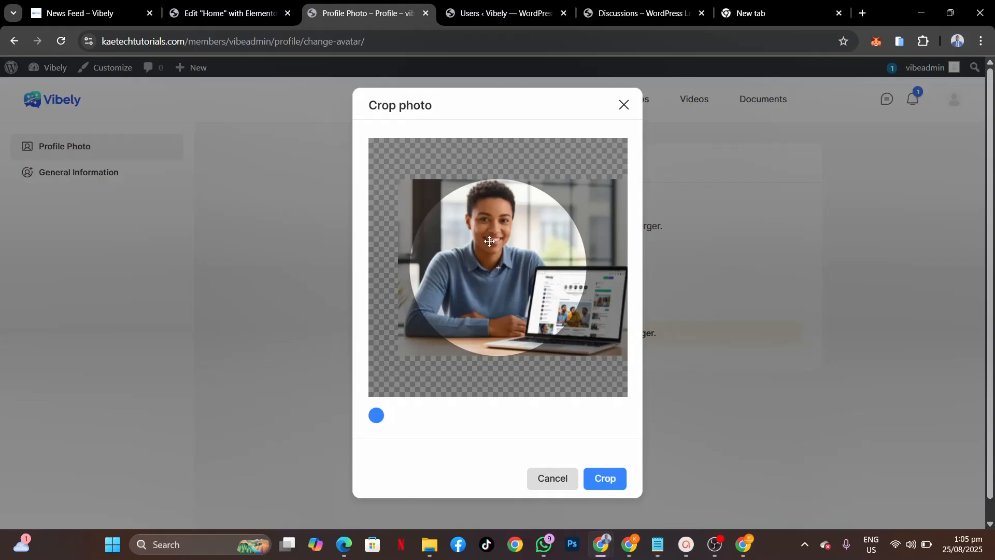
drag(492, 241, 498, 242)
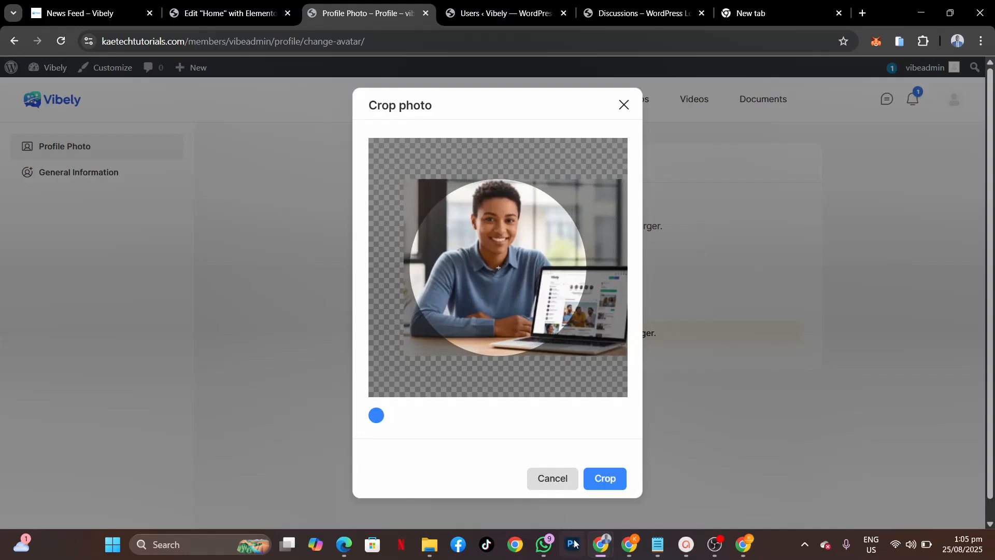
click(610, 477)
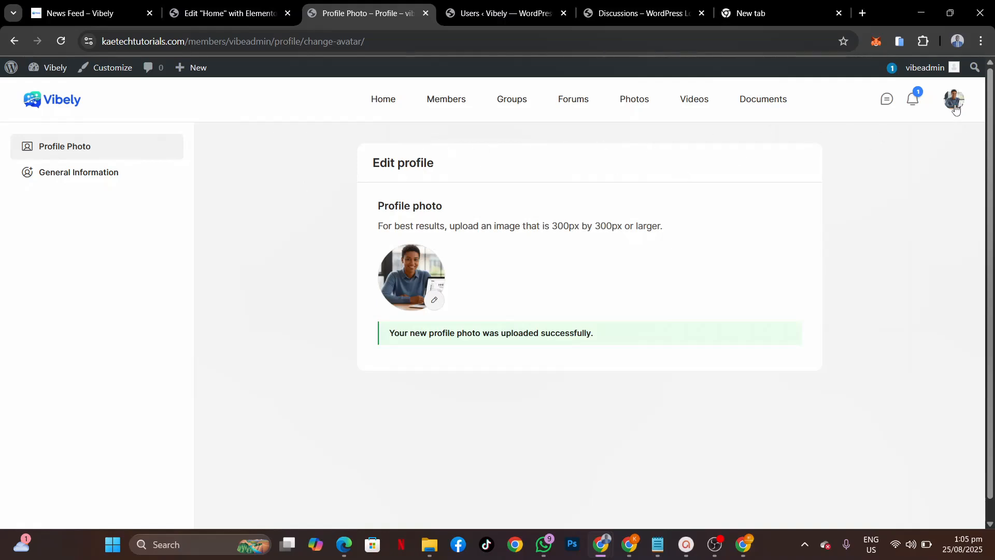
Step: Open the admin's own profile via View profile and glance at the More sections list
mouse_move(953, 104)
mouse_move(893, 139)
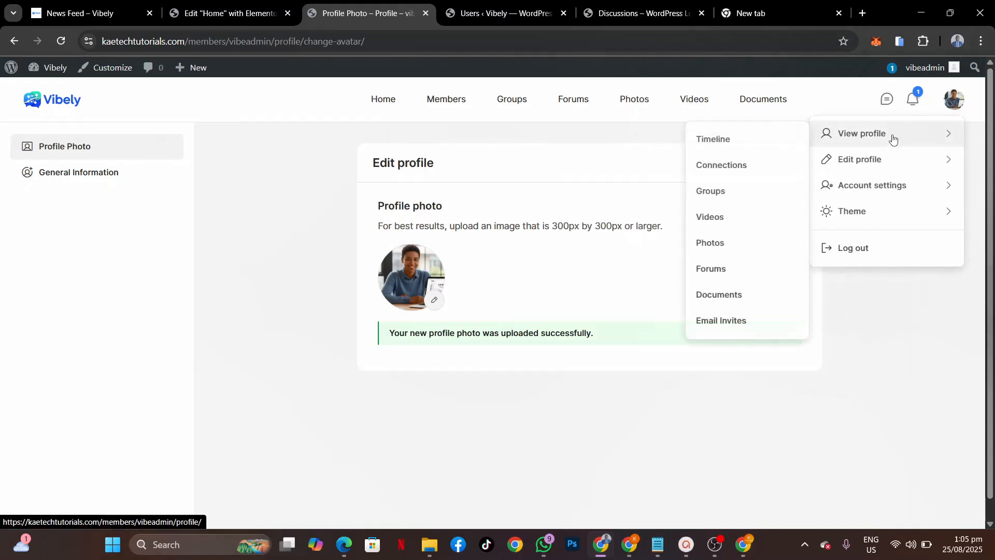
click(893, 139)
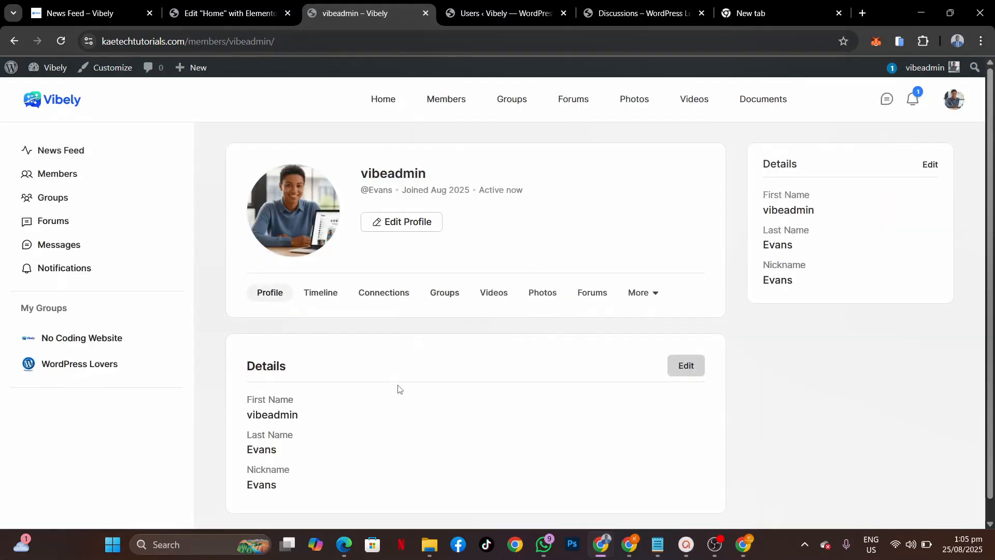
scroll(535, 333, down, 1)
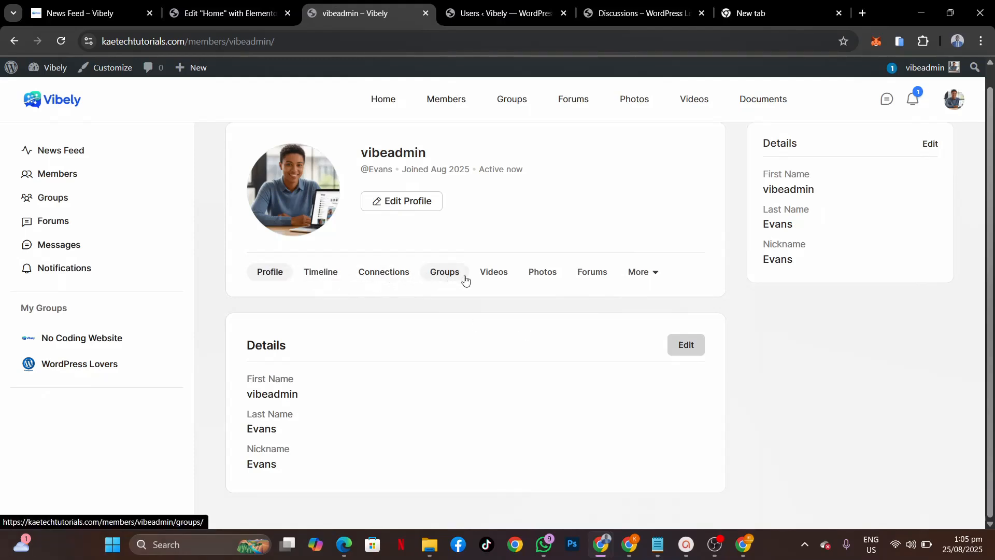
click(655, 278)
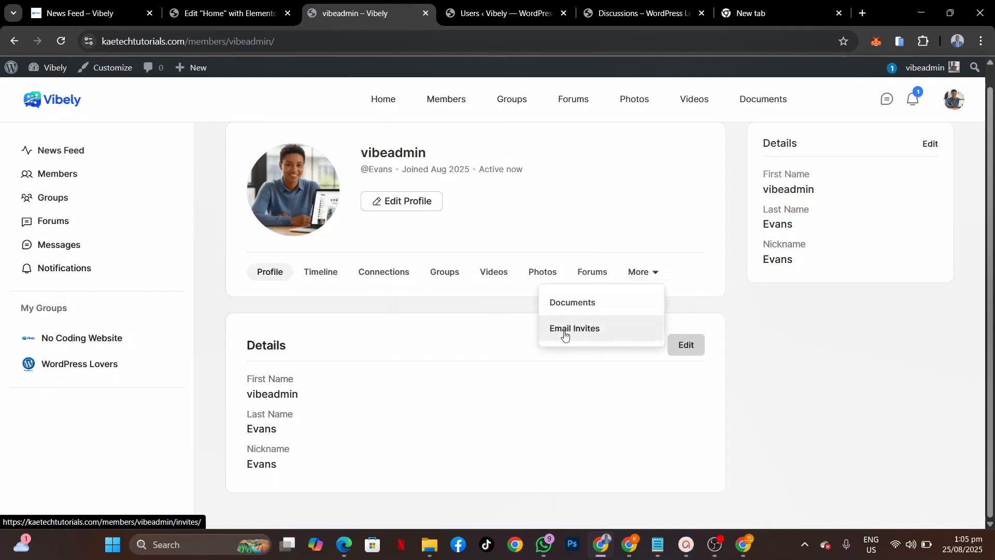
click(692, 228)
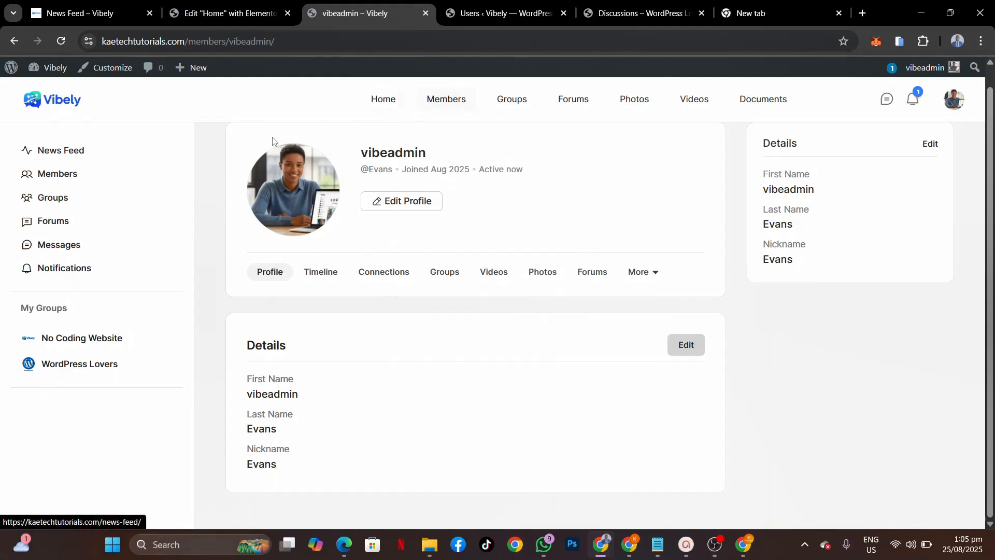
Step: From the Users admin tab, open Settings > BuddyPress and read the integration notes
click(489, 13)
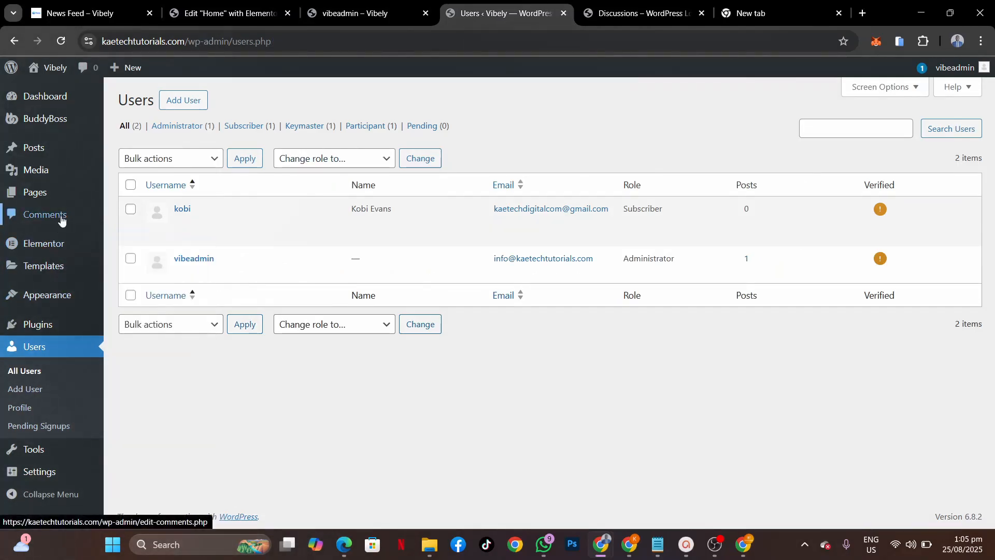
mouse_move(28, 477)
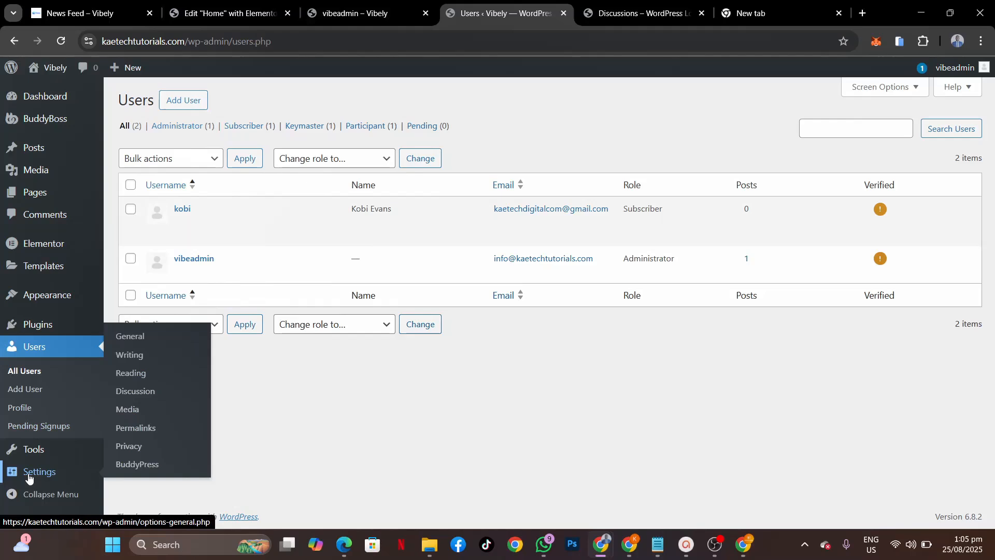
click(146, 464)
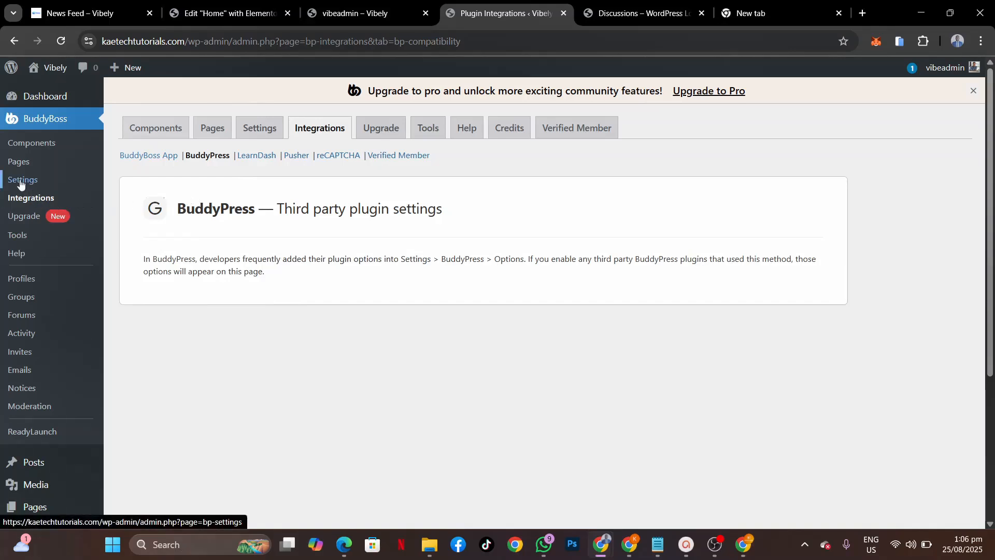
scroll(20, 184, down, 4)
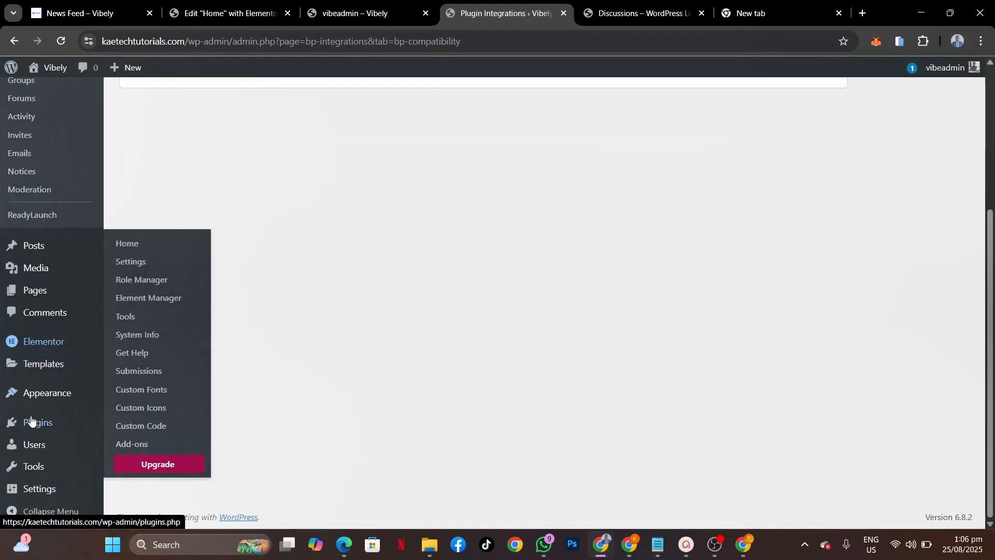
Step: Open the Verified Member for BuddyPress settings from Installed Plugins
mouse_move(32, 421)
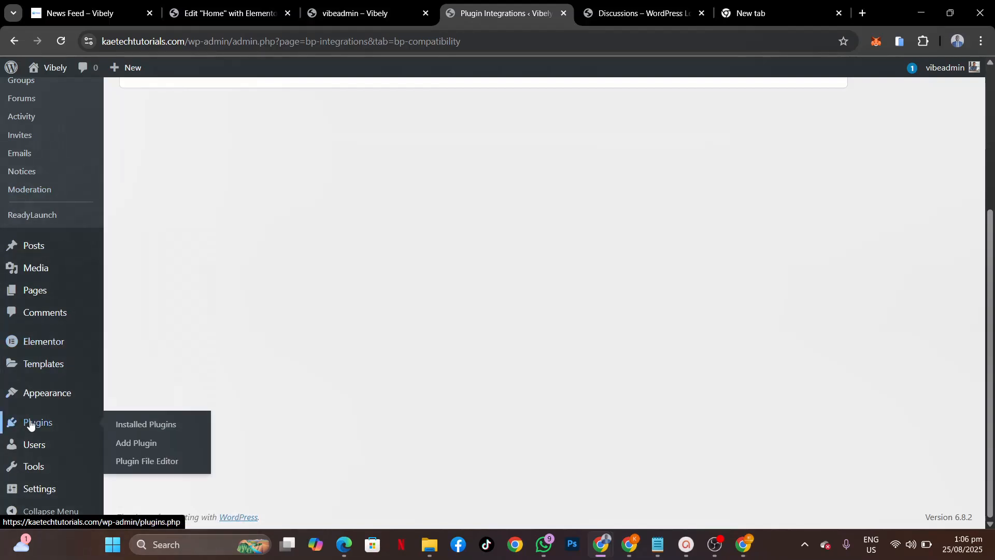
click(146, 425)
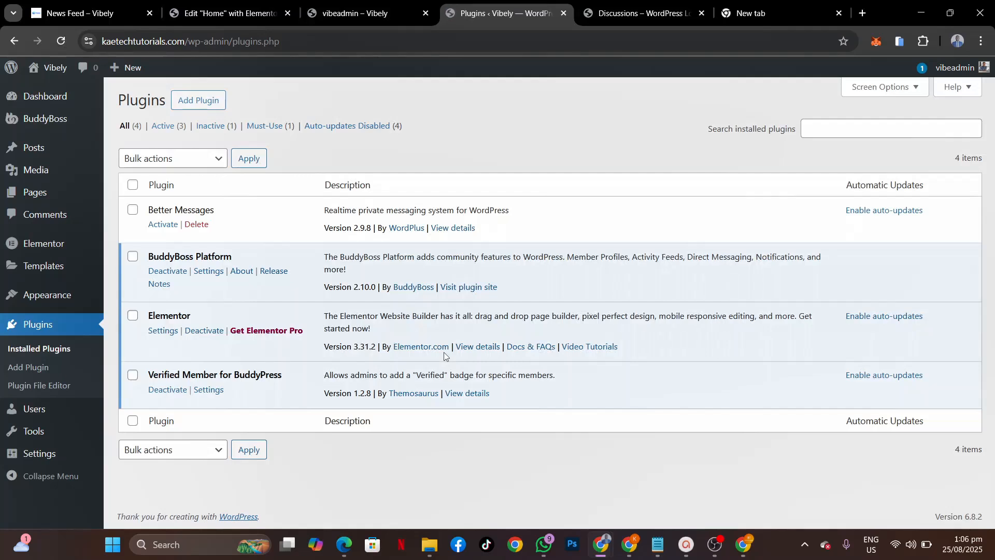
click(214, 390)
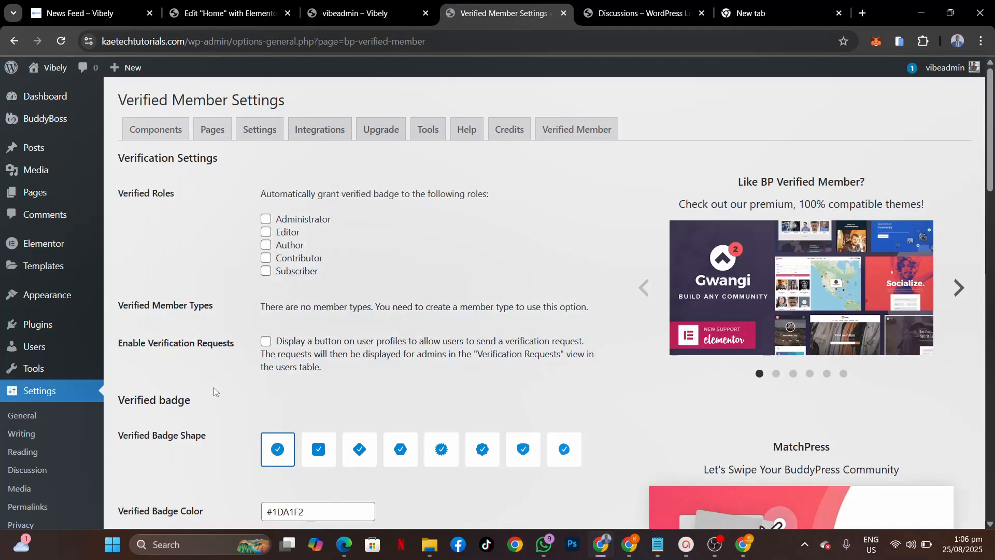
scroll(574, 281, down, 2)
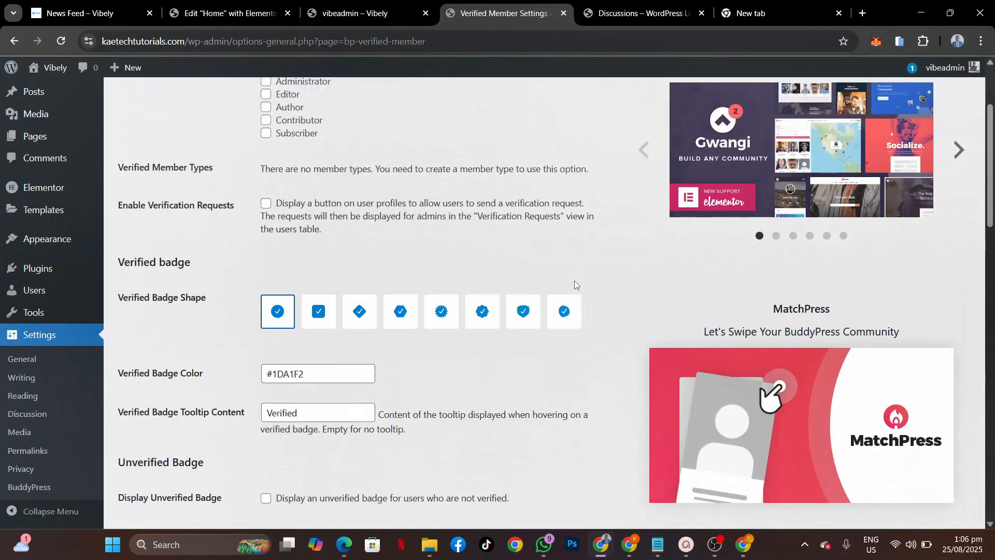
scroll(574, 280, up, 2)
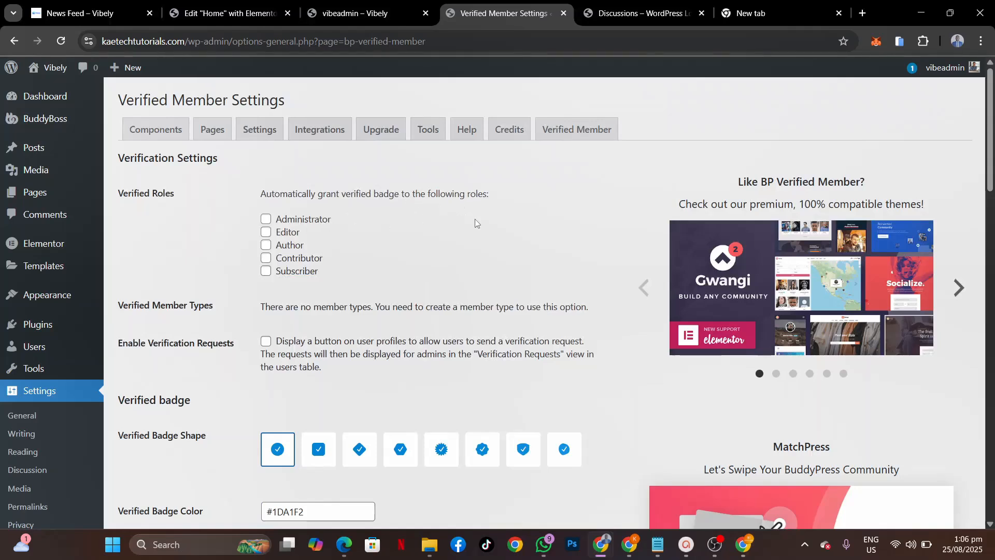
Step: Tick Administrator for auto-verification and enable verification requests
click(267, 222)
scroll(459, 327, down, 2)
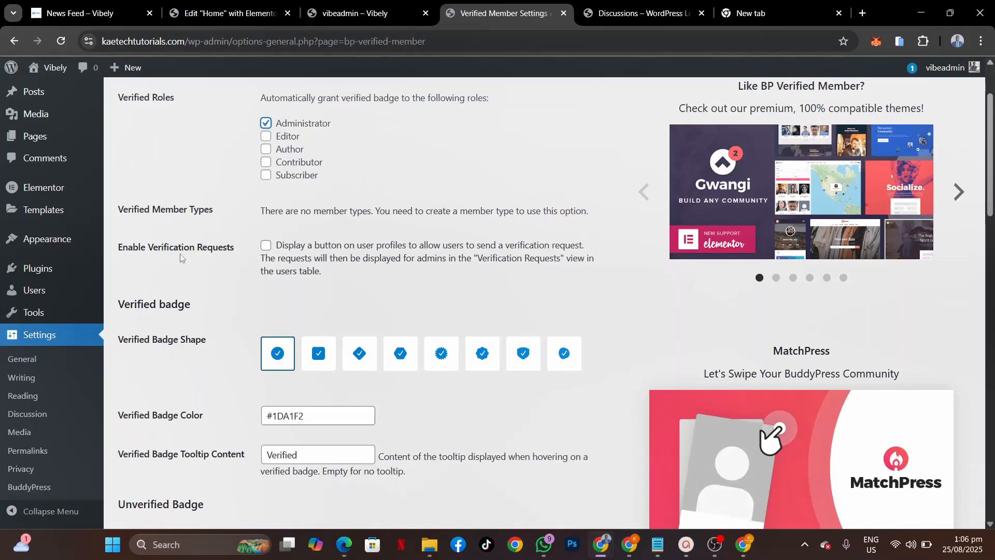
click(265, 245)
scroll(476, 275, down, 2)
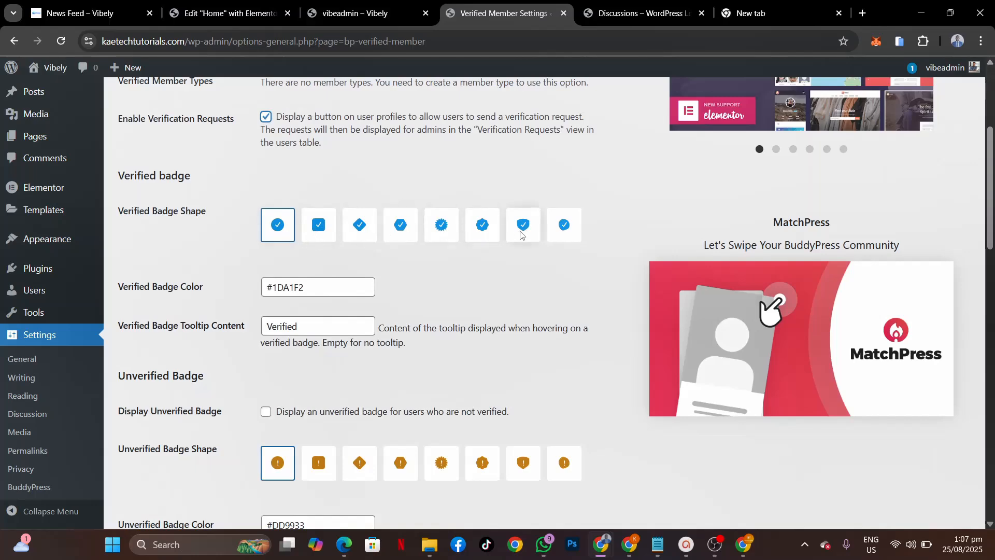
scroll(460, 167, up, 2)
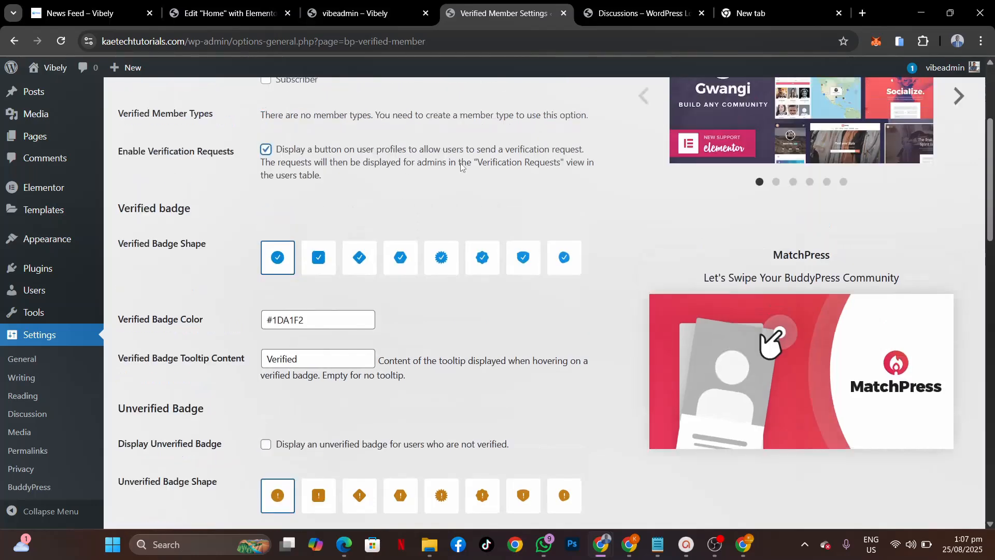
scroll(461, 166, down, 1)
scroll(461, 166, up, 3)
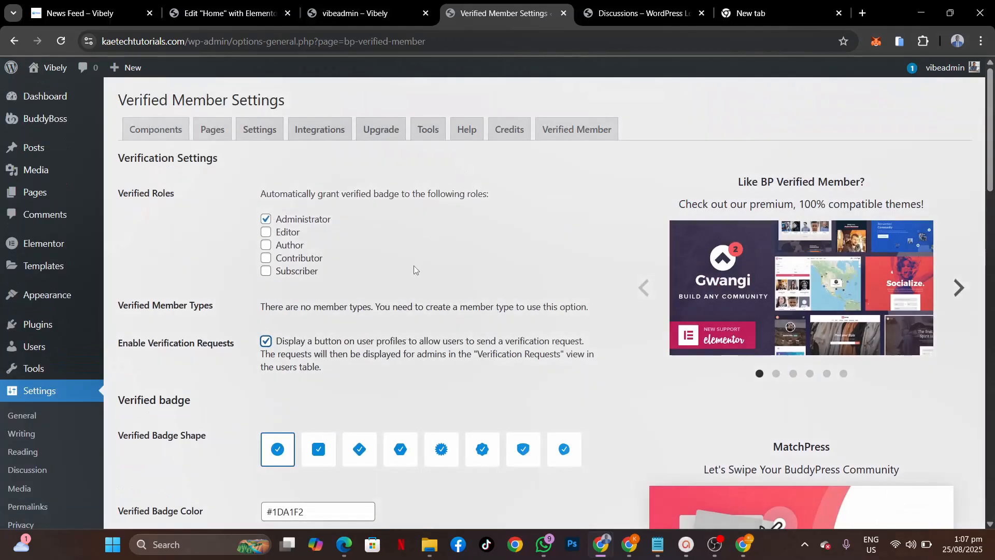
scroll(413, 265, down, 2)
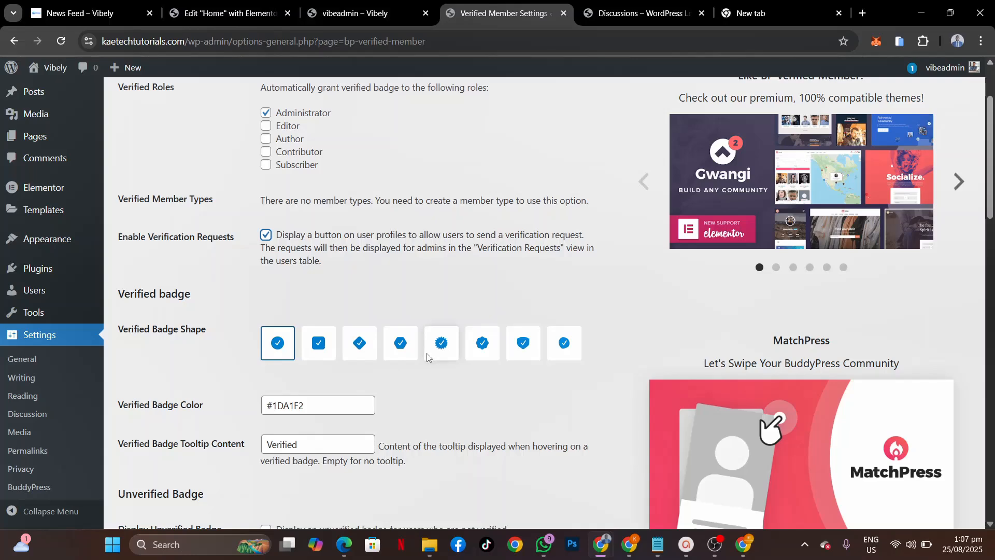
scroll(481, 288, down, 5)
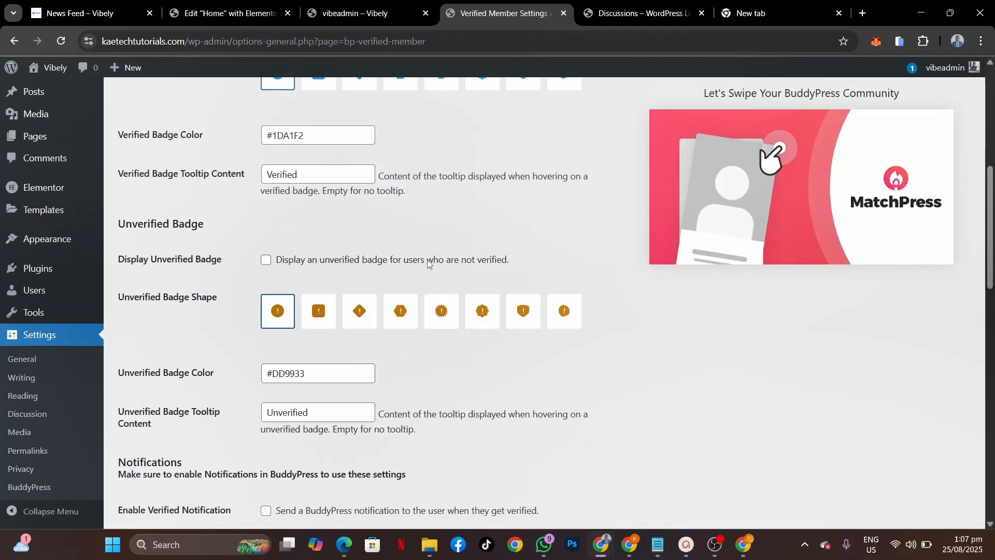
Step: Turn on the notifications sent when a member is verified and when verification is revoked
scroll(509, 364, down, 5)
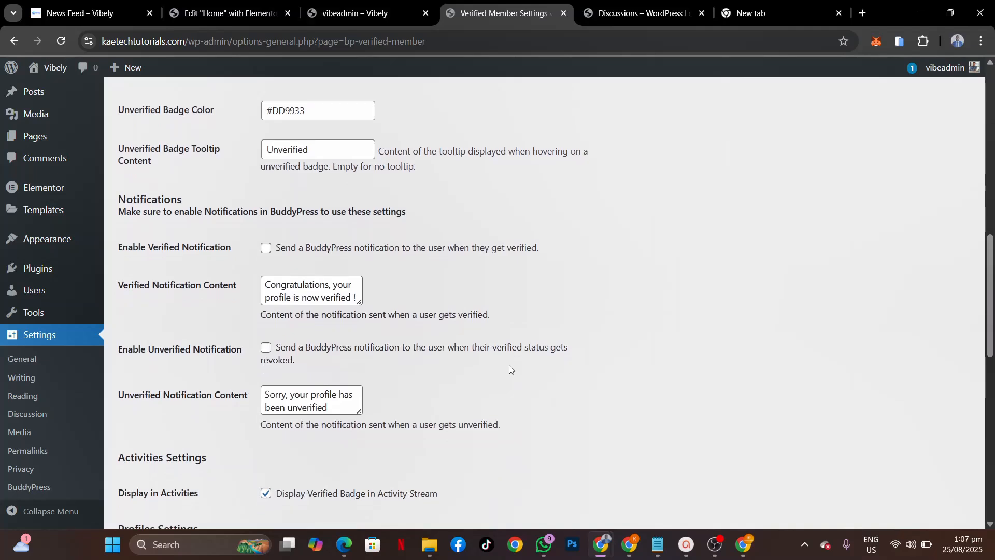
scroll(509, 369, down, 1)
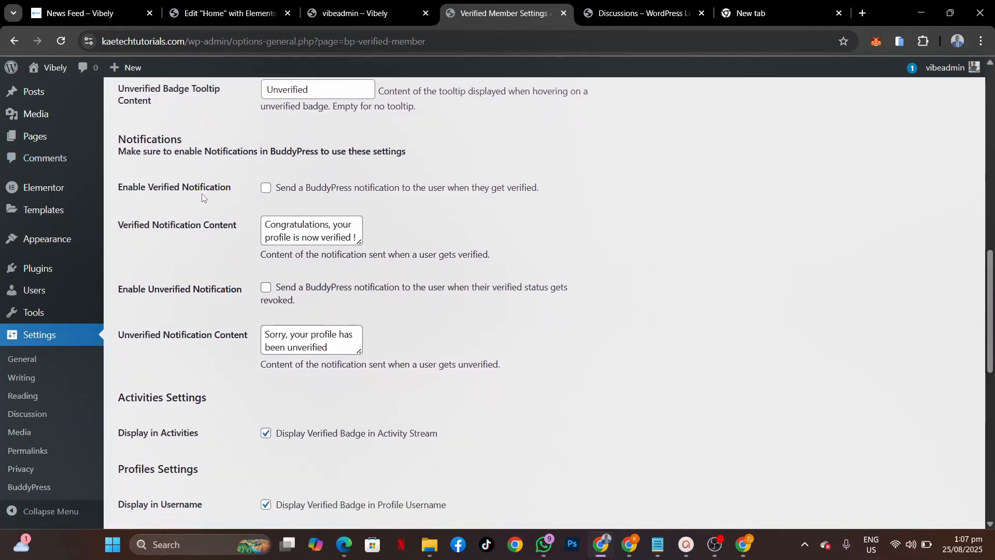
click(264, 193)
scroll(213, 341, down, 2)
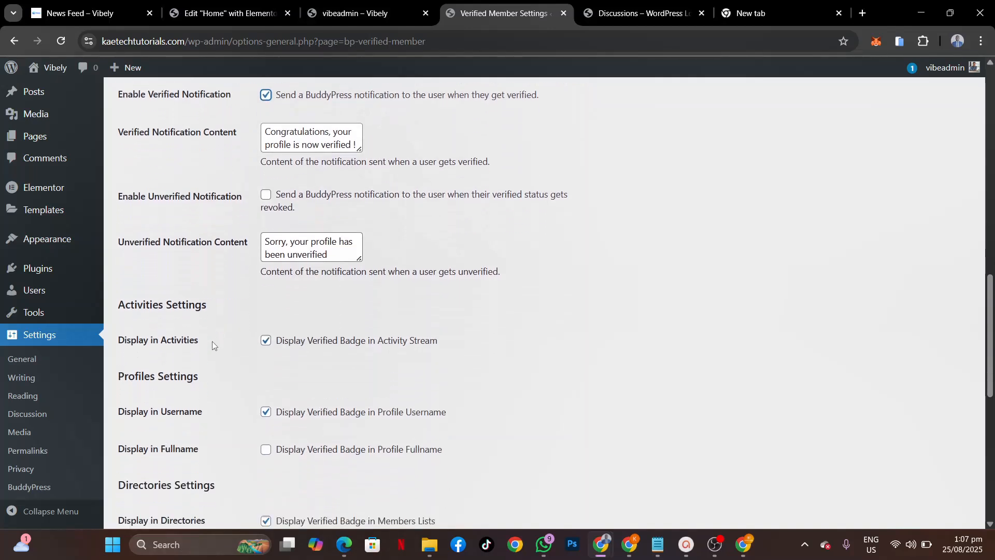
click(266, 187)
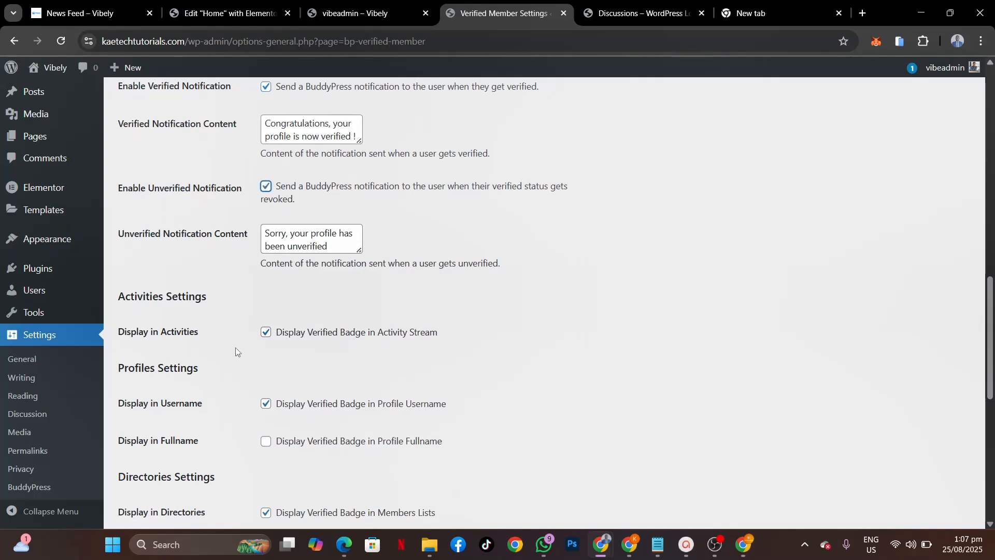
Step: Show the verified badge in private messages, save the settings, and reload the admin's profile
scroll(236, 349, down, 3)
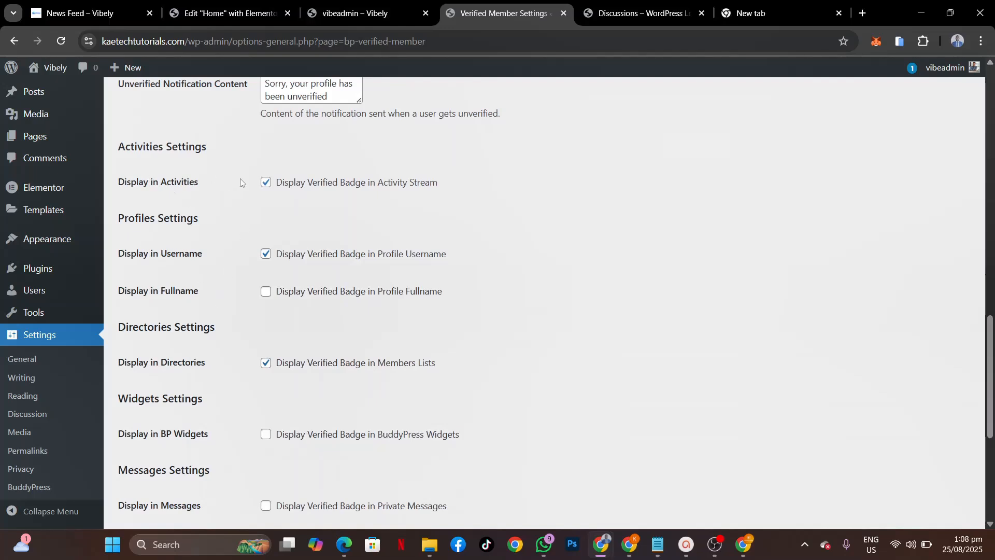
scroll(220, 355, down, 2)
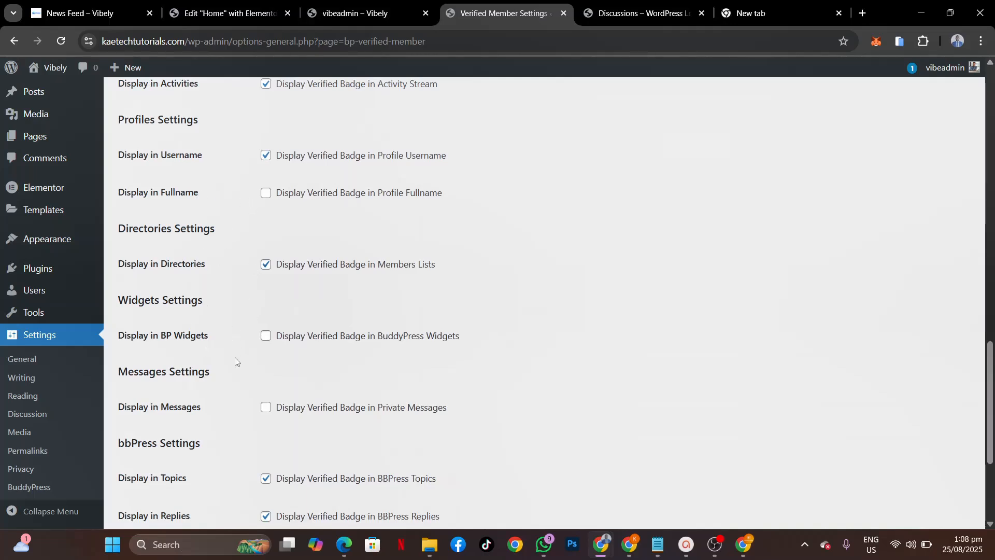
scroll(235, 361, down, 3)
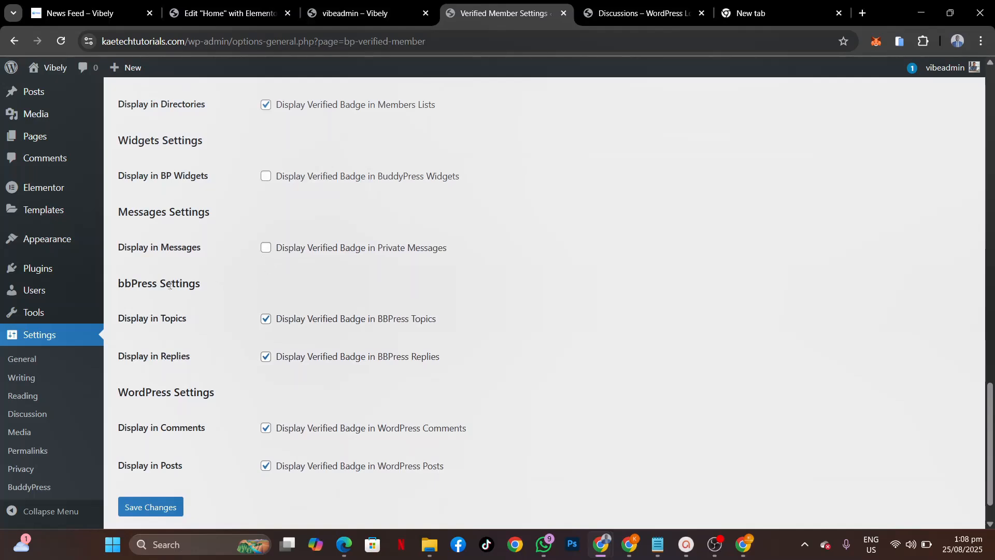
click(264, 243)
scroll(205, 376, down, 1)
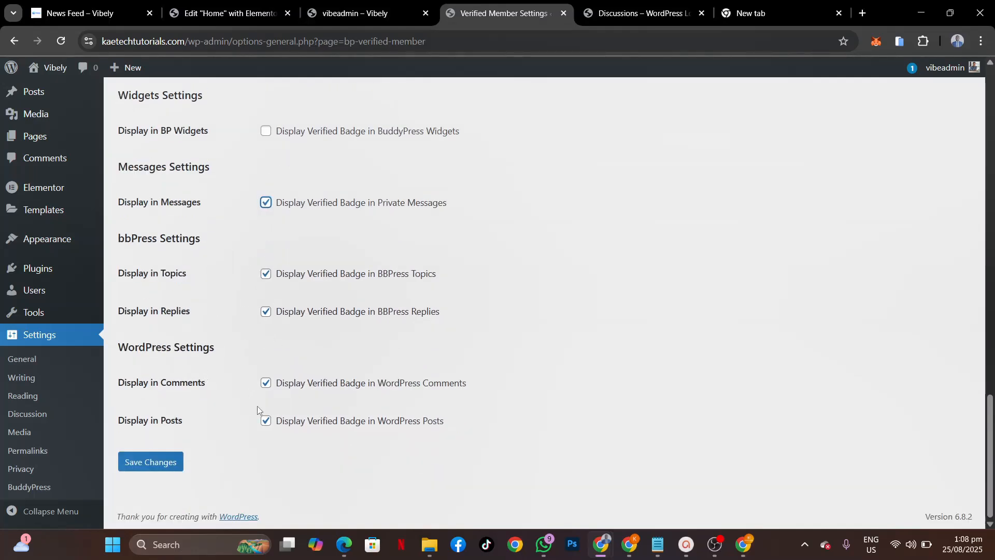
click(155, 460)
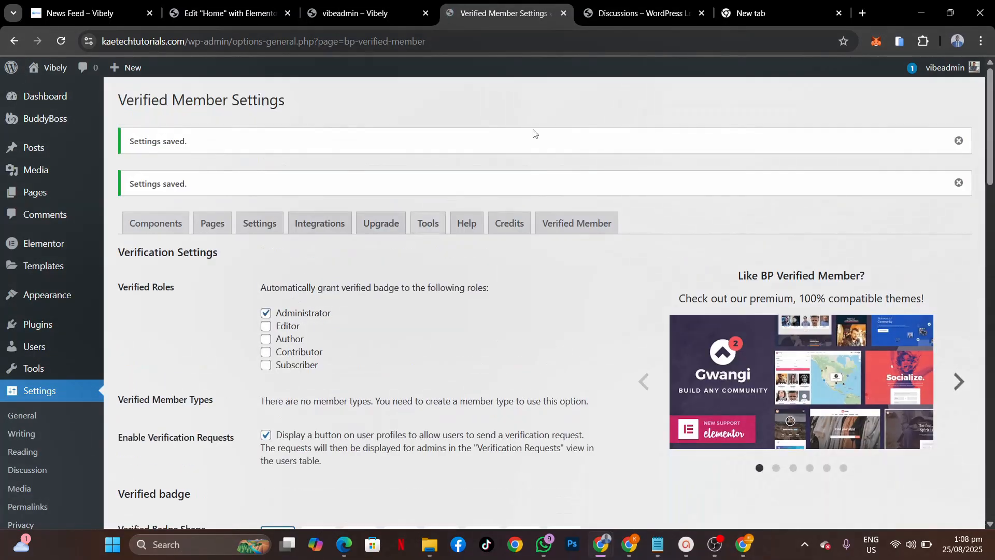
click(358, 18)
click(59, 34)
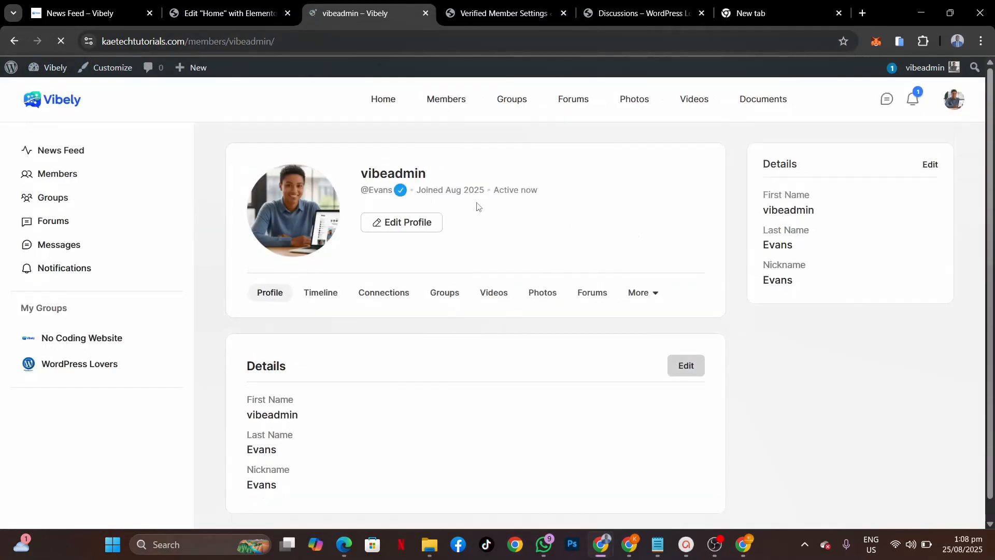
Step: Reload the member's incognito News Feed and scroll through it to find the admin's verified badge
mouse_move(404, 181)
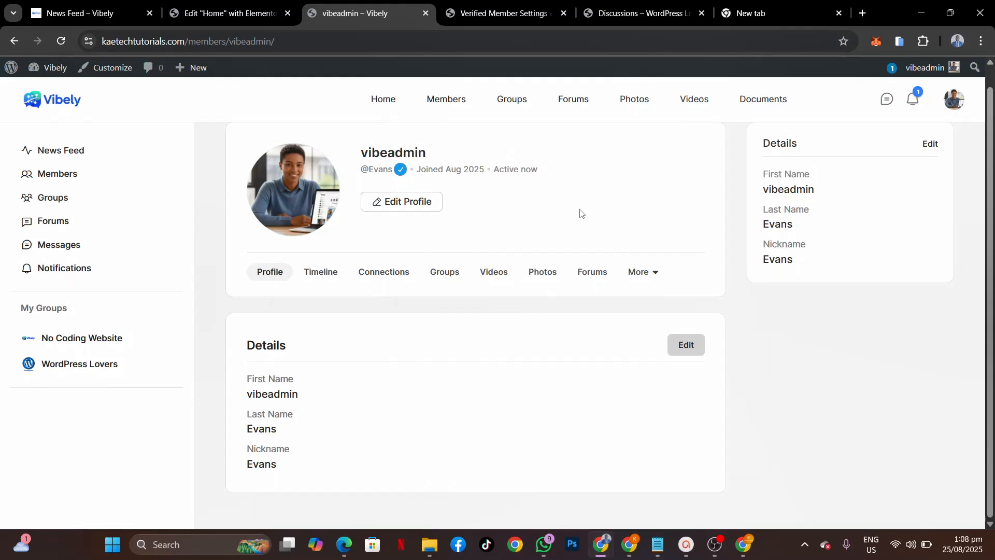
mouse_move(605, 549)
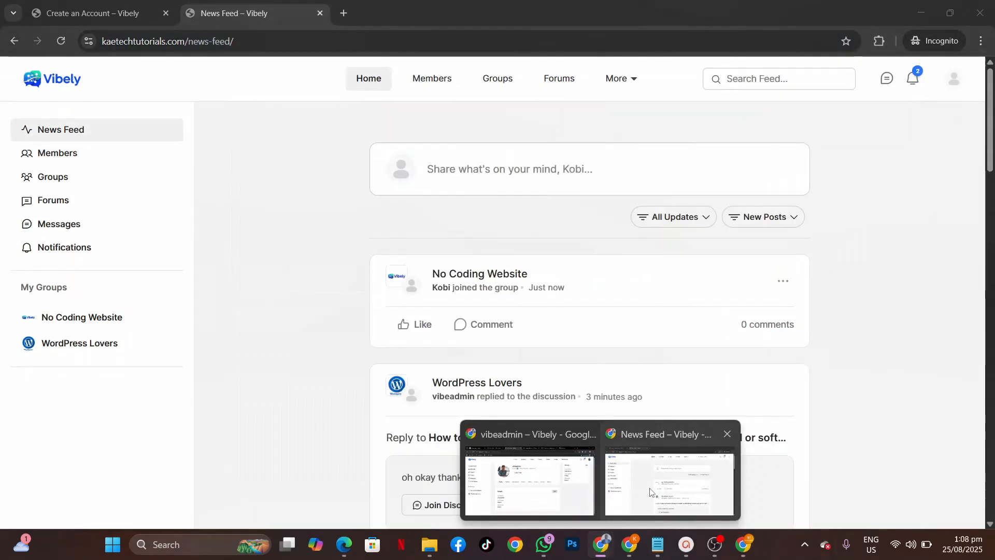
click(651, 492)
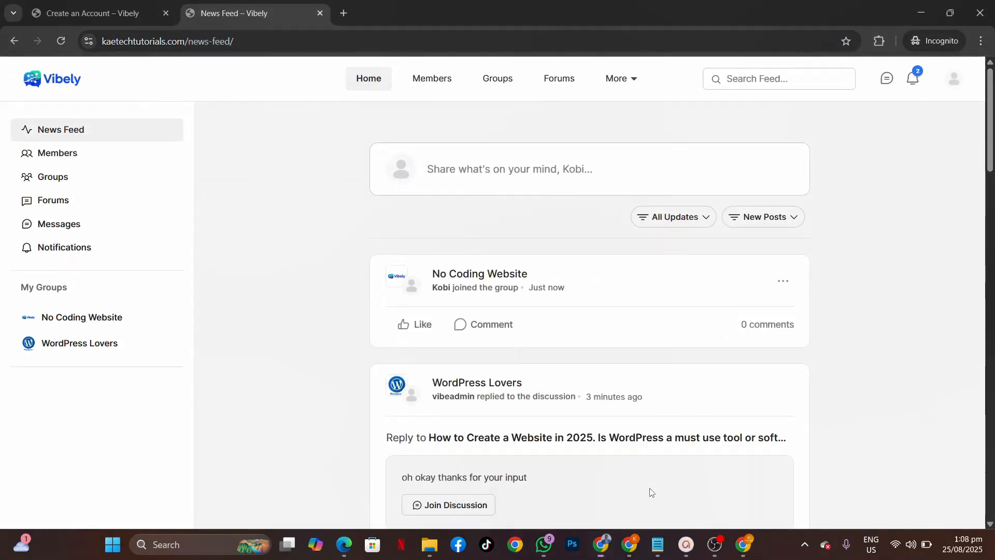
click(63, 41)
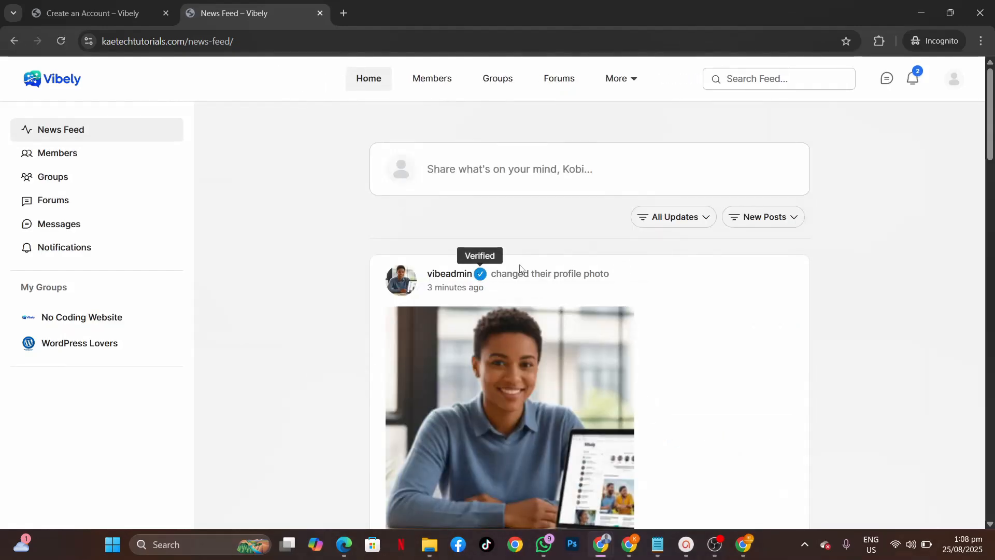
scroll(684, 313, down, 10)
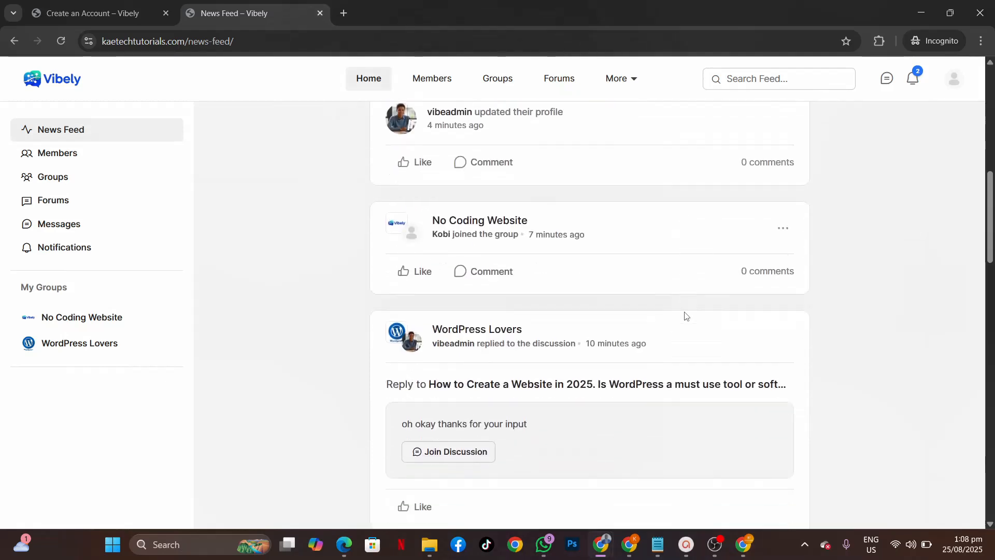
scroll(686, 316, down, 10)
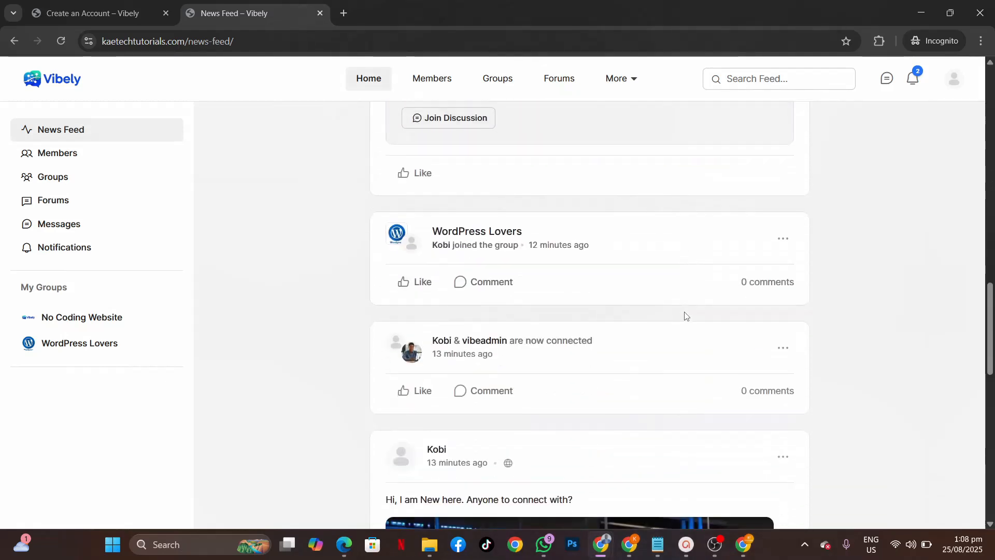
scroll(685, 316, down, 14)
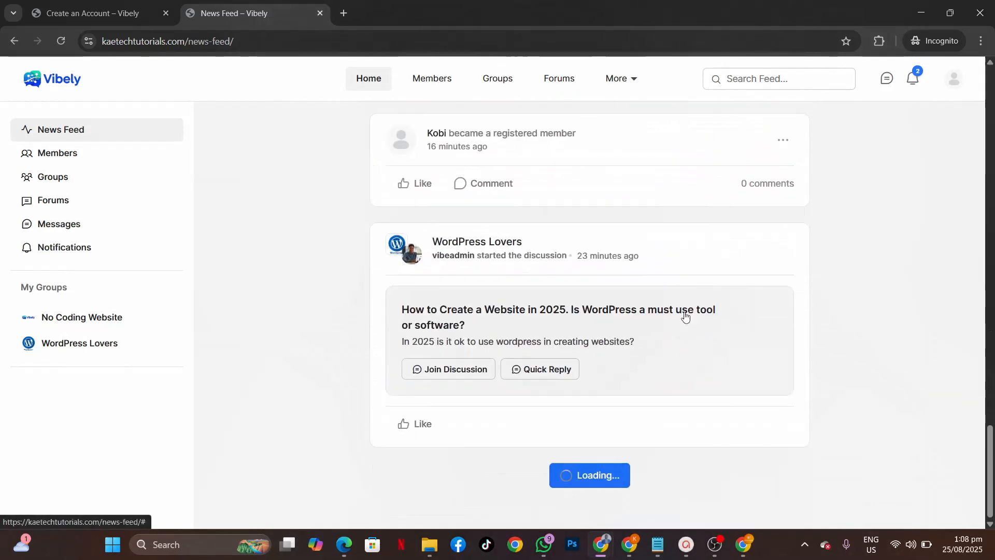
scroll(685, 316, up, 15)
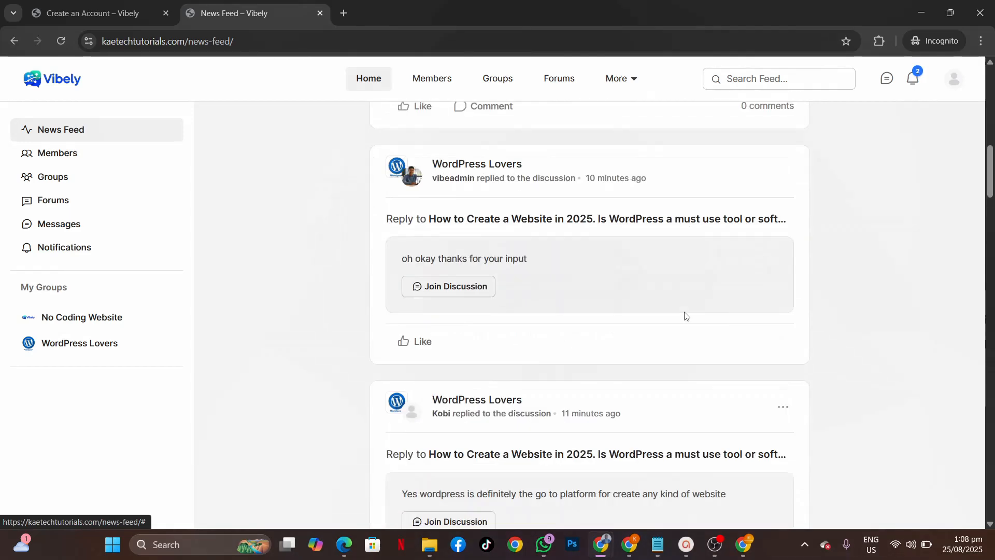
scroll(685, 316, up, 10)
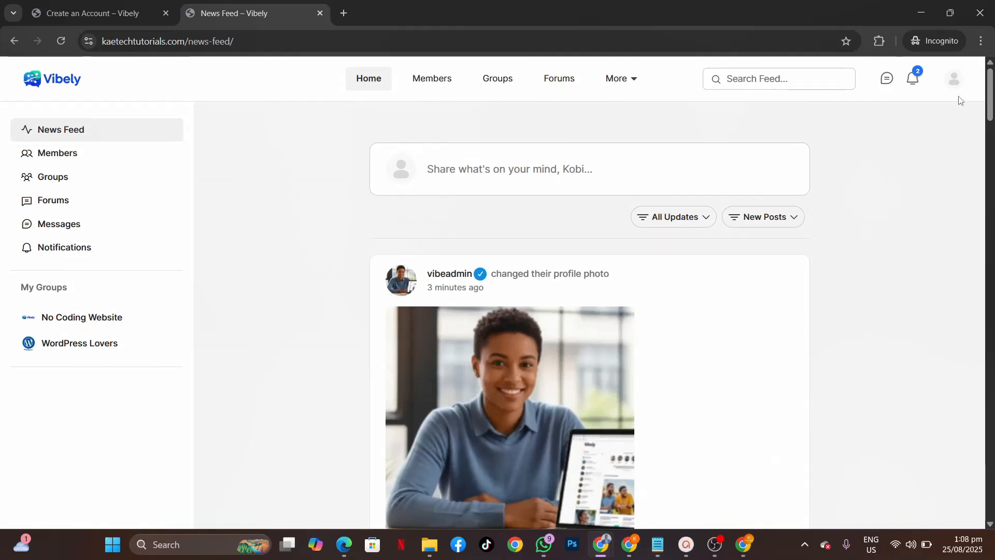
Step: From the member's own profile page, send a verification request
mouse_move(953, 84)
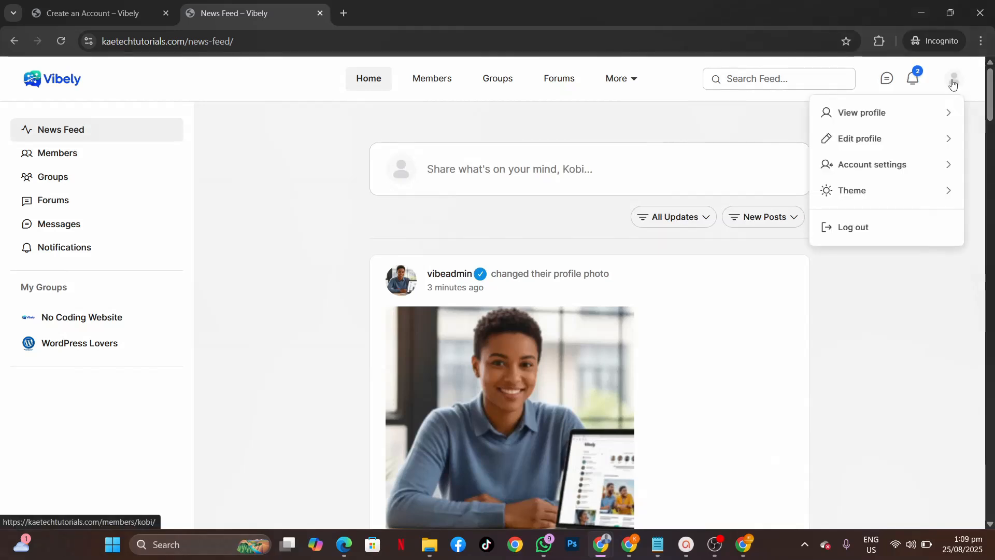
mouse_move(872, 119)
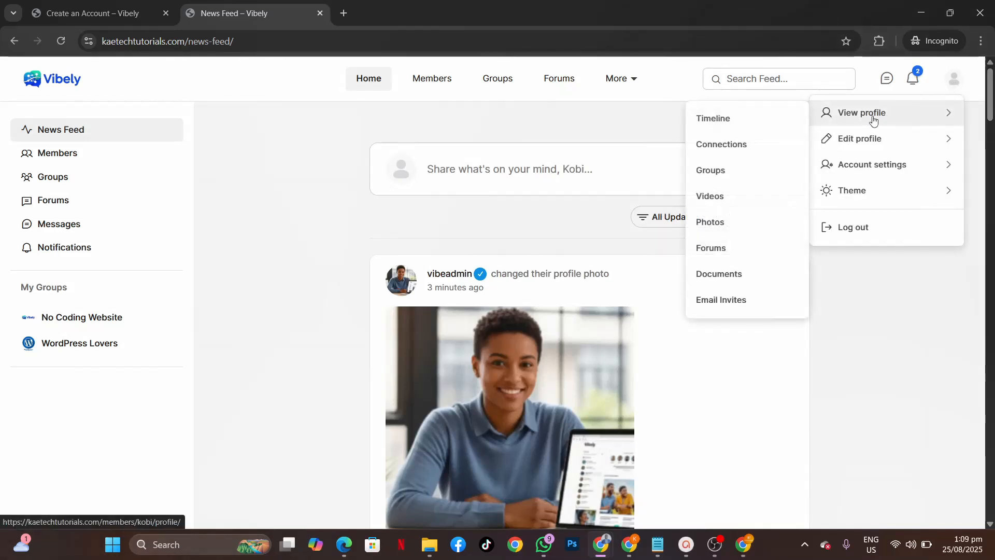
click(874, 120)
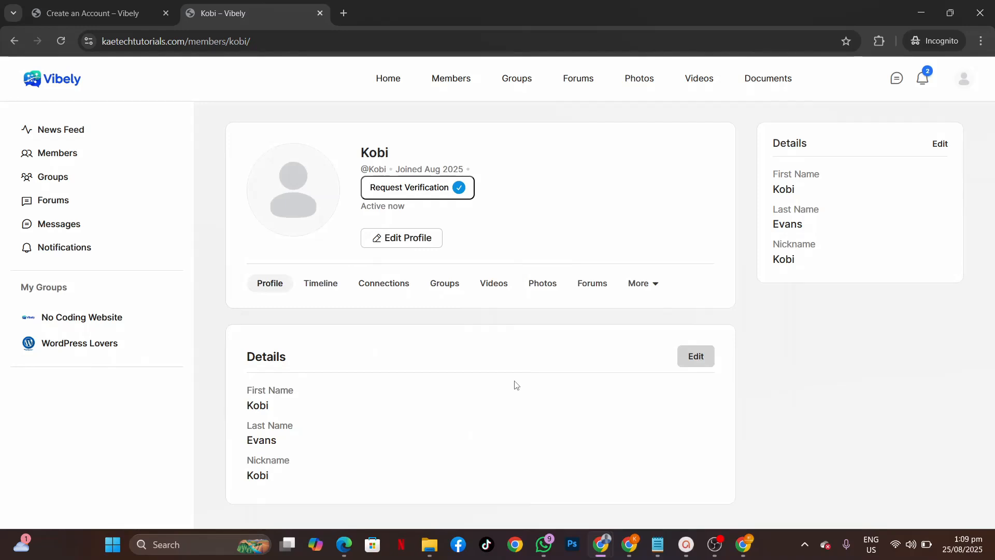
click(434, 192)
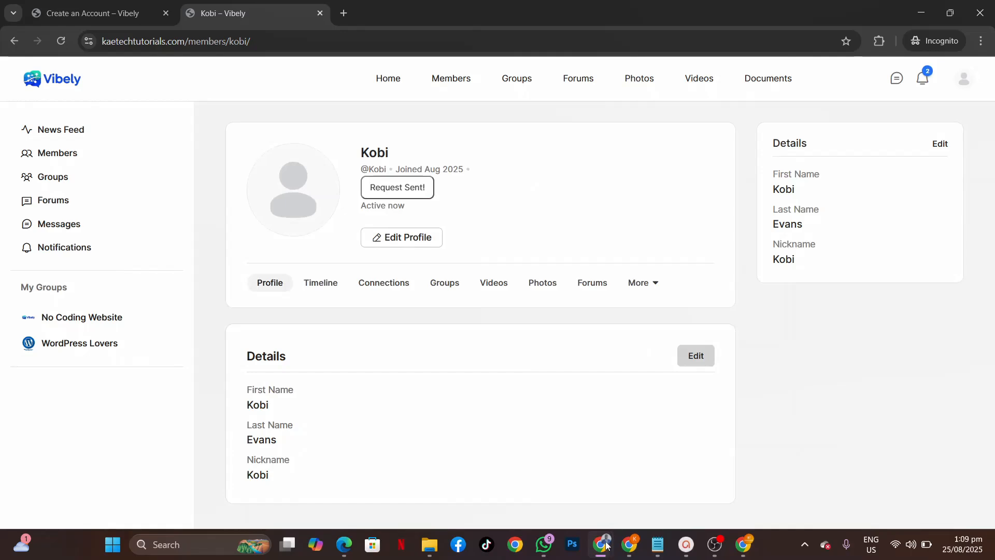
mouse_move(606, 546)
click(526, 483)
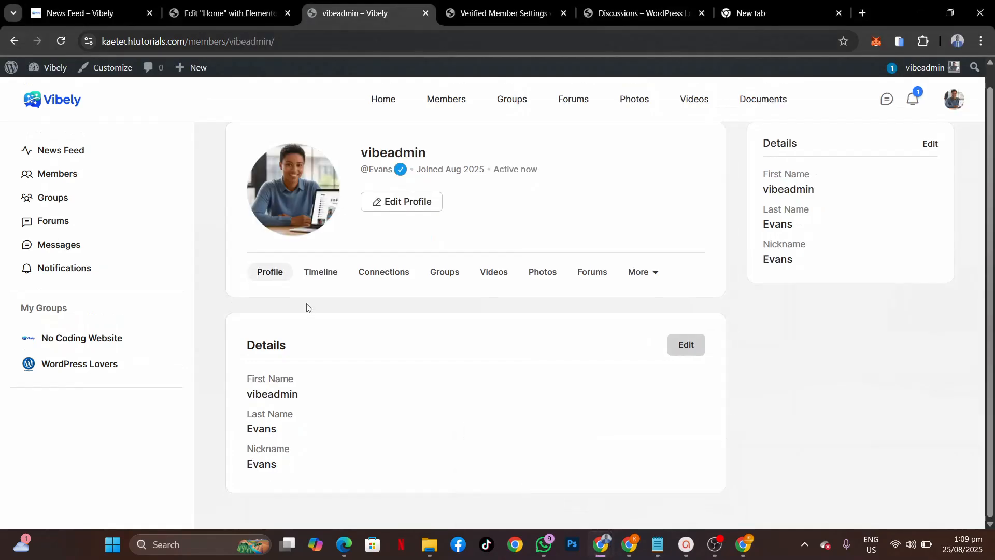
Step: Reload the Verified Member Settings page, then go to Users > All Users to see the pending request
click(486, 15)
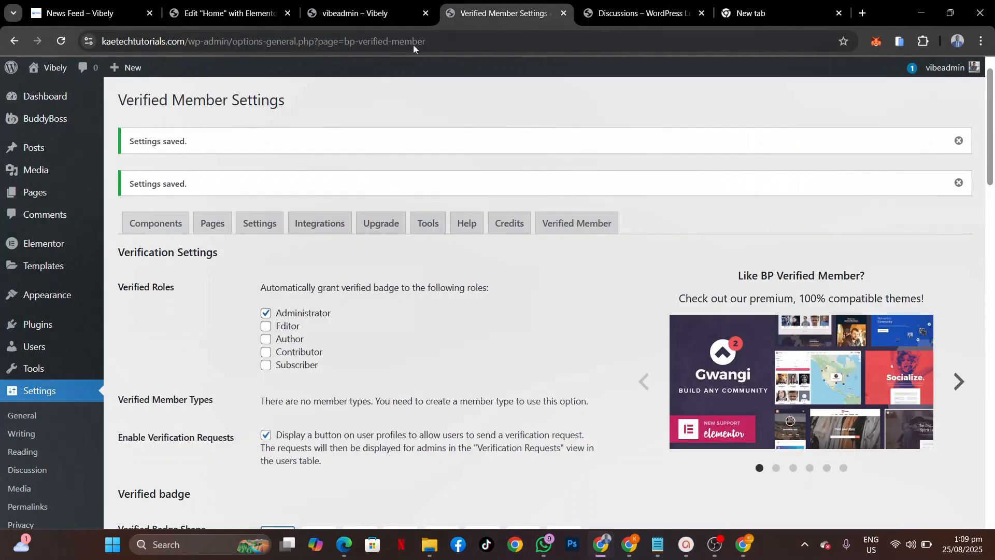
click(64, 45)
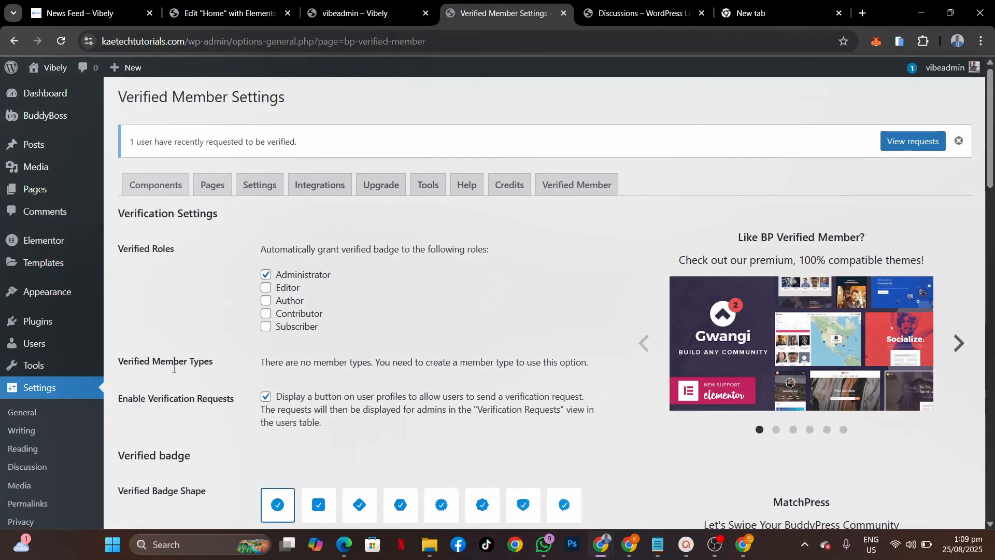
scroll(173, 369, down, 4)
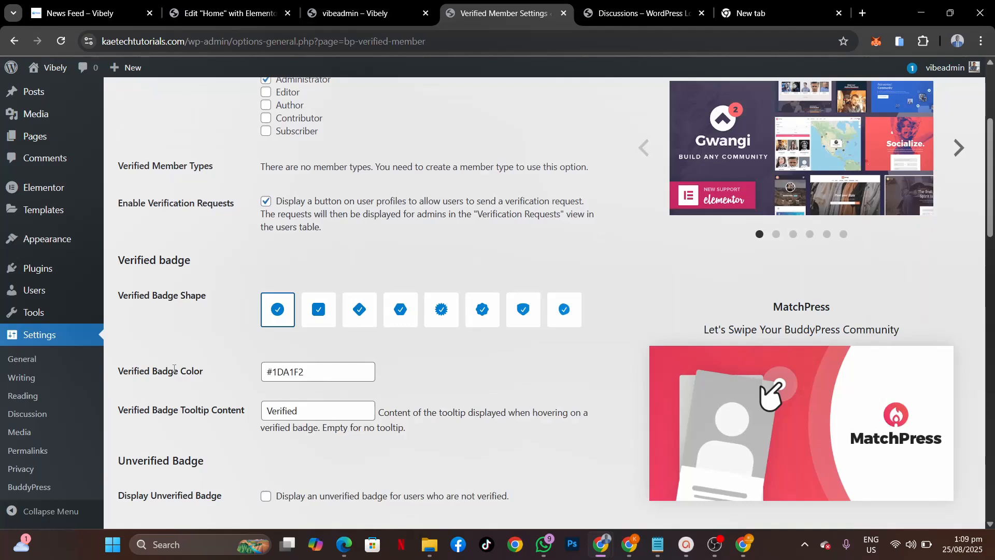
mouse_move(34, 291)
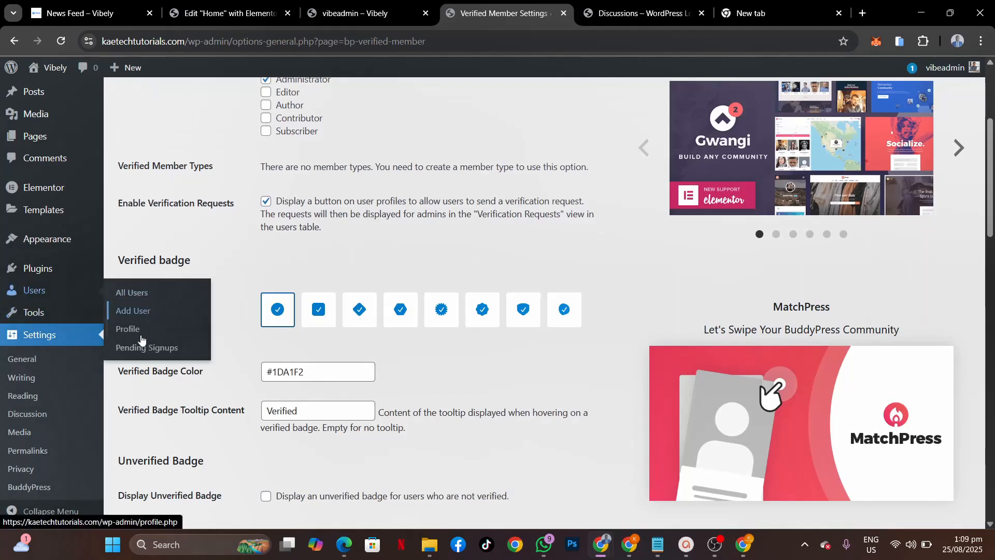
click(136, 293)
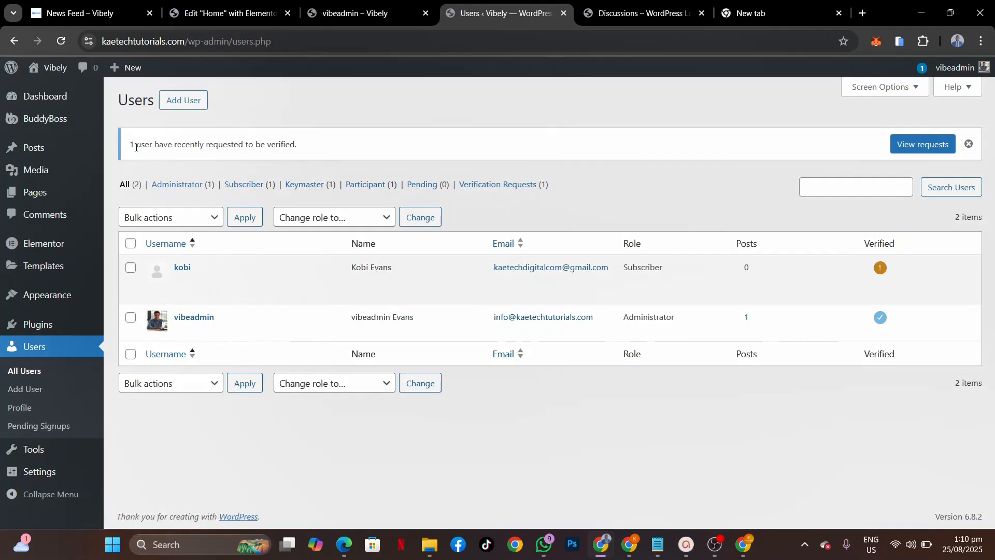
Step: Approve the member's request in the Verification Requests list using the orange ! icon
drag(130, 146, 304, 151)
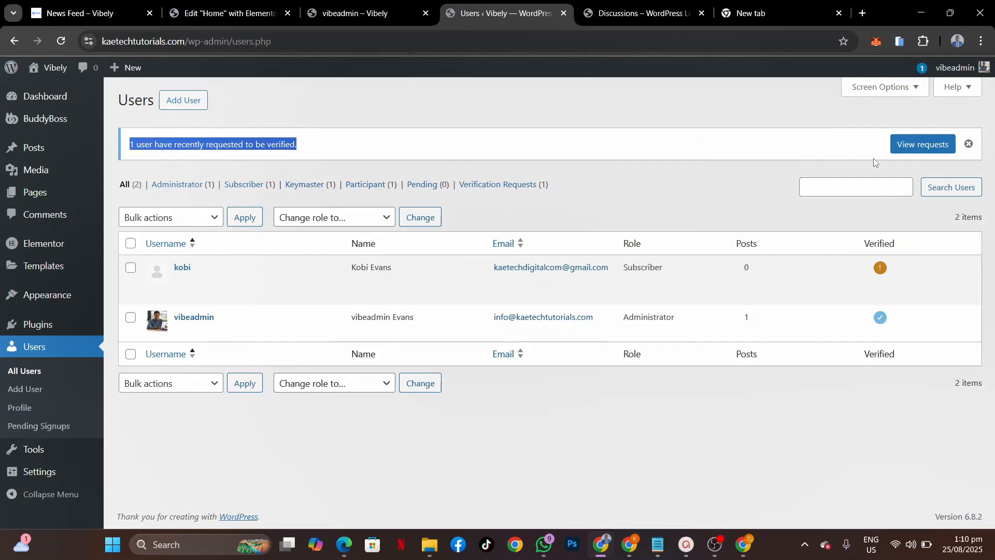
click(906, 147)
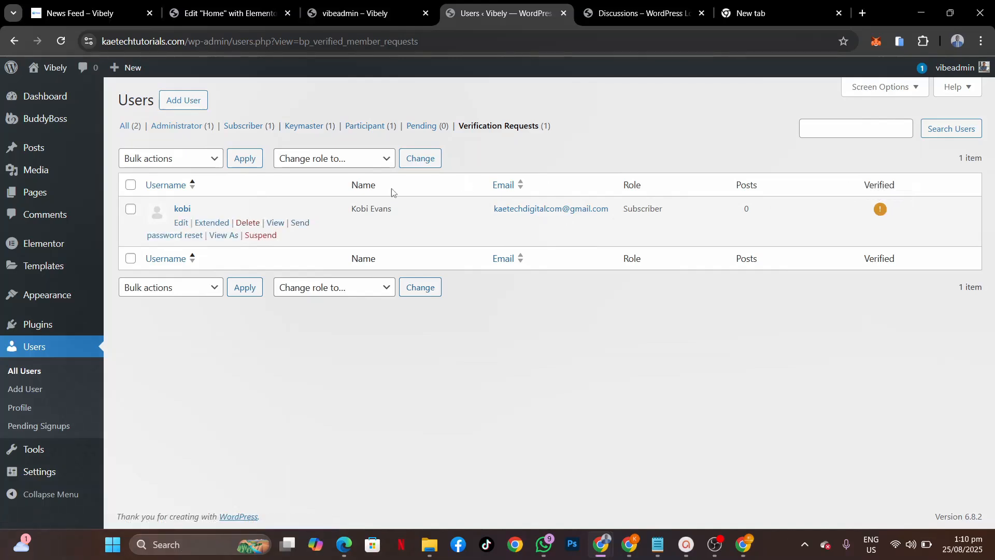
click(192, 161)
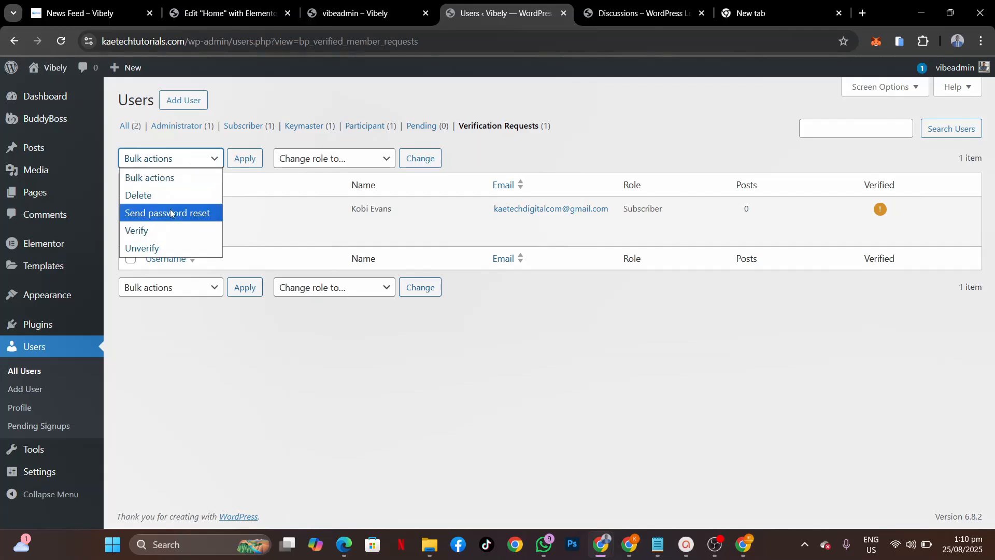
click(656, 160)
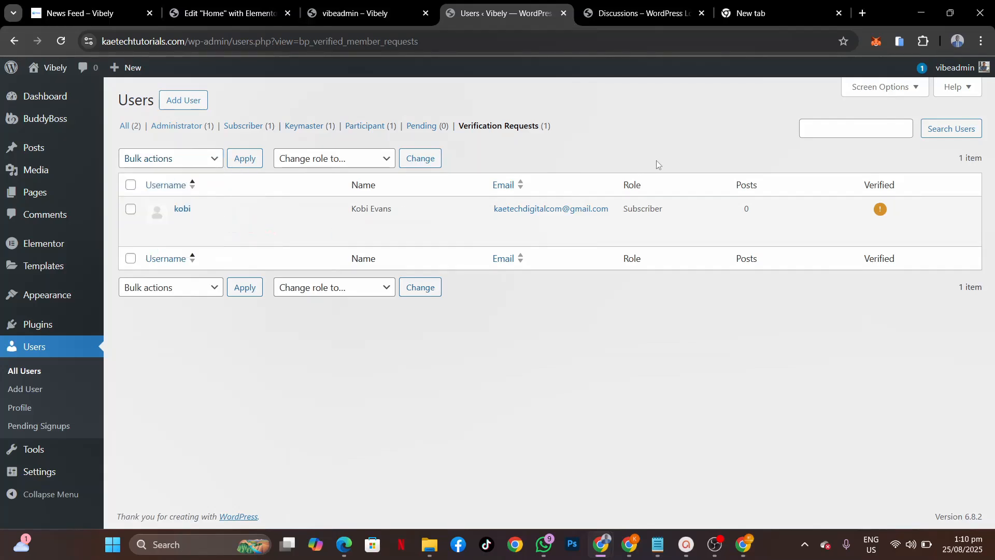
click(879, 209)
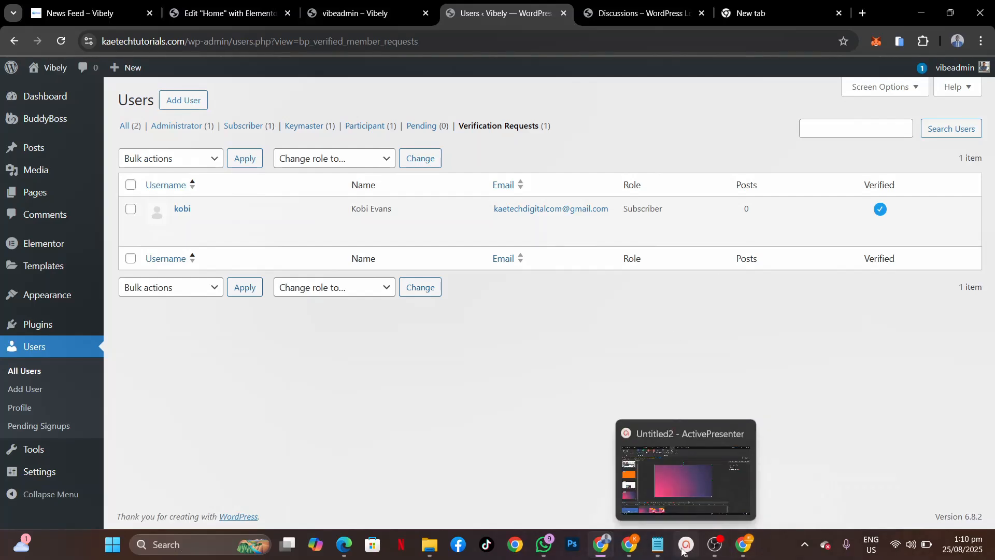
mouse_move(635, 555)
mouse_move(604, 550)
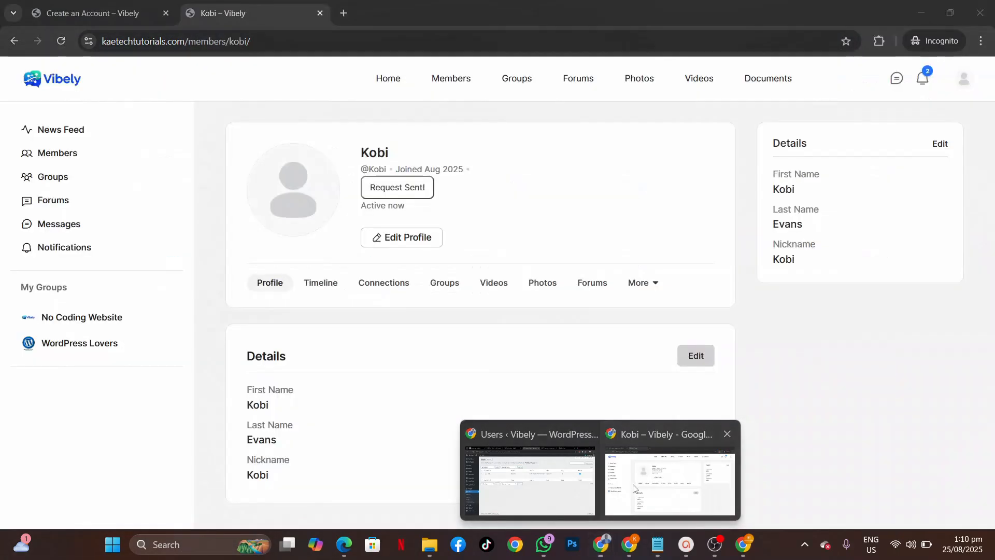
click(622, 489)
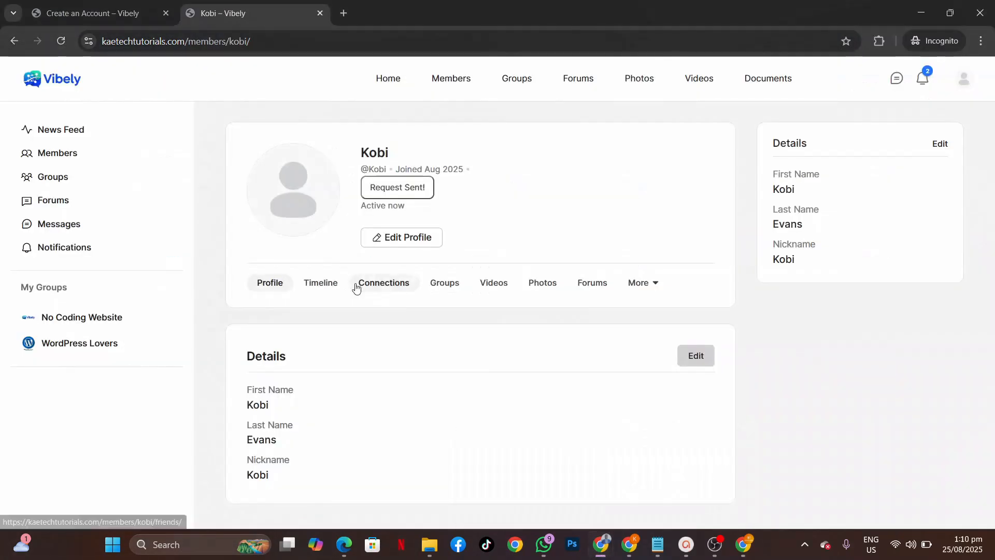
Step: Reload the member's Vibely profile to confirm the verified badge, then return to the admin window
click(61, 41)
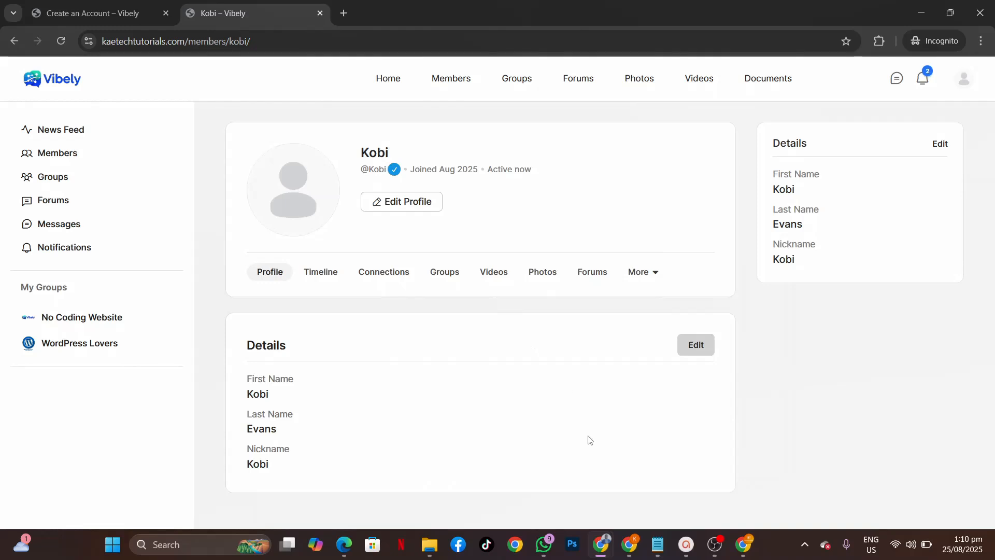
mouse_move(612, 549)
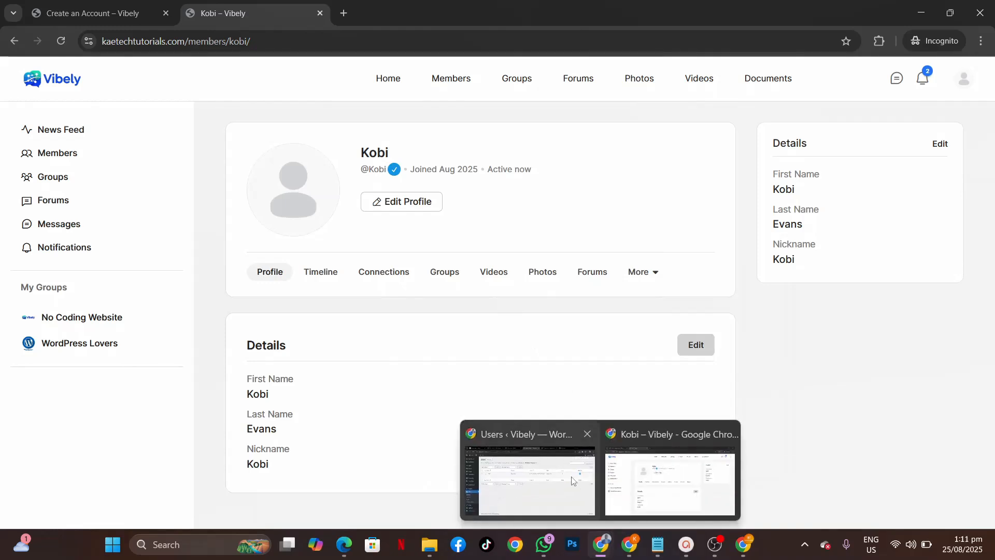
click(572, 480)
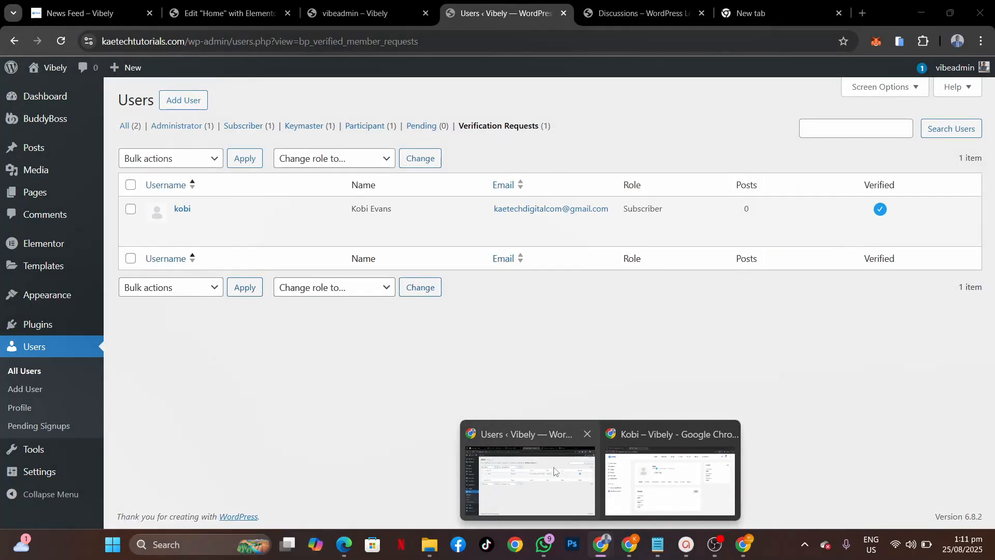
Step: Activate Better Messages from the Installed Plugins list
click(554, 470)
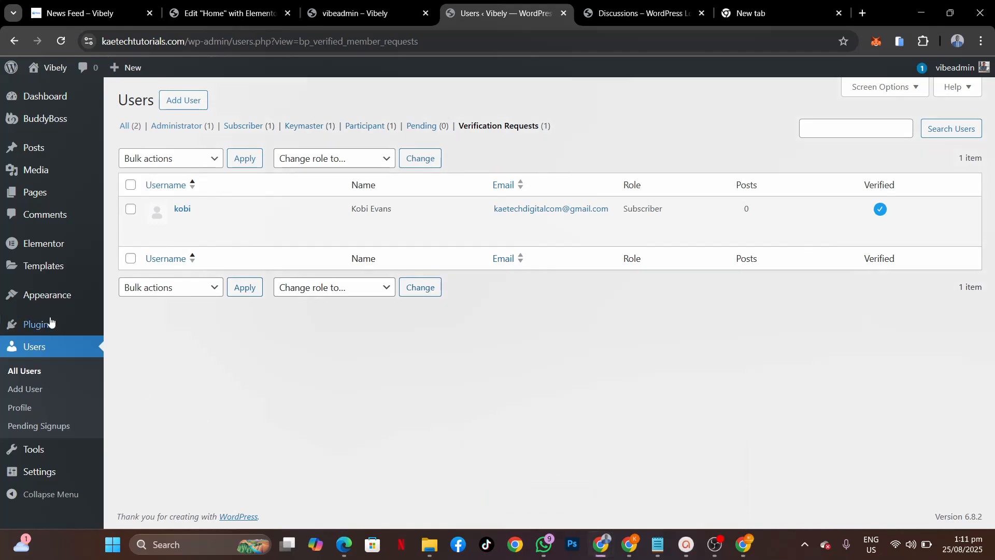
mouse_move(51, 322)
click(157, 327)
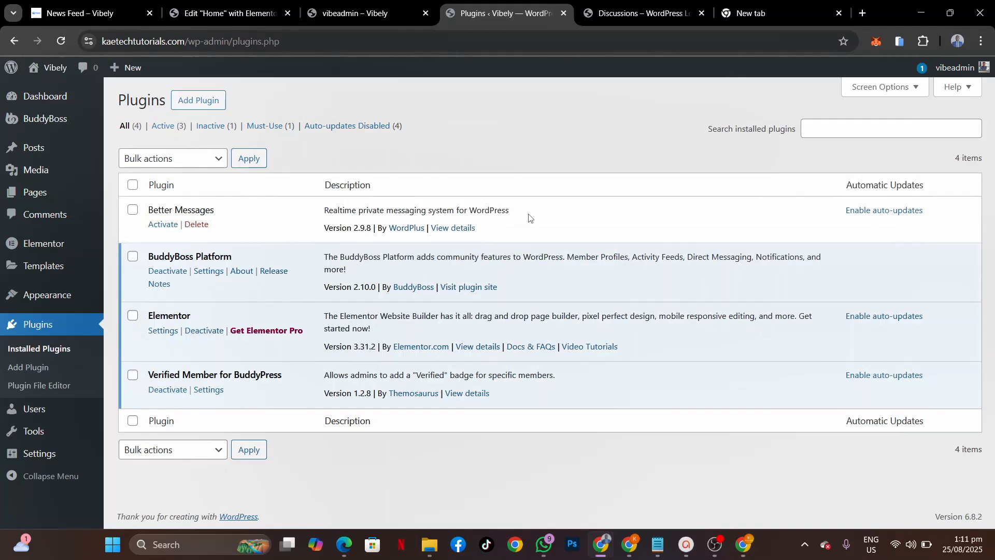
click(158, 227)
click(164, 227)
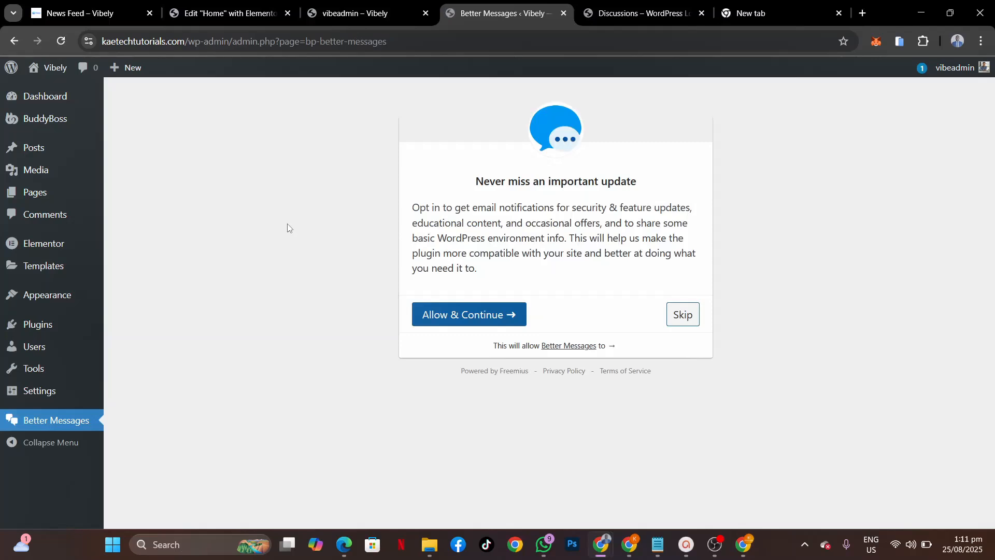
Step: Skip the Better Messages update opt-in and look over its General settings page
click(680, 314)
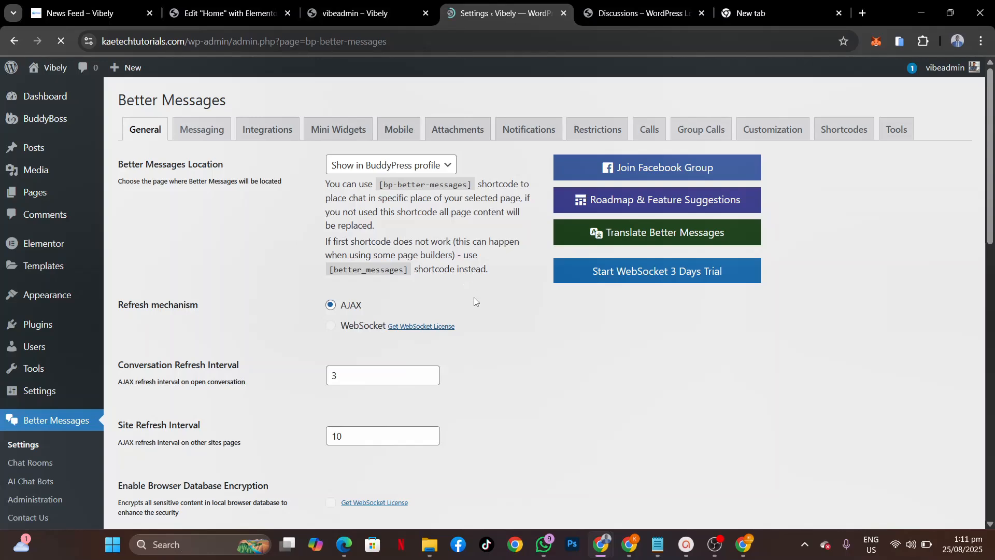
scroll(441, 318, down, 5)
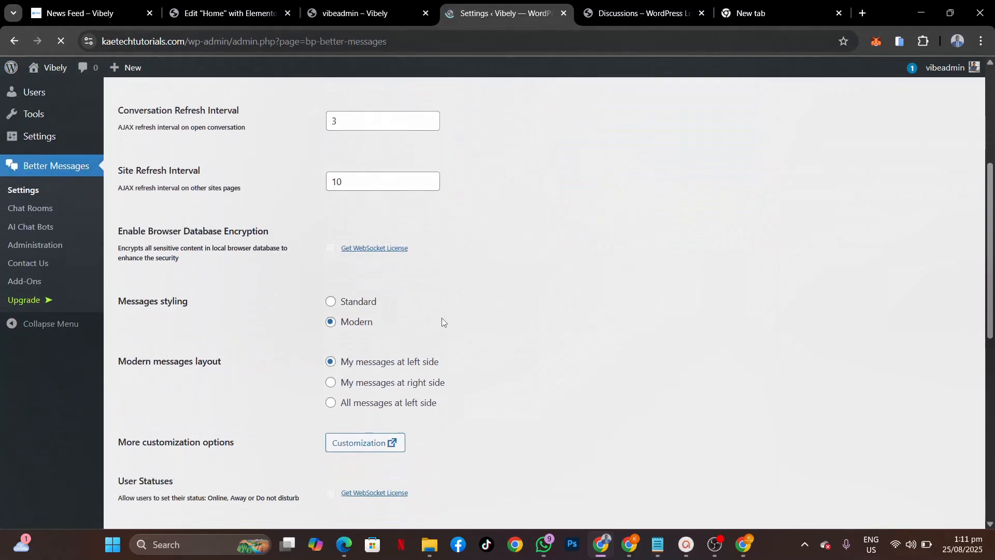
scroll(441, 318, down, 7)
scroll(442, 318, up, 4)
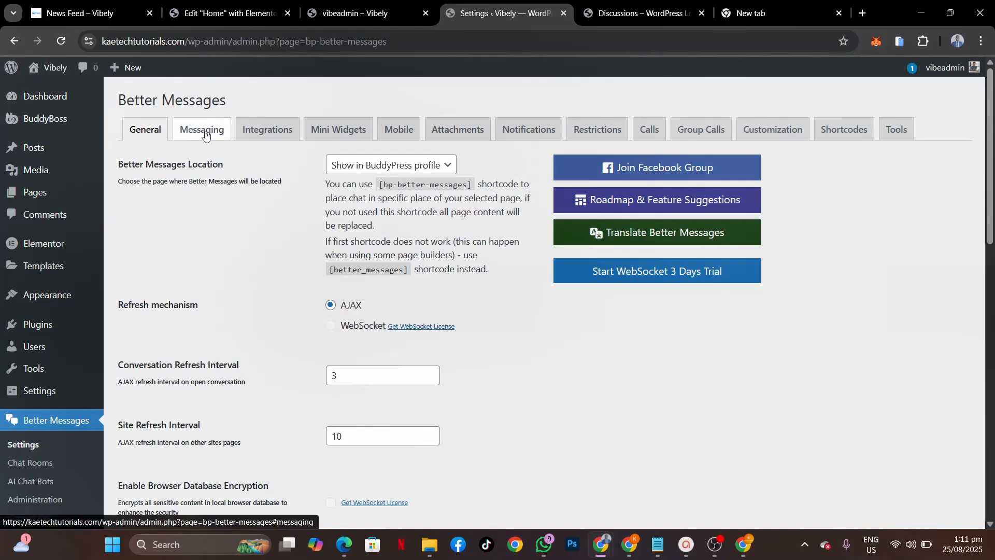
Step: Review the Better Messages Messaging tab, where Fast Start and users suggestions are enabled
click(205, 135)
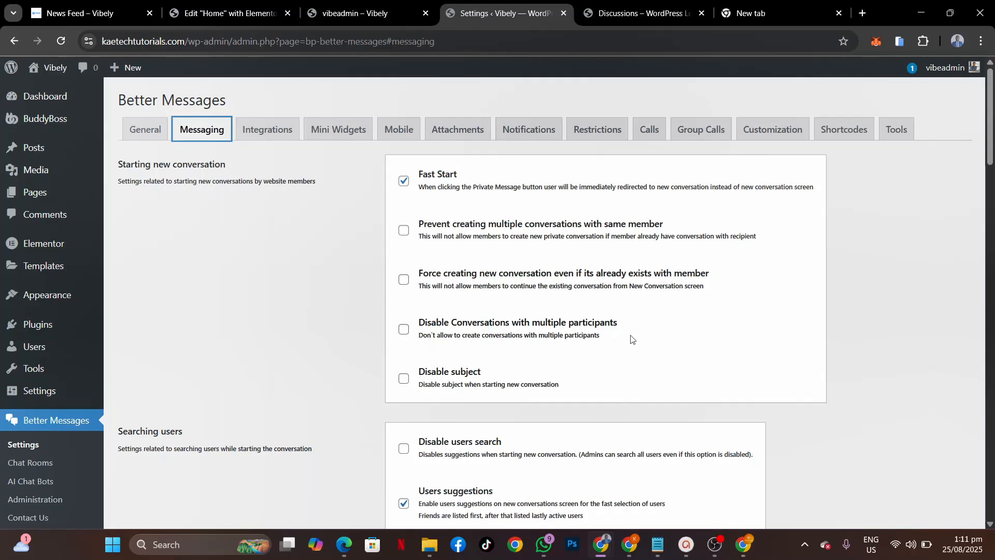
scroll(528, 377, down, 10)
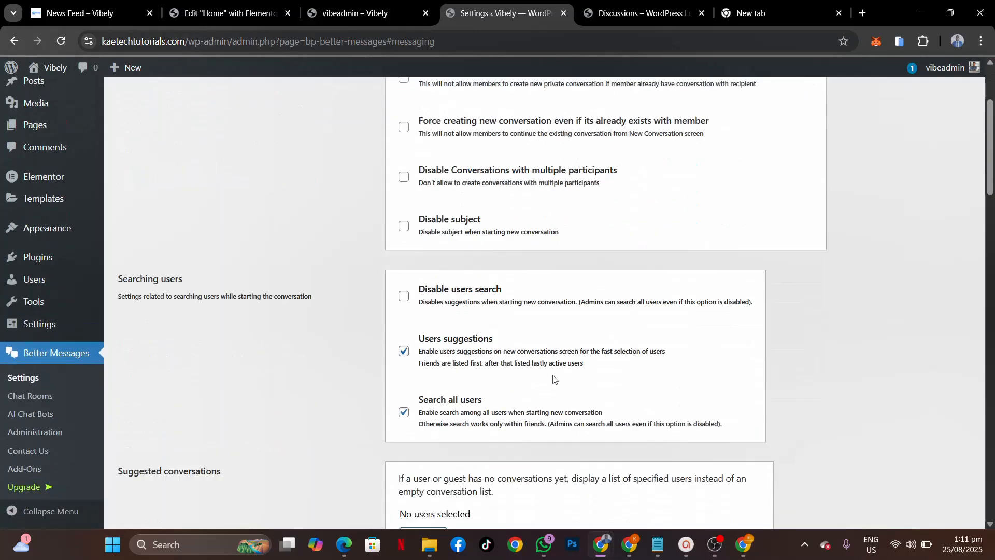
scroll(554, 374, down, 20)
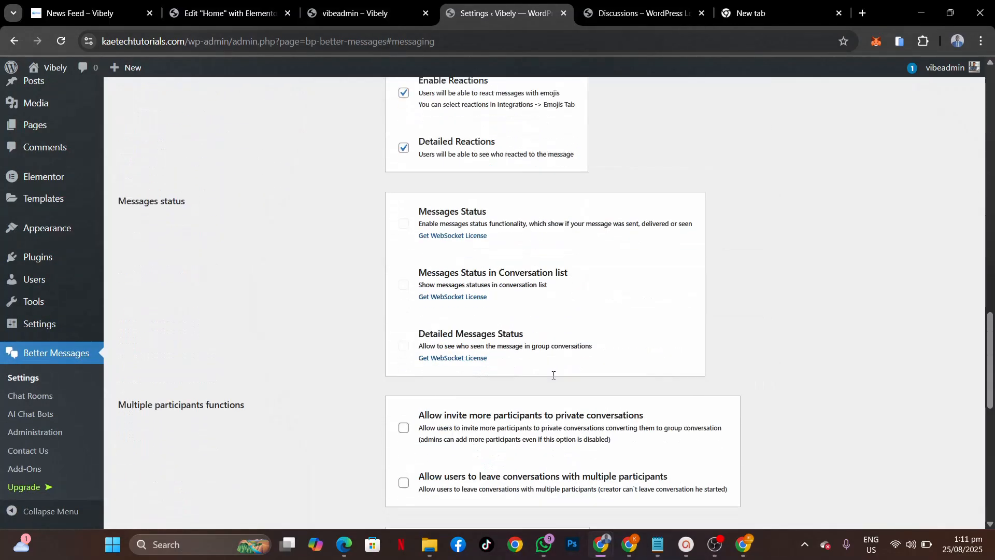
scroll(553, 378, up, 20)
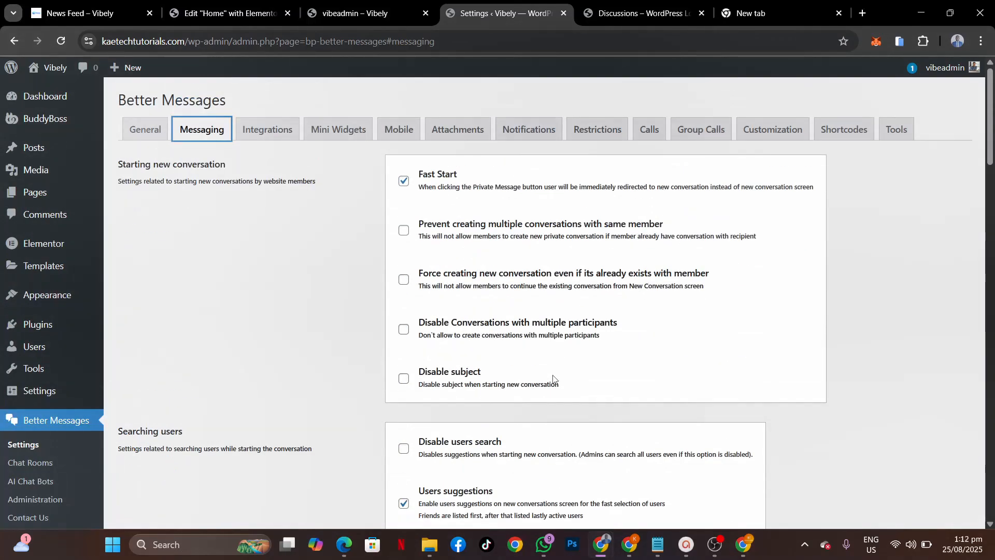
Step: On the Integrations tab, enable Show Private Message Link at Members List
click(280, 131)
scroll(340, 286, down, 3)
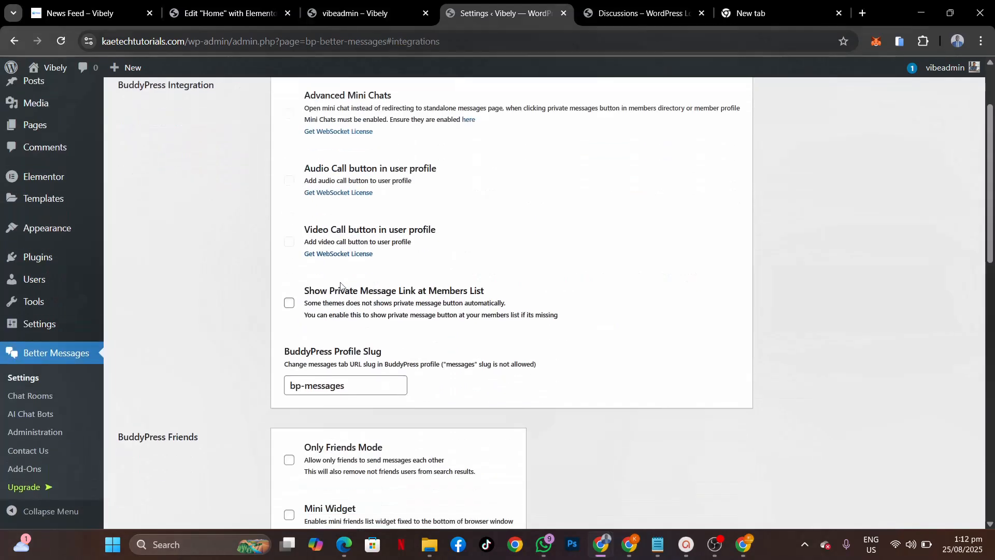
scroll(341, 286, up, 3)
scroll(340, 286, up, 1)
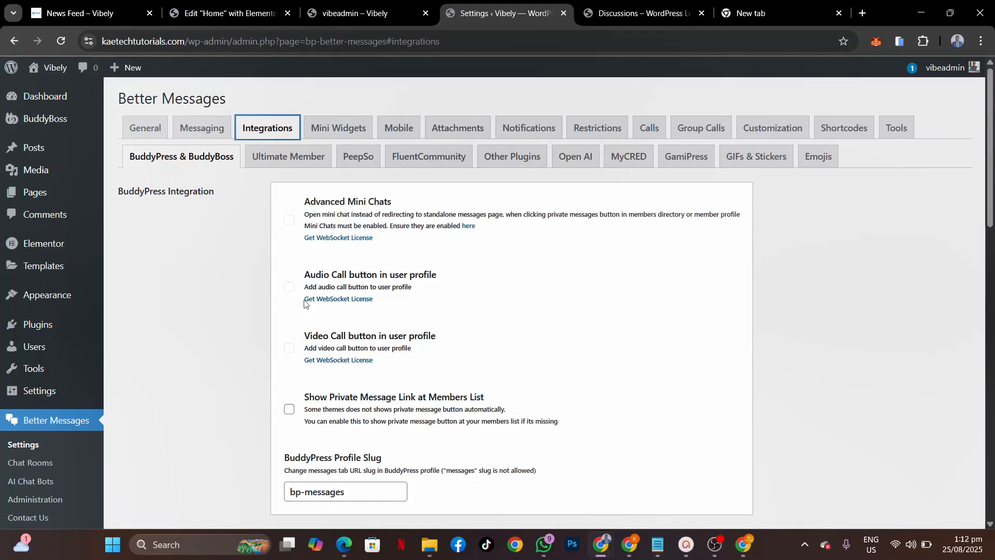
scroll(305, 304, down, 4)
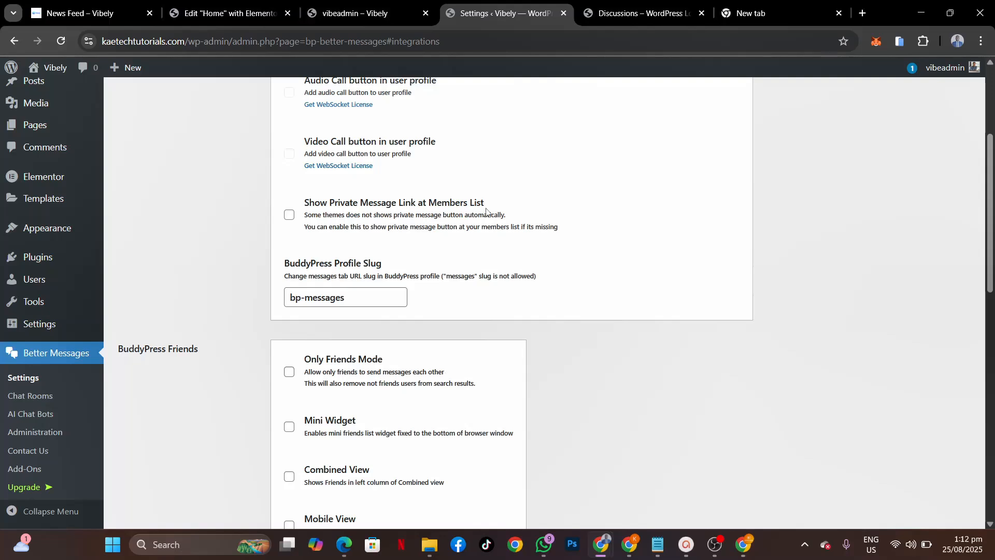
click(289, 214)
Step: Enable Only Friends Mode, the Friends Mini Widget and the Friends Mobile View tab
scroll(256, 313, down, 3)
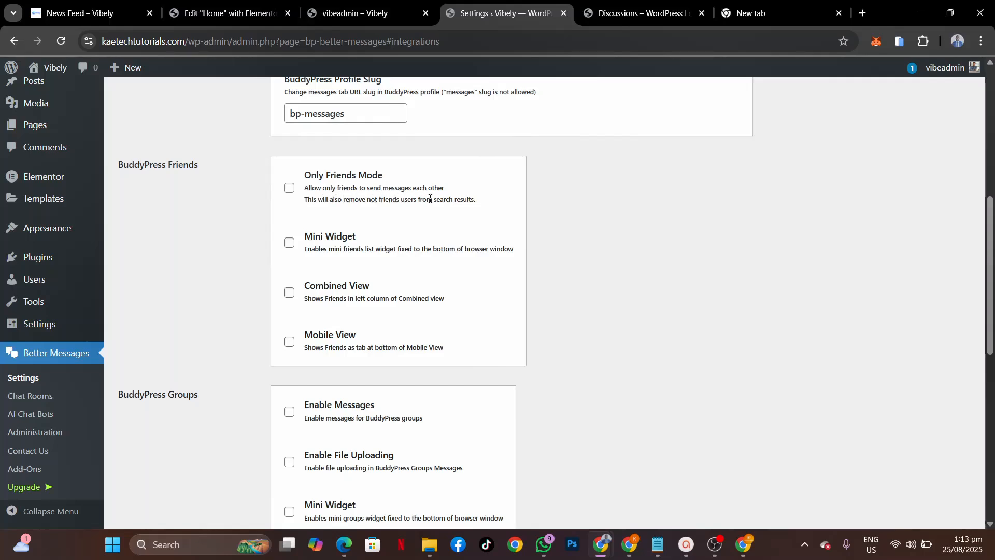
click(289, 188)
click(289, 244)
click(289, 345)
Step: Enable group messages, the Groups Mini Widget and Groups Mobile View, then save the settings
scroll(487, 356, down, 2)
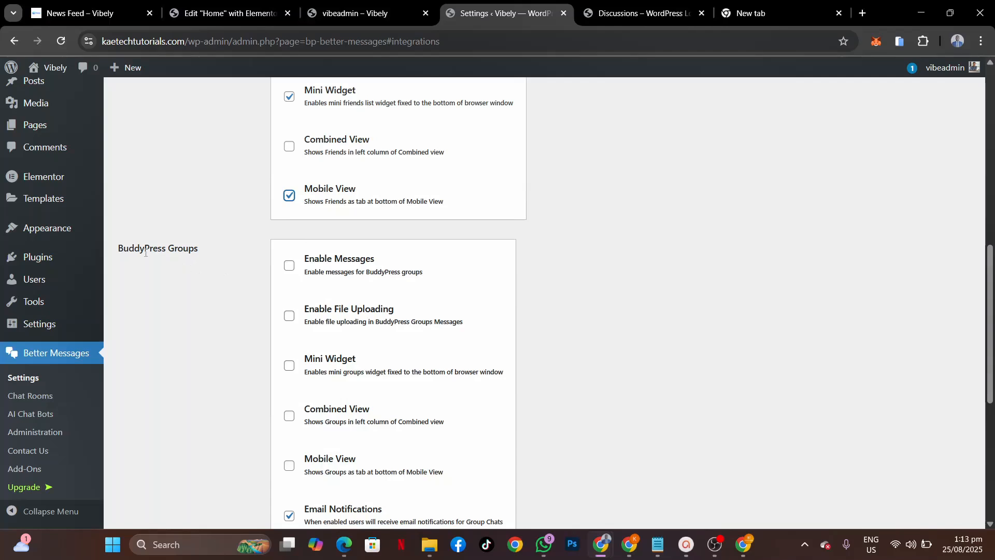
scroll(363, 281, down, 2)
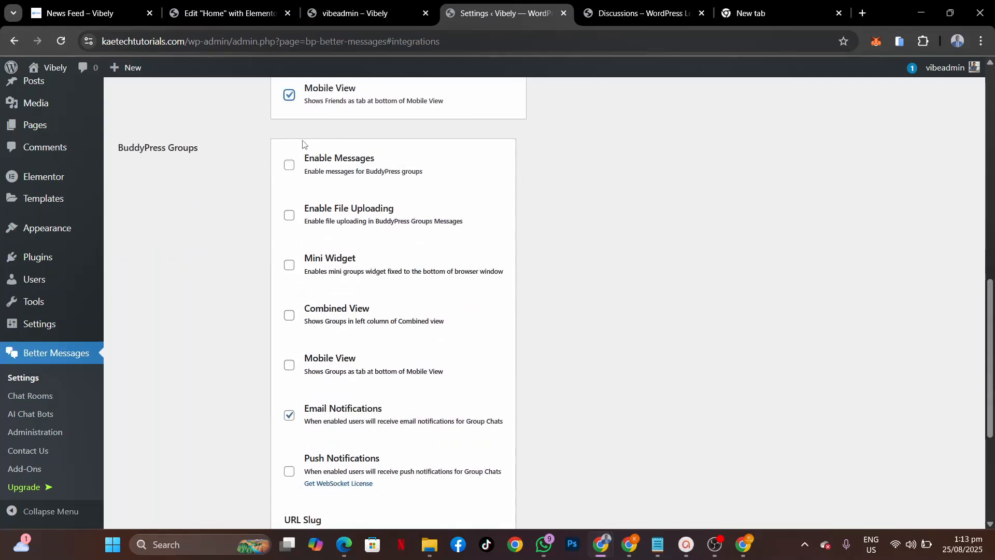
click(290, 165)
click(289, 266)
click(288, 365)
scroll(289, 366, down, 4)
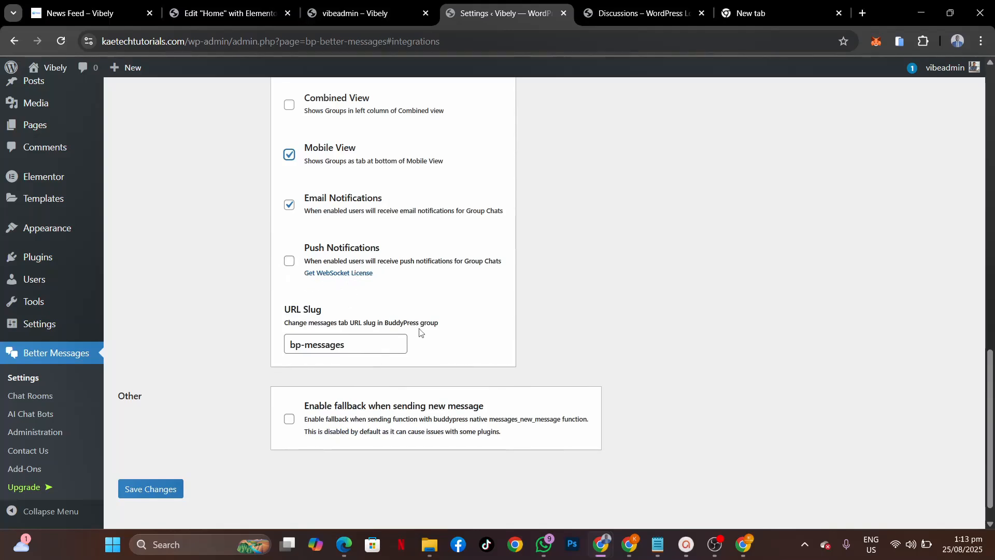
scroll(220, 415, down, 1)
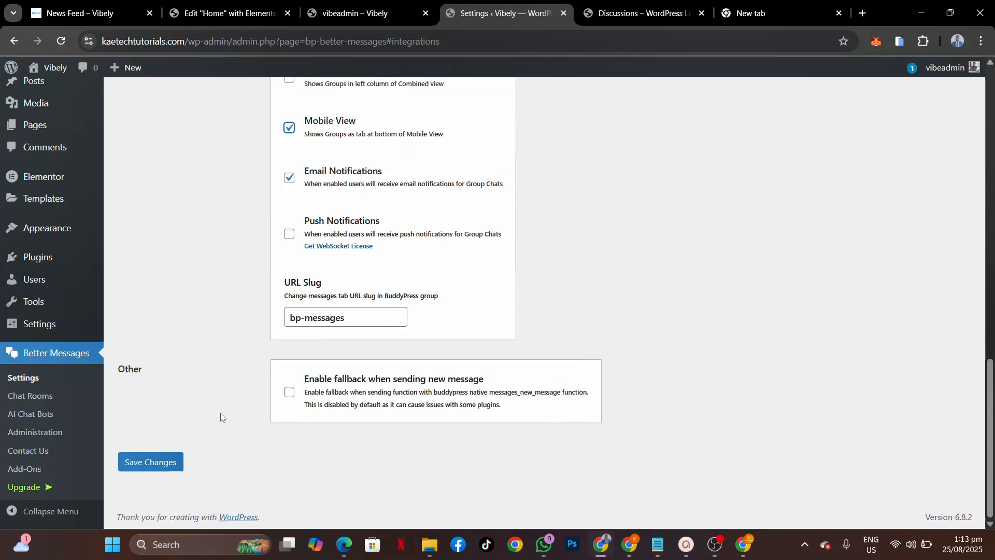
click(149, 456)
scroll(340, 157, up, 2)
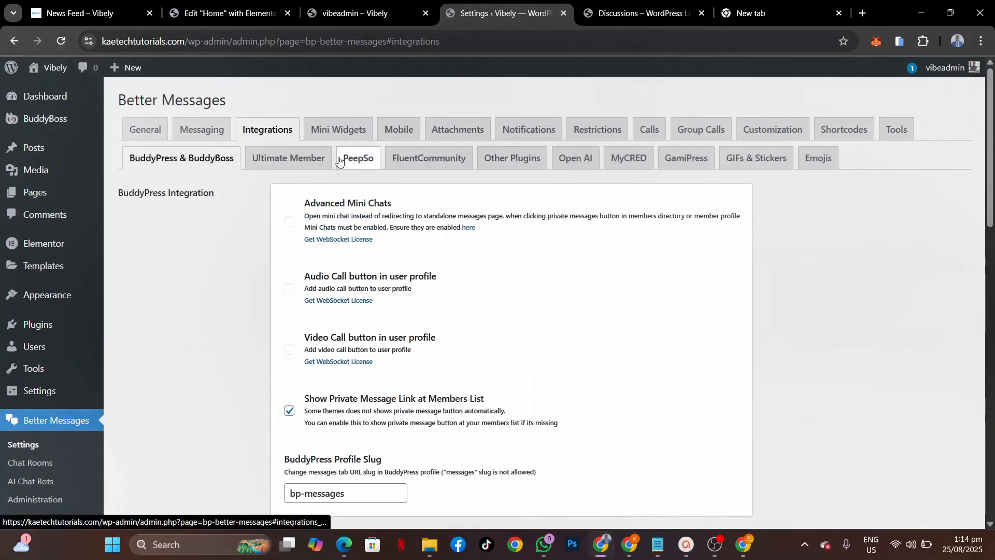
Step: Turn on 'Add close button' in Mini Widgets settings, save changes, then go to the Mobile settings
click(351, 129)
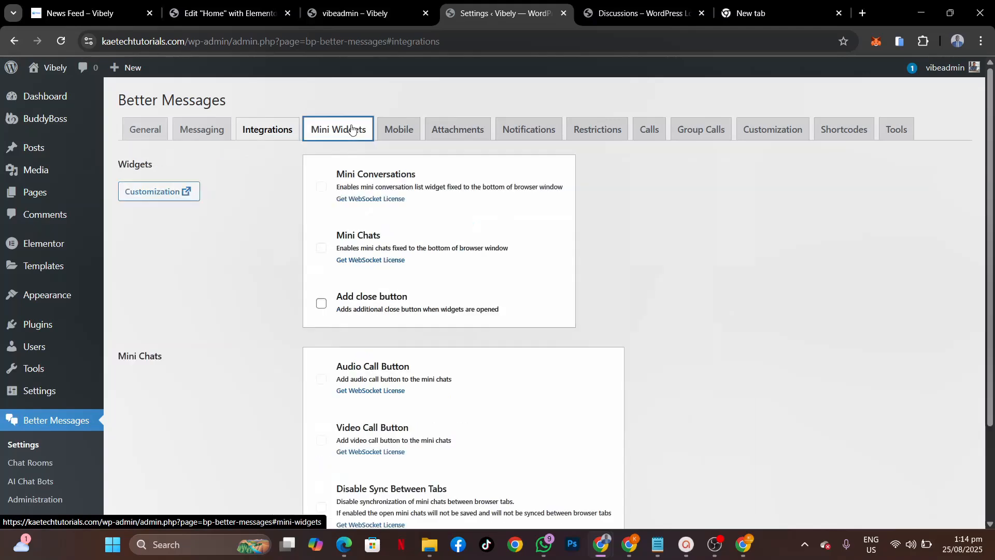
click(221, 129)
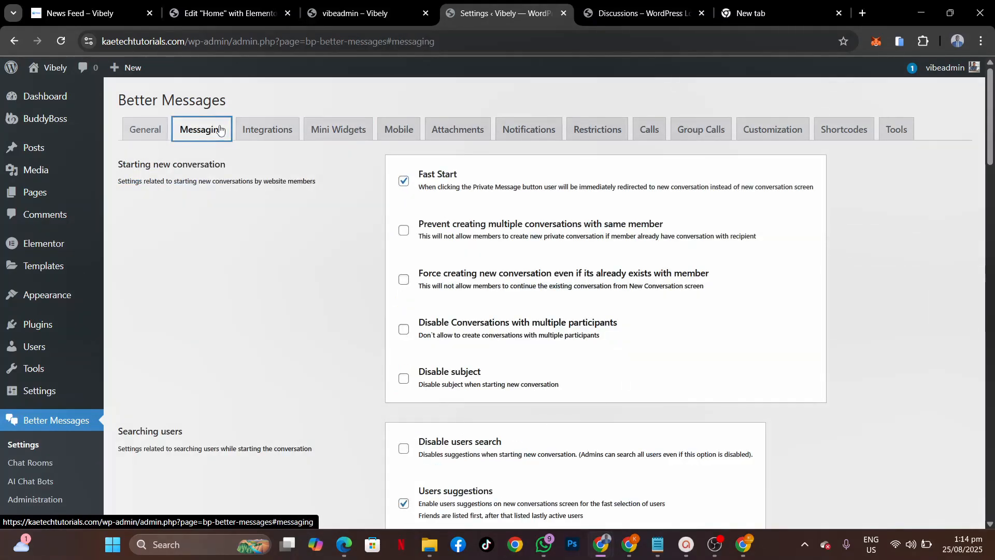
click(256, 133)
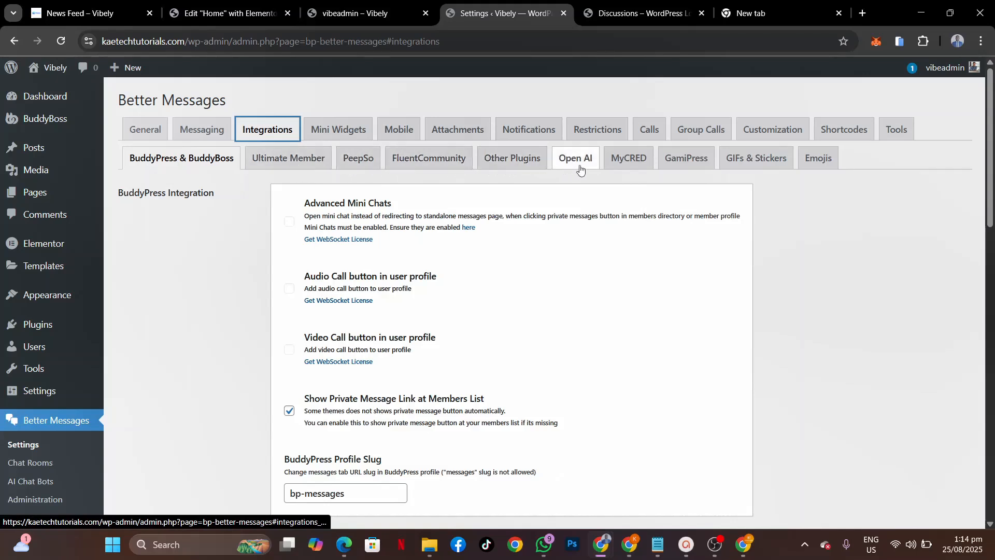
click(314, 136)
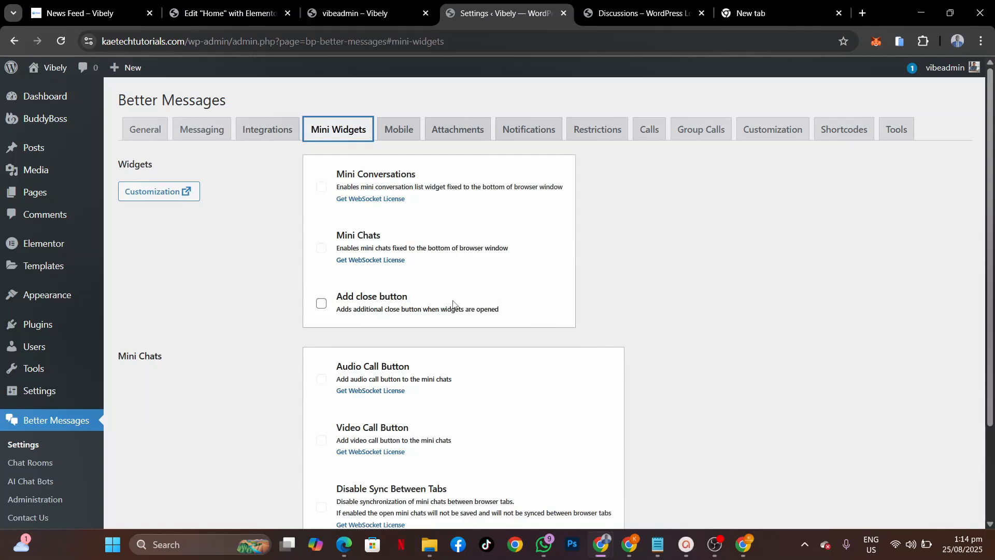
click(321, 303)
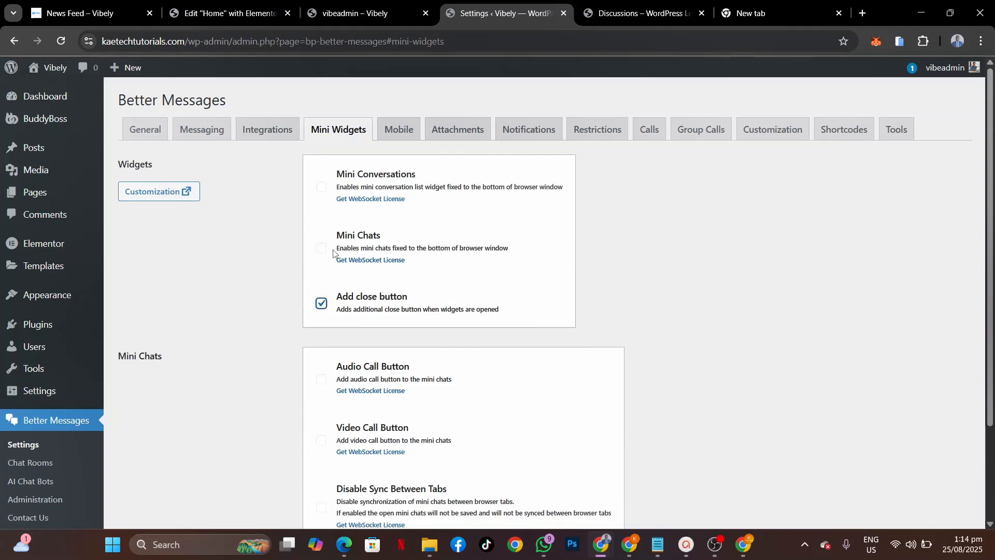
scroll(478, 289, down, 2)
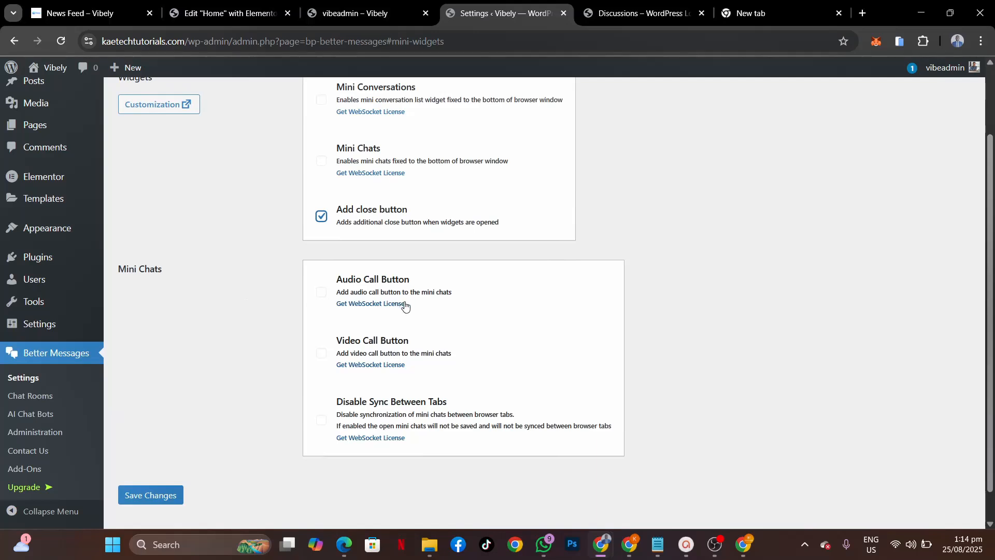
scroll(405, 306, down, 1)
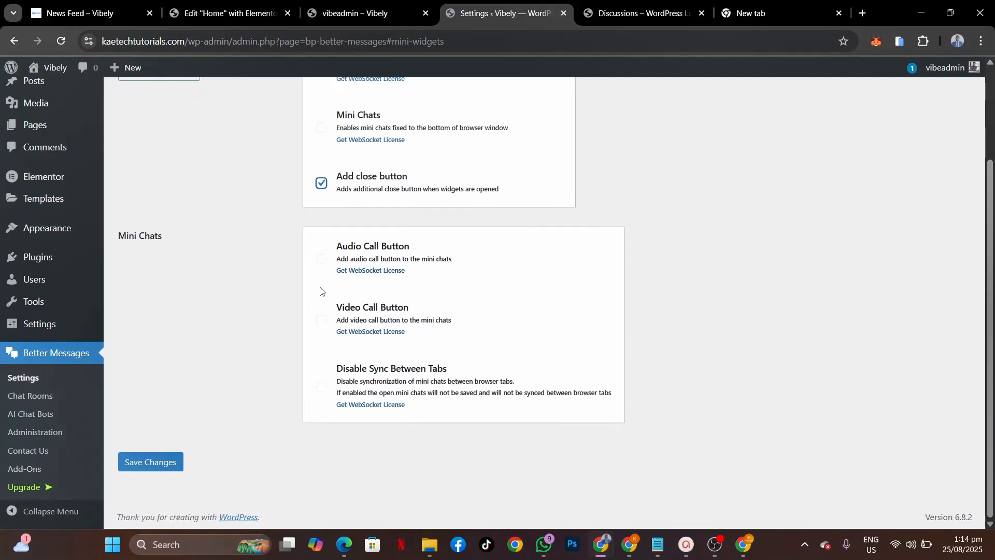
click(157, 463)
scroll(442, 248, up, 2)
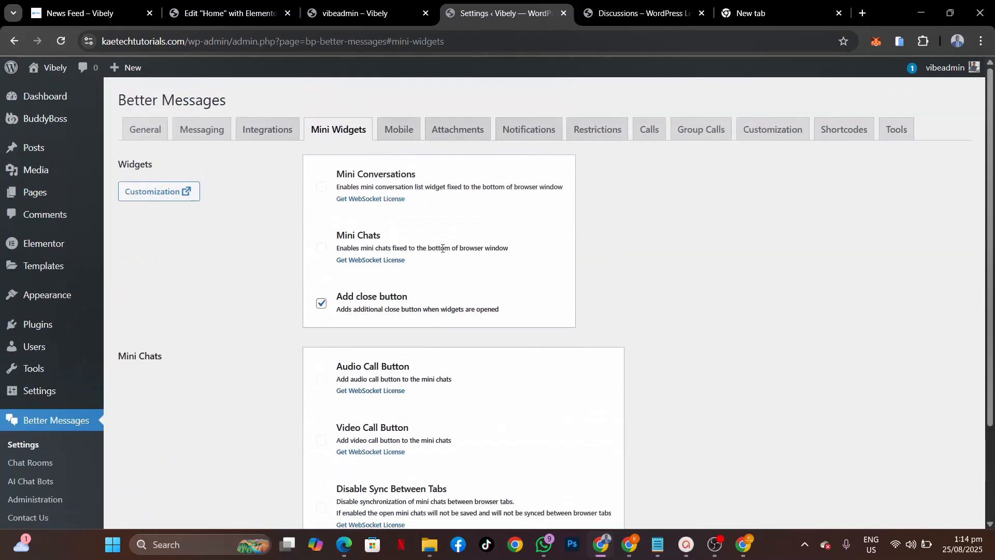
click(398, 130)
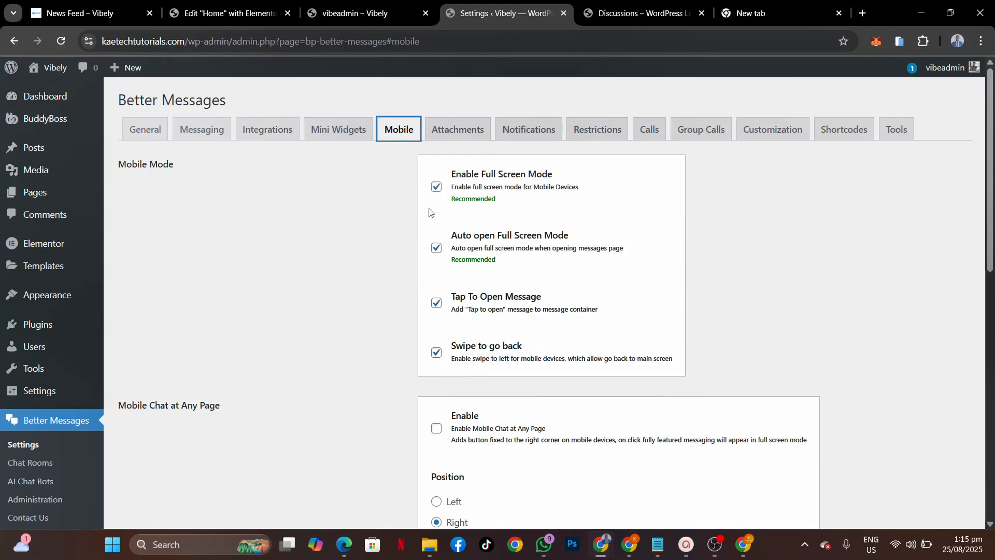
Step: Tick Enable Mobile Chat at Any Page, keep Position Right, and set onsite notifications to Always on Bottom
scroll(487, 350, down, 3)
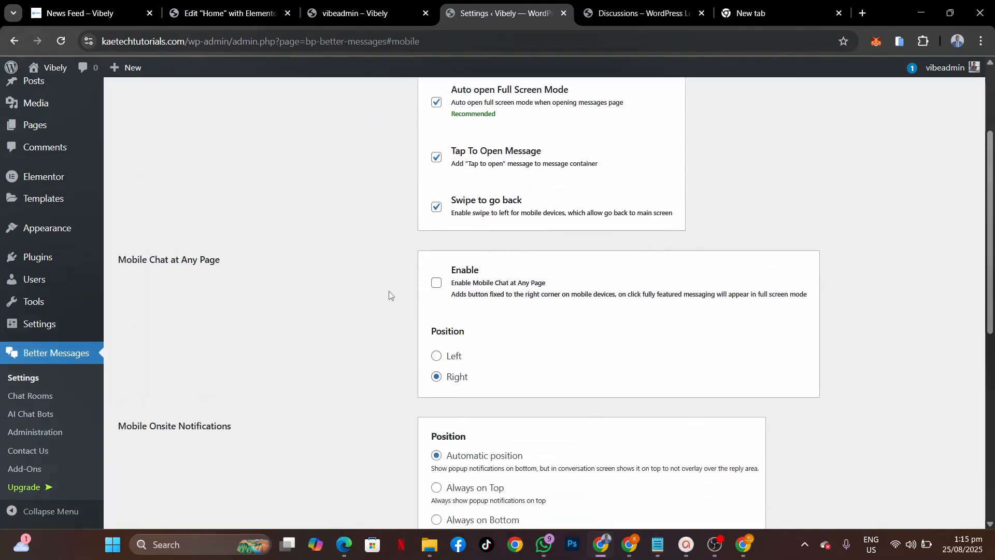
click(435, 283)
scroll(353, 361, down, 2)
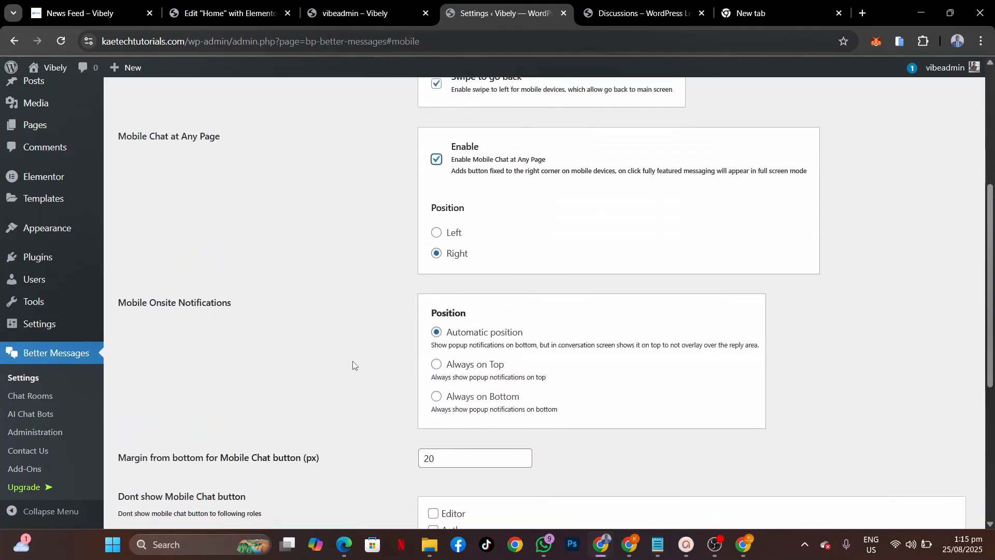
click(437, 234)
click(436, 255)
scroll(349, 419, down, 2)
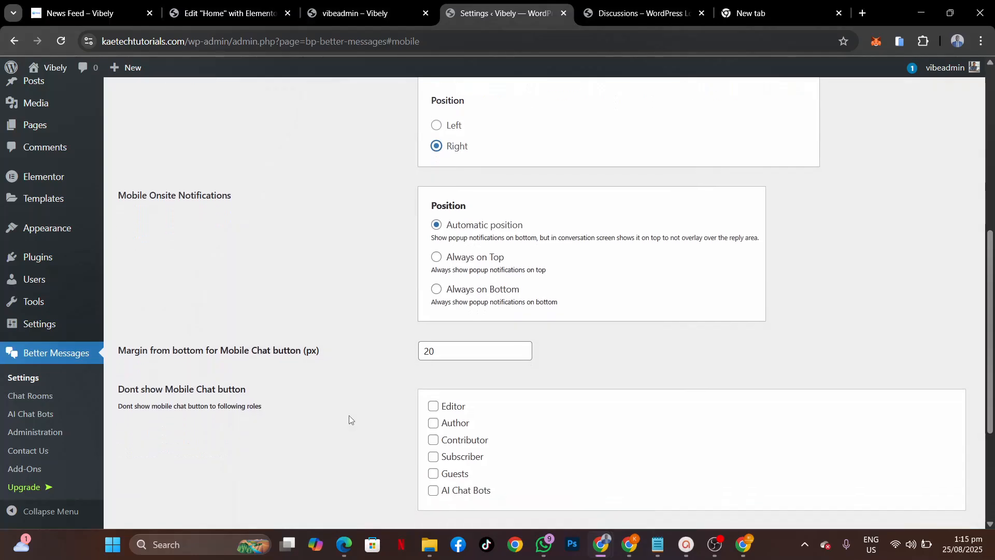
click(436, 290)
scroll(355, 360, down, 2)
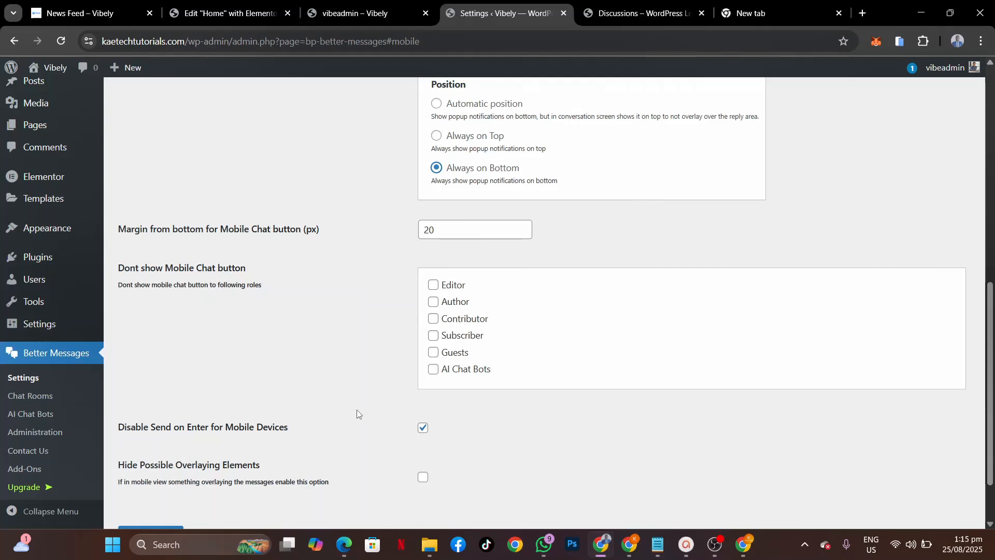
scroll(357, 414, down, 2)
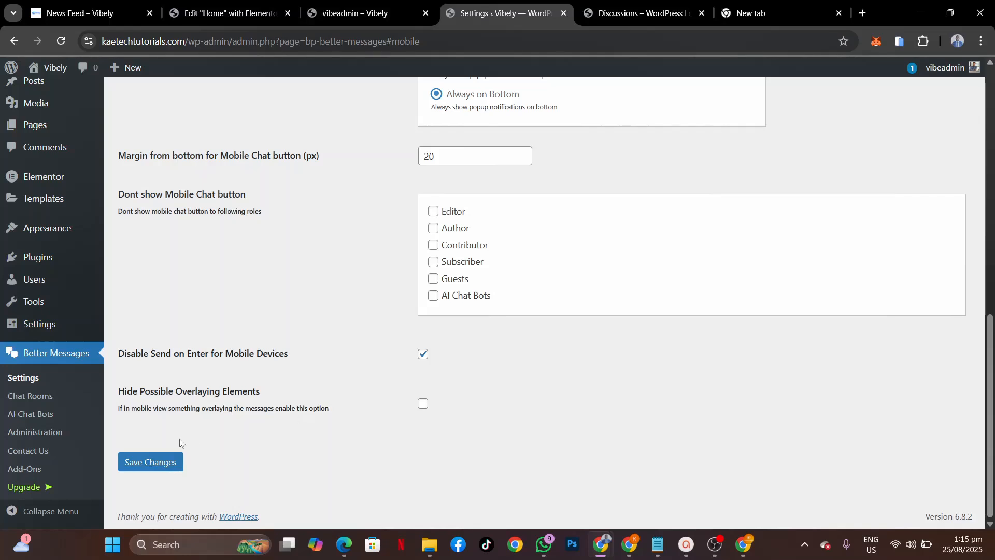
Step: Save the Better Messages Mobile tab with full screen mode and mobile chat enabled
click(164, 463)
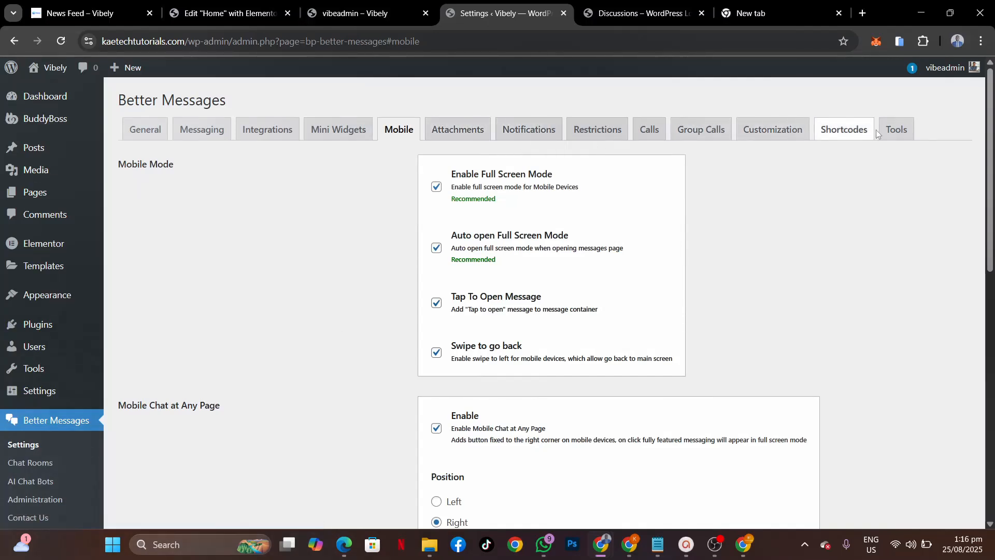
Step: Look over the Better Messages shortcodes, then switch to the vibeadmin – Vibely profile tab
click(837, 136)
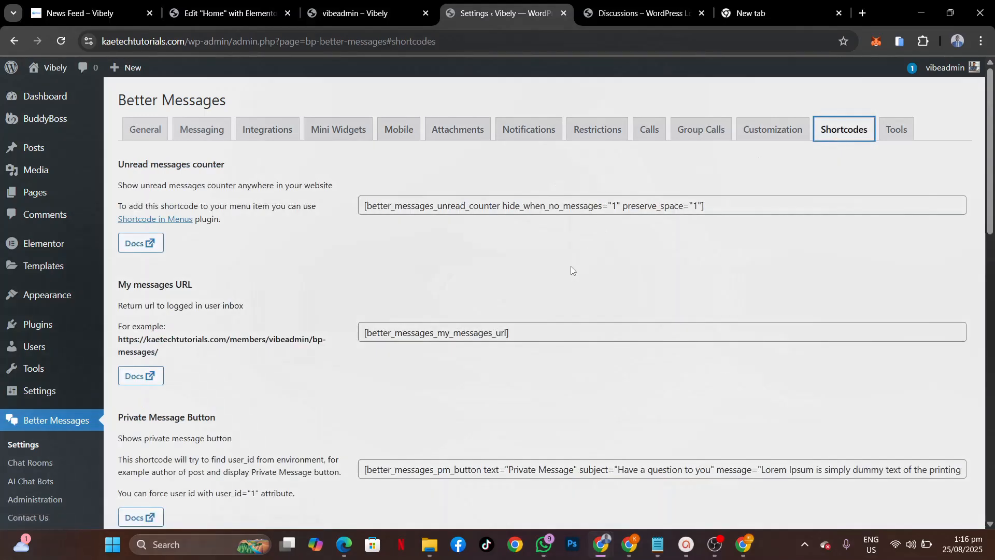
scroll(408, 413, down, 3)
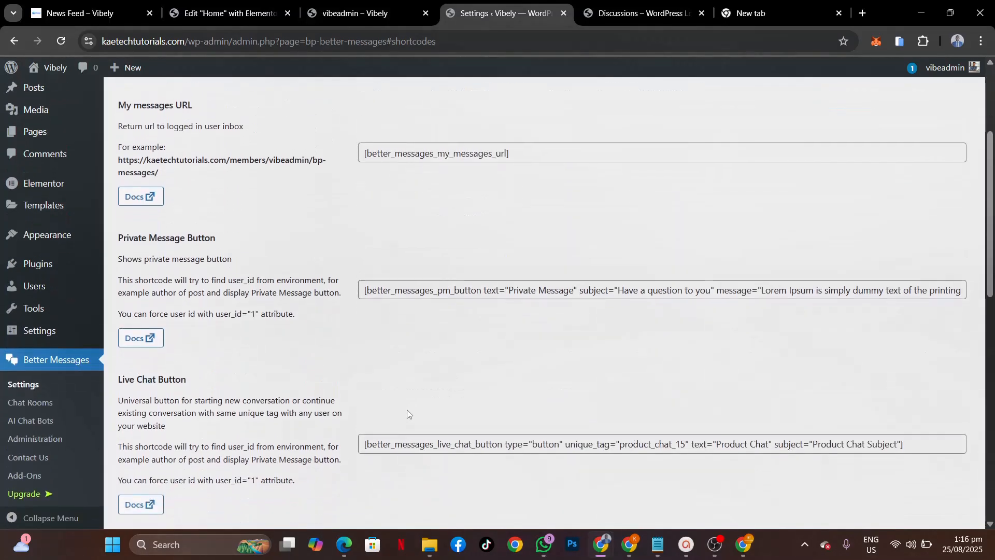
scroll(407, 414, up, 3)
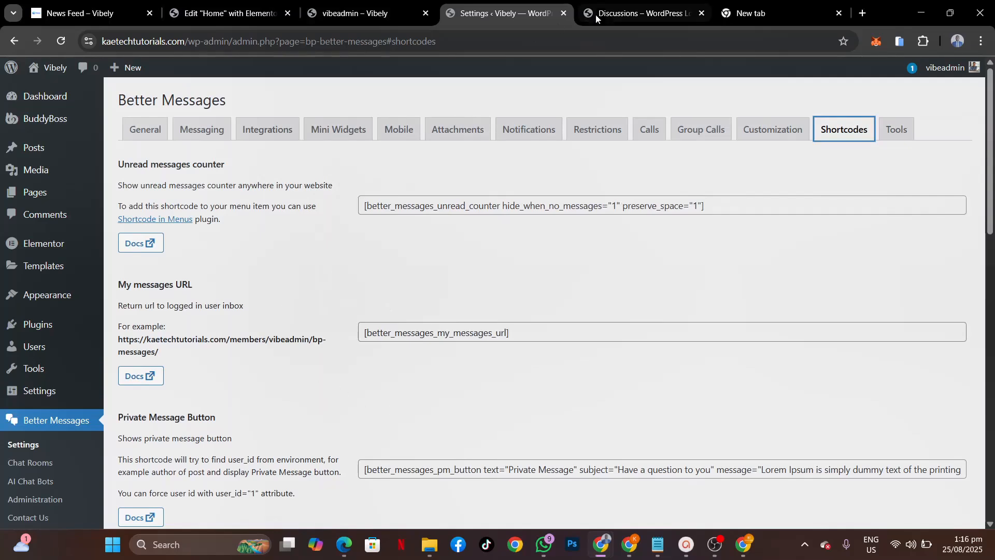
click(393, 11)
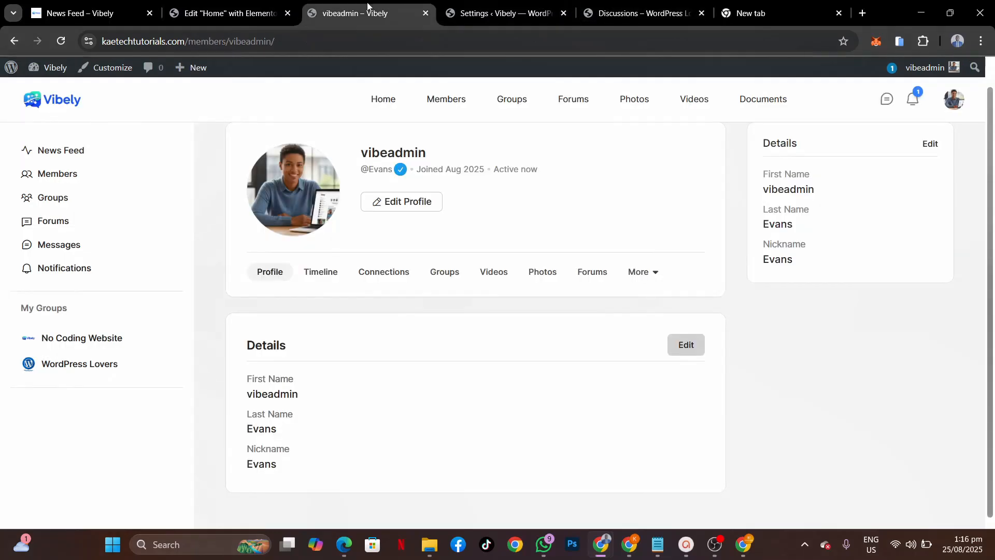
Step: Reload the profile, check the still-empty Messages dropdown, and open the Members directory
click(61, 42)
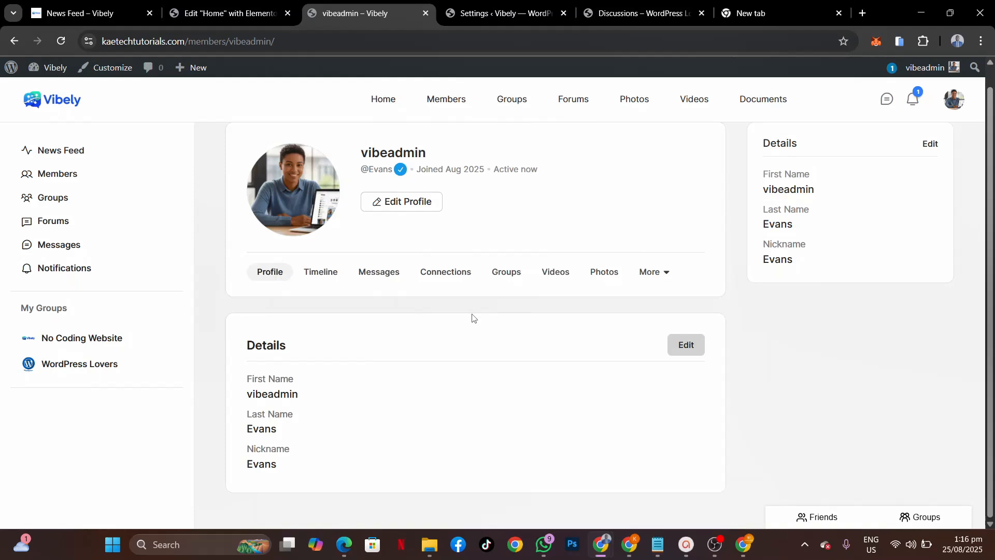
click(888, 101)
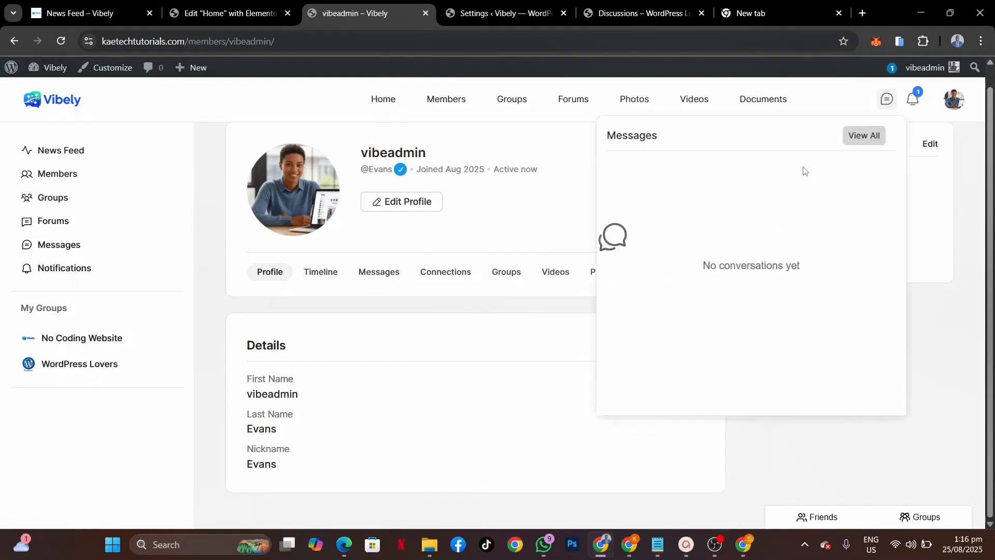
click(565, 210)
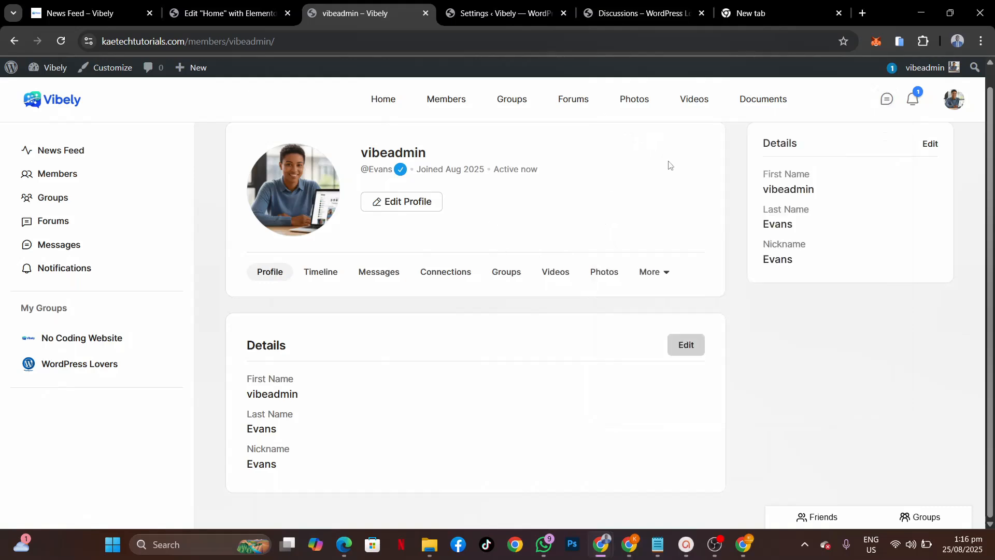
click(446, 99)
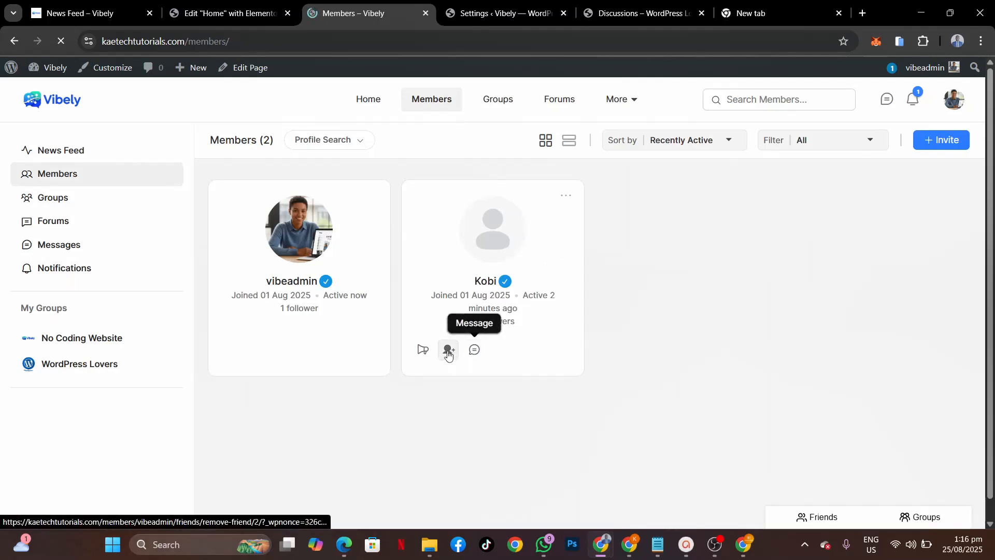
Step: Send the other member a private message saying 'Hi how are you'
click(475, 350)
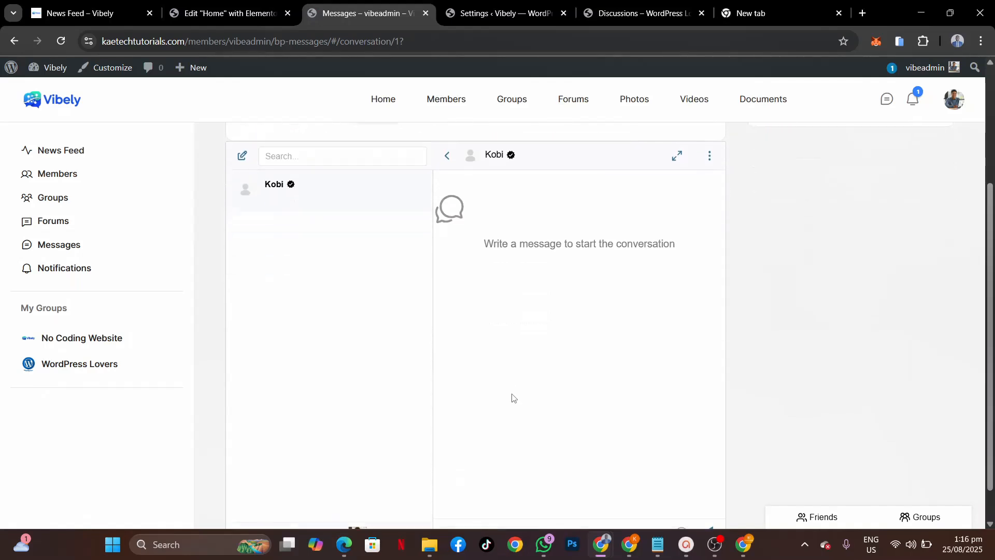
click(471, 491)
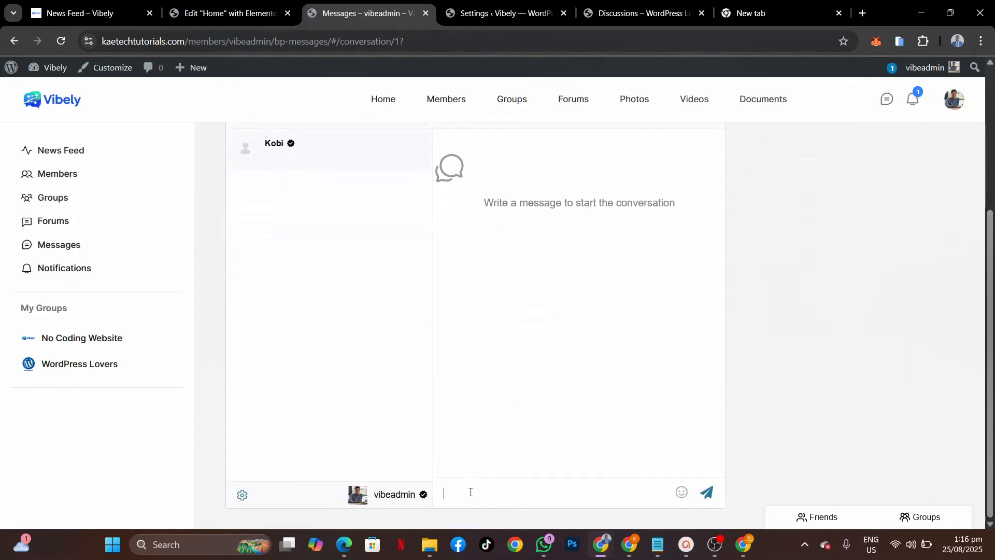
text(Hi how are you)
click(704, 491)
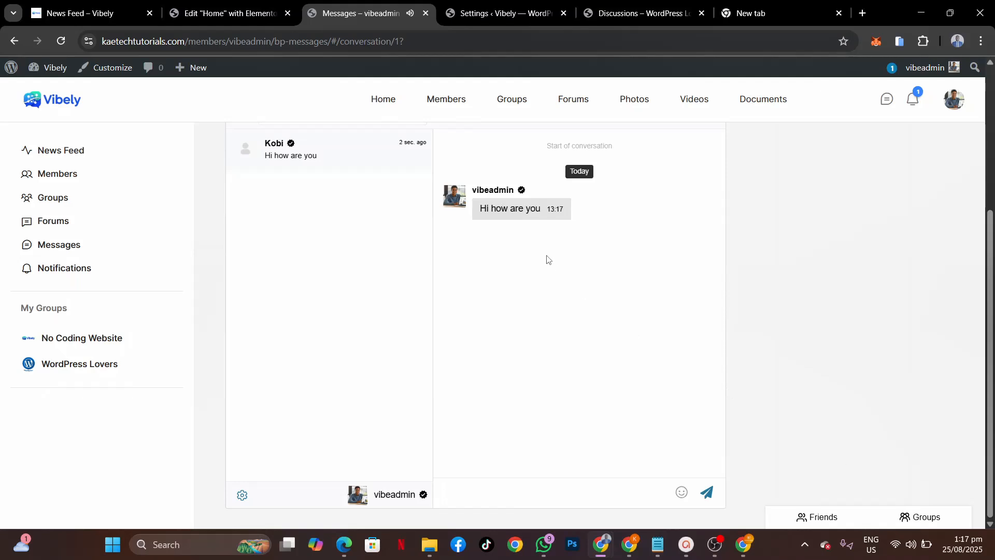
Step: Expand and collapse the Friends and Groups panel, then switch to the member's incognito window
mouse_move(601, 211)
click(819, 517)
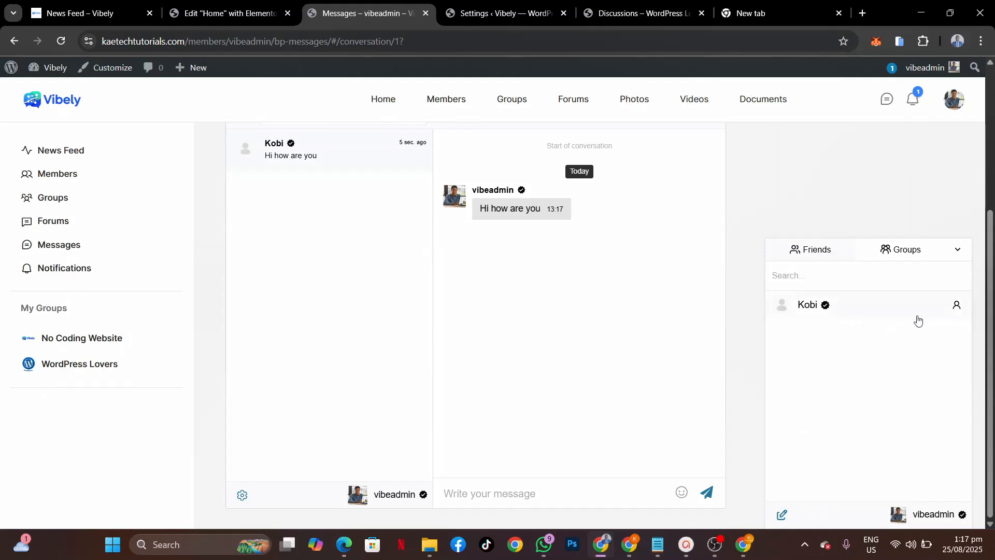
click(959, 251)
click(919, 517)
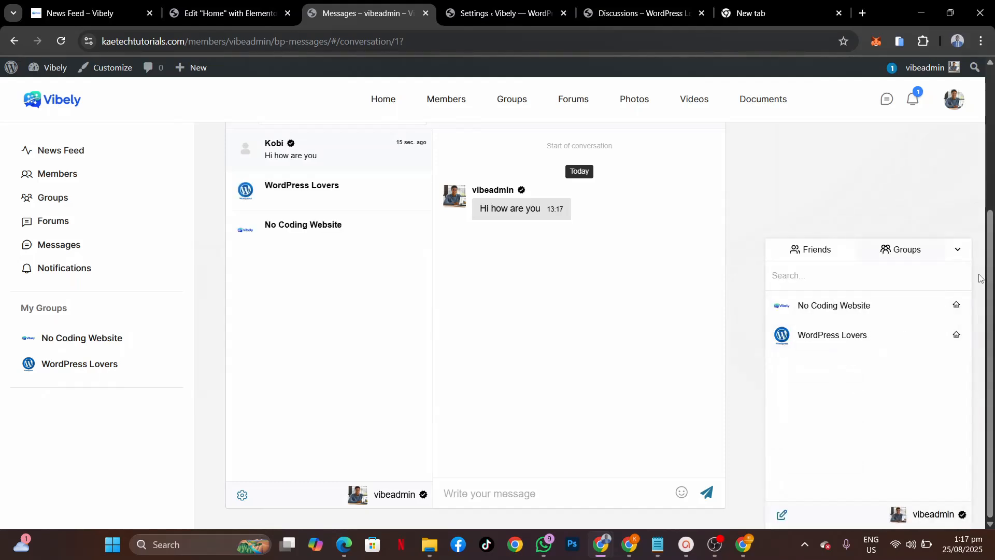
click(959, 251)
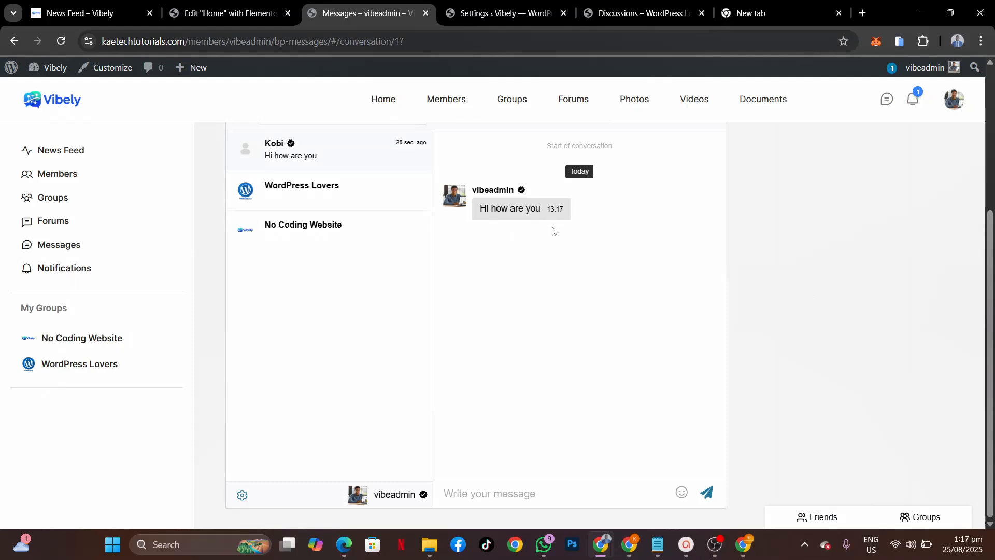
mouse_move(603, 553)
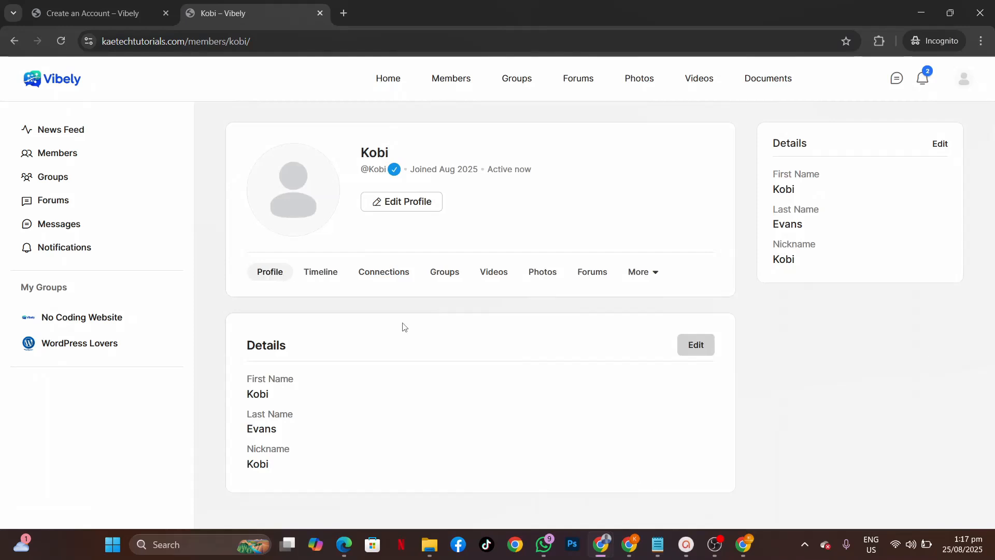
Step: As the other member, open vibeadmin's message and reply 'I am doing great. Thank you'
click(65, 36)
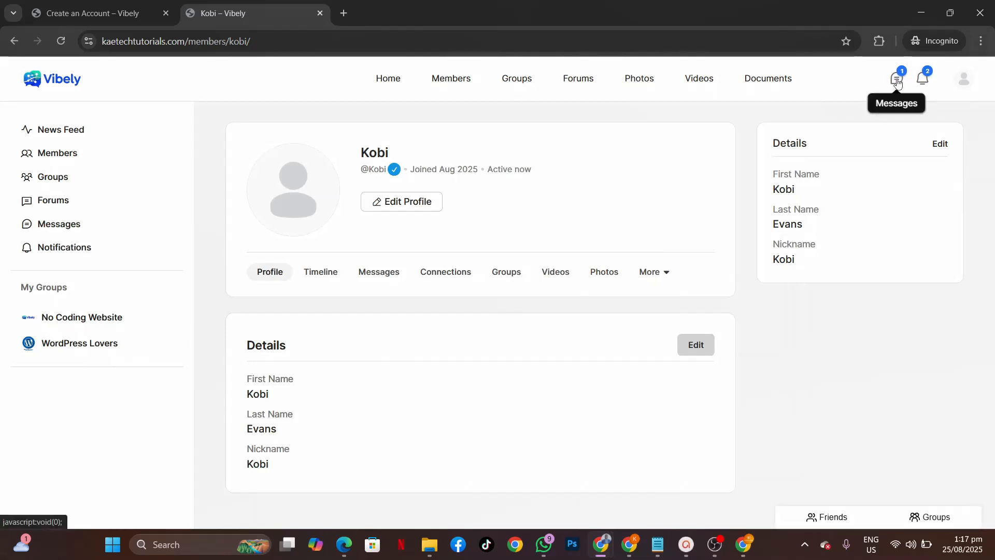
click(897, 82)
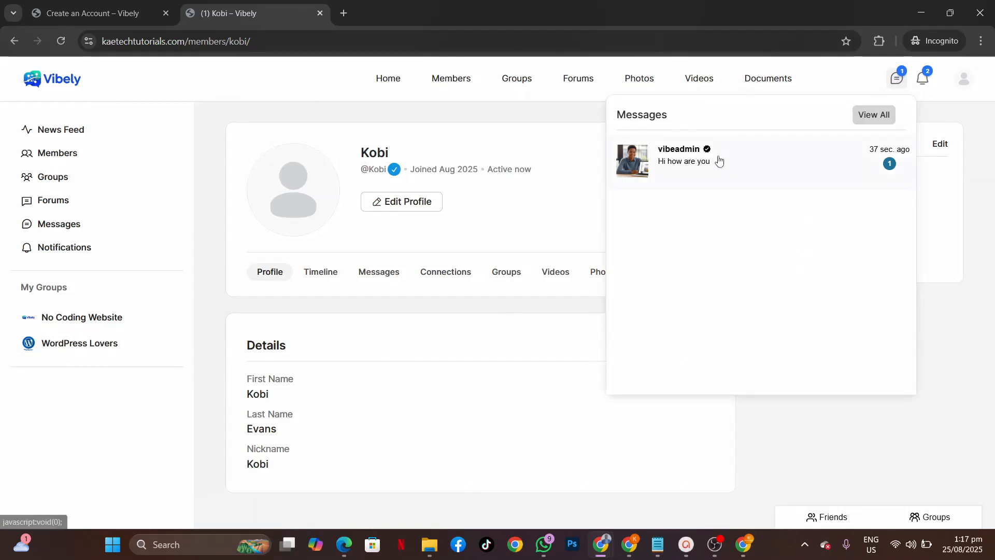
click(769, 160)
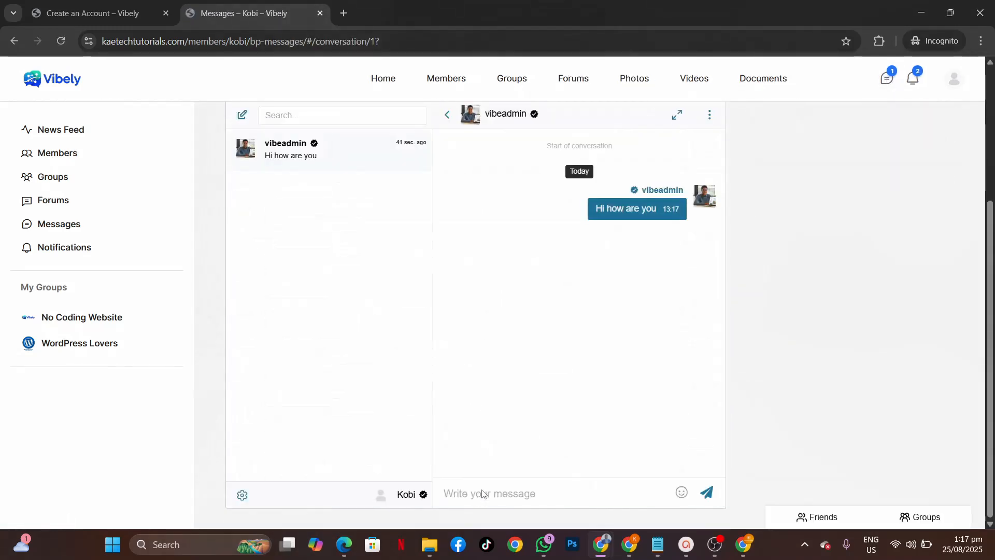
click(483, 491)
text(I am doing gr)
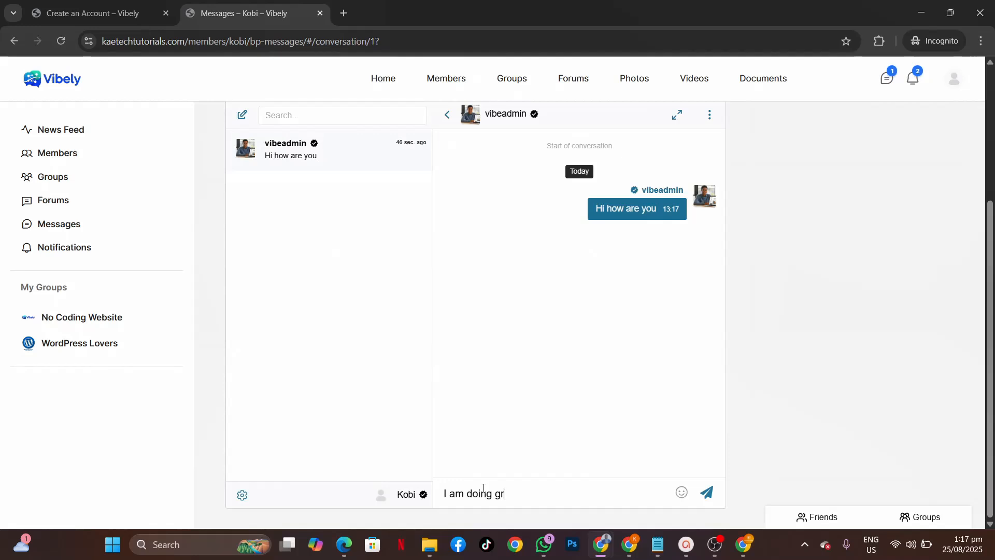
text(eat. Thank you)
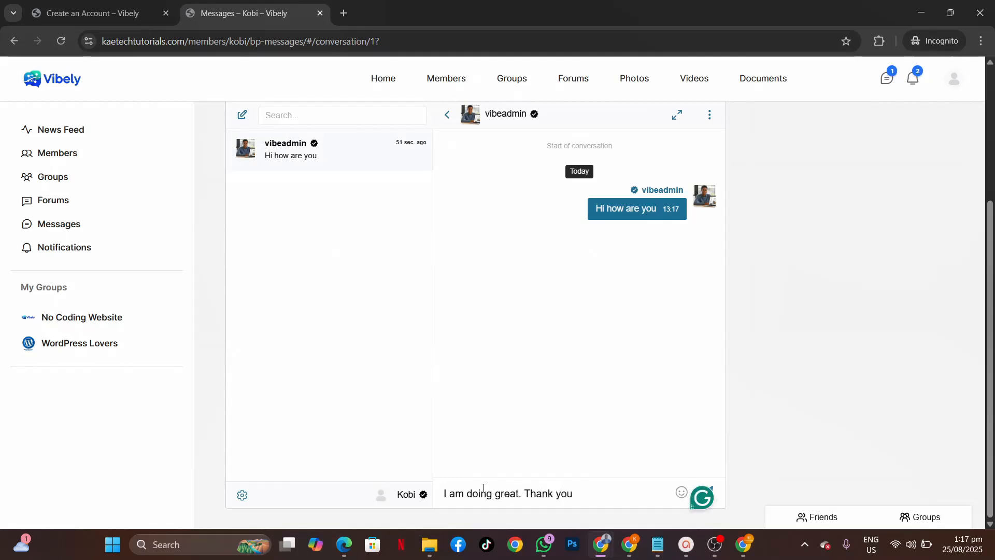
click(710, 489)
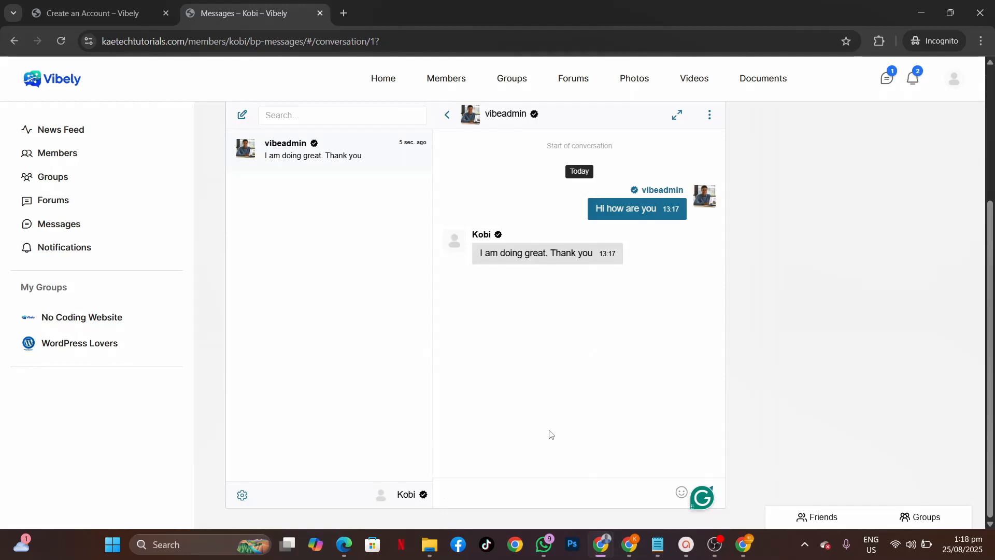
Step: In the admin's window, view the member's reply in the conversation and its options menu
mouse_move(601, 544)
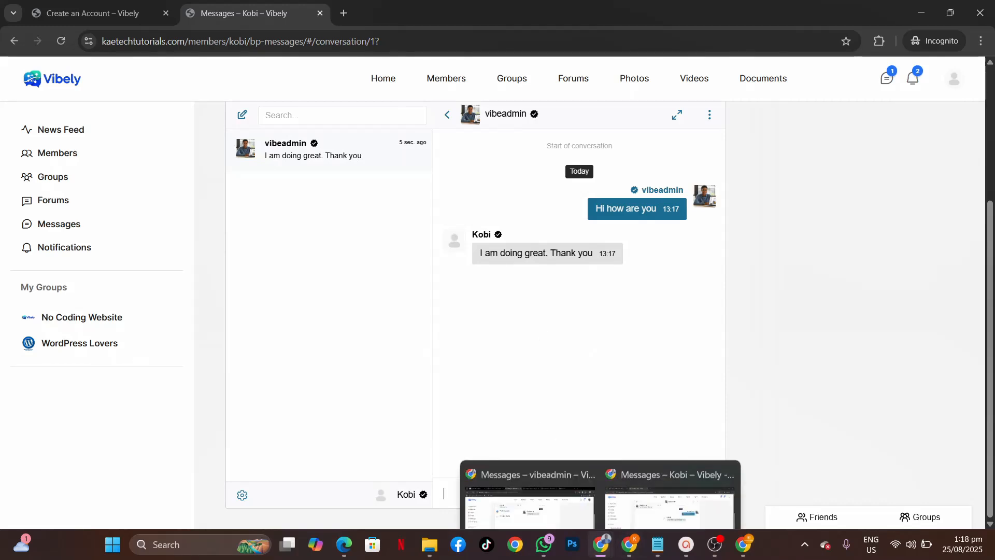
click(534, 490)
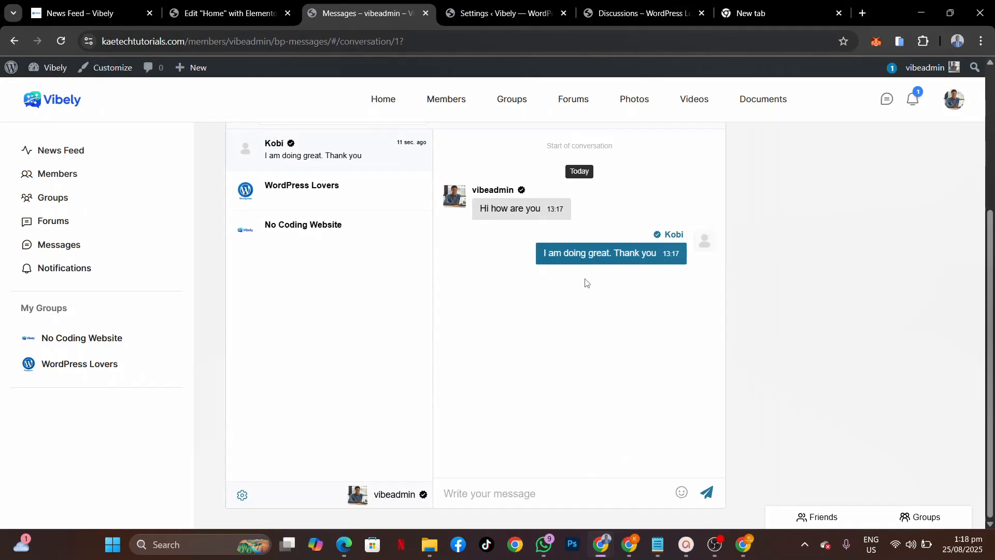
mouse_move(611, 262)
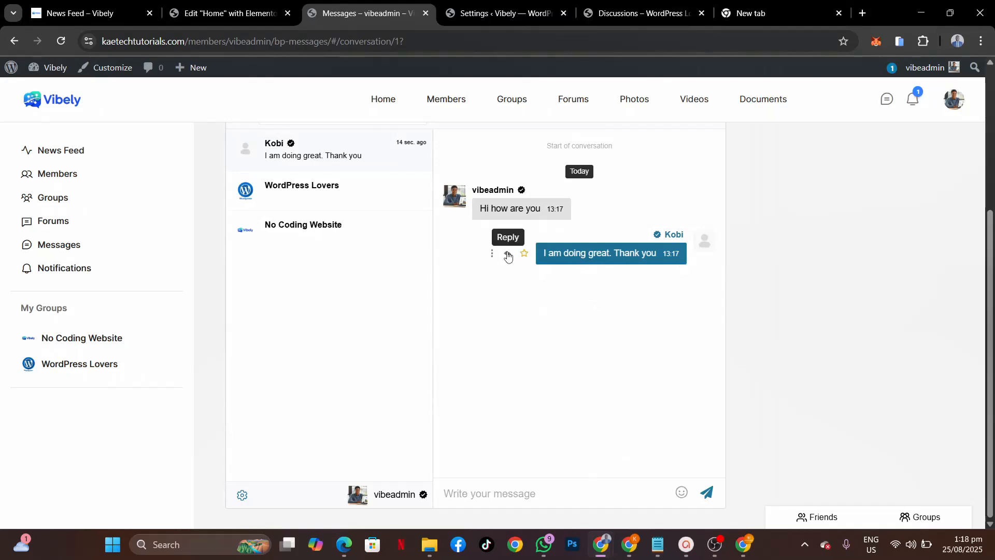
click(492, 253)
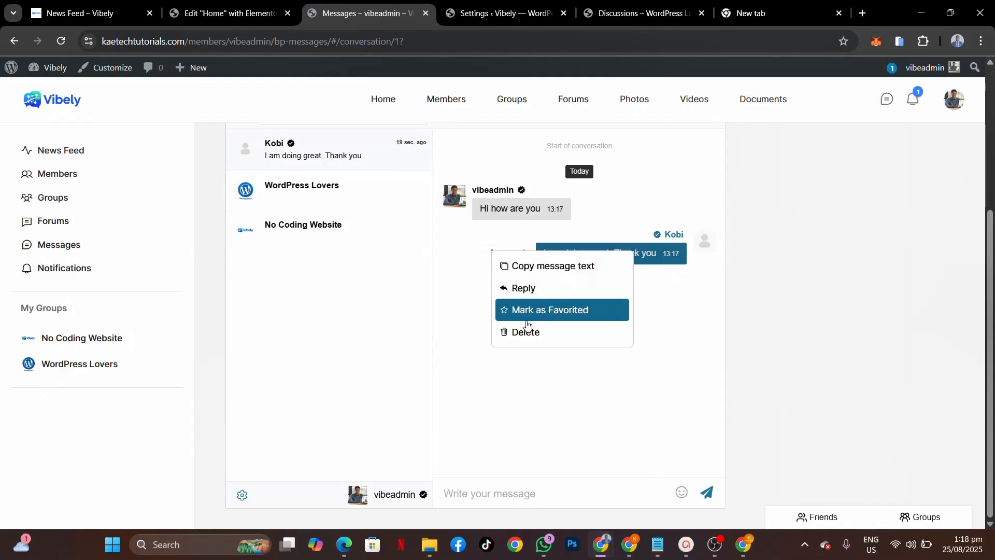
click(692, 347)
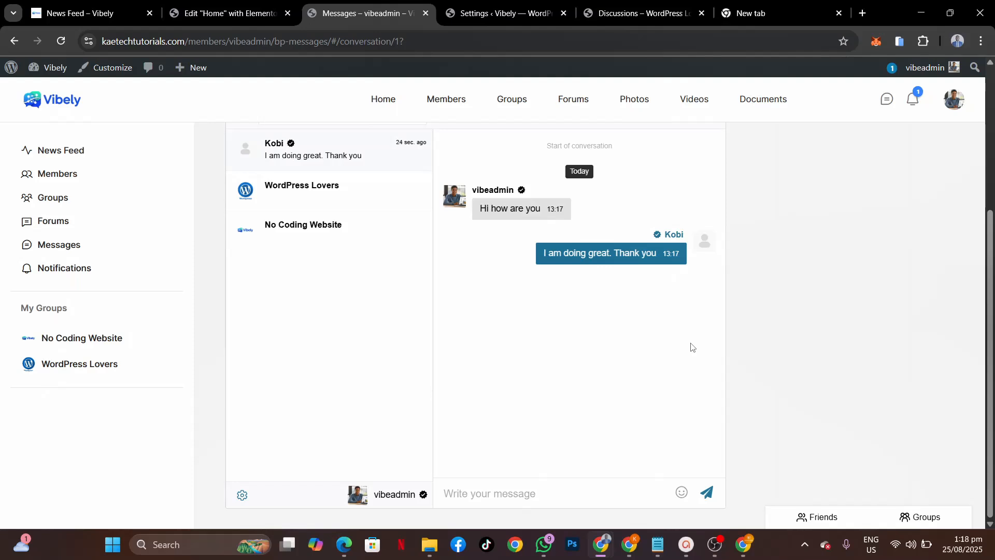
scroll(584, 318, up, 4)
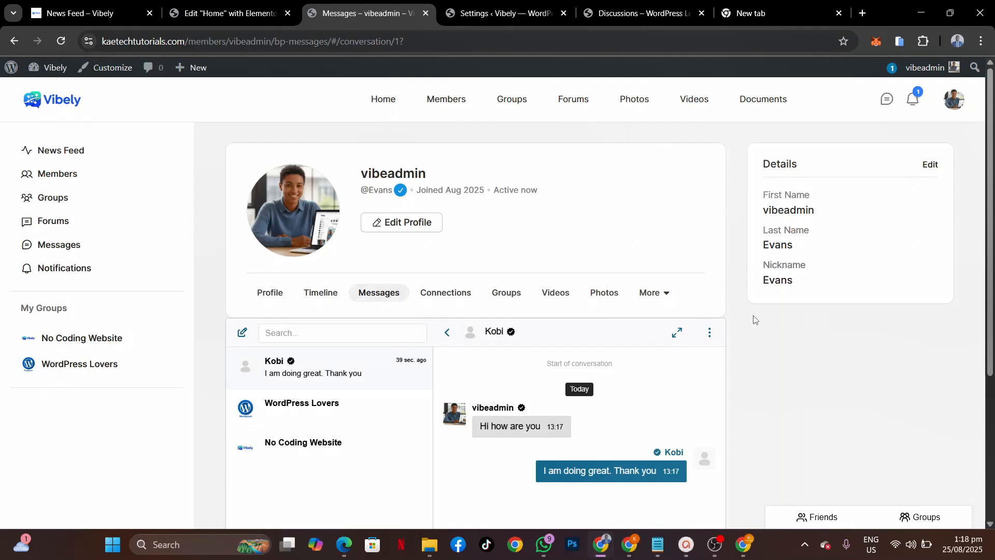
Step: Go from the News Feed to the Vibely home page and open Terms of Service from the footer
click(72, 13)
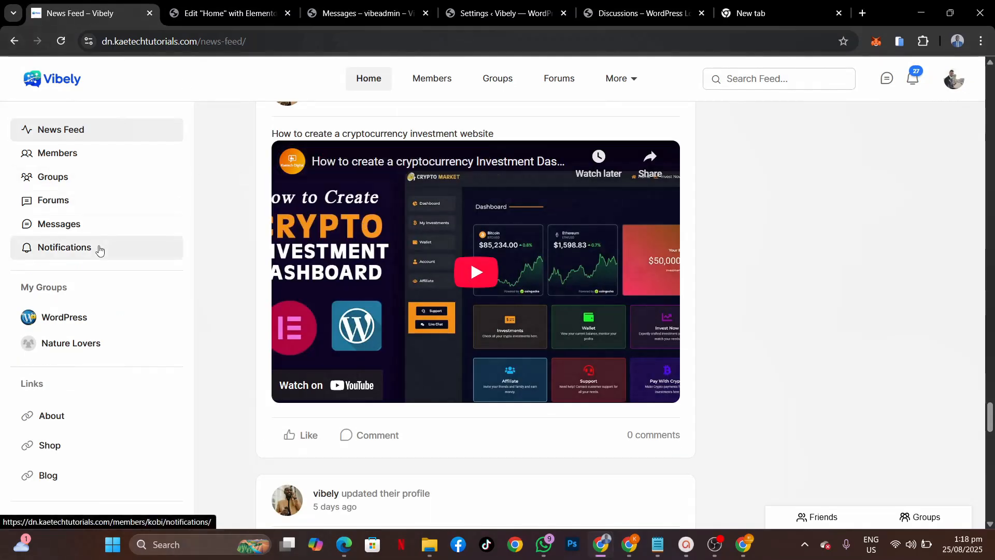
scroll(98, 248, down, 10)
scroll(100, 250, down, 3)
scroll(100, 251, up, 20)
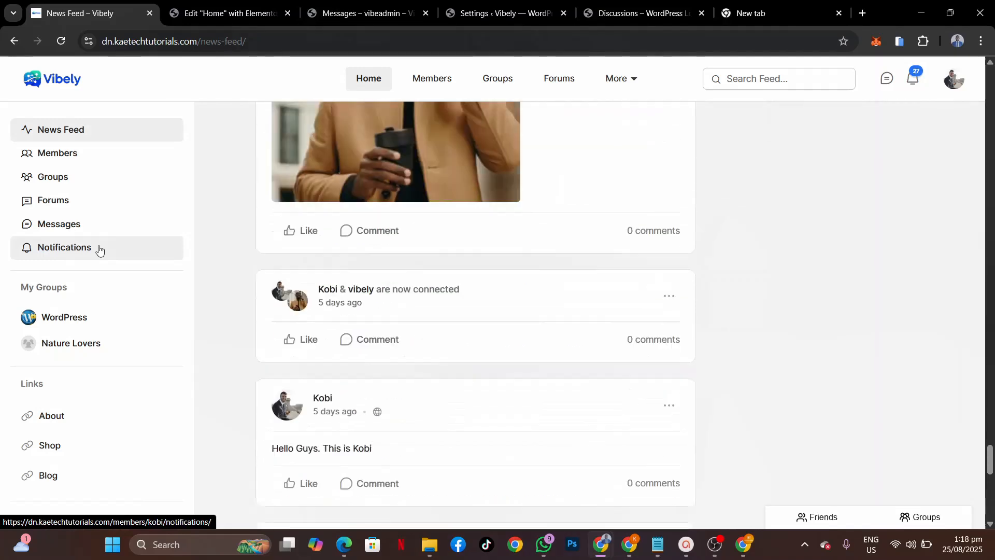
scroll(100, 251, up, 3)
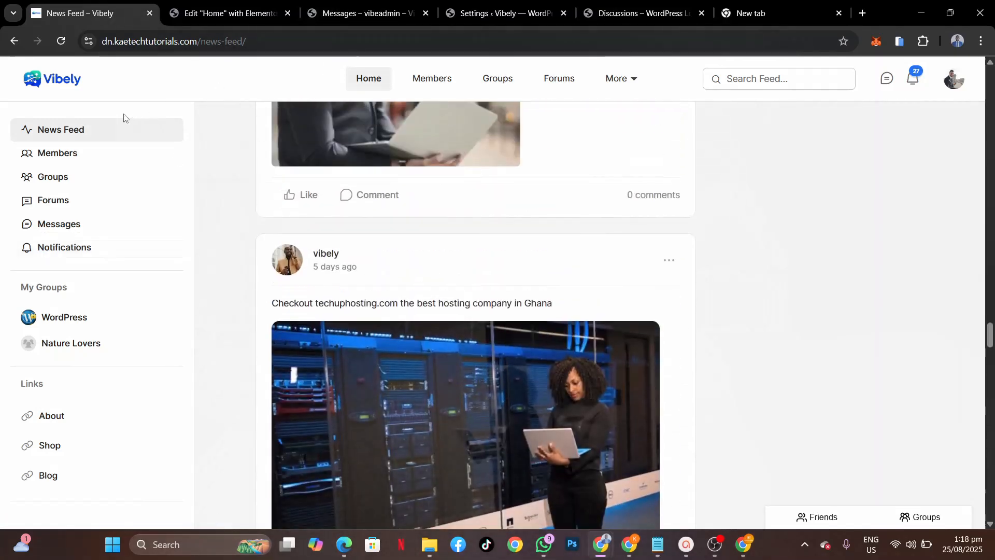
click(62, 81)
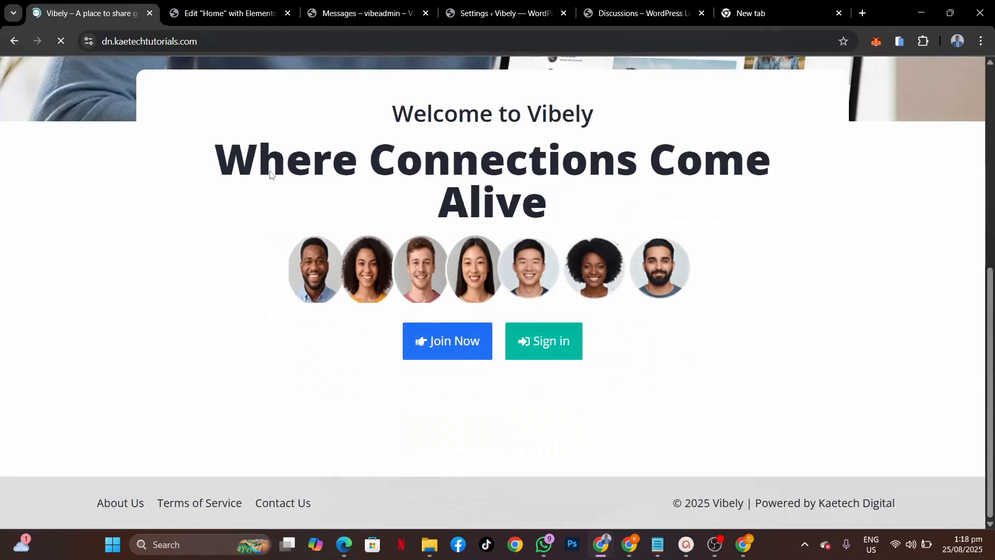
click(189, 503)
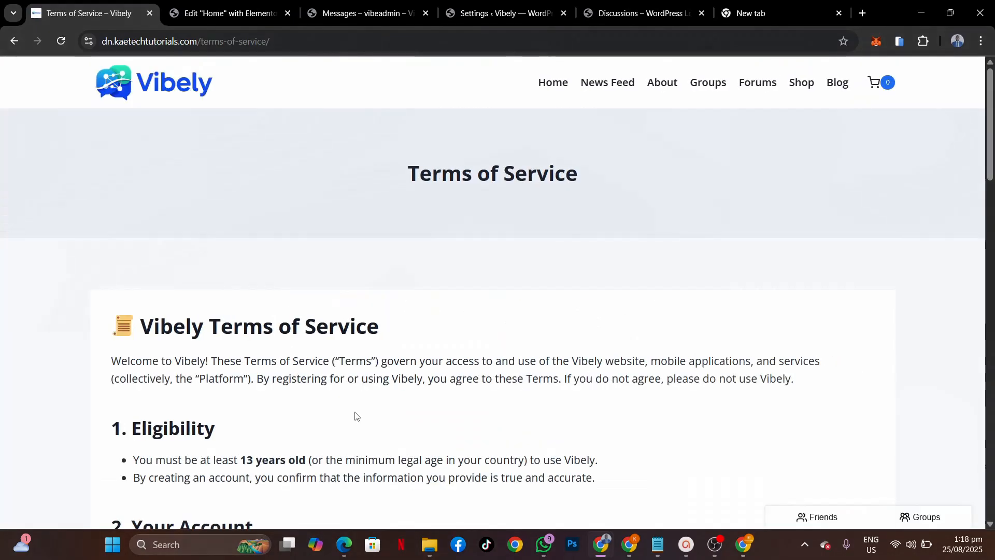
Step: Select the entire Terms of Service page text for copying
scroll(356, 416, down, 4)
scroll(355, 416, up, 1)
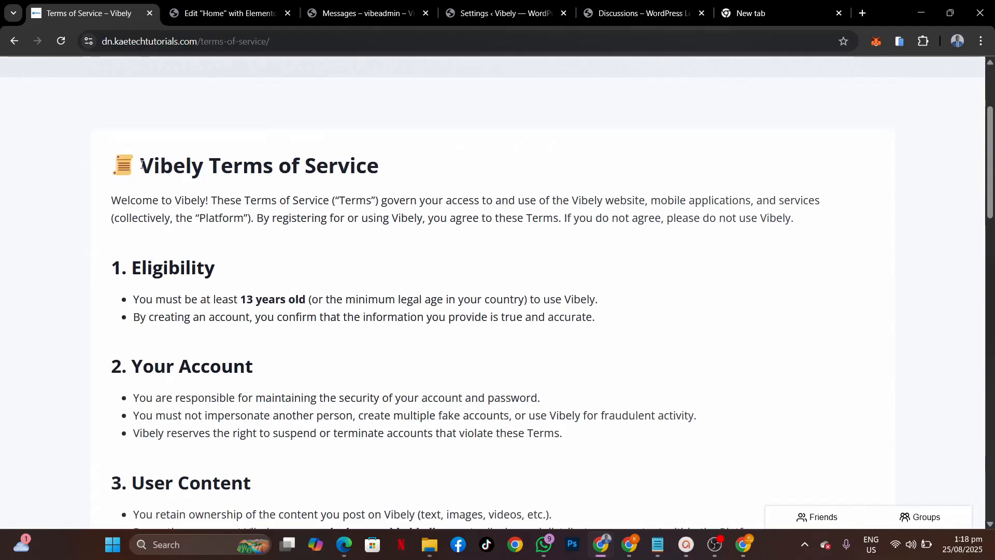
drag(141, 164, 390, 405)
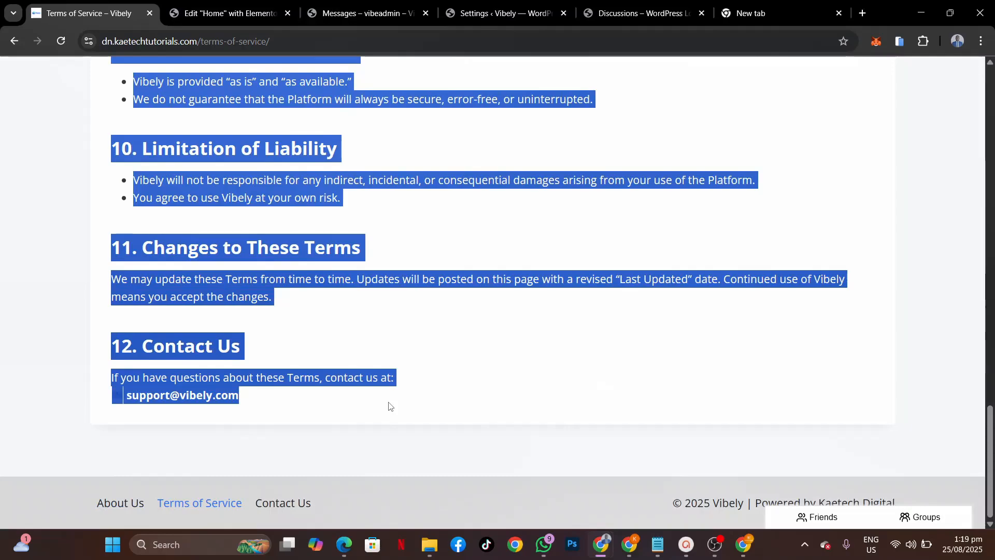
click(390, 405)
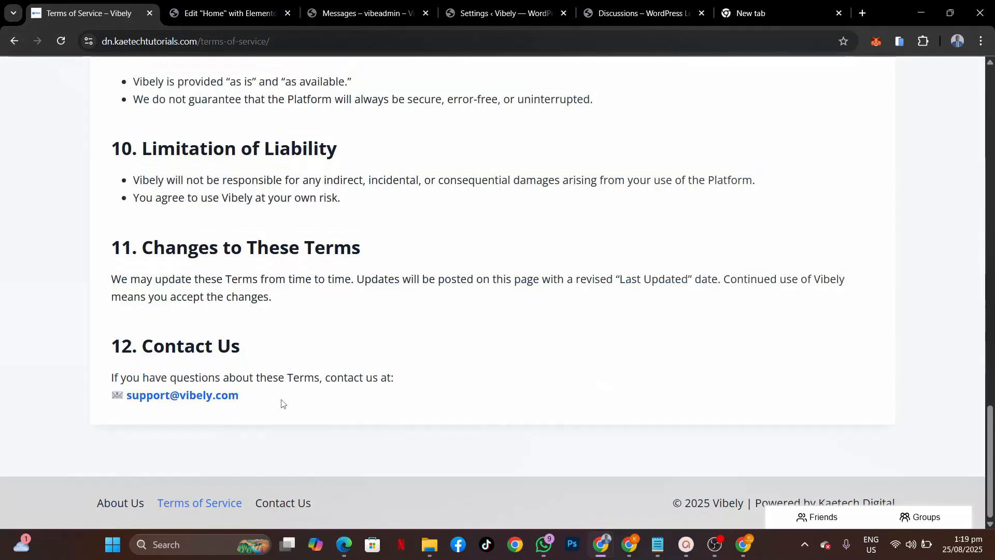
drag(280, 402, 143, 314)
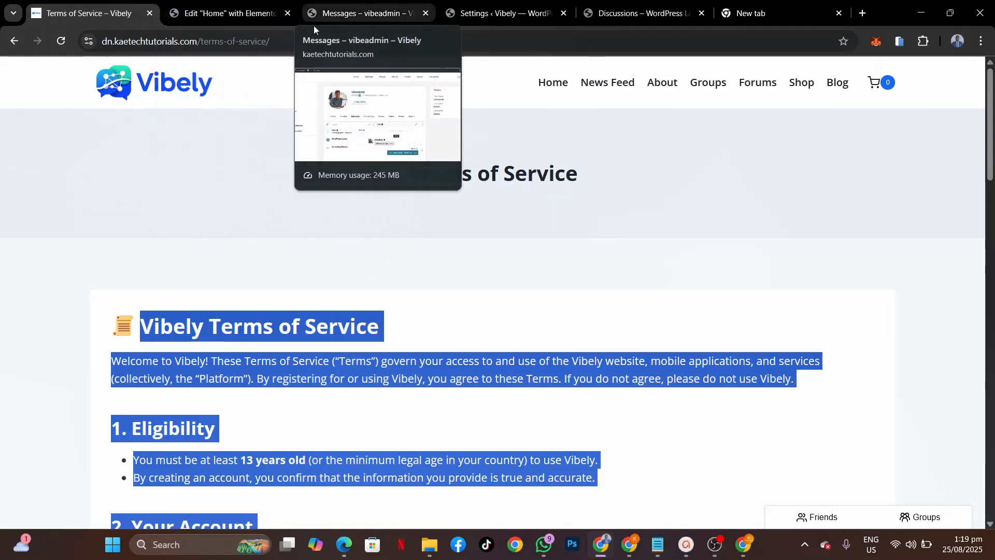
Step: Exit Elementor to WordPress and open the Terms of Service page from All Pages
click(248, 16)
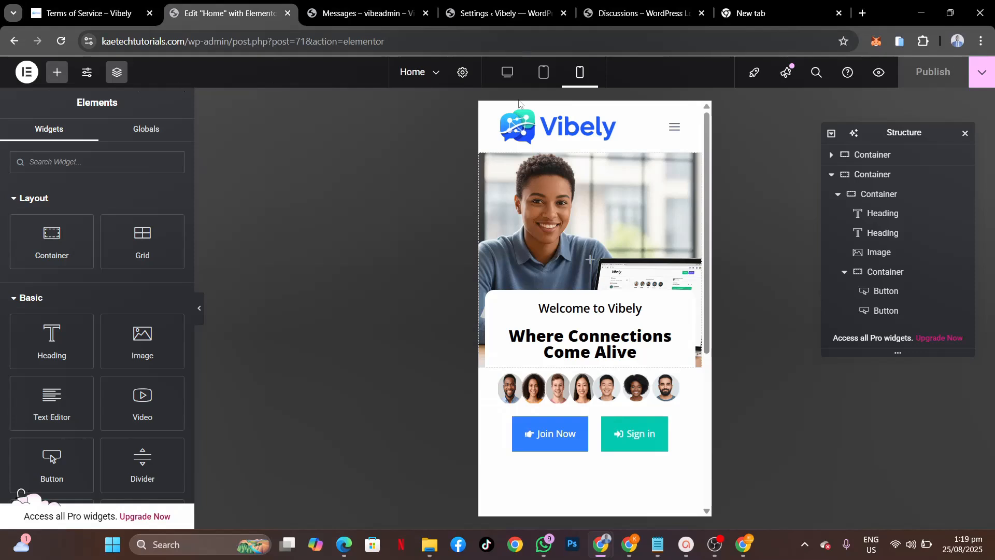
click(26, 72)
click(54, 201)
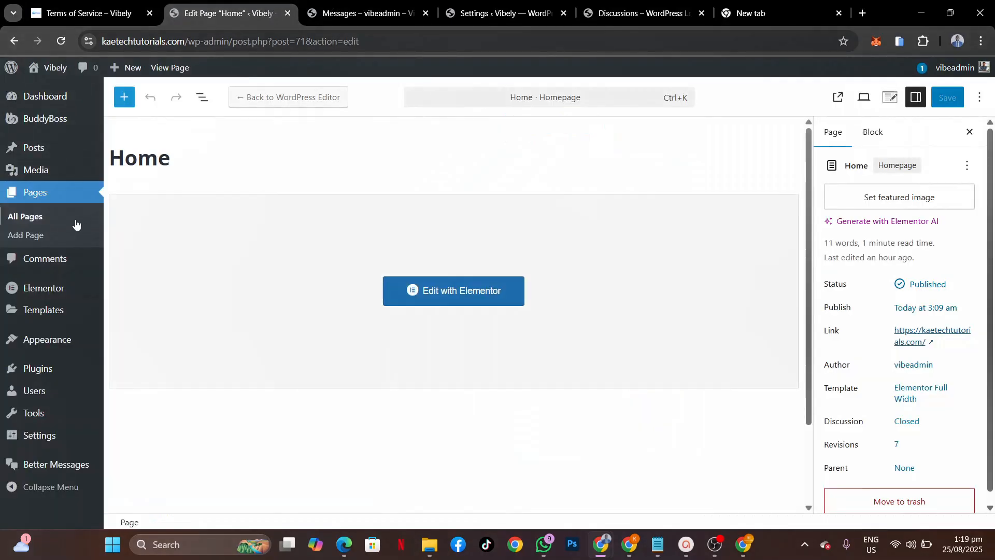
click(27, 217)
scroll(246, 443, down, 5)
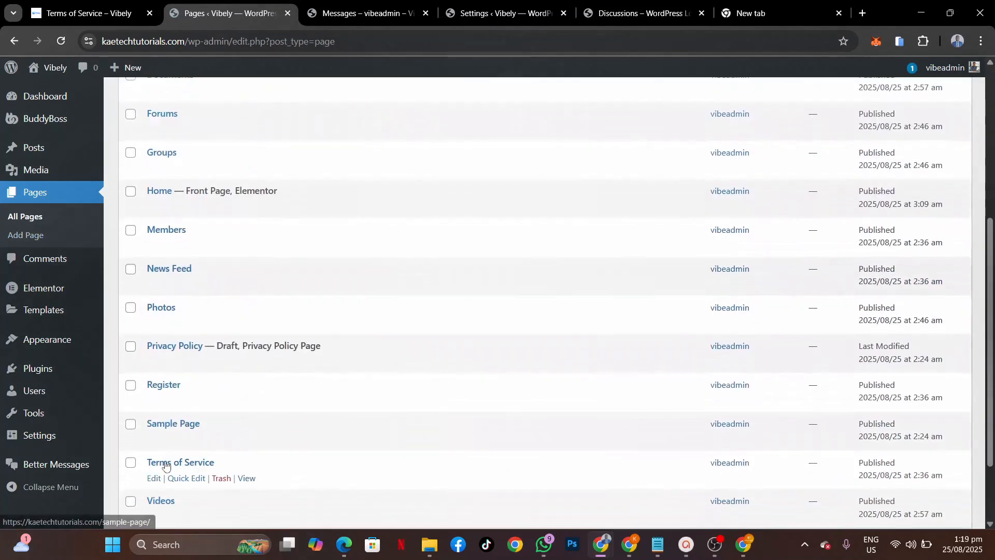
click(152, 478)
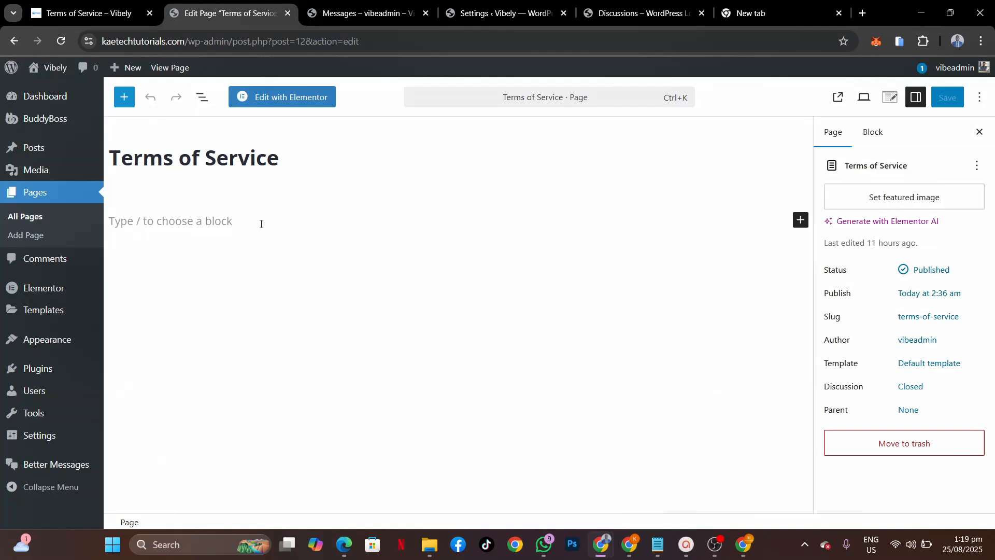
Step: Paste the copied terms into the Terms of Service page, delete the envelope image and gap, and save
click(262, 224)
key(ctrl+v)
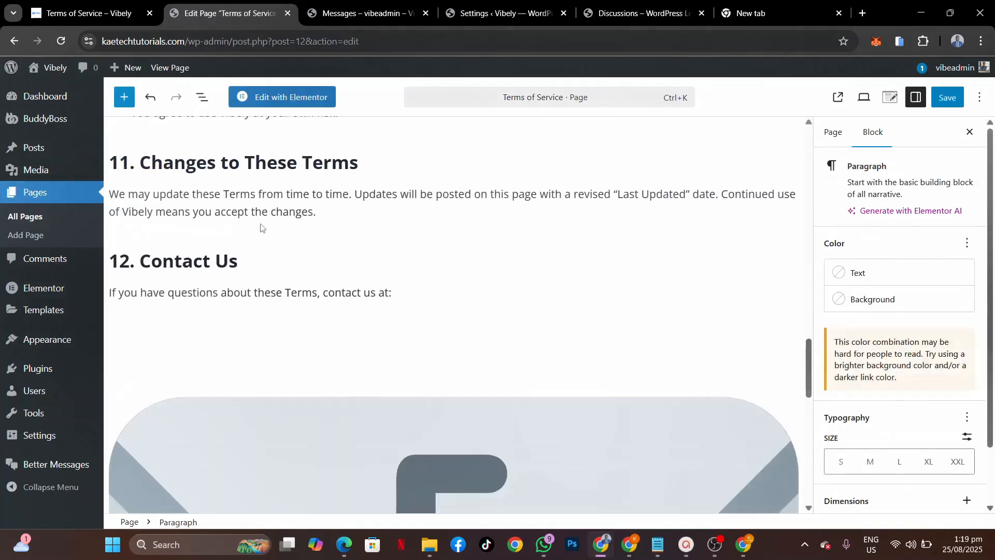
click(375, 280)
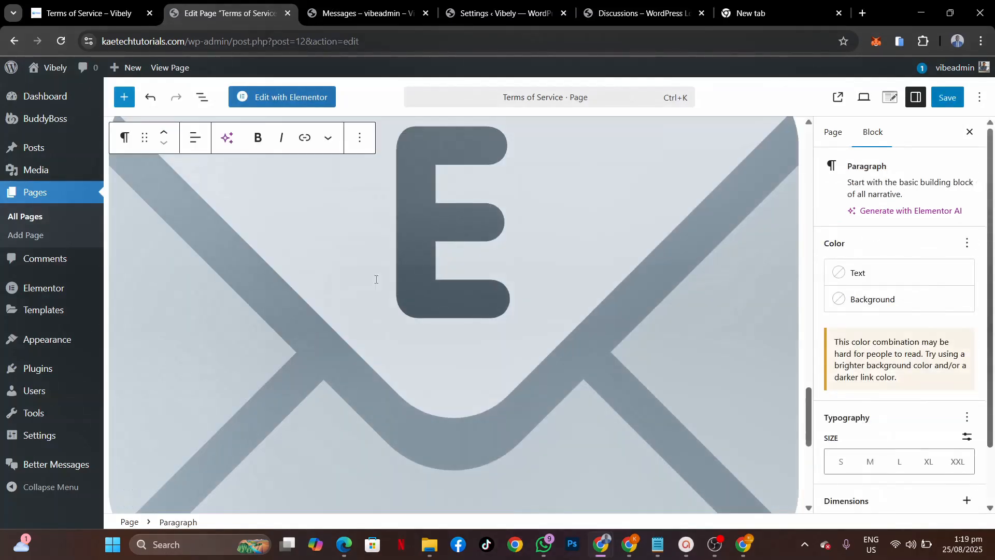
scroll(363, 296, up, 4)
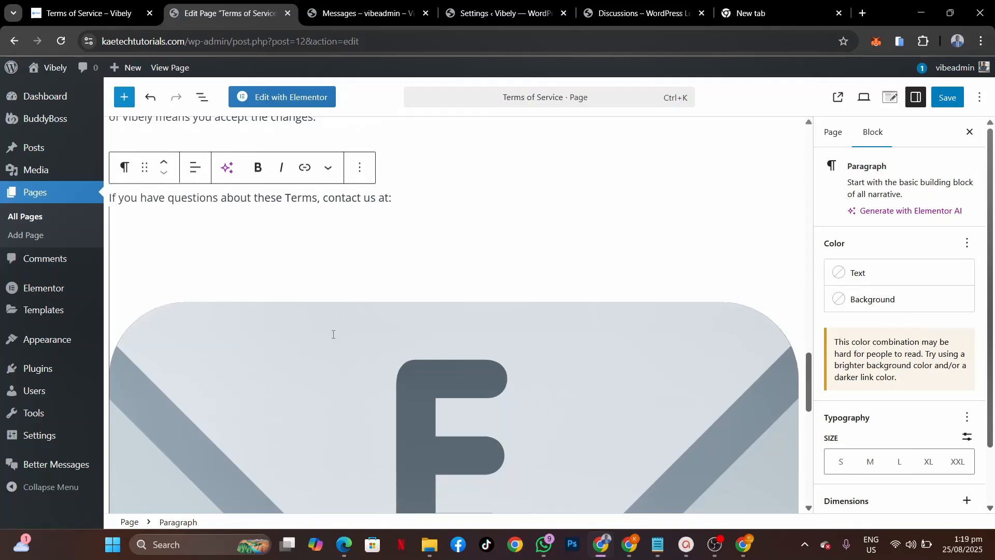
key(Delete)
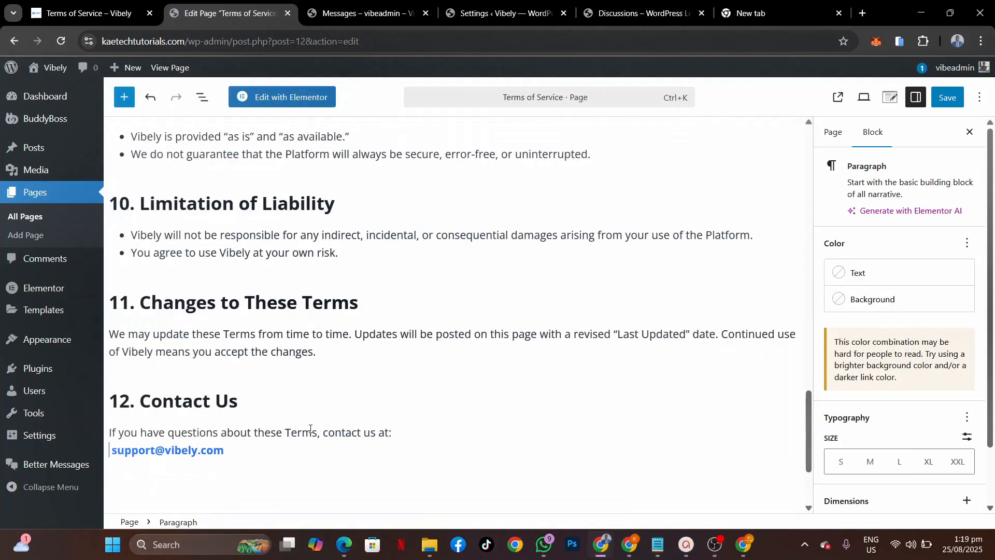
key(BackSpace)
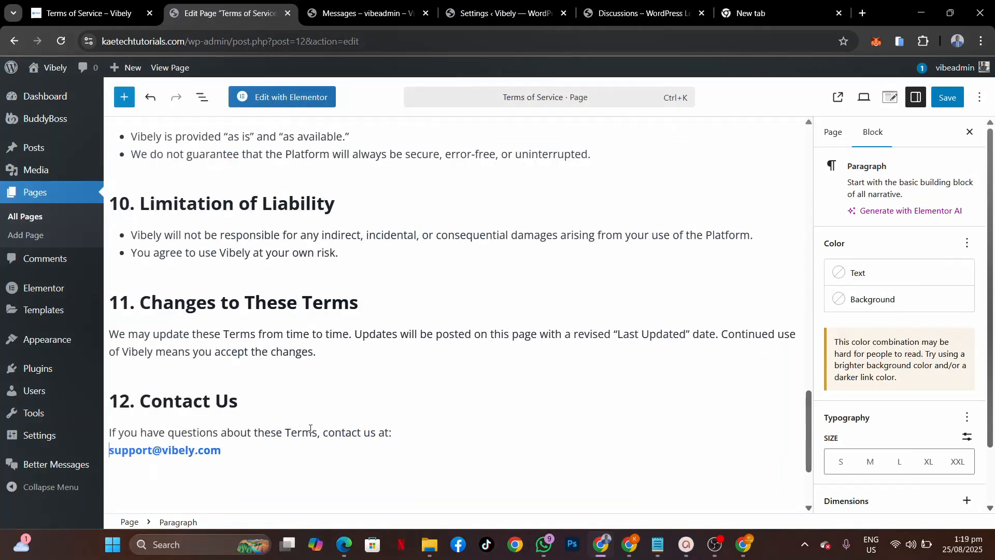
scroll(430, 355, up, 15)
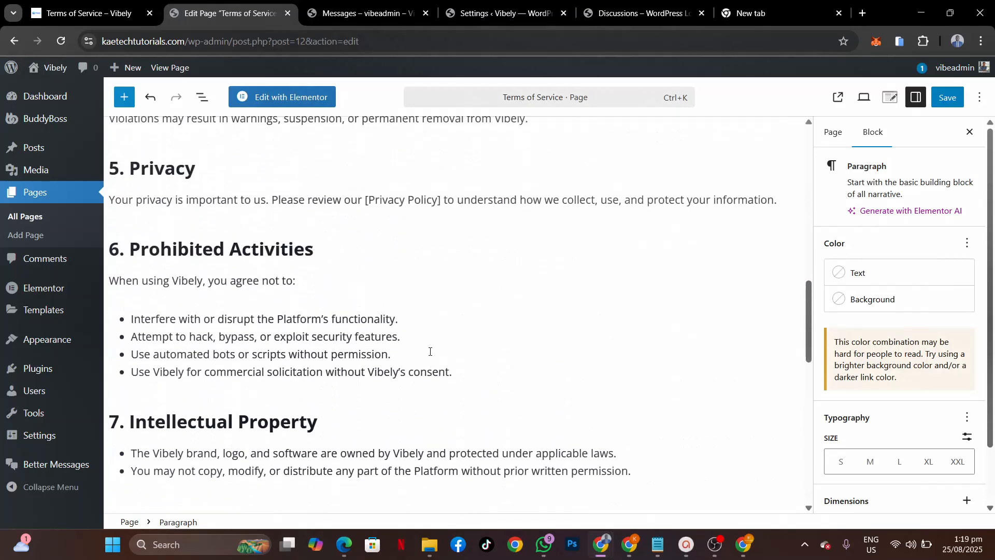
click(949, 98)
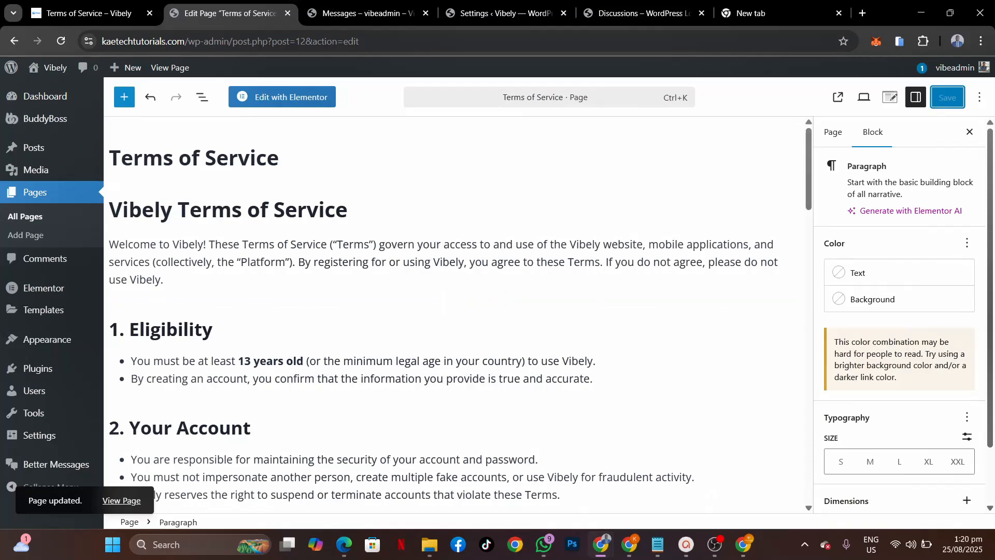
Step: In the member's incognito window, open the live Terms of Service page from the Vibely home page
mouse_move(600, 544)
click(646, 473)
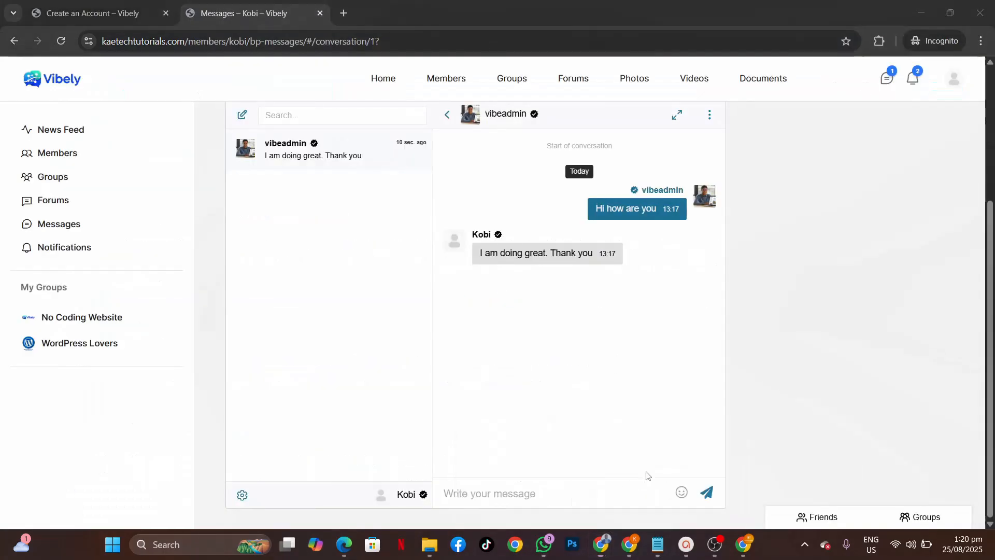
click(40, 79)
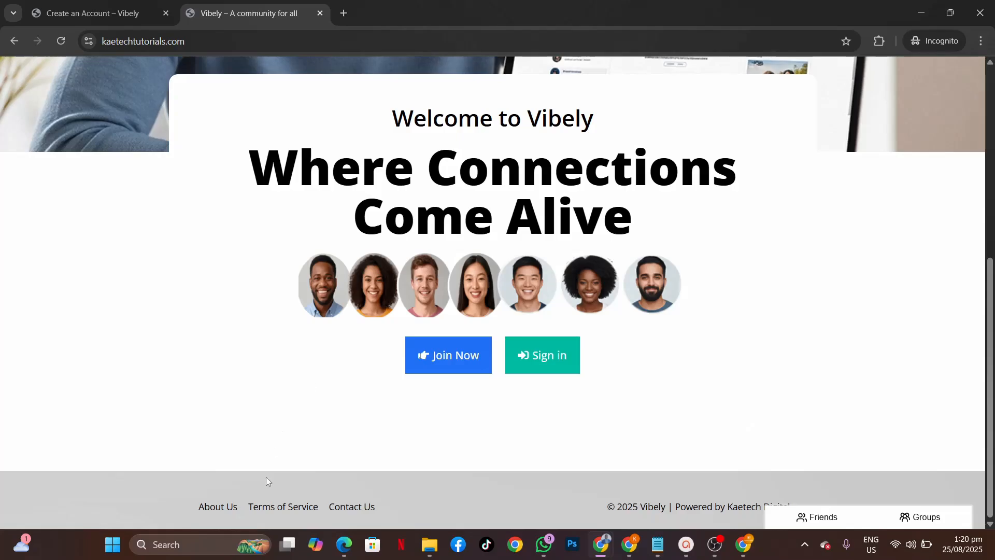
click(284, 506)
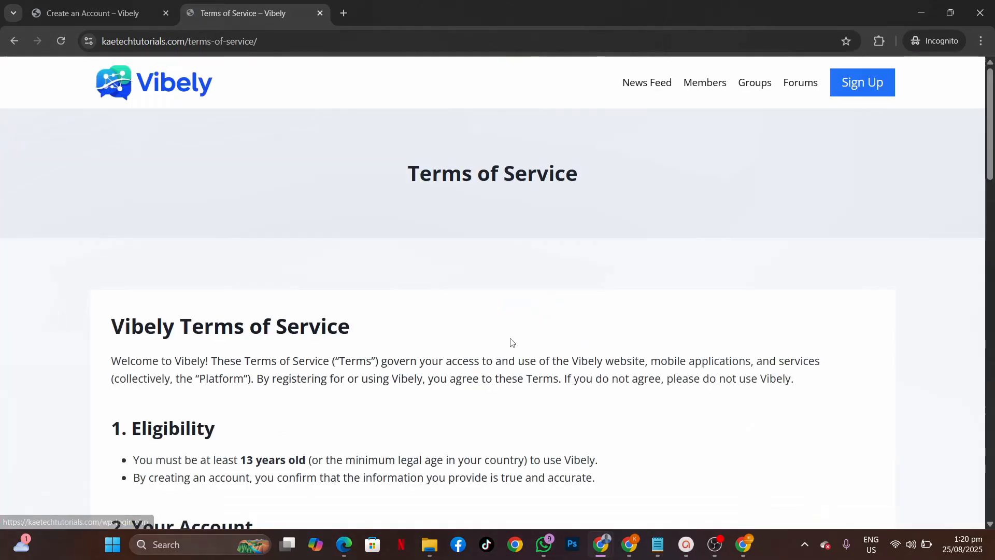
scroll(453, 402, down, 20)
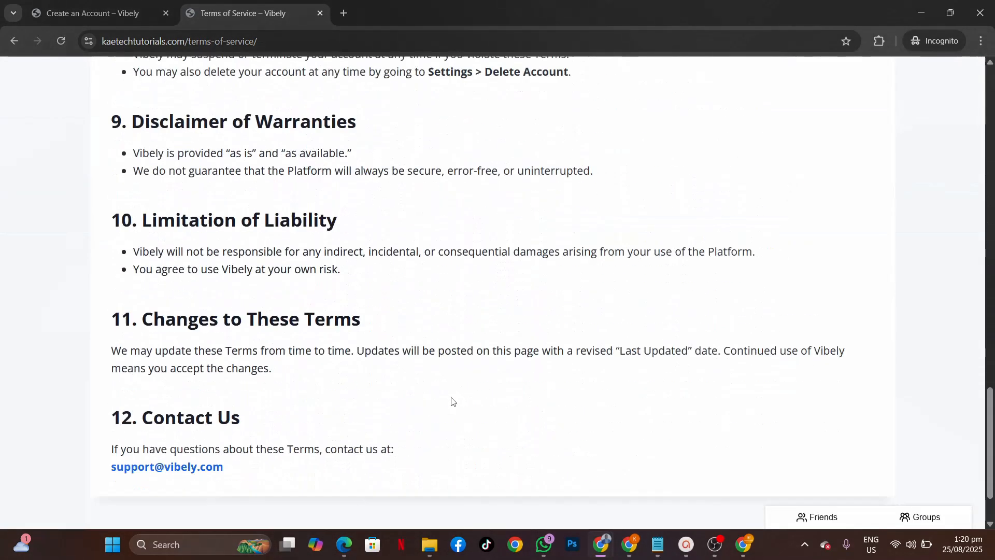
scroll(453, 402, down, 2)
scroll(453, 402, up, 20)
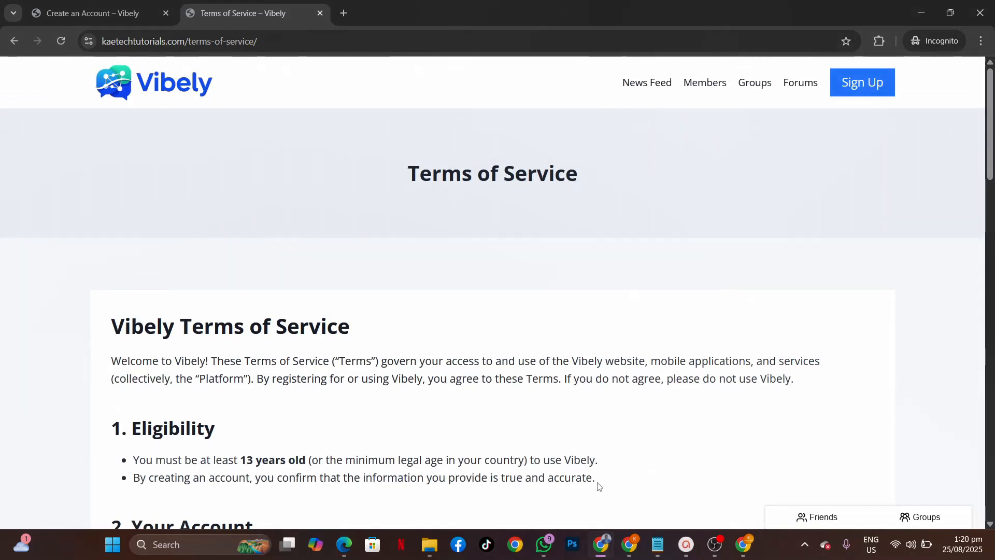
Step: Return to the admin window, pass through the News Feed, and switch back to the Terms of Service editor
mouse_move(604, 540)
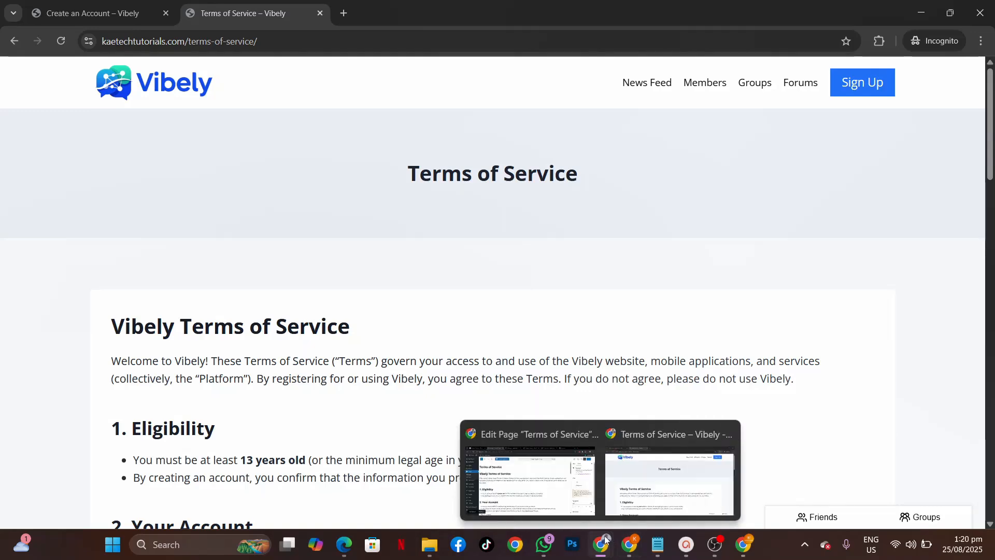
click(528, 443)
mouse_move(609, 299)
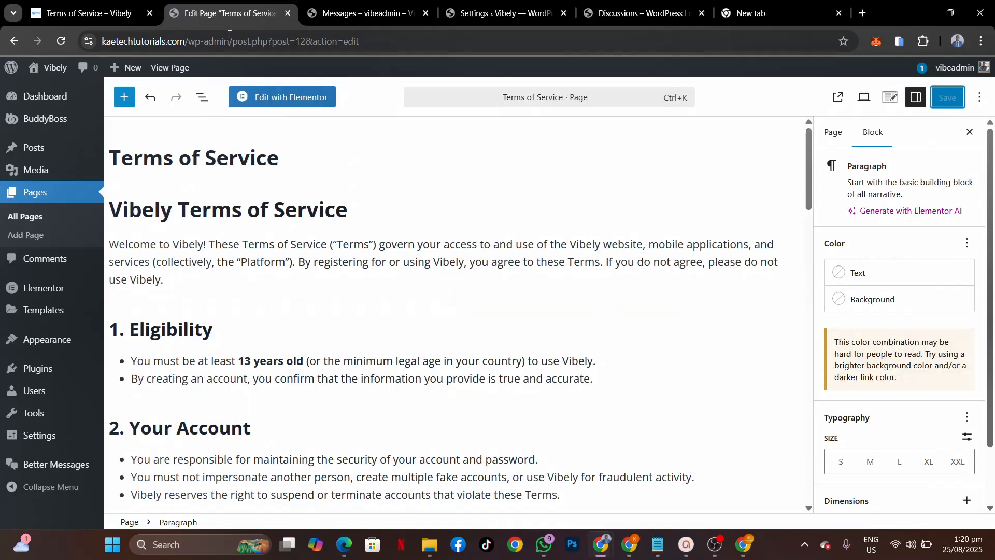
click(88, 13)
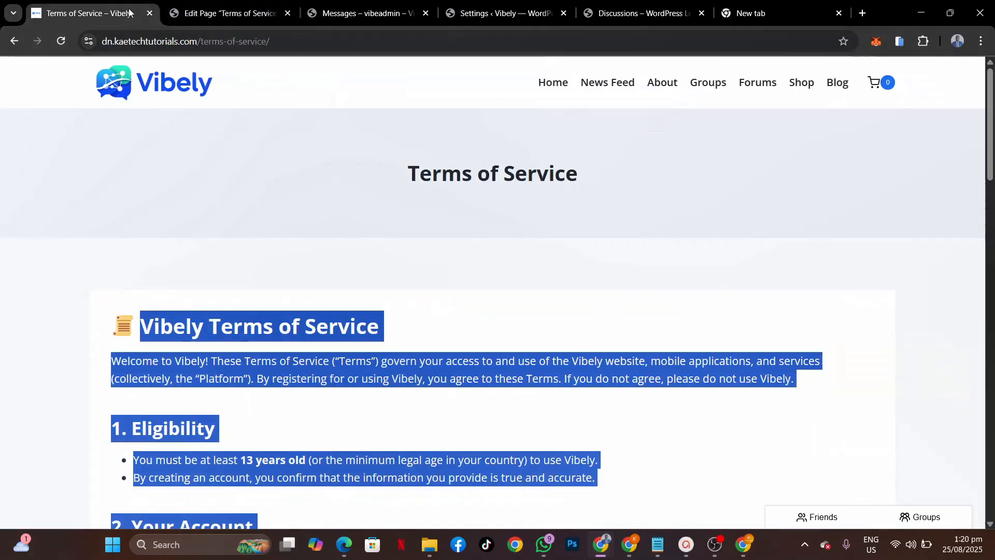
click(620, 85)
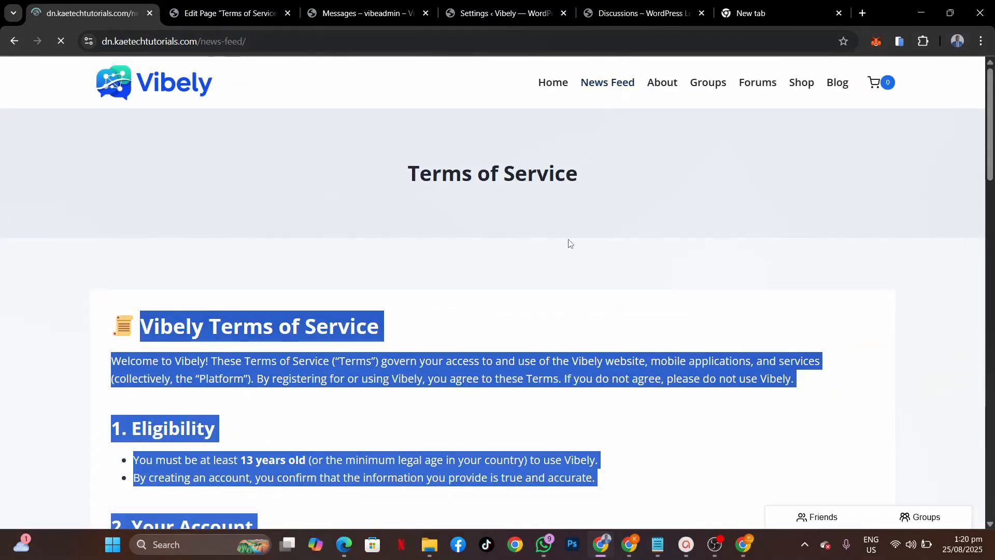
scroll(226, 283, down, 2)
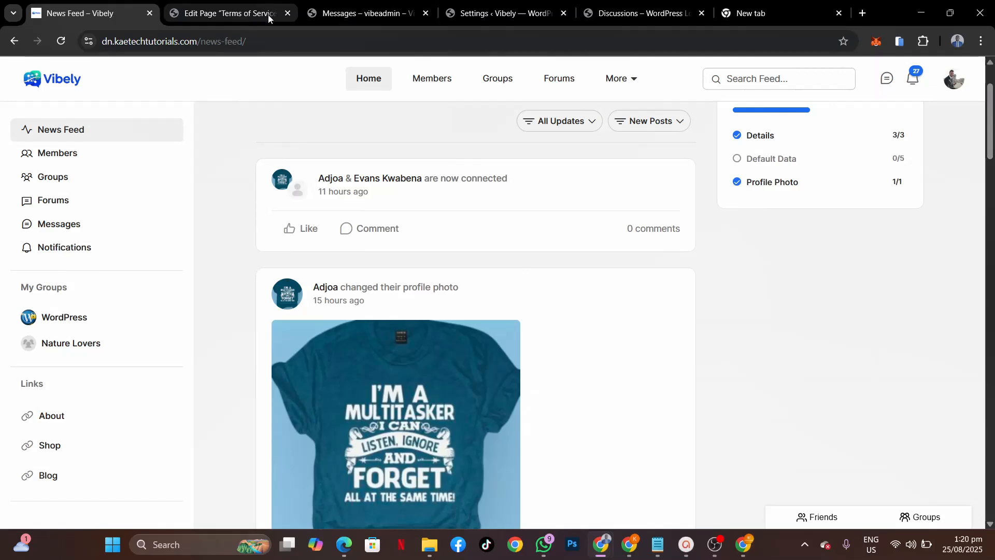
click(251, 14)
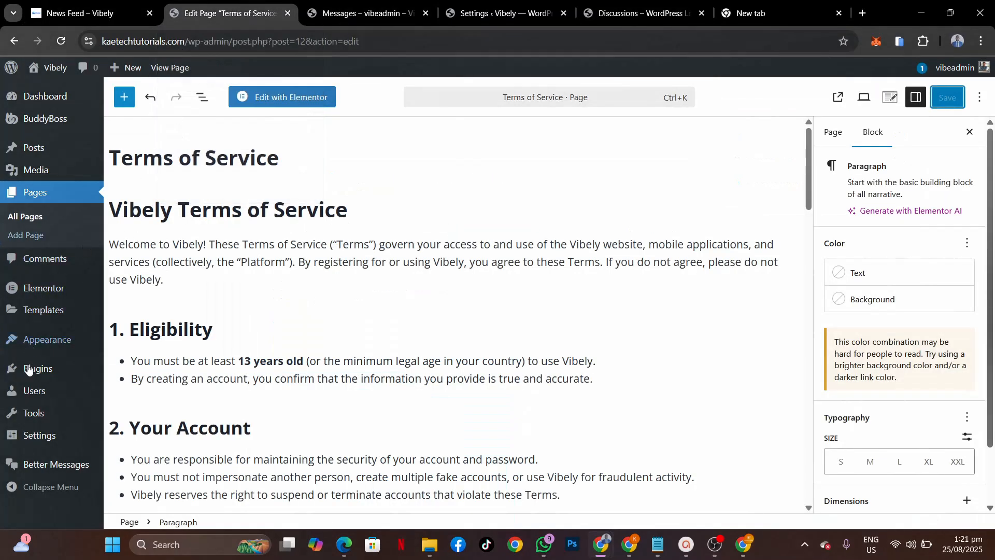
Step: Search the plugin directory for 'woocommerce' and install the WooCommerce plugin
mouse_move(44, 370)
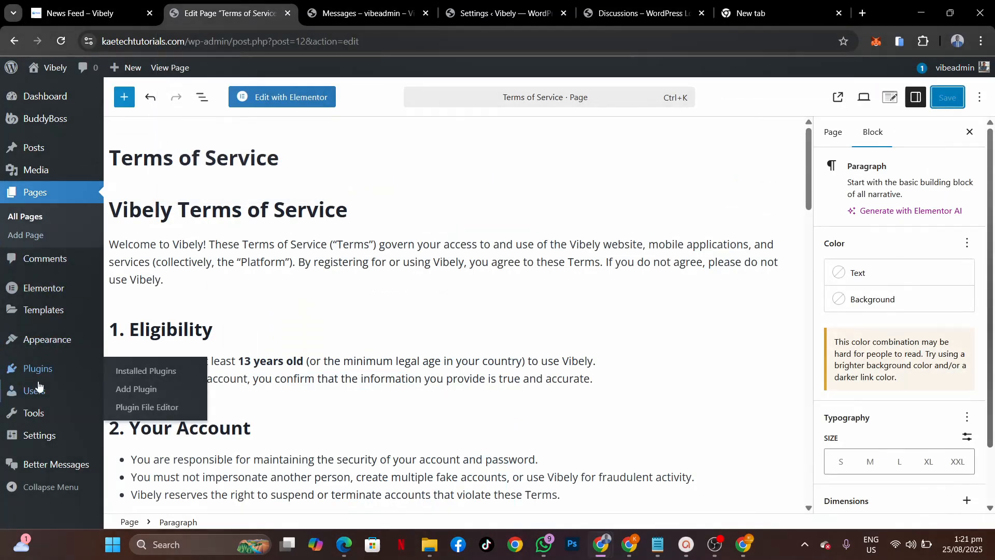
click(149, 393)
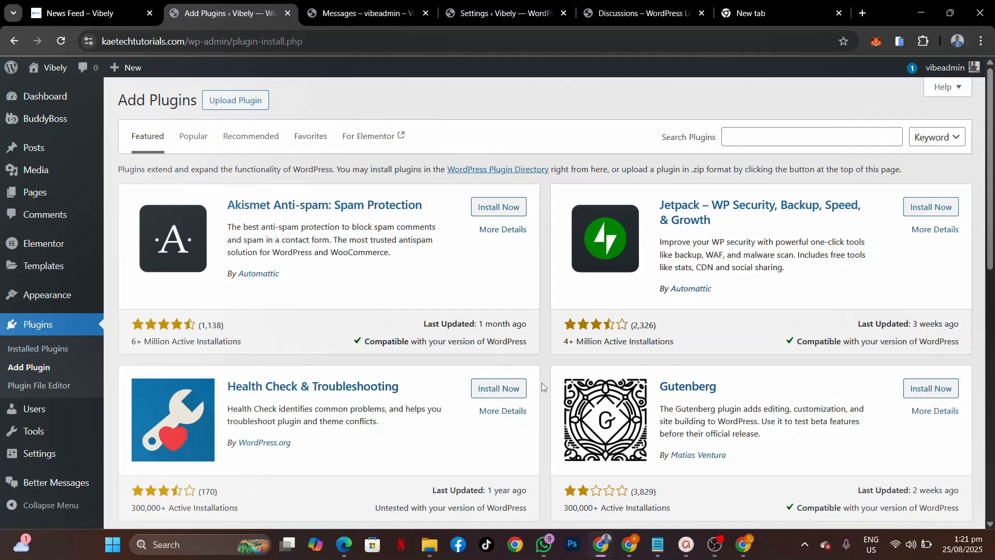
click(776, 139)
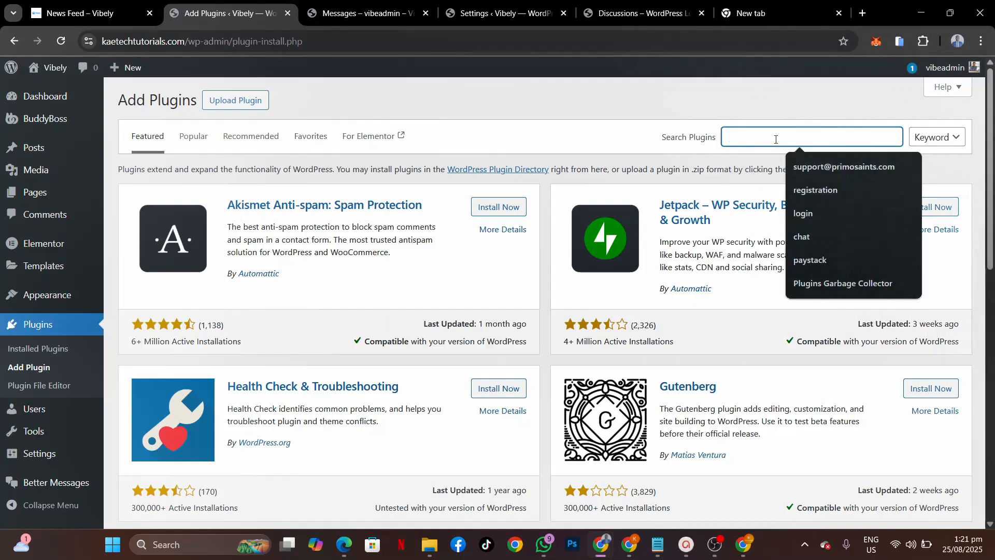
text(woocommerce)
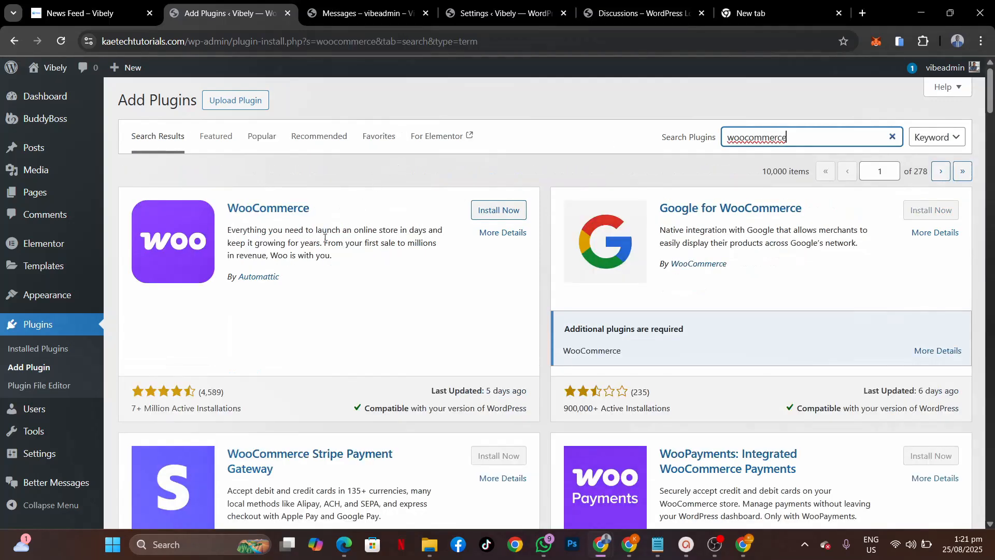
click(509, 208)
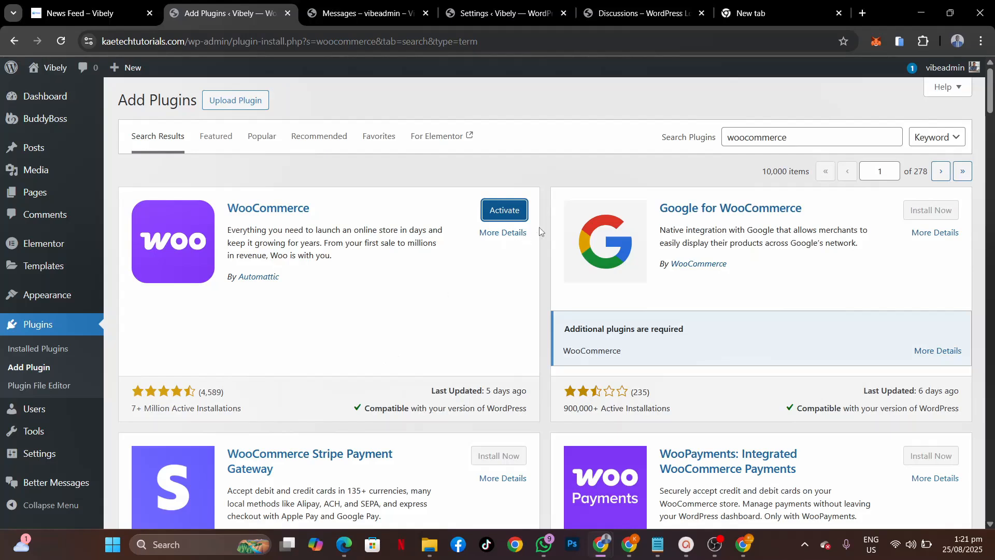
Step: Activate WooCommerce and begin store setup as a business that is just starting
click(505, 210)
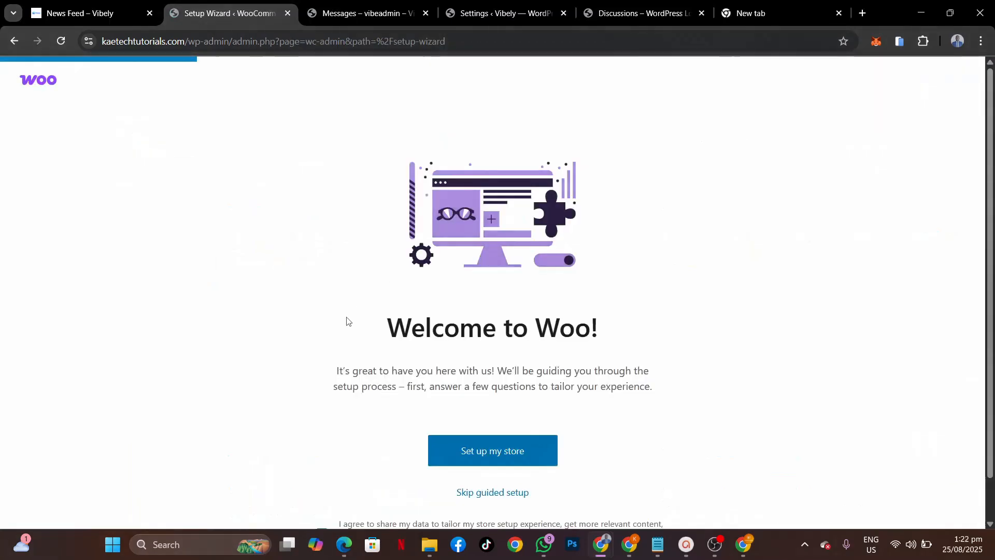
click(494, 454)
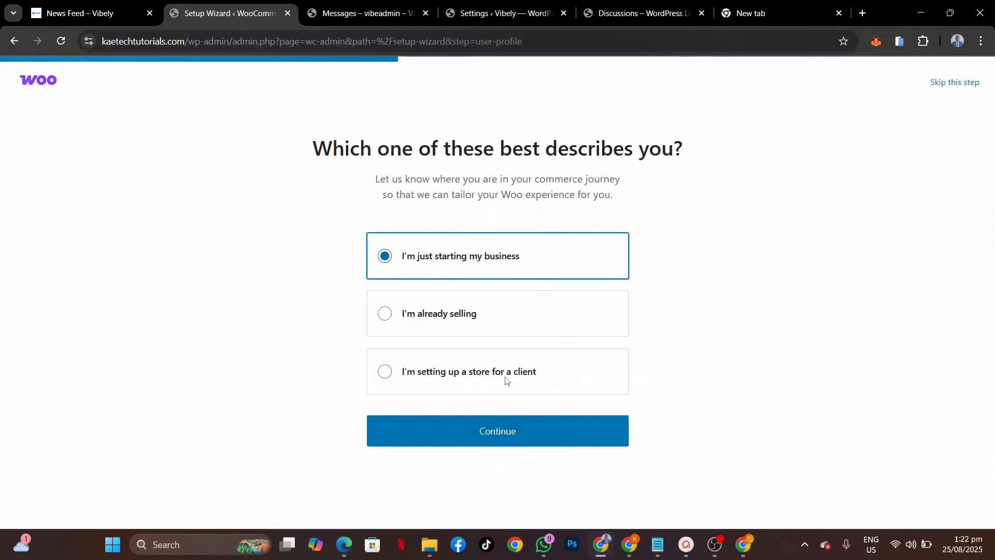
click(491, 433)
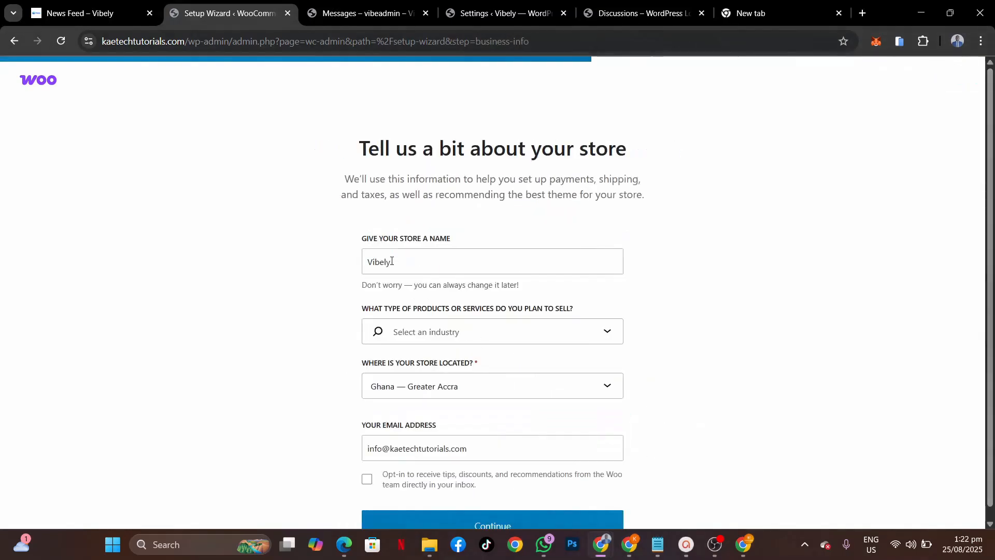
Step: Set the store industry to Other and submit the store details
click(449, 334)
text(ghan)
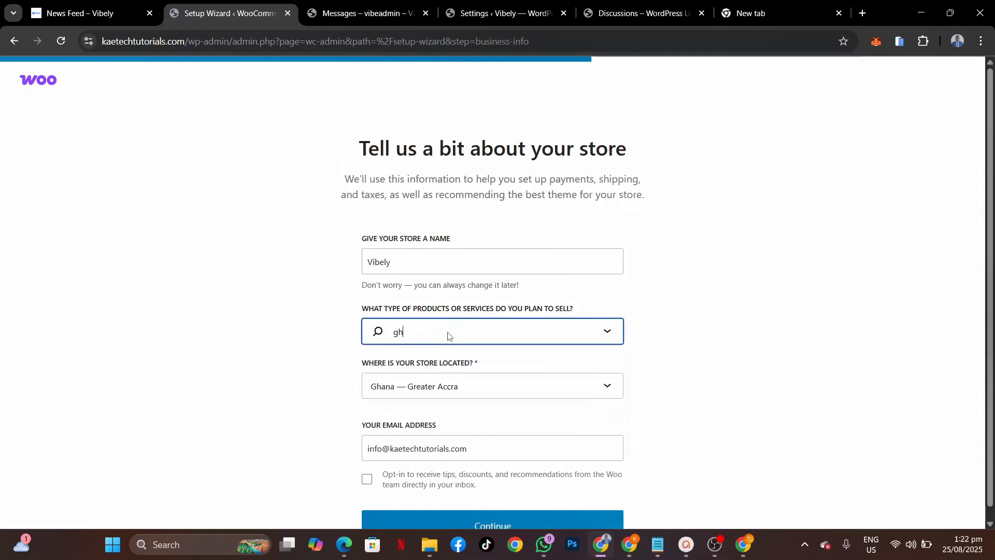
key(BackSpace)
key(BackSpace)
key(BackSpace)
key(BackSpace)
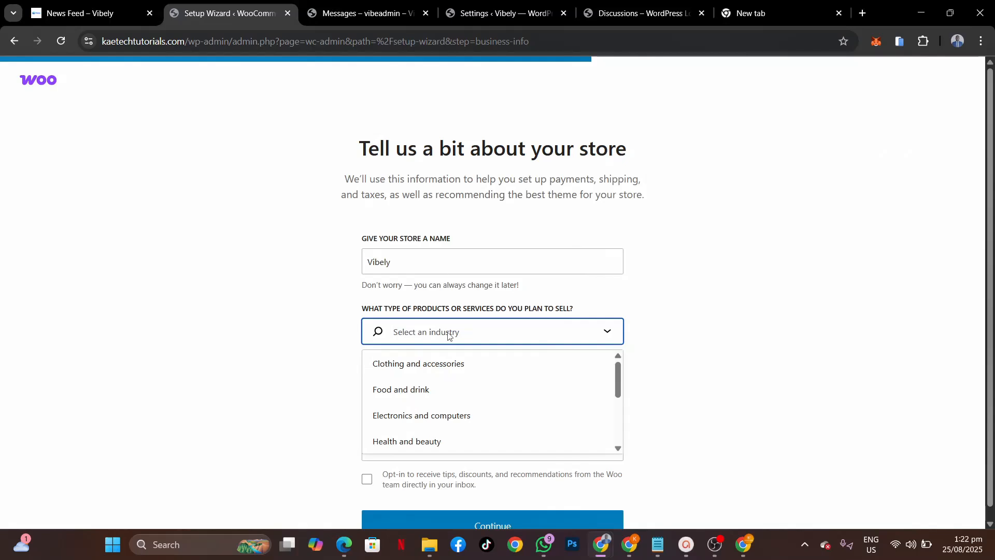
text(Digit)
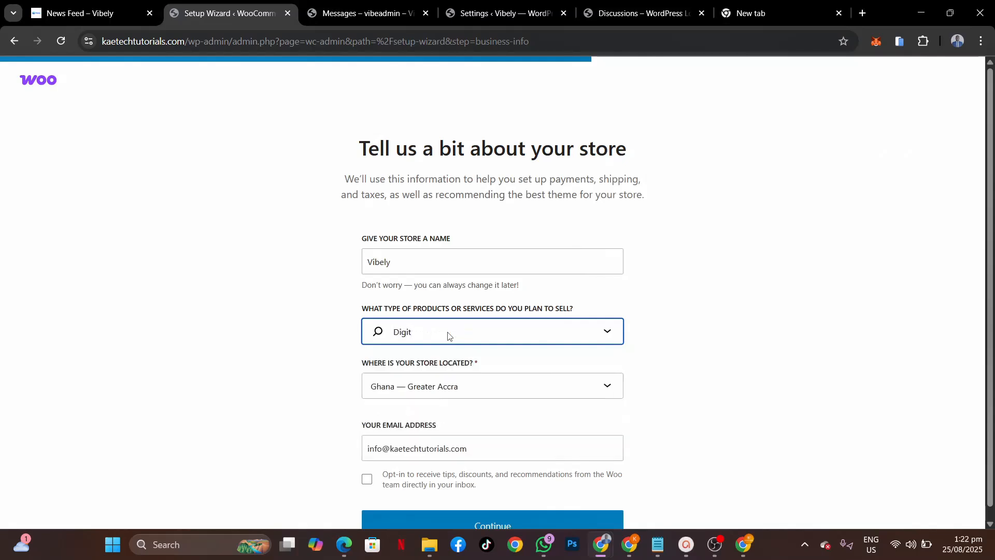
key(BackSpace)
key(BackSpace)
key(BackSpace)
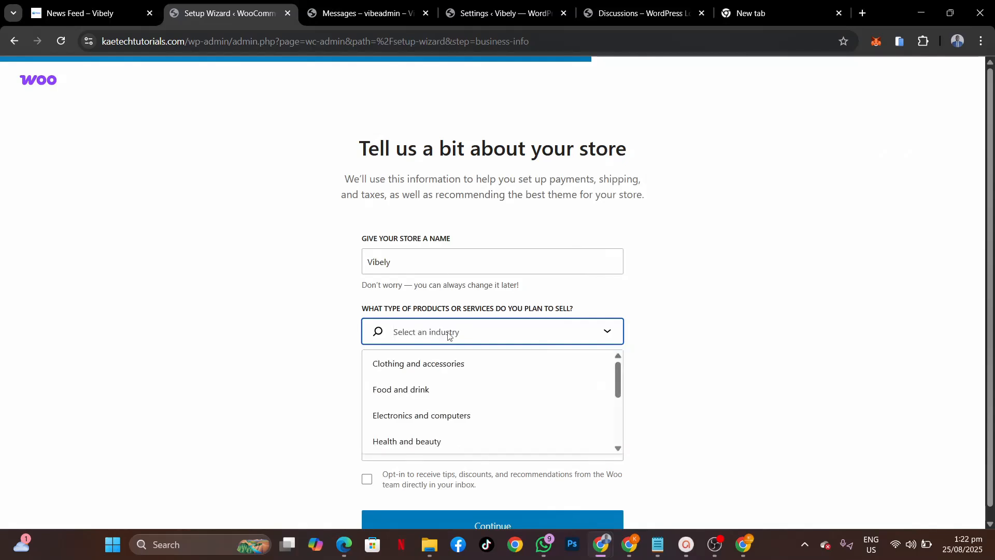
scroll(454, 413, down, 5)
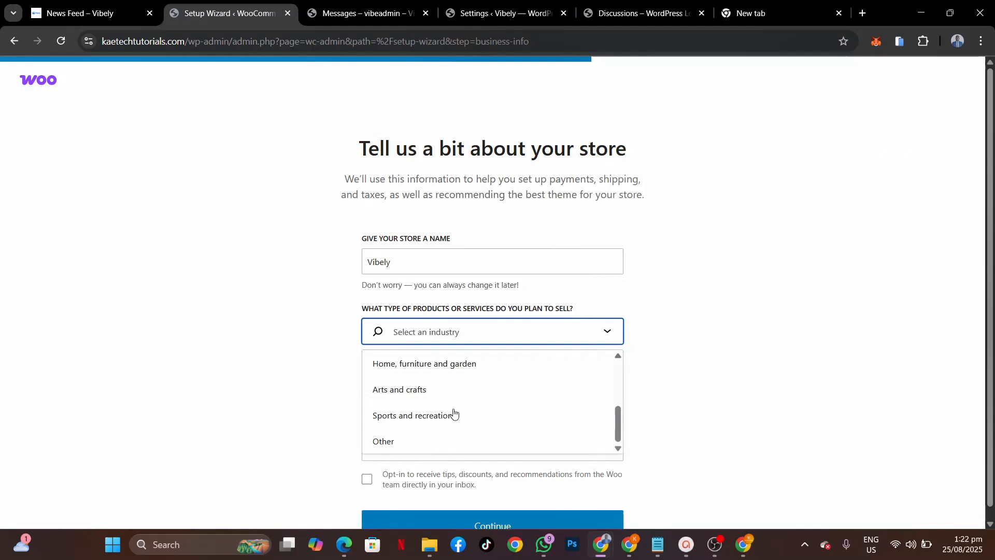
click(428, 441)
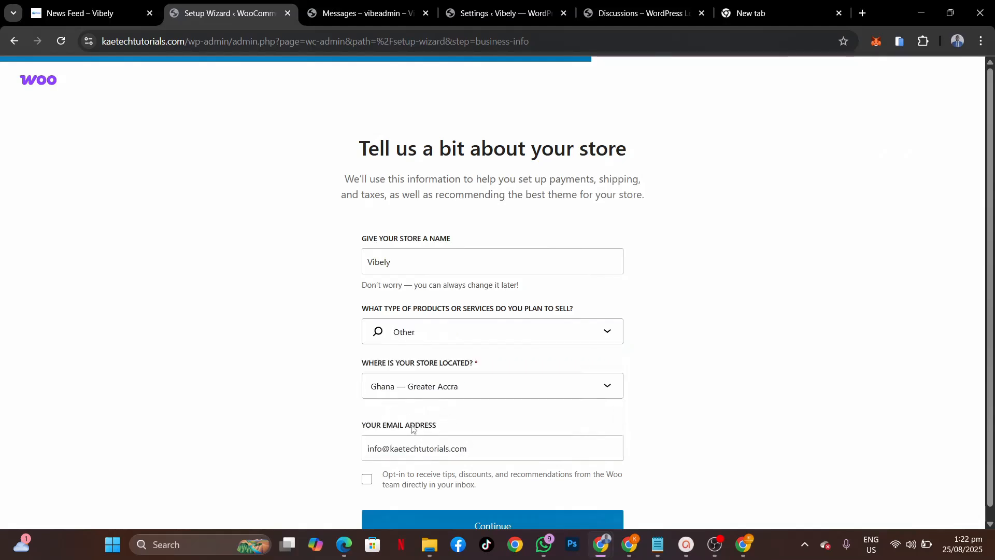
scroll(422, 448, down, 1)
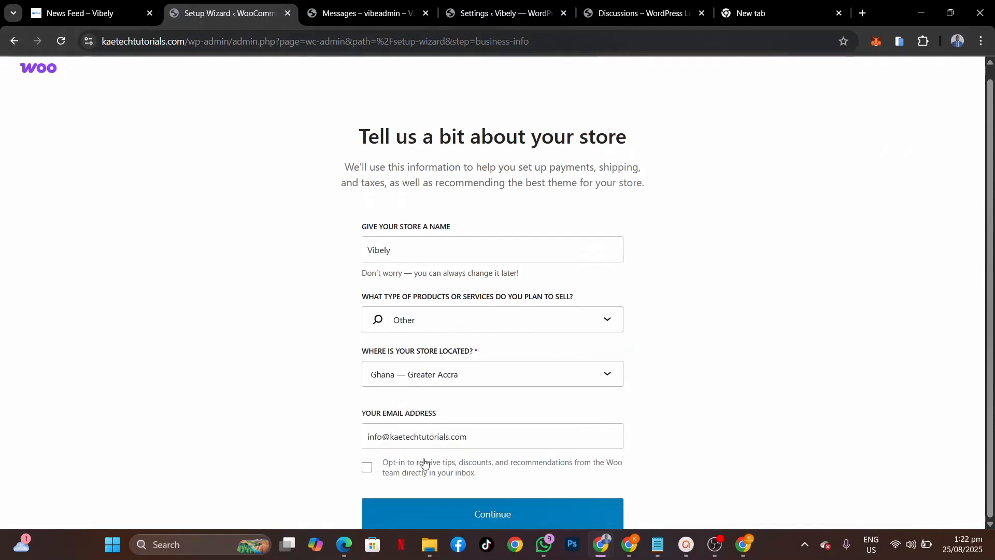
click(481, 519)
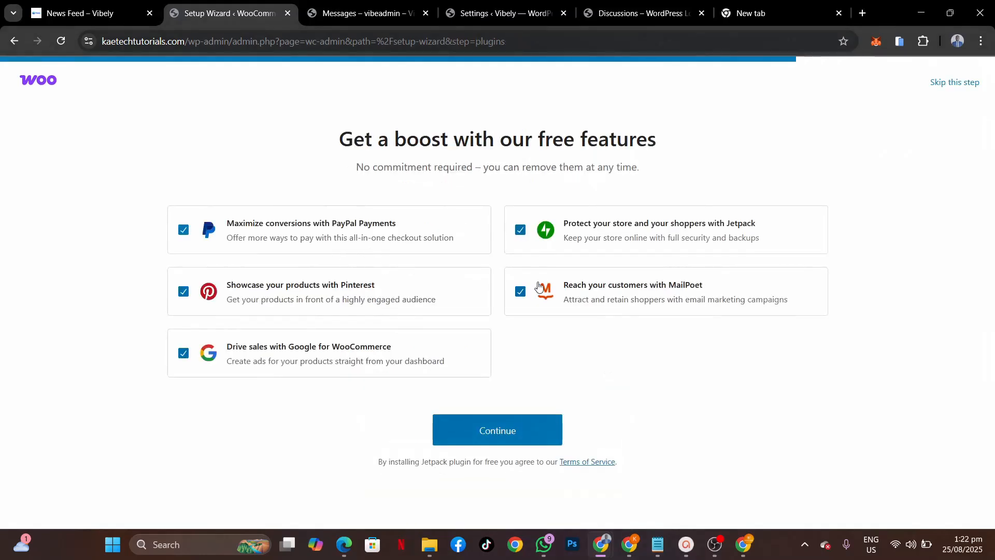
Step: Decline the optional PayPal, Pinterest, Google, Jetpack and MailPoet extras and finish setup
click(184, 230)
click(186, 289)
click(184, 353)
click(520, 230)
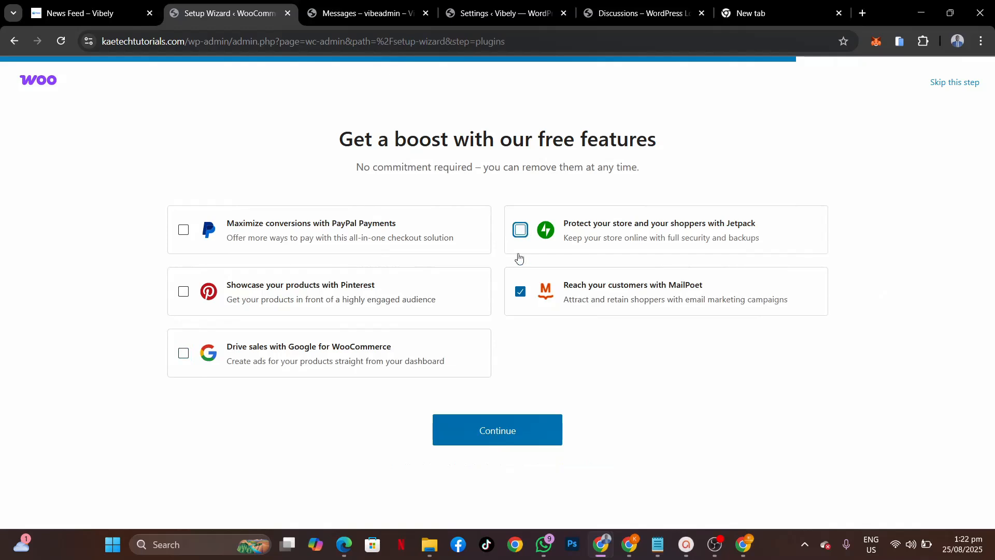
click(520, 291)
click(500, 433)
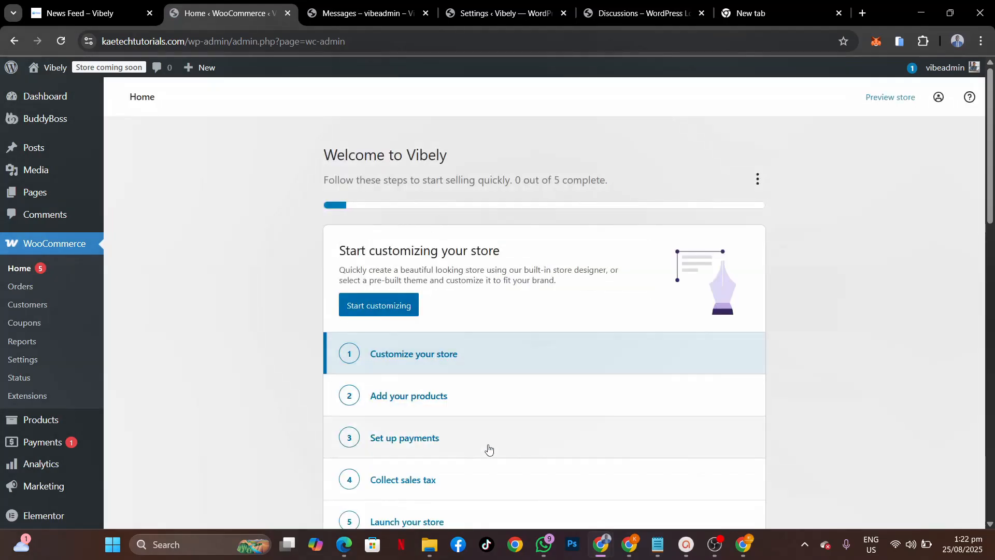
Step: Review the All Pages list for the new Shop, Cart, Checkout and My account pages
scroll(487, 448, down, 7)
scroll(489, 448, up, 7)
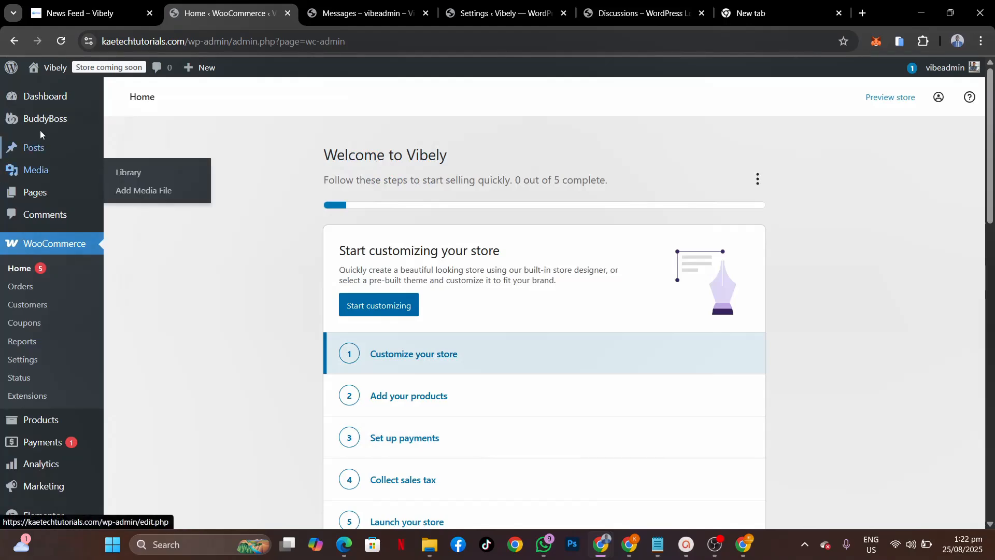
mouse_move(40, 122)
mouse_move(33, 195)
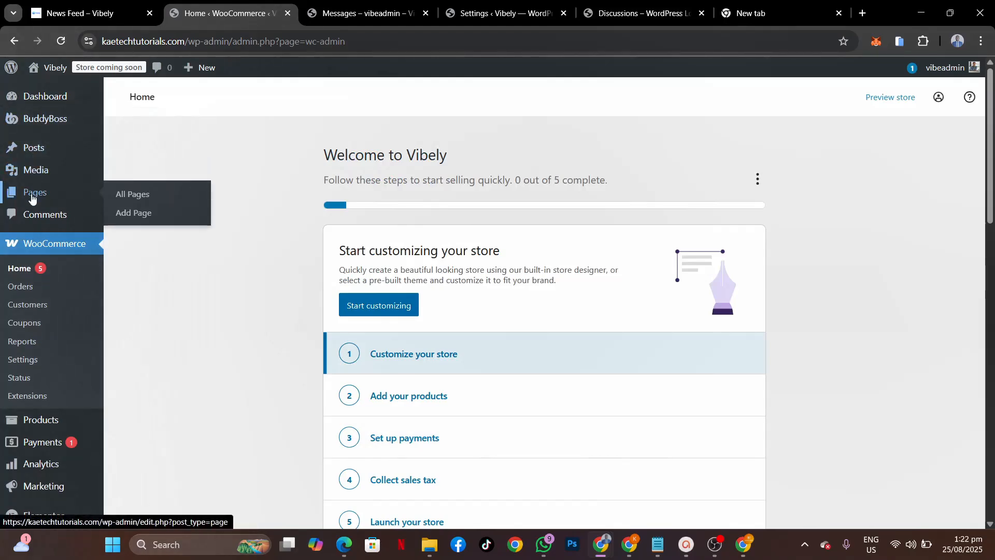
click(128, 195)
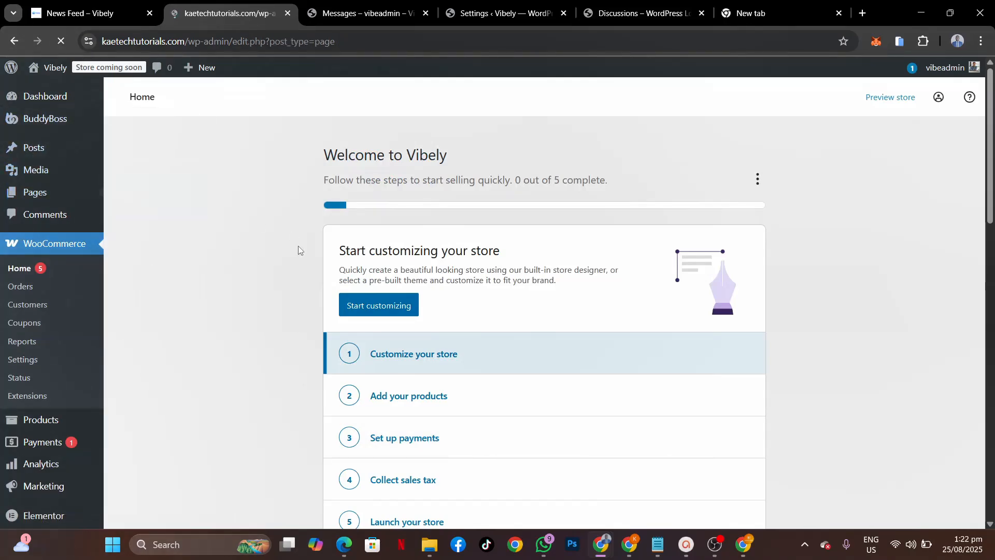
scroll(297, 245, down, 10)
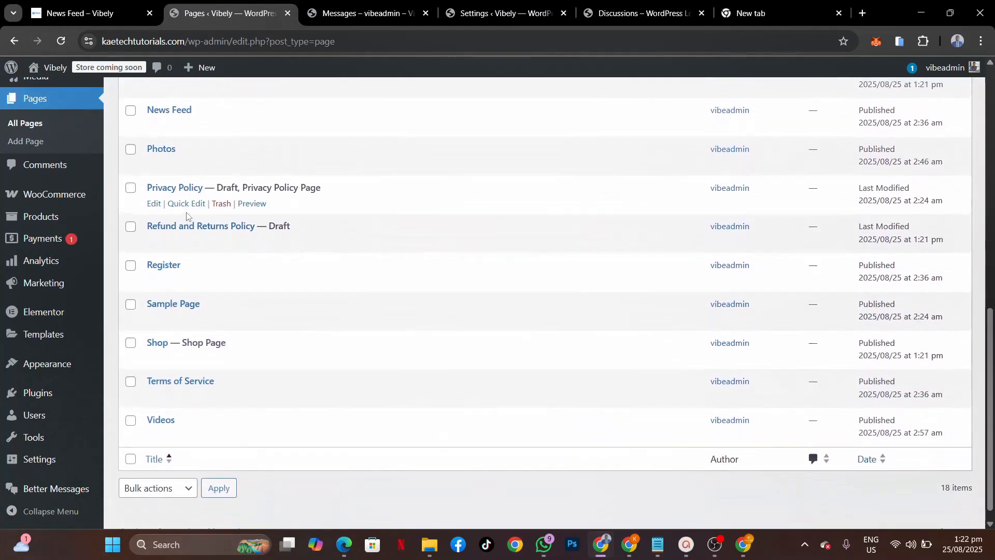
scroll(208, 233, up, 9)
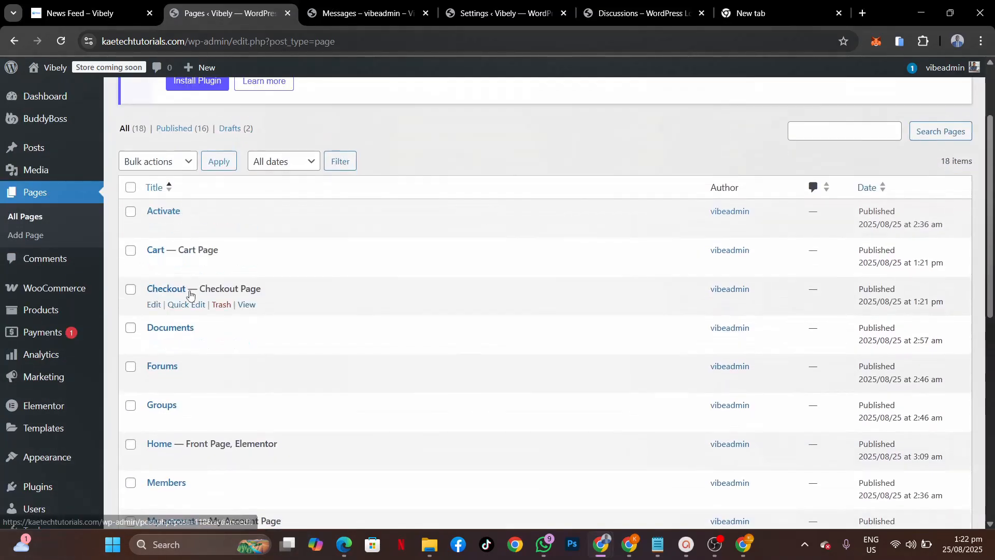
scroll(206, 293, down, 3)
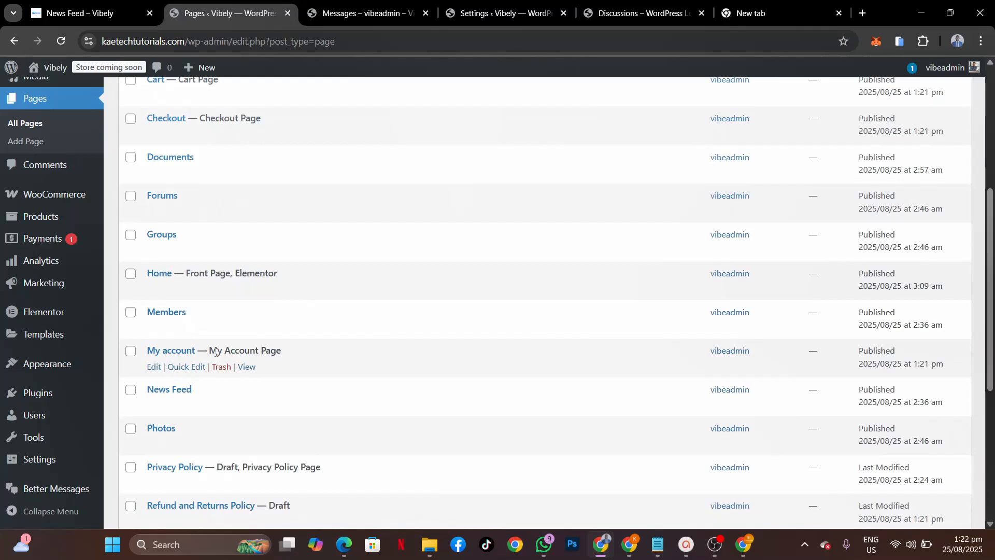
scroll(218, 353, down, 3)
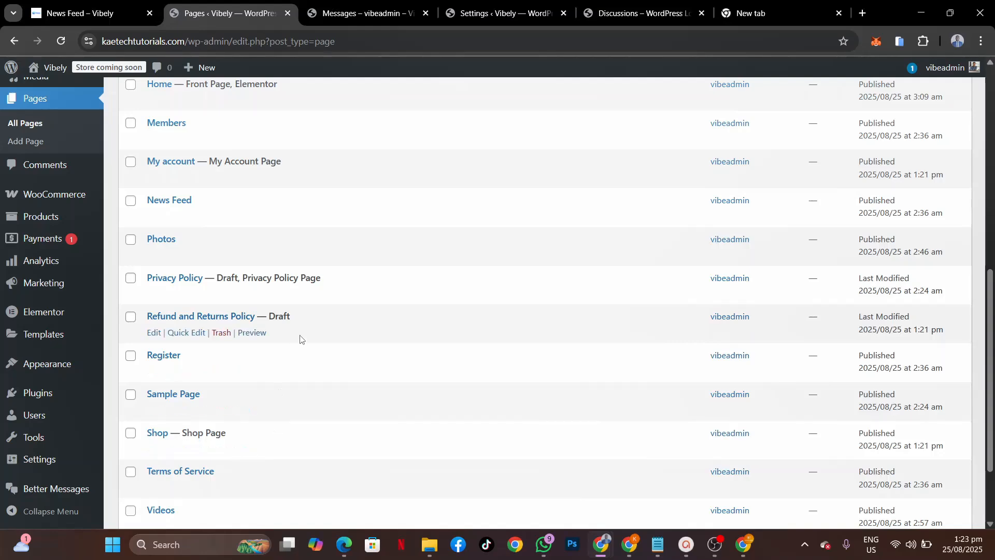
scroll(300, 338, up, 7)
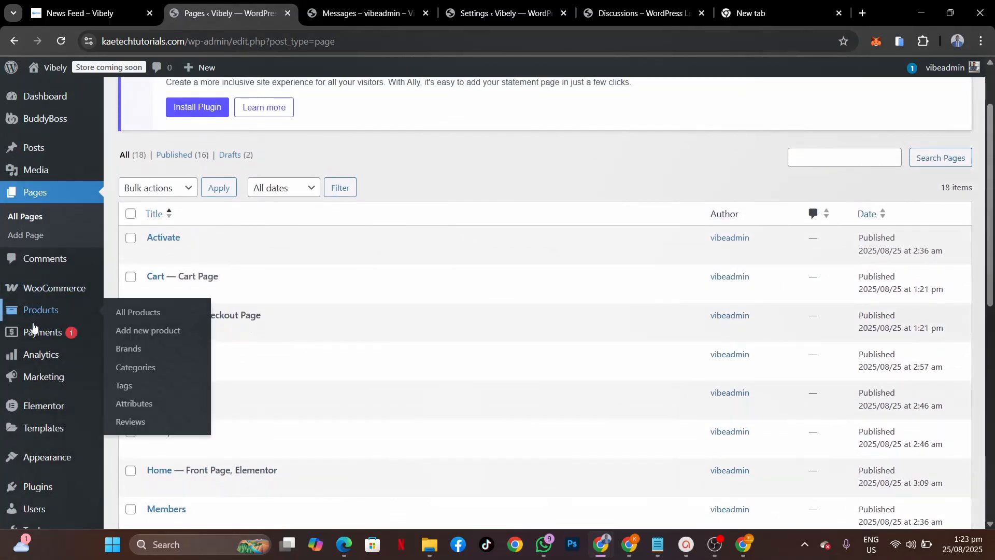
Step: Start a new product named 'University Website template' and open the product image media library
mouse_move(36, 313)
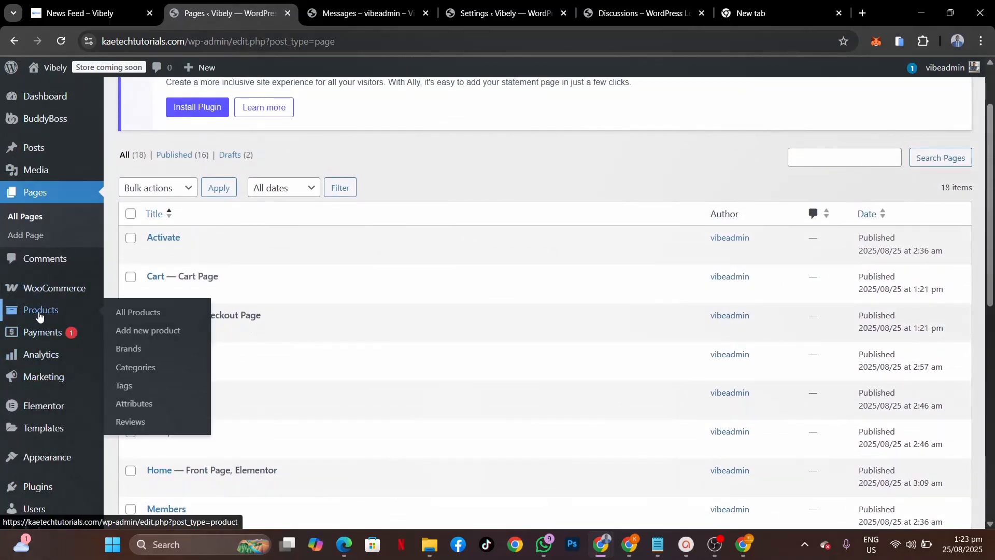
click(140, 330)
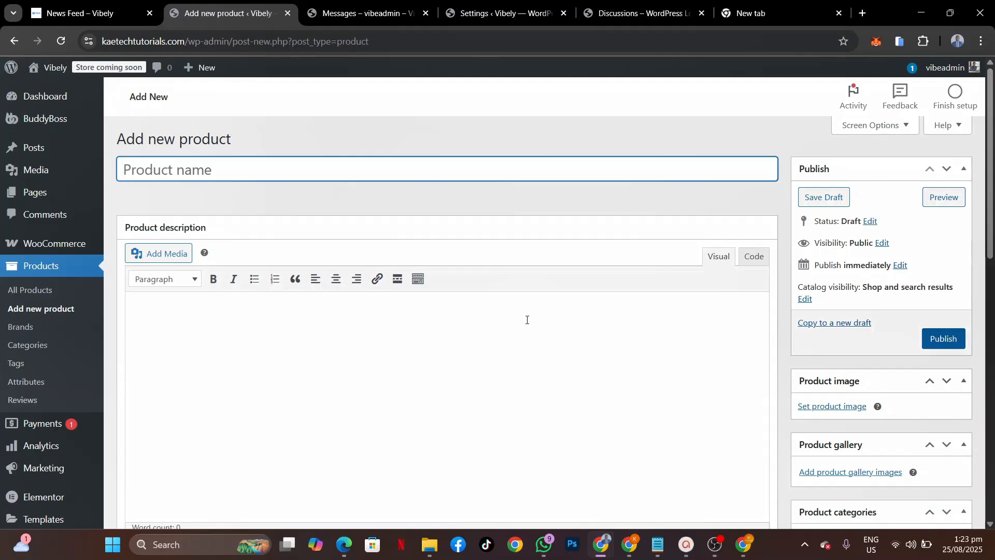
text(University Website template)
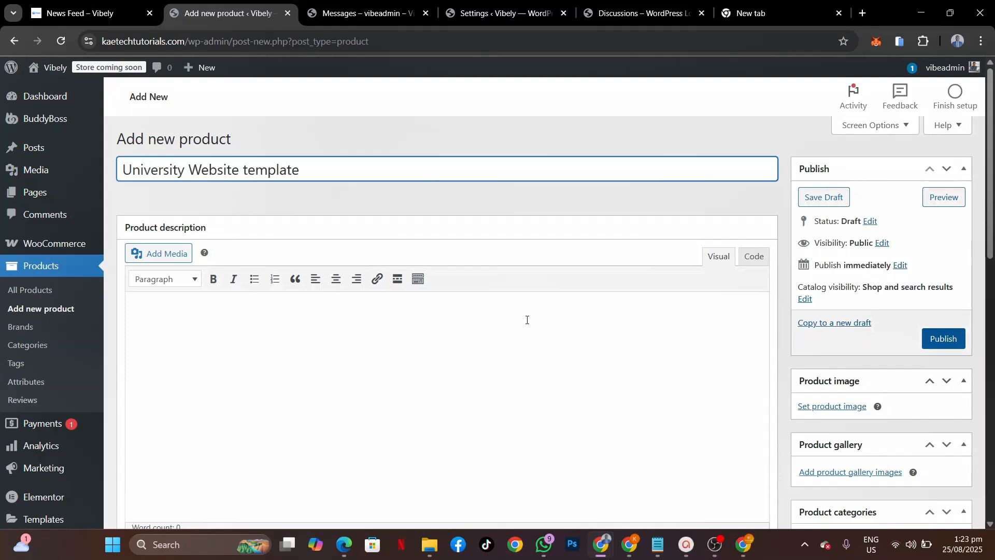
click(368, 367)
scroll(368, 367, down, 3)
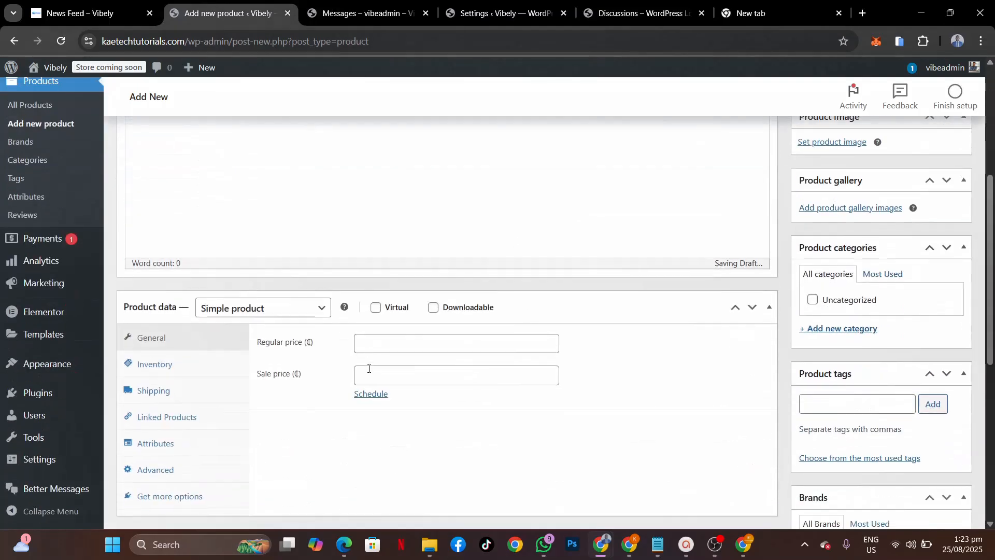
click(837, 141)
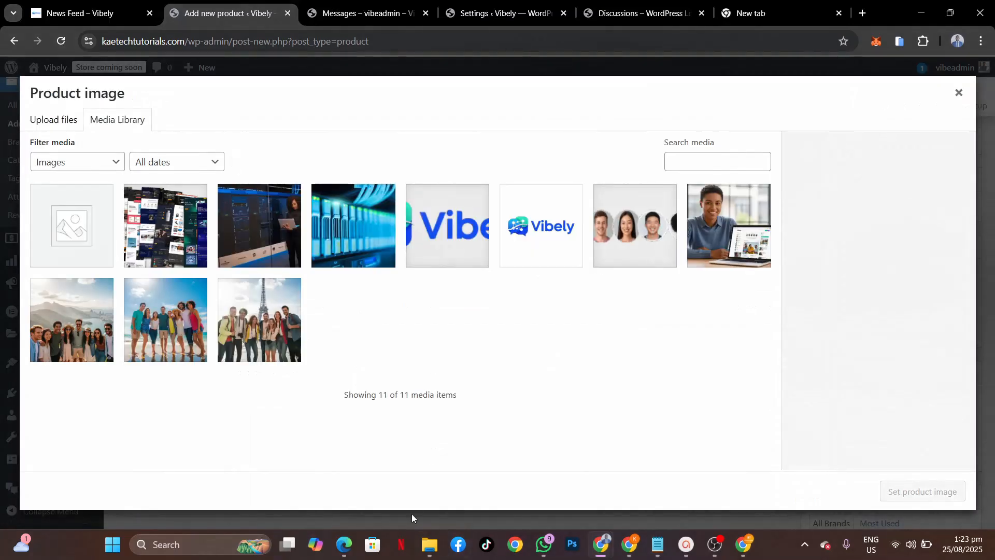
Step: Upload the Grandspire University image from Downloads into the media library
click(430, 544)
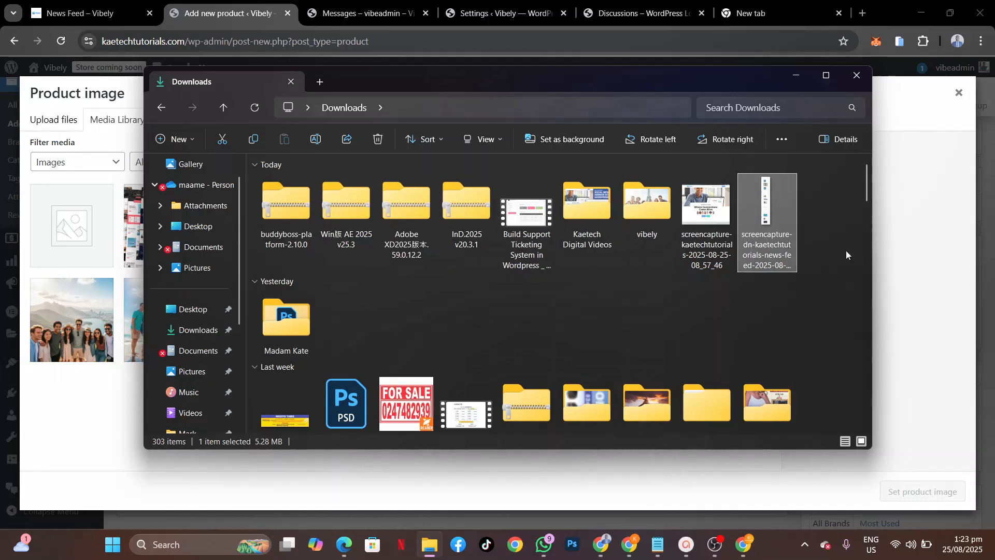
drag(867, 194, 875, 262)
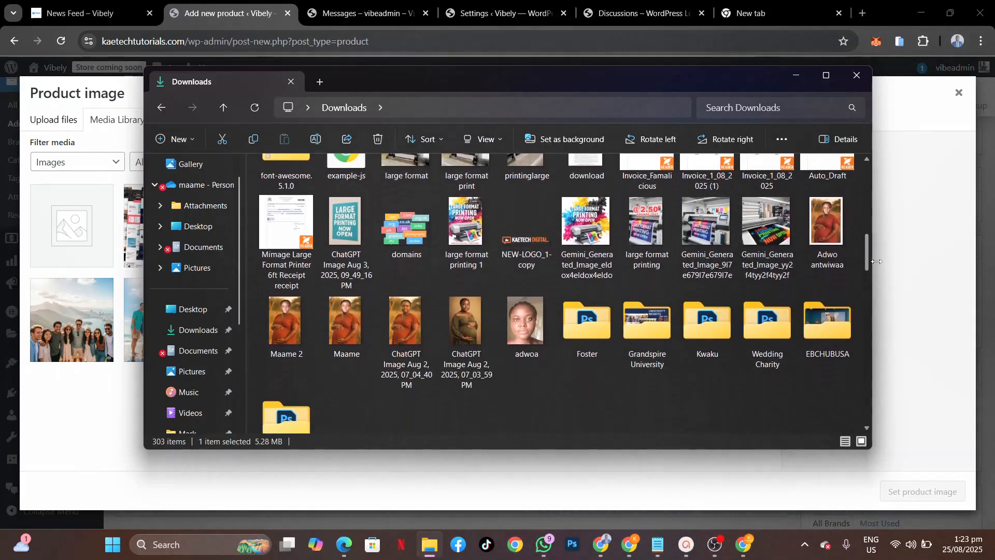
double_click(643, 340)
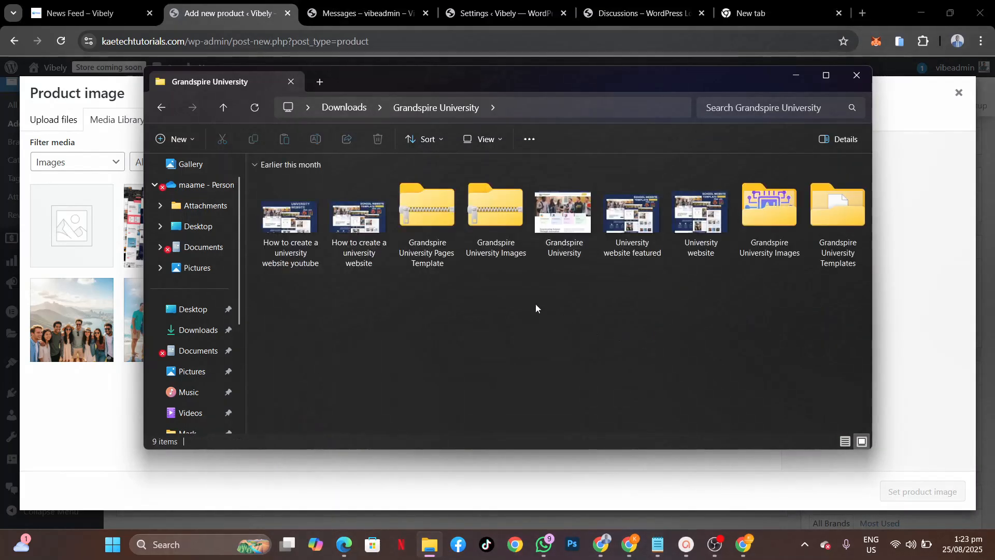
click(561, 223)
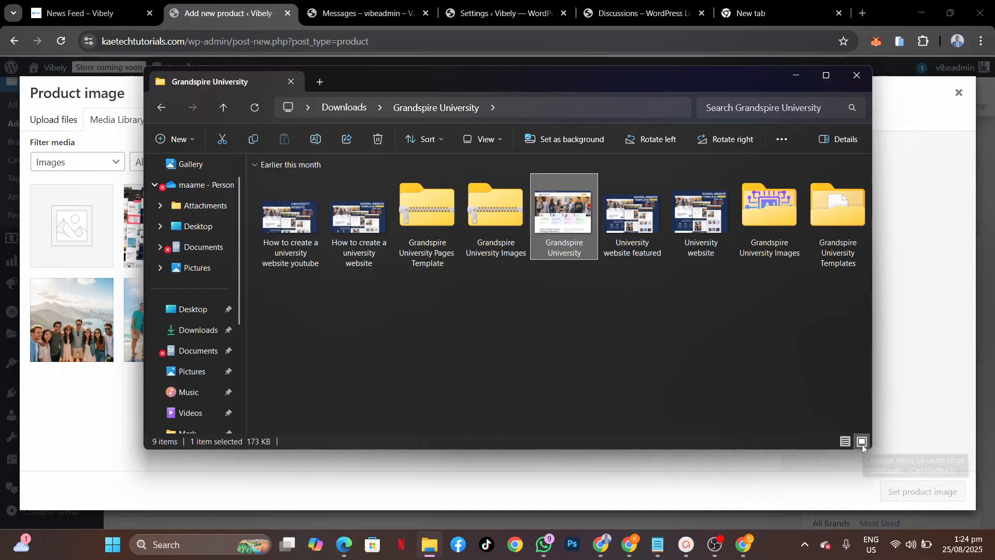
drag(555, 208, 155, 322)
Step: Upload the University website image and set it as the product image
click(425, 548)
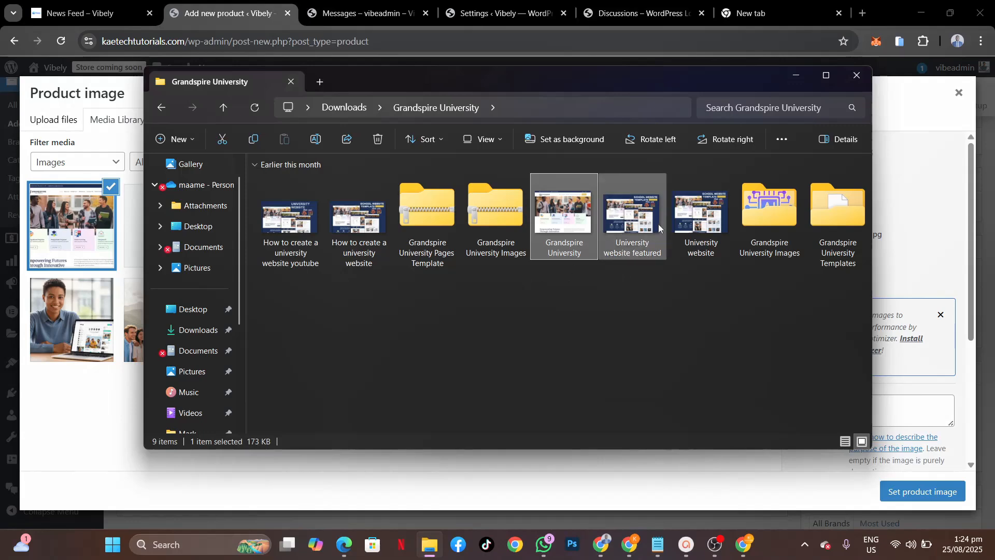
click(703, 221)
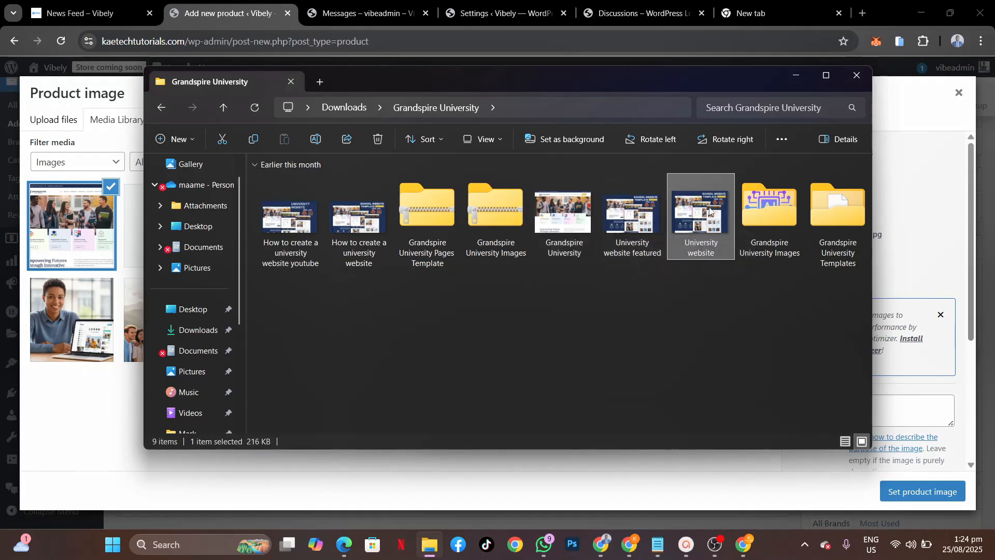
drag(707, 210, 107, 338)
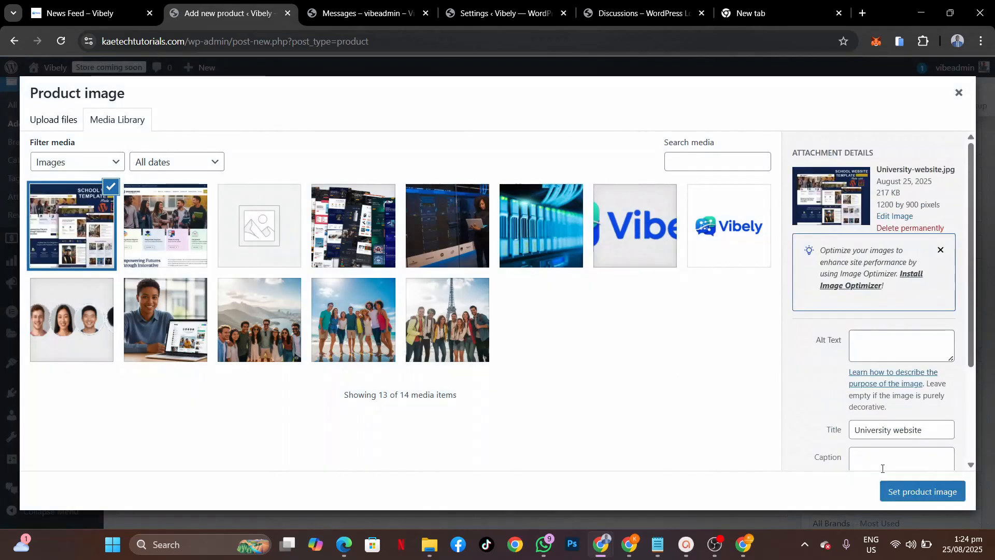
click(914, 501)
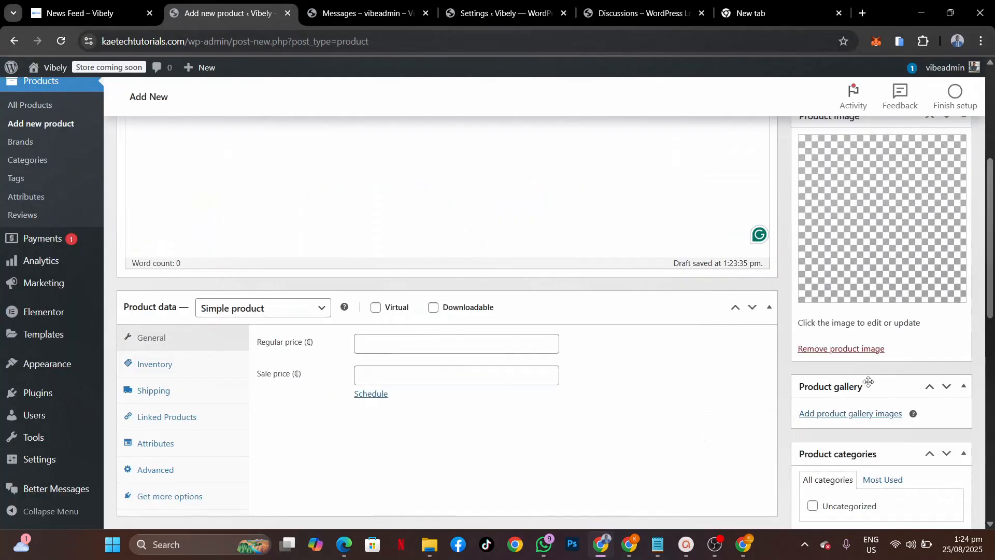
Step: Add the Grandspire-University.jpg image to the product gallery
click(861, 414)
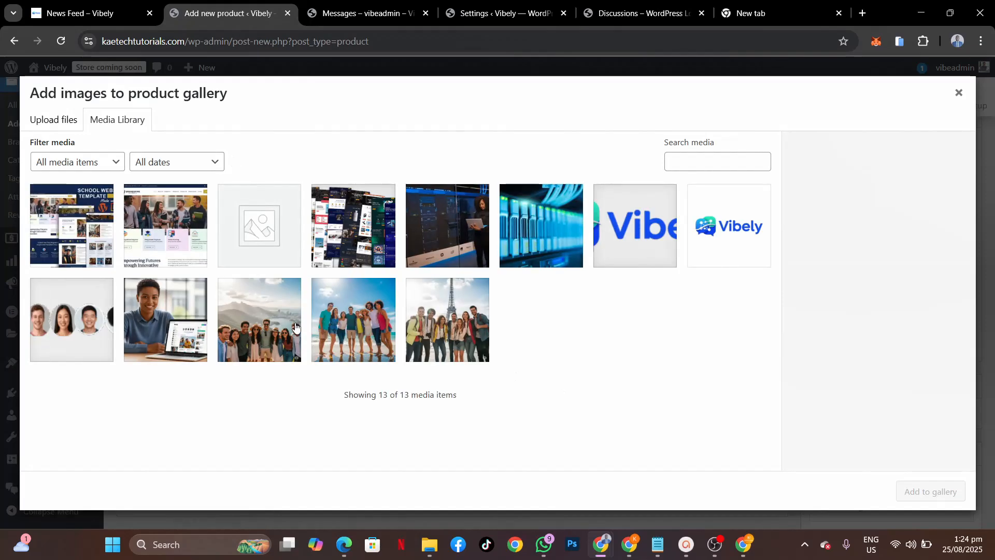
click(149, 254)
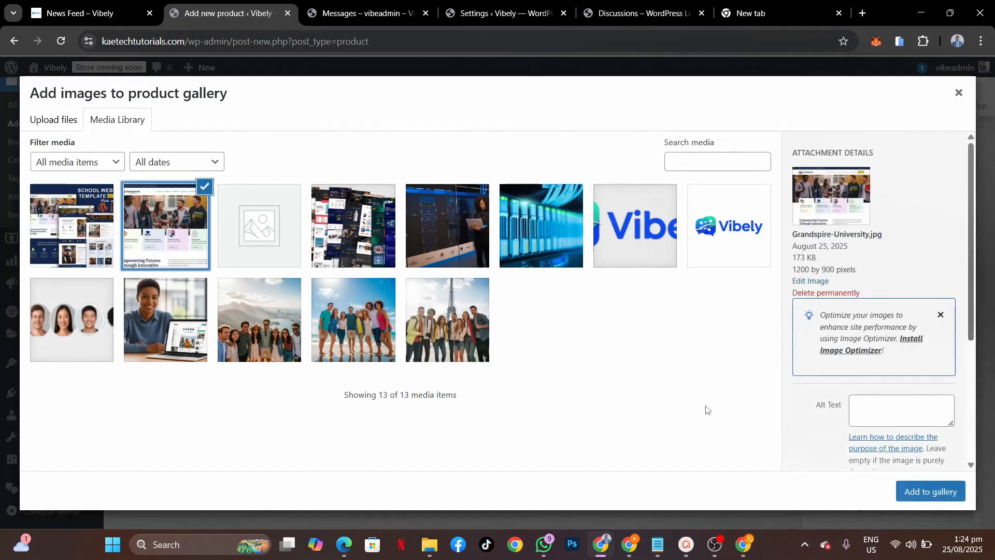
click(927, 493)
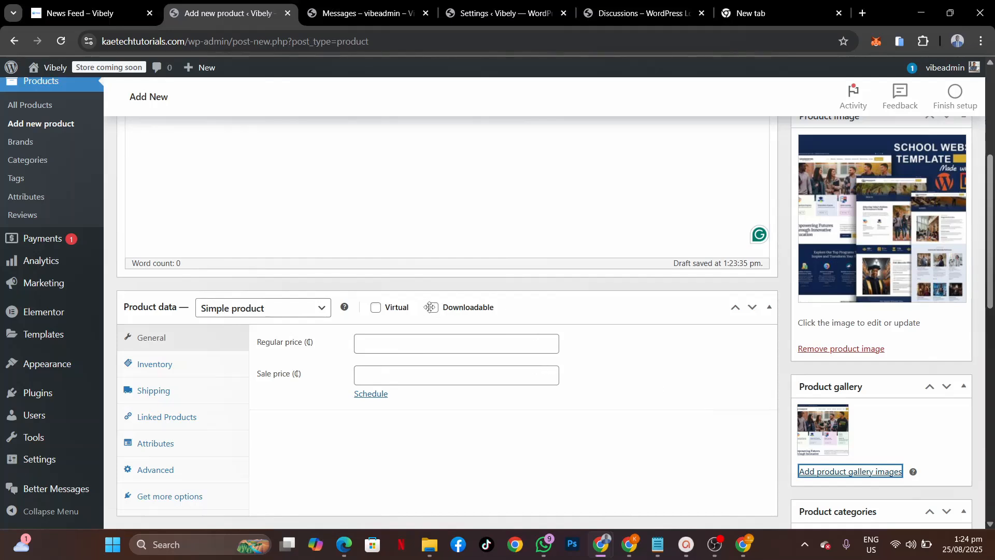
Step: Mark the product downloadable and virtual, price it 35 with sale price 25, and add a file row
click(449, 307)
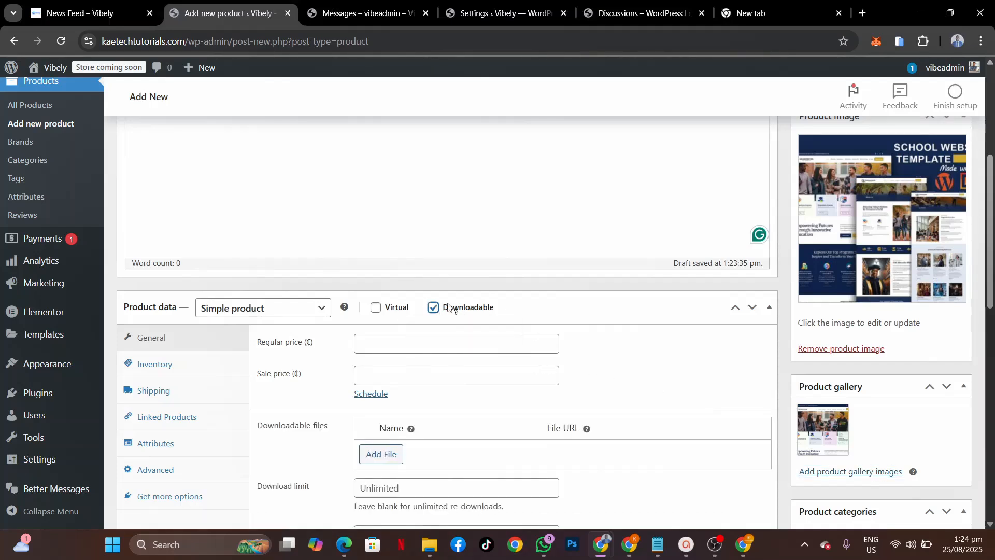
click(375, 308)
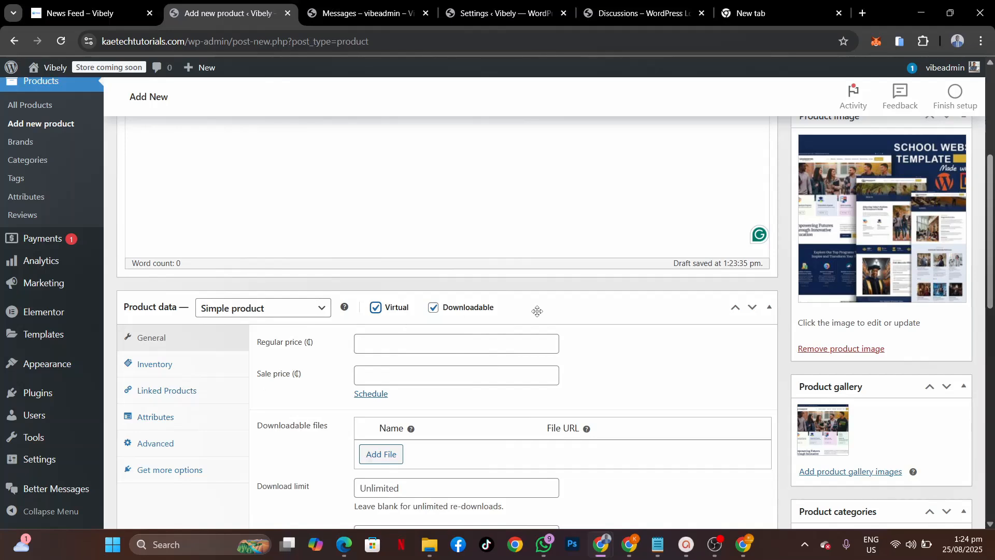
click(376, 346)
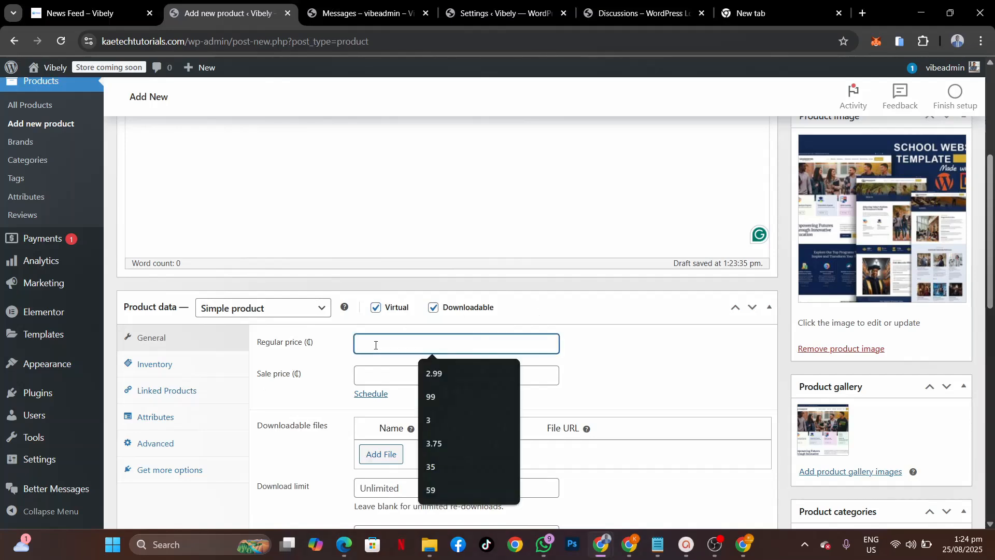
text(35)
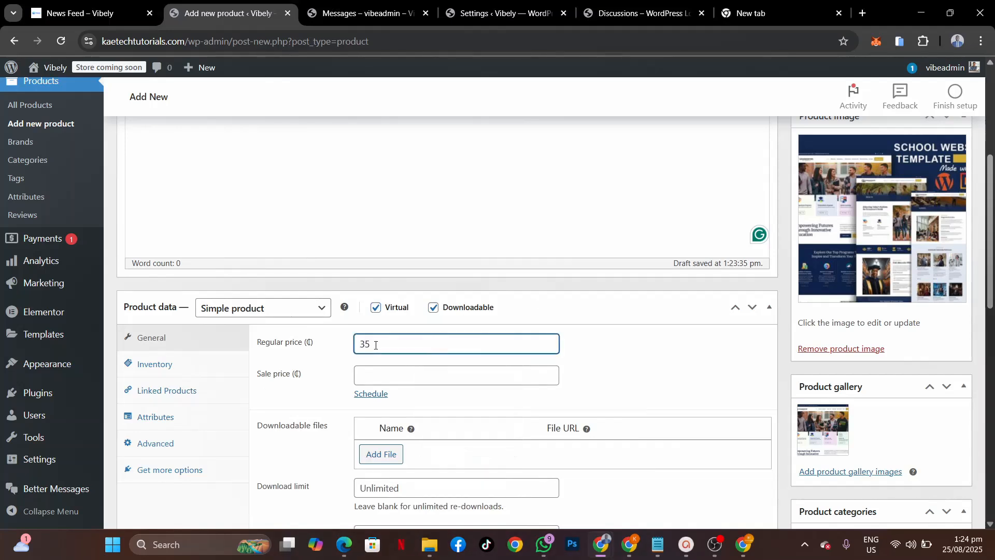
scroll(360, 456, down, 2)
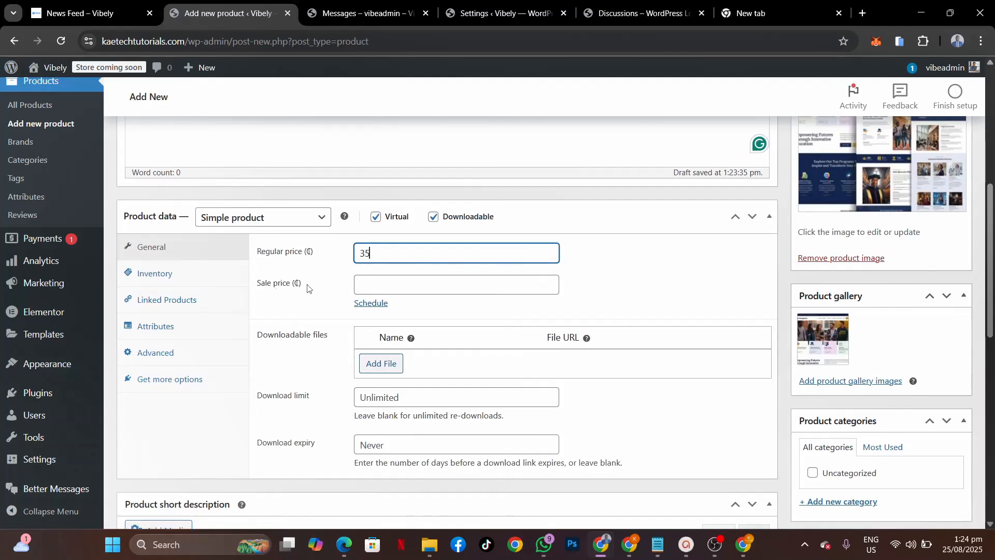
drag(375, 256, 336, 249)
text(35)
click(367, 289)
text(25)
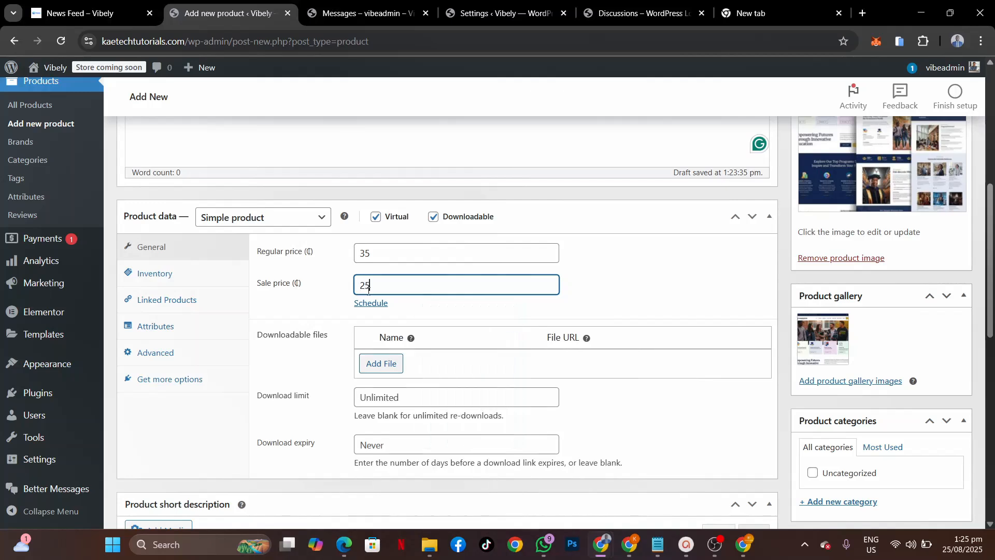
click(383, 362)
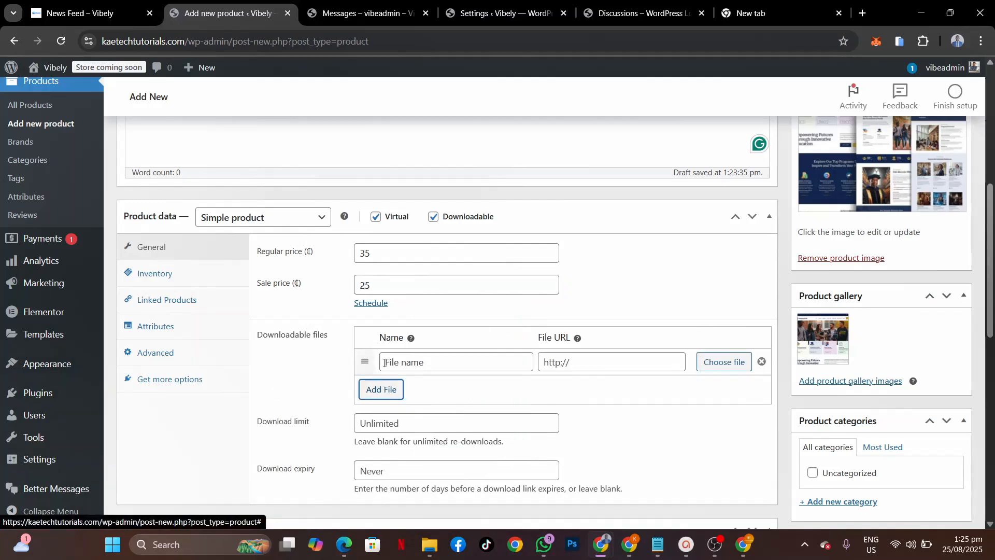
Step: Upload 'Grandspire University Pages Template.zip' and insert its URL as the downloadable file
click(724, 364)
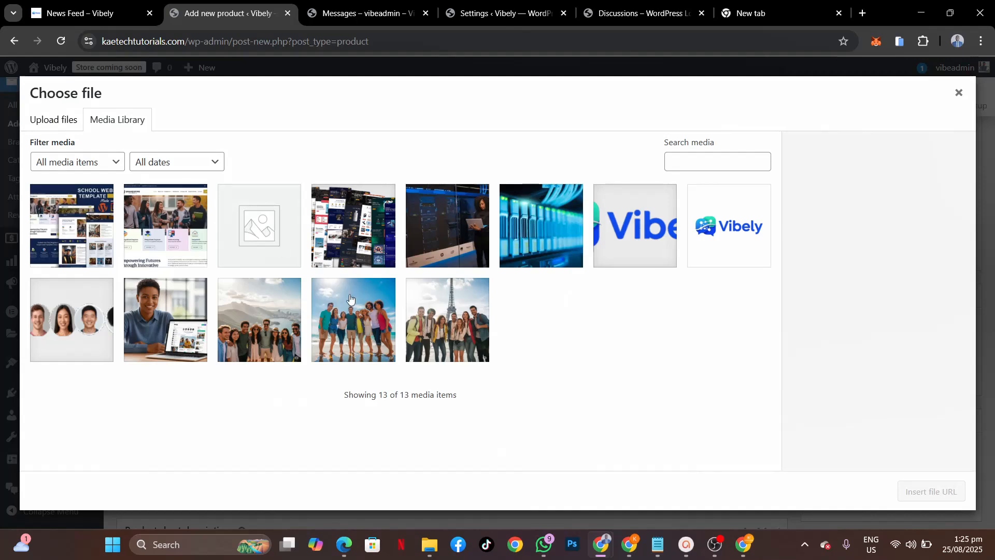
click(429, 544)
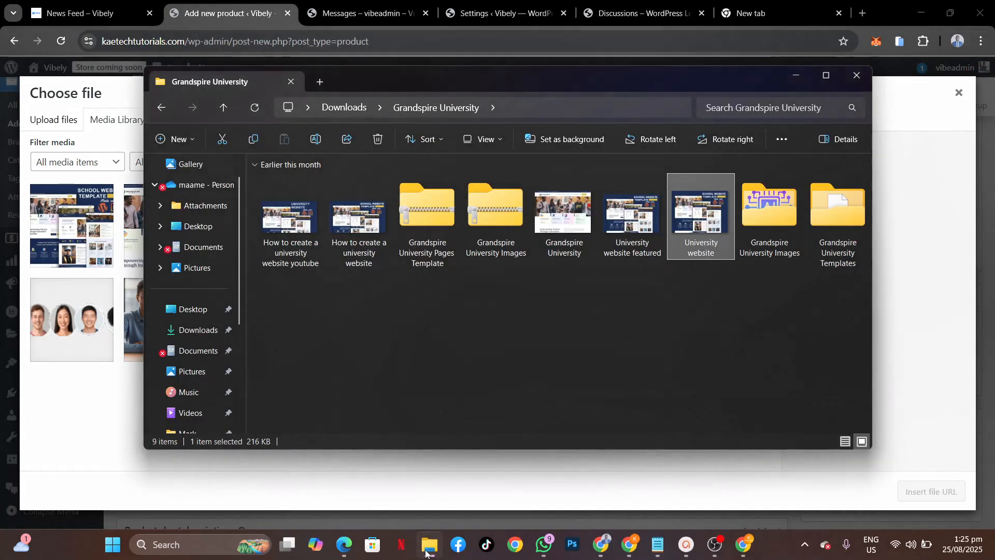
click(492, 206)
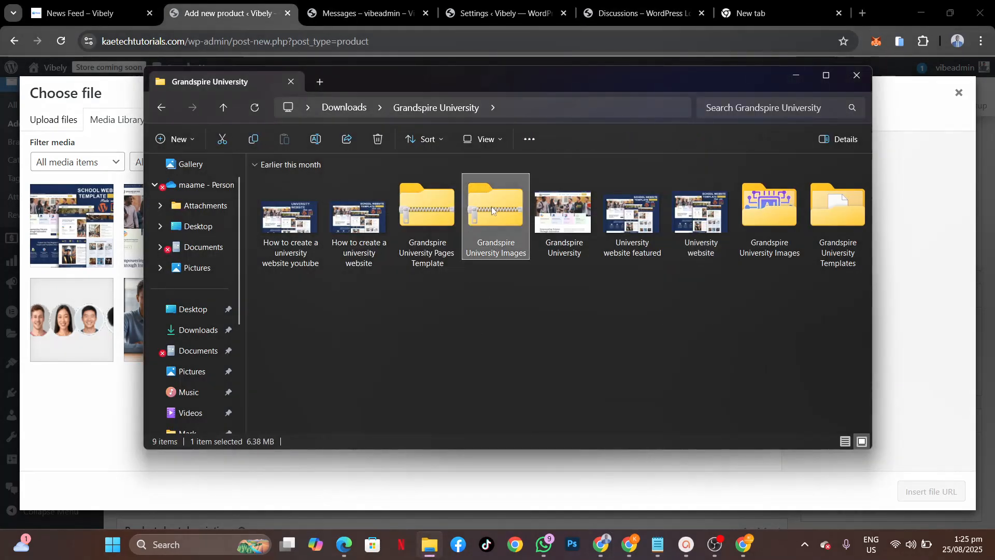
click(427, 211)
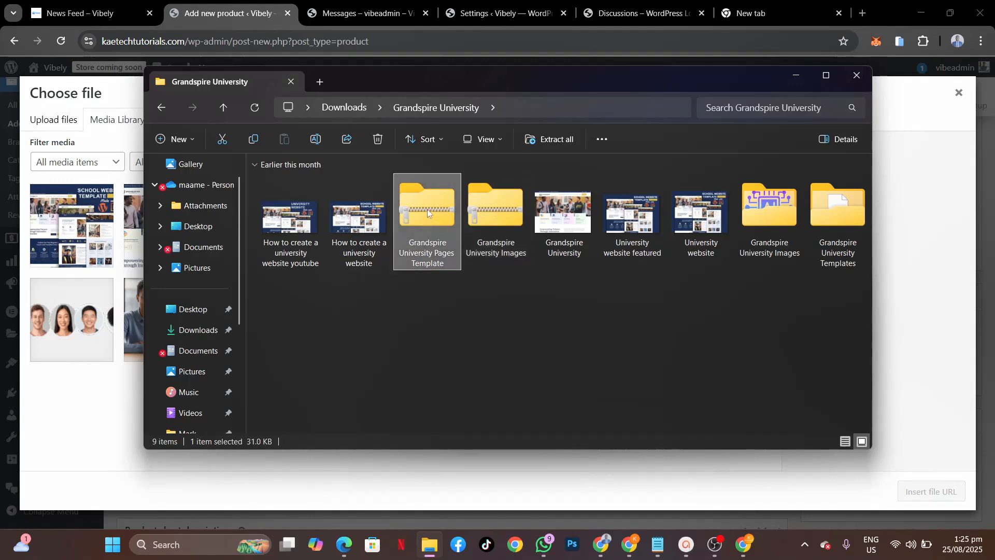
drag(427, 209, 76, 292)
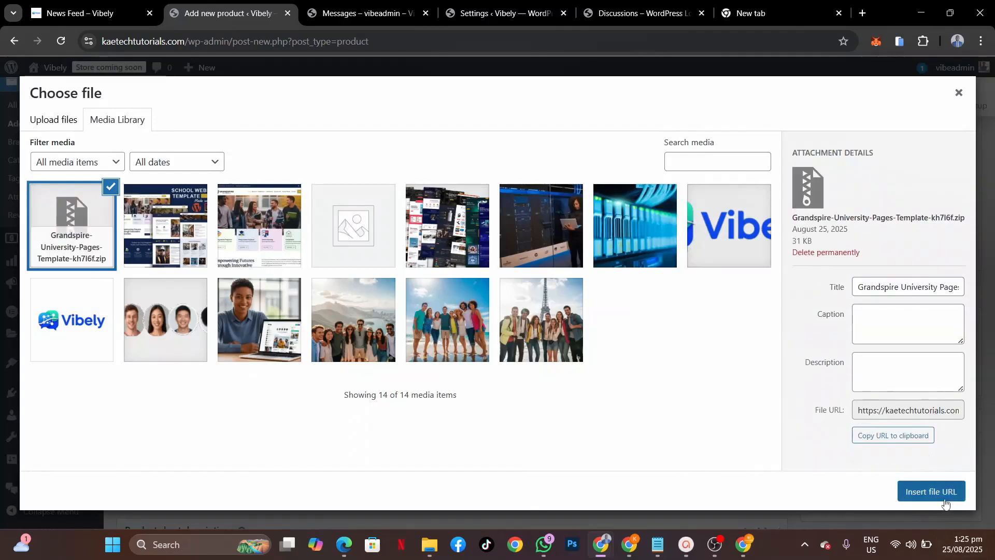
click(946, 498)
Step: Name the downloadable file 'Download University Template'
click(416, 363)
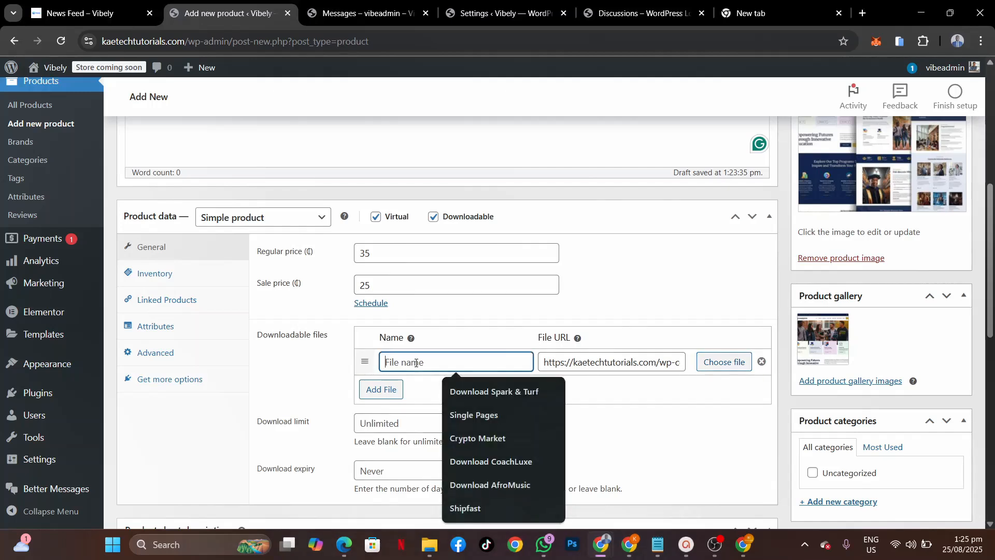
text(Download)
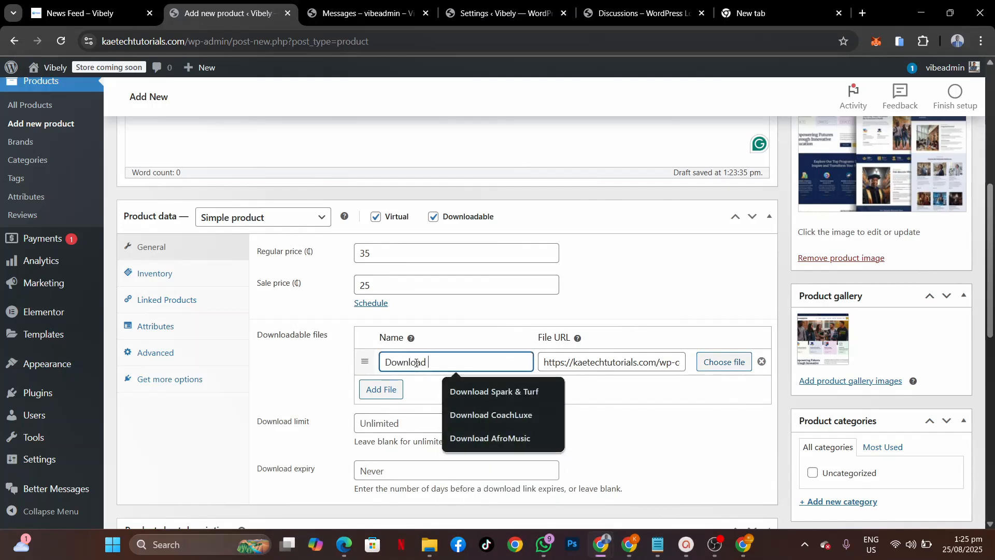
text( Univ)
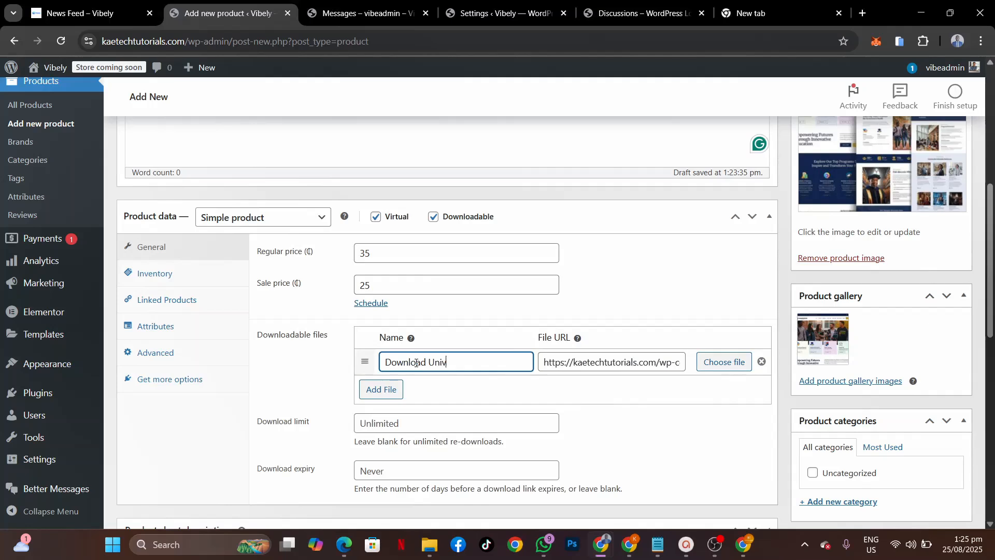
text(ersity Template)
scroll(408, 423, down, 2)
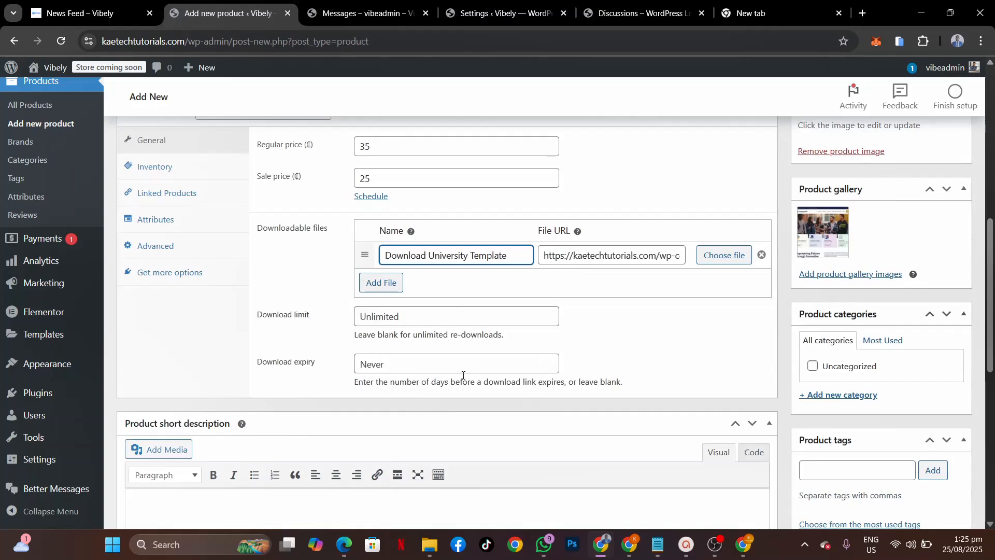
scroll(462, 375, down, 5)
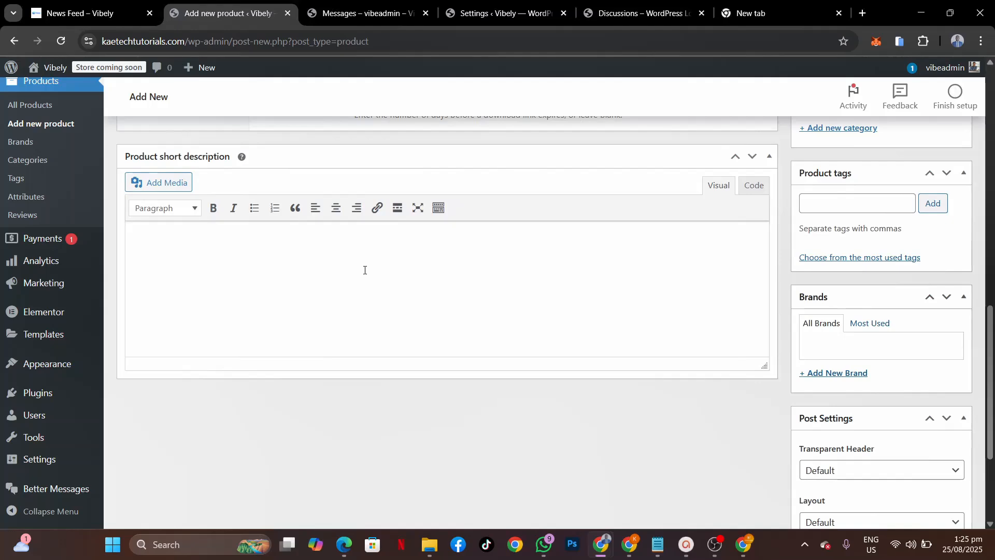
scroll(521, 345, up, 8)
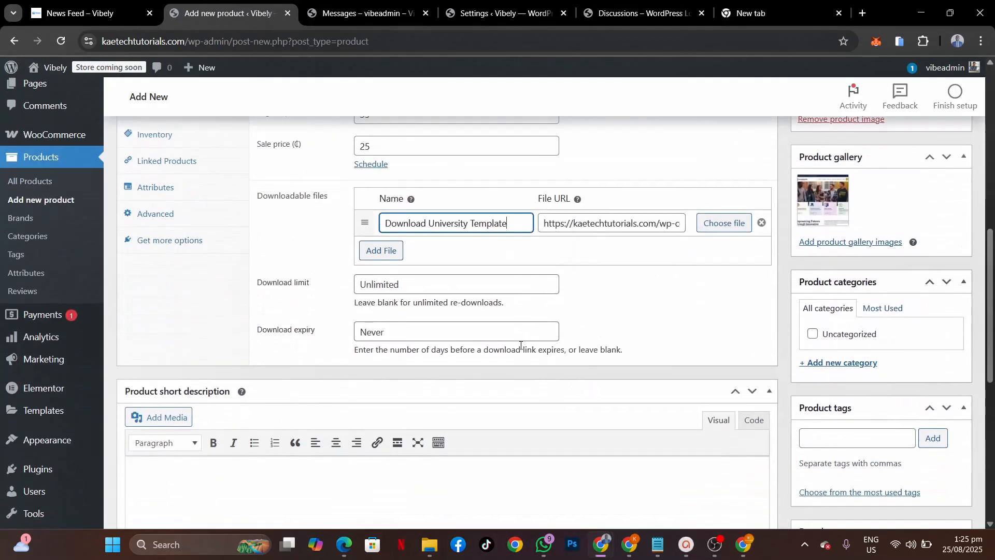
scroll(521, 345, down, 4)
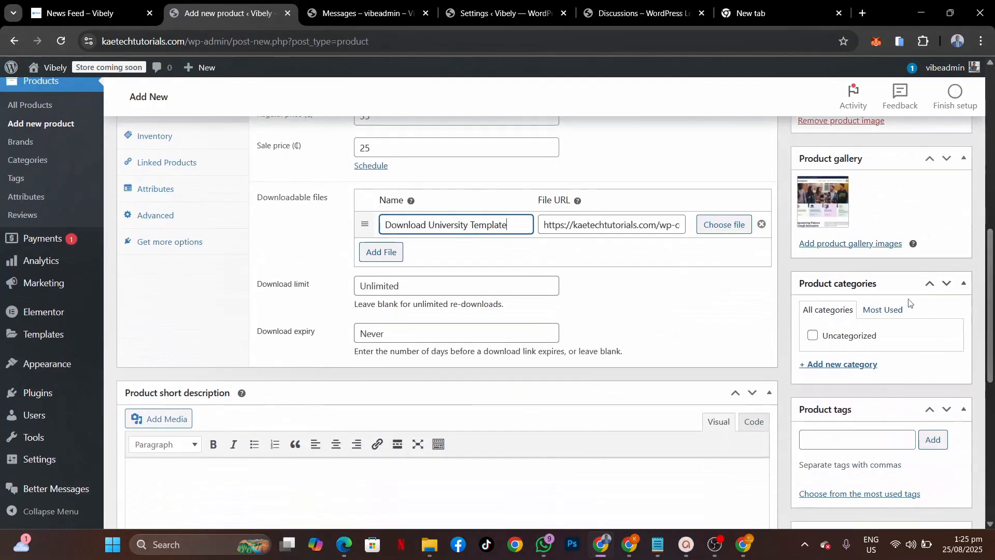
Step: Create and assign the 'Website templates' product category, then publish the product
click(845, 367)
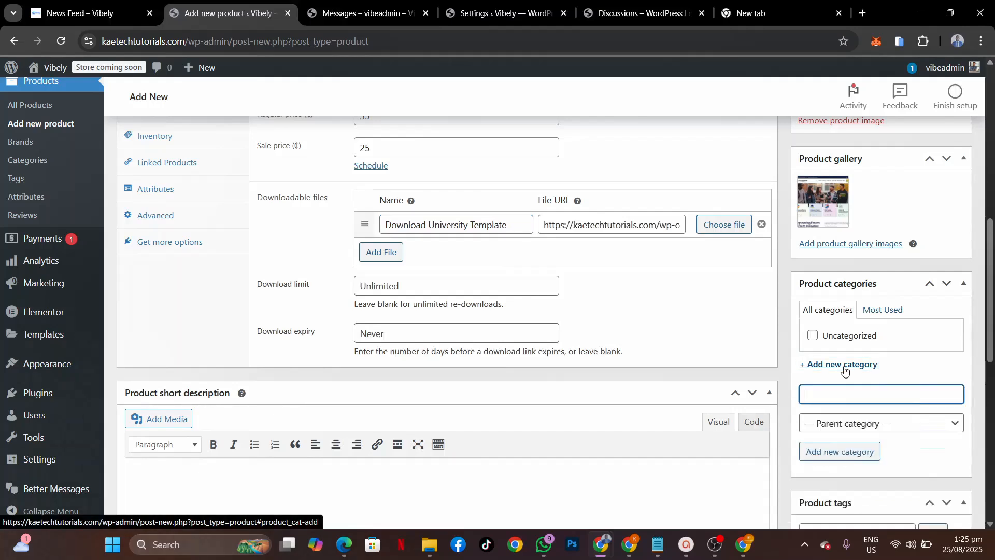
text(Web)
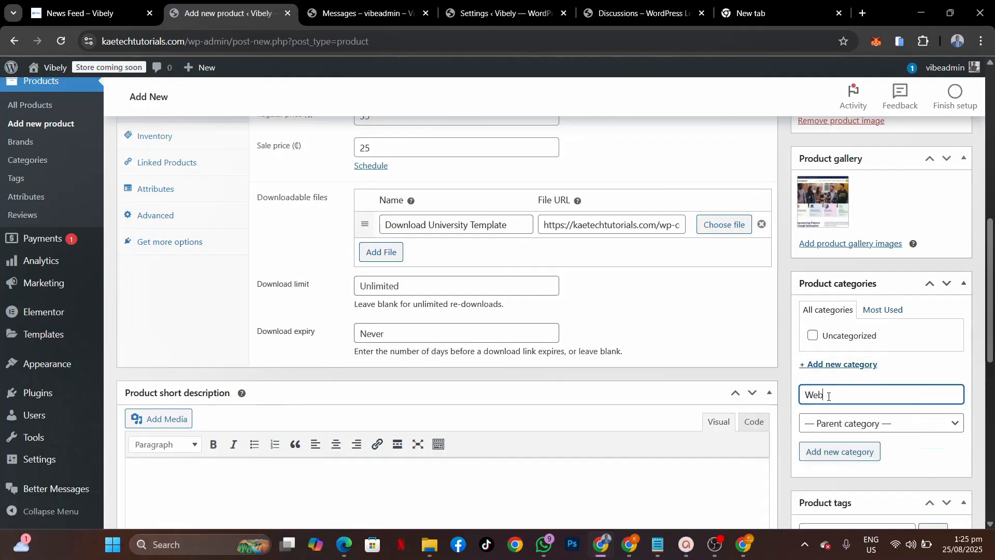
text(site templates)
click(833, 448)
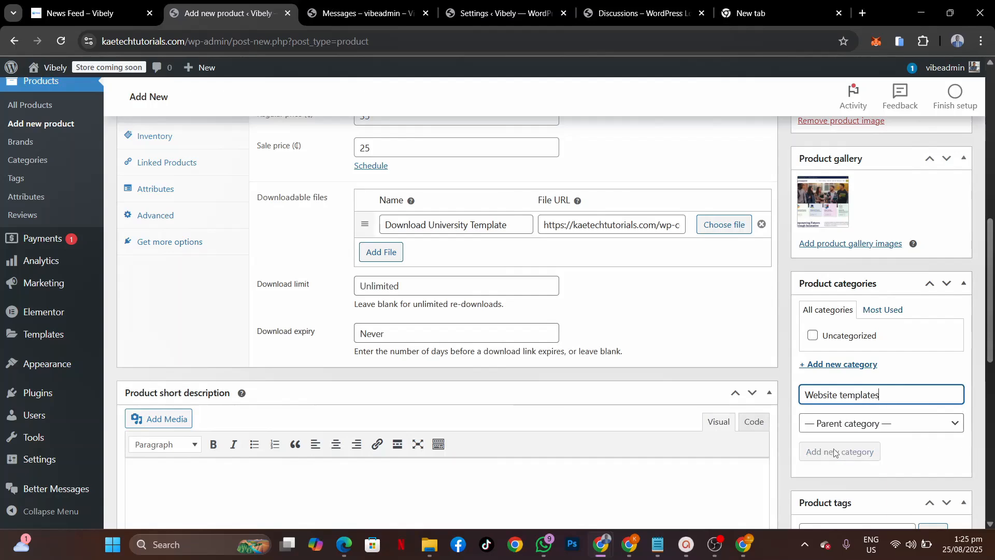
scroll(845, 352, up, 15)
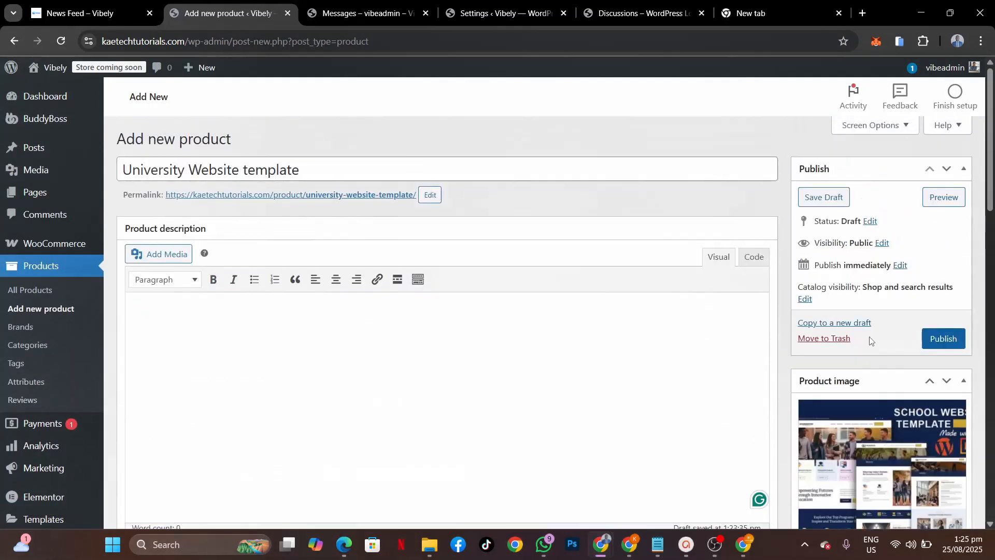
click(952, 343)
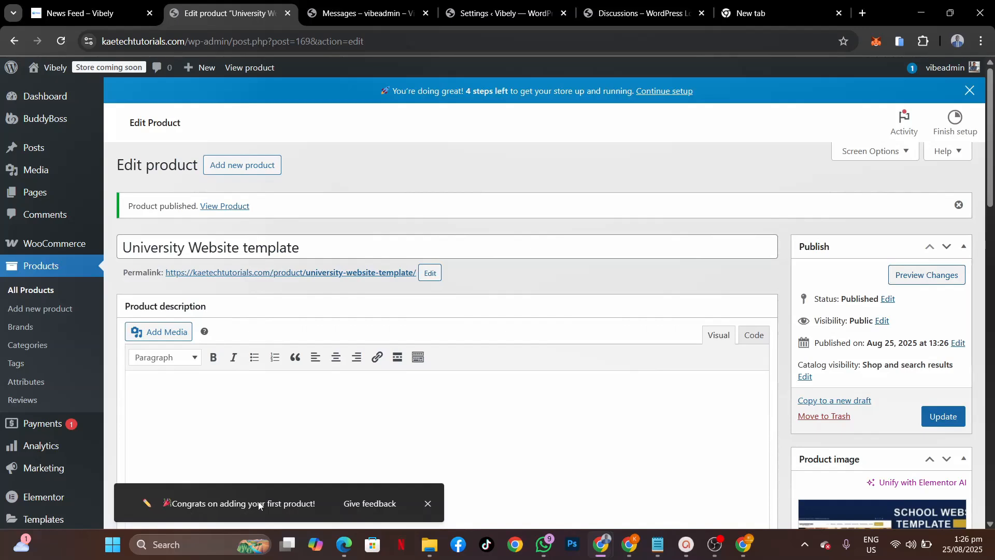
Step: Dismiss the first-product congratulations notice and open BuddyBoss ReadyLaunch settings
click(427, 503)
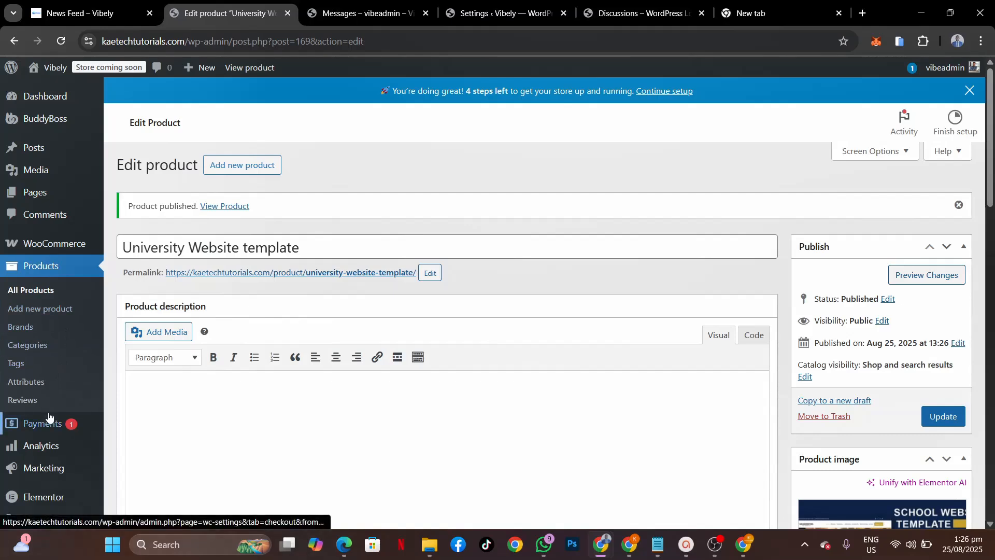
scroll(50, 418, down, 2)
scroll(50, 417, up, 2)
mouse_move(47, 121)
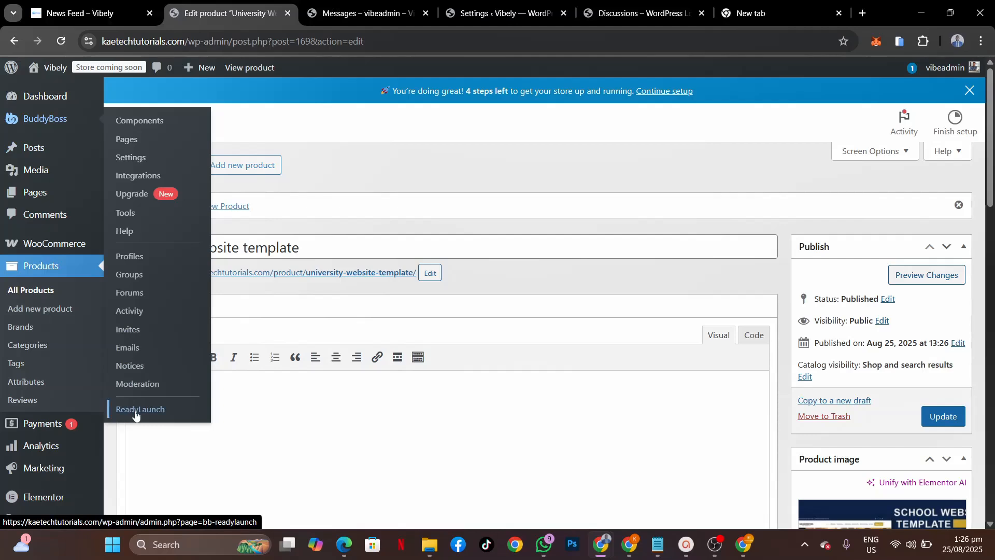
click(135, 410)
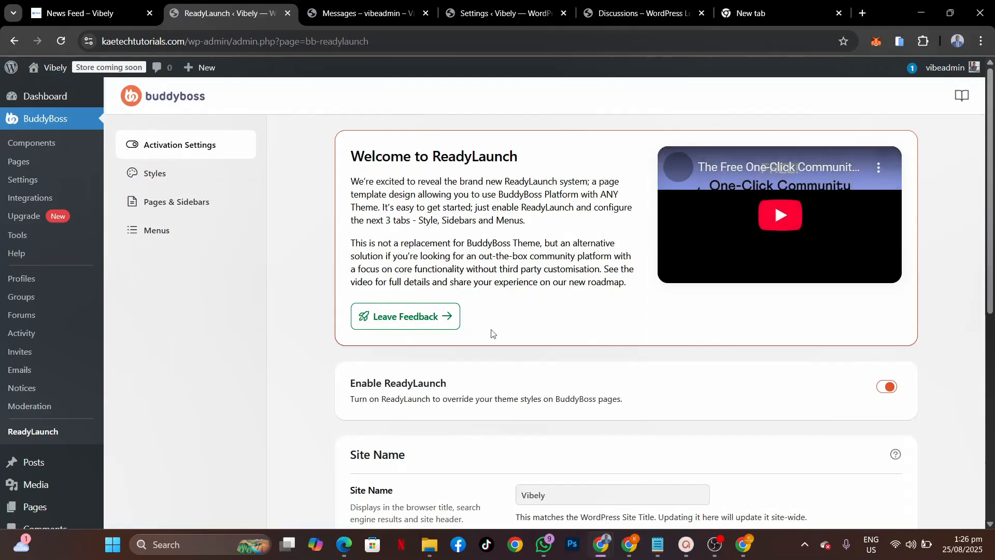
scroll(492, 333, down, 8)
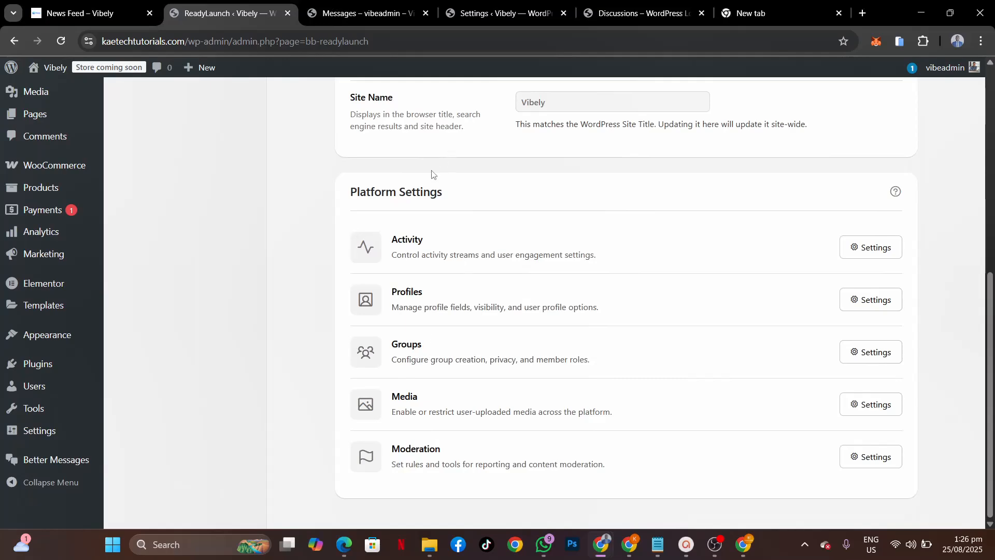
scroll(431, 173, up, 8)
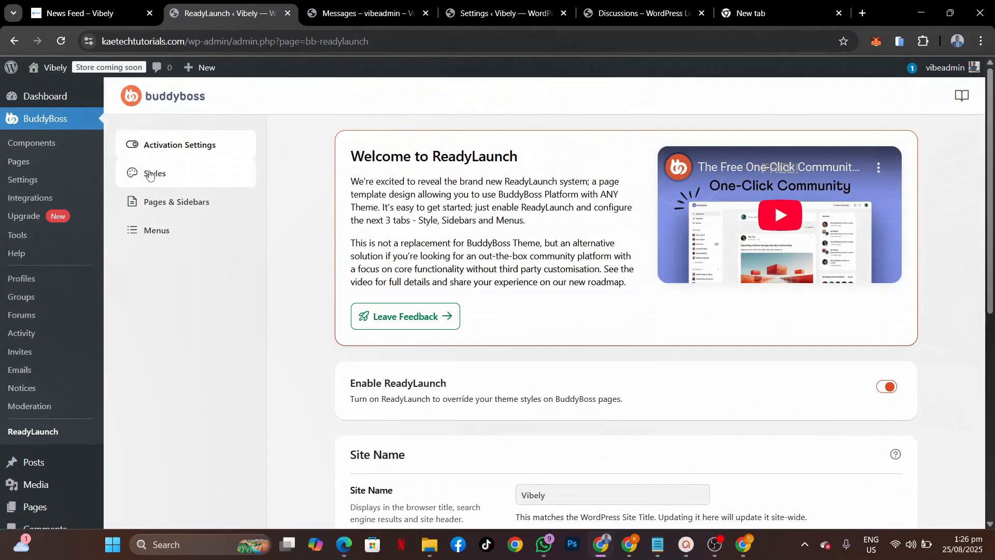
Step: Show ReadyLaunch's Pages & Sidebars settings, scrolled down to the Sidebar Widgets section
click(164, 204)
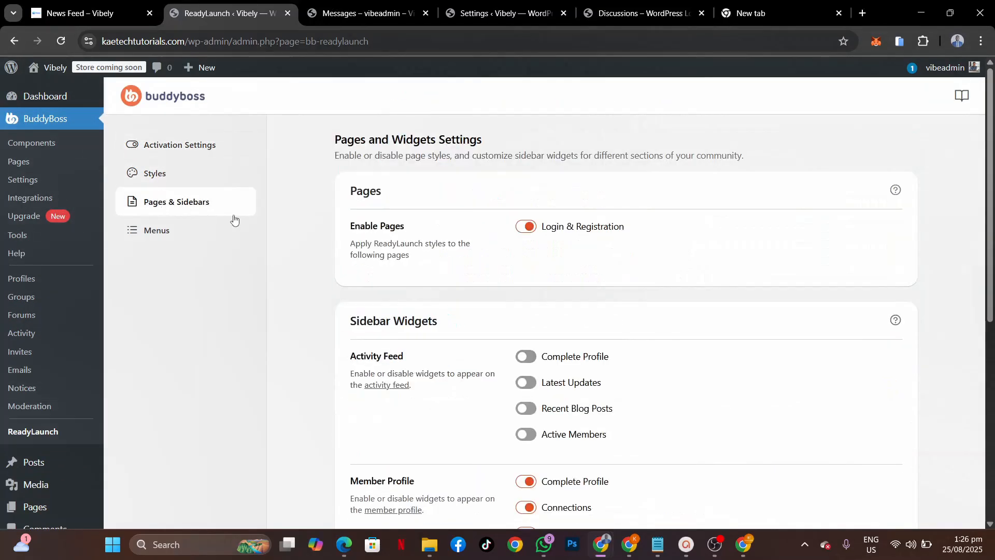
scroll(645, 307, down, 3)
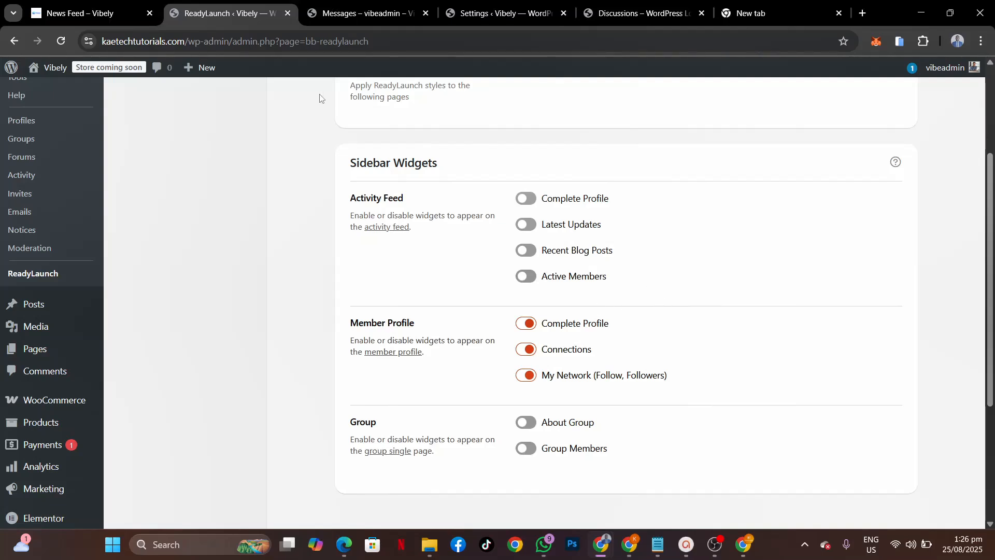
click(71, 12)
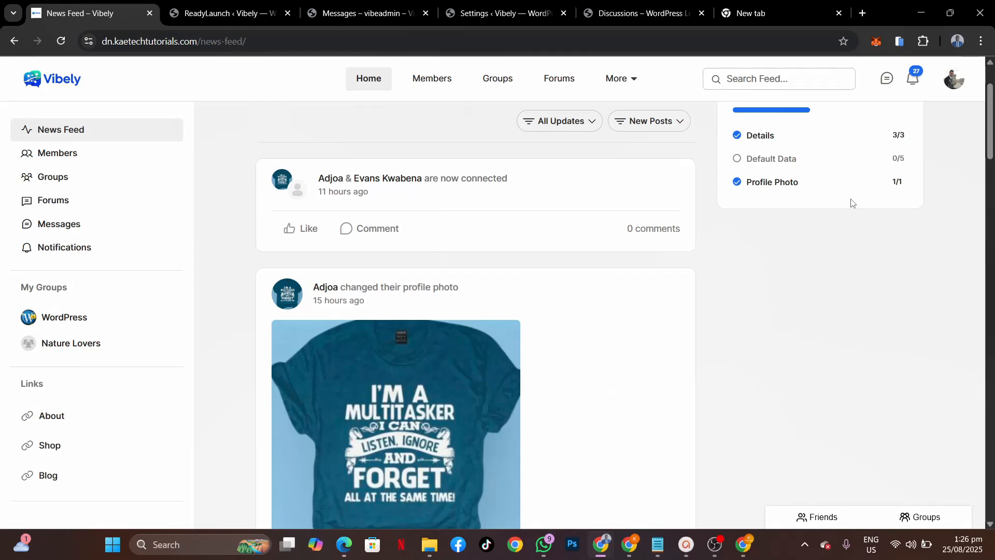
scroll(852, 203, up, 2)
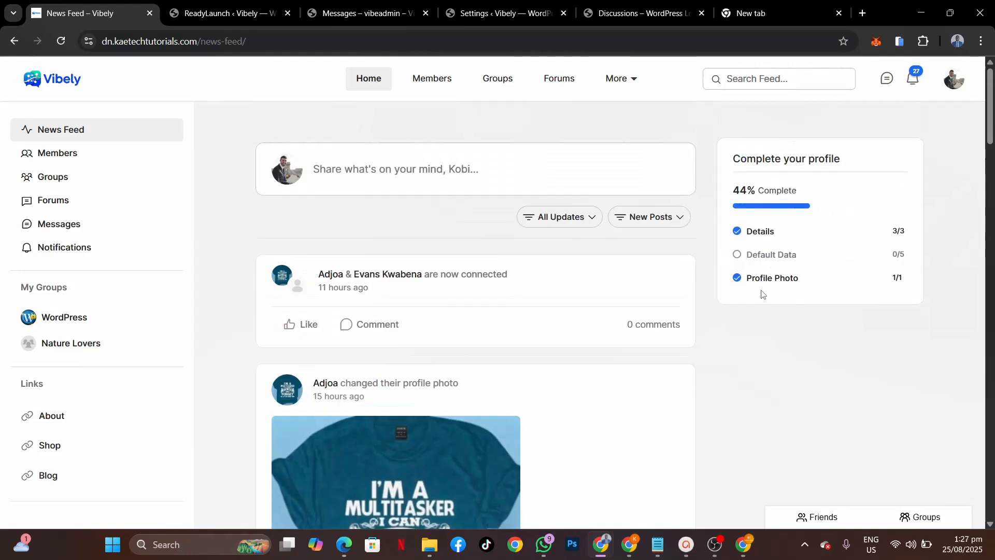
click(228, 13)
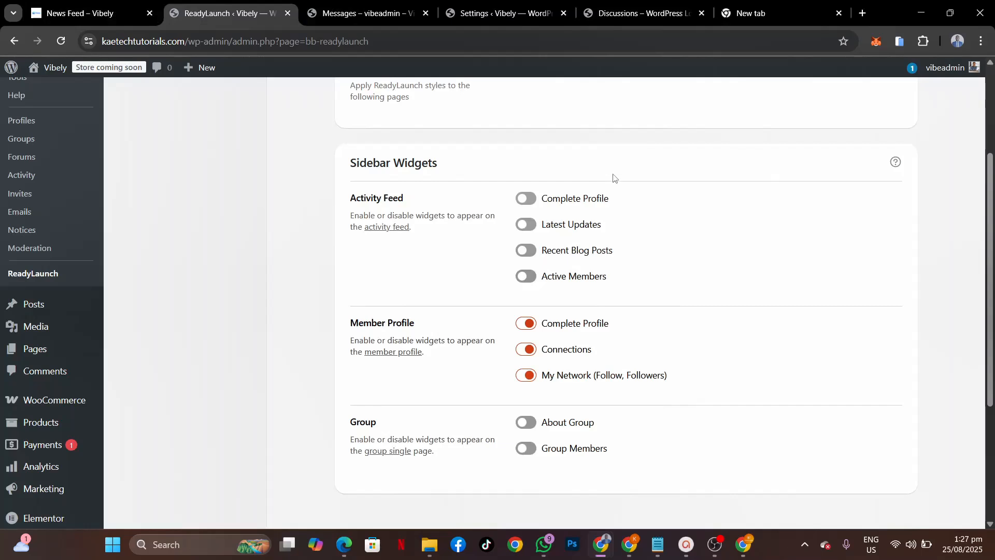
click(382, 14)
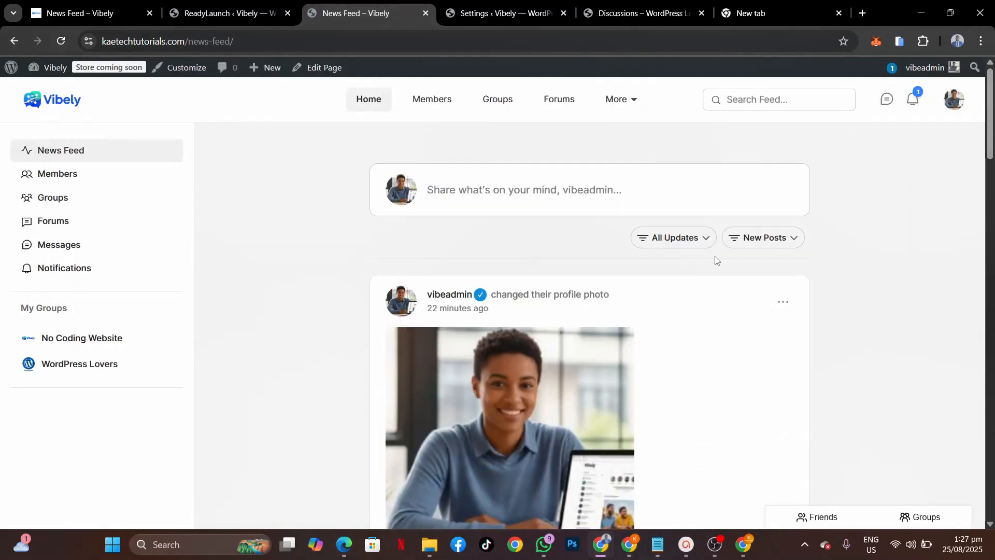
scroll(715, 259, down, 5)
scroll(715, 259, up, 5)
scroll(751, 322, down, 8)
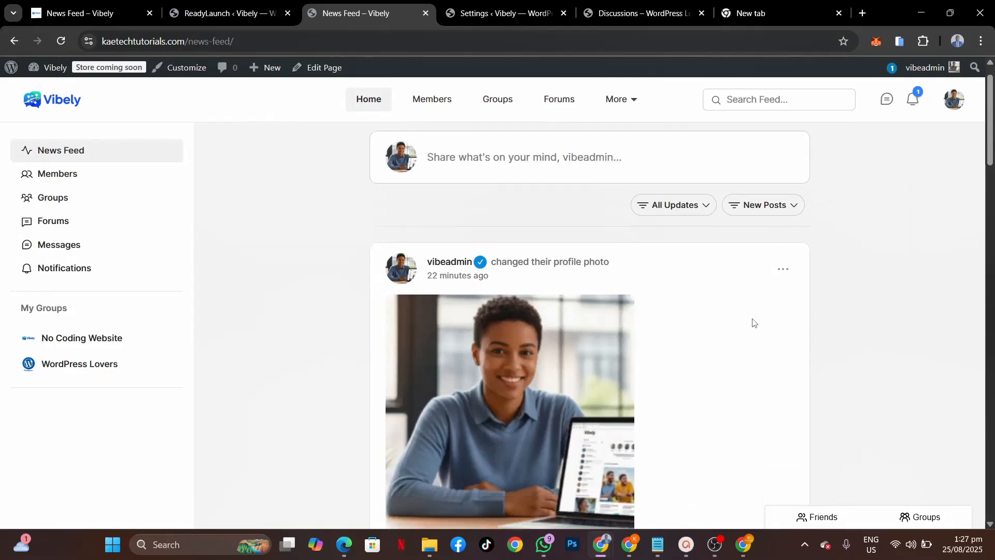
scroll(751, 322, up, 8)
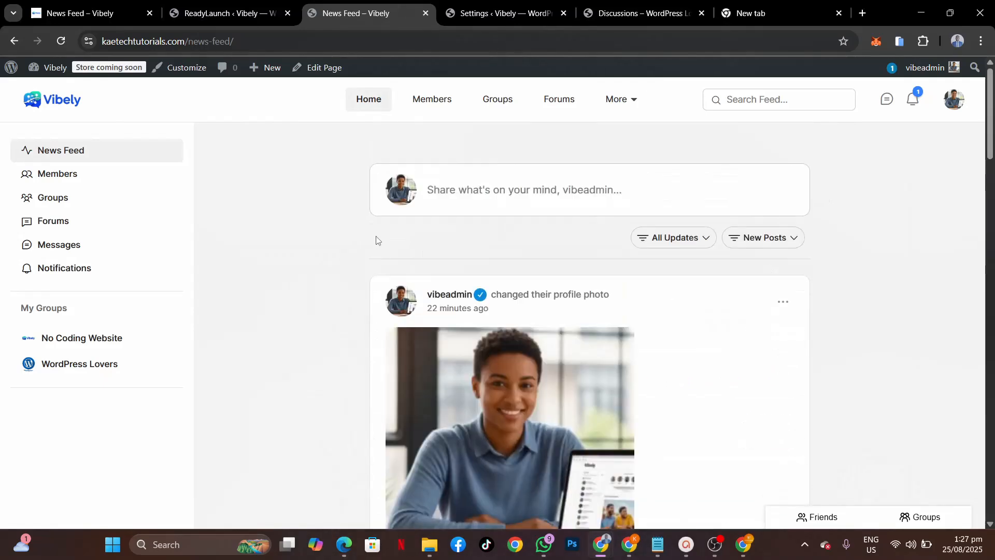
click(200, 10)
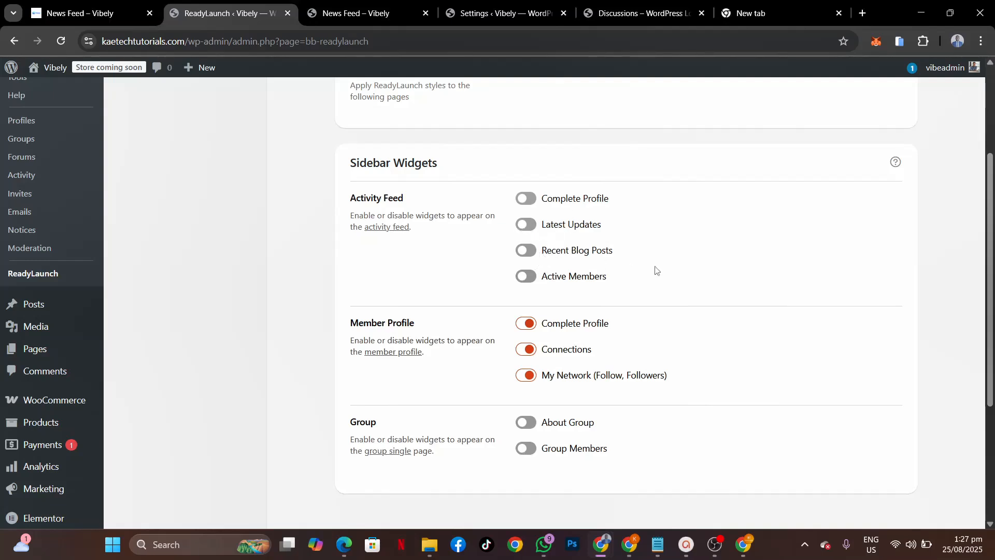
Step: Turn on the Activity Feed's Active Members and Complete Profile sidebar widgets
scroll(655, 270, down, 2)
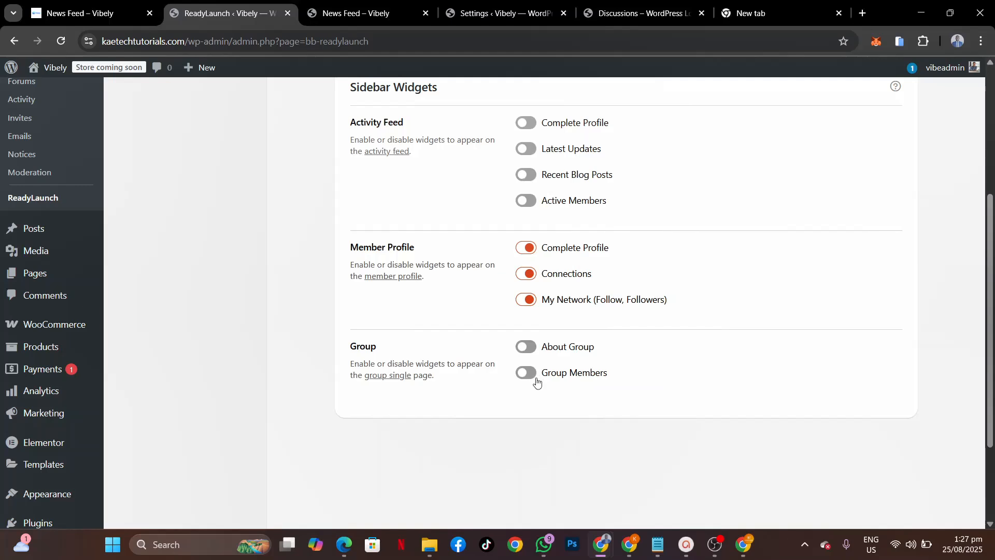
scroll(658, 319, up, 3)
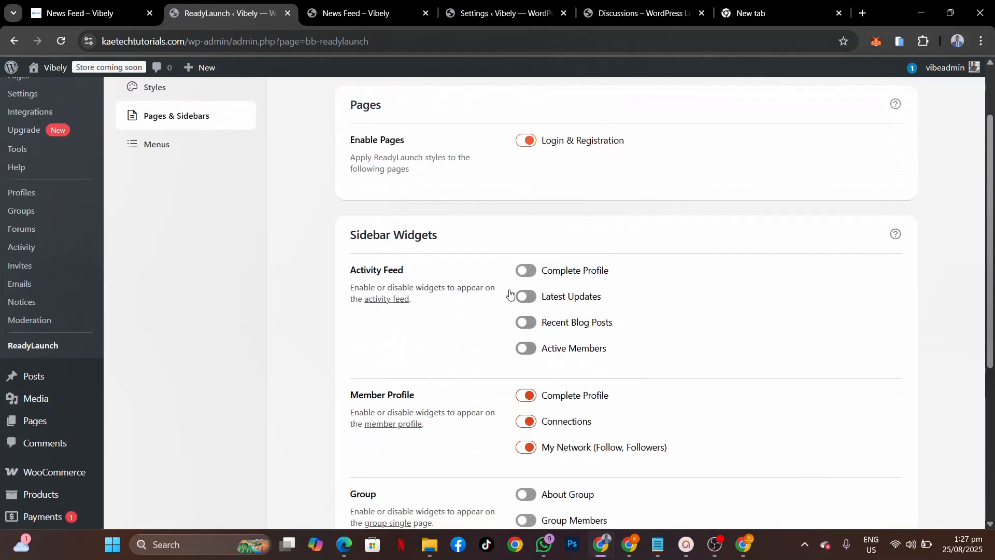
scroll(577, 287, up, 2)
scroll(577, 288, down, 2)
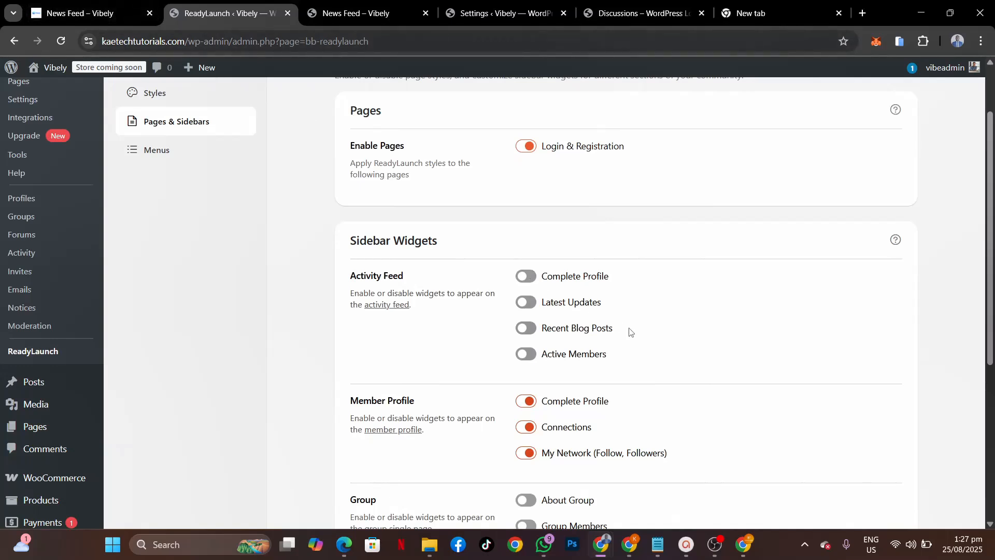
scroll(630, 332, down, 1)
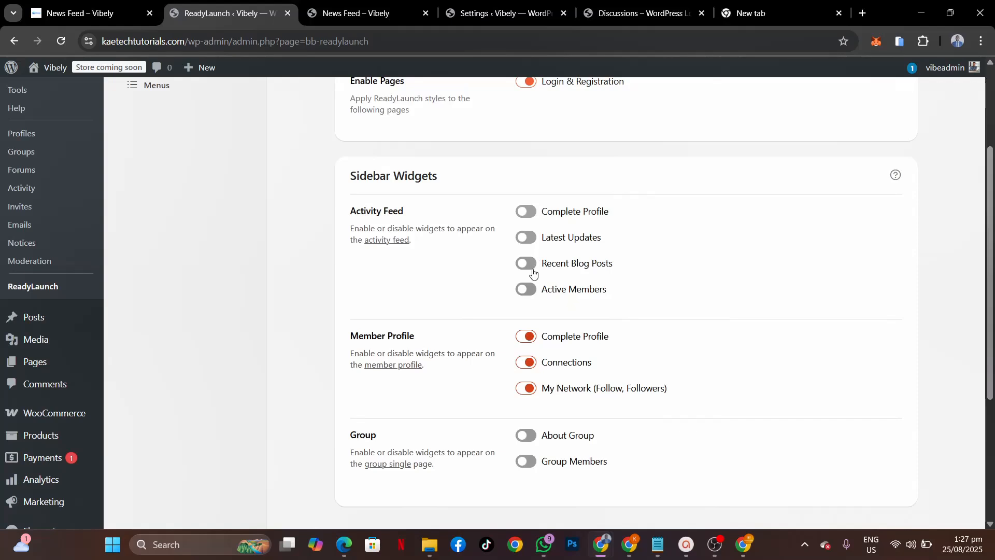
click(528, 289)
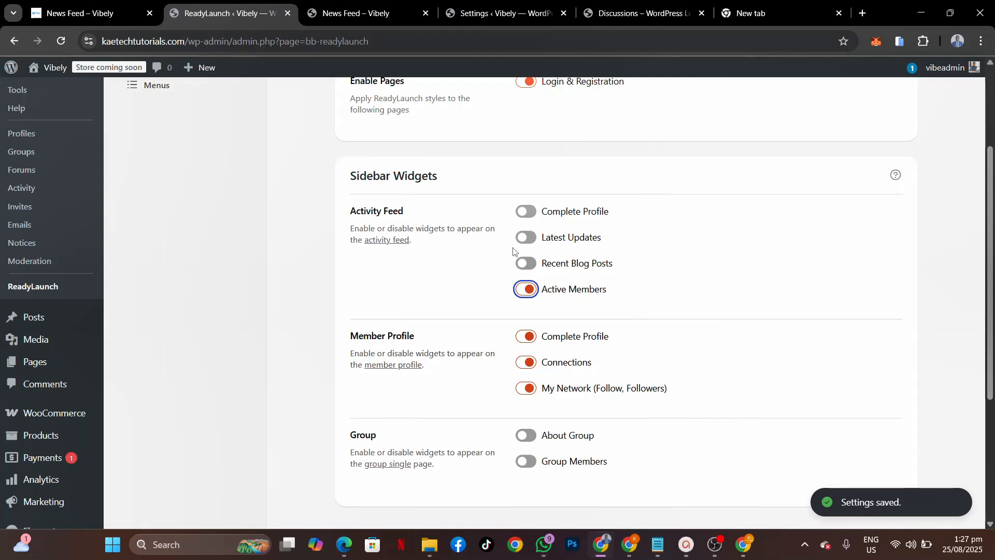
click(527, 212)
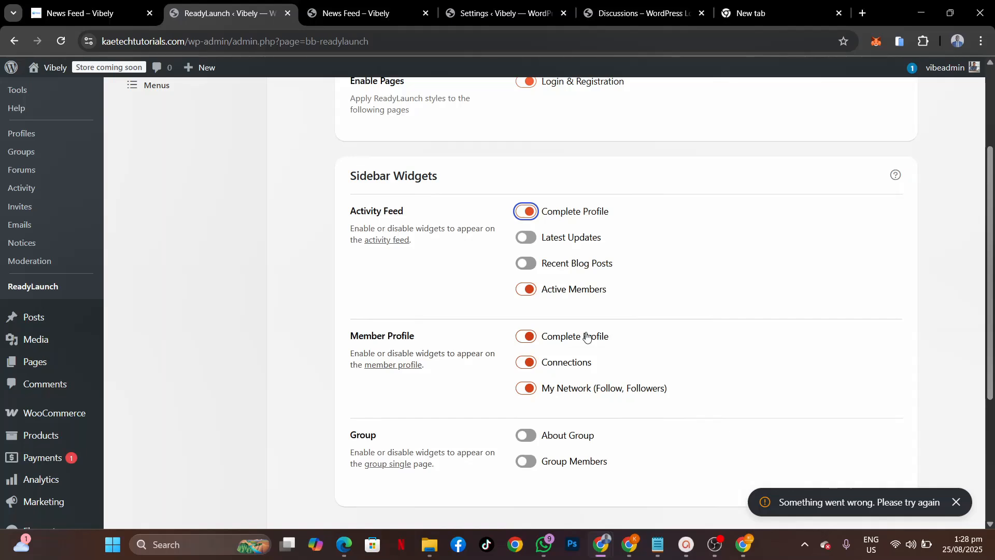
Step: Switch on the Group's About Group and Group Members sidebar widgets
scroll(587, 337, down, 3)
click(527, 258)
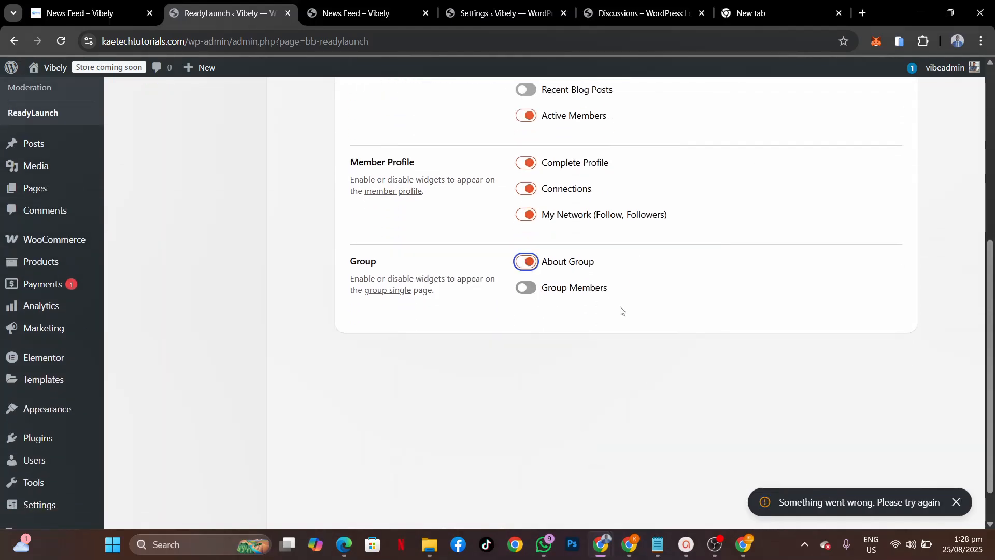
click(526, 287)
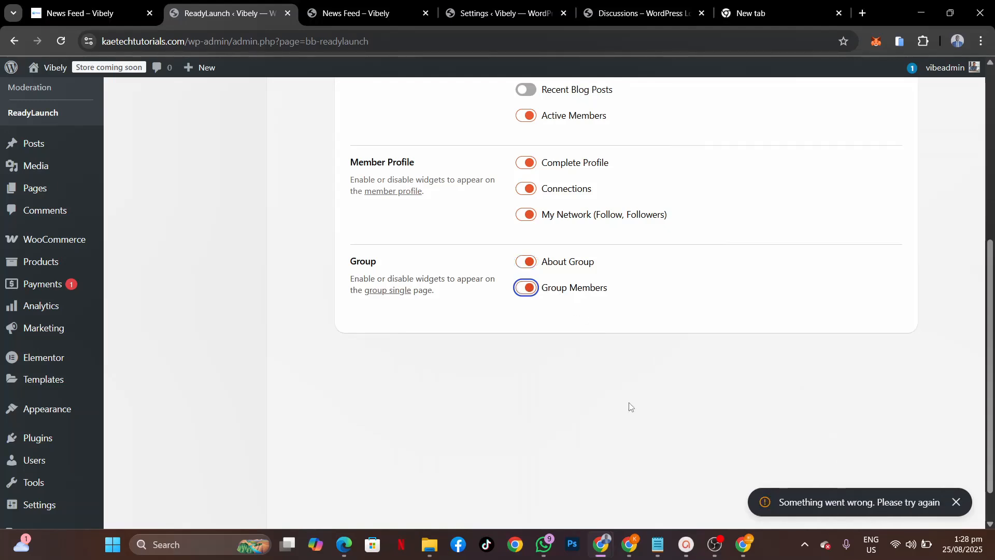
scroll(655, 304, up, 5)
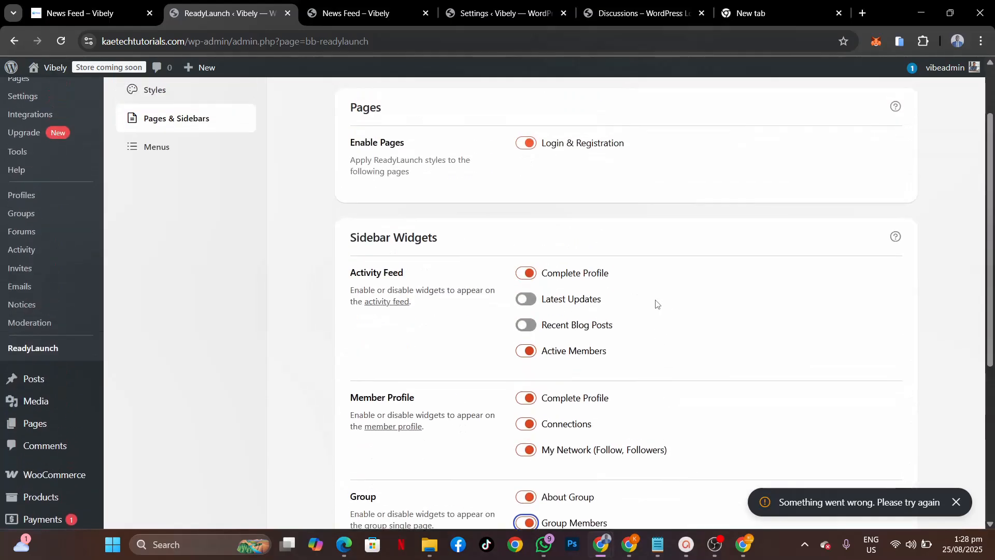
scroll(655, 304, up, 2)
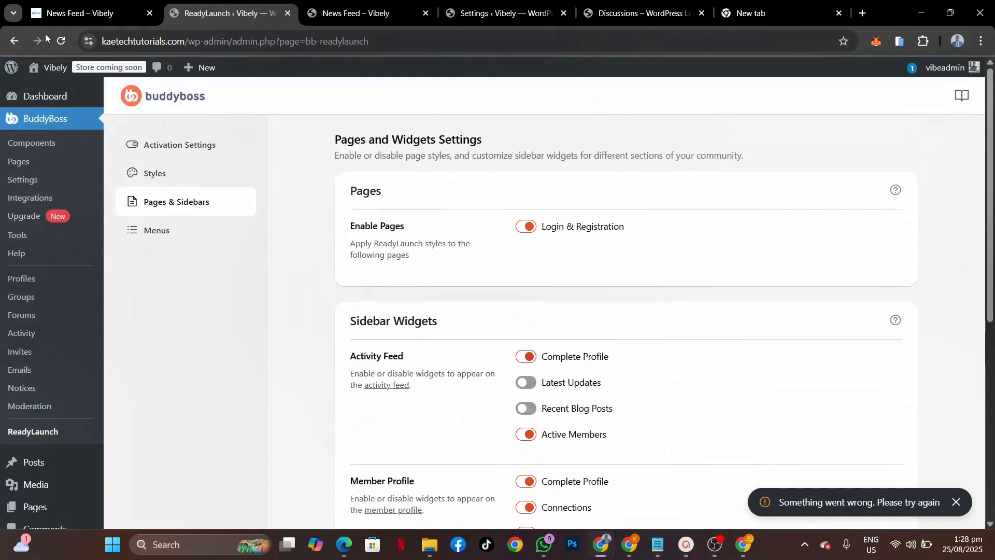
Step: Reload the ReadyLaunch settings and return to the Pages & Sidebars widgets
click(61, 40)
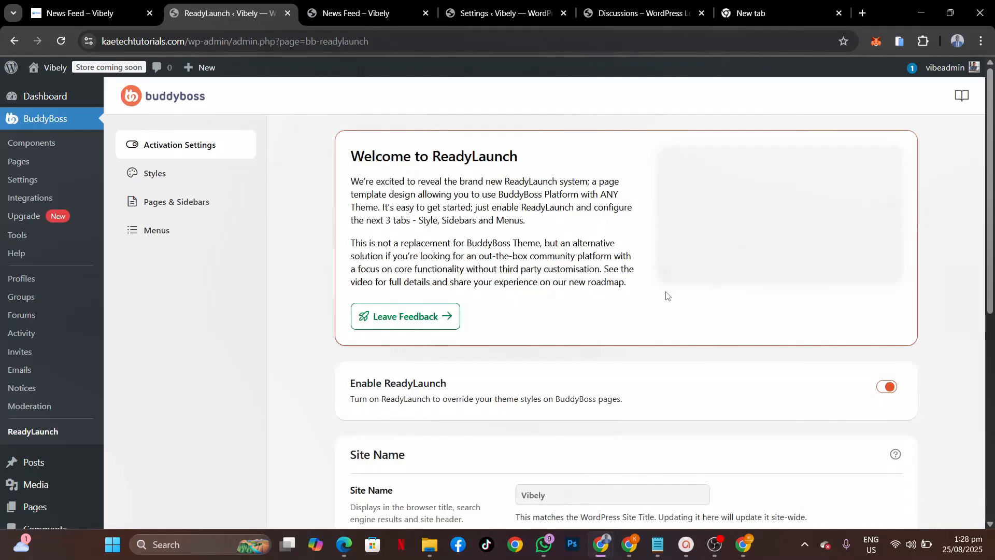
click(172, 206)
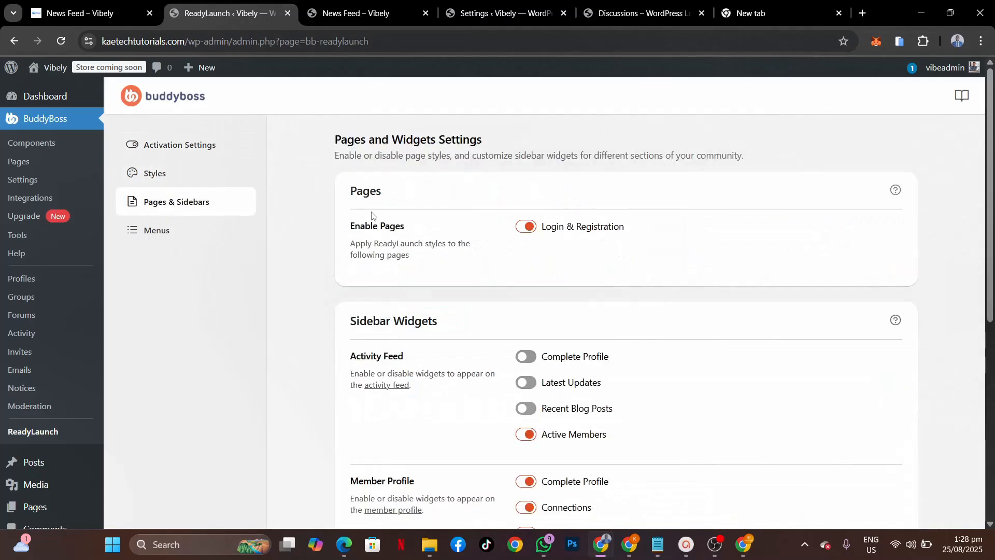
scroll(704, 349, down, 5)
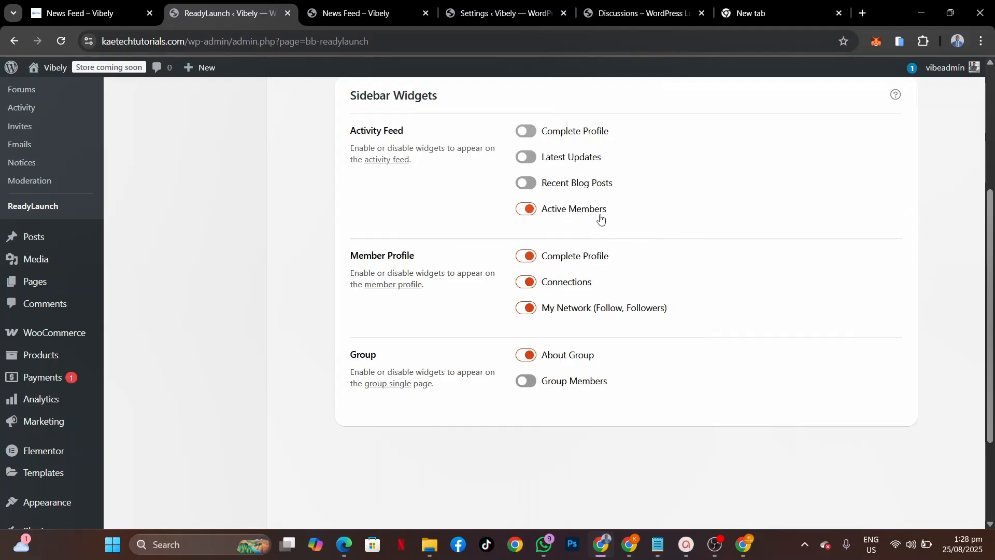
Step: Re-enable the Group Members widget and the Activity Feed's Complete Profile widget
click(526, 382)
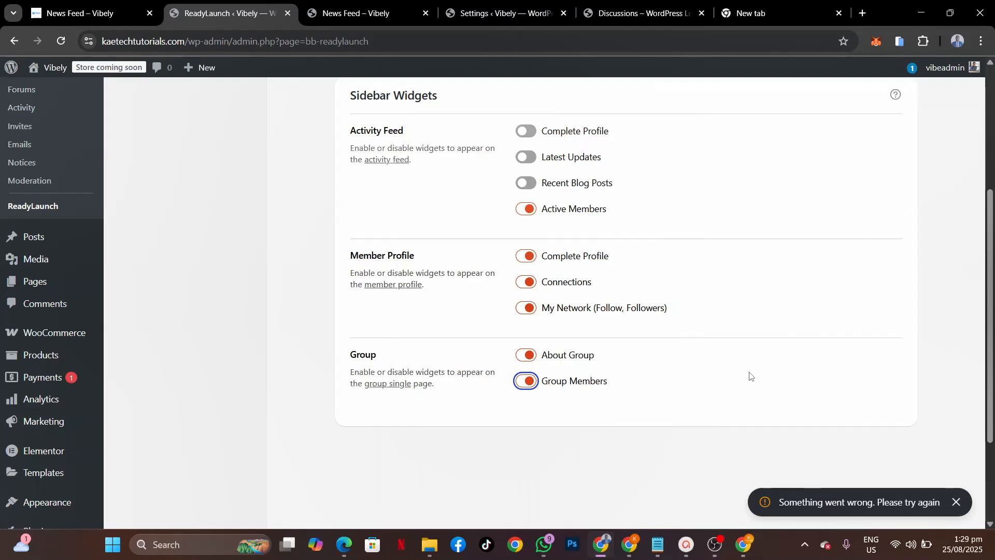
scroll(750, 376, up, 4)
scroll(750, 376, down, 1)
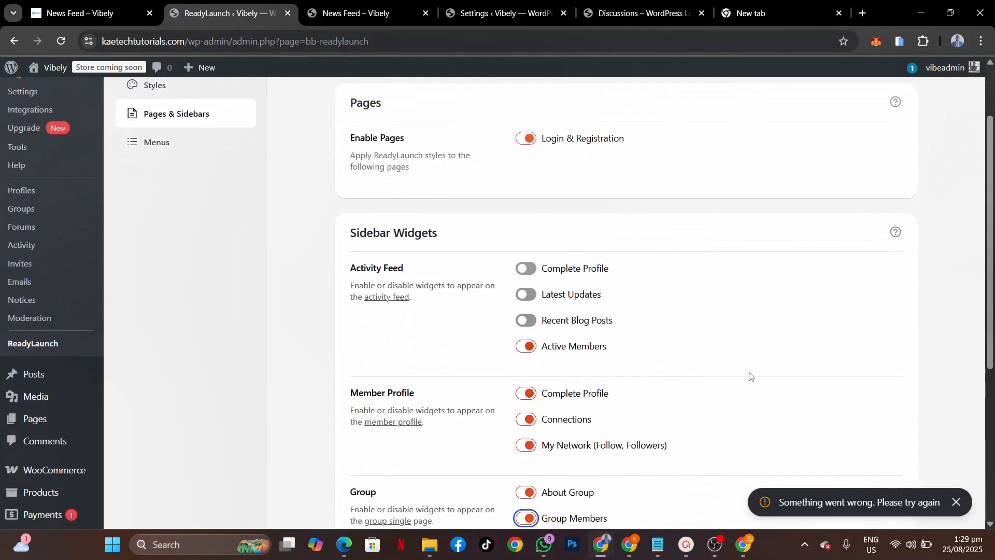
click(528, 269)
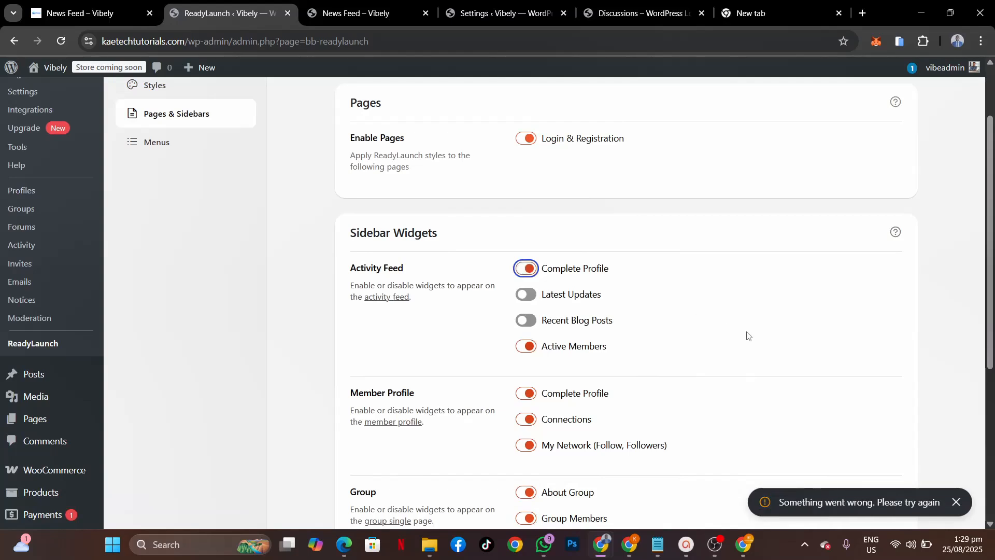
scroll(748, 336, up, 2)
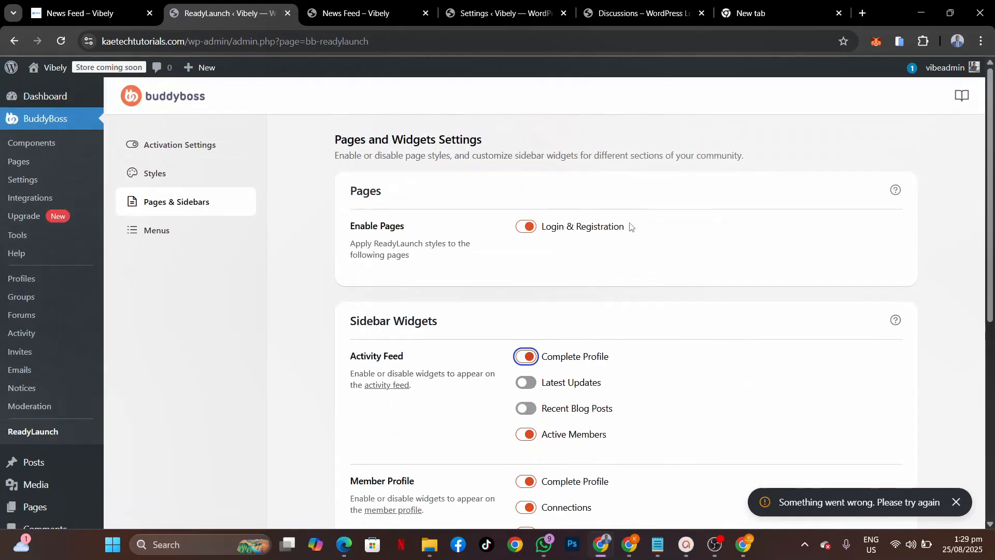
Step: Open the ReadyLaunch Menus settings and dismiss the save-error notice
click(157, 231)
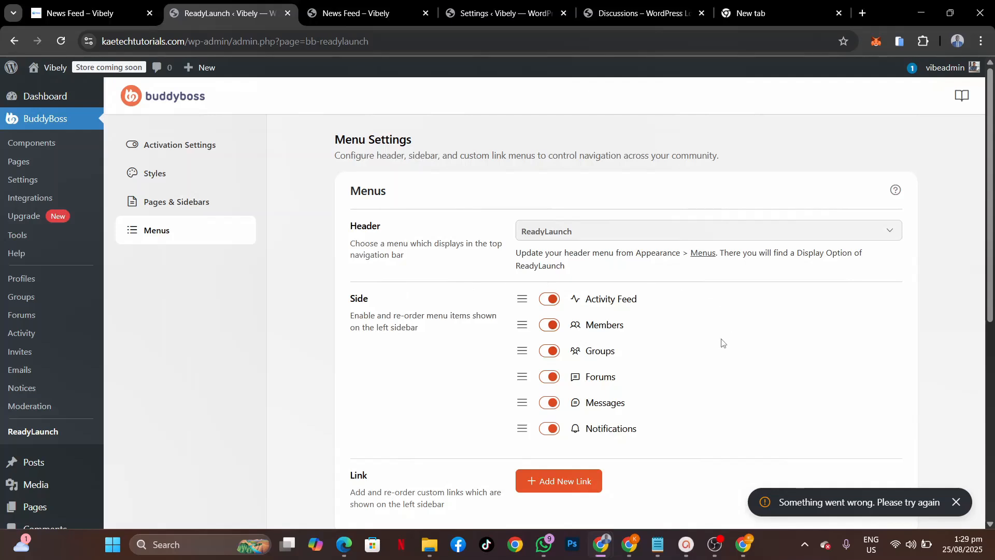
scroll(720, 343, down, 2)
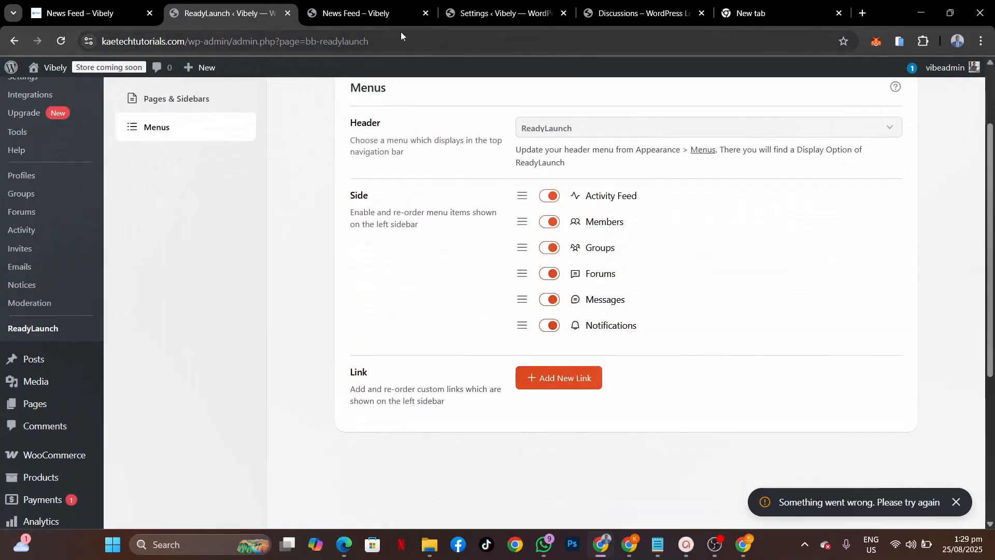
click(374, 13)
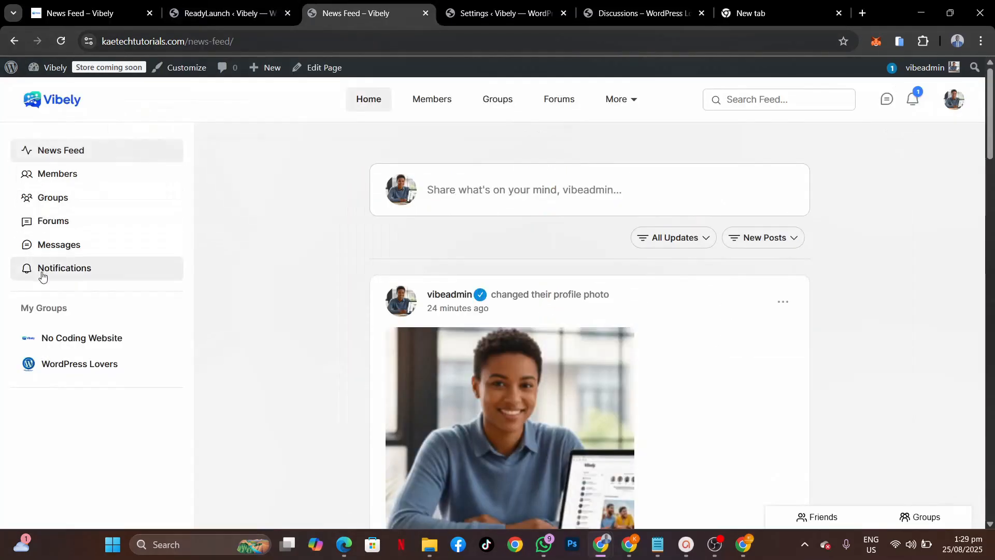
click(209, 10)
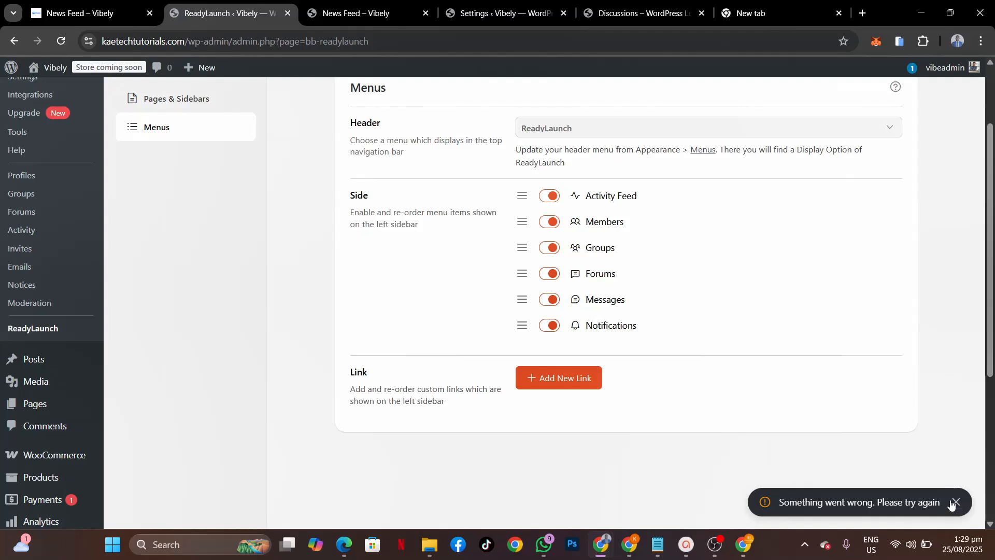
click(955, 502)
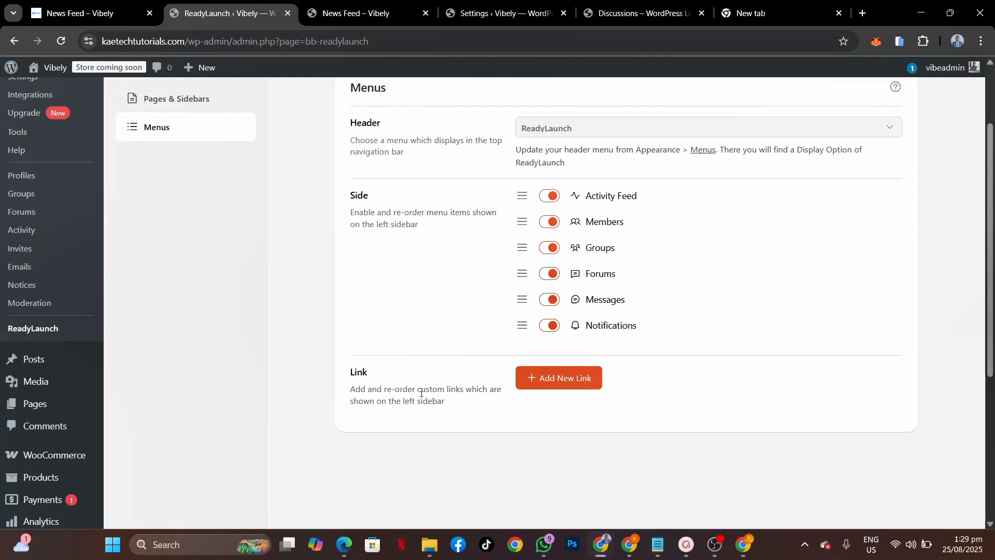
Step: Compare the Vibely news feed sidebar with the other news feed, then return to Menus
click(336, 15)
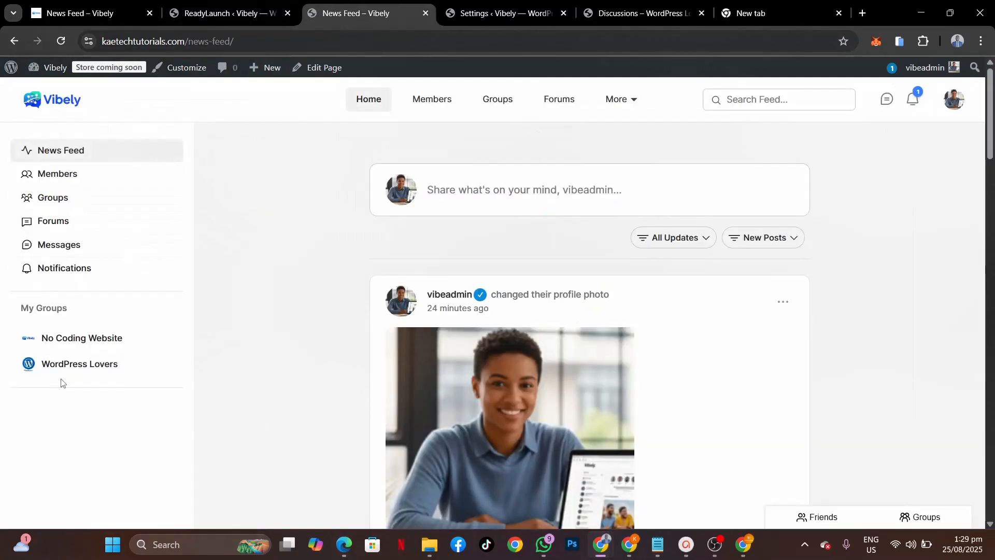
click(88, 13)
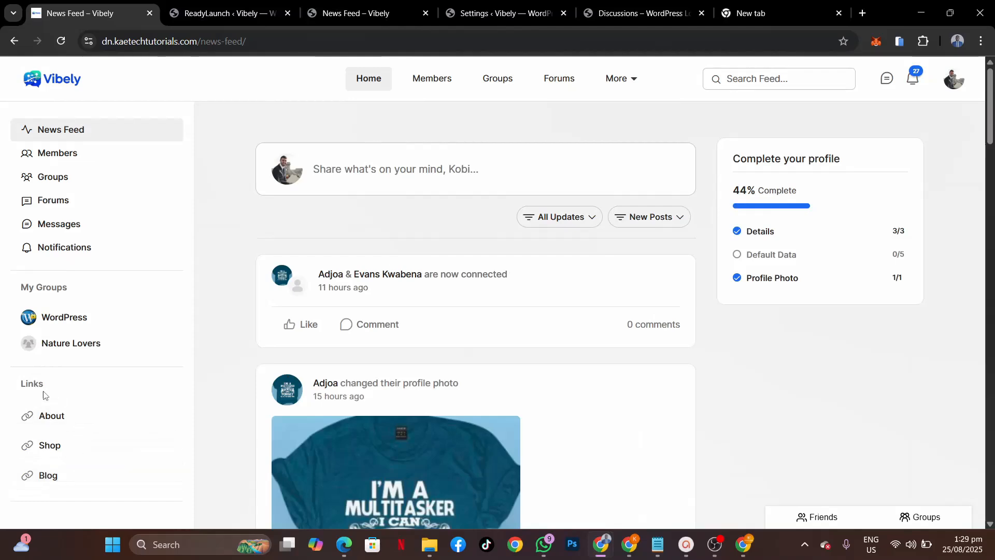
click(243, 17)
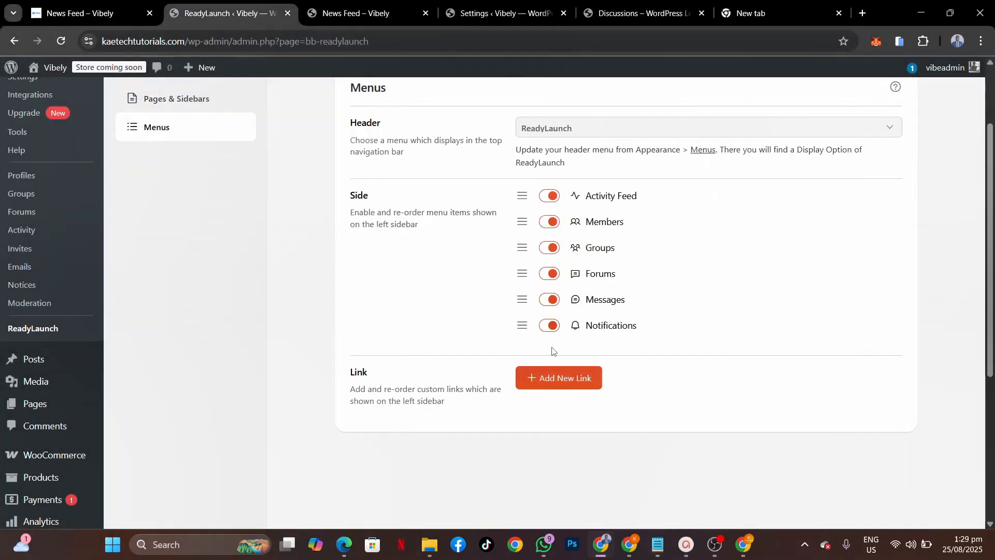
click(560, 382)
click(281, 278)
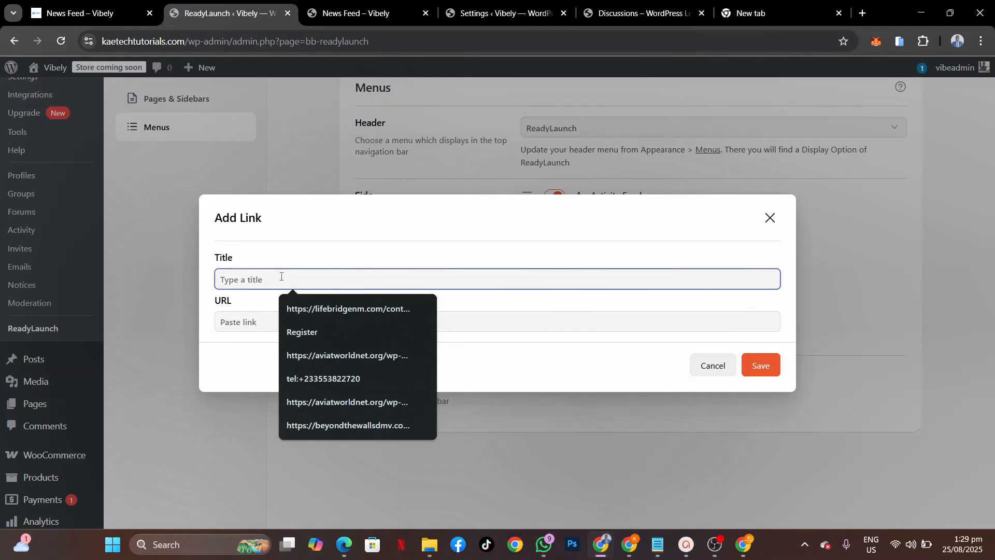
text(Shop)
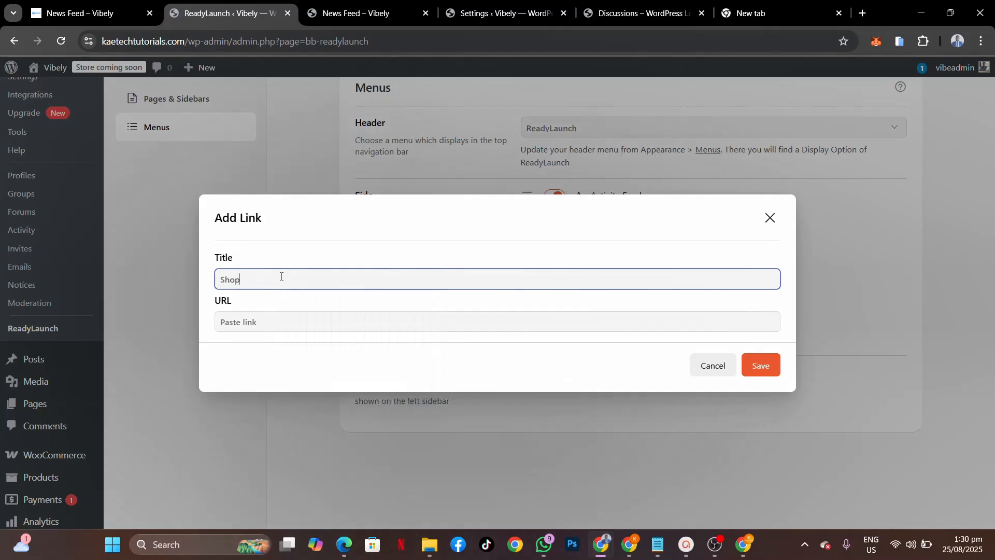
click(255, 320)
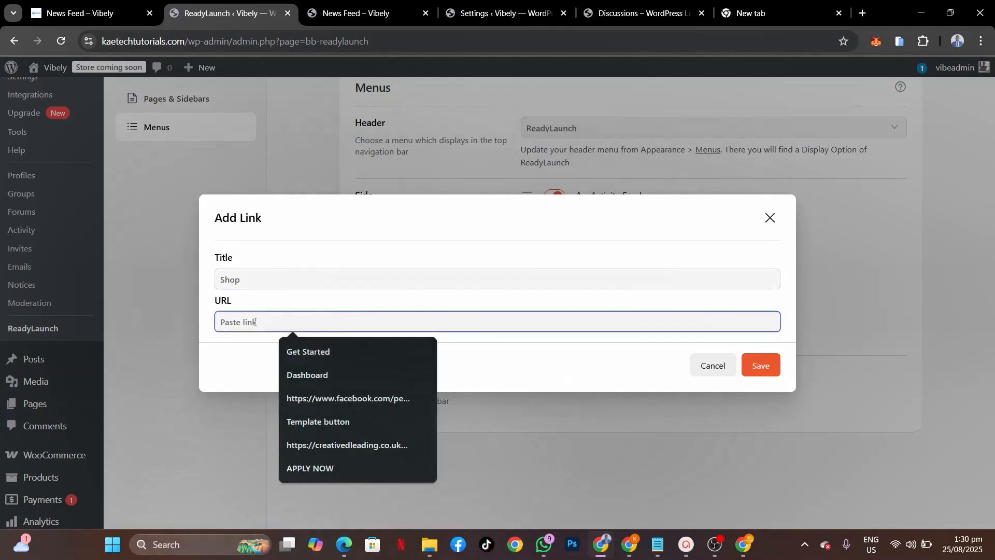
click(191, 44)
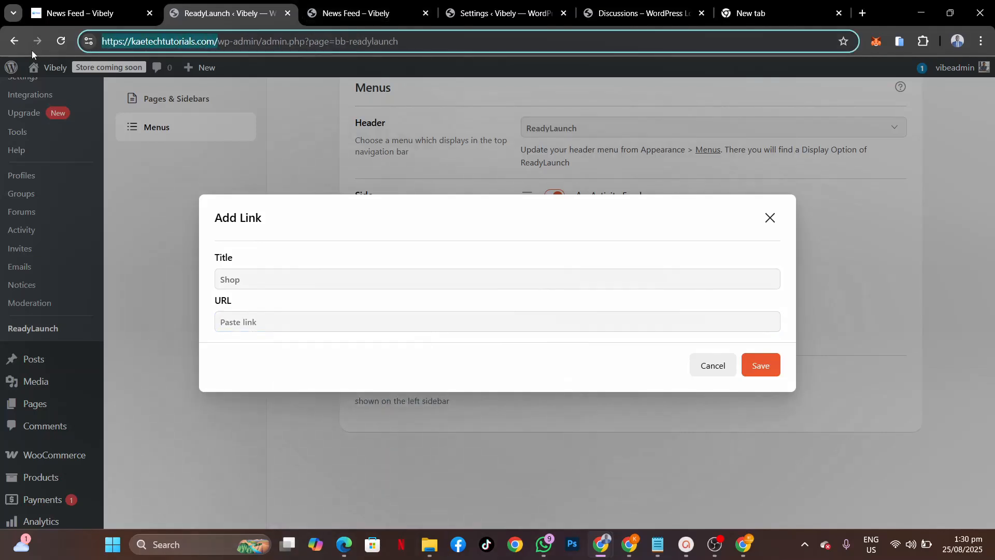
click(264, 329)
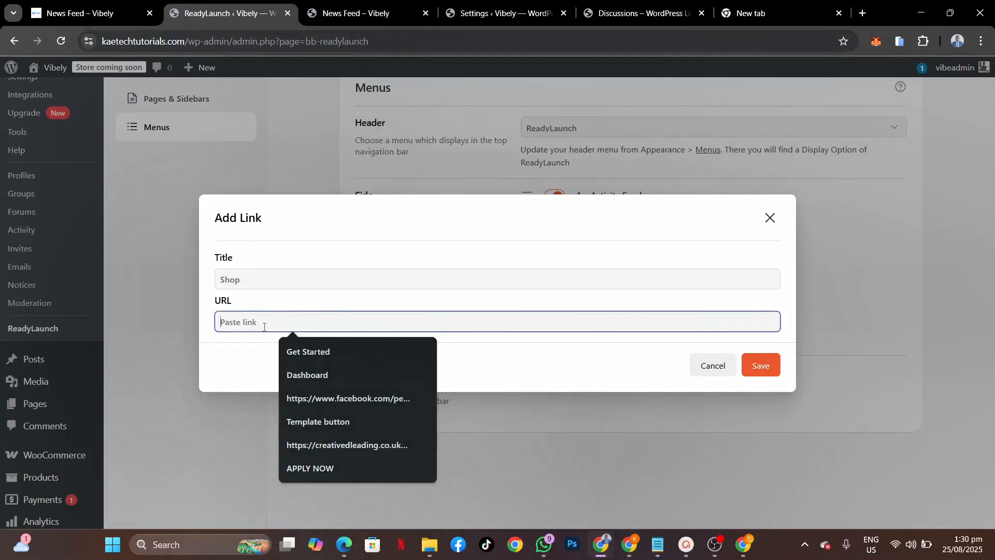
text(https://kaetechtutorials.com/)
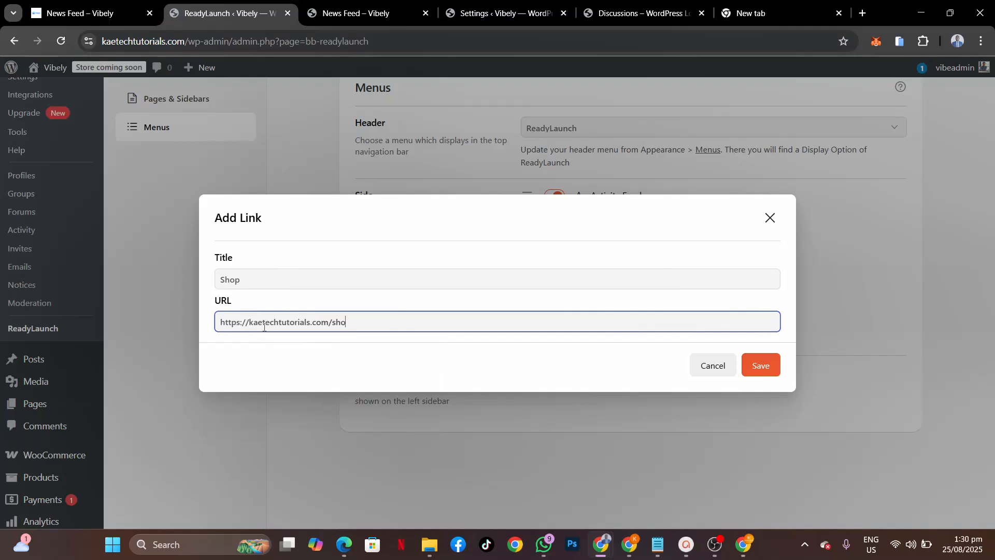
click(760, 365)
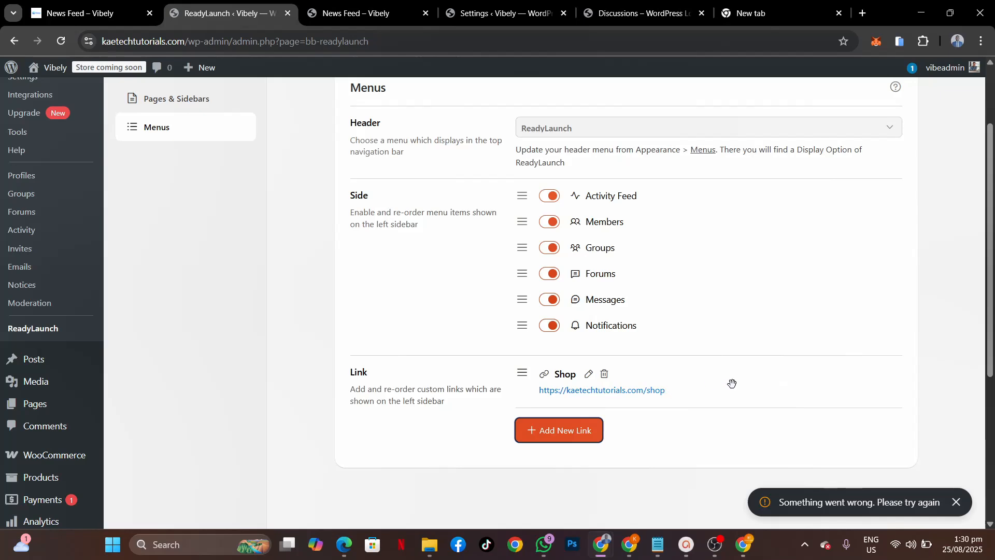
click(78, 14)
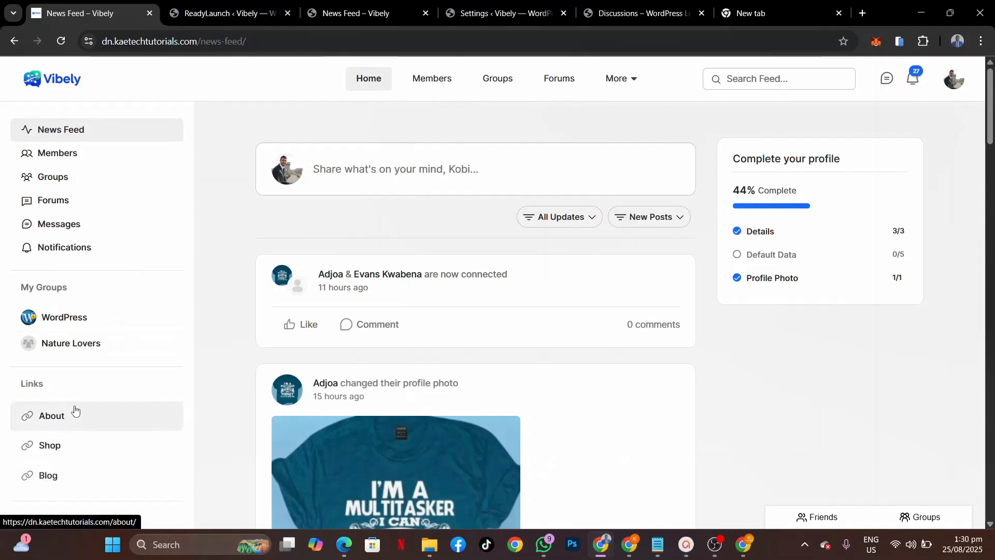
Step: Dismiss the error, reload, and confirm the Shop link remains in ReadyLaunch Menus
click(245, 8)
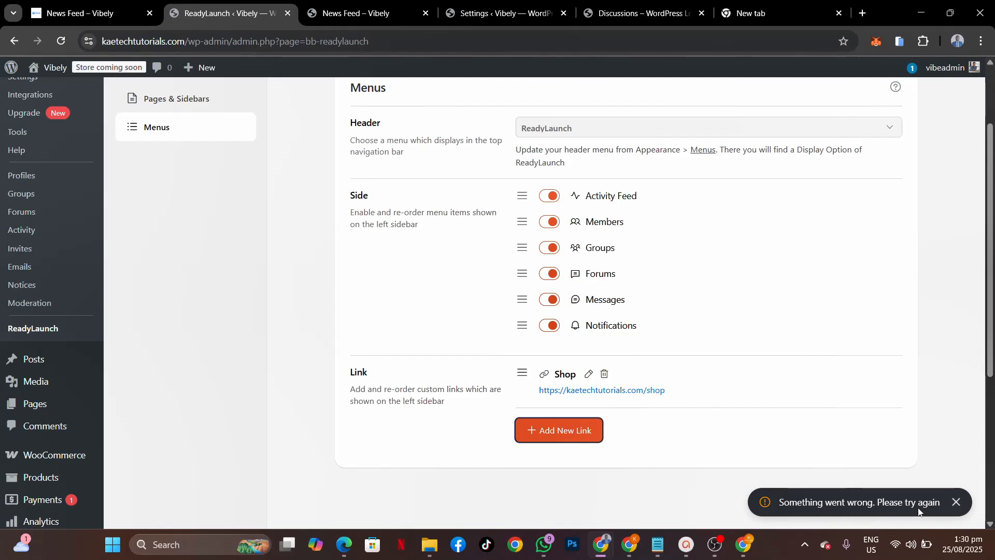
click(956, 502)
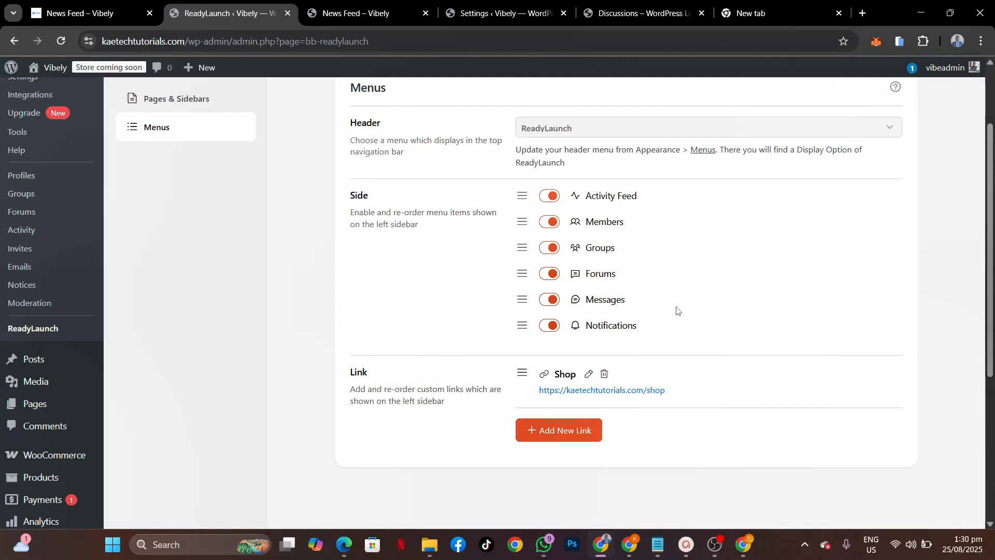
click(61, 41)
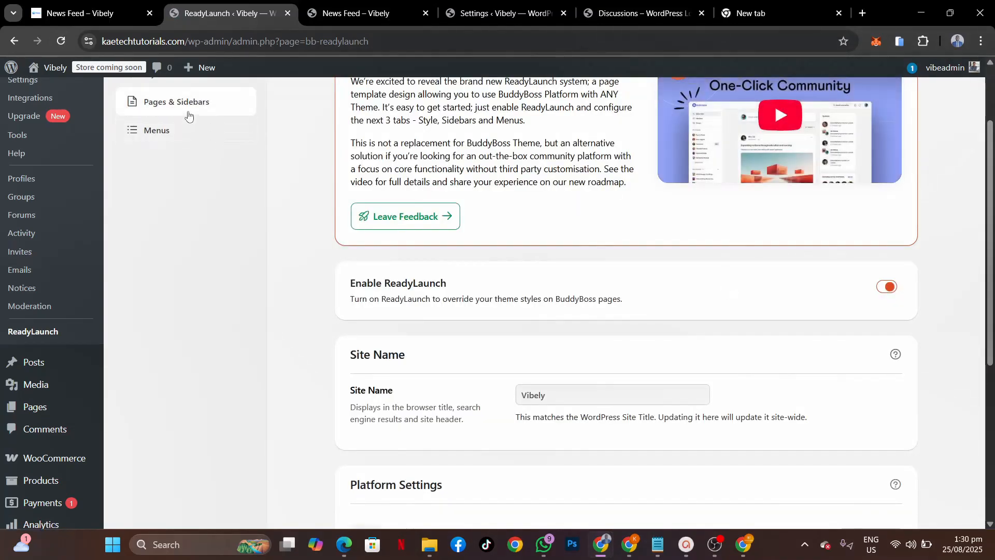
click(188, 111)
click(184, 129)
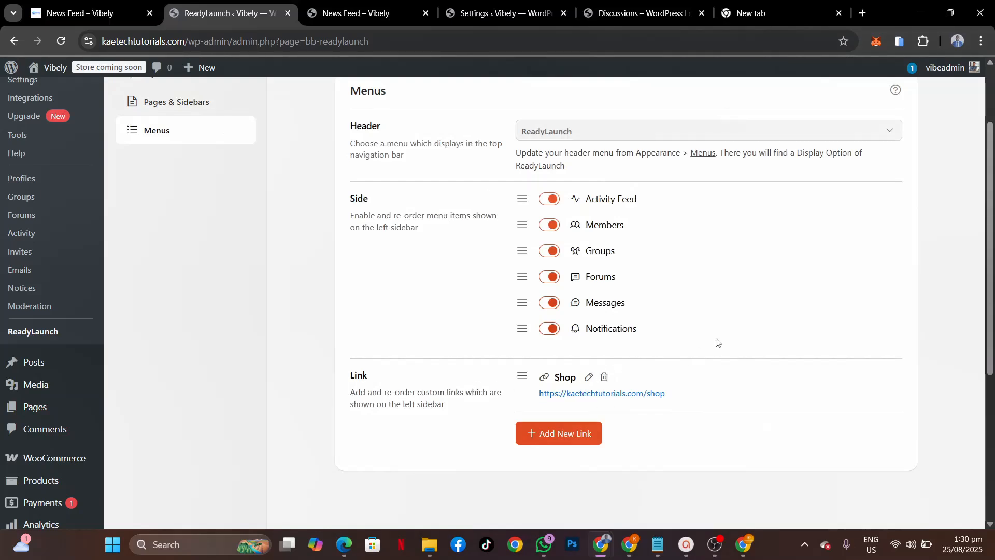
scroll(716, 342, up, 2)
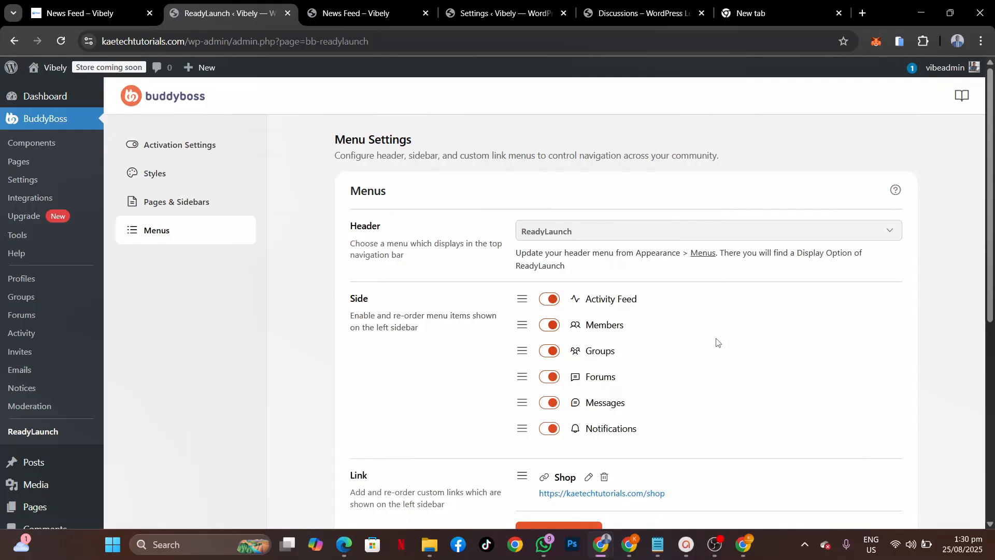
scroll(716, 342, down, 2)
scroll(716, 342, up, 2)
Step: Review which feed and group widgets are enabled in Pages & Sidebars
click(158, 208)
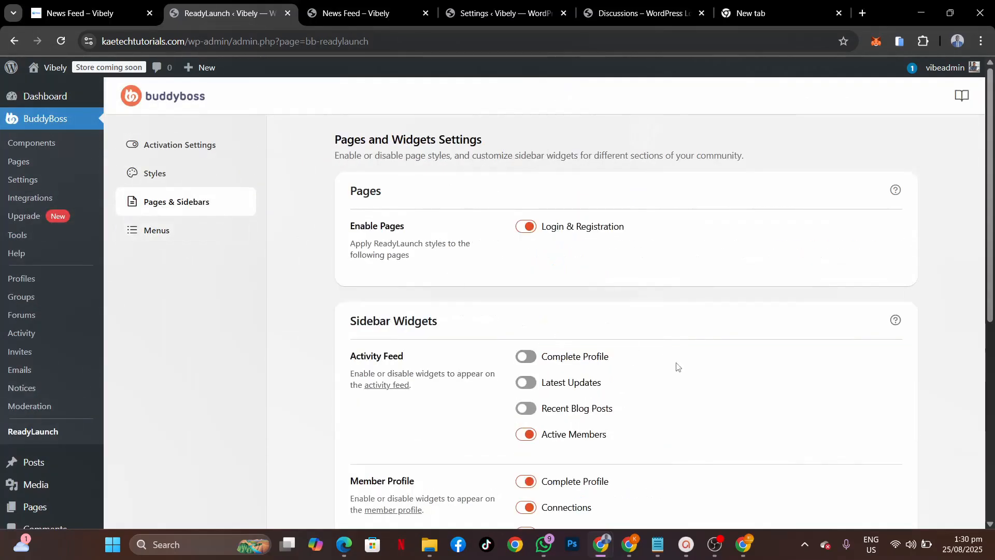
scroll(677, 367, down, 5)
scroll(671, 402, up, 2)
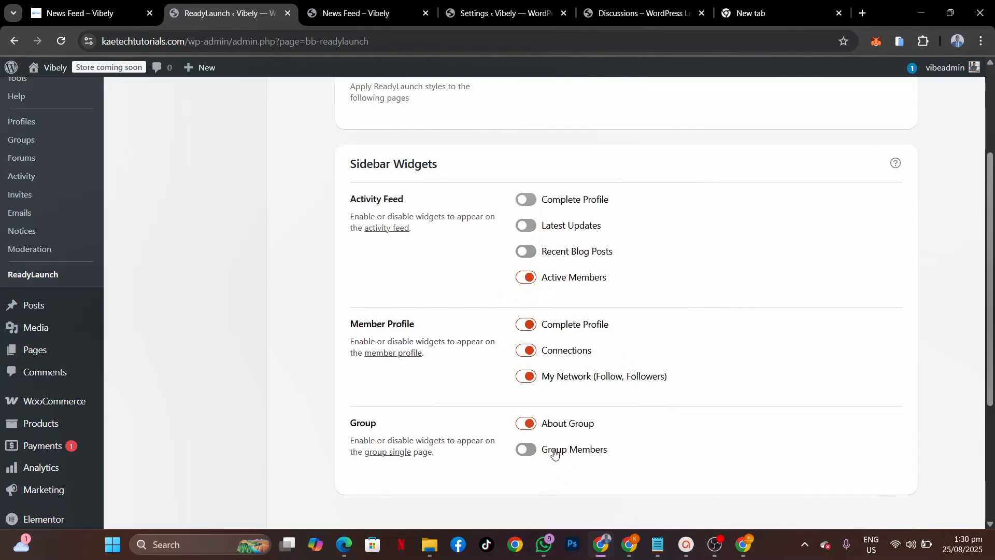
scroll(707, 345, up, 3)
scroll(694, 352, down, 3)
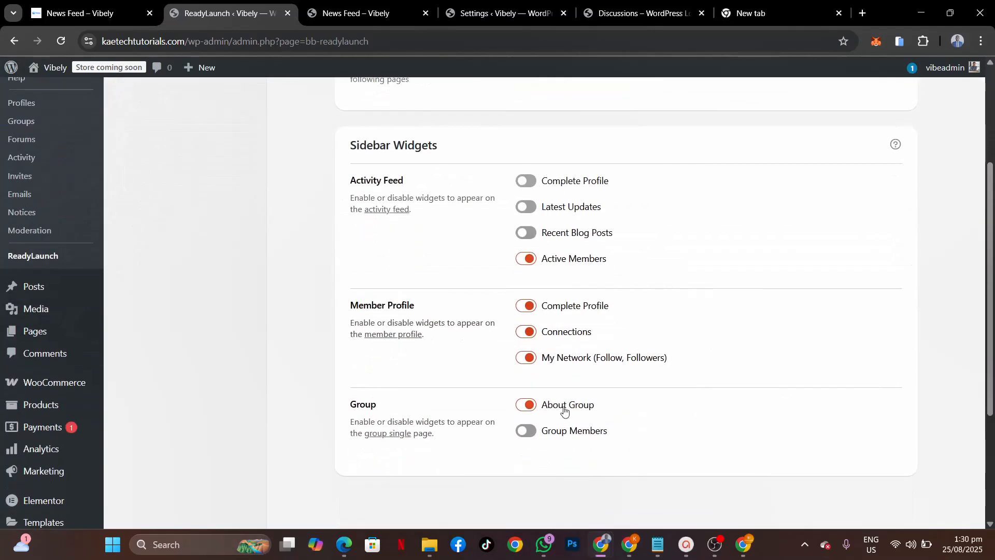
scroll(606, 275, up, 3)
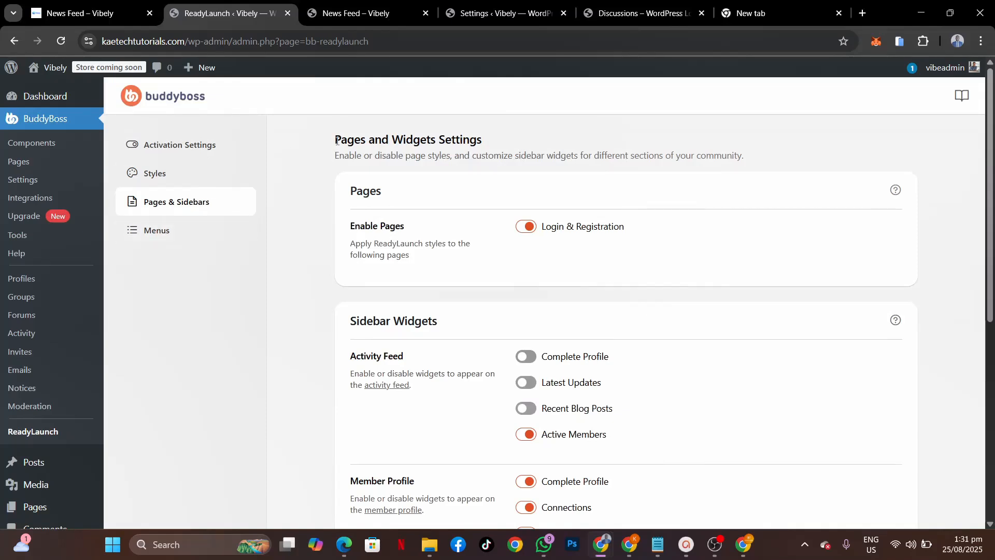
Step: Reload the Vibely news feed and follow the sidebar Shop link to the University Website template listing
click(353, 15)
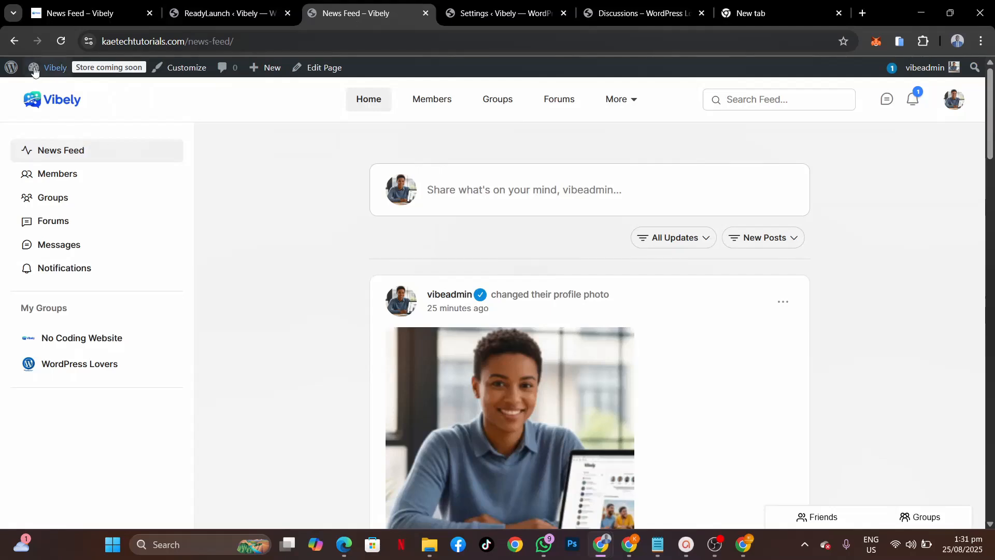
click(60, 43)
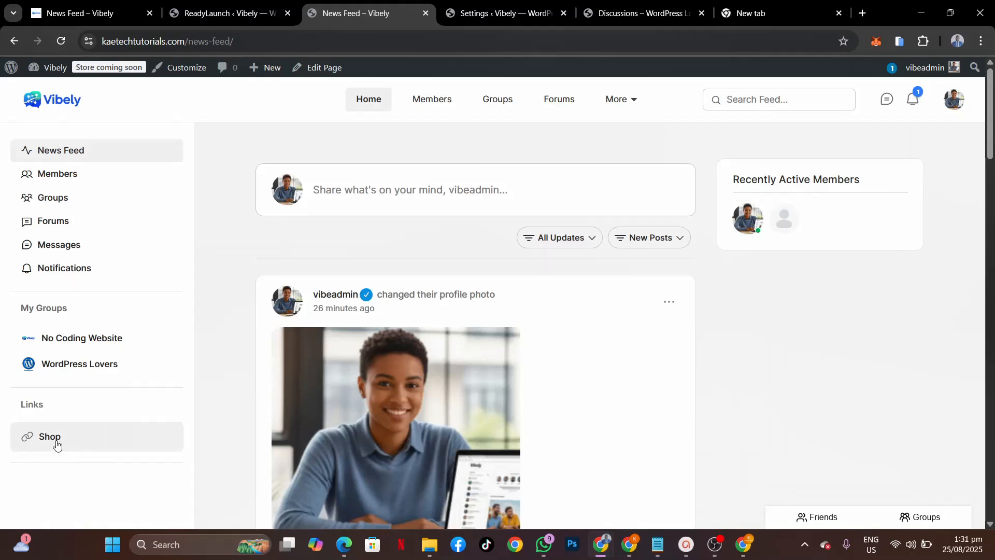
click(32, 439)
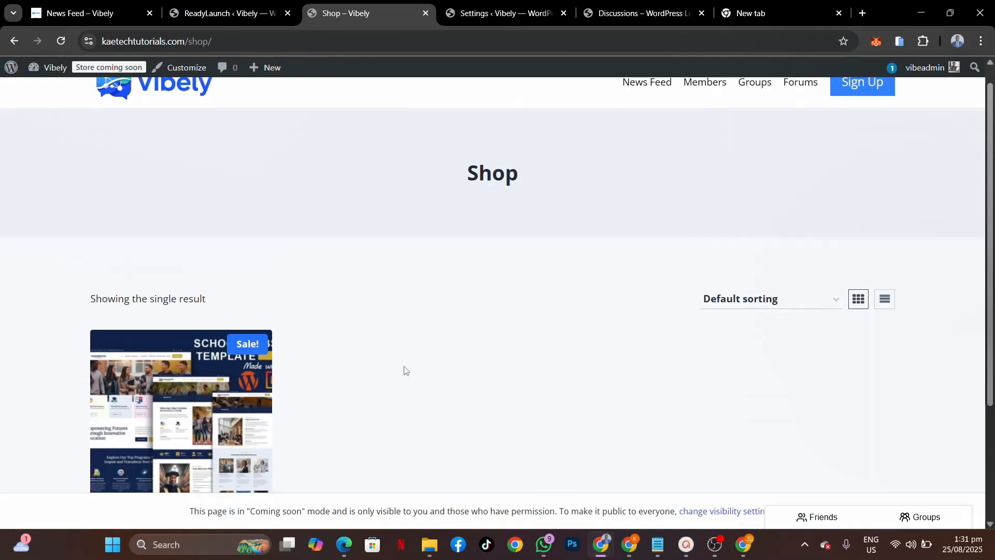
scroll(404, 370, down, 3)
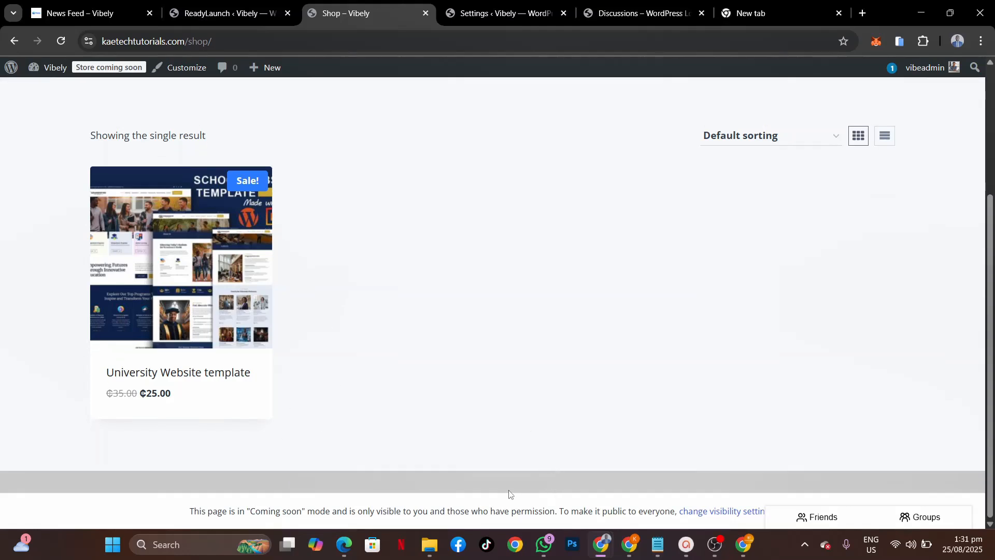
Step: Change WooCommerce site visibility from Coming soon to Live and save
click(712, 513)
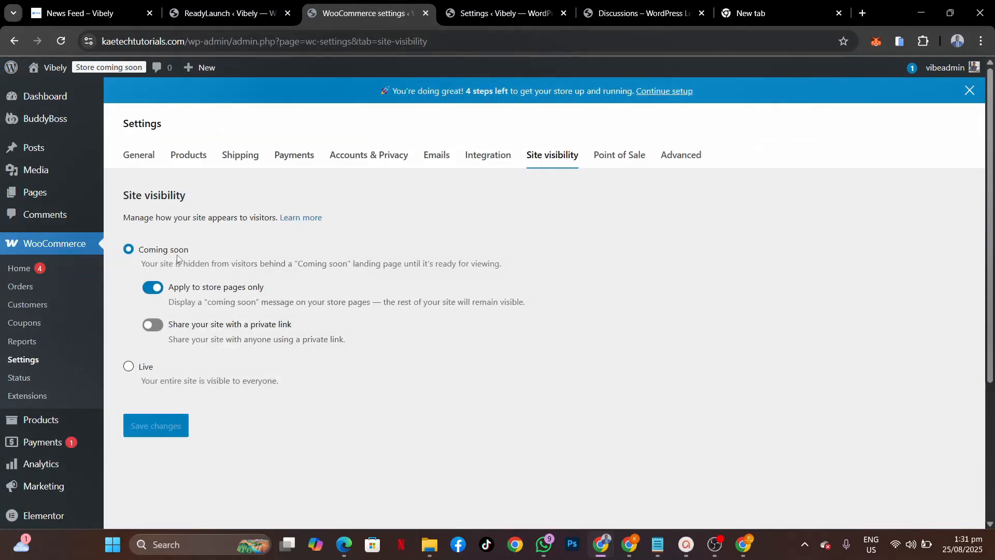
click(129, 366)
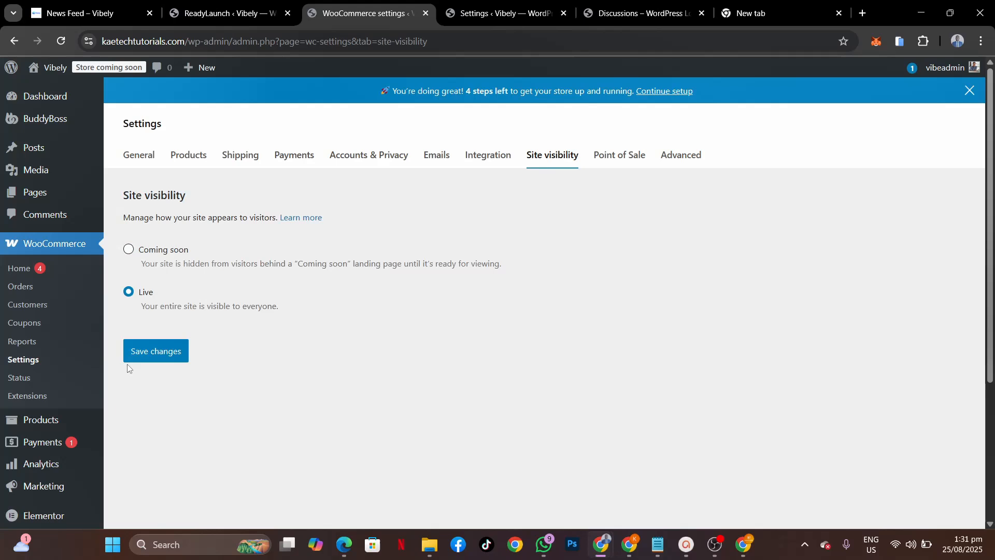
click(161, 350)
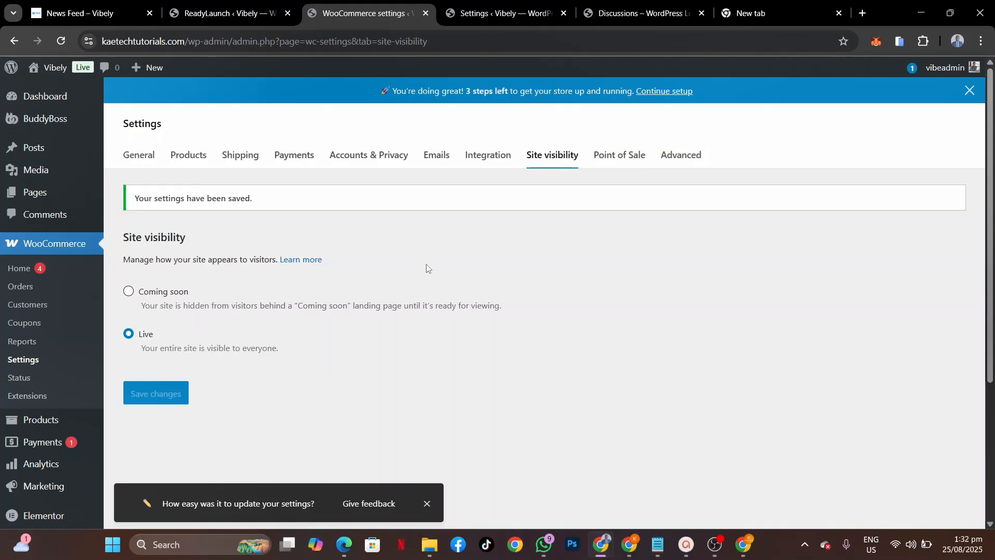
Step: Visit the live store's Shop page from the admin bar
mouse_move(48, 69)
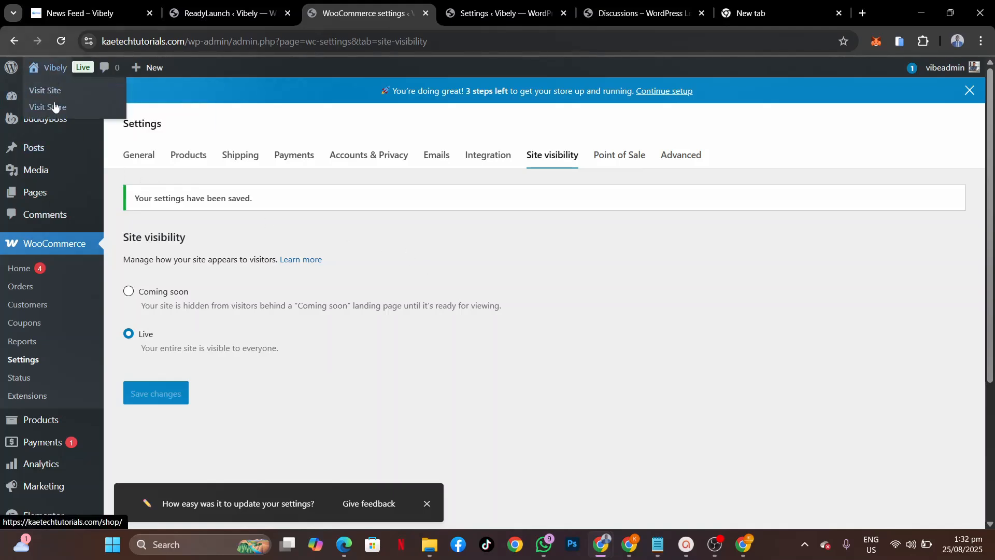
click(52, 107)
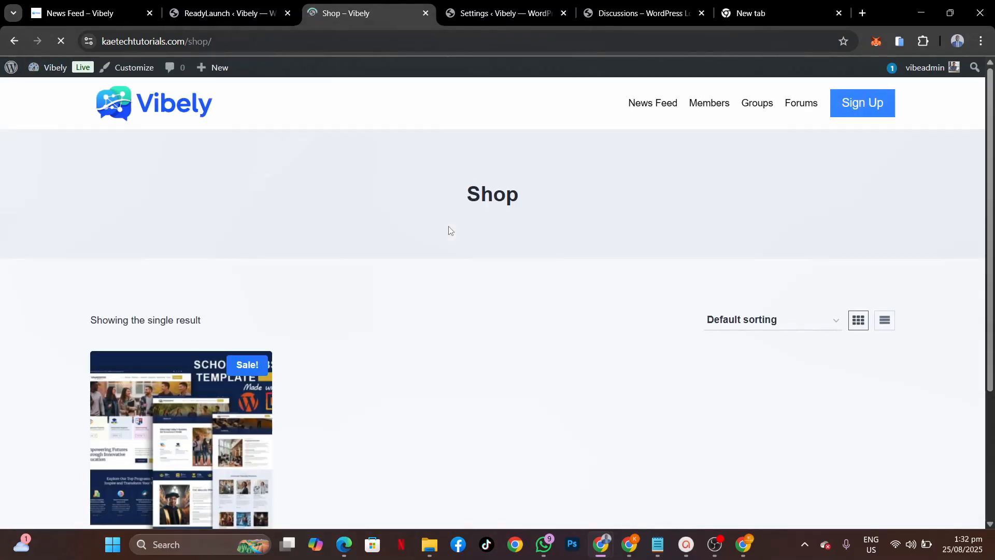
scroll(436, 386, down, 3)
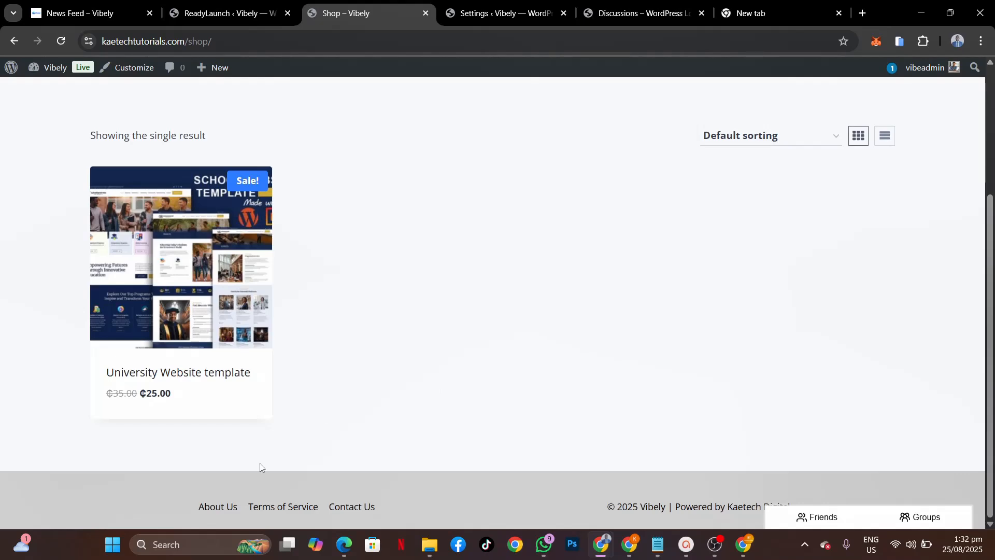
scroll(599, 337, up, 3)
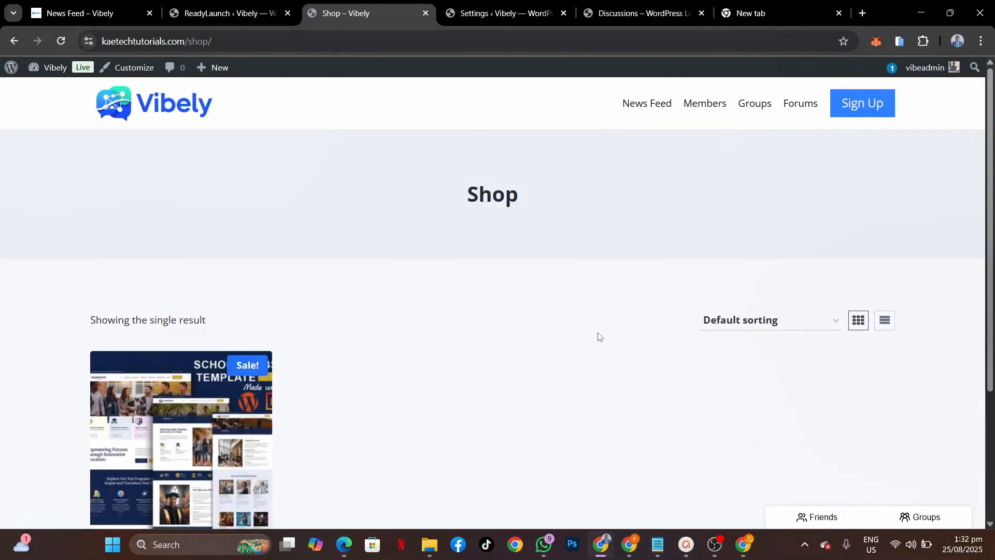
scroll(600, 337, down, 3)
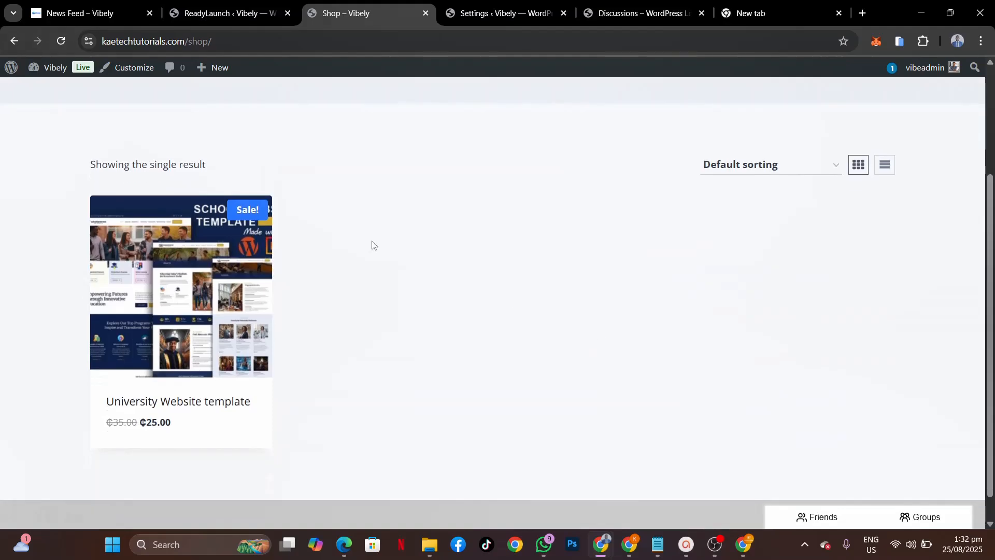
Step: Open the University Website template product page (₵25.00) and view its second image
click(180, 387)
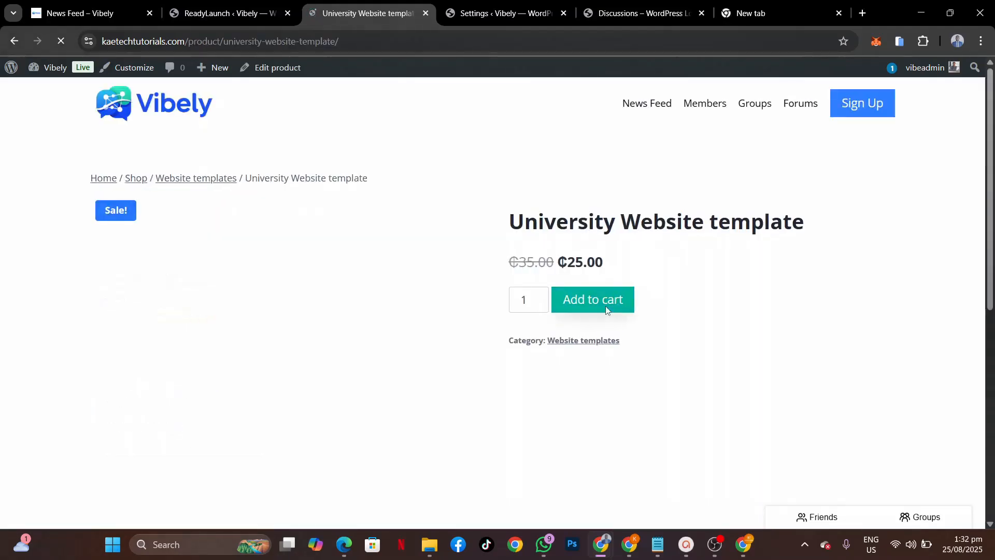
scroll(384, 361, down, 3)
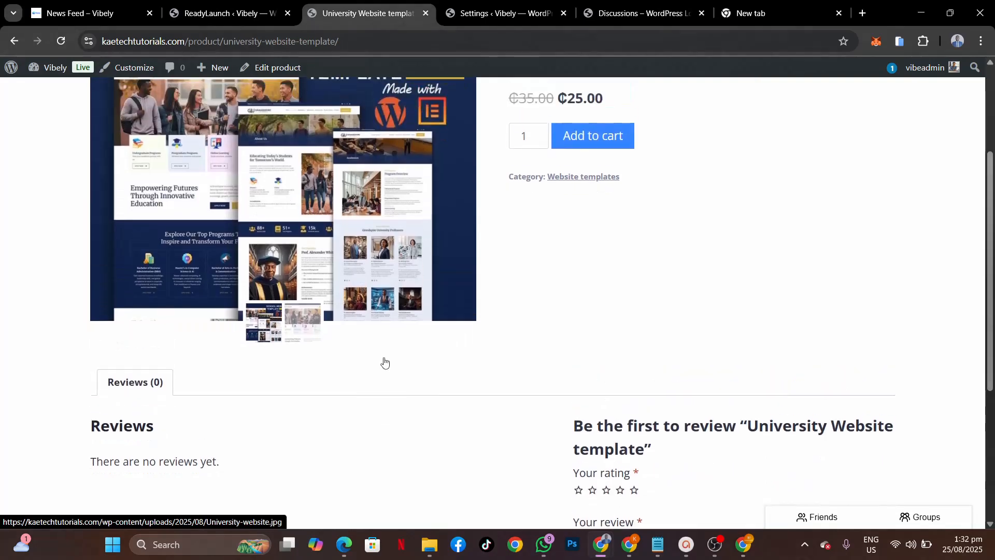
click(313, 335)
scroll(449, 316, up, 2)
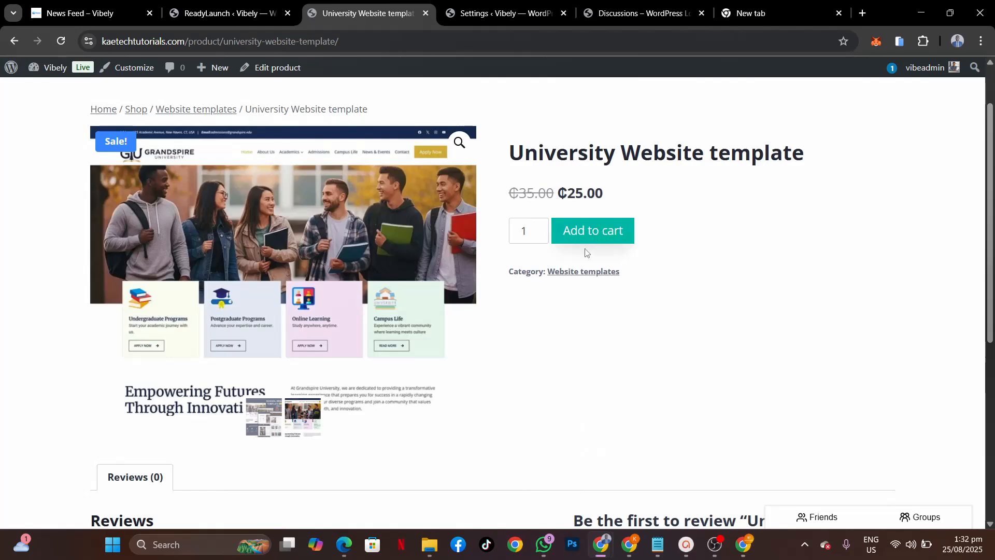
scroll(521, 484, down, 7)
scroll(521, 485, up, 8)
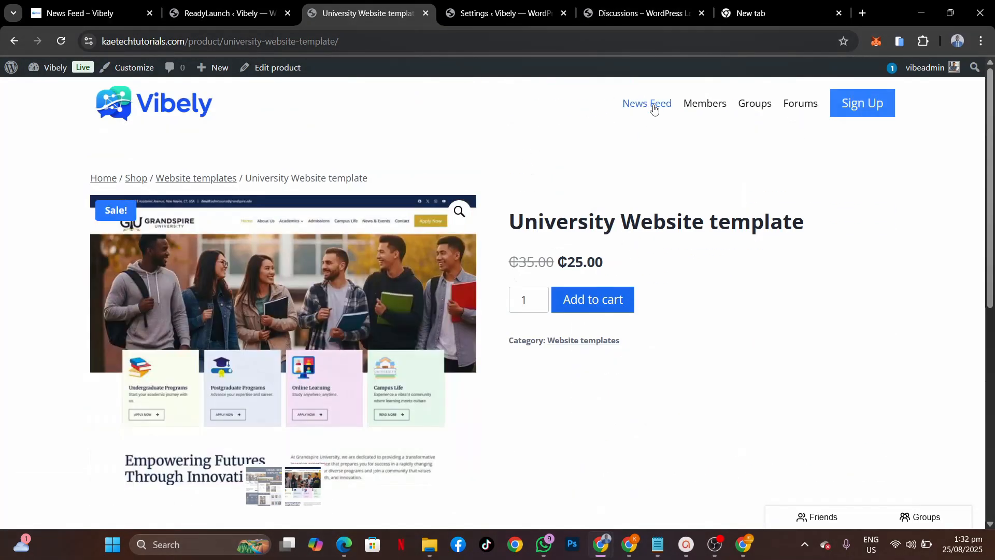
Step: Return to the Vibely News Feed
click(653, 107)
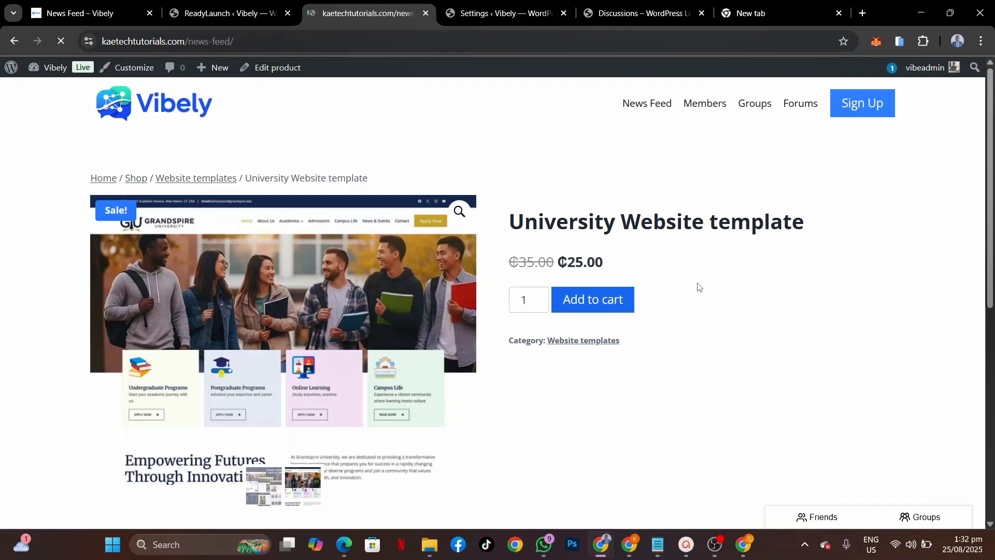
scroll(599, 344, down, 10)
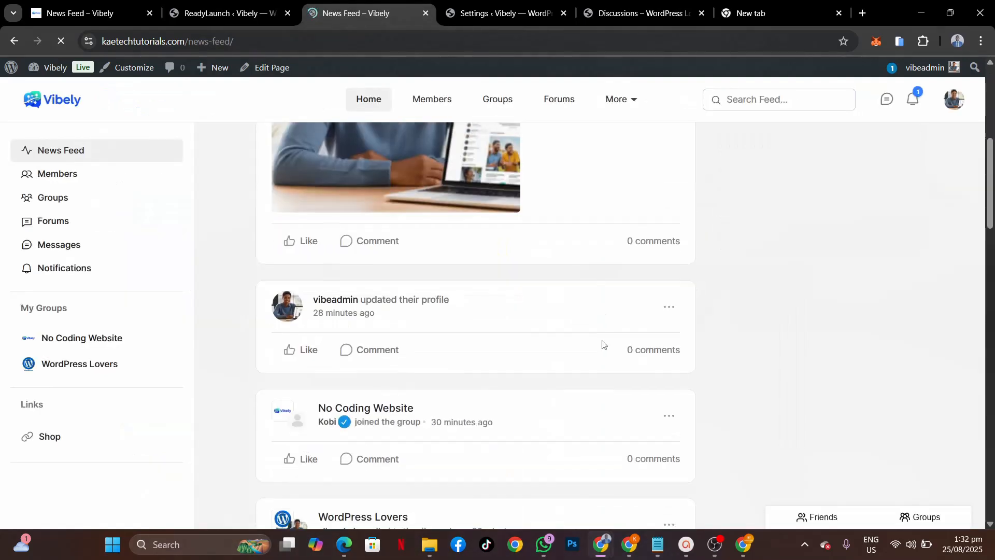
scroll(603, 345, up, 10)
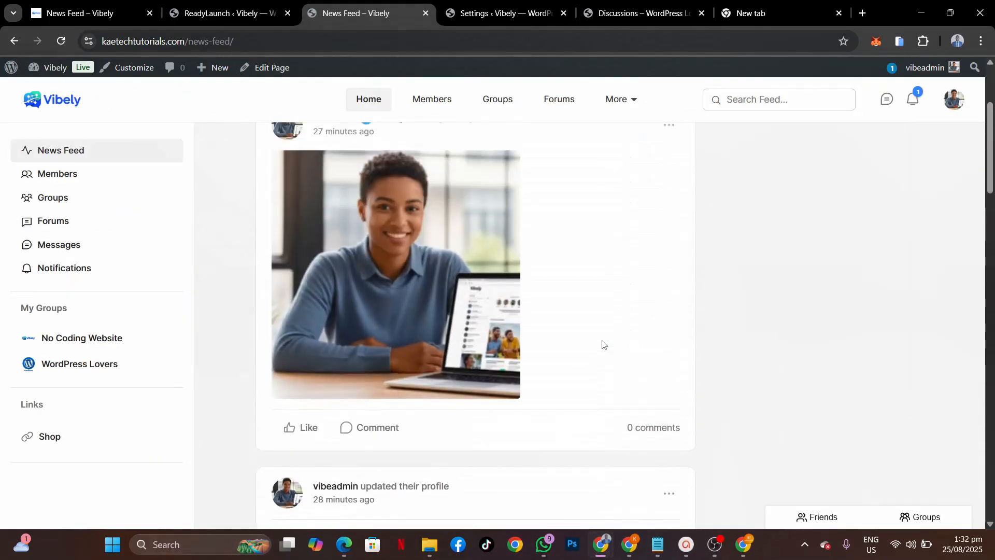